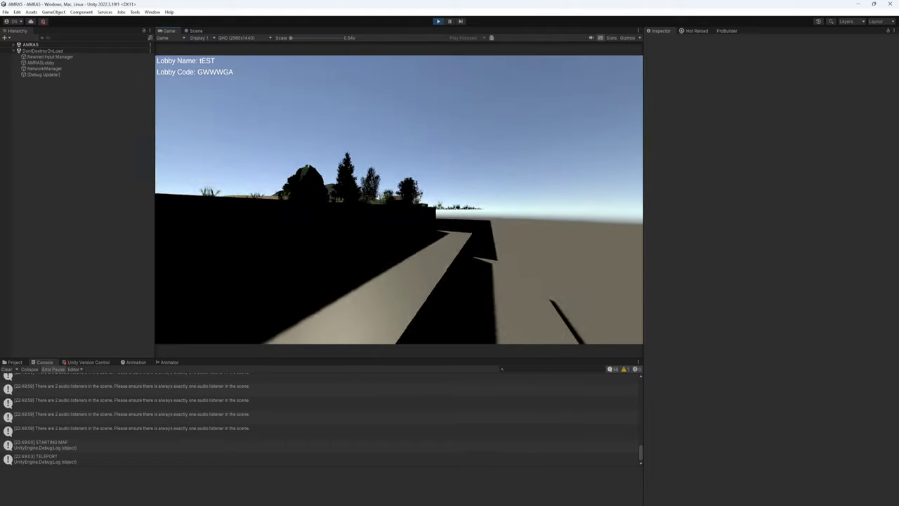
# Walk across the grass terrain in the running game to test shooting a bullet, and stop play mode.
pyautogui.press('w')
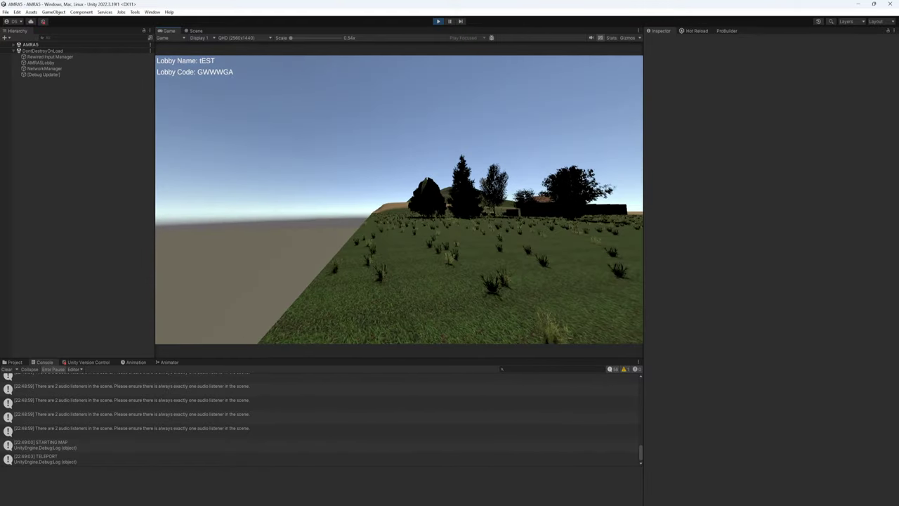
pyautogui.press('w')
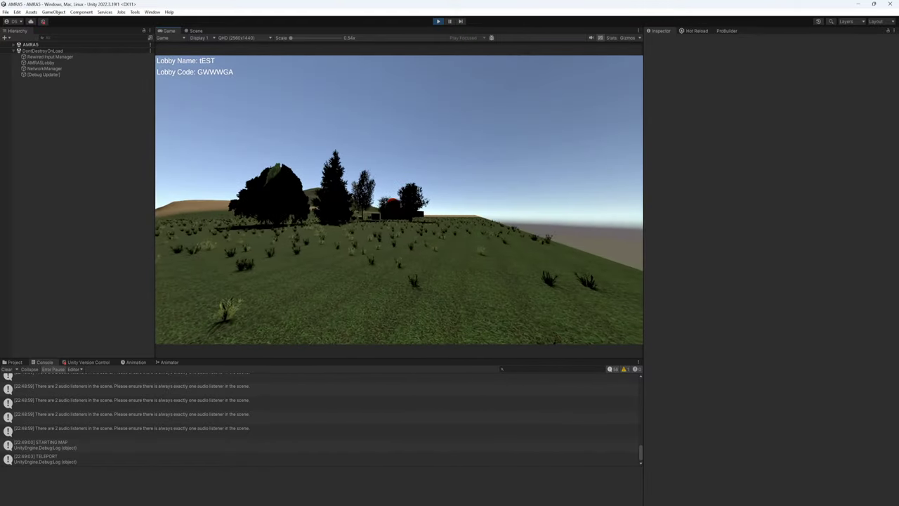
pyautogui.press('Escape')
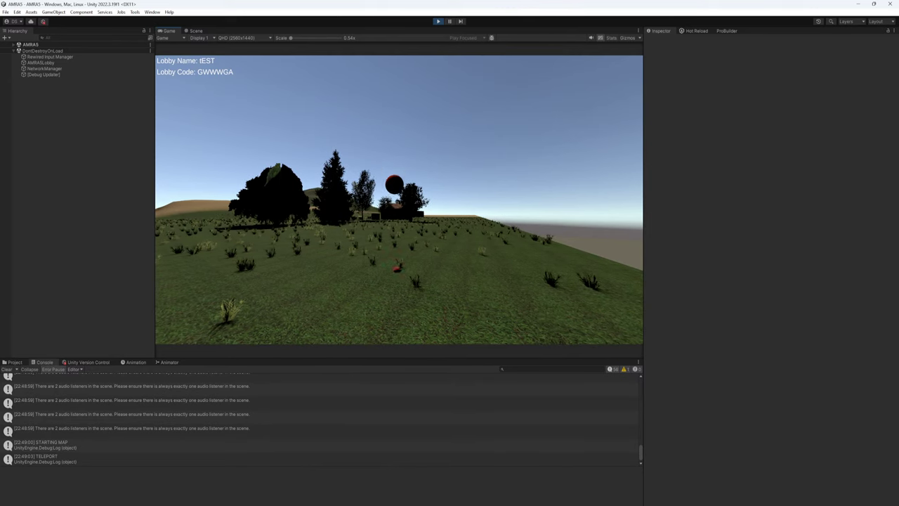
pyautogui.click(438, 22)
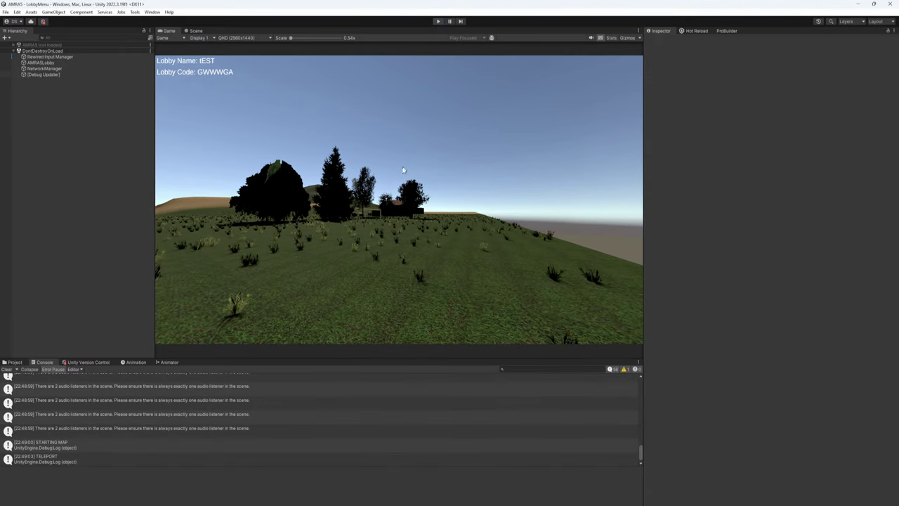
# Resolve the incoming conflict on Assets/Scenes/AMRAS.unity in version control by merging with the incoming changes kept.
pyautogui.click(76, 361)
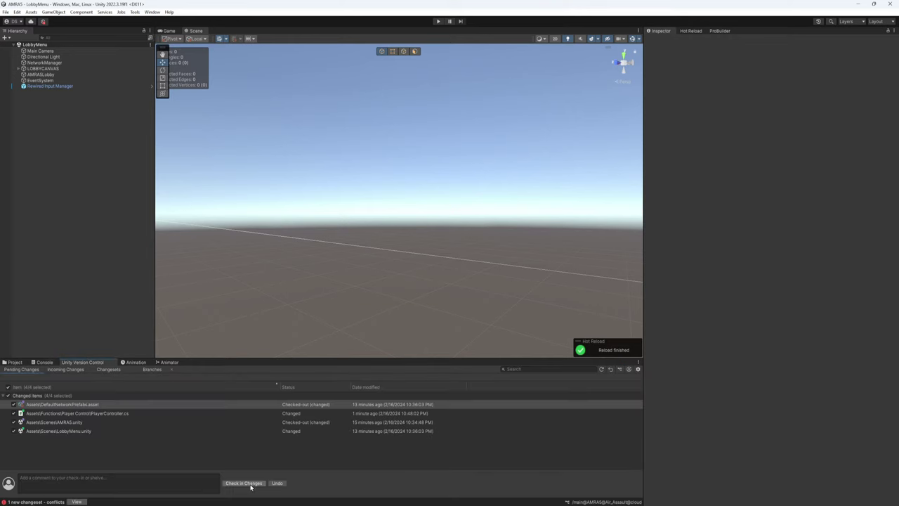
pyautogui.click(74, 422)
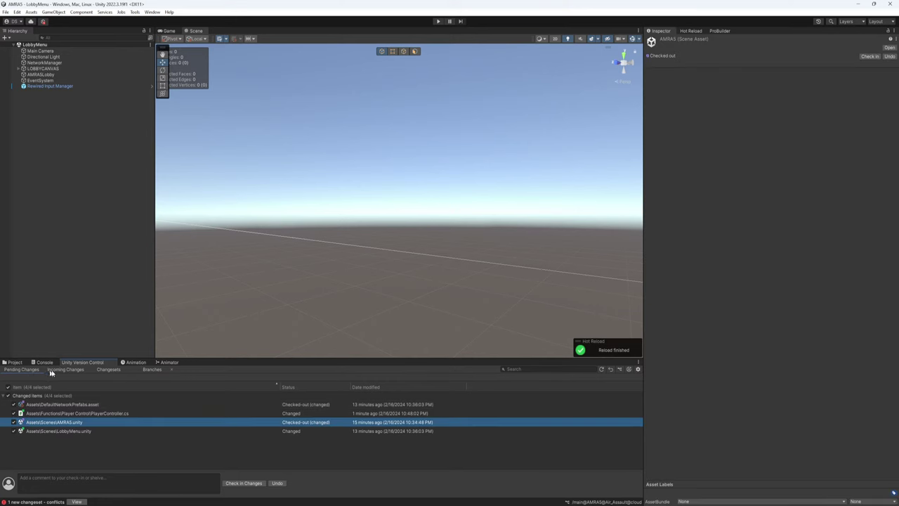
pyautogui.click(52, 370)
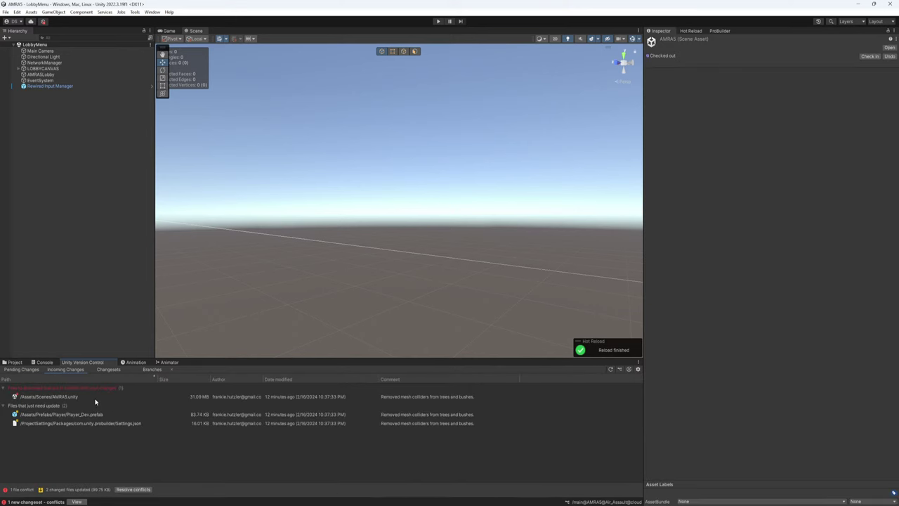
pyautogui.rightClick(68, 399)
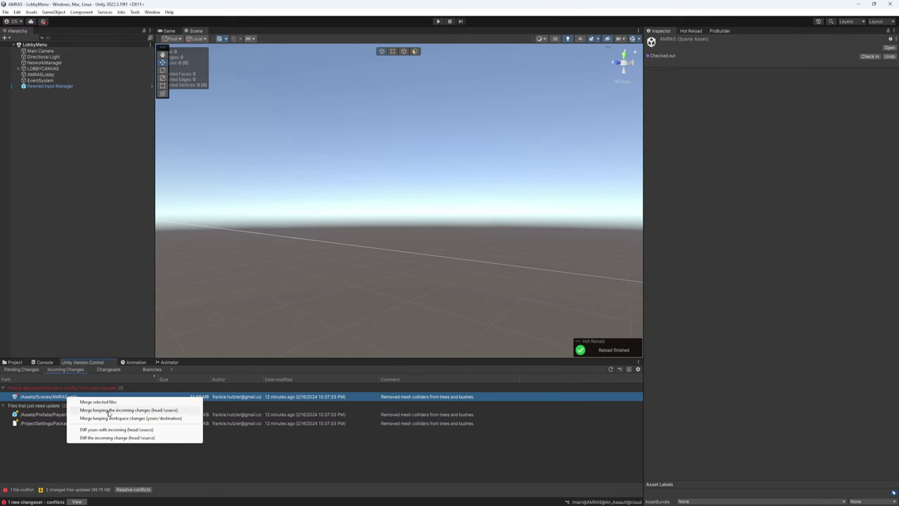
pyautogui.click(121, 411)
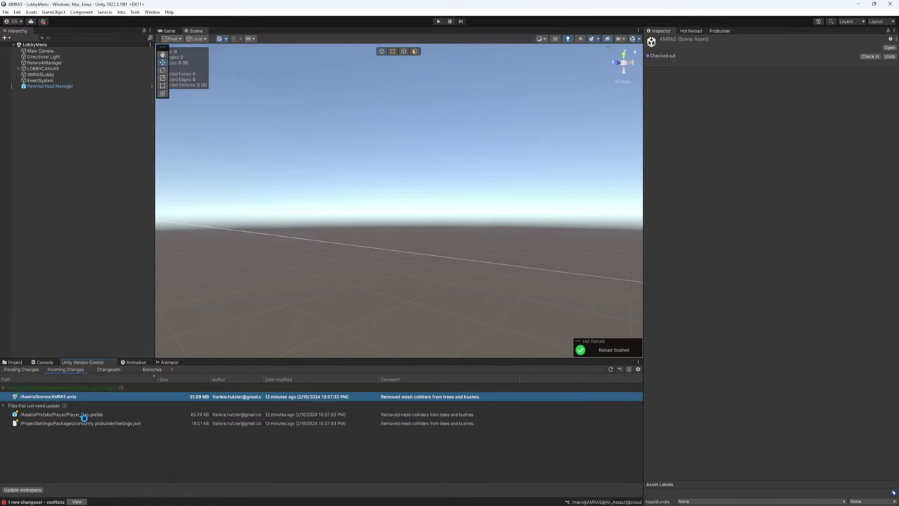
# Exclude AMRAS.unity from the pending changes and check in DefaultNetworkPrefabs.asset, PlayerController.cs and LobbyMenu.unity.
pyautogui.click(21, 371)
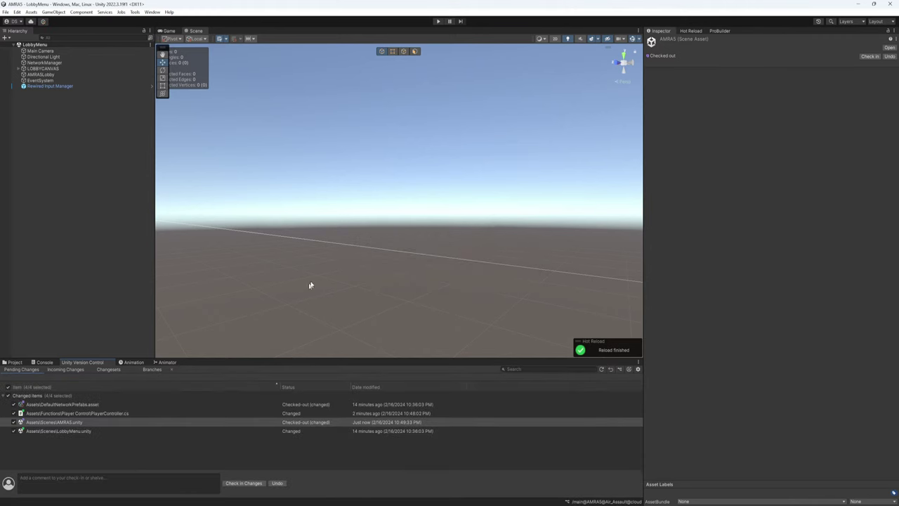
pyautogui.moveTo(310, 285); pyautogui.dragTo(321, 316, button='right')
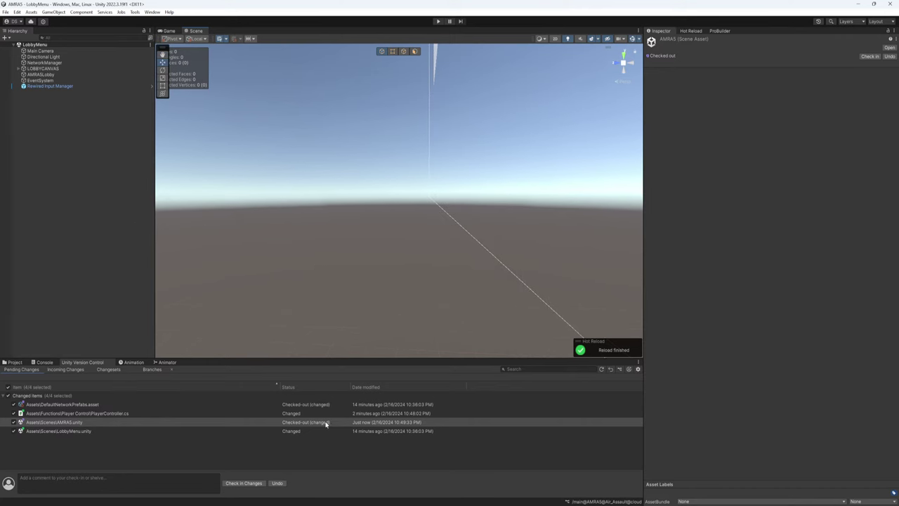
pyautogui.rightClick(32, 424)
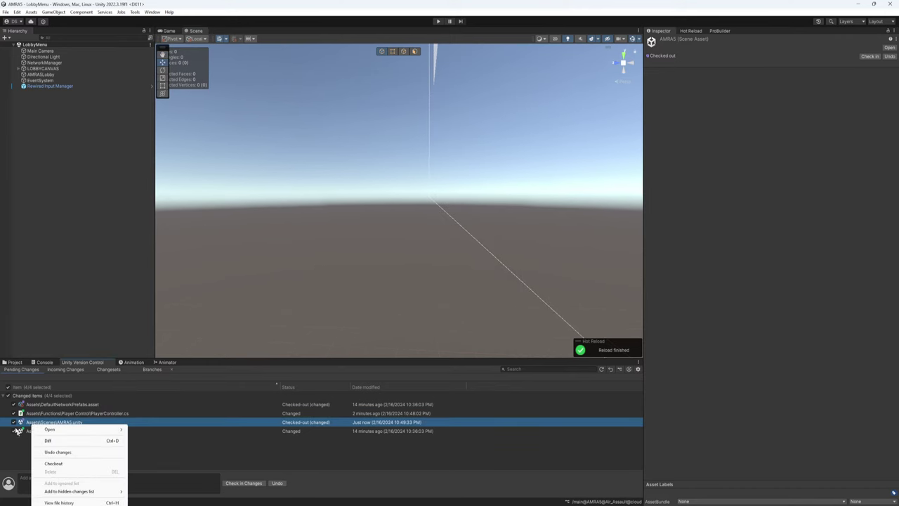
pyautogui.click(13, 423)
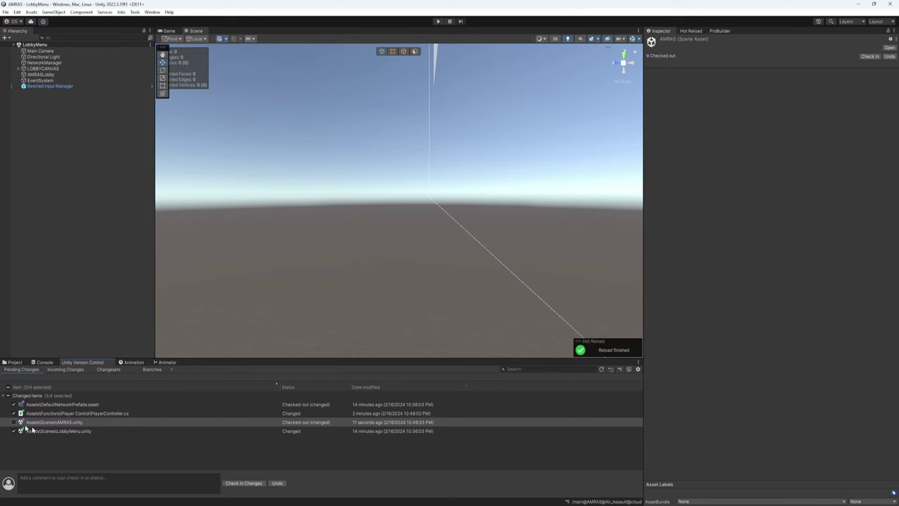
pyautogui.click(244, 483)
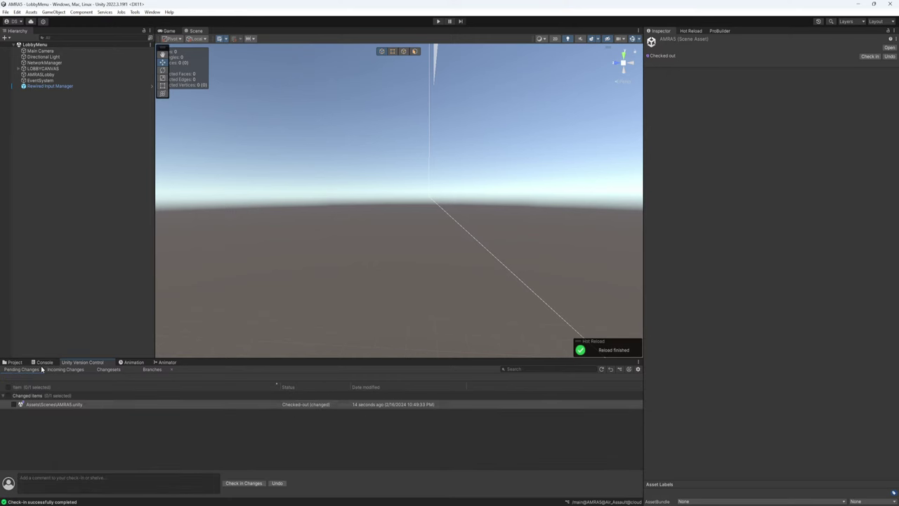
# Undo the pending changes on Assets/Scenes/AMRAS.unity.
pyautogui.rightClick(39, 406)
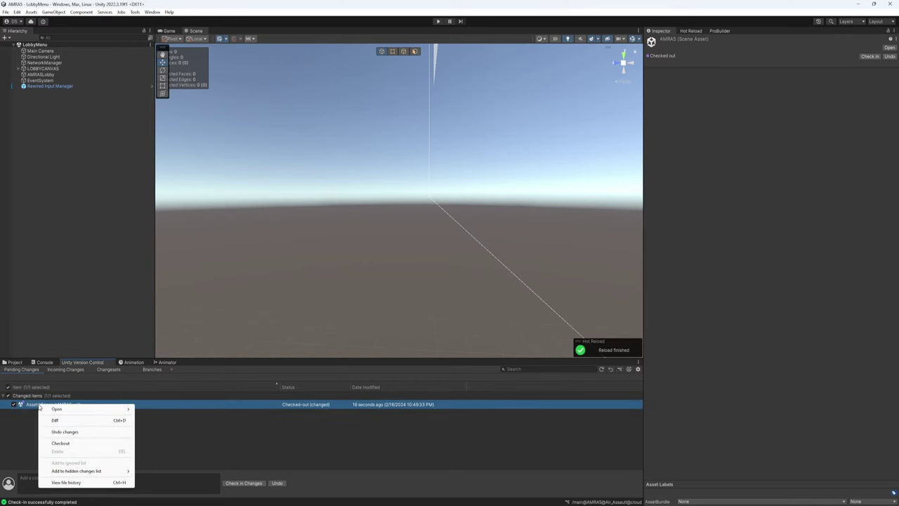
pyautogui.click(33, 406)
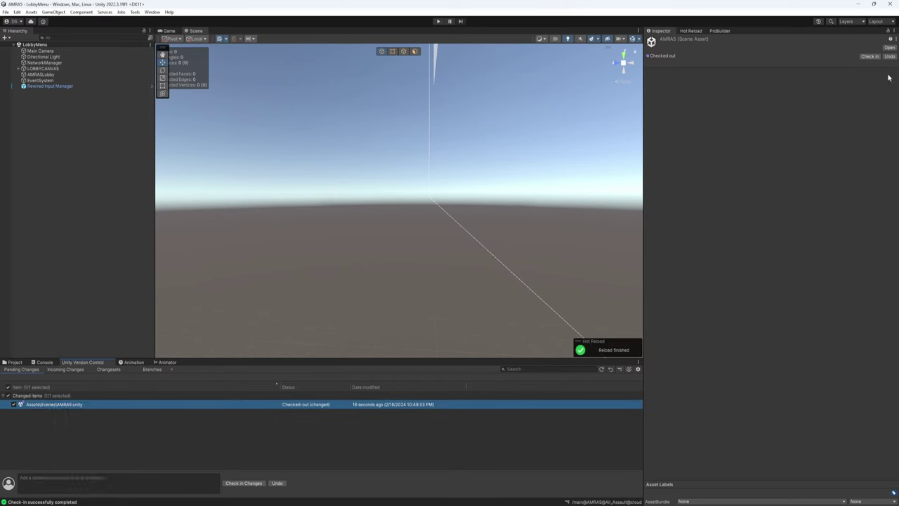
pyautogui.click(869, 57)
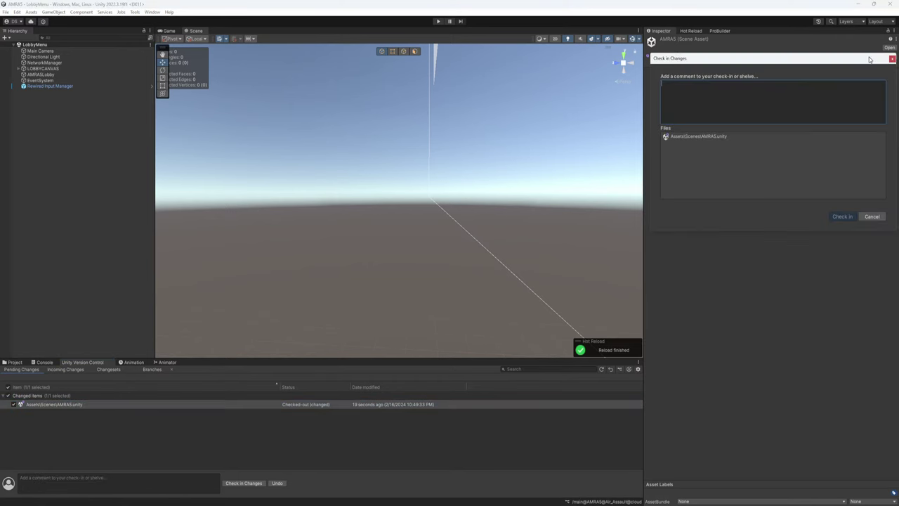
pyautogui.click(869, 217)
pyautogui.click(890, 57)
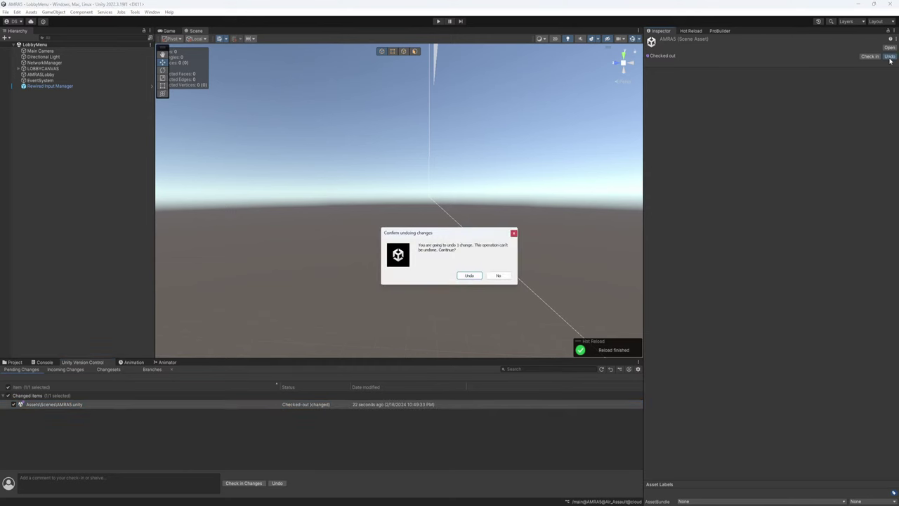
pyautogui.click(469, 275)
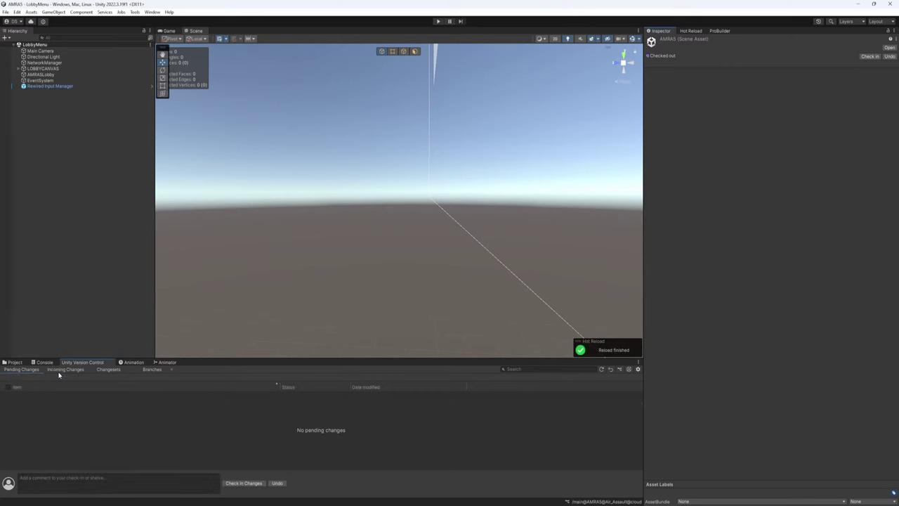
# Open the AMRAS scene from the project's Scenes folder.
pyautogui.click(16, 362)
pyautogui.click(30, 488)
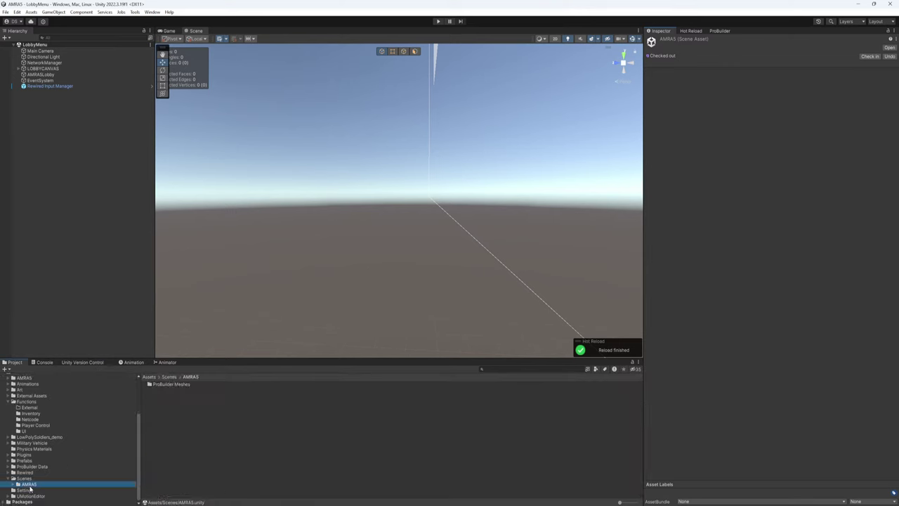
pyautogui.click(26, 402)
pyautogui.click(8, 401)
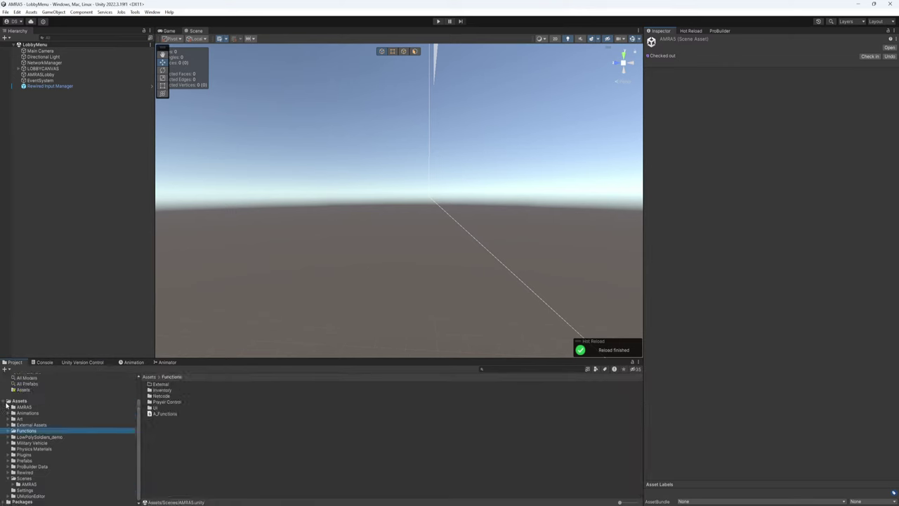
pyautogui.click(33, 479)
pyautogui.click(159, 391)
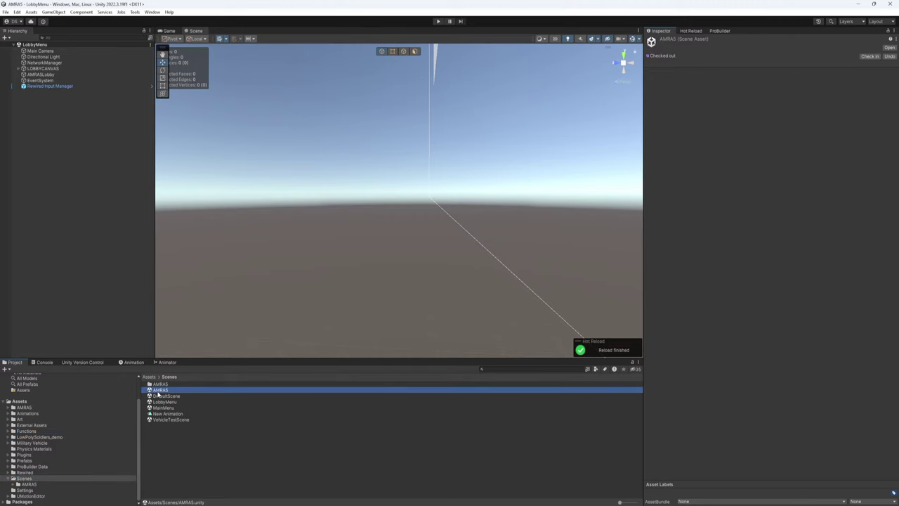
# Select the red Test_Bullet sphere in front of the house and examine its Network Object, Network Transform and Network Rigidbody settings.
pyautogui.moveTo(610, 218); pyautogui.dragTo(344, 230, button='right')
pyautogui.press('w')
pyautogui.click(344, 229)
pyautogui.moveTo(523, 266); pyautogui.dragTo(528, 287, button='right')
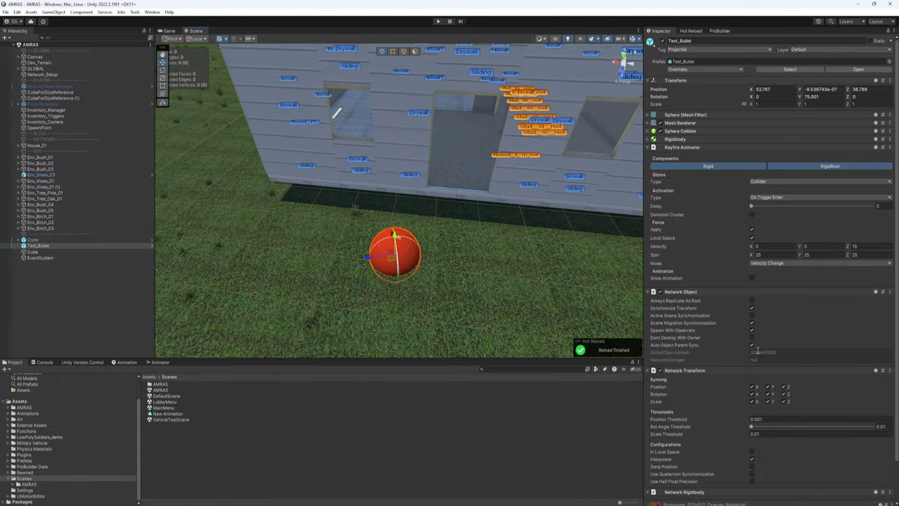
pyautogui.scroll(-2, 708, 348)
pyautogui.scroll(-1, 716, 359)
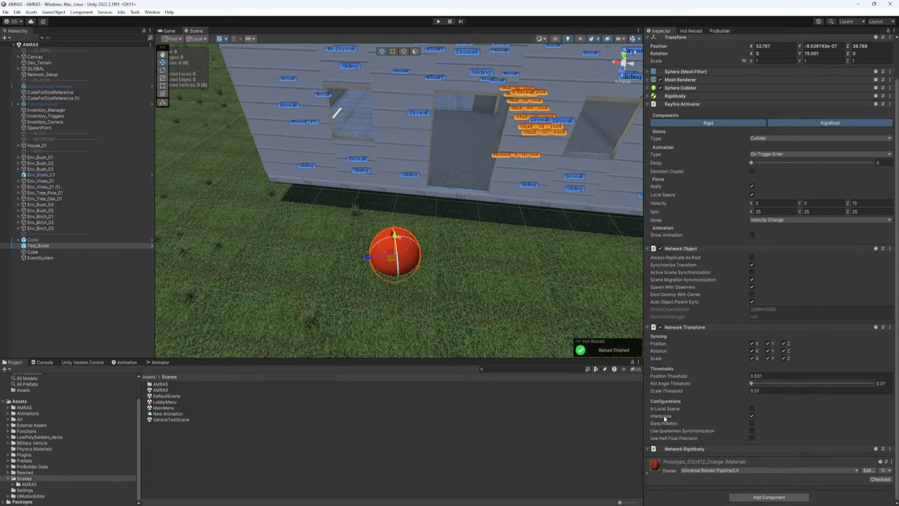
pyautogui.moveTo(671, 425)
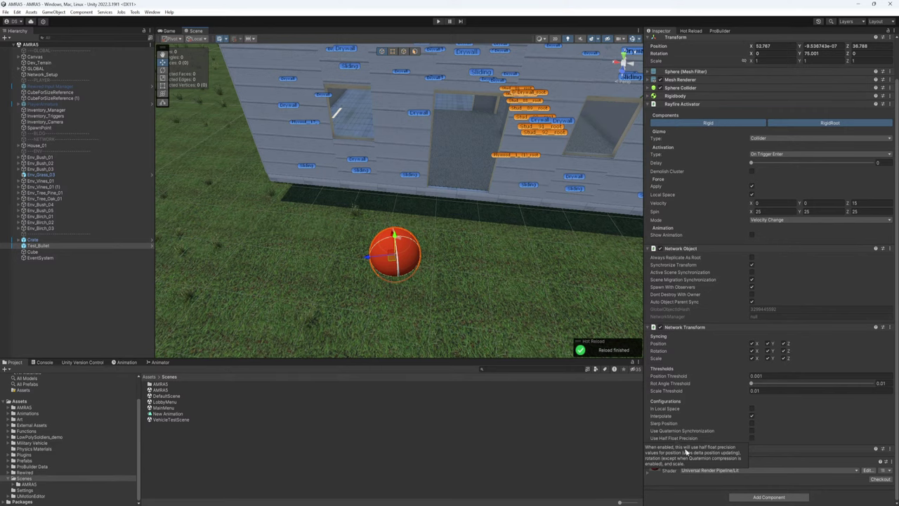
pyautogui.click(692, 451)
pyautogui.click(699, 453)
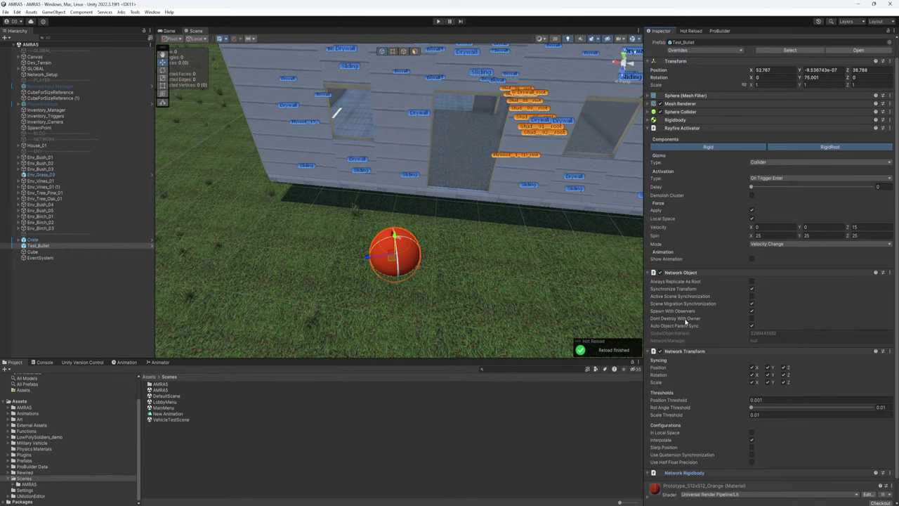
pyautogui.scroll(-10, 521, 305)
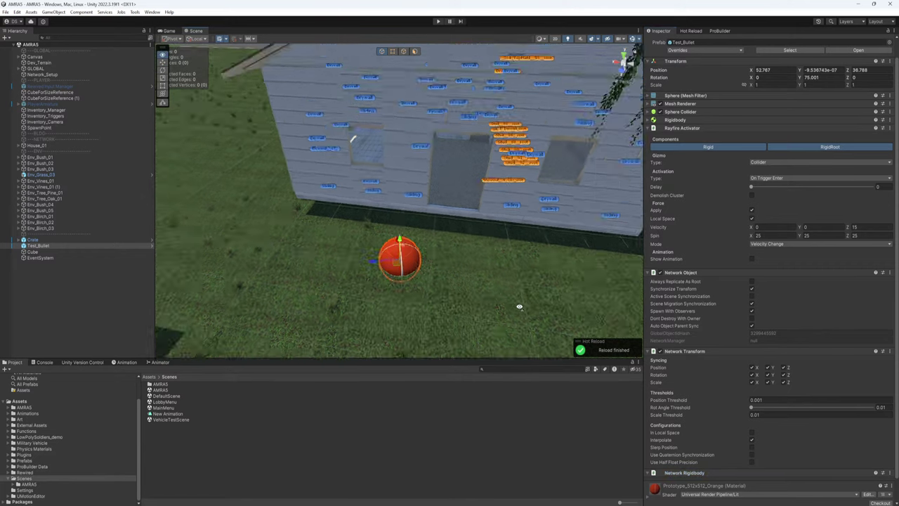
# Save the AMRAS scene and check the pending changes in version control.
pyautogui.click(5, 12)
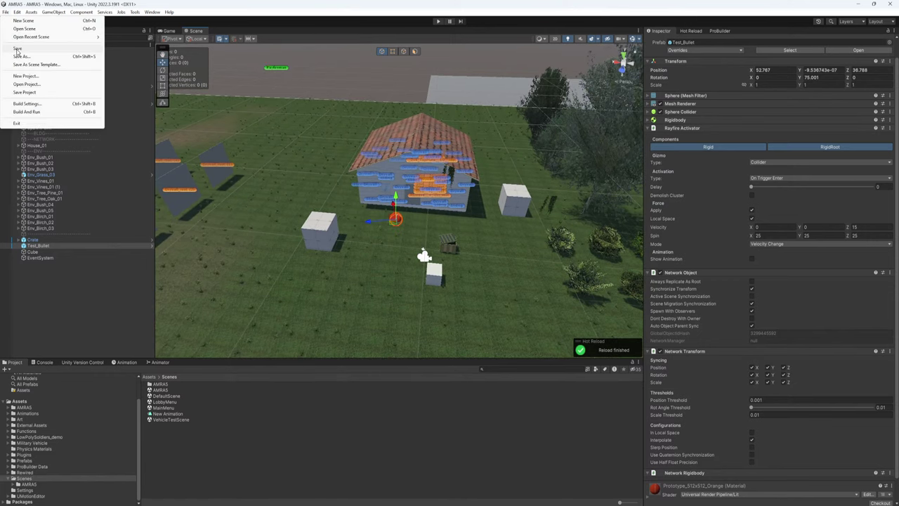
pyautogui.hotkey('alt', 'Tab')
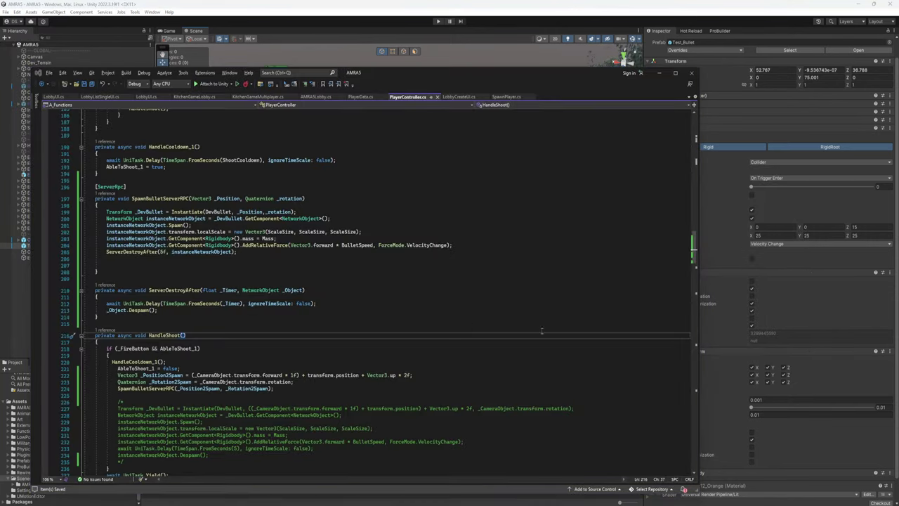
pyautogui.hotkey('alt', 'Tab')
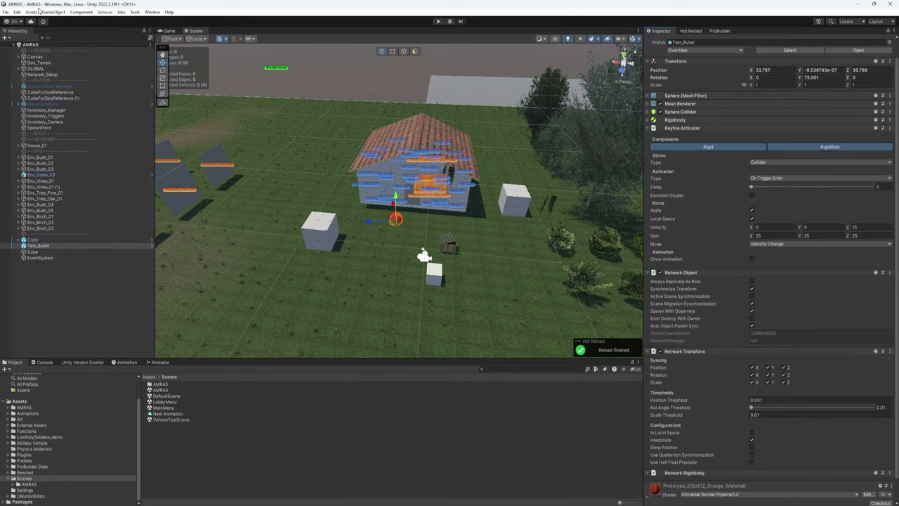
pyautogui.click(5, 12)
pyautogui.click(18, 49)
pyautogui.click(87, 363)
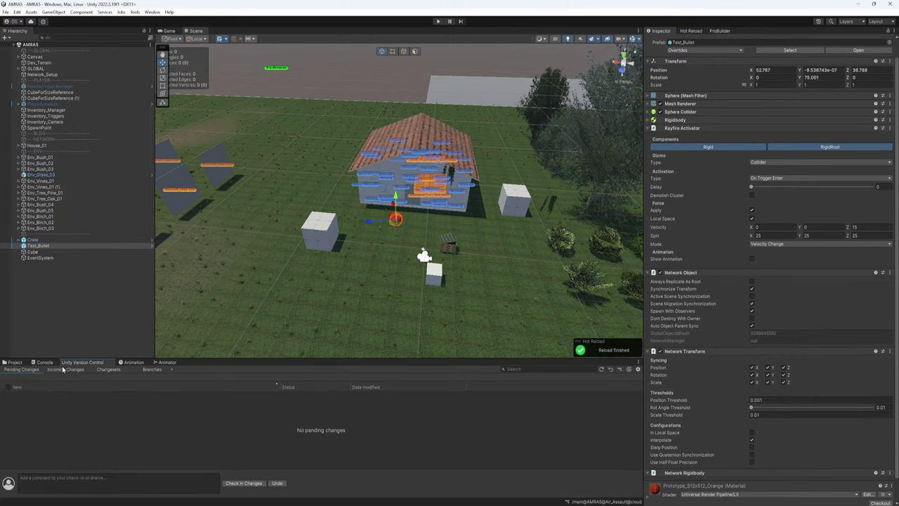
pyautogui.click(5, 12)
pyautogui.click(21, 49)
pyautogui.moveTo(390, 241); pyautogui.dragTo(369, 240, button='right')
pyautogui.press('w')
pyautogui.press('s')
pyautogui.press('s')
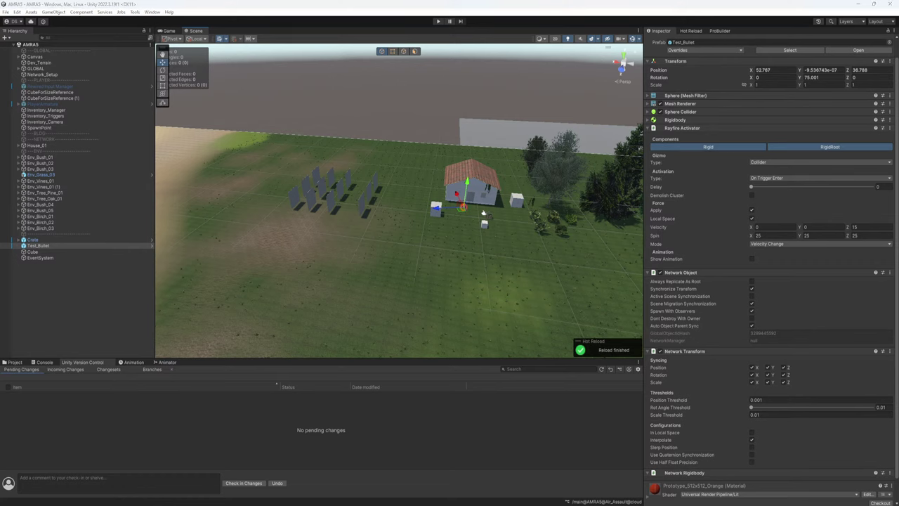
pyautogui.click(438, 21)
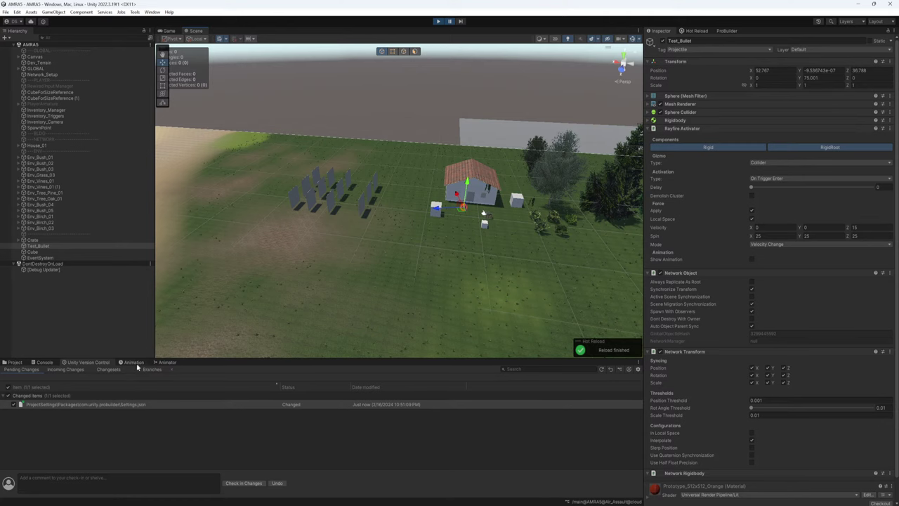
pyautogui.hotkey('ctrl', 'p')
# Open the LobbyMenu scene from the Scenes folder.
pyautogui.click(15, 362)
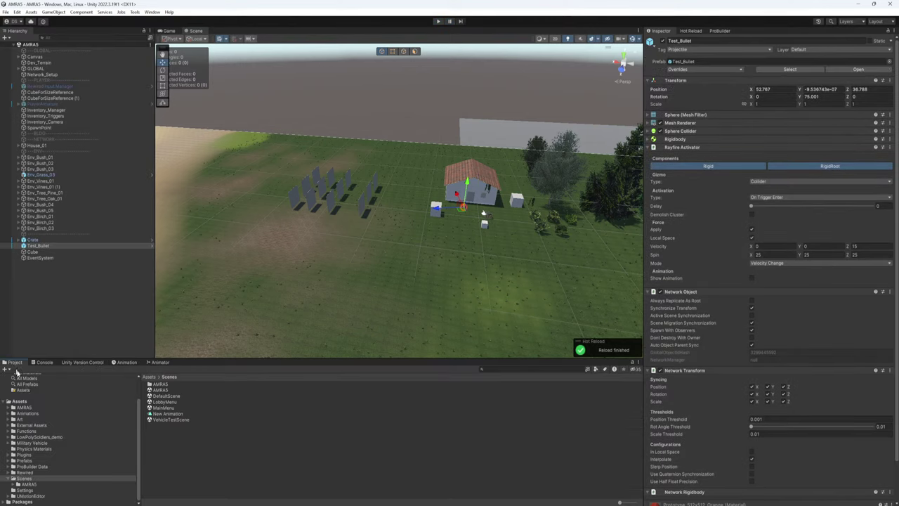
pyautogui.doubleClick(165, 402)
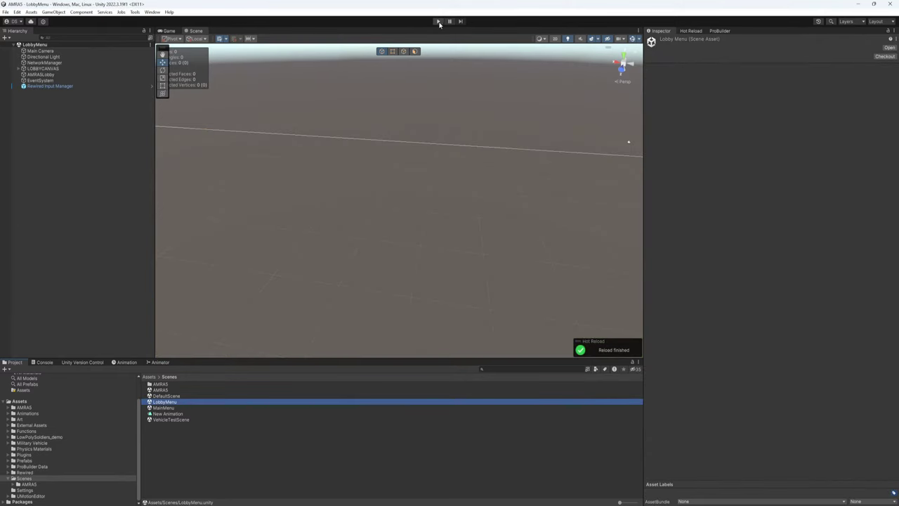
# Run the LobbyMenu scene with the console open and create a public lobby named "phronkie damnit".
pyautogui.click(439, 22)
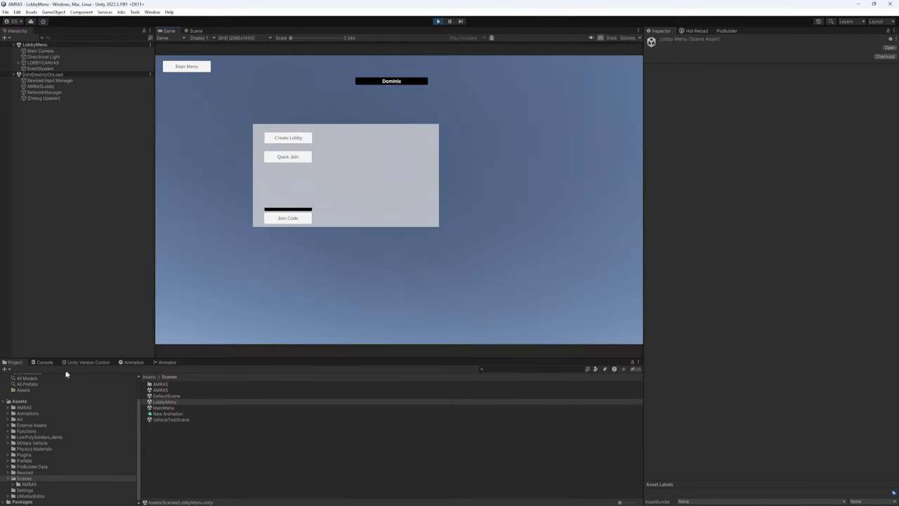
pyautogui.click(35, 363)
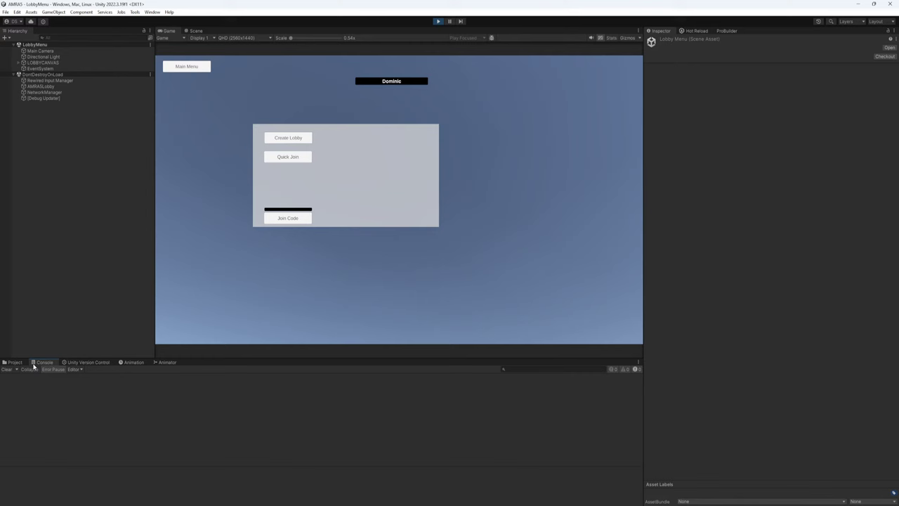
pyautogui.click(288, 137)
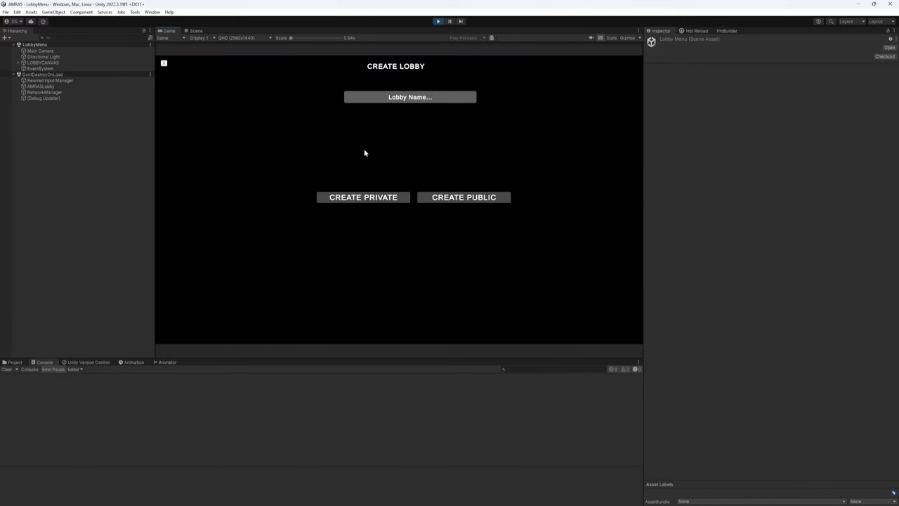
pyautogui.click(417, 99)
pyautogui.write('phronkie damnit')
pyautogui.click(450, 203)
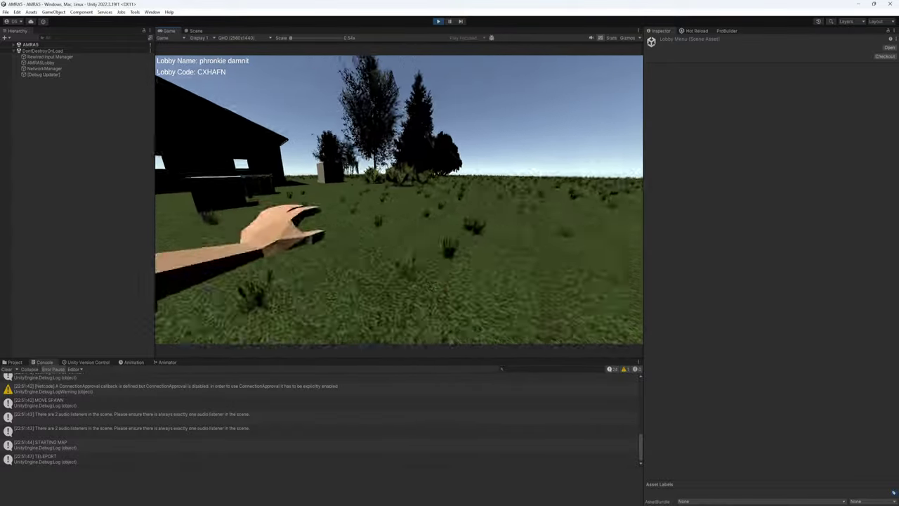
# Walk around the map and examine the other player's avatar and the red bullet spheres near the house.
pyautogui.press('w')
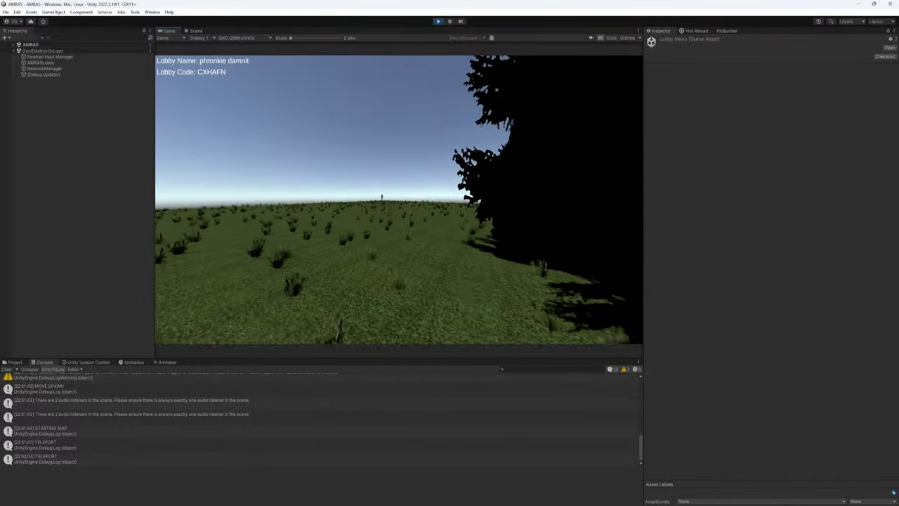
pyautogui.press('w')
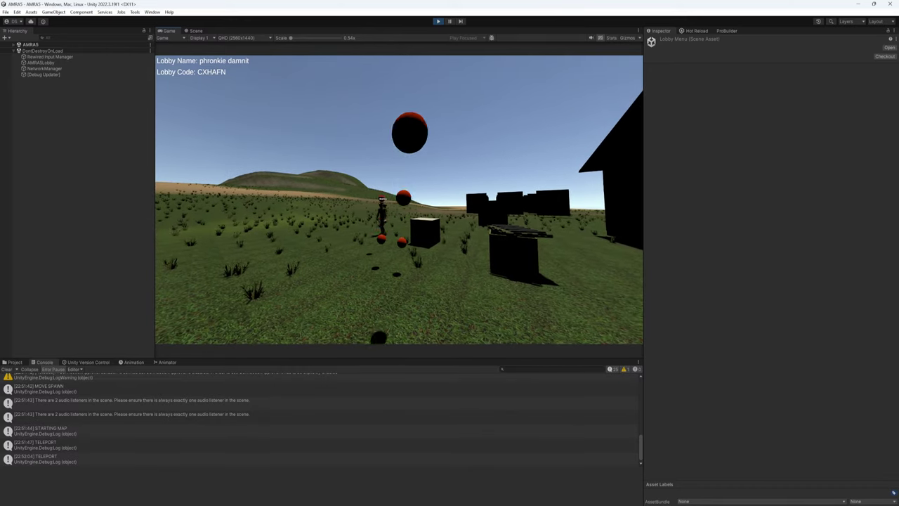
pyautogui.press('w')
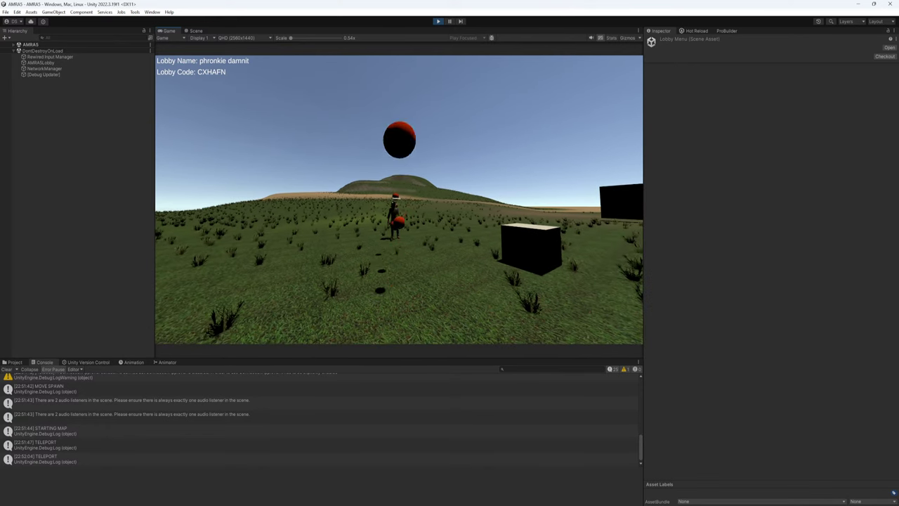
pyautogui.press('w')
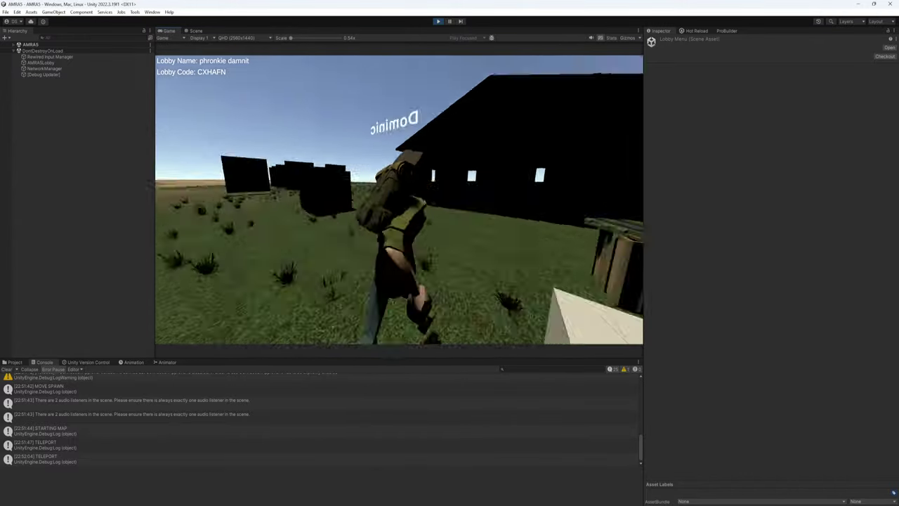
pyautogui.press('w')
pyautogui.press('w')
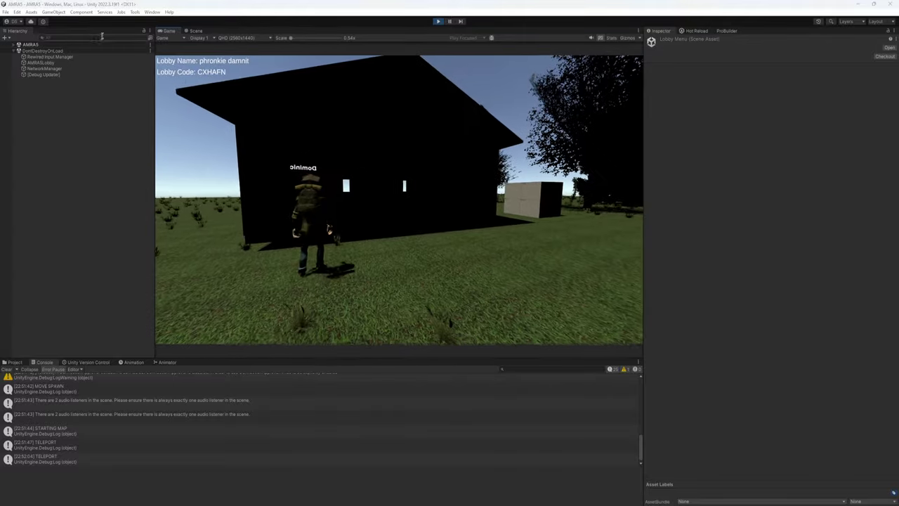
# Add a point light under Env_Birch_02 in the running scene and unparent it to the scene's top level.
pyautogui.click(195, 31)
pyautogui.moveTo(452, 219); pyautogui.dragTo(403, 203, button='right')
pyautogui.click(299, 187)
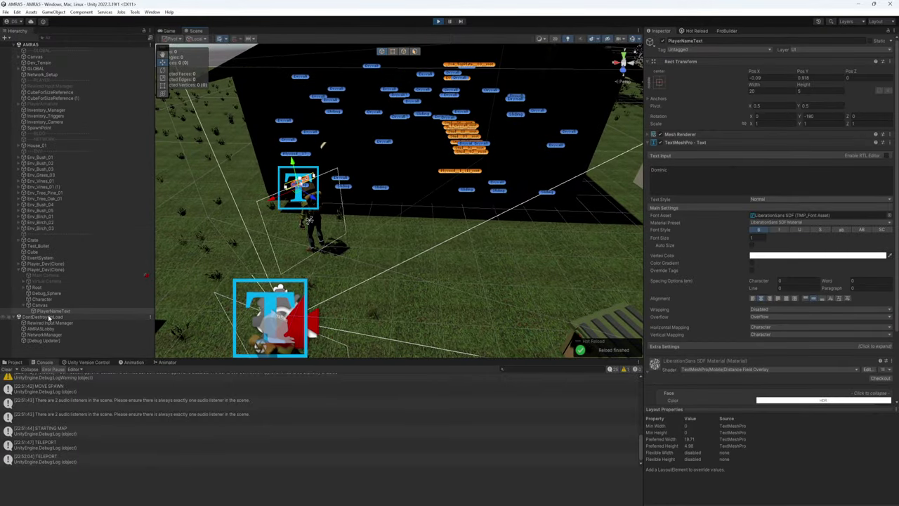
pyautogui.click(18, 269)
pyautogui.rightClick(40, 222)
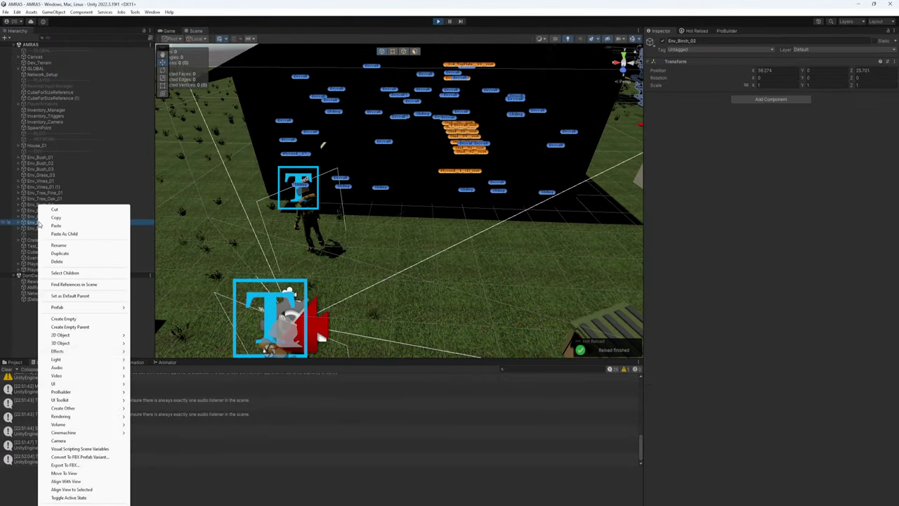
pyautogui.moveTo(125, 361)
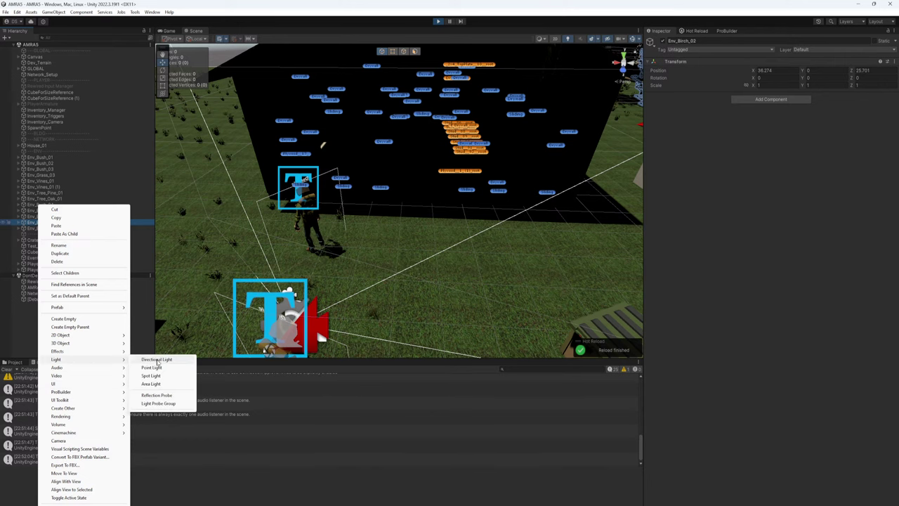
pyautogui.click(151, 368)
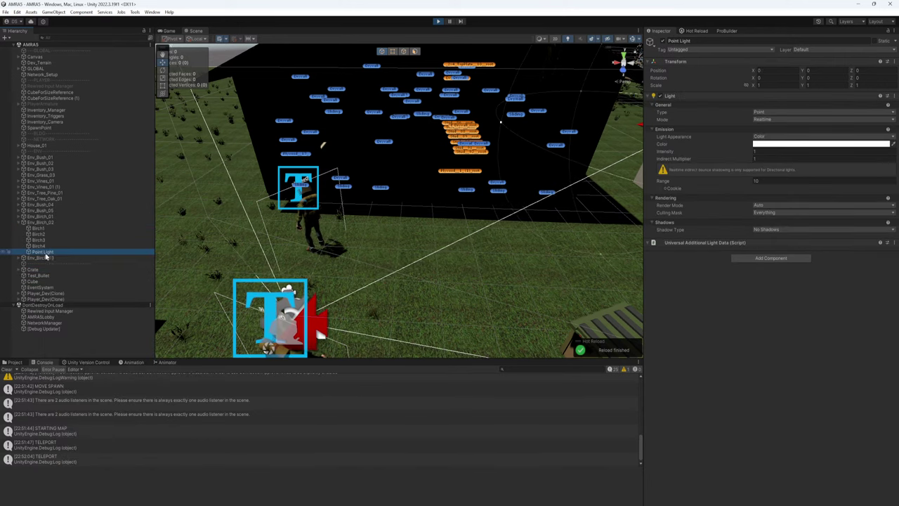
pyautogui.moveTo(40, 222); pyautogui.dragTo(41, 221)
# Move the point light into the house's carpeted room at about X 48.47, Y 1.52, Z 32.54.
pyautogui.press('s')
pyautogui.moveTo(372, 165); pyautogui.dragTo(438, 151, button='right')
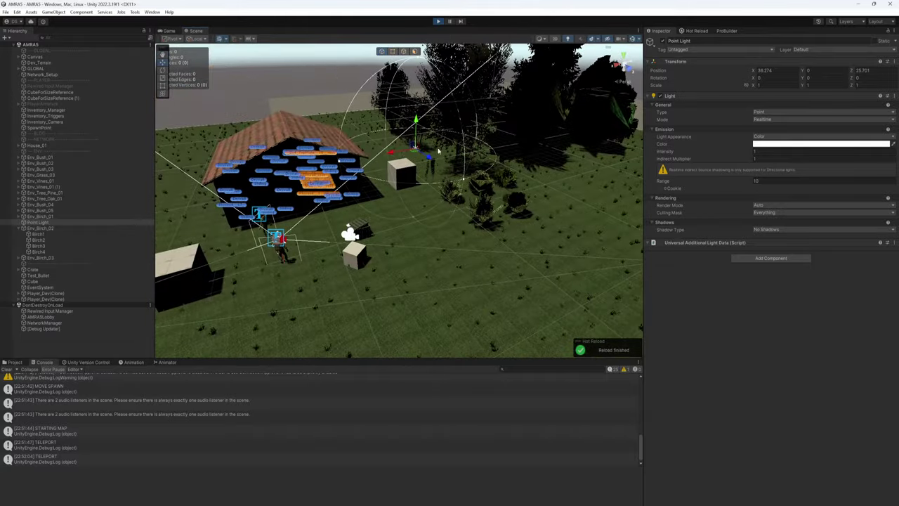
pyautogui.moveTo(414, 152); pyautogui.dragTo(325, 203)
pyautogui.moveTo(325, 202); pyautogui.dragTo(358, 221, button='right')
pyautogui.press('w')
pyautogui.moveTo(363, 167); pyautogui.dragTo(377, 256)
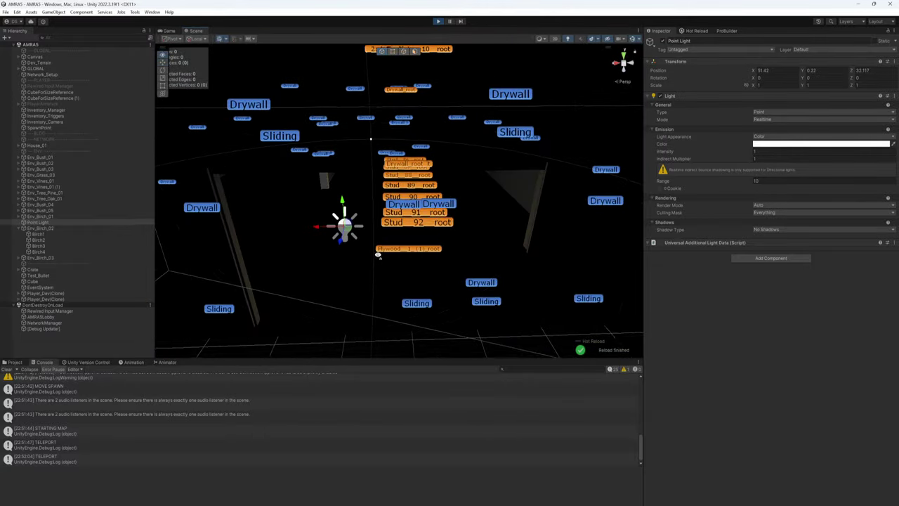
pyautogui.press('w')
pyautogui.moveTo(378, 255); pyautogui.dragTo(78, 242, button='right')
pyautogui.press('d')
pyautogui.press('s')
pyautogui.moveTo(406, 222); pyautogui.dragTo(211, 265)
pyautogui.moveTo(281, 266); pyautogui.dragTo(255, 264, button='right')
pyautogui.press('w')
pyautogui.press('a')
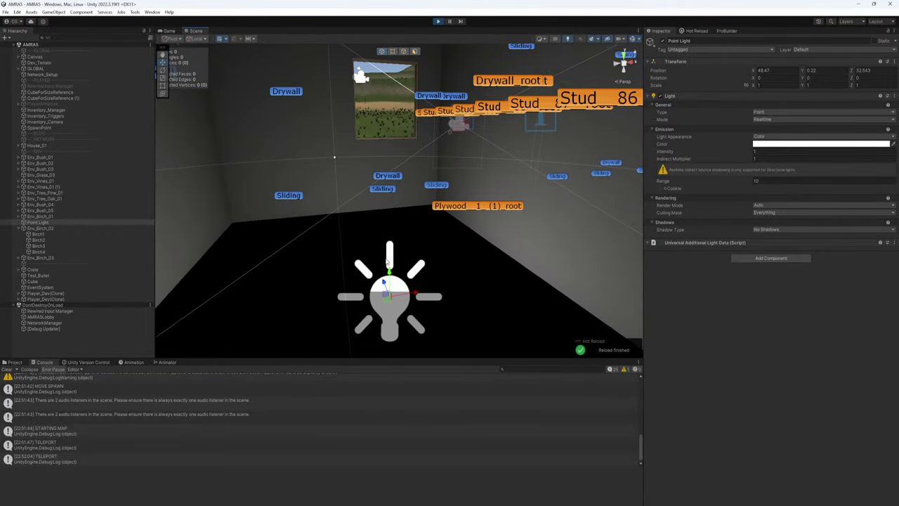
pyautogui.moveTo(388, 271); pyautogui.dragTo(392, 109)
# Duplicate the point light and move the copy along X into the adjoining room, to about X 52.02.
pyautogui.press('s')
pyautogui.press('d')
pyautogui.moveTo(380, 239); pyautogui.dragTo(368, 221, button='right')
pyautogui.hotkey('ctrl', 'd')
pyautogui.moveTo(355, 189); pyautogui.dragTo(621, 190)
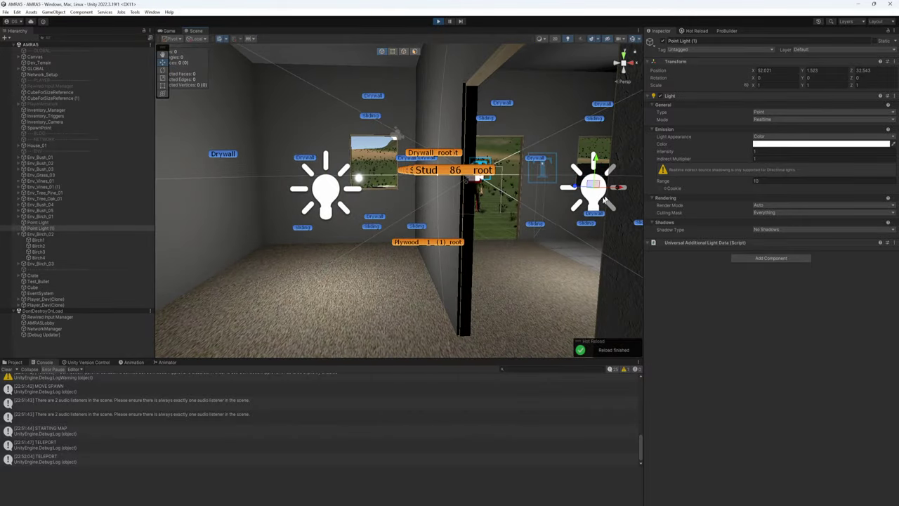
# Return to the running game and walk through the house to examine the new lighting and the other player.
pyautogui.press('s')
pyautogui.press('d')
pyautogui.moveTo(520, 219); pyautogui.dragTo(149, 33, button='right')
pyautogui.press('w')
pyautogui.press('d')
pyautogui.click(170, 32)
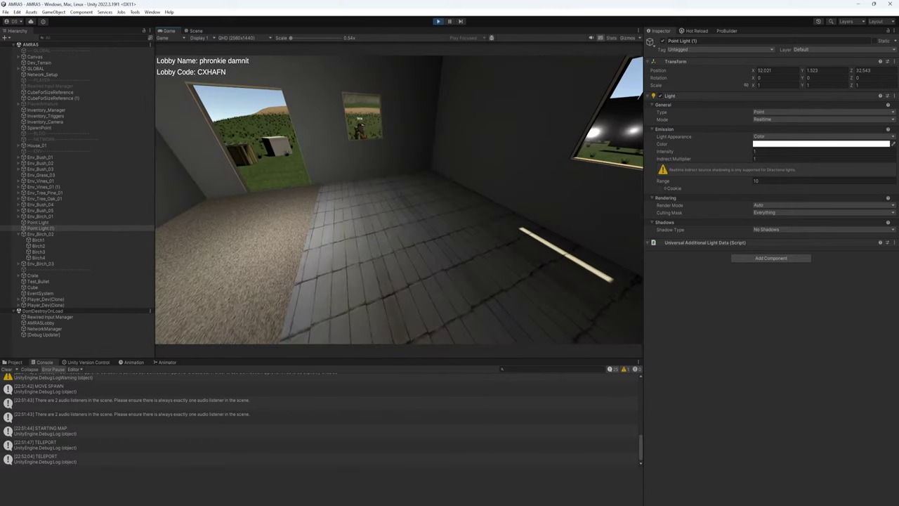
pyautogui.press('w')
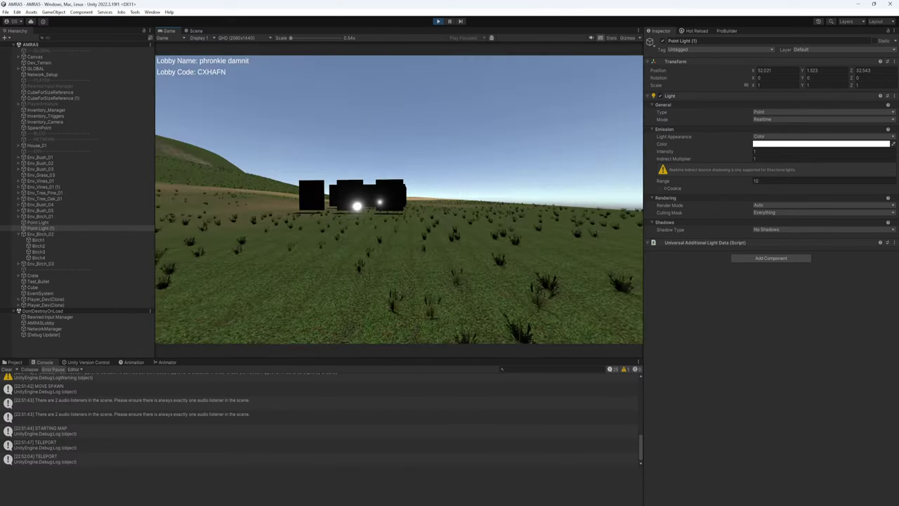
pyautogui.press('s')
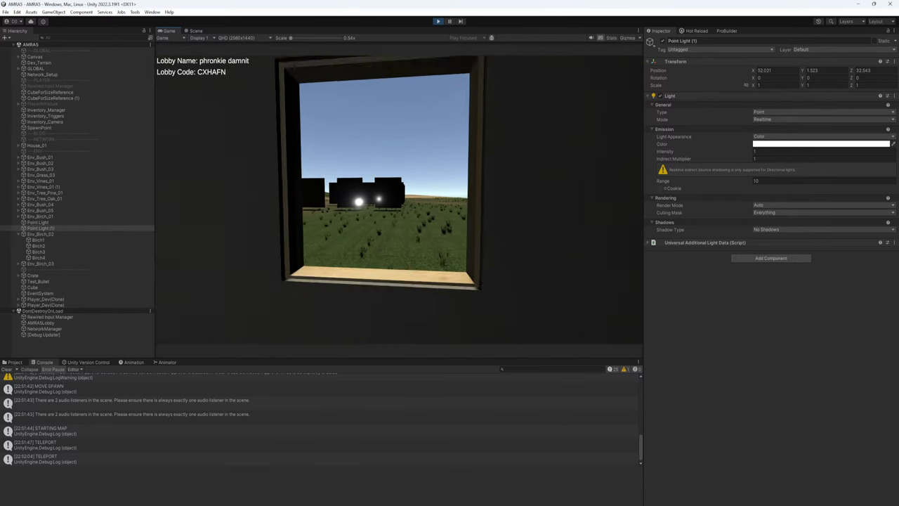
pyautogui.press('w')
pyautogui.press('d')
pyautogui.press('a')
pyautogui.press('d')
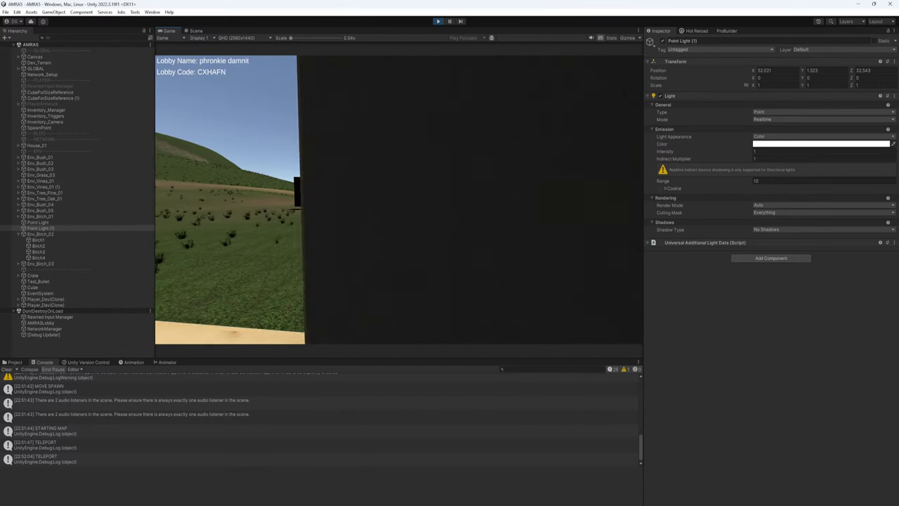
pyautogui.press('a')
pyautogui.press('w')
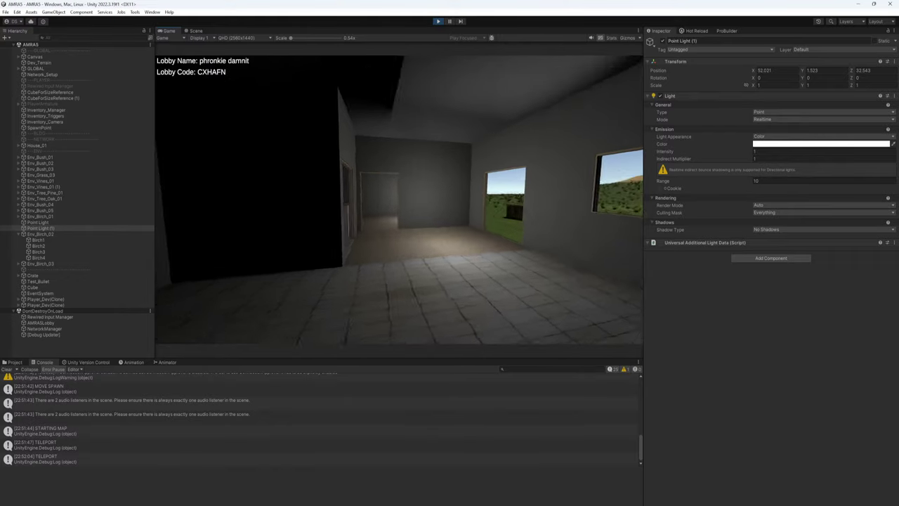
pyautogui.press('w')
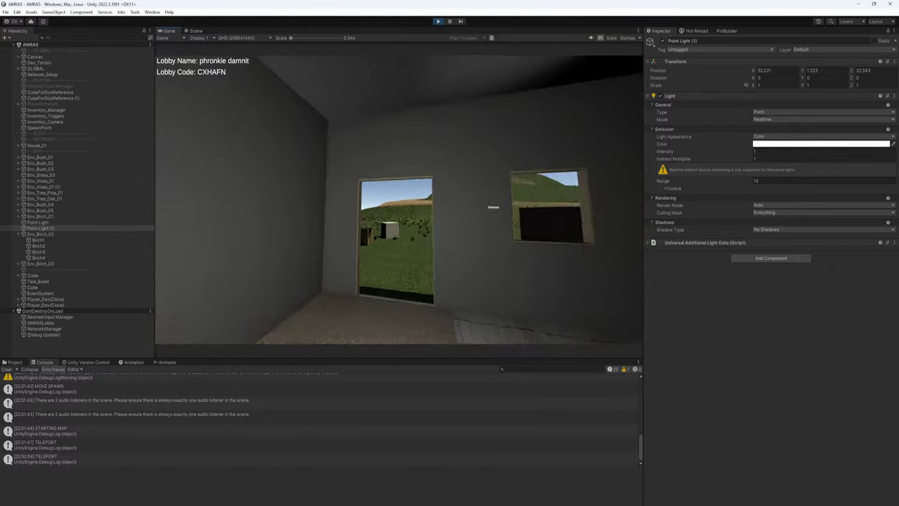
pyautogui.press('s')
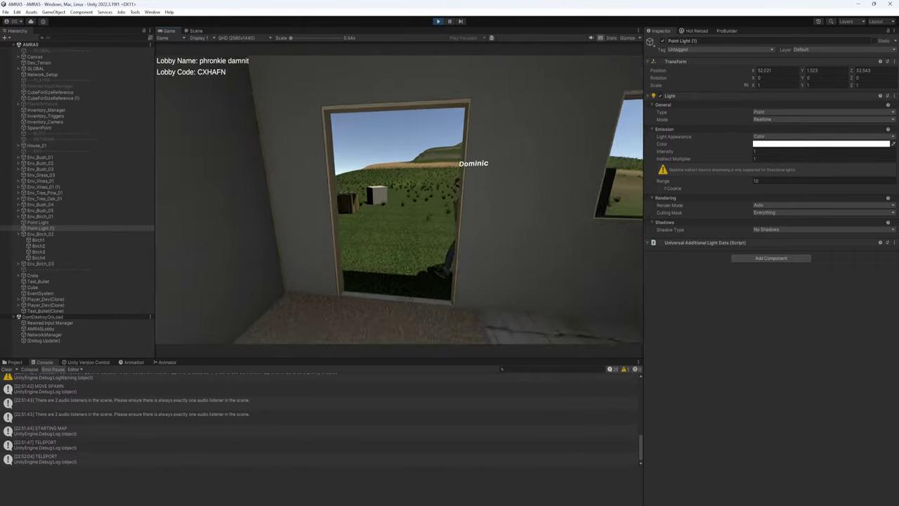
pyautogui.press('w')
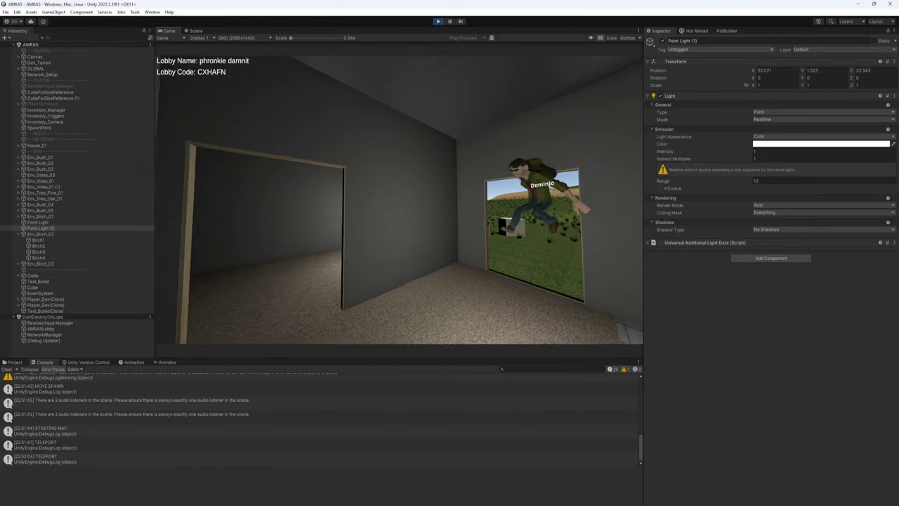
# Shoot test bullets at the house's interior walls and inspect the resulting damage up close.
pyautogui.click(399, 199)
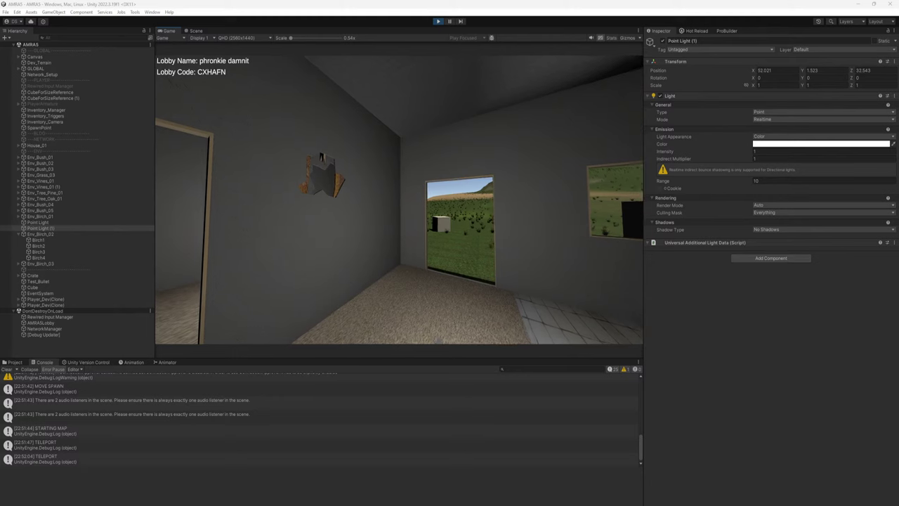
pyautogui.hotkey('alt', 'Tab')
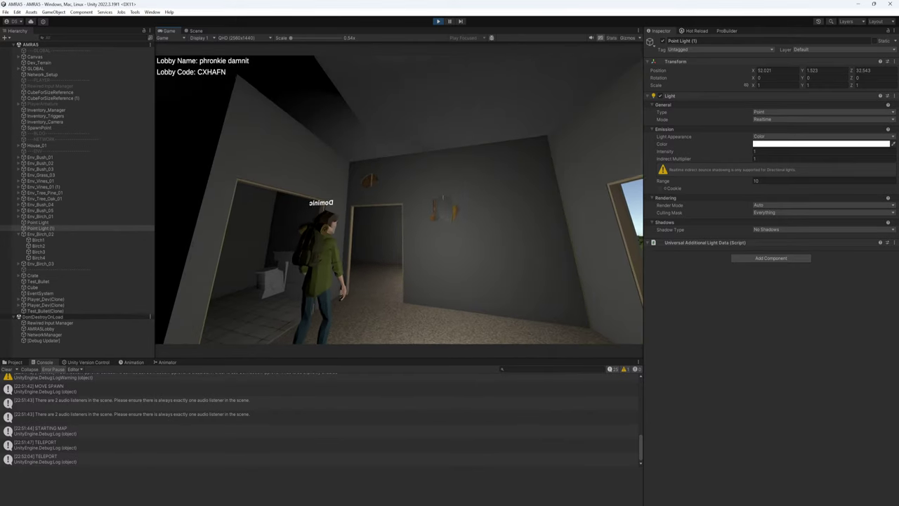
pyautogui.press('w')
pyautogui.press('w')
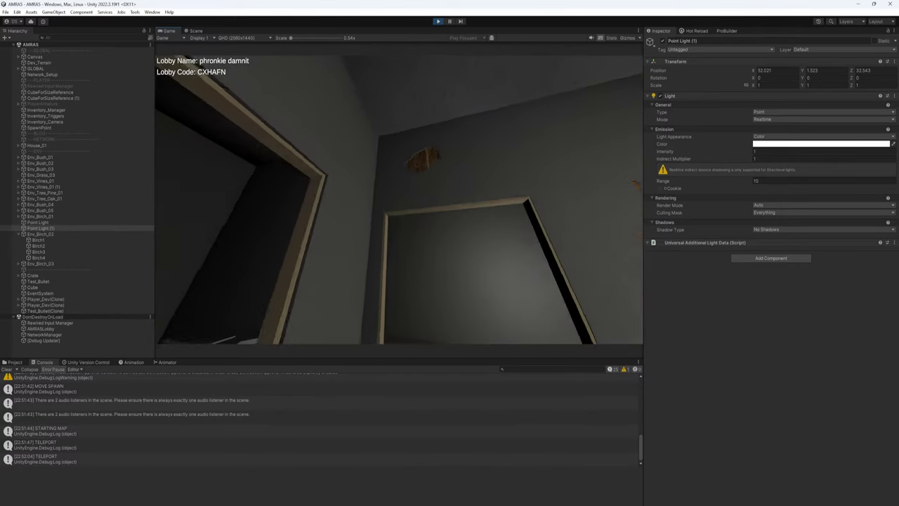
pyautogui.press('s')
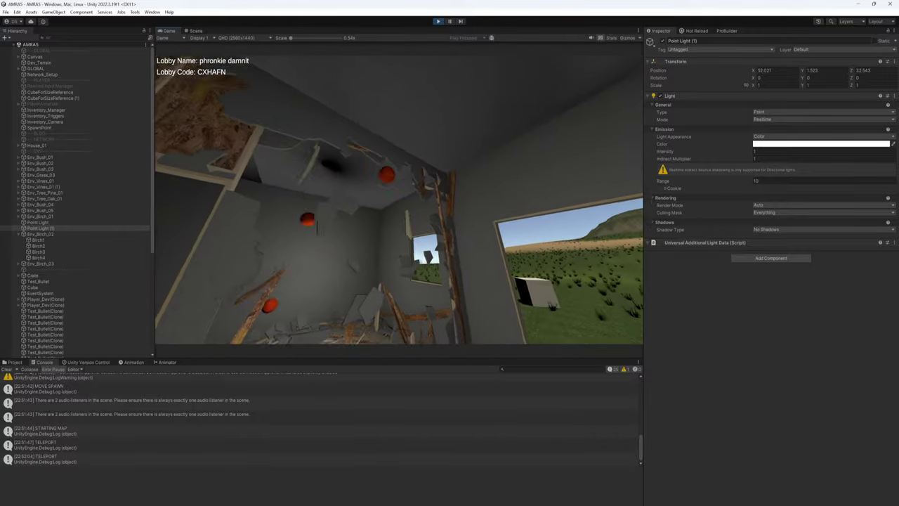
# Turn on the game's rendering statistics, and inspect the MissingReferenceException in the console before resuming play.
pyautogui.click(610, 37)
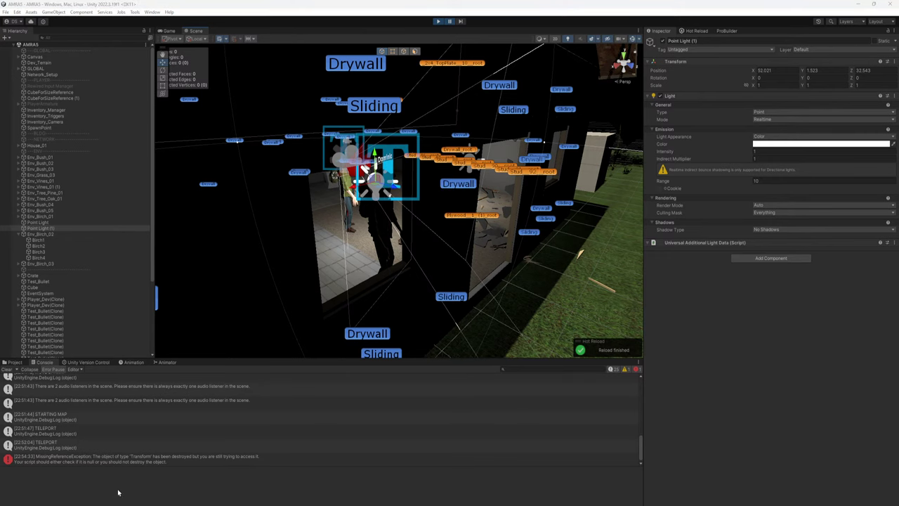
pyautogui.click(149, 463)
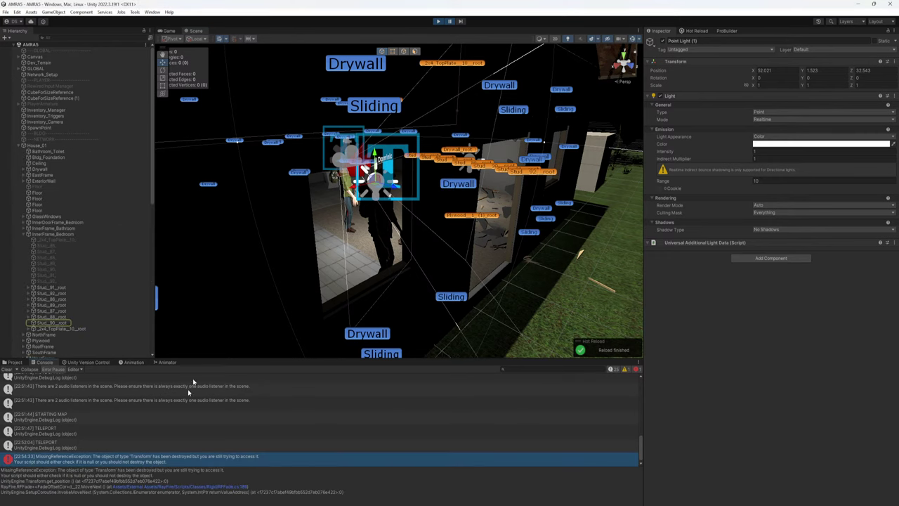
pyautogui.click(450, 21)
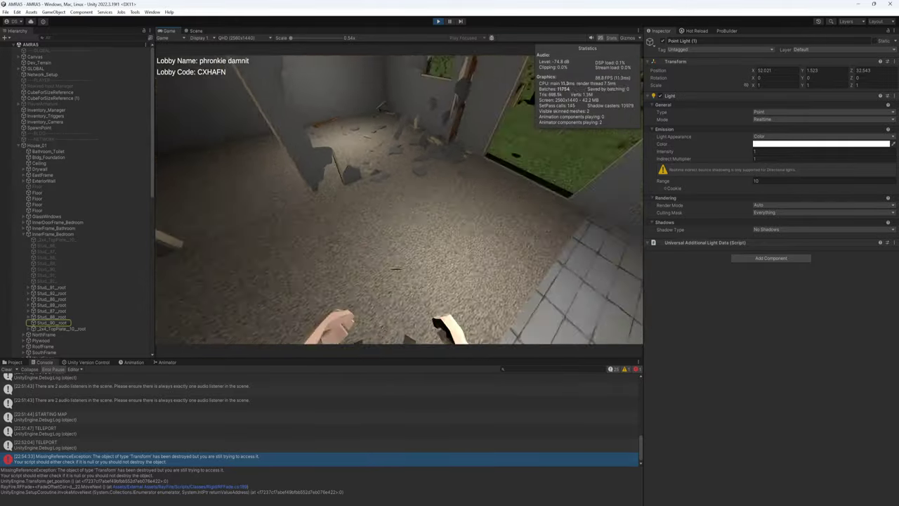
# Move around the shattered bedroom wall while checking the rendering statistics.
pyautogui.press('a')
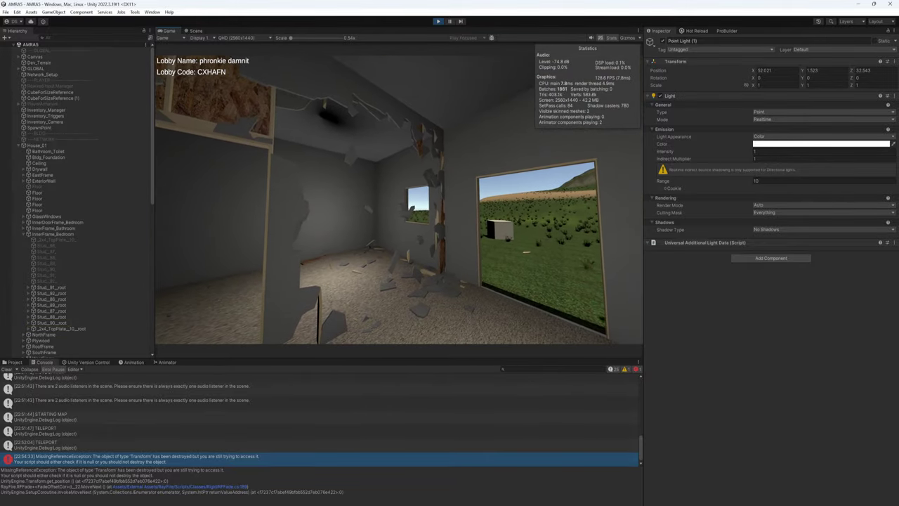
pyautogui.press('d')
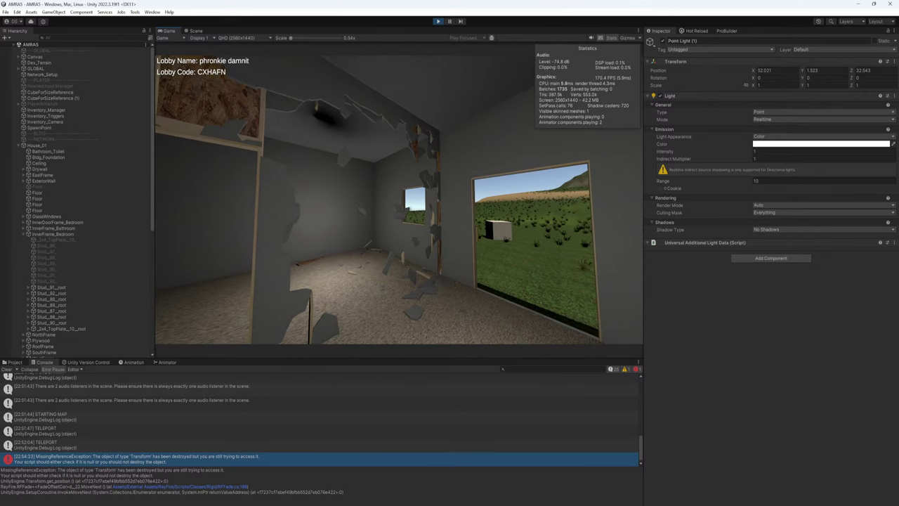
pyautogui.press('a')
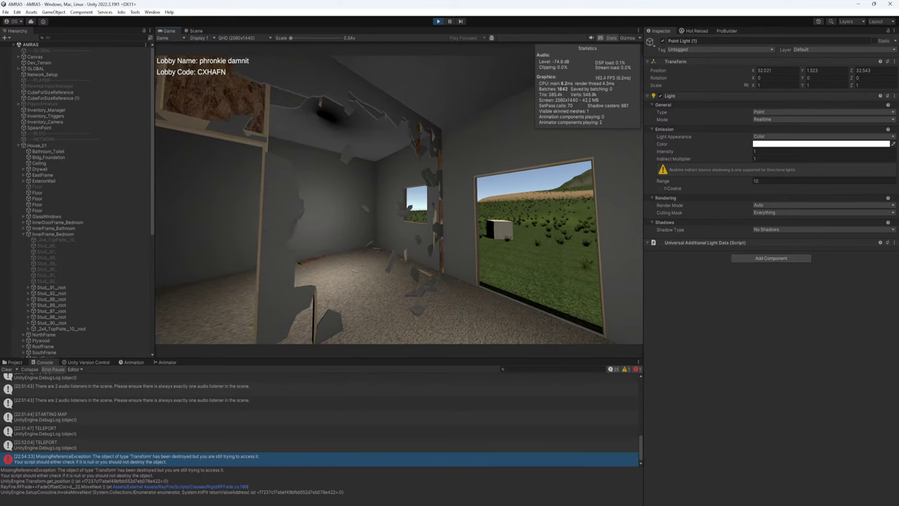
# Shift position around the damaged bedroom to compare the broken wall and ceiling against the rendering statistics.
pyautogui.press('d')
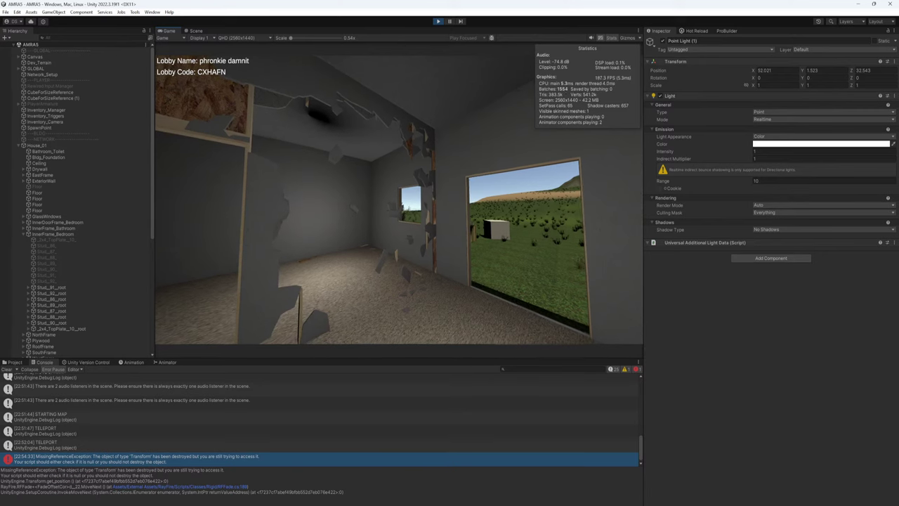
pyautogui.press('a')
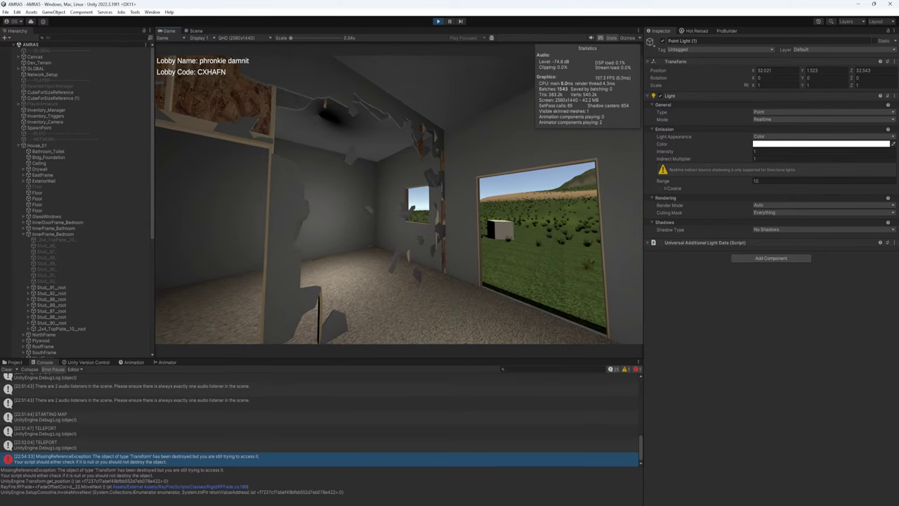
pyautogui.press('d')
pyautogui.press('w')
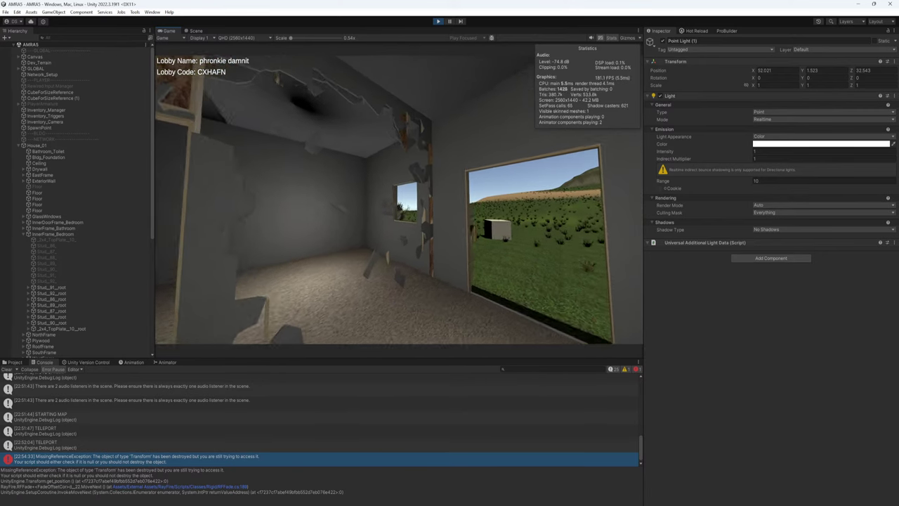
pyautogui.press('s')
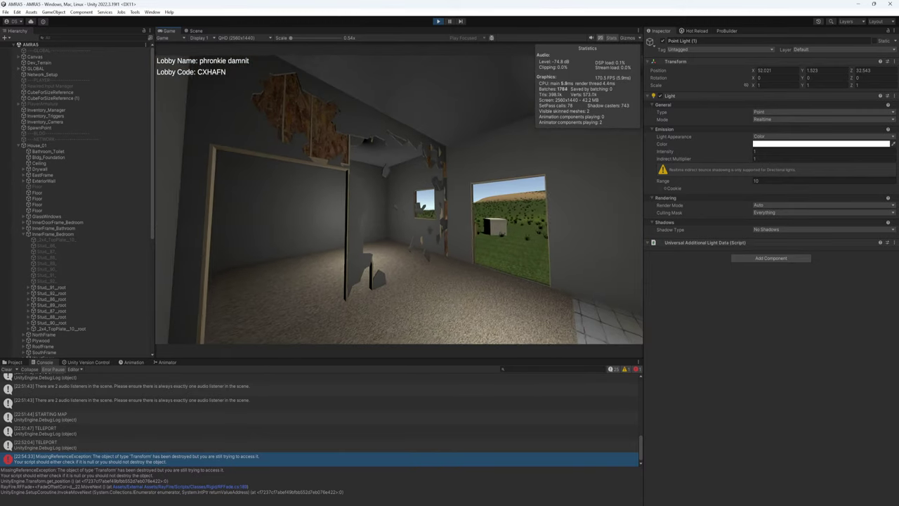
pyautogui.press('w')
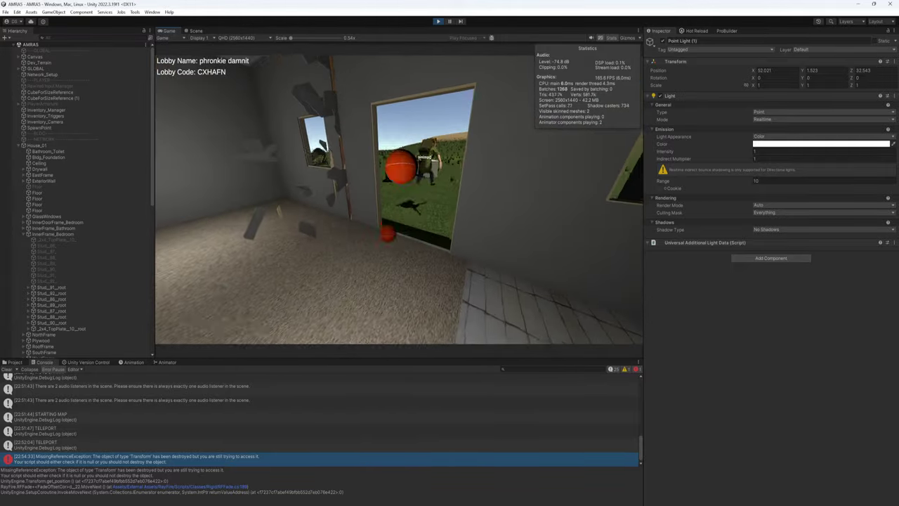
# Leave the house, follow the other player to the standing wall panels in the field, and fire test bullets through them.
pyautogui.press('w')
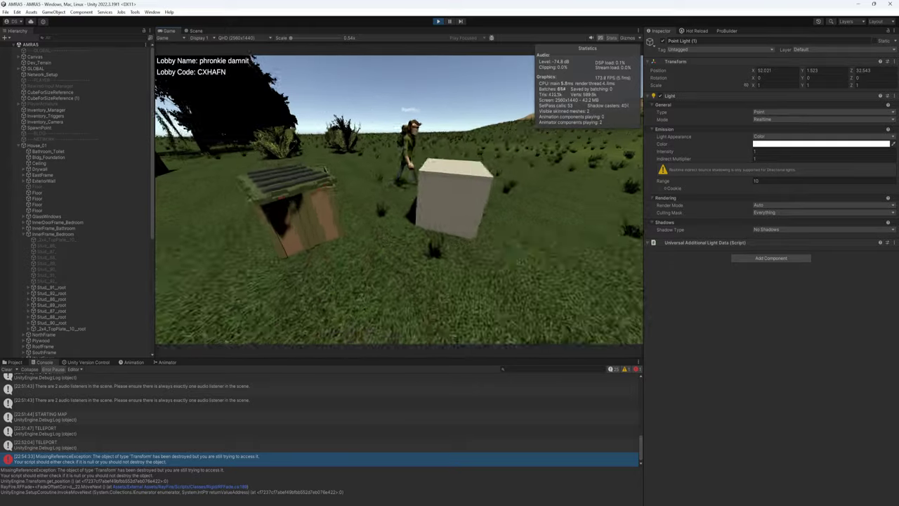
pyautogui.press('d')
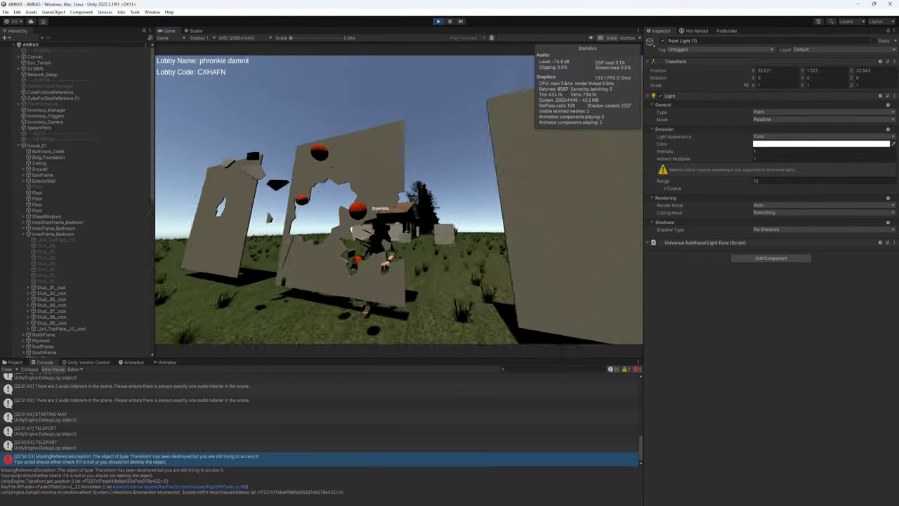
pyautogui.press('w')
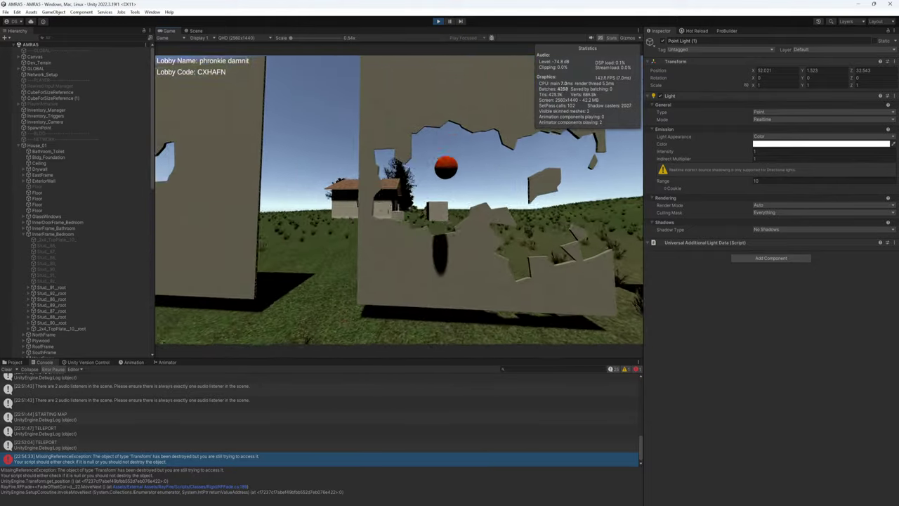
pyautogui.press('w')
pyautogui.click(399, 199)
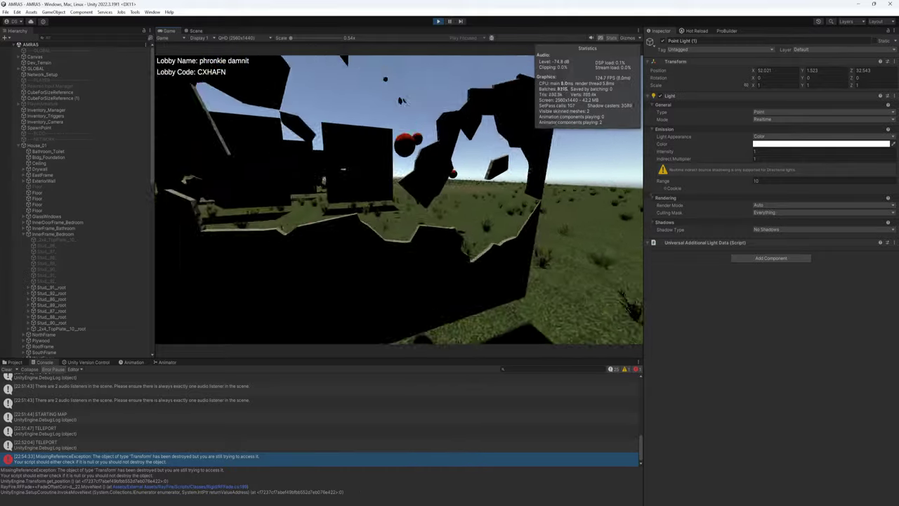
pyautogui.click(399, 199)
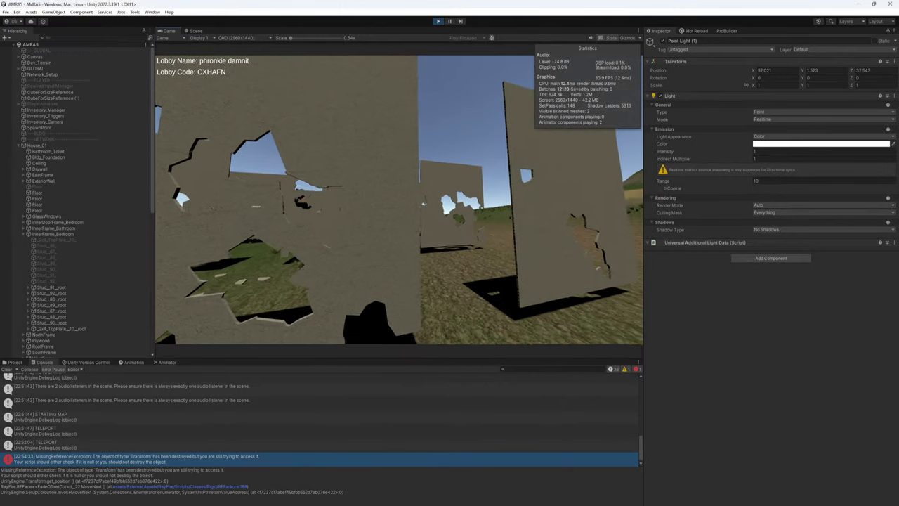
# Circle the outdoor wall panels and fire more test bullets while monitoring the frame rate and batches.
pyautogui.press('a')
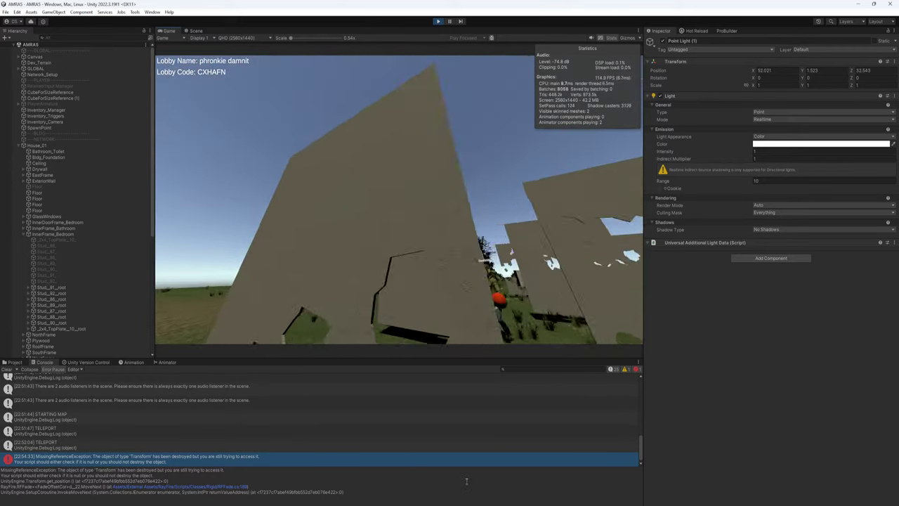
pyautogui.moveTo(529, 495); pyautogui.dragTo(548, 487)
pyautogui.click(399, 199)
pyautogui.press('s')
pyautogui.click(399, 199)
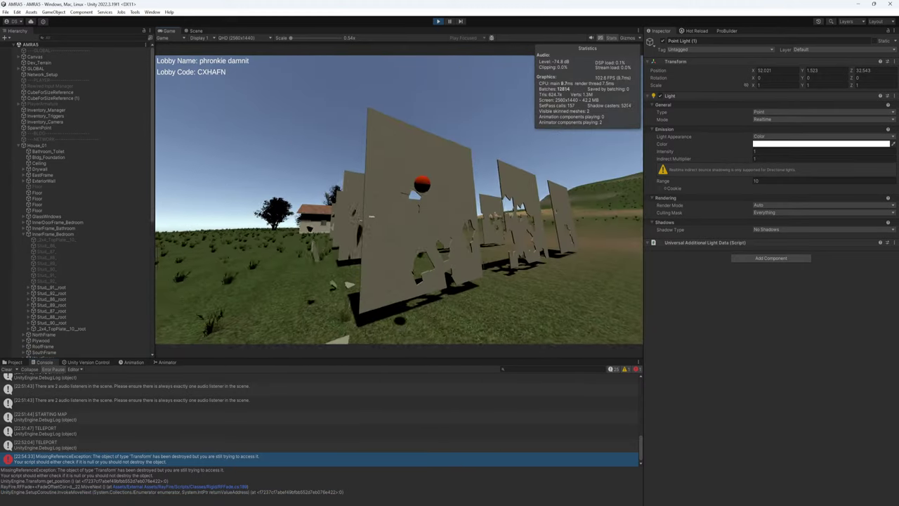
pyautogui.click(399, 199)
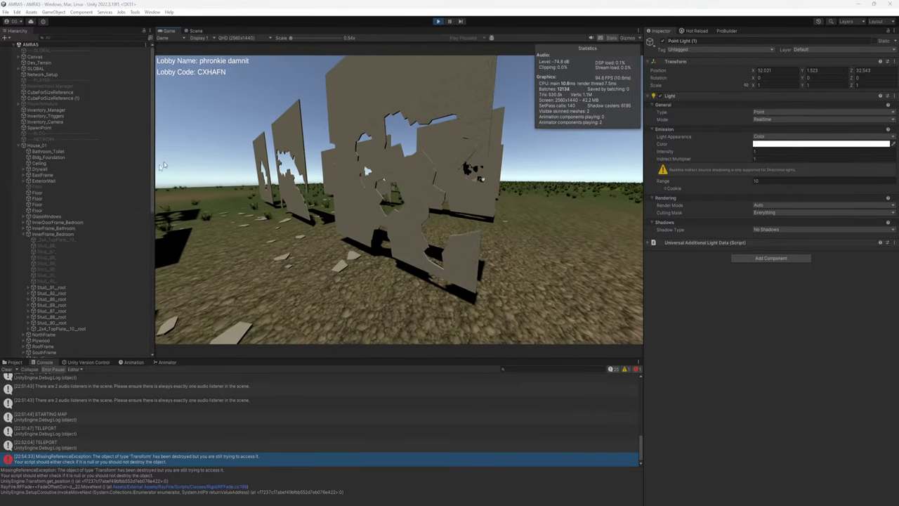
# Collapse House_01 in the hierarchy and inspect the components of Network_Setup and NetworkManager.
pyautogui.click(19, 146)
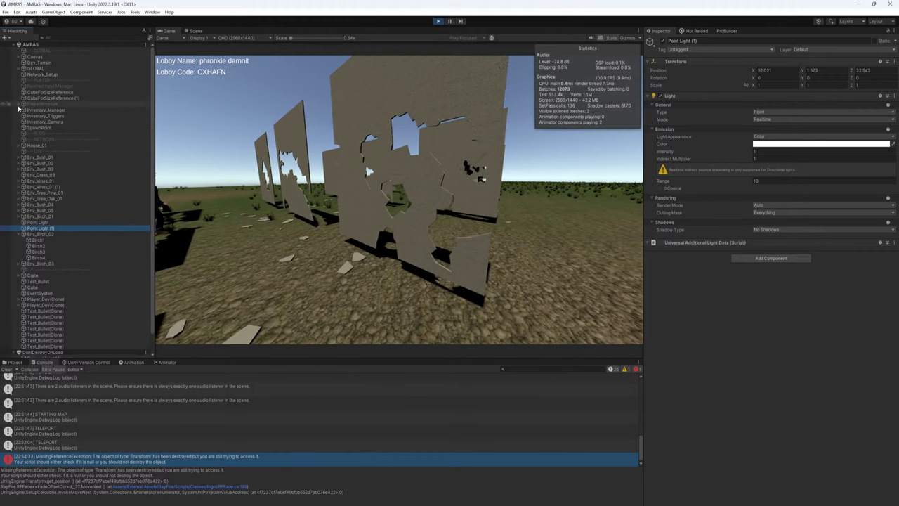
pyautogui.click(31, 74)
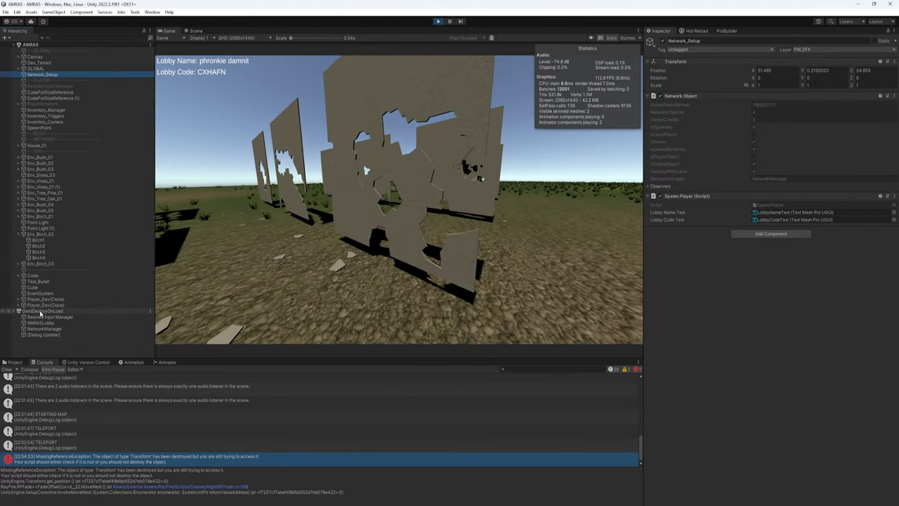
pyautogui.click(64, 330)
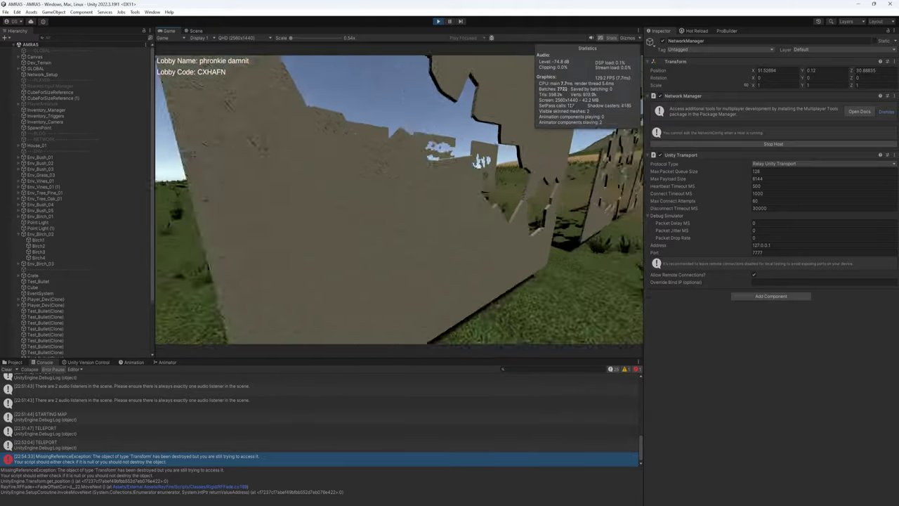
# Return to the running game, shoot larger holes in the nearest outdoor panels, and advance between the rows towards the other player.
pyautogui.click(399, 200)
pyautogui.click(399, 200)
pyautogui.click(399, 199)
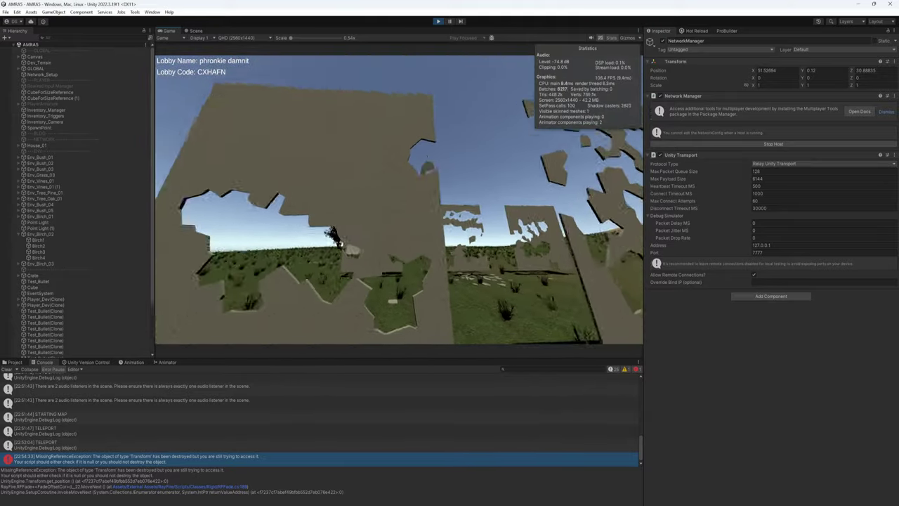
pyautogui.click(399, 199)
pyautogui.click(400, 200)
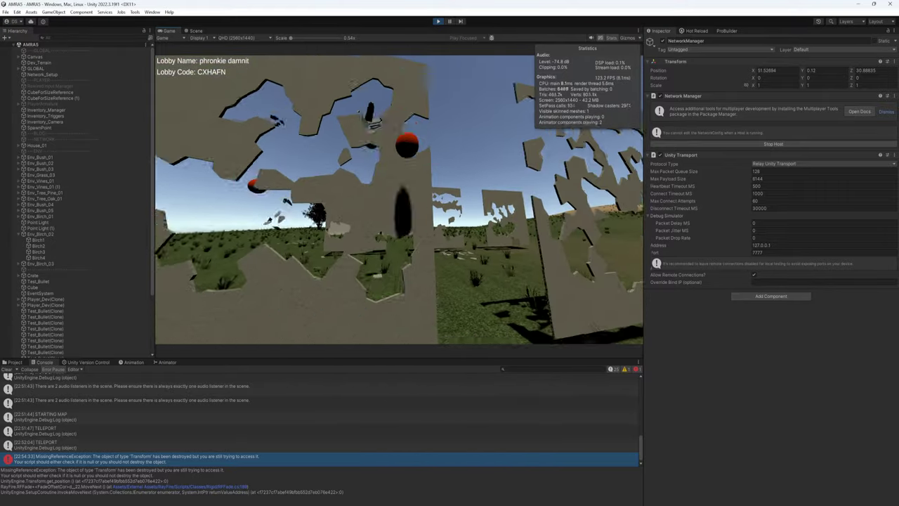
pyautogui.press('w')
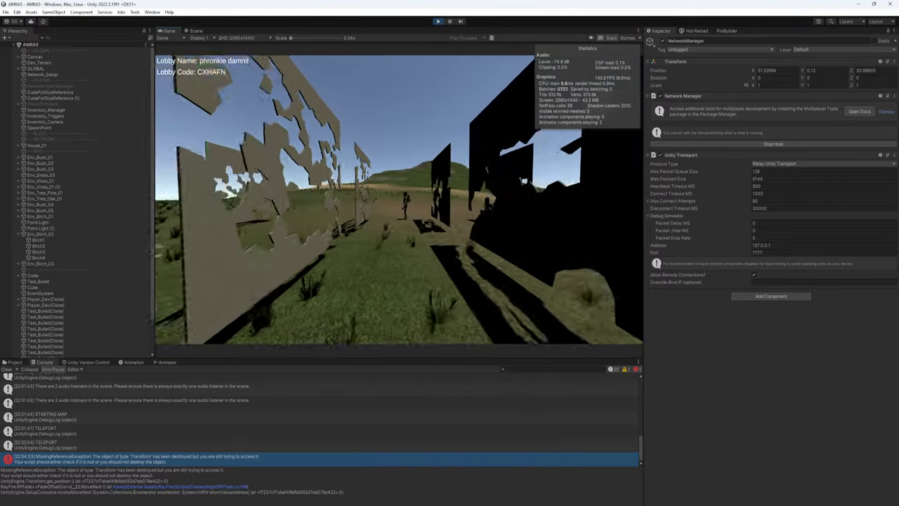
pyautogui.press('w')
pyautogui.click(399, 200)
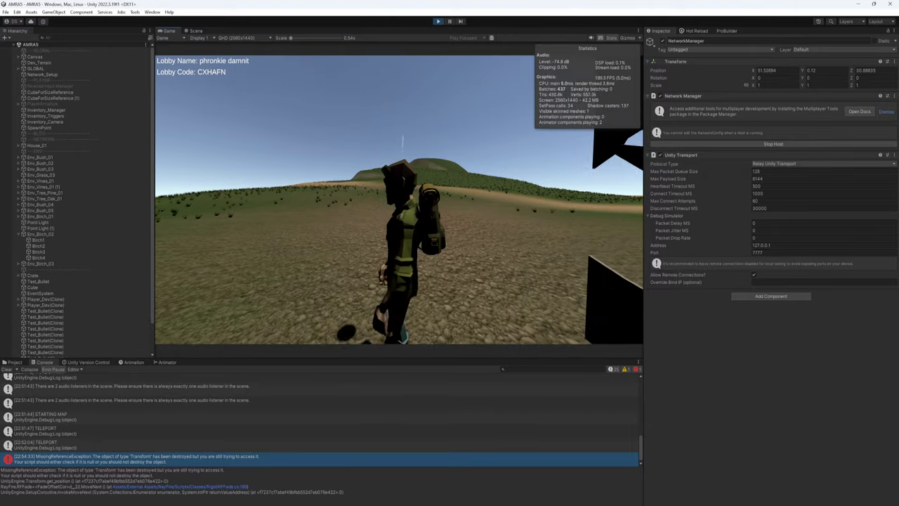
# Back away from the other player and fire a burst of test bullets at the panels facing the house.
pyautogui.press('s')
pyautogui.click(399, 199)
pyautogui.press('s')
pyautogui.click(399, 200)
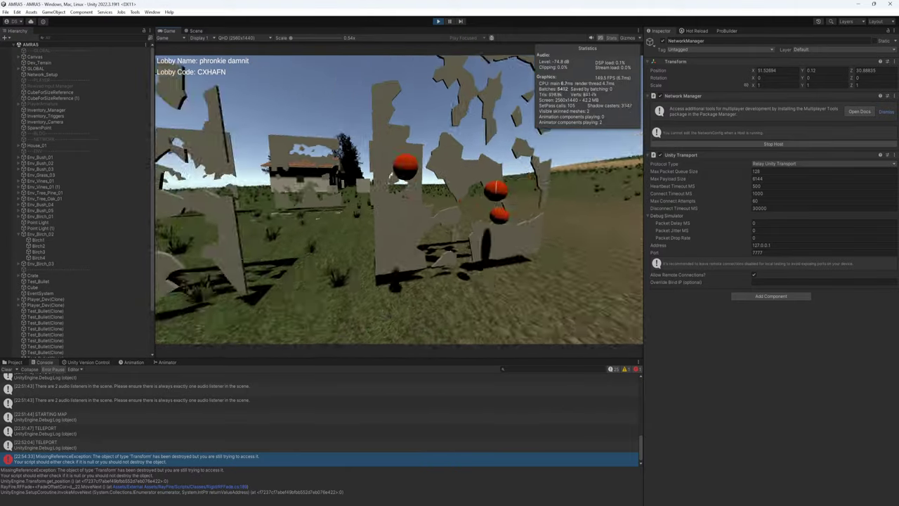
pyautogui.click(399, 200)
pyautogui.click(399, 199)
pyautogui.click(399, 199)
pyautogui.press('w')
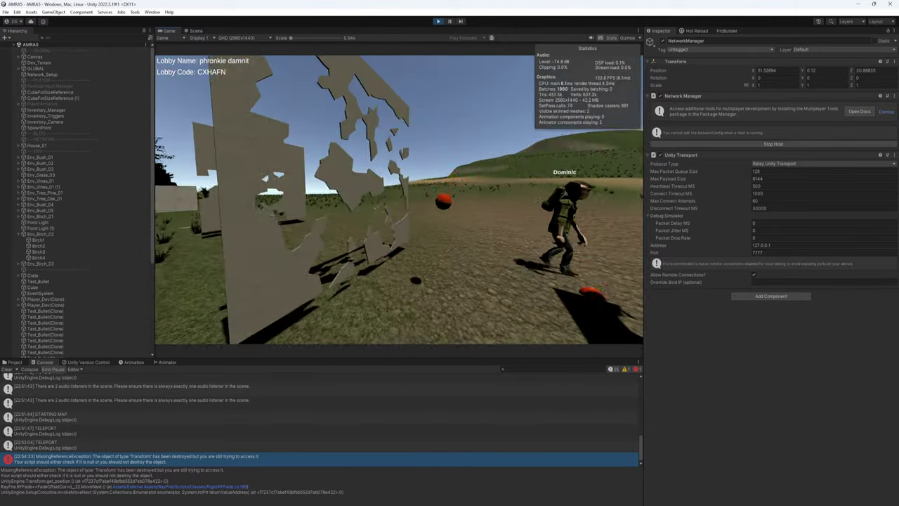
# Run back to the house, pass through its lit interior, and head outside past the other player.
pyautogui.press('w')
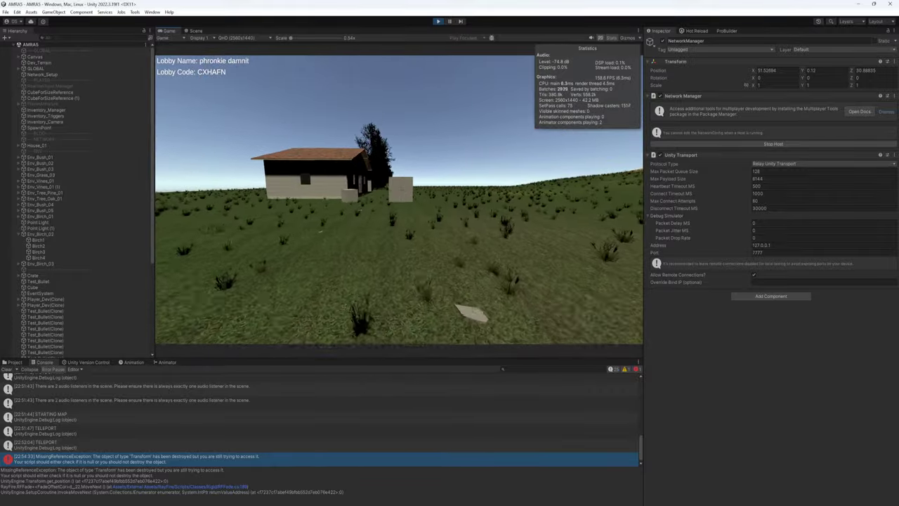
pyautogui.press('w')
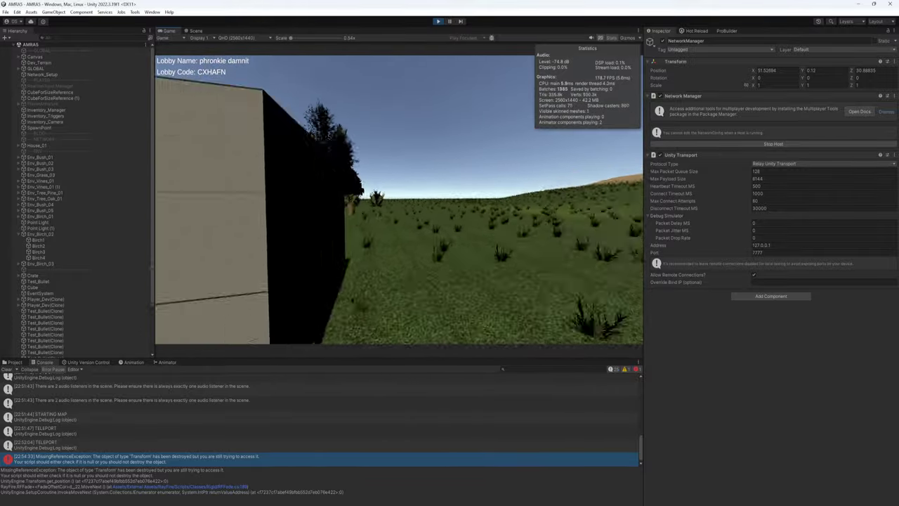
pyautogui.press('w')
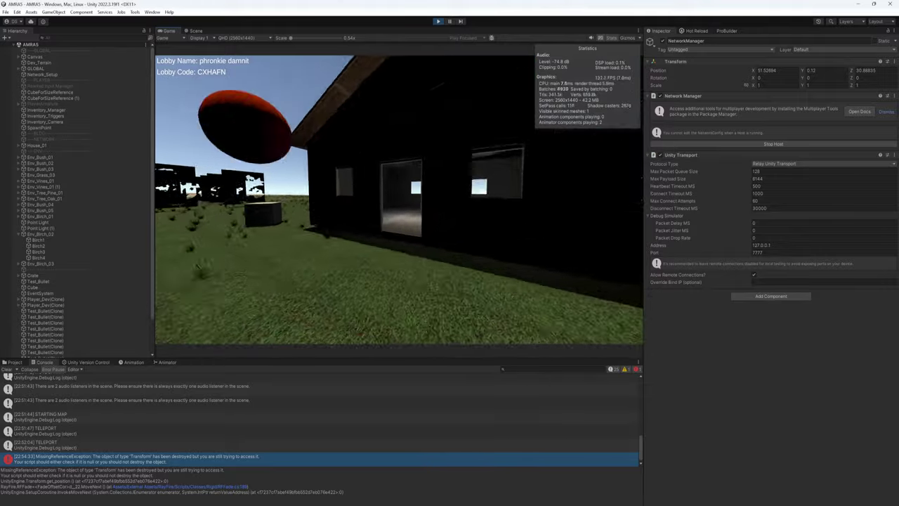
pyautogui.press('w')
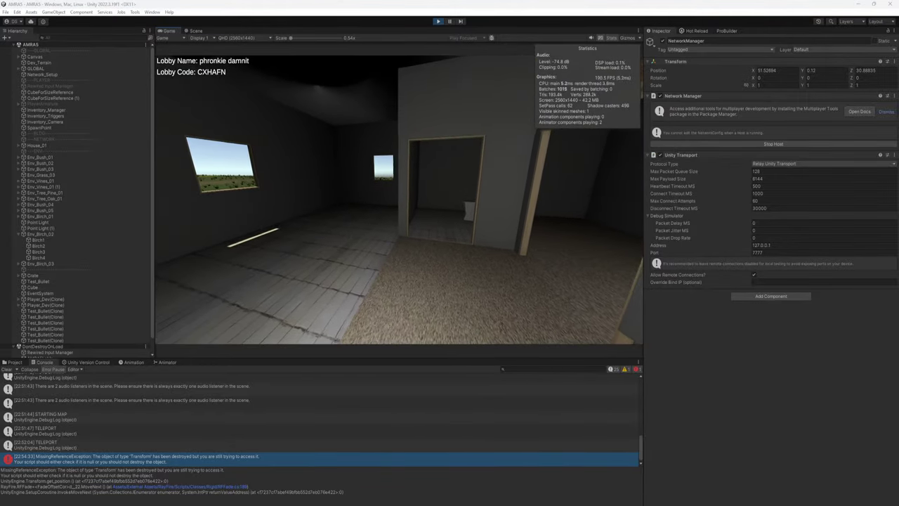
pyautogui.press('w')
pyautogui.press('w')
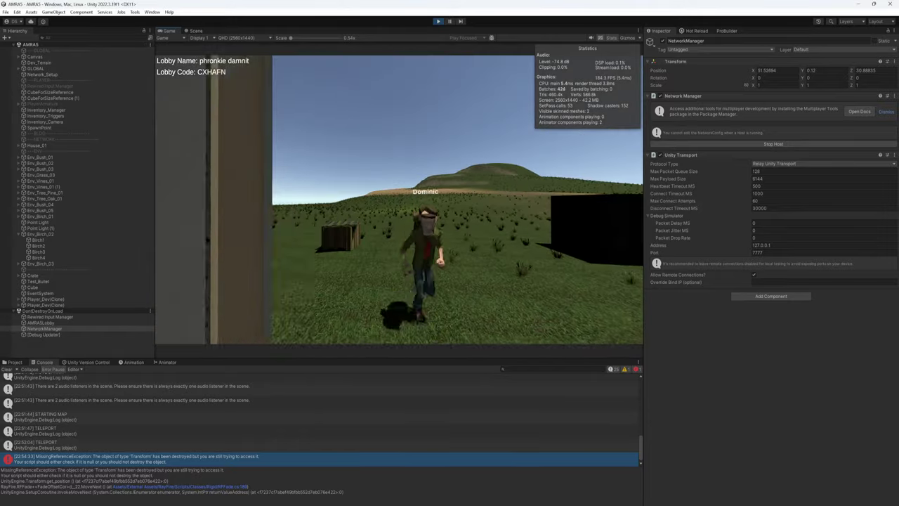
pyautogui.press('w')
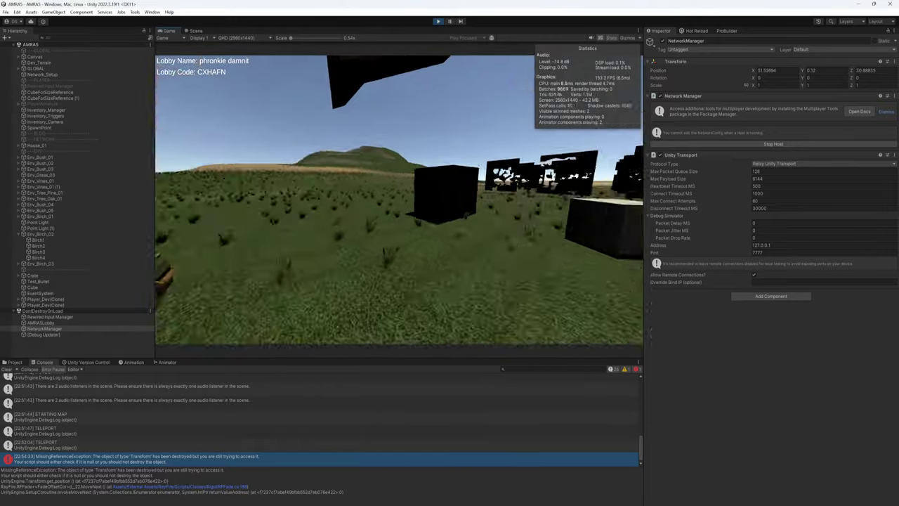
# Fire test bullets while running past the large blocks outside the house and back to the wall panels.
pyautogui.click(399, 200)
pyautogui.press('w')
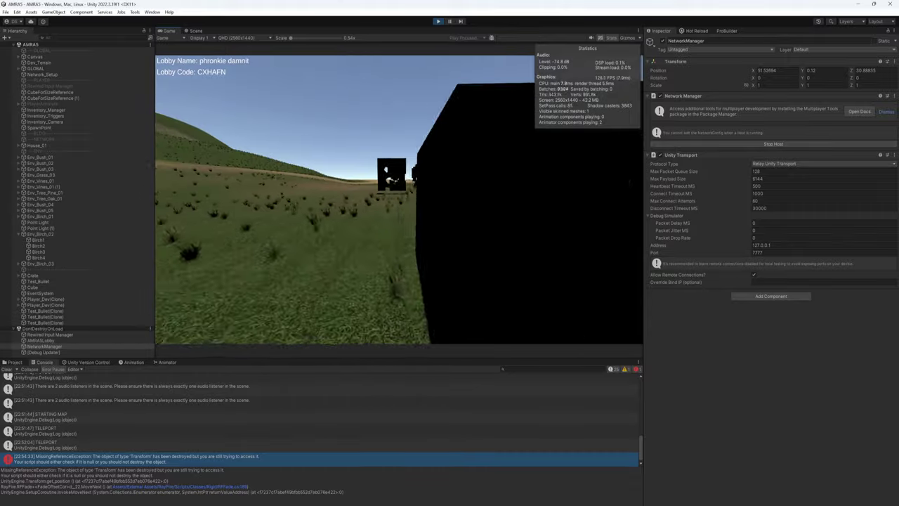
pyautogui.click(399, 200)
pyautogui.click(399, 200)
pyautogui.click(399, 200)
pyautogui.click(399, 200)
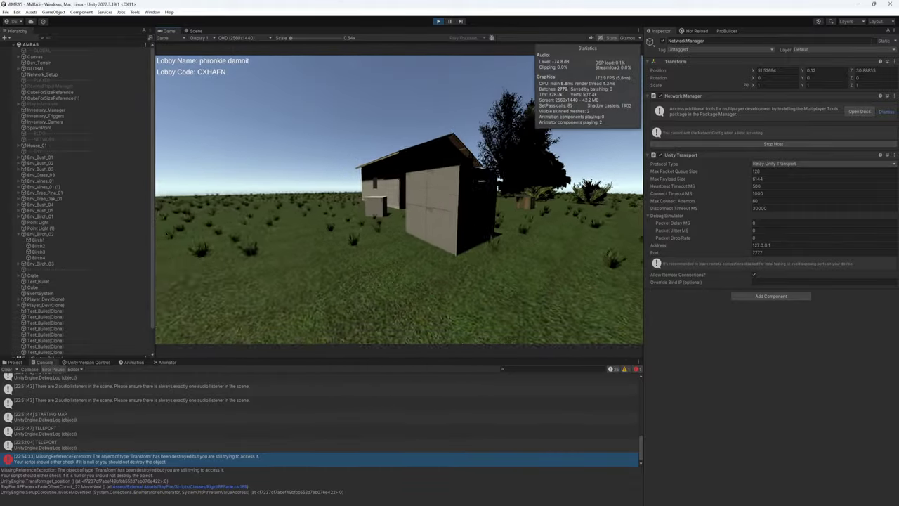
pyautogui.press('w')
pyautogui.click(399, 200)
pyautogui.press('w')
pyautogui.click(399, 200)
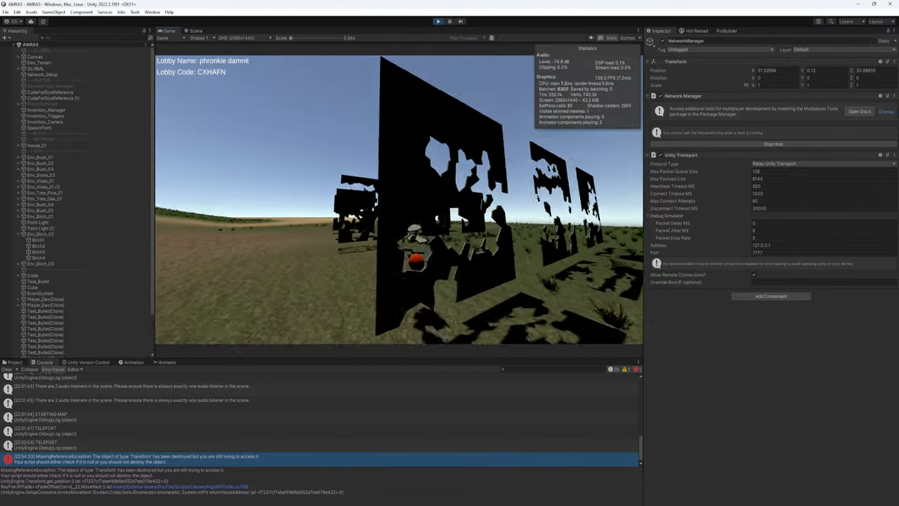
# Shoot repeatedly at the shadowed side of the outdoor panels while advancing along the row.
pyautogui.click(399, 199)
pyautogui.click(399, 199)
pyautogui.click(399, 199)
pyautogui.press('w')
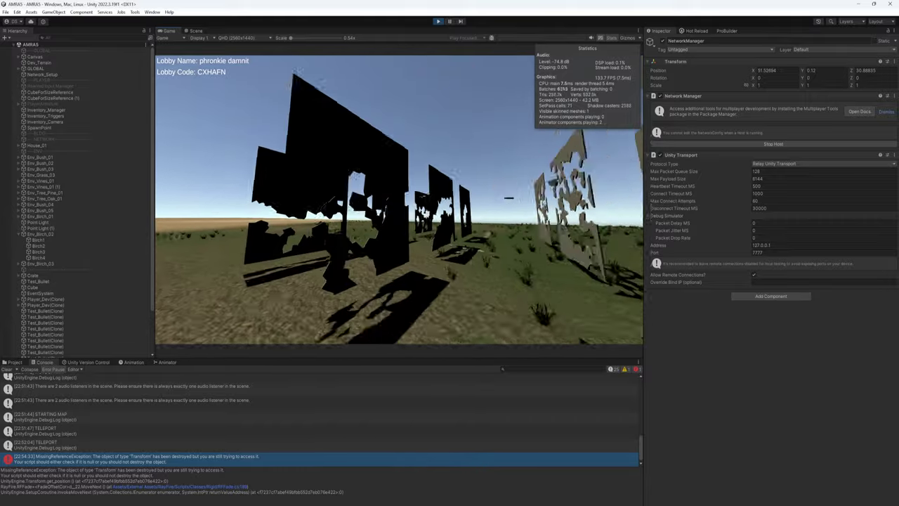
pyautogui.click(399, 200)
pyautogui.click(399, 199)
pyautogui.click(399, 199)
pyautogui.press('w')
pyautogui.click(399, 199)
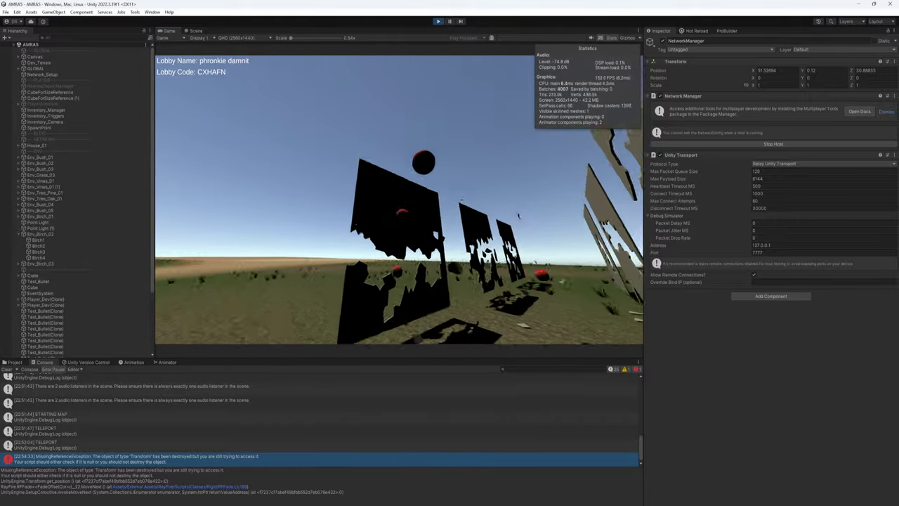
# Shoot through the remaining lined-up panels and back off to view the combined destruction with the statistics.
pyautogui.click(399, 199)
pyautogui.click(399, 200)
pyautogui.press('w')
pyautogui.click(400, 199)
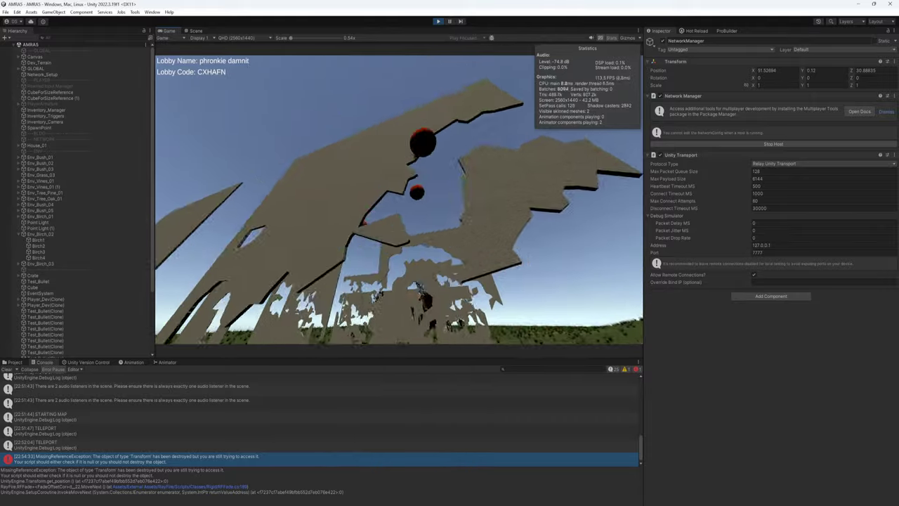
pyautogui.click(399, 200)
pyautogui.click(399, 200)
pyautogui.press('s')
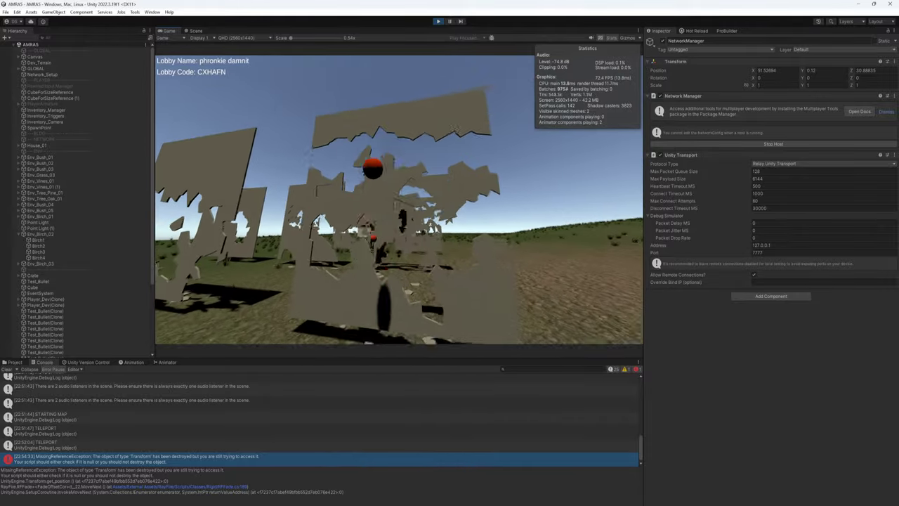
# Run from the outdoor panels back to the house and fire test bullets inside its damaged room.
pyautogui.press('w')
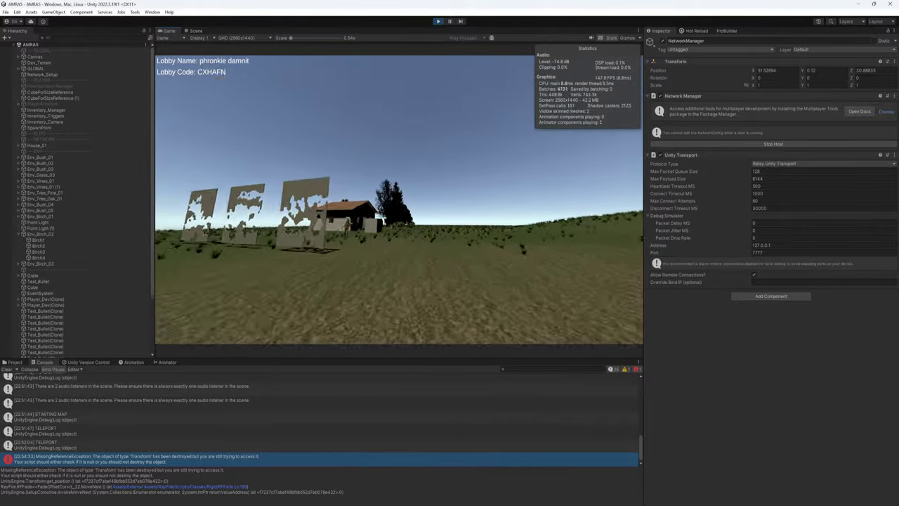
pyautogui.press('w')
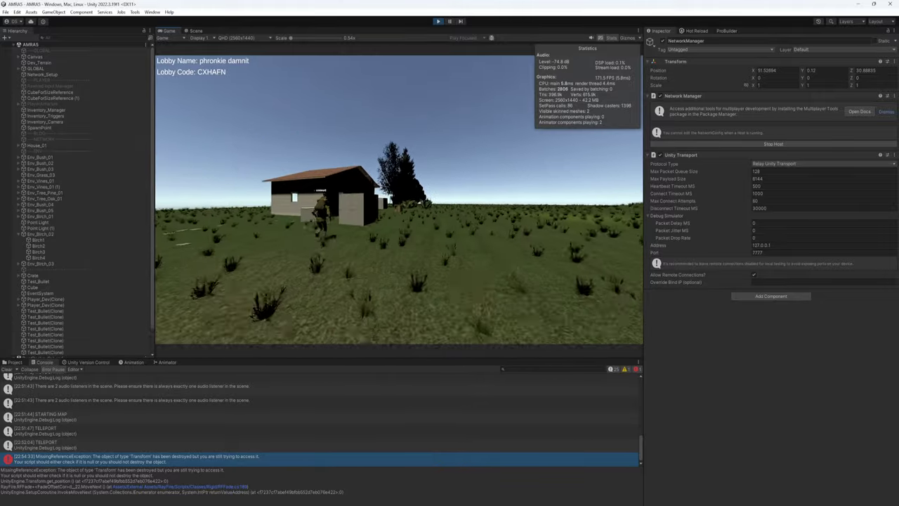
pyautogui.press('w')
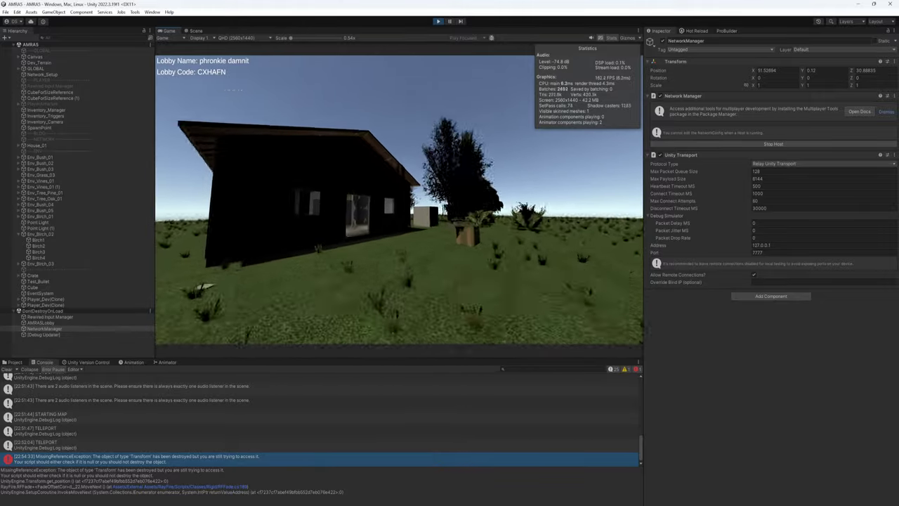
pyautogui.press('w')
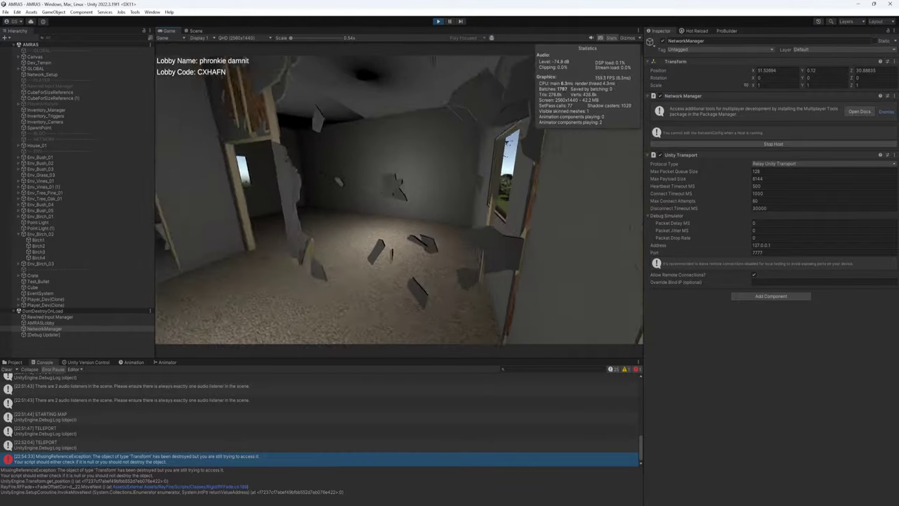
pyautogui.click(399, 199)
pyautogui.click(399, 200)
pyautogui.click(399, 199)
pyautogui.click(399, 200)
pyautogui.click(399, 200)
pyautogui.click(399, 200)
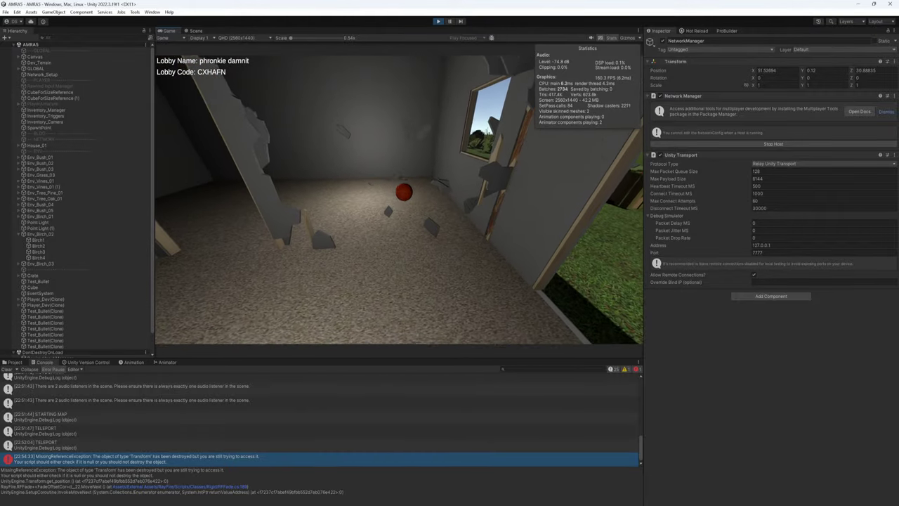
pyautogui.click(399, 199)
# Stop the playtest and clear the console messages.
pyautogui.press('Escape')
pyautogui.click(438, 22)
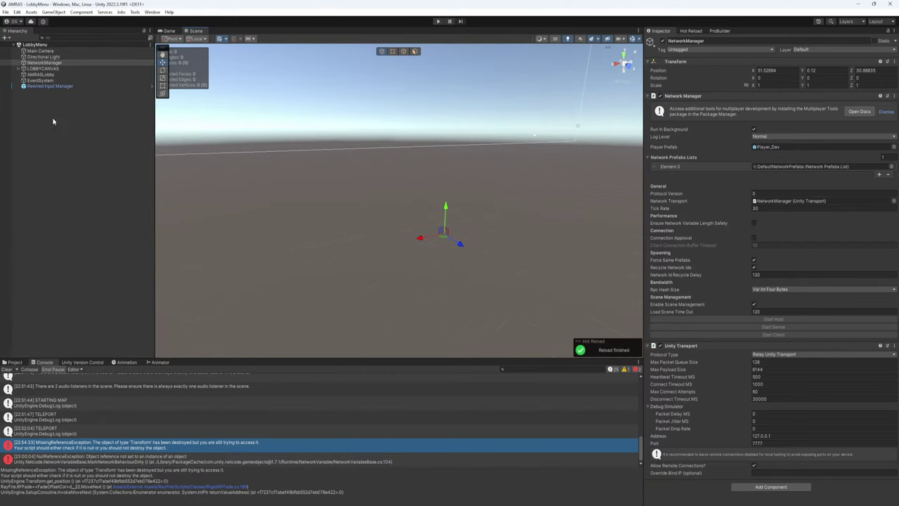
pyautogui.click(19, 69)
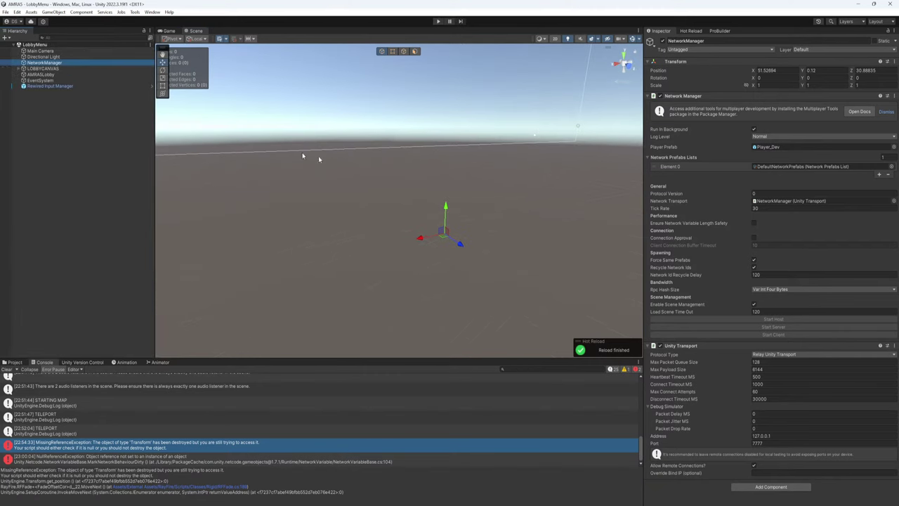
pyautogui.moveTo(318, 156); pyautogui.dragTo(265, 183, button='right')
pyautogui.press('w')
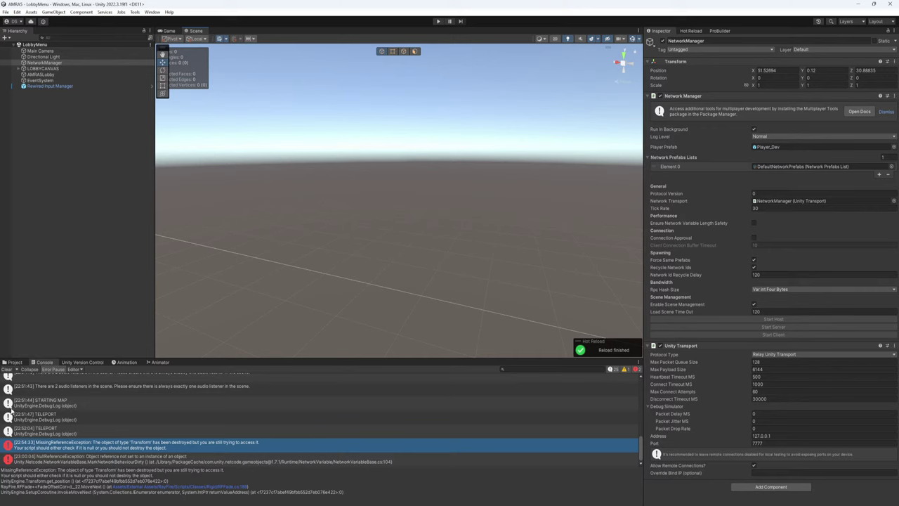
pyautogui.click(7, 369)
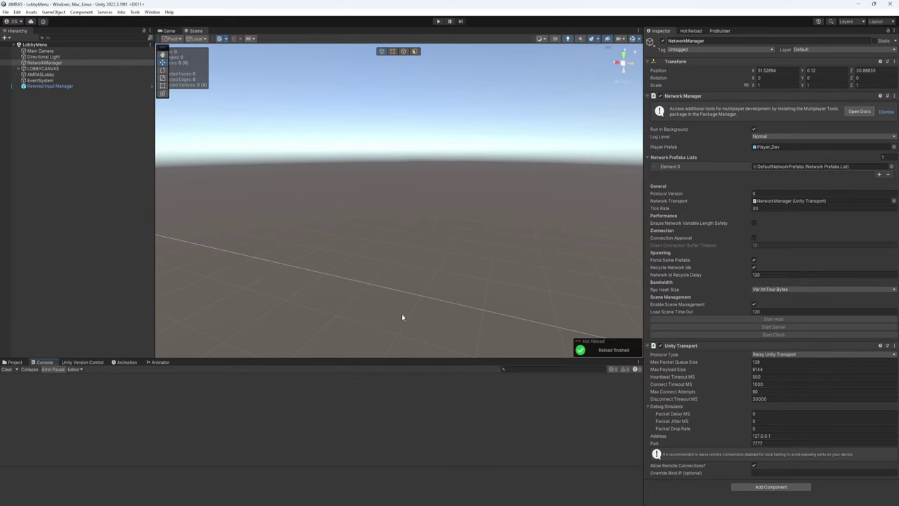
# Open the AMRAS scene from the project's Scenes folder.
pyautogui.moveTo(411, 278); pyautogui.dragTo(390, 274, button='right')
pyautogui.press('w')
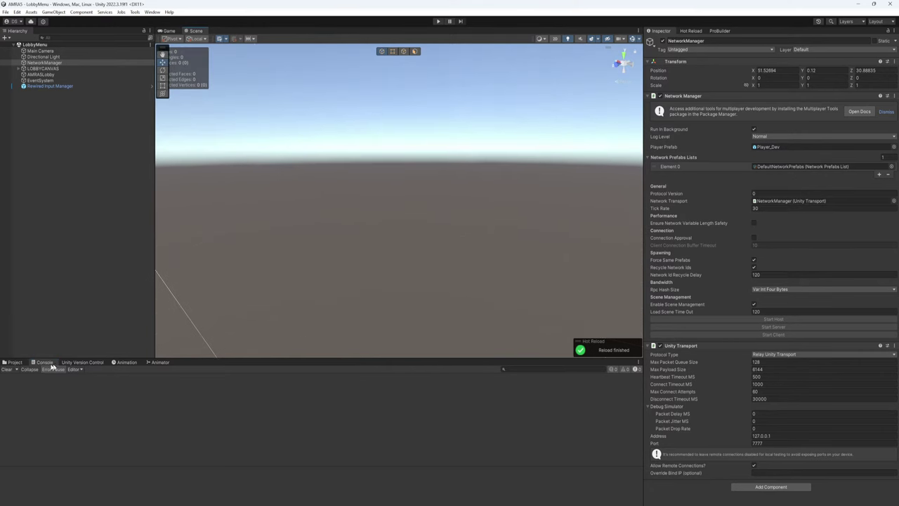
pyautogui.click(15, 360)
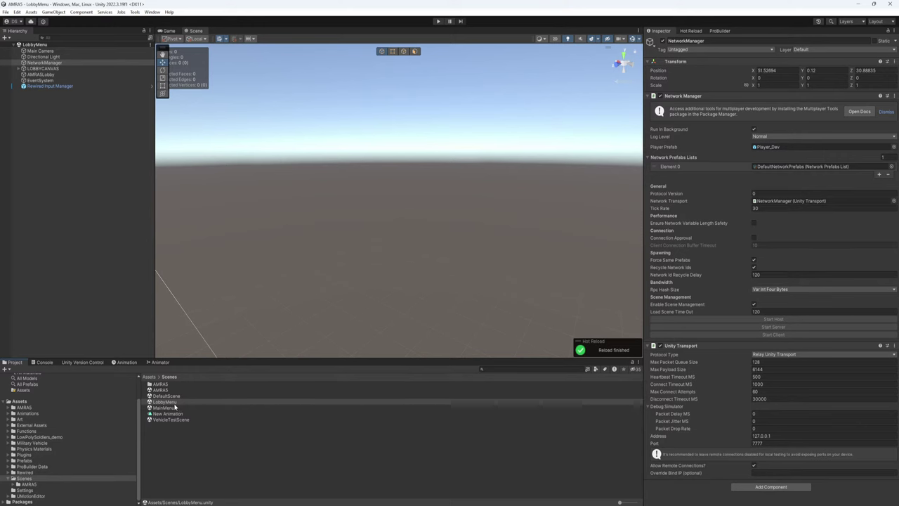
pyautogui.click(154, 391)
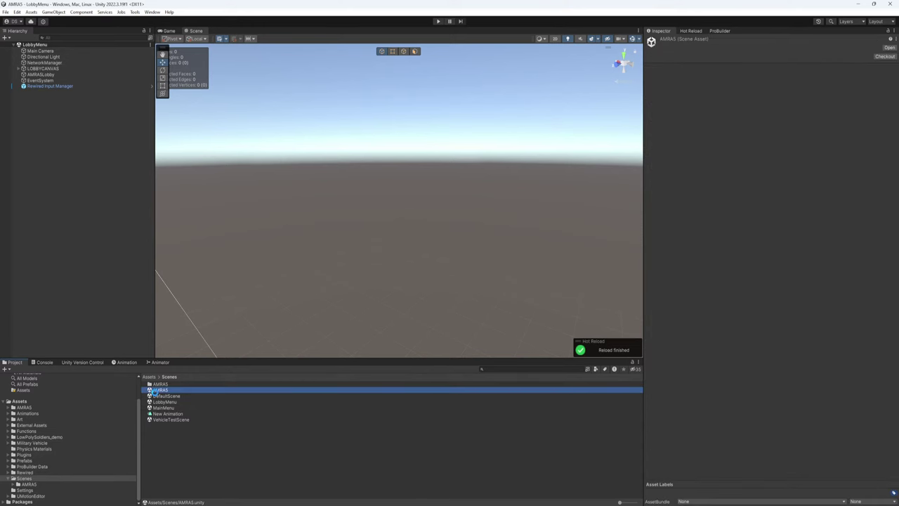
# Select the Directional Light beyond the edge of the grass terrain and inspect its light settings.
pyautogui.moveTo(360, 284); pyautogui.dragTo(68, 335, button='right')
pyautogui.moveTo(378, 246); pyautogui.dragTo(304, 215, button='right')
pyautogui.click(377, 222)
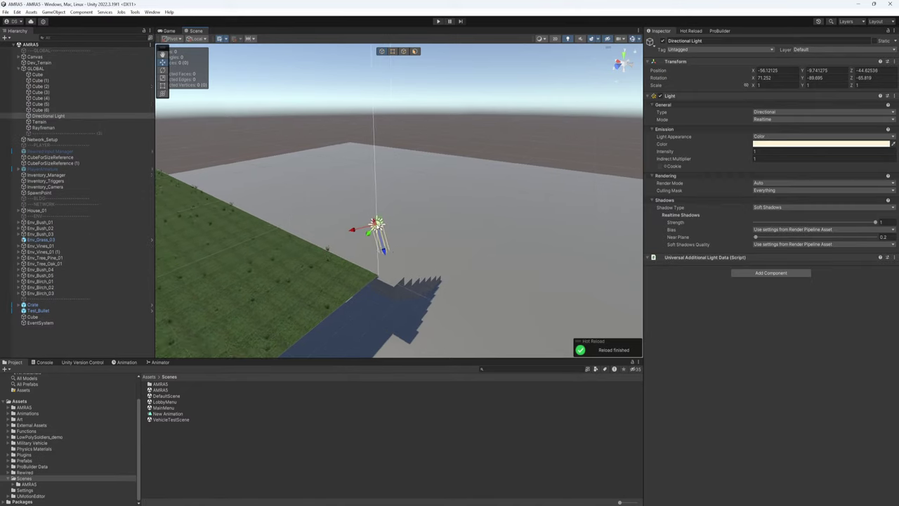
pyautogui.moveTo(377, 223); pyautogui.dragTo(333, 233, button='right')
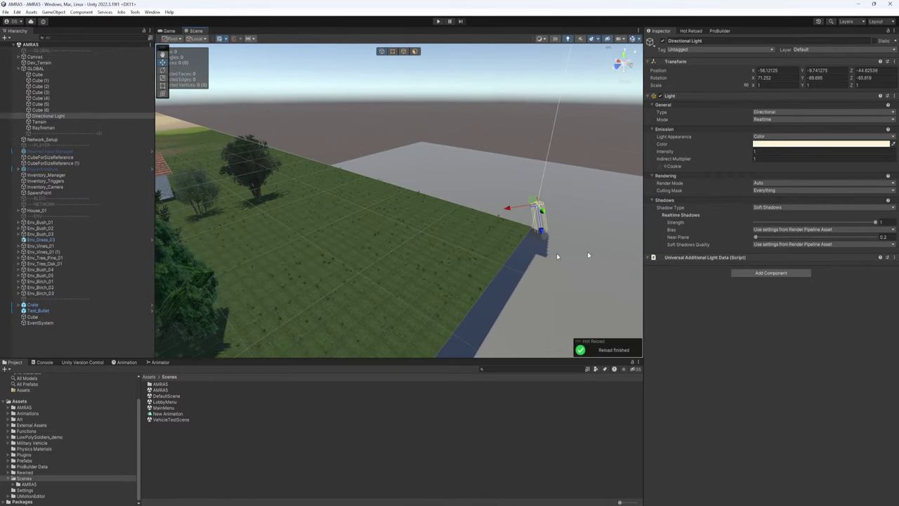
pyautogui.click(650, 257)
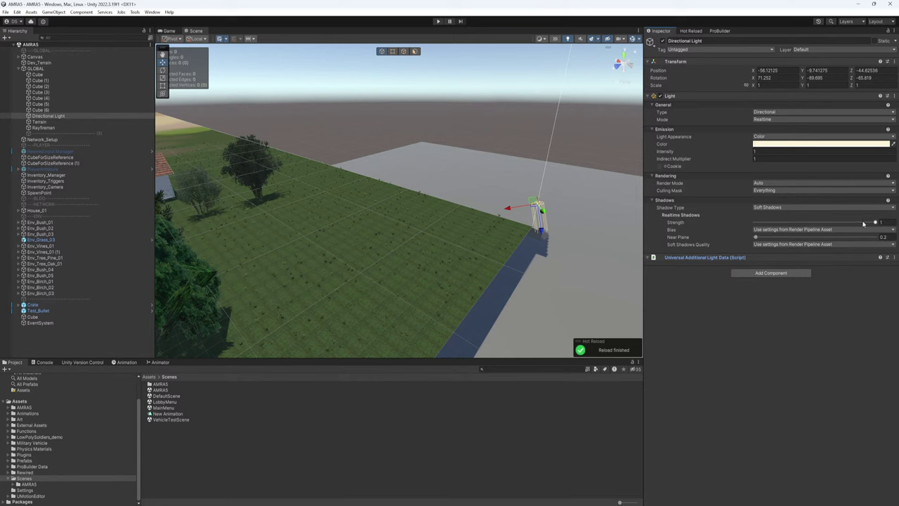
# Try the Directional Light's shadow strength and Baked mode, restore Realtime, and check the render mode options.
pyautogui.moveTo(863, 223)
pyautogui.mouseDown()
pyautogui.moveTo(794, 224)
pyautogui.moveTo(894, 230)
pyautogui.moveTo(881, 225)
pyautogui.mouseUp()
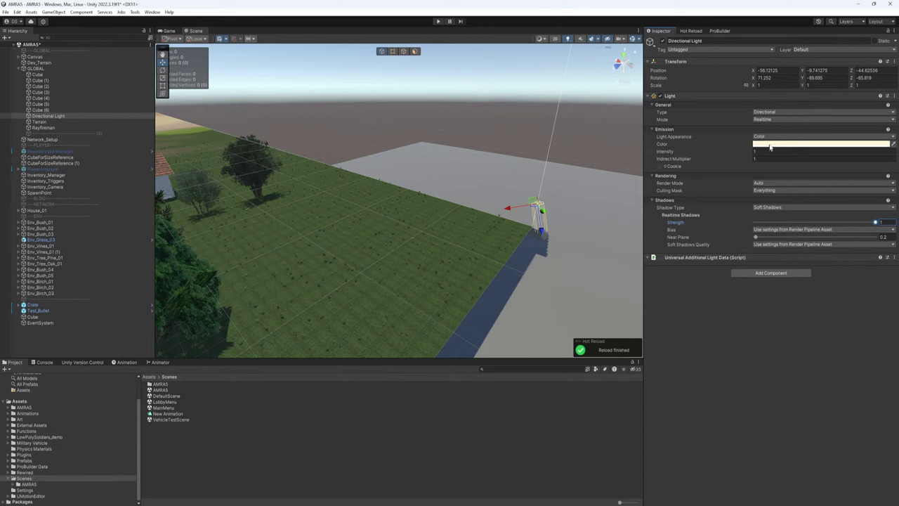
pyautogui.click(766, 121)
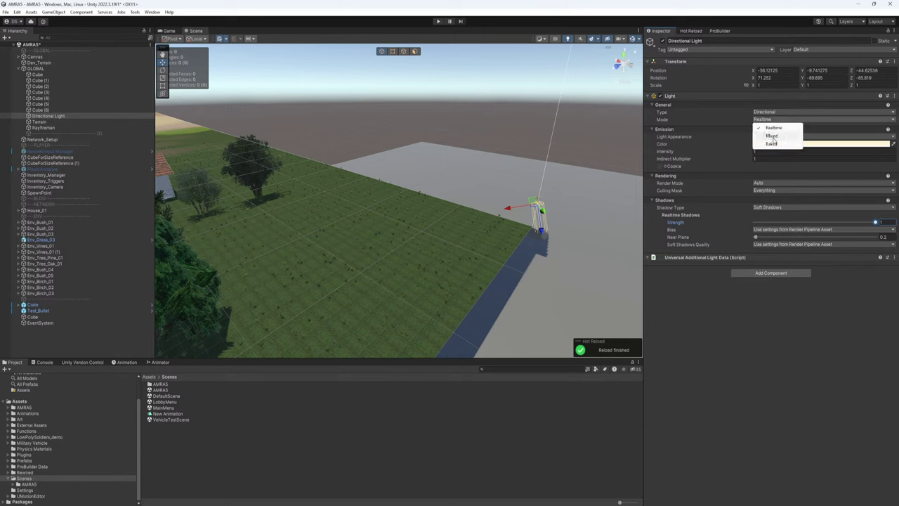
pyautogui.click(776, 143)
pyautogui.click(771, 122)
pyautogui.click(771, 128)
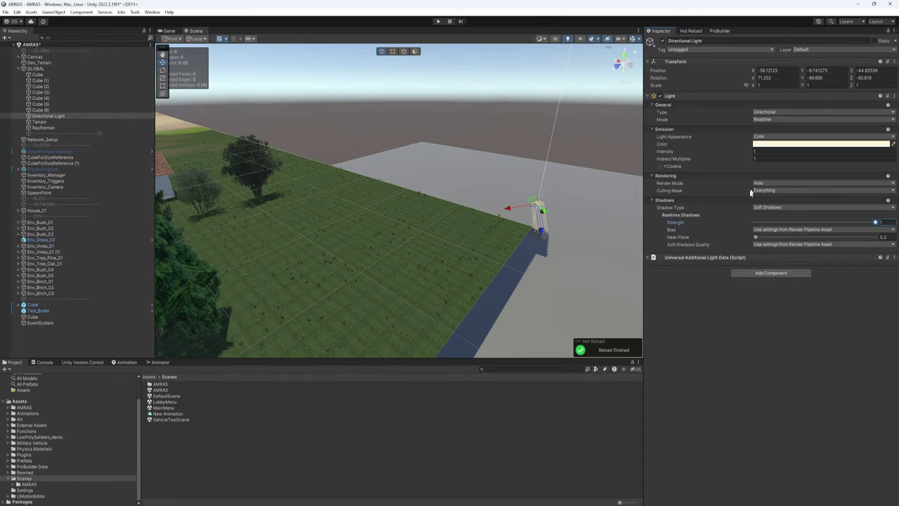
pyautogui.click(767, 185)
pyautogui.click(700, 188)
# Raise the Directional Light along the global Y axis to 17.48 and check the lighting on the house.
pyautogui.moveTo(447, 188); pyautogui.dragTo(404, 200, button='right')
pyautogui.press('a')
pyautogui.press('d')
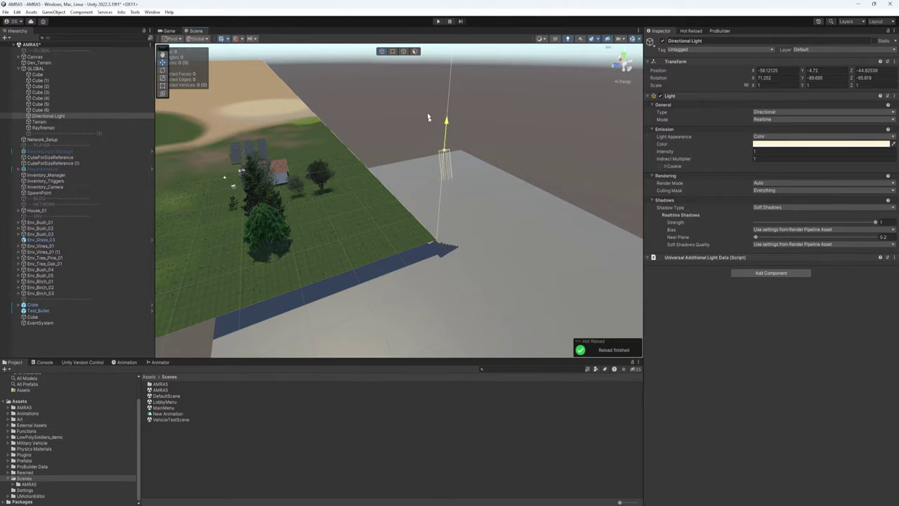
pyautogui.moveTo(428, 118); pyautogui.dragTo(470, 183, button='right')
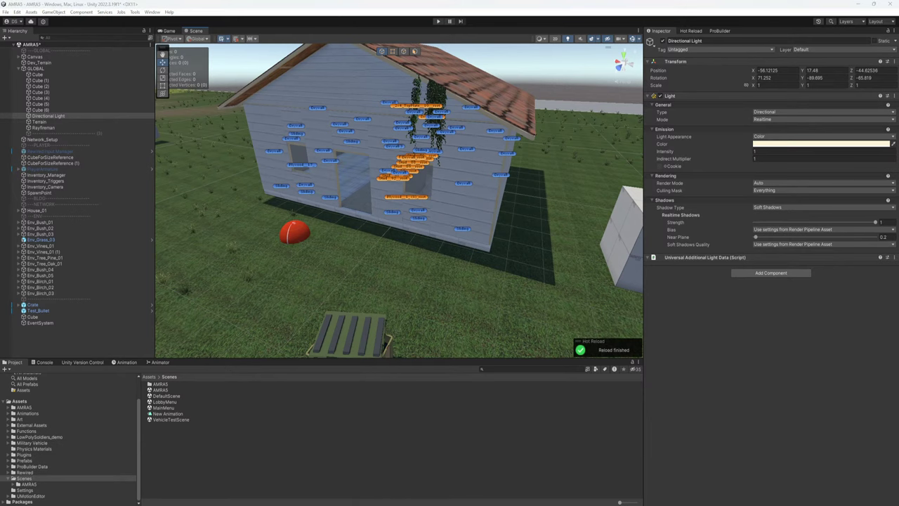
# Switch to the browser and search Google for "Unity URP Shadows are super dark in game mode".
pyautogui.moveTo(1, 105); pyautogui.dragTo(602, 103)
pyautogui.click(425, 115)
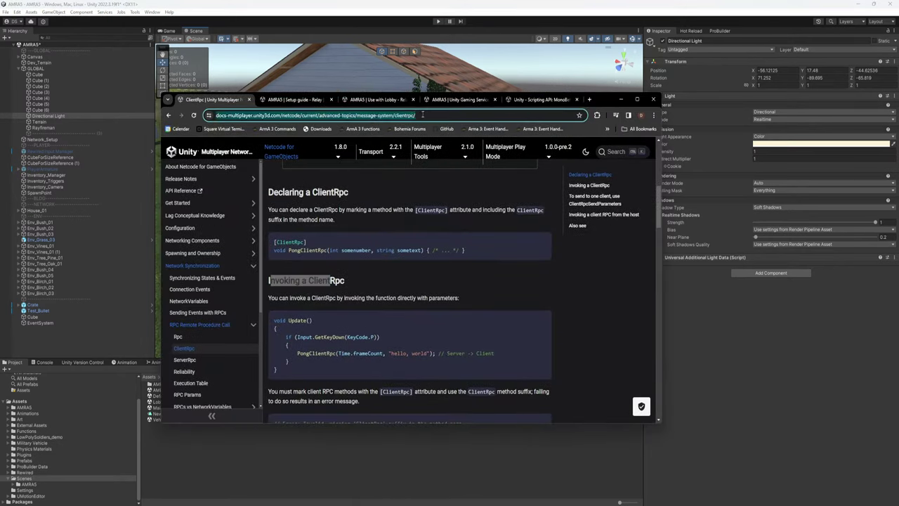
pyautogui.write('google.com')
pyautogui.press('Return')
pyautogui.write('Unity URP')
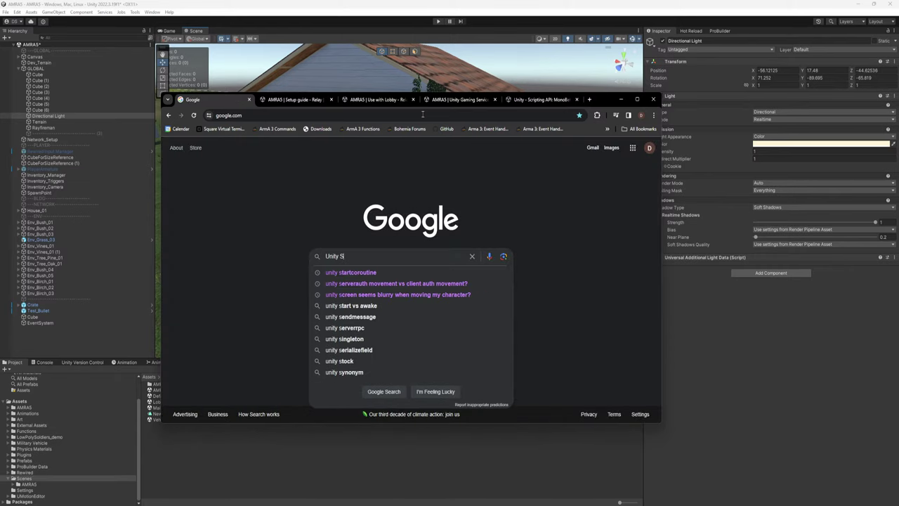
pyautogui.write(' Shadows are ')
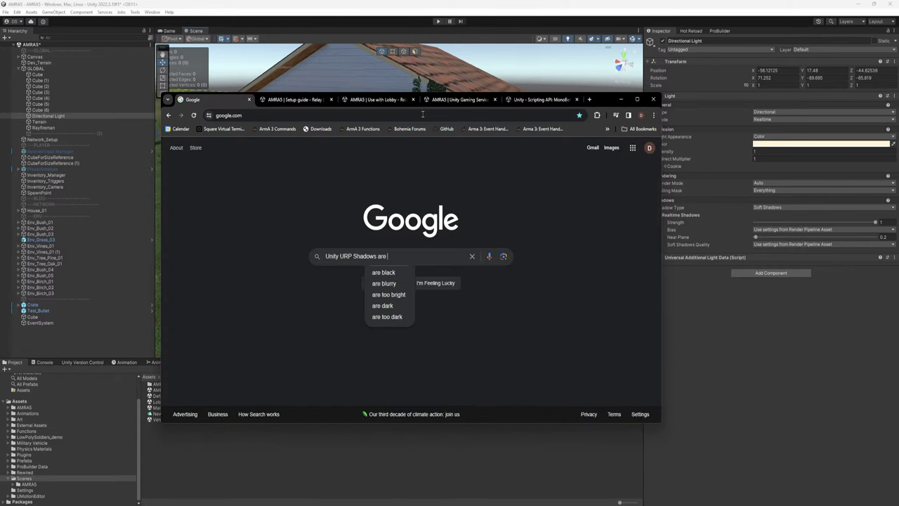
pyautogui.write('super dark')
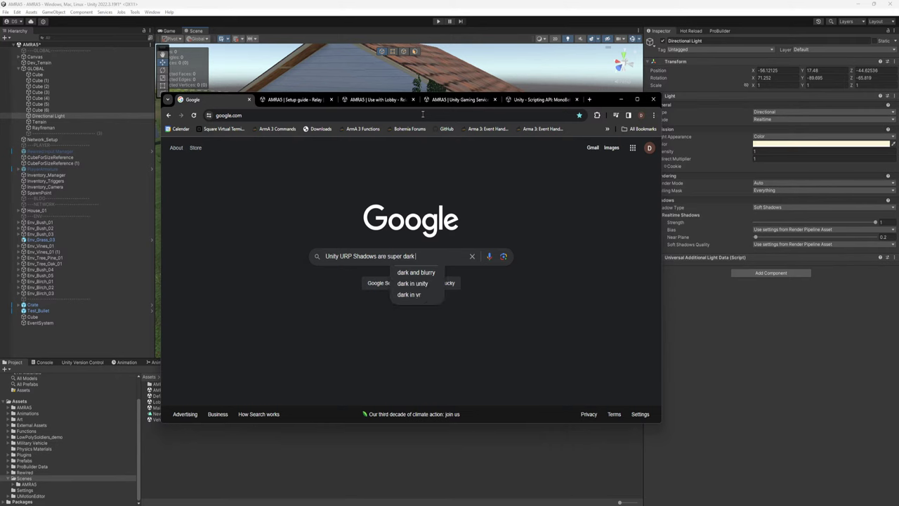
pyautogui.write(' in game mode')
pyautogui.press('Return')
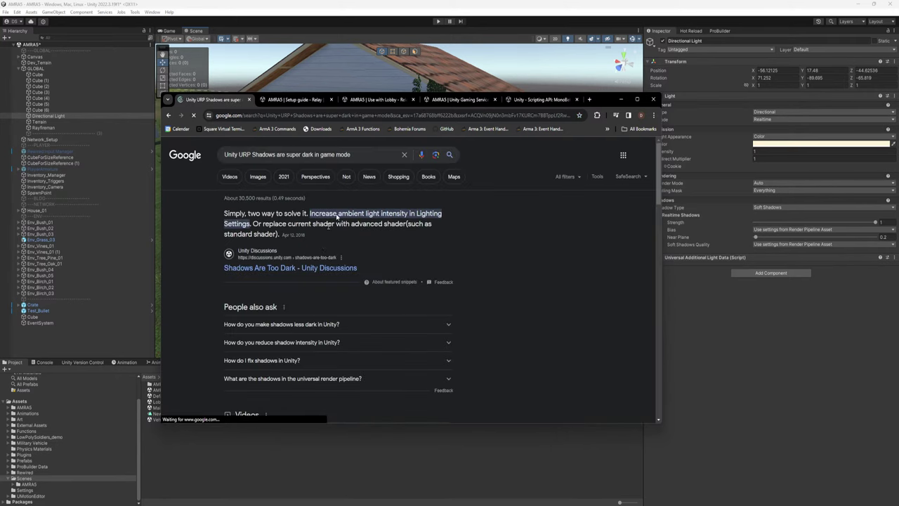
# Read the replies in the "Shadows Are Too Dark" Unity Discussions thread and return to the search results.
pyautogui.click(362, 267)
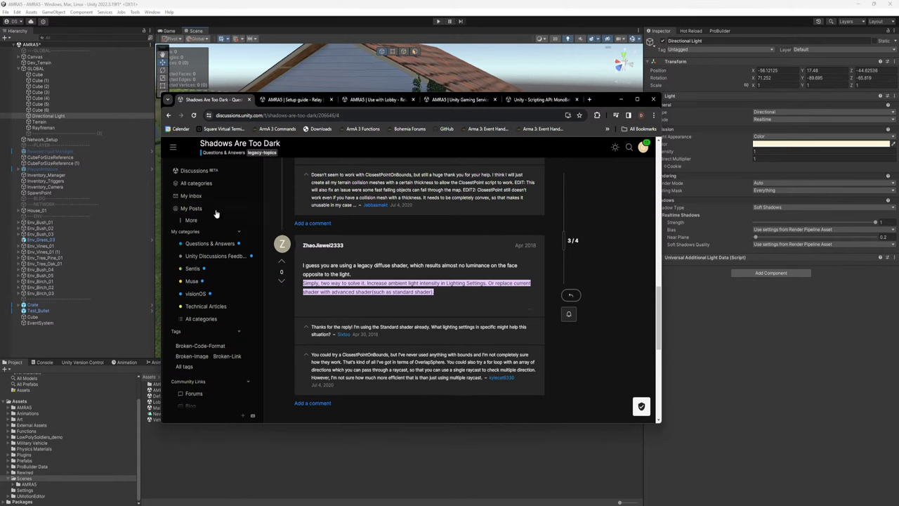
pyautogui.scroll(-4, 361, 293)
pyautogui.scroll(6, 361, 293)
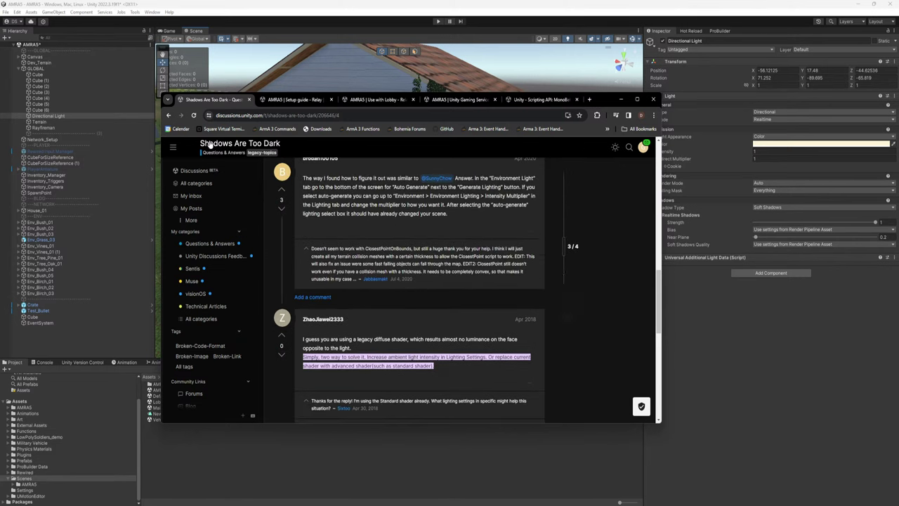
pyautogui.click(168, 115)
# Look through the related questions and open the video "Unity 2021.1 - Fixing Too Dark Scene Issue".
pyautogui.scroll(-1, 368, 305)
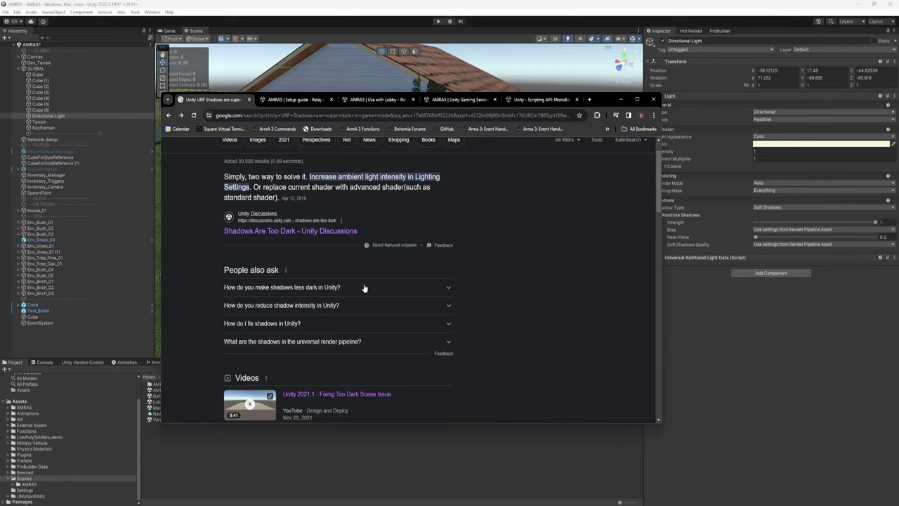
pyautogui.click(364, 288)
pyautogui.click(364, 288)
pyautogui.scroll(-3, 369, 291)
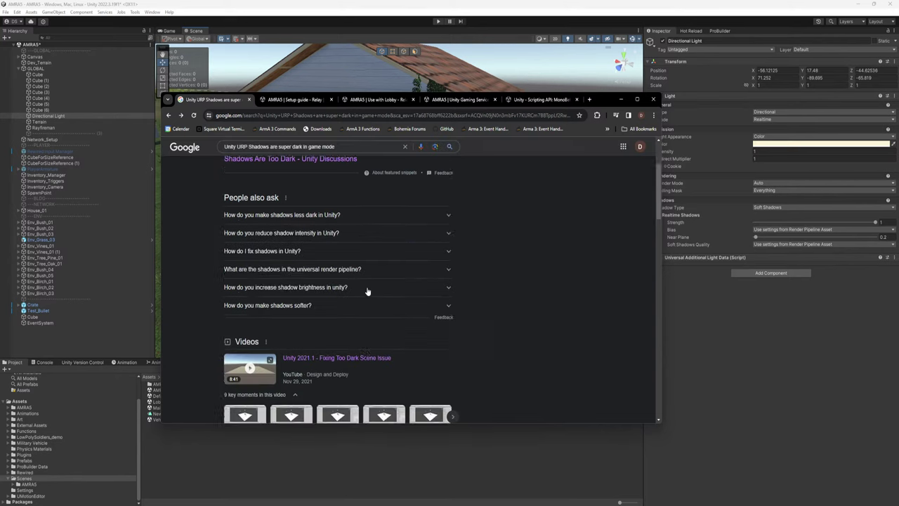
pyautogui.click(370, 284)
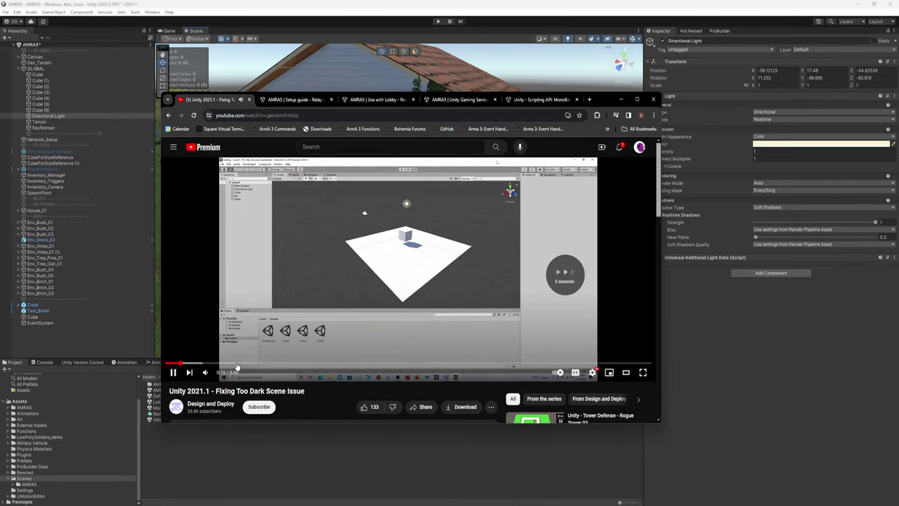
# Skip through the video to find the part explaining the lighting settings for the dark scene.
pyautogui.click(285, 365)
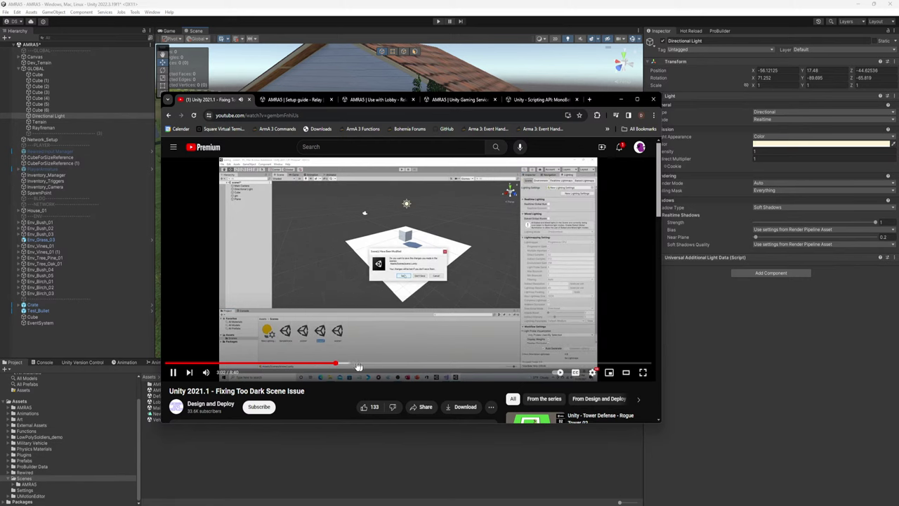
pyautogui.click(317, 365)
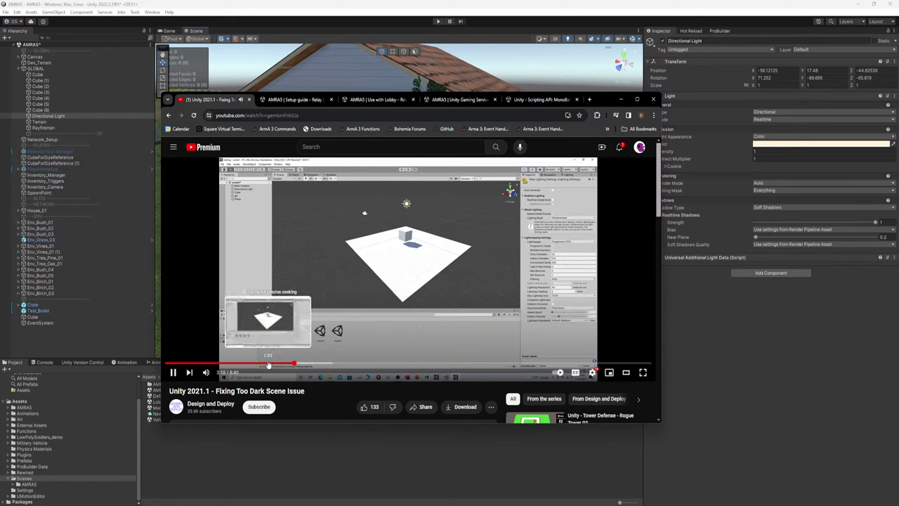
pyautogui.click(267, 366)
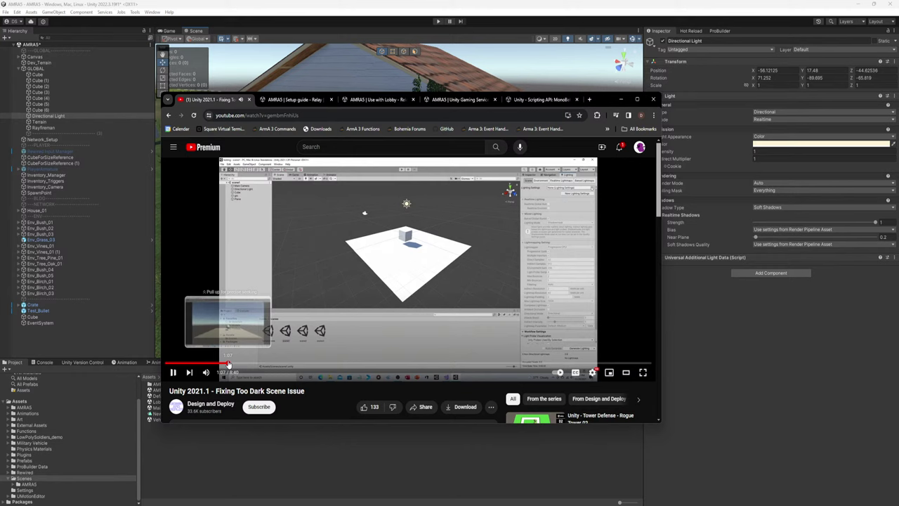
pyautogui.click(220, 364)
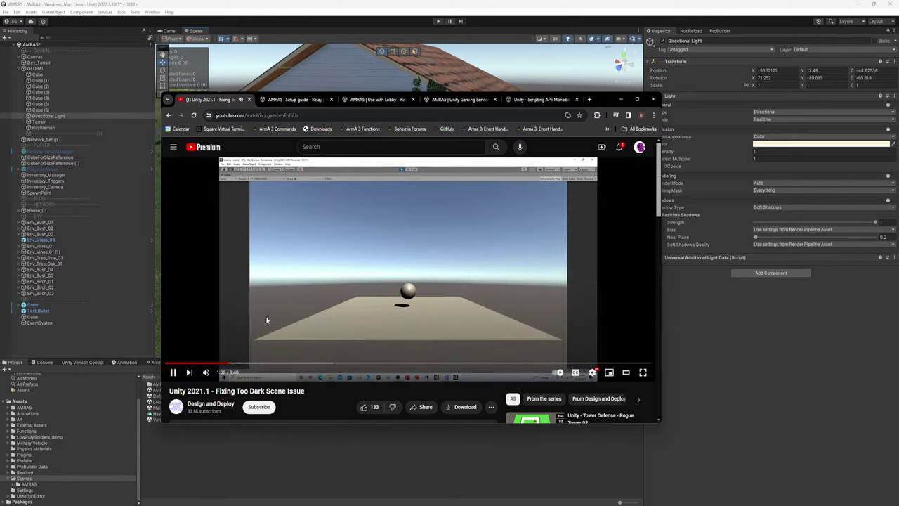
pyautogui.press('Right')
pyautogui.press('Right')
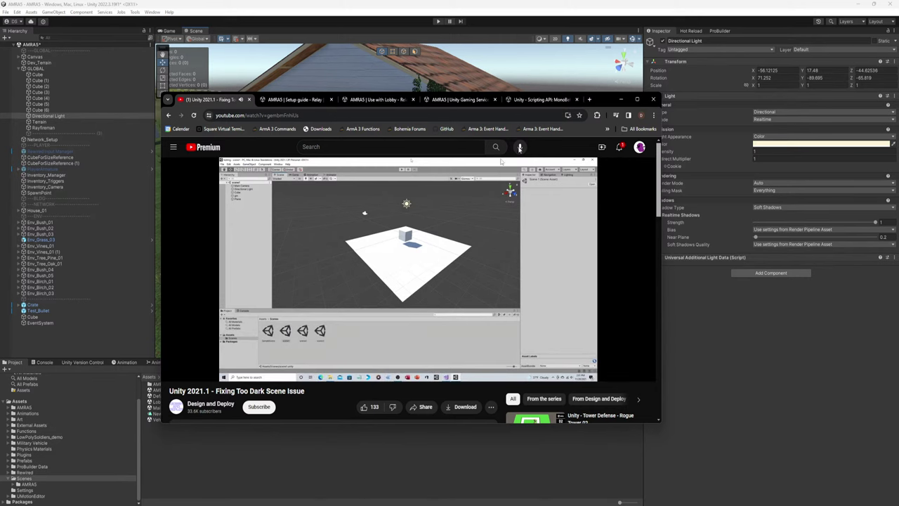
# Switch to Unity, inspect the SampleSceneProfile volume profile in the Settings folder, and return to the tutorial video.
pyautogui.click(7, 480)
pyautogui.press('Down')
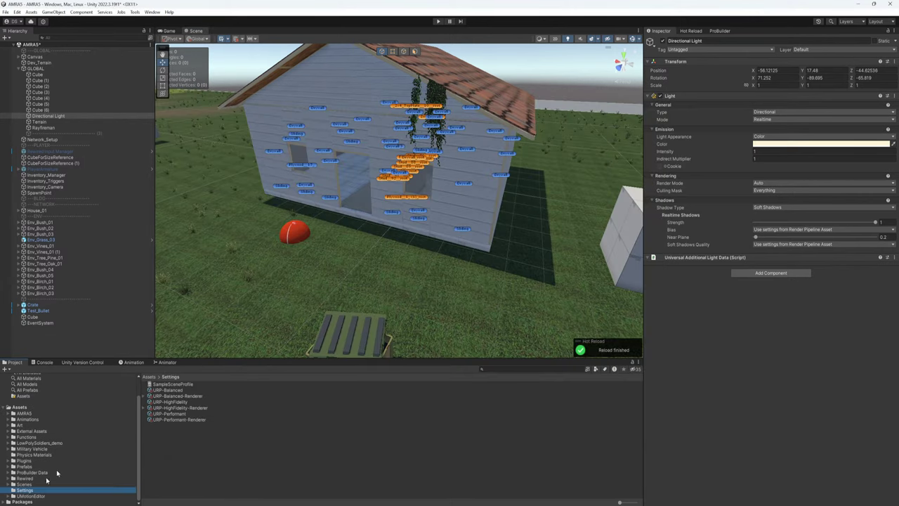
pyautogui.click(186, 385)
pyautogui.hotkey('alt', 'Tab')
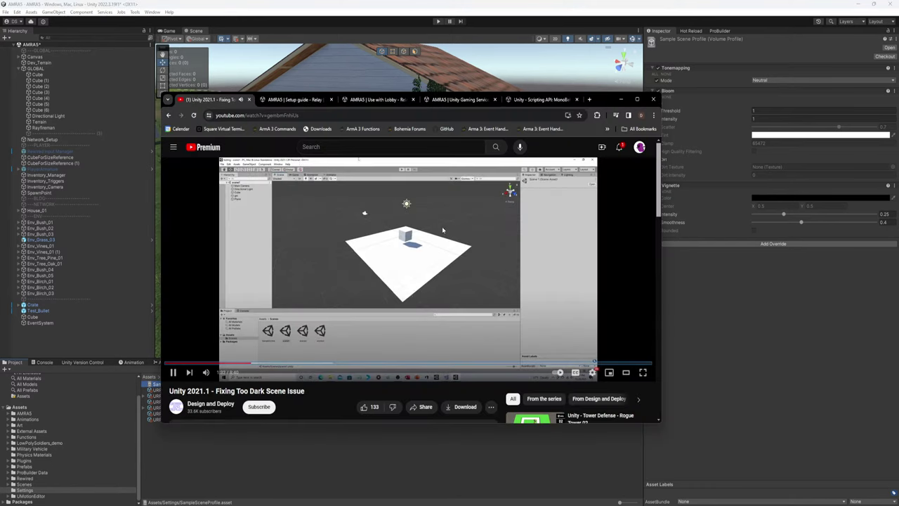
# Open Unity's Lighting window, pause the tutorial video in the browser, and return to Unity.
pyautogui.click(238, 459)
pyautogui.click(152, 12)
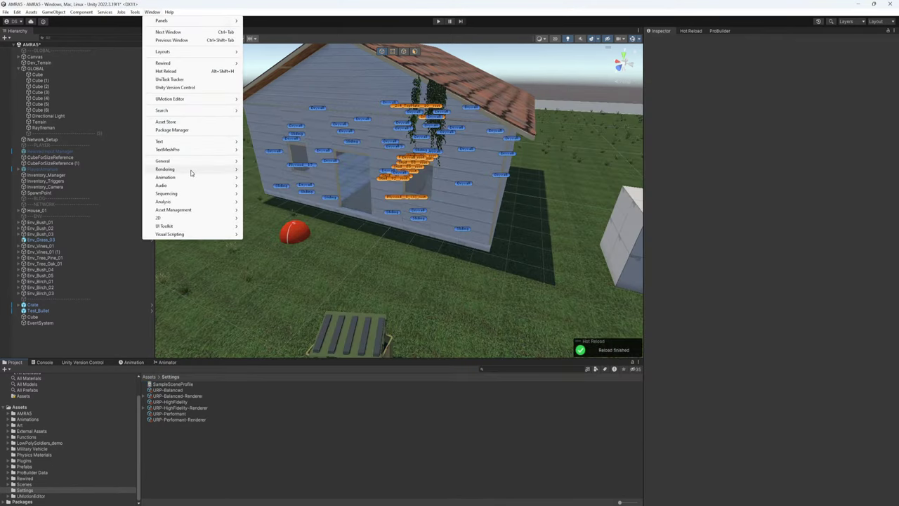
pyautogui.moveTo(191, 173)
pyautogui.click(281, 170)
pyautogui.hotkey('alt', 'Tab')
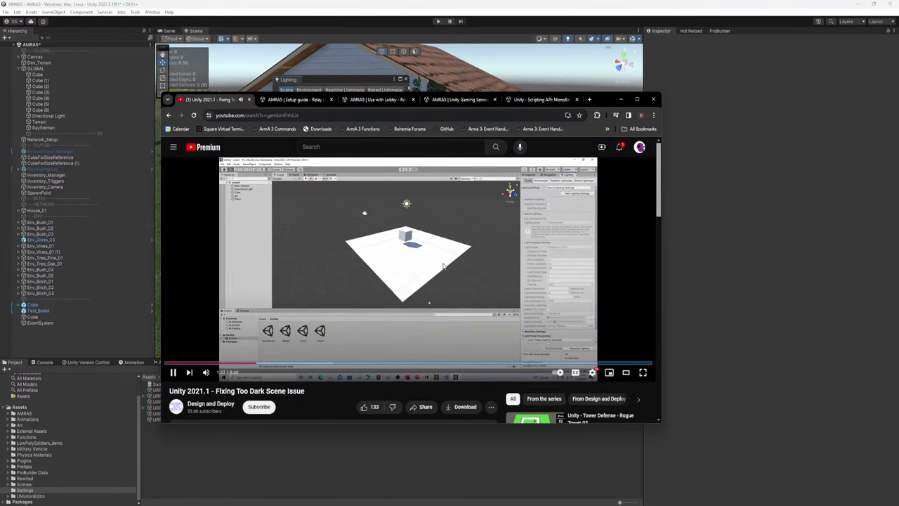
pyautogui.click(437, 248)
pyautogui.hotkey('alt', 'Tab')
# Create a new lighting settings asset for the scene and name it "Lighting".
pyautogui.moveTo(318, 81); pyautogui.dragTo(319, 91)
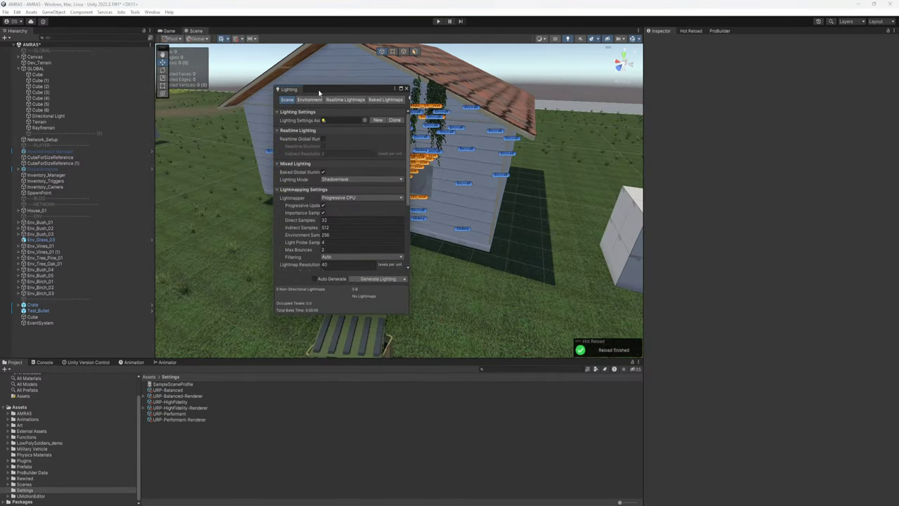
pyautogui.click(378, 120)
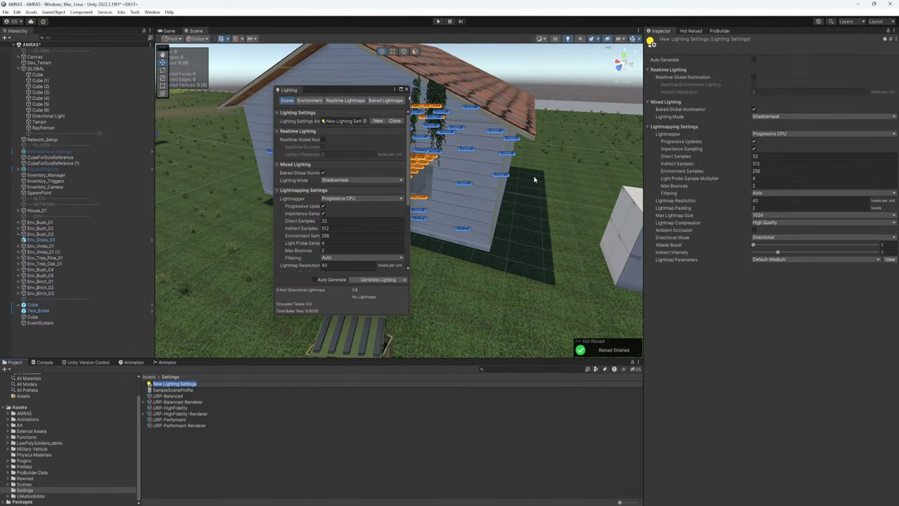
pyautogui.write('Lighting')
pyautogui.press('Return')
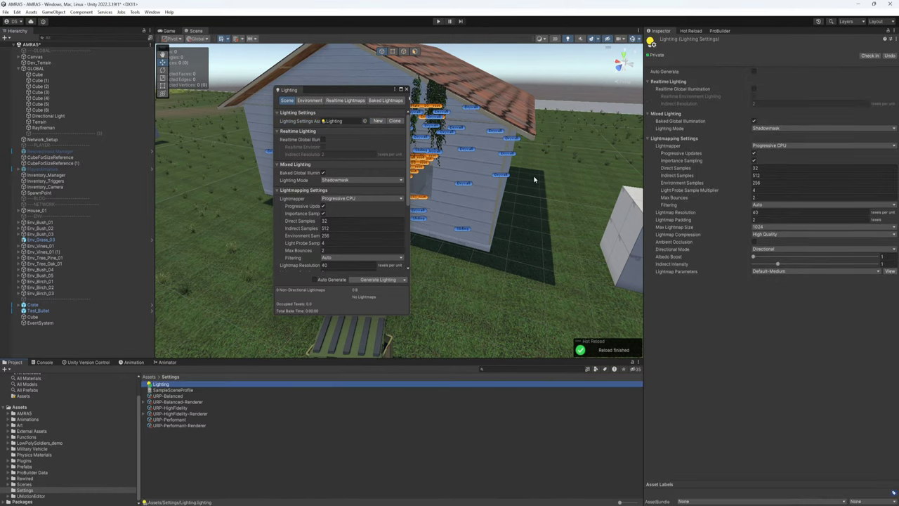
# Check the lighting mode options and set the Lighting asset's lightmapper to Progressive GPU (Preview).
pyautogui.click(771, 130)
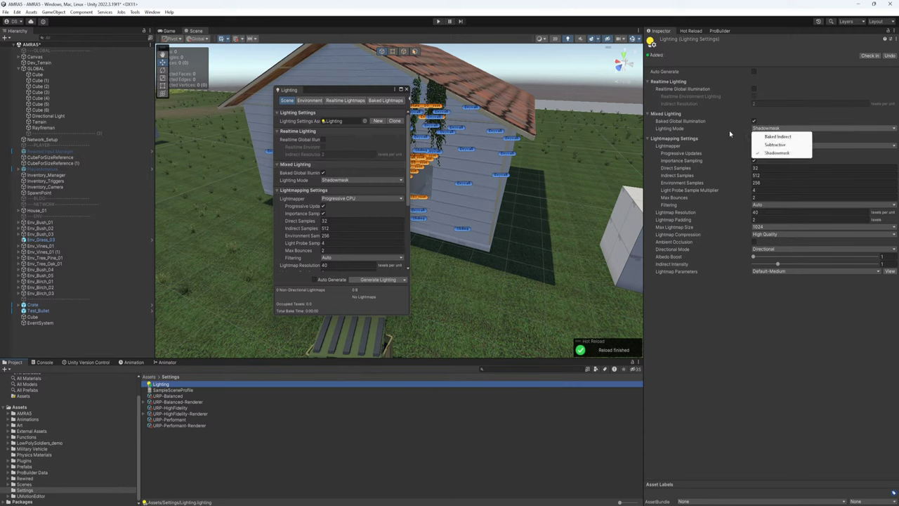
pyautogui.click(729, 130)
pyautogui.click(762, 146)
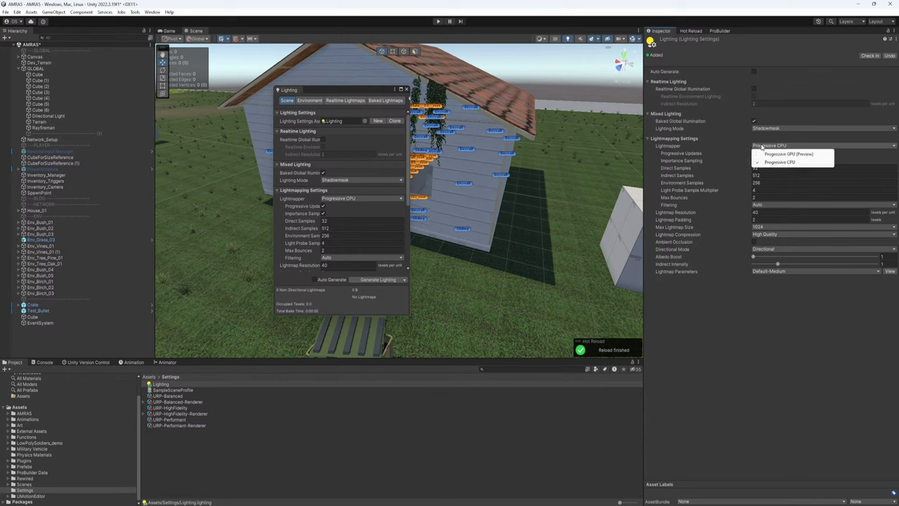
pyautogui.click(771, 155)
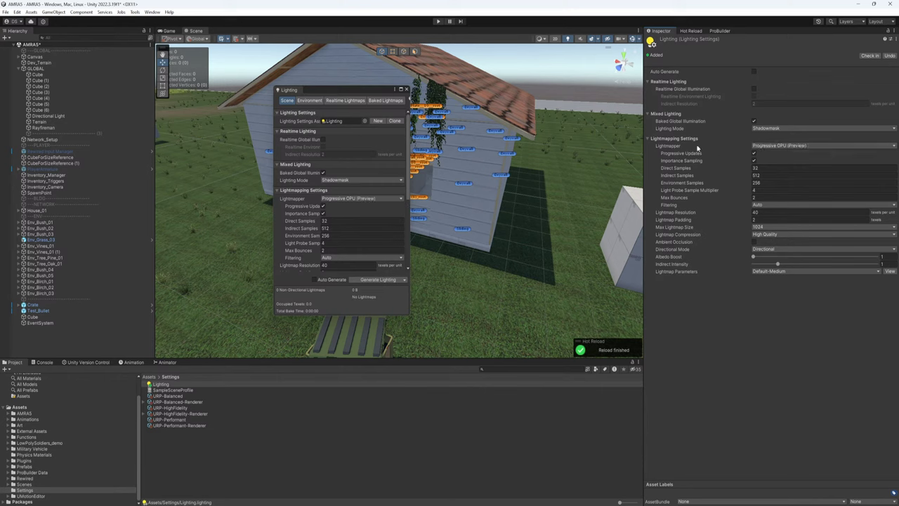
pyautogui.click(771, 147)
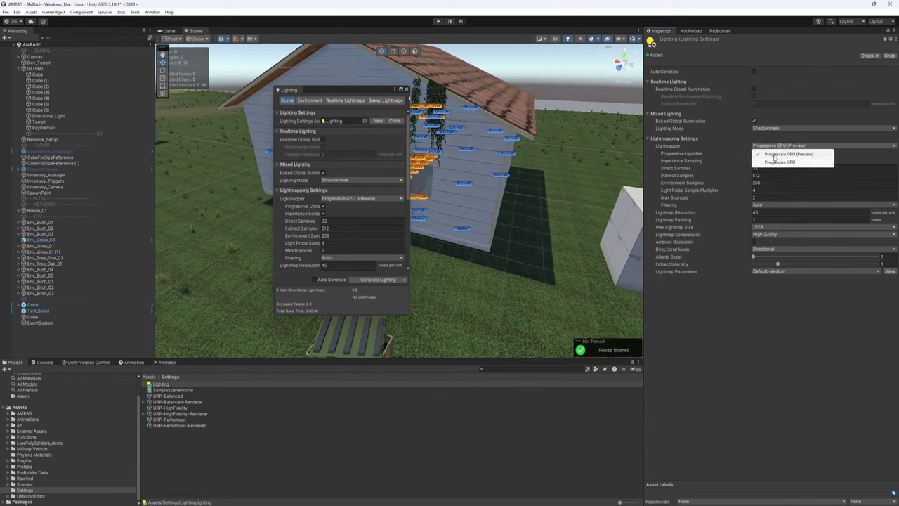
pyautogui.click(774, 156)
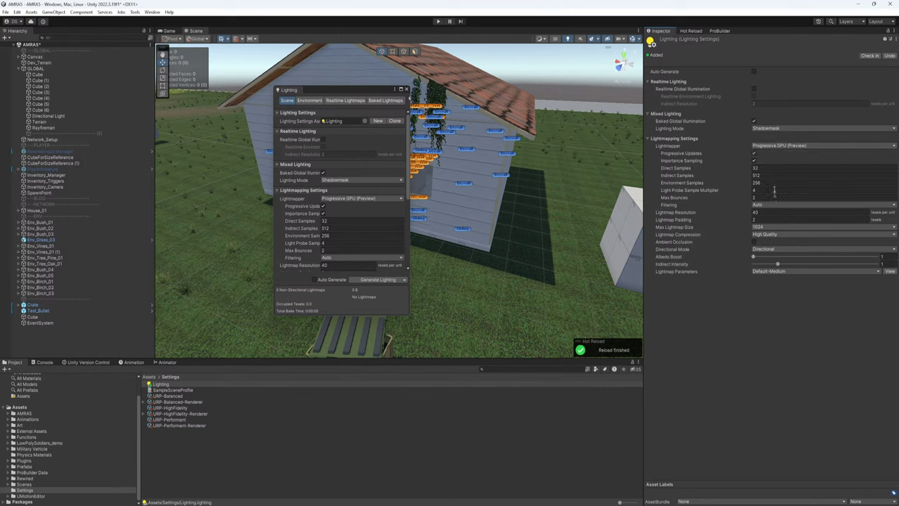
pyautogui.click(777, 146)
pyautogui.click(780, 153)
# Enable Ambient Occlusion in the Lighting asset and set its lightmap parameters to Default-HighResolution.
pyautogui.moveTo(681, 245)
pyautogui.click(754, 243)
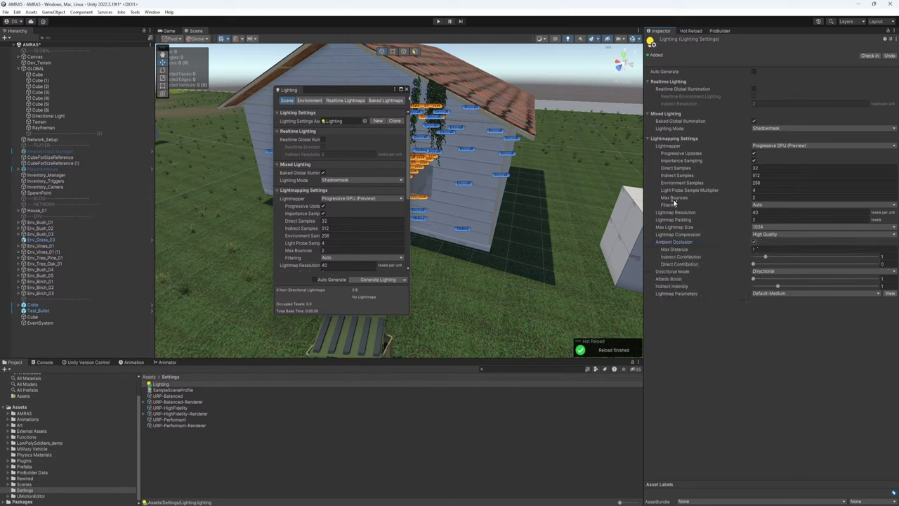
pyautogui.click(765, 294)
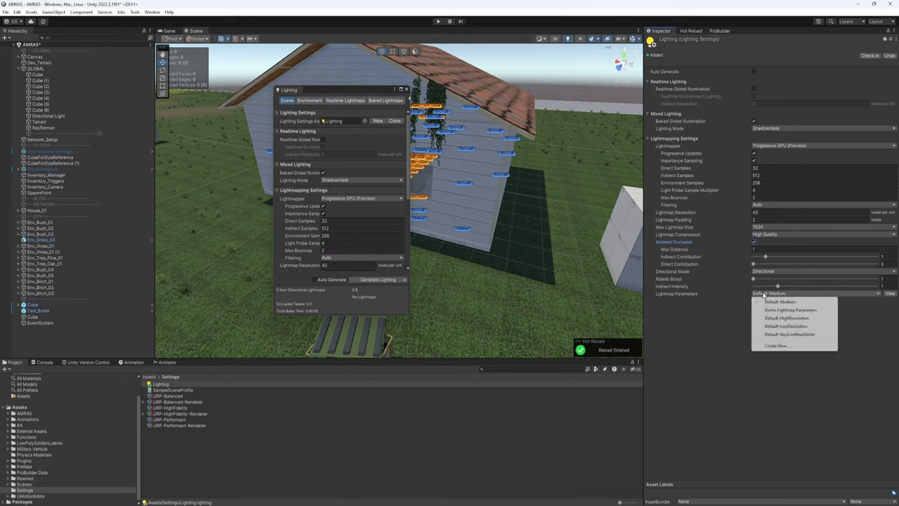
pyautogui.click(786, 317)
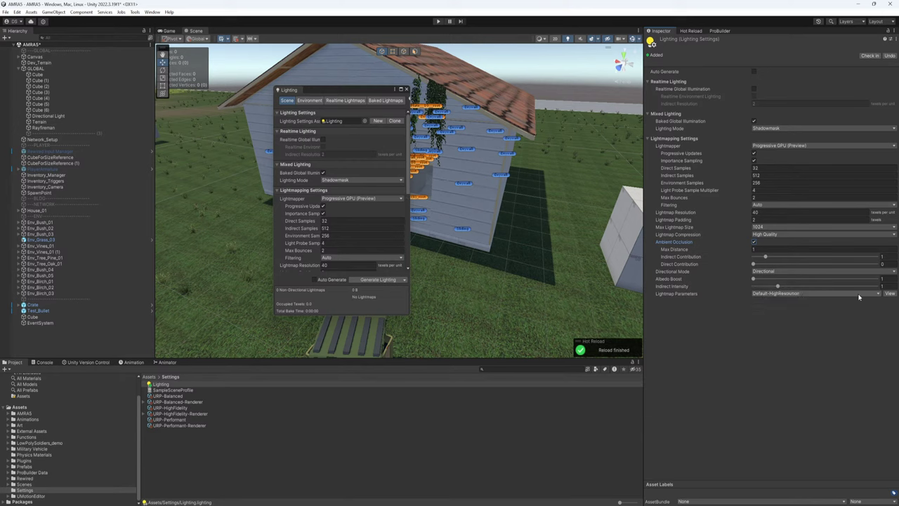
# Try other lightmap parameters, return them to Default-HighResolution, and set the indirect intensity back to 1.
pyautogui.click(805, 293)
pyautogui.click(787, 316)
pyautogui.click(769, 286)
pyautogui.click(771, 293)
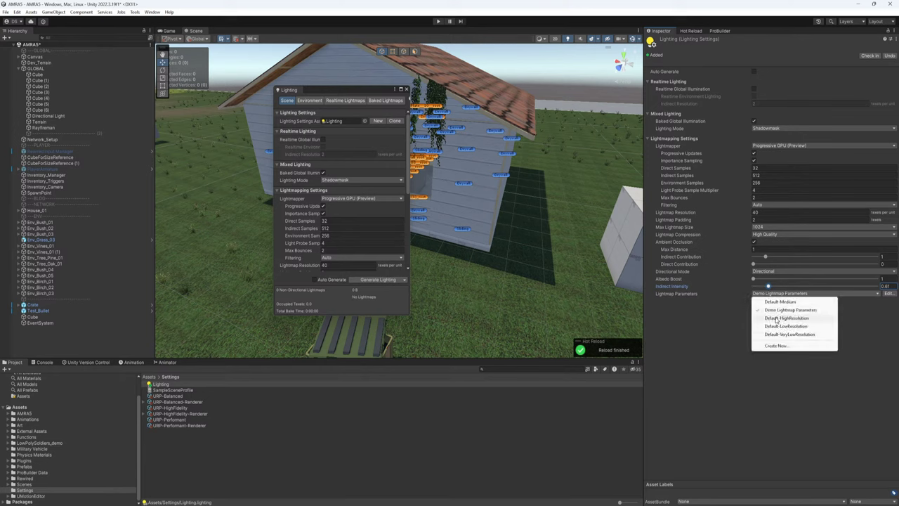
pyautogui.click(777, 319)
pyautogui.click(891, 287)
pyautogui.write('1')
pyautogui.press('Return')
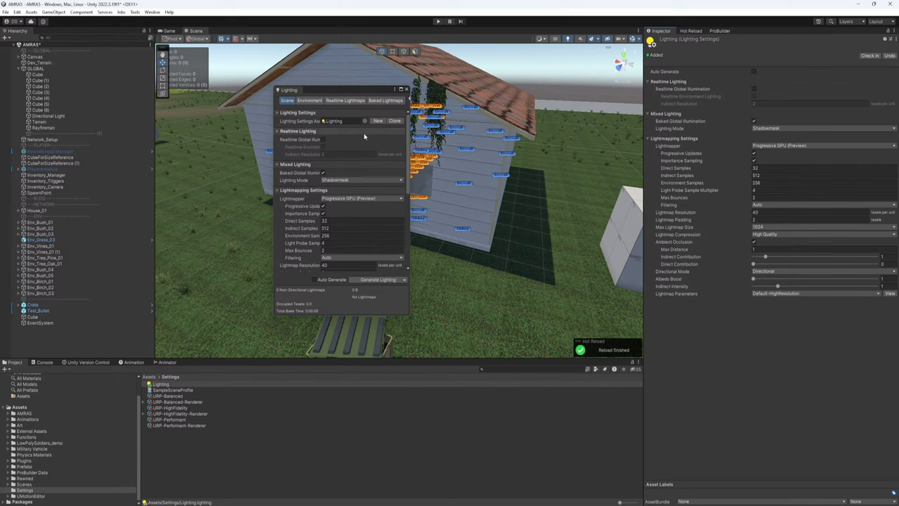
# Enable Realtime Global Illumination in the scene's lighting settings.
pyautogui.click(324, 139)
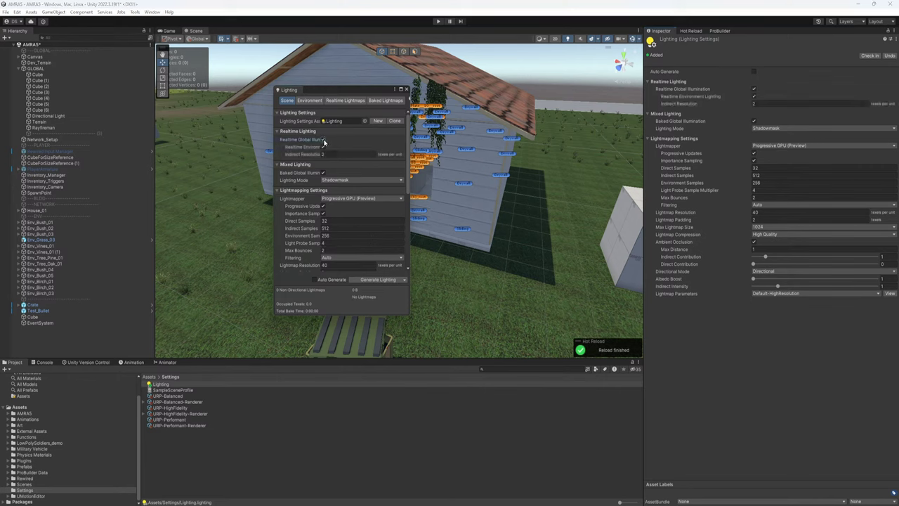
pyautogui.scroll(-1, 352, 177)
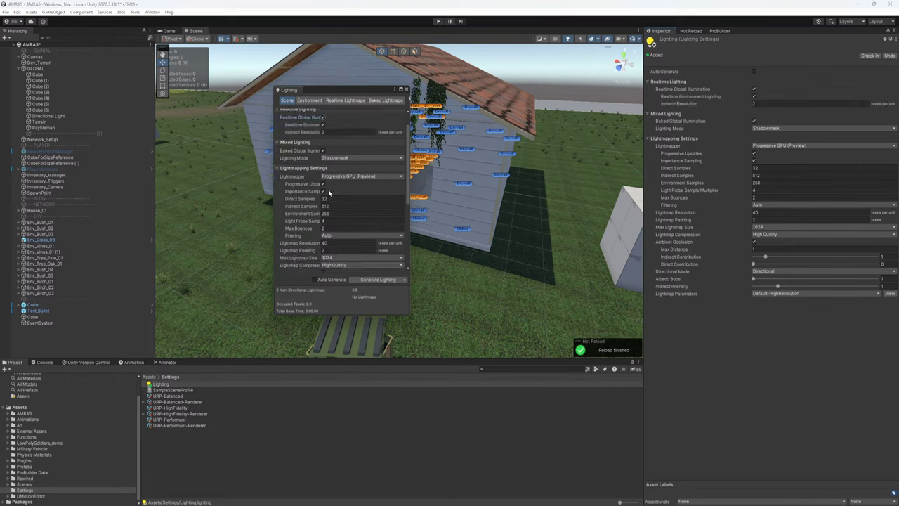
pyautogui.scroll(-1, 312, 200)
pyautogui.scroll(-5, 307, 205)
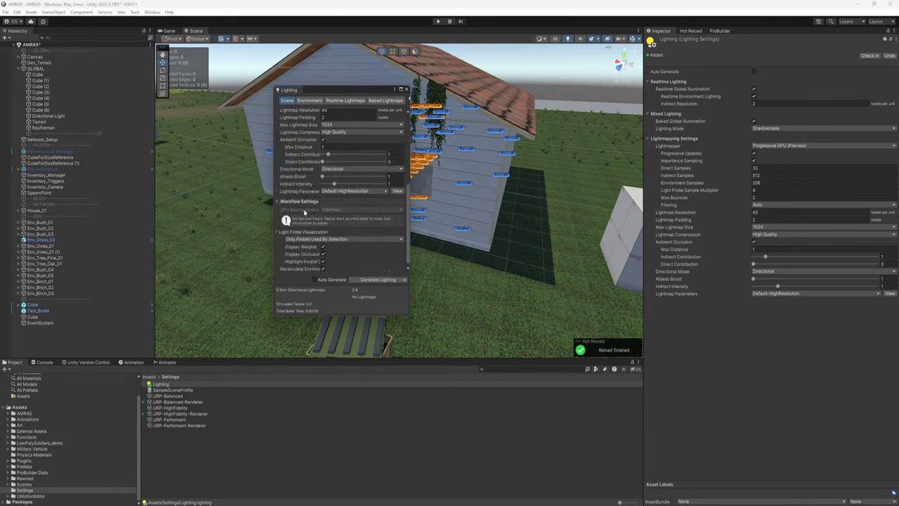
# Generate the scene lighting and turn on Auto Generate.
pyautogui.click(315, 280)
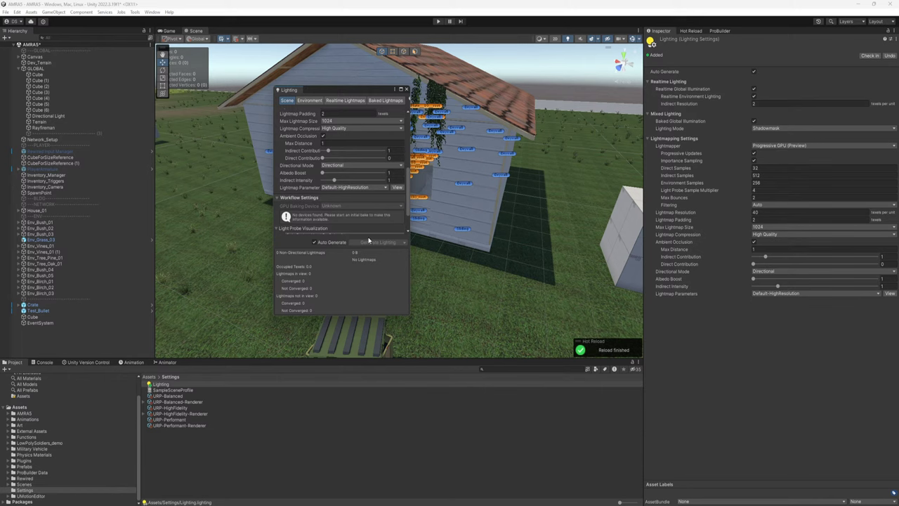
pyautogui.click(315, 243)
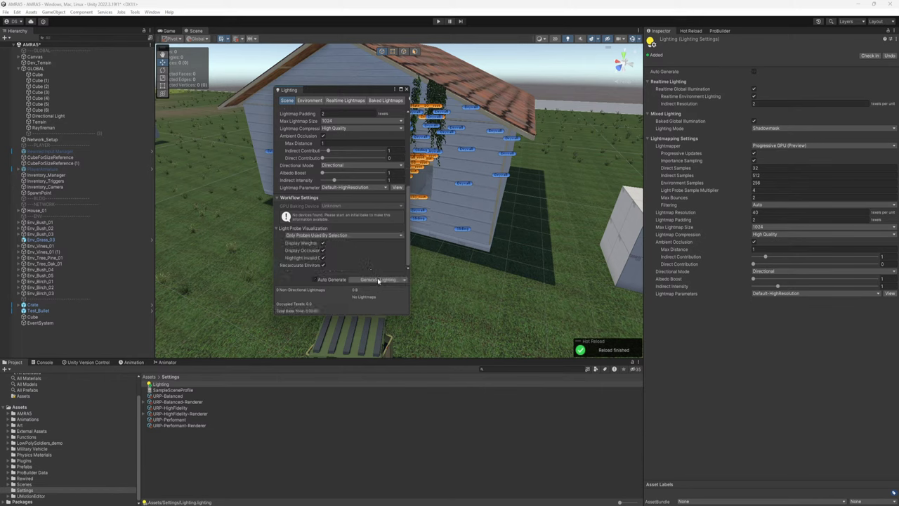
pyautogui.click(377, 278)
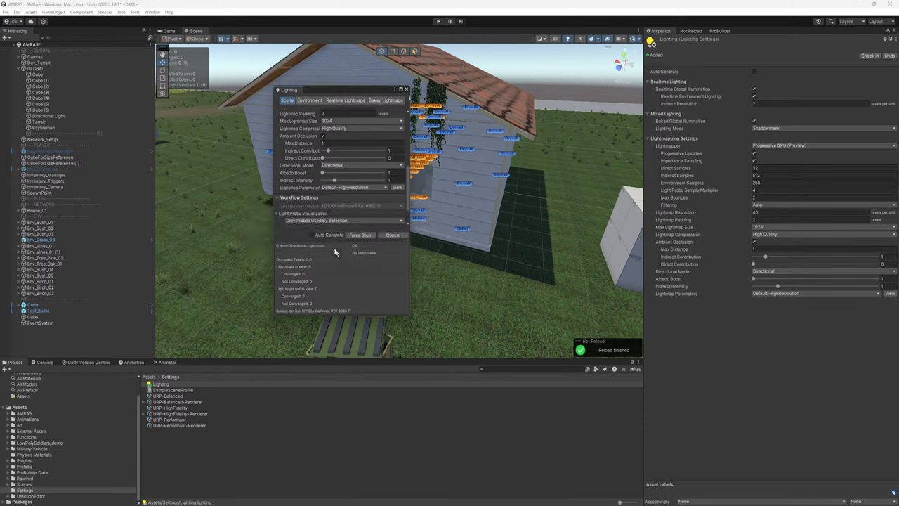
pyautogui.click(315, 235)
pyautogui.scroll(-2, 336, 226)
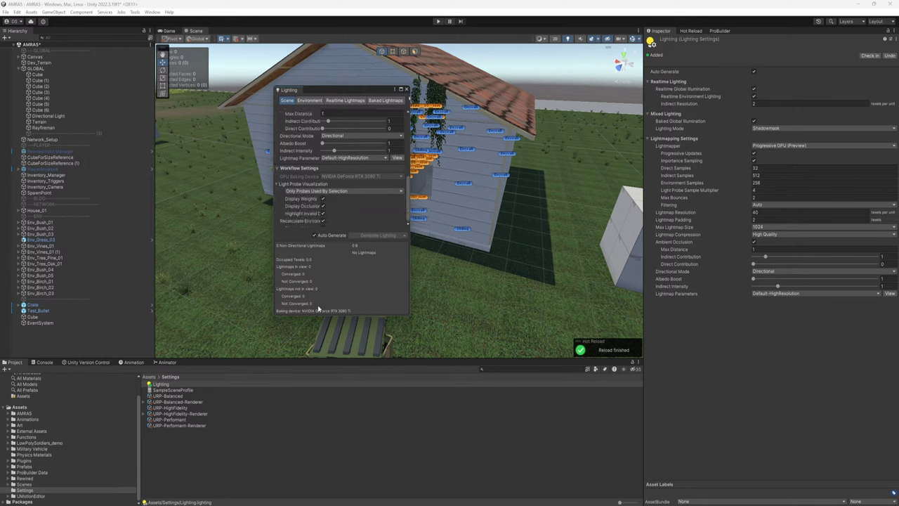
pyautogui.click(278, 184)
# Examine the skybox material, sun source and environment lighting source choices and both lightmap pages, and close the Lighting window.
pyautogui.click(309, 100)
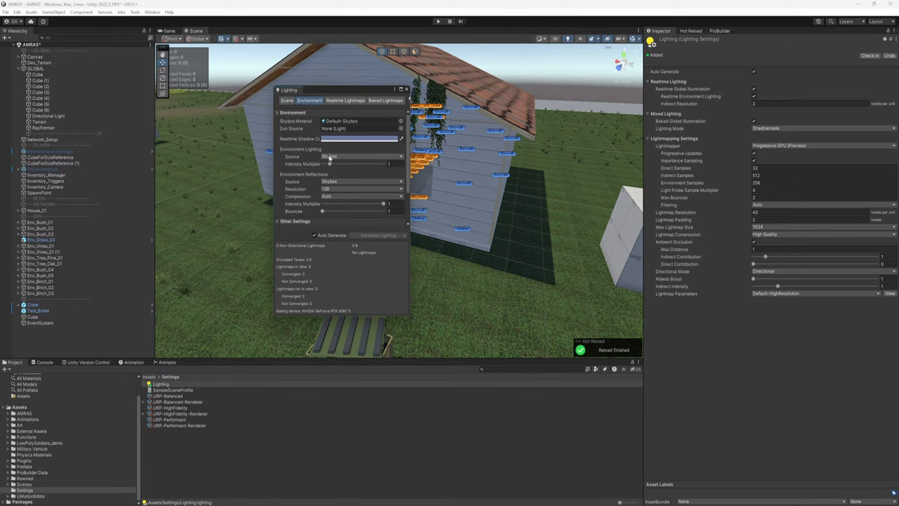
pyautogui.click(401, 121)
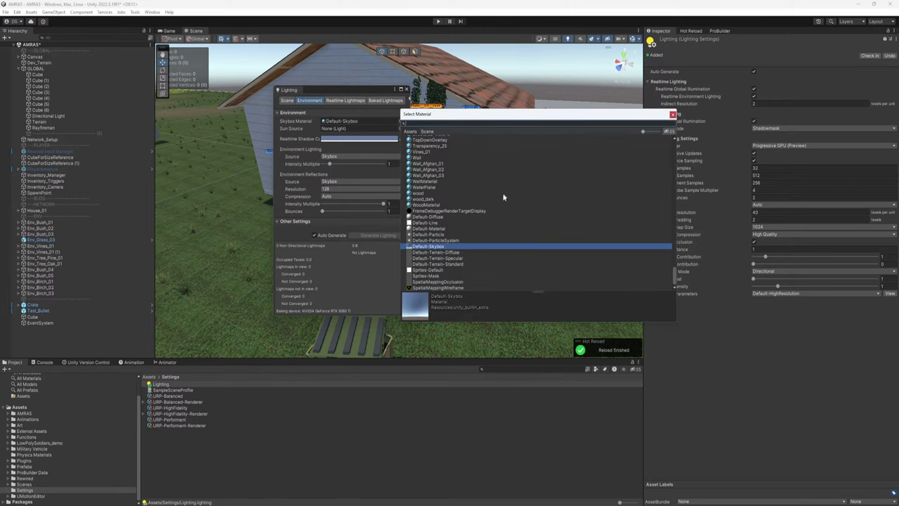
pyautogui.scroll(10, 491, 253)
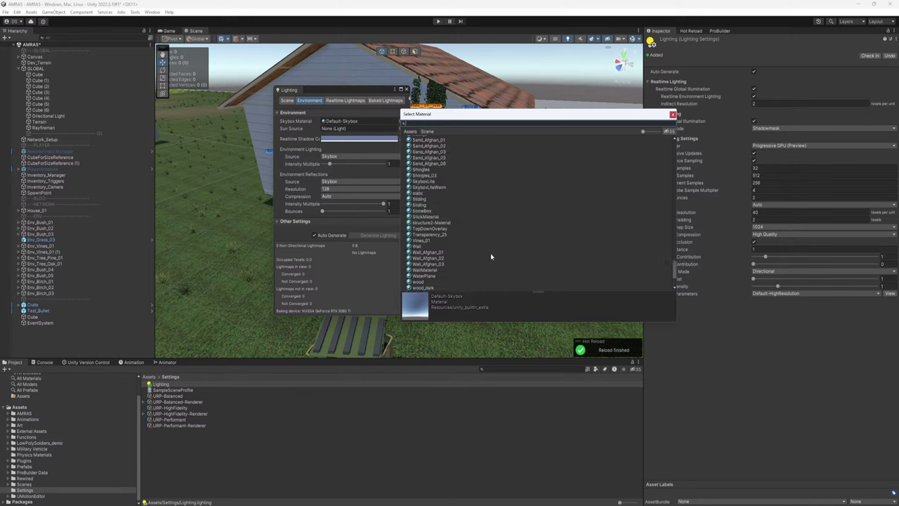
pyautogui.click(672, 114)
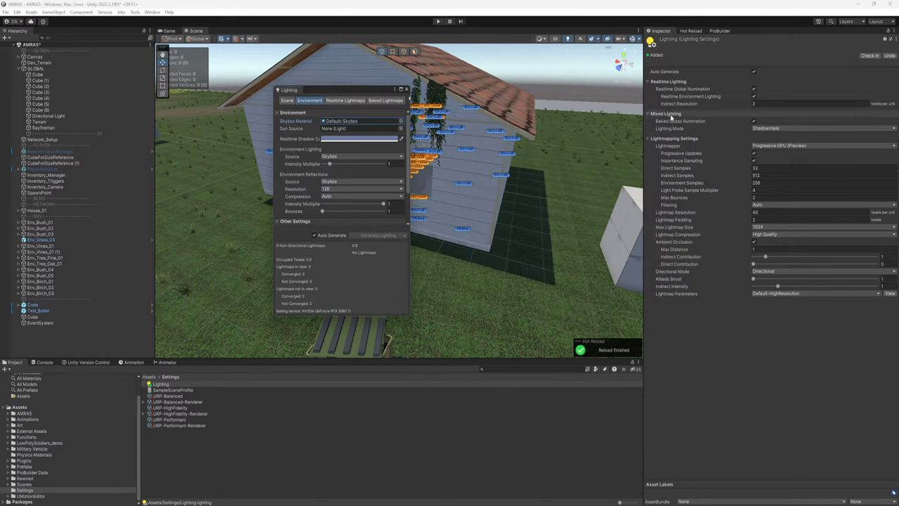
pyautogui.click(402, 130)
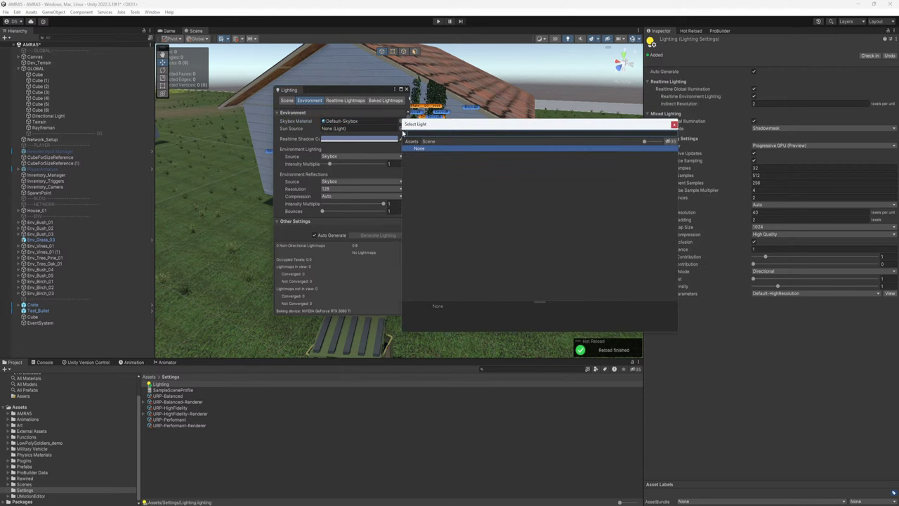
pyautogui.click(673, 125)
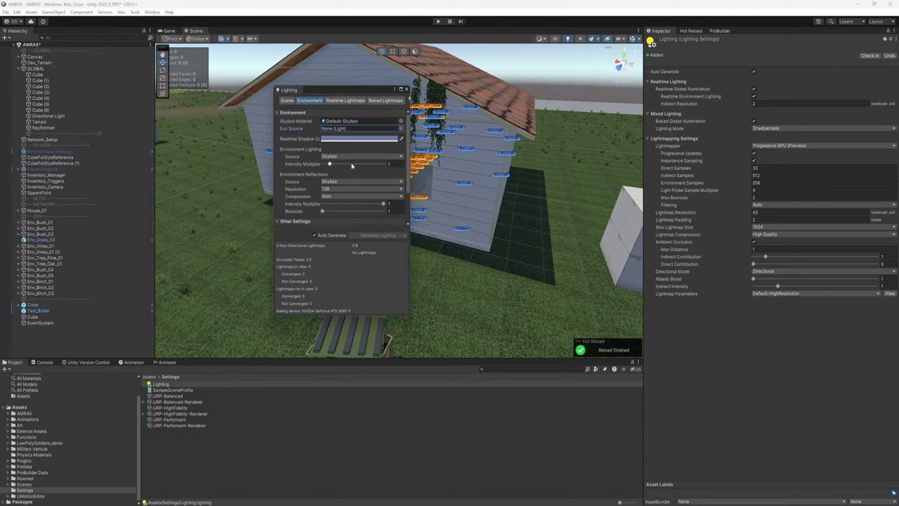
pyautogui.scroll(-2, 352, 166)
pyautogui.click(347, 138)
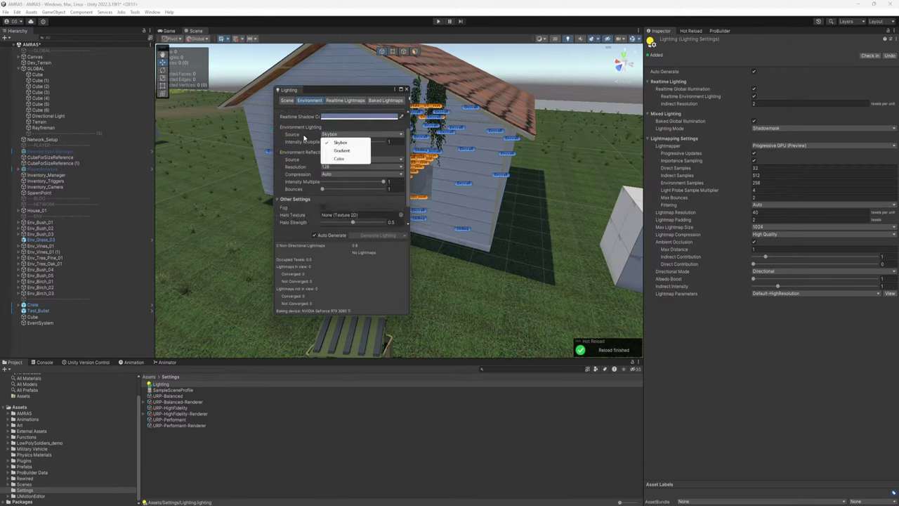
pyautogui.click(304, 137)
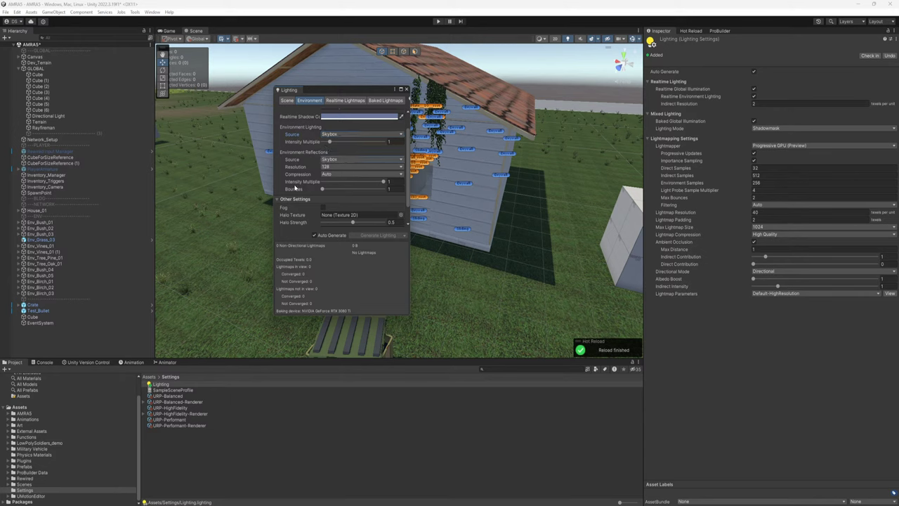
pyautogui.scroll(-2, 296, 188)
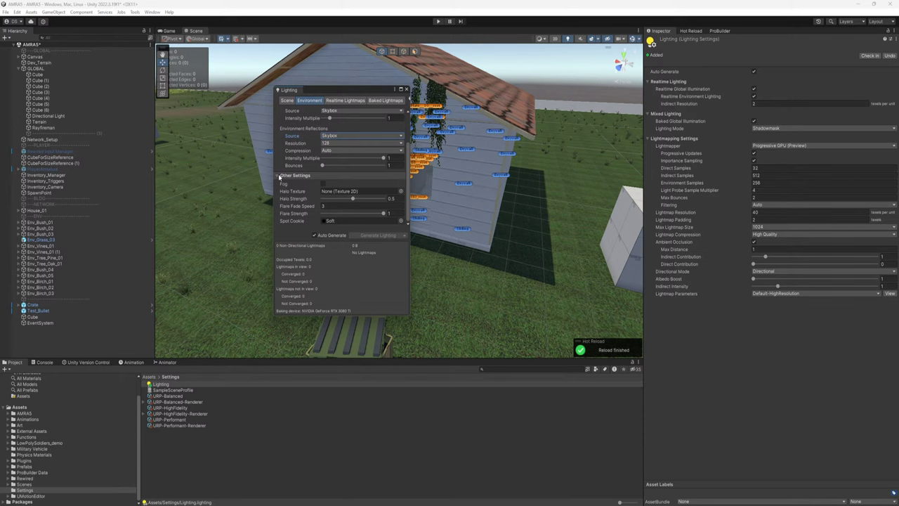
pyautogui.click(350, 101)
pyautogui.click(381, 101)
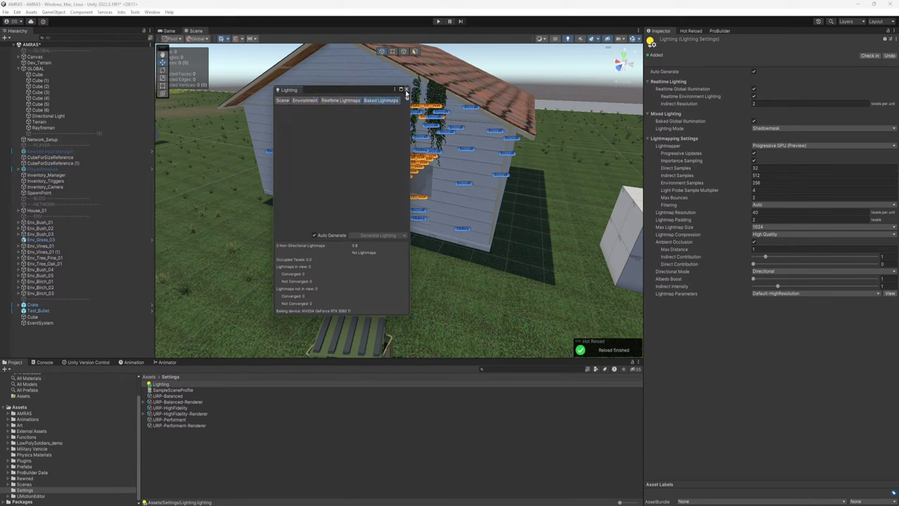
pyautogui.click(406, 91)
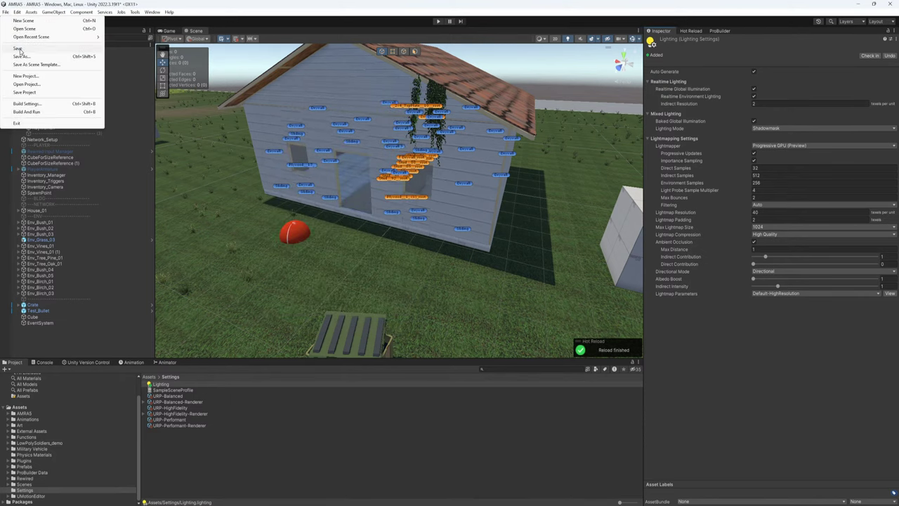
# Run the AMRAS scene in play mode twice, compare the house shadows between Scene and Game views, and stop each run.
pyautogui.click(438, 21)
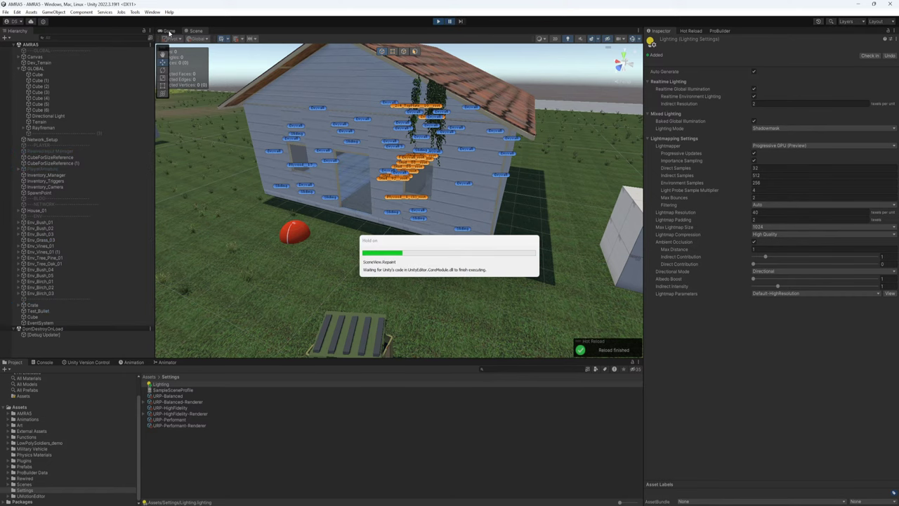
pyautogui.click(196, 33)
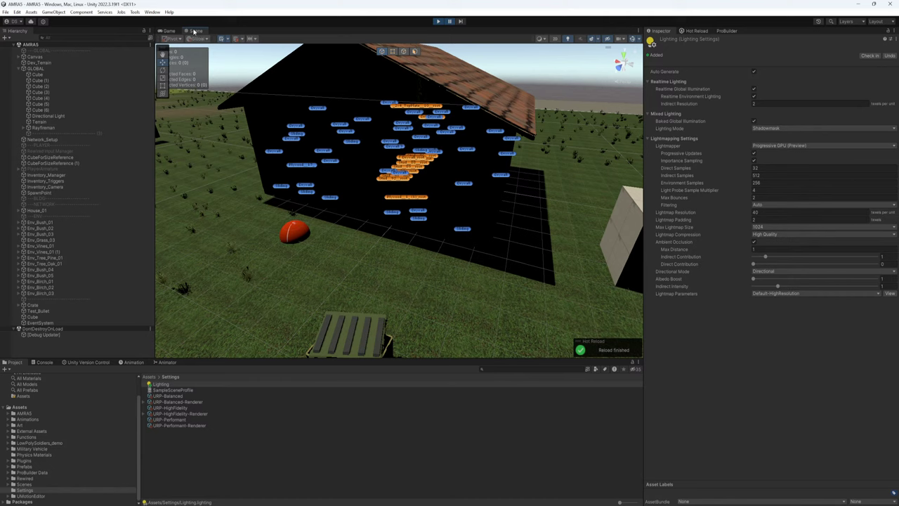
pyautogui.click(438, 22)
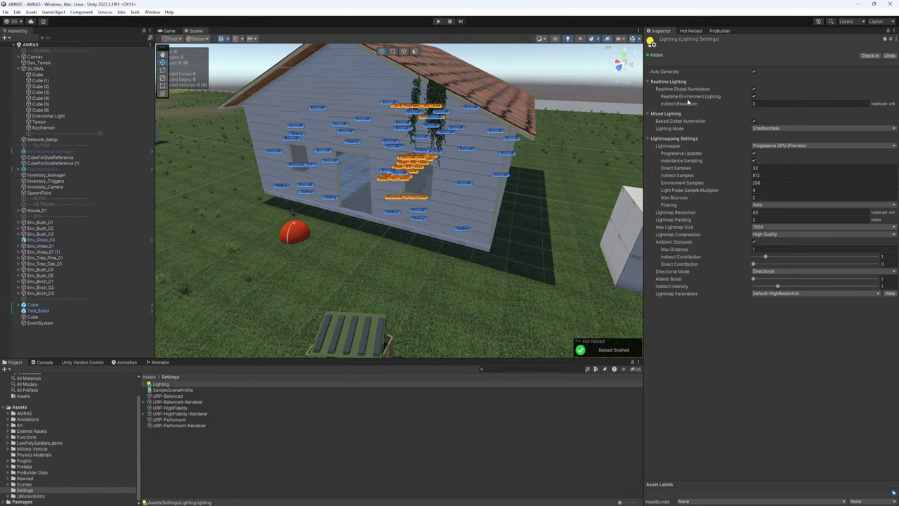
pyautogui.moveTo(536, 213)
pyautogui.mouseDown(button='right')
pyautogui.moveTo(510, 203)
pyautogui.moveTo(415, 204)
pyautogui.moveTo(419, 138)
pyautogui.moveTo(406, 60)
pyautogui.mouseUp(button='right')
pyautogui.click(438, 21)
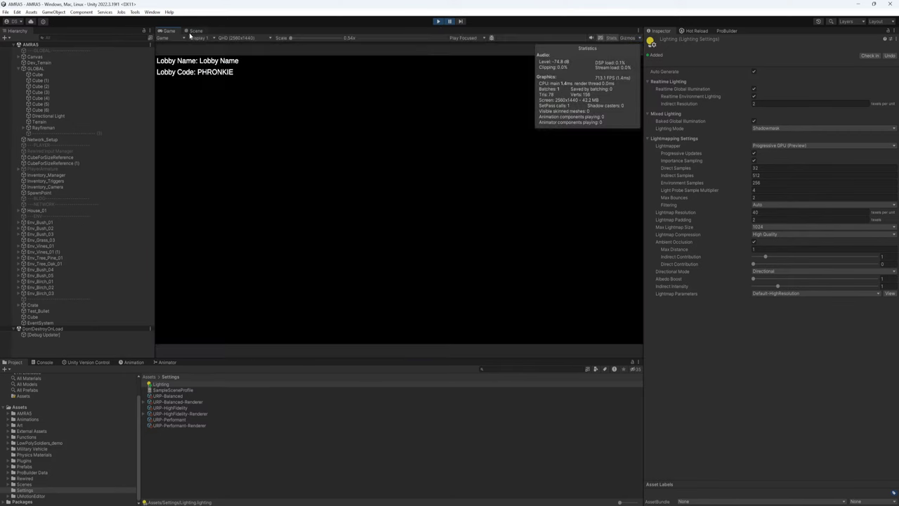
pyautogui.click(192, 32)
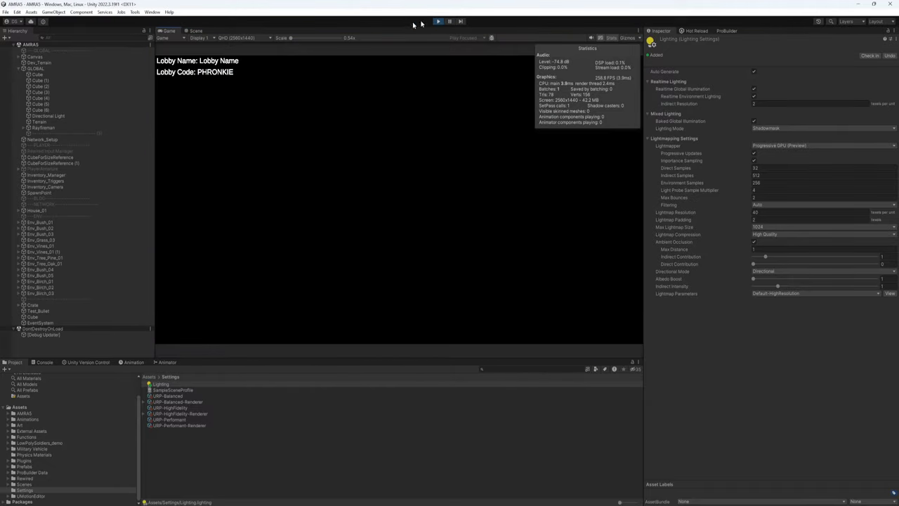
pyautogui.click(200, 32)
pyautogui.moveTo(281, 63); pyautogui.dragTo(474, 84, button='right')
pyautogui.click(195, 30)
pyautogui.click(169, 31)
pyautogui.click(437, 21)
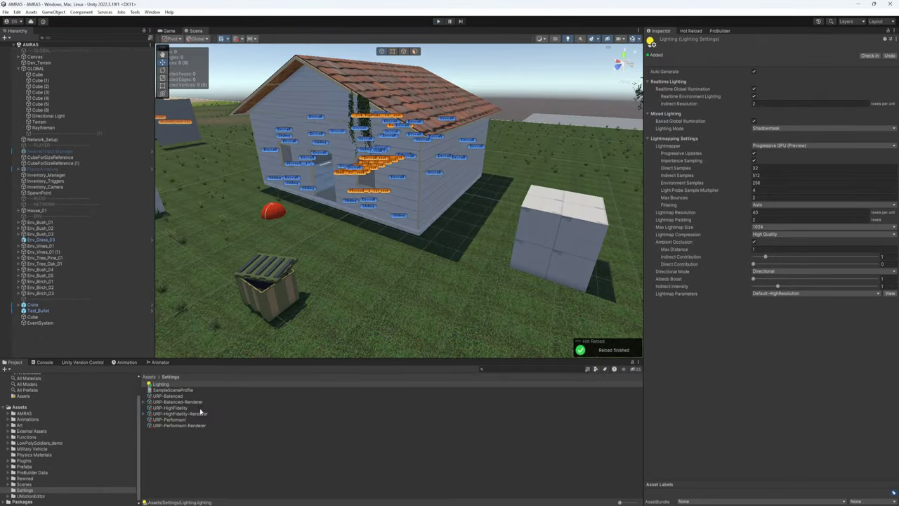
# Inspect the URP-HighFidelity-Renderer's rendering path options, Screen Space Ambient Occlusion settings and linked post-process data asset.
pyautogui.click(184, 414)
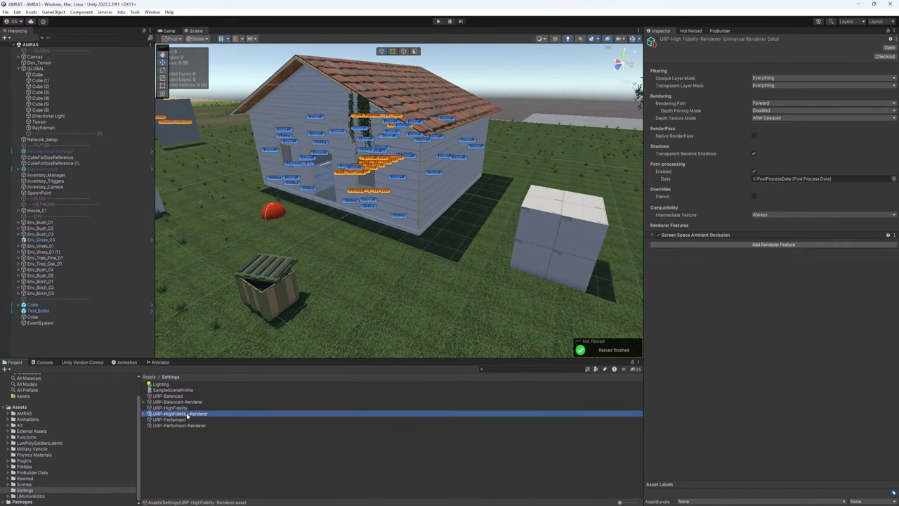
pyautogui.click(773, 102)
pyautogui.click(739, 102)
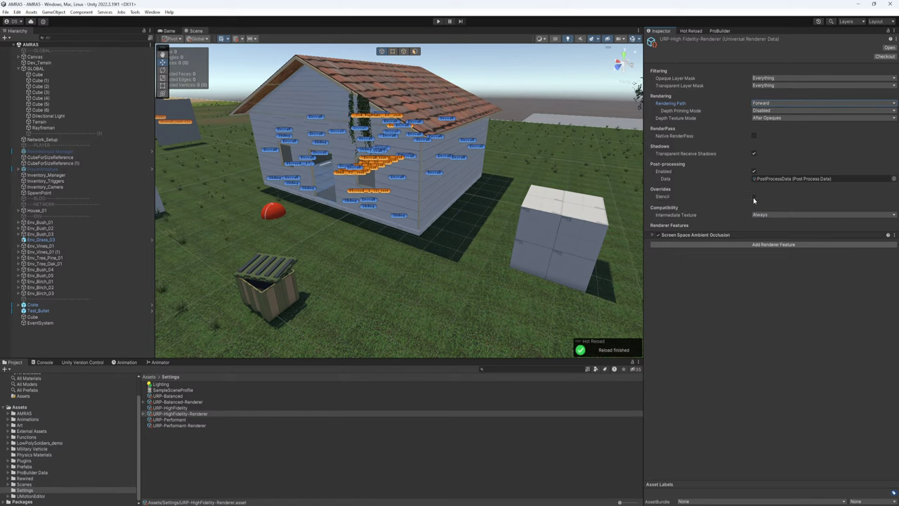
pyautogui.click(754, 234)
pyautogui.click(777, 180)
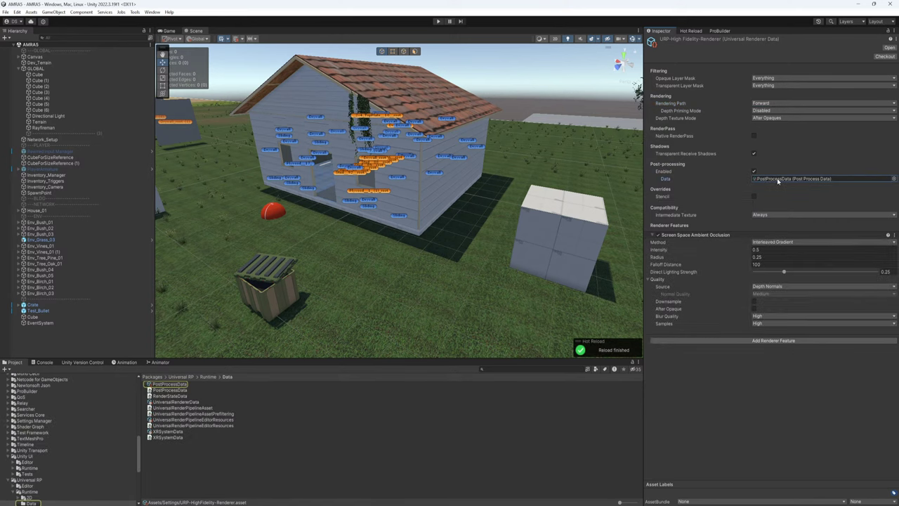
pyautogui.click(170, 386)
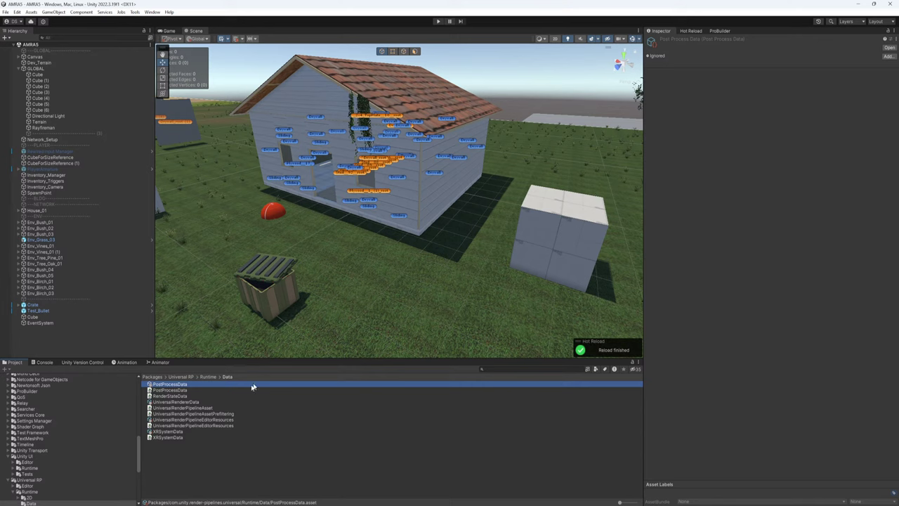
pyautogui.click(7, 458)
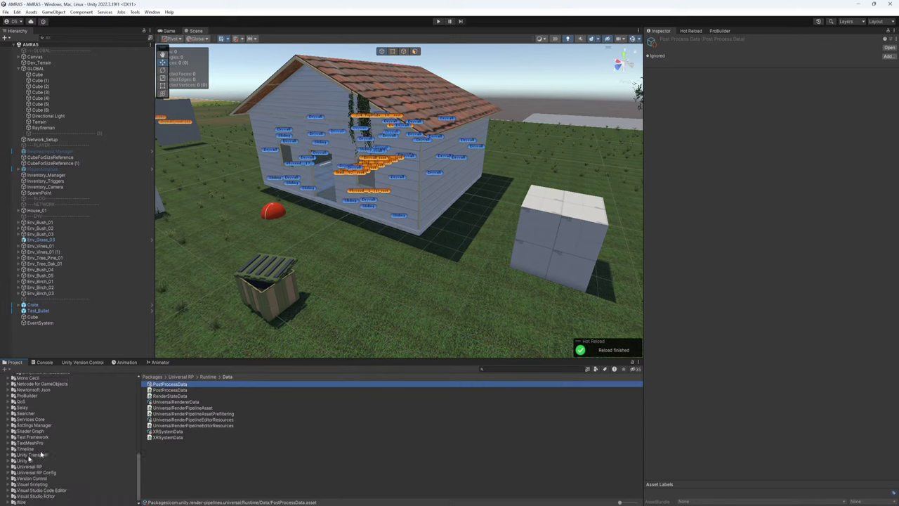
# Select the red Test_Bullet sphere near the house and save the AMRAS scene.
pyautogui.click(291, 294)
pyautogui.click(273, 212)
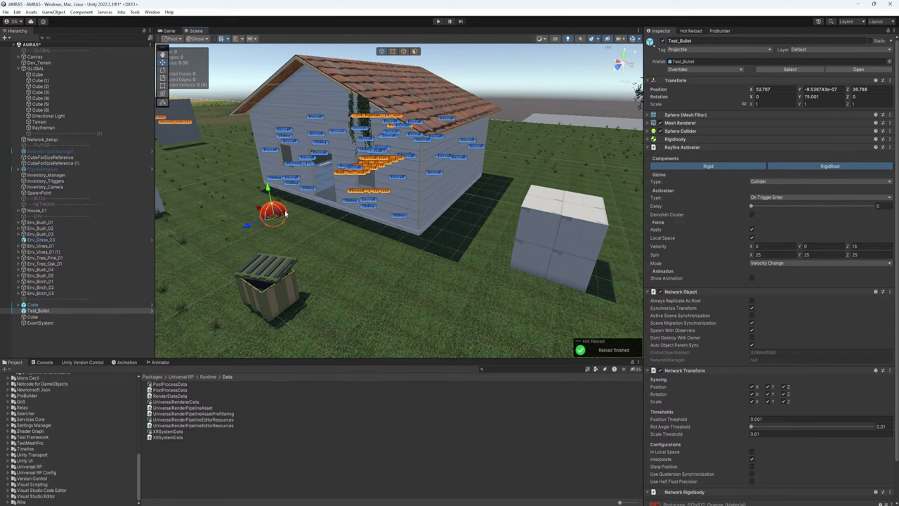
pyautogui.click(6, 12)
pyautogui.click(25, 53)
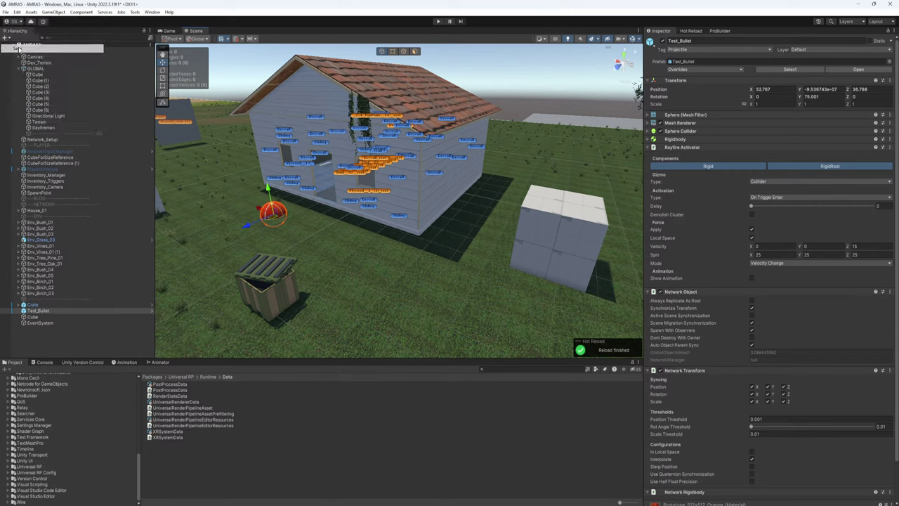
# Return to the Settings folder in Assets and review the Lighting settings asset.
pyautogui.scroll(3, 32, 437)
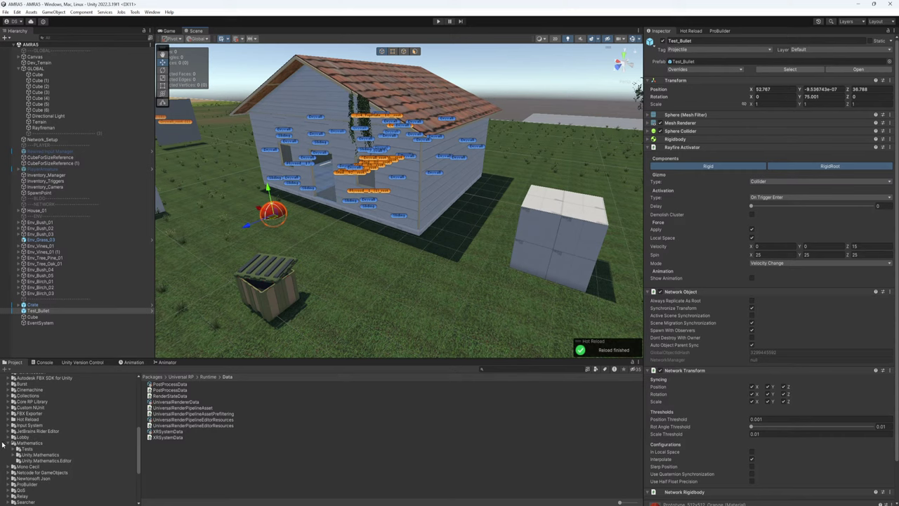
pyautogui.click(2, 444)
pyautogui.scroll(3, 28, 464)
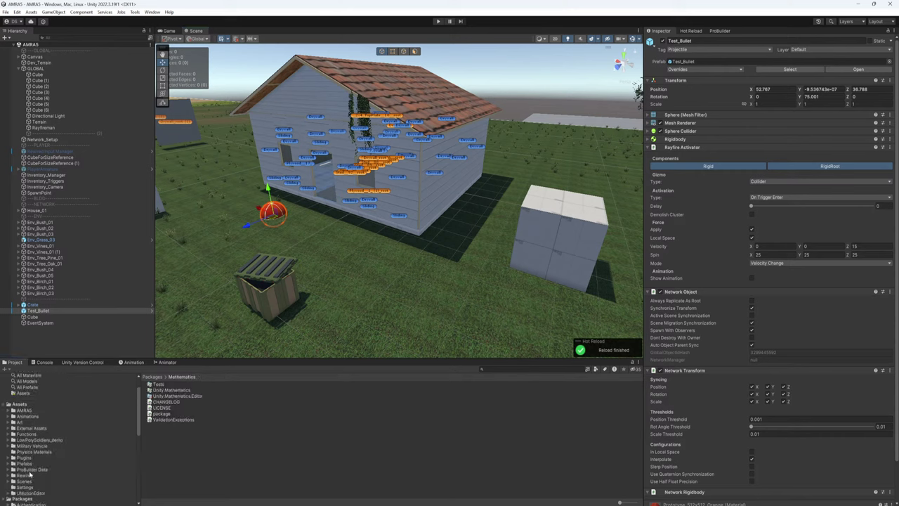
pyautogui.click(24, 487)
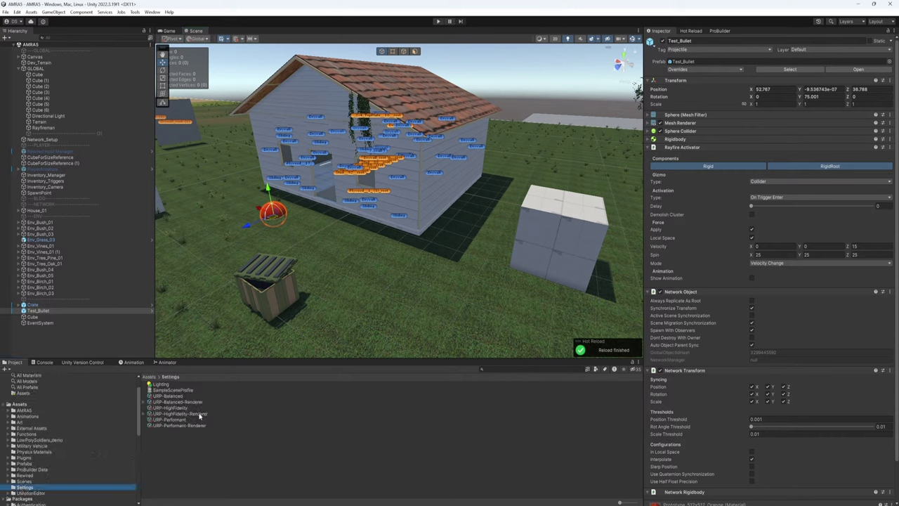
pyautogui.click(169, 385)
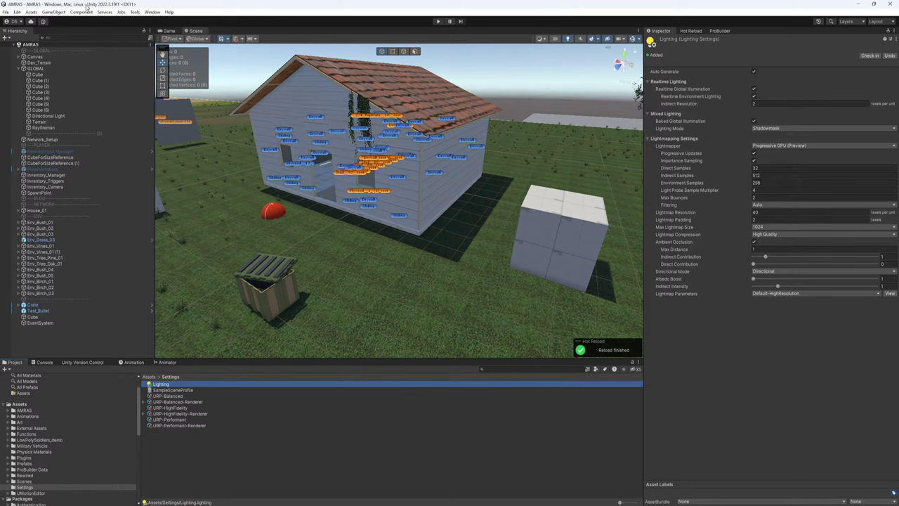
# Open the LobbyMenu scene from the Scenes folder.
pyautogui.click(7, 12)
pyautogui.click(6, 12)
pyautogui.scroll(-2, 42, 479)
pyautogui.click(23, 460)
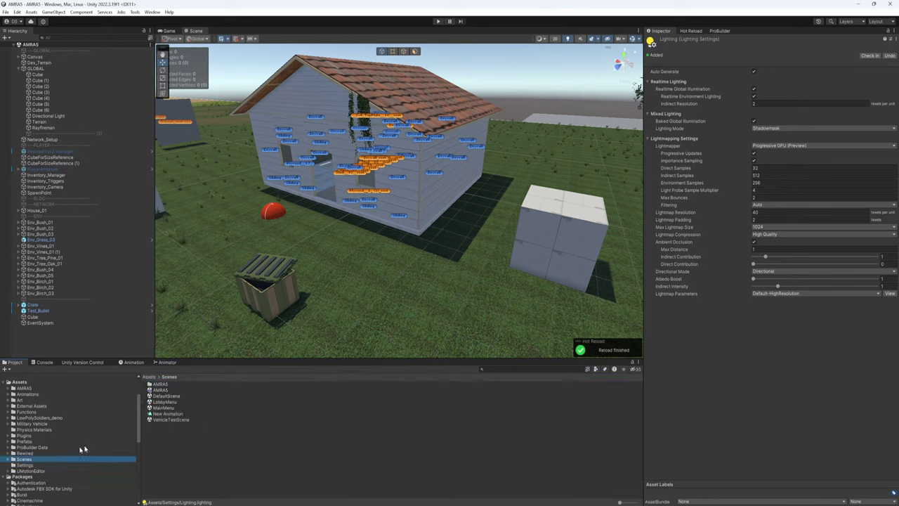
pyautogui.doubleClick(165, 402)
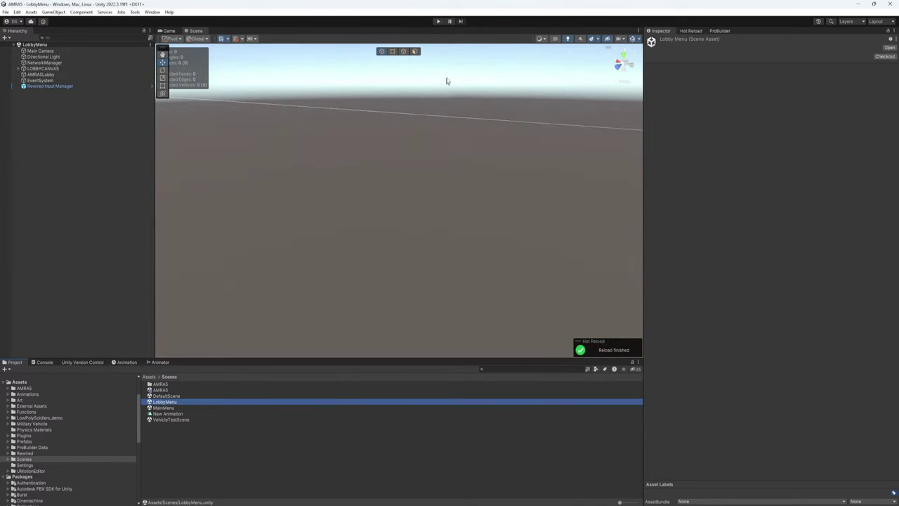
# Playtest the LobbyMenu scene by creating a lobby, check the lighting in the loaded game, and stop play mode.
pyautogui.click(439, 21)
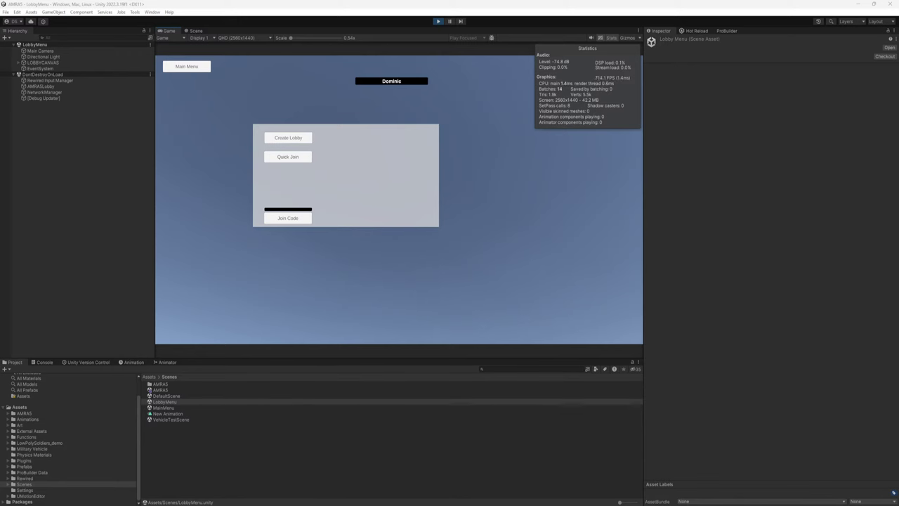
pyautogui.click(287, 135)
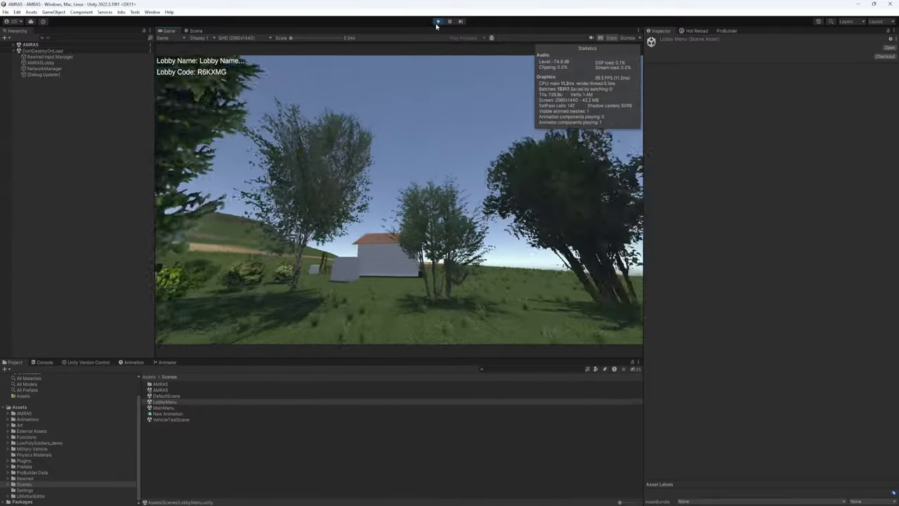
pyautogui.hotkey('ctrl', 'p')
# Open the AMRAS scene from the Scenes folder and go inside the house to its interior drywall.
pyautogui.moveTo(481, 220); pyautogui.dragTo(61, 84, button='right')
pyautogui.moveTo(471, 195); pyautogui.dragTo(345, 196, button='right')
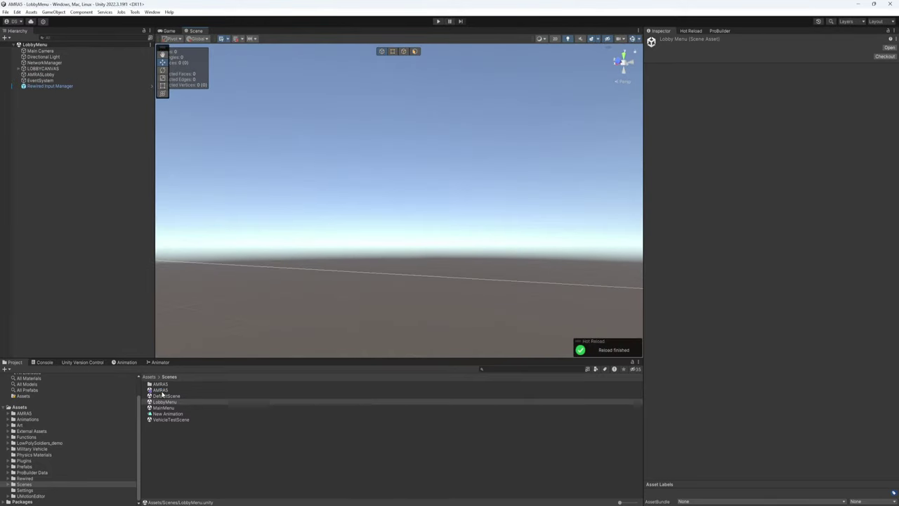
pyautogui.moveTo(161, 390); pyautogui.dragTo(372, 295)
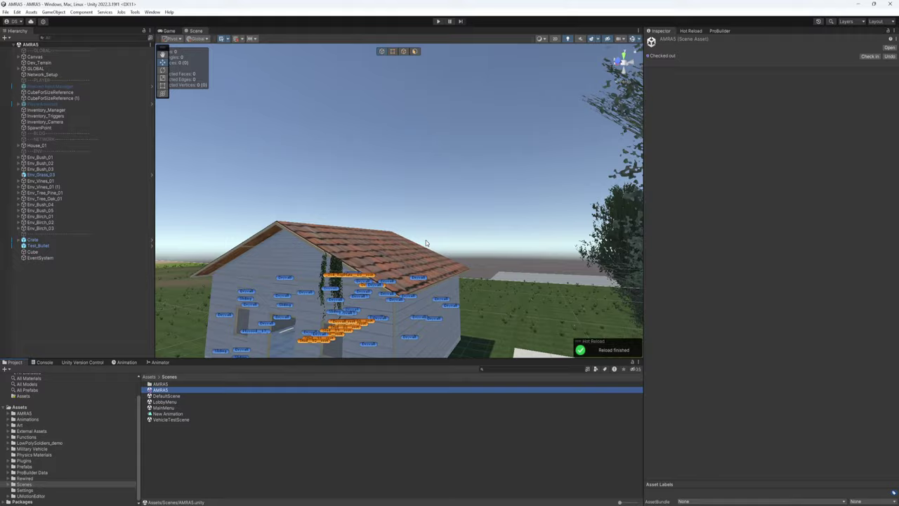
pyautogui.press('w')
pyautogui.moveTo(426, 240)
pyautogui.mouseDown(button='right')
pyautogui.moveTo(387, 281)
pyautogui.moveTo(558, 252)
pyautogui.moveTo(426, 255)
pyautogui.moveTo(412, 239)
pyautogui.mouseUp(button='right')
pyautogui.press('s')
pyautogui.press('w')
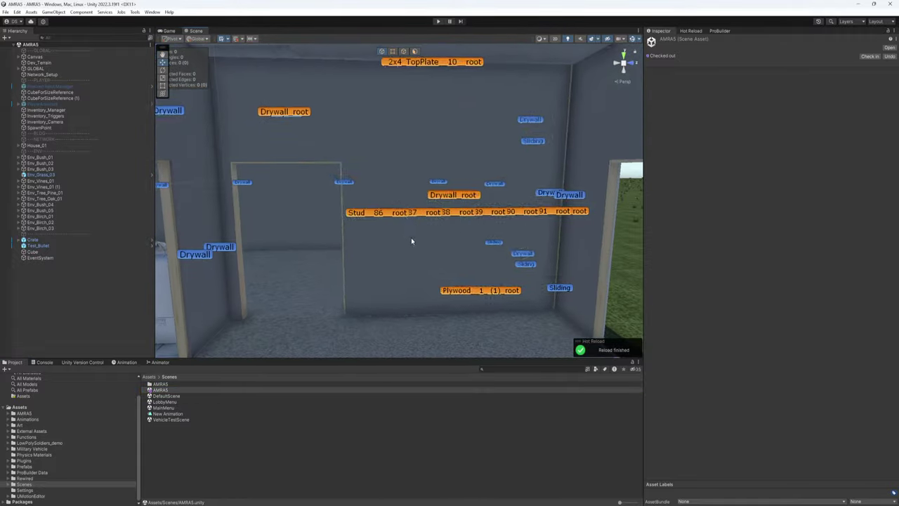
# Examine the house interior by selecting its glass window and floor beside the fractured stud wall.
pyautogui.click(411, 239)
pyautogui.scroll(-3, 90, 267)
pyautogui.moveTo(248, 246); pyautogui.dragTo(478, 255, button='right')
pyautogui.click(325, 276)
pyautogui.moveTo(325, 276); pyautogui.dragTo(373, 207, button='right')
pyautogui.click(376, 200)
pyautogui.click(294, 162)
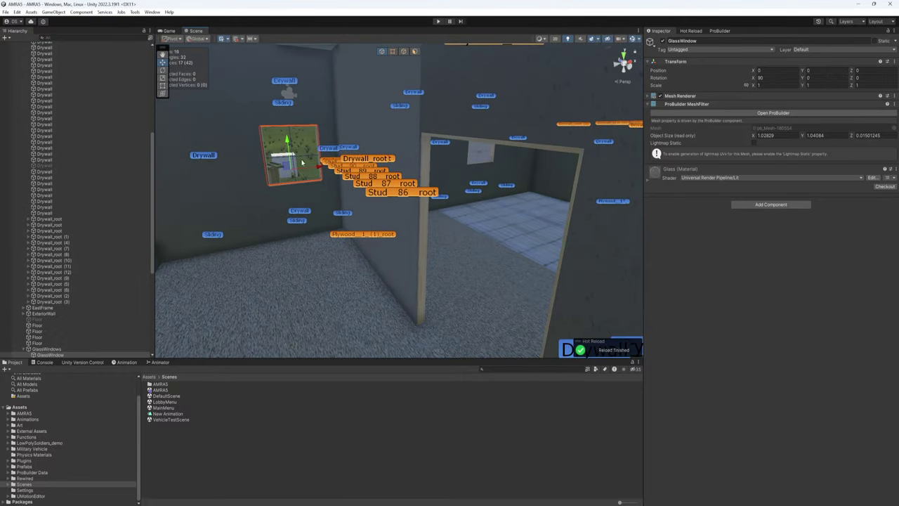
pyautogui.click(293, 162)
pyautogui.moveTo(494, 268); pyautogui.dragTo(381, 159)
pyautogui.click(465, 295)
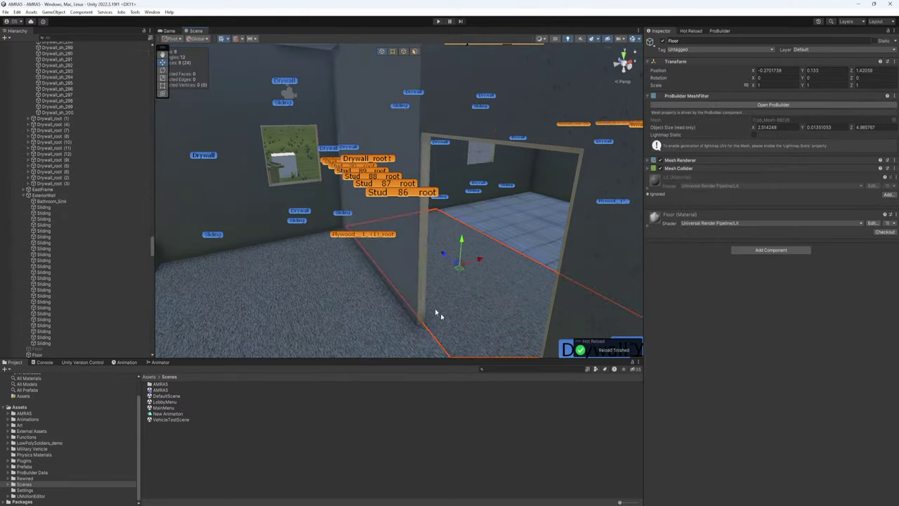
# Try to select the interior wall's fractured drywall pieces together and look through them in the hierarchy.
pyautogui.moveTo(441, 314); pyautogui.dragTo(340, 189)
pyautogui.moveTo(423, 215); pyautogui.dragTo(281, 255, button='right')
pyautogui.keyDown('ctrl'); pyautogui.click(281, 256); pyautogui.keyUp('ctrl')
pyautogui.keyDown('ctrl'); pyautogui.click(419, 184); pyautogui.keyUp('ctrl')
pyautogui.moveTo(422, 271); pyautogui.dragTo(412, 224, button='right')
pyautogui.scroll(-20, 88, 196)
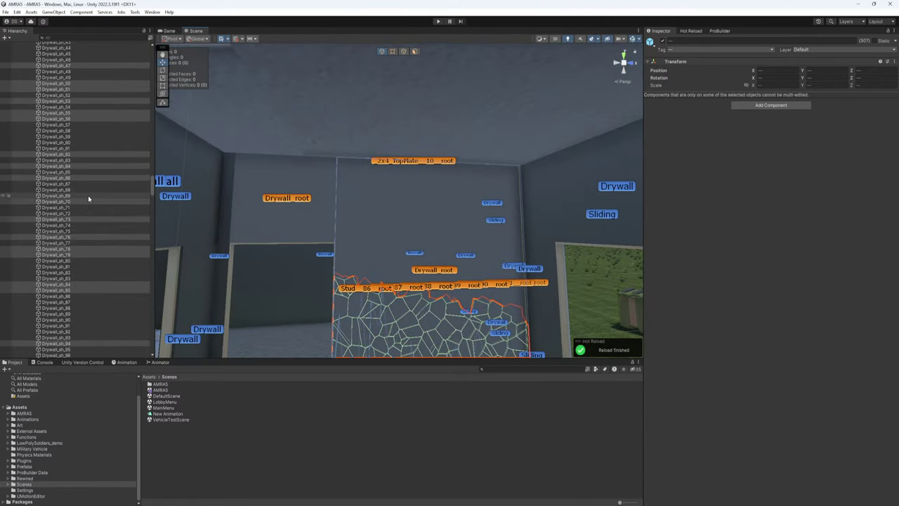
pyautogui.scroll(20, 80, 213)
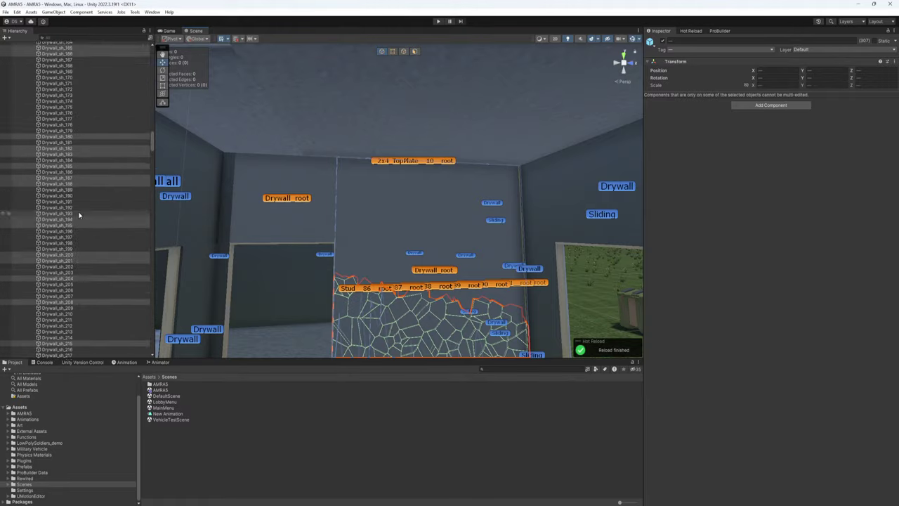
# Deactivate the objects covering the room with the fractured wall to expose the house's framing.
pyautogui.moveTo(398, 224)
pyautogui.mouseDown(button='right')
pyautogui.moveTo(404, 270)
pyautogui.moveTo(425, 216)
pyautogui.moveTo(403, 232)
pyautogui.moveTo(404, 224)
pyautogui.mouseUp(button='right')
pyautogui.click(425, 216)
pyautogui.press('s')
pyautogui.click(664, 42)
pyautogui.press('s')
pyautogui.moveTo(457, 190); pyautogui.dragTo(443, 204, button='right')
pyautogui.press('w')
pyautogui.click(443, 204)
pyautogui.click(663, 42)
# Deactivate the house's Ceiling object beneath the exposed rafters.
pyautogui.moveTo(449, 169); pyautogui.dragTo(403, 169, button='right')
pyautogui.press('w')
pyautogui.press('s')
pyautogui.click(368, 250)
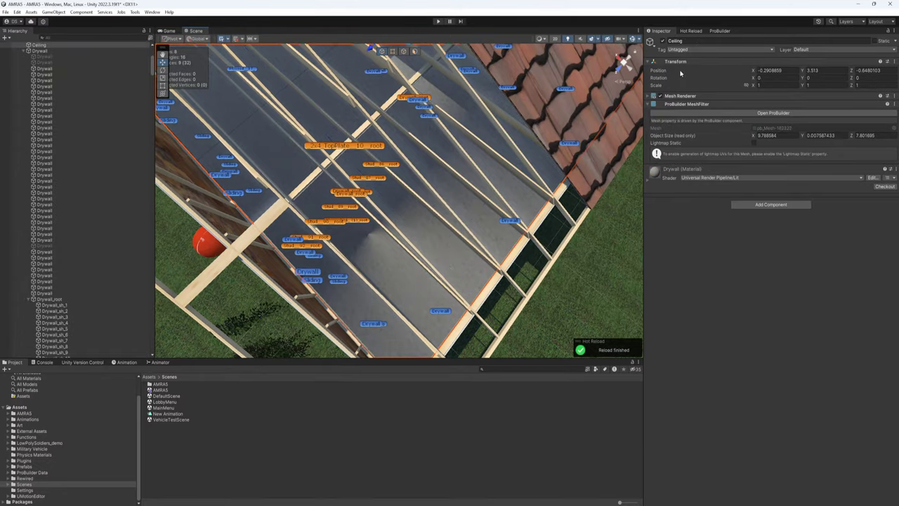
pyautogui.click(663, 42)
# Switch to a top-down view of the opened roof and box-select the fractured pieces in the middle of the stud wall.
pyautogui.press('w')
pyautogui.moveTo(502, 141); pyautogui.dragTo(638, 88, button='right')
pyautogui.click(624, 57)
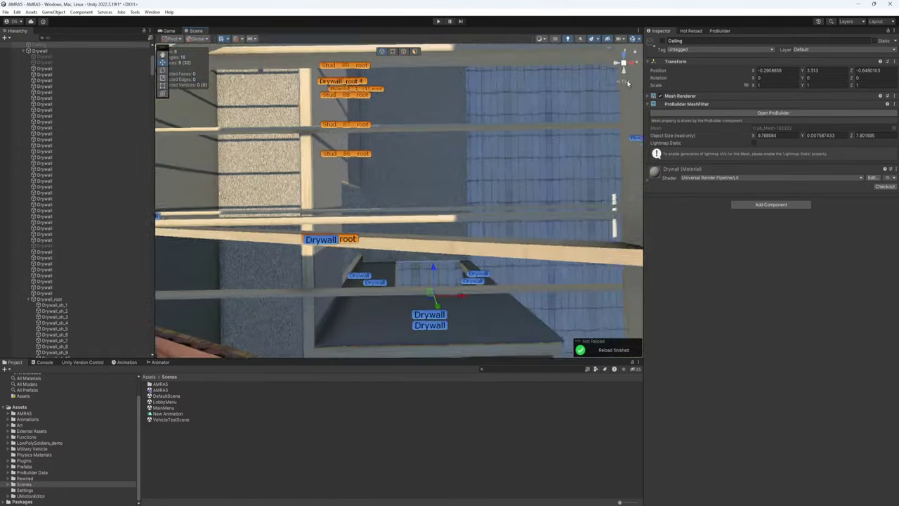
pyautogui.scroll(-6, 393, 187)
pyautogui.moveTo(343, 184); pyautogui.dragTo(422, 217, button='middle')
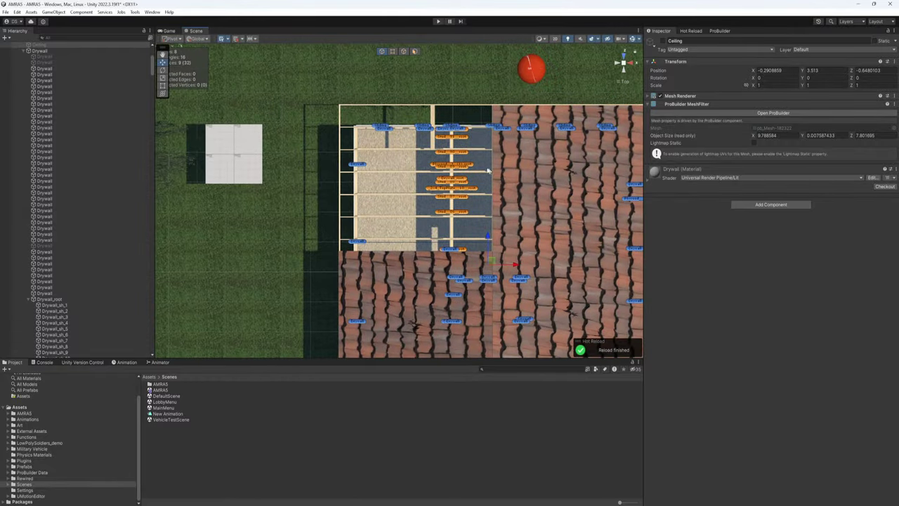
pyautogui.scroll(6, 489, 172)
pyautogui.moveTo(489, 171); pyautogui.dragTo(357, 236, button='middle')
pyautogui.scroll(1, 358, 226)
pyautogui.click(358, 225)
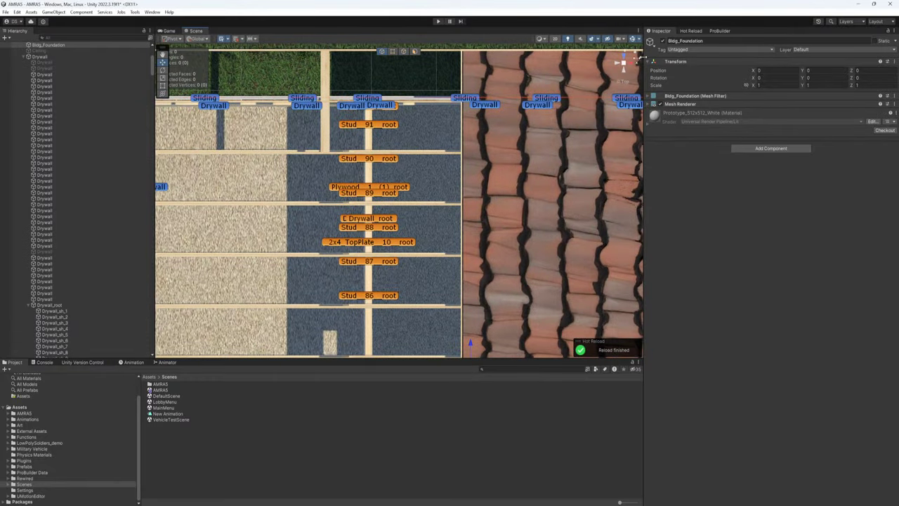
pyautogui.click(423, 232)
pyautogui.moveTo(325, 238); pyautogui.dragTo(446, 207)
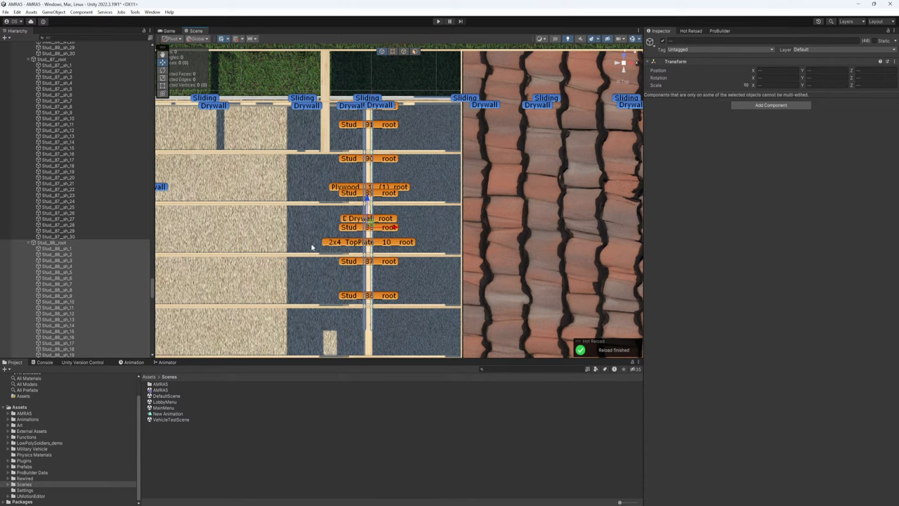
# Deactivate the Bldg_Foundation and the two Floor objects beneath the opened room to reveal the ground under the stud wall.
pyautogui.click(29, 243)
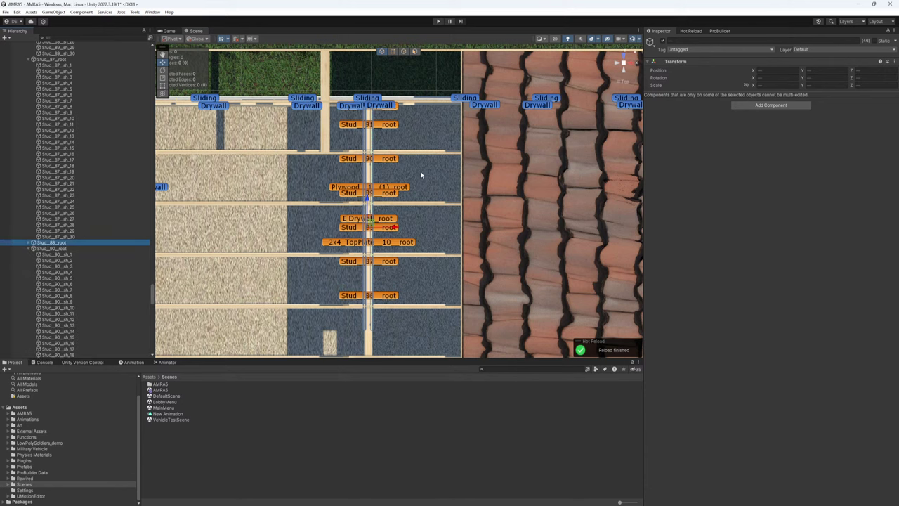
pyautogui.scroll(-2, 421, 174)
pyautogui.scroll(2, 415, 236)
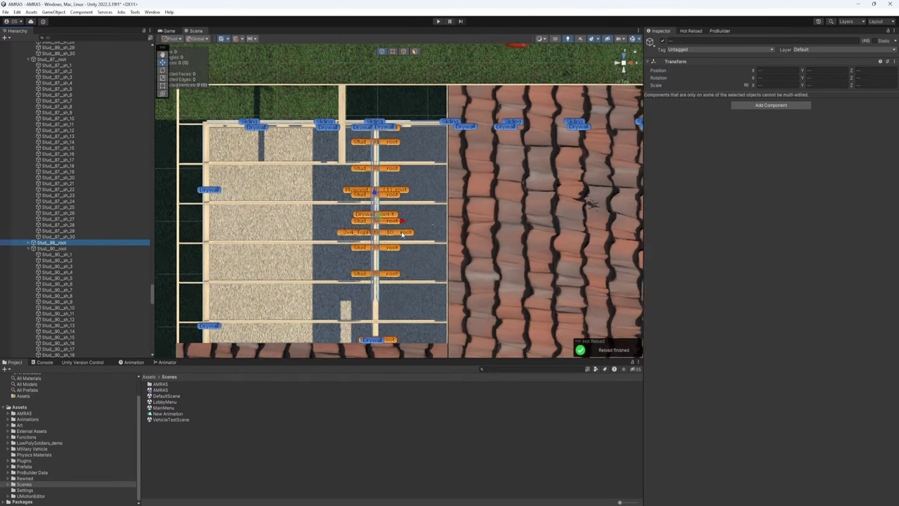
pyautogui.click(435, 225)
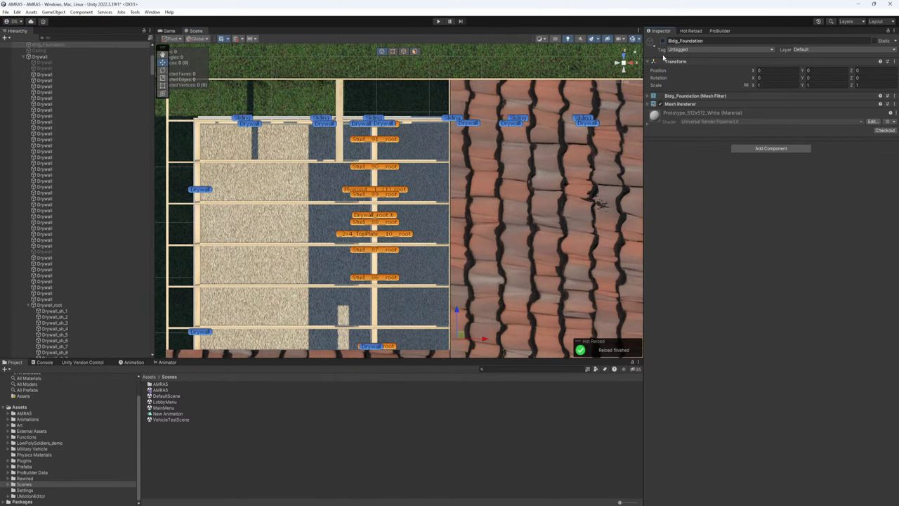
pyautogui.click(414, 229)
pyautogui.click(664, 42)
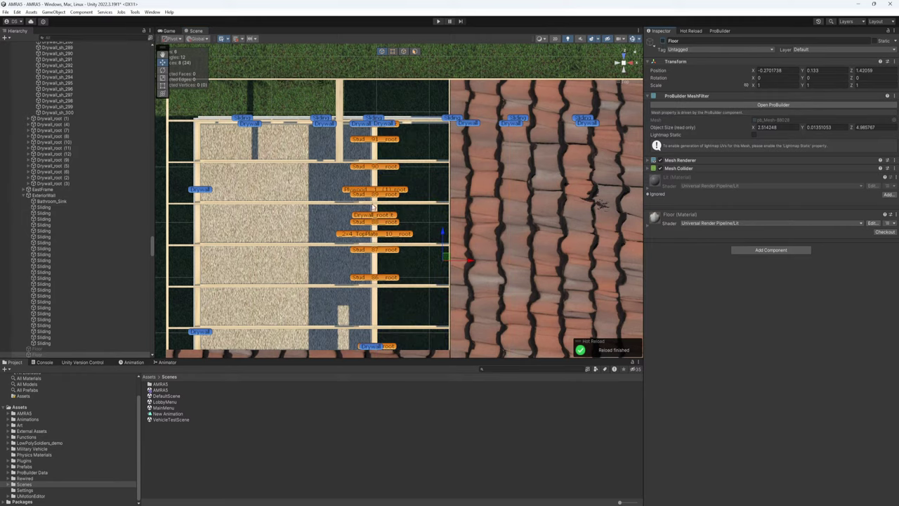
pyautogui.click(662, 41)
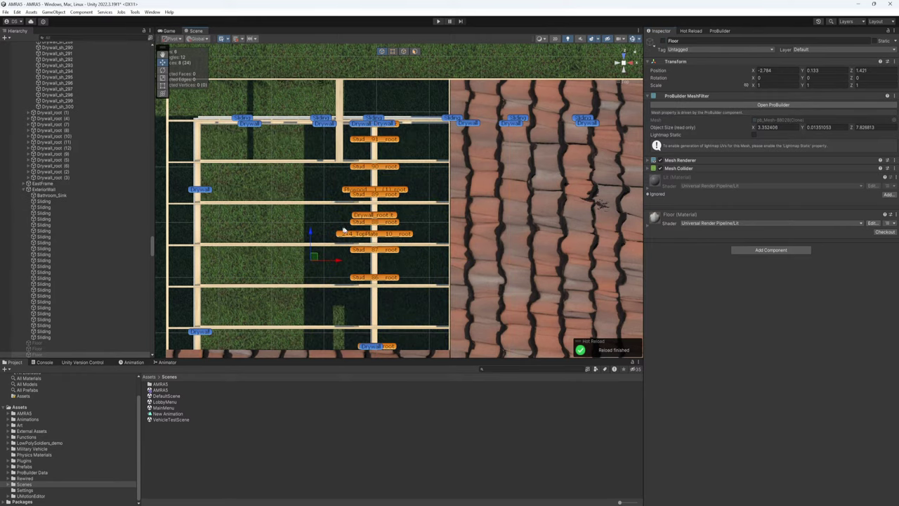
# Box-select the full length of the fractured interior wall, including its studs, drywall, plywood and top plate.
pyautogui.moveTo(420, 212); pyautogui.dragTo(441, 188)
pyautogui.moveTo(441, 188); pyautogui.dragTo(538, 163, button='right')
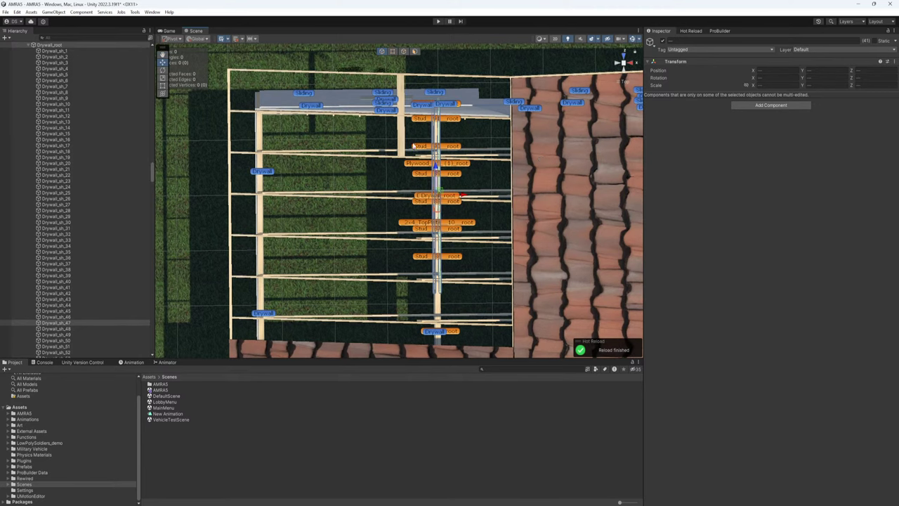
pyautogui.click(413, 134)
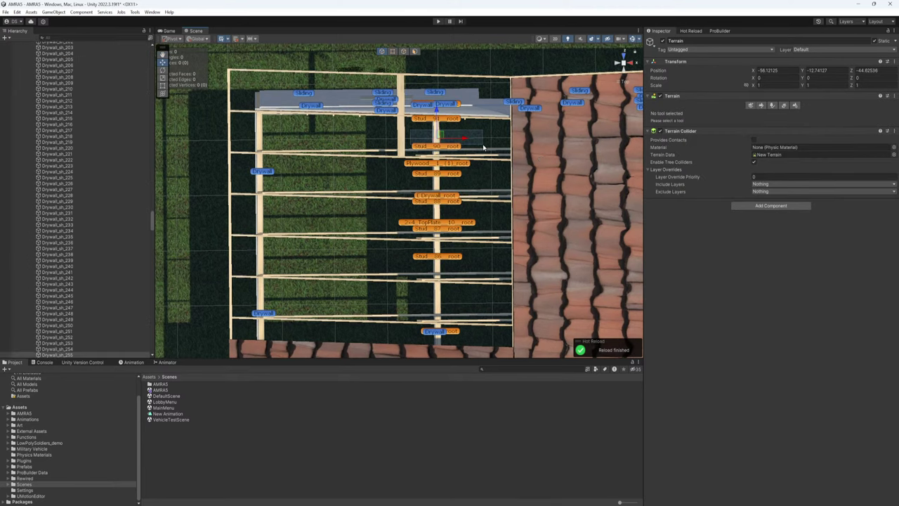
pyautogui.click(466, 313)
pyautogui.moveTo(474, 346); pyautogui.dragTo(476, 165)
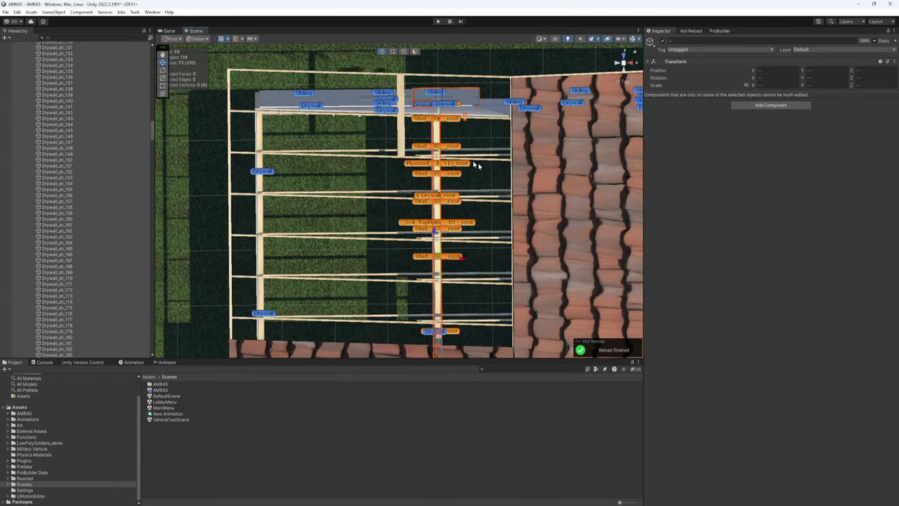
# Duplicate the selected wall pieces, move the copy onto the open grass outside the house and view it in perspective.
pyautogui.scroll(-12, 401, 182)
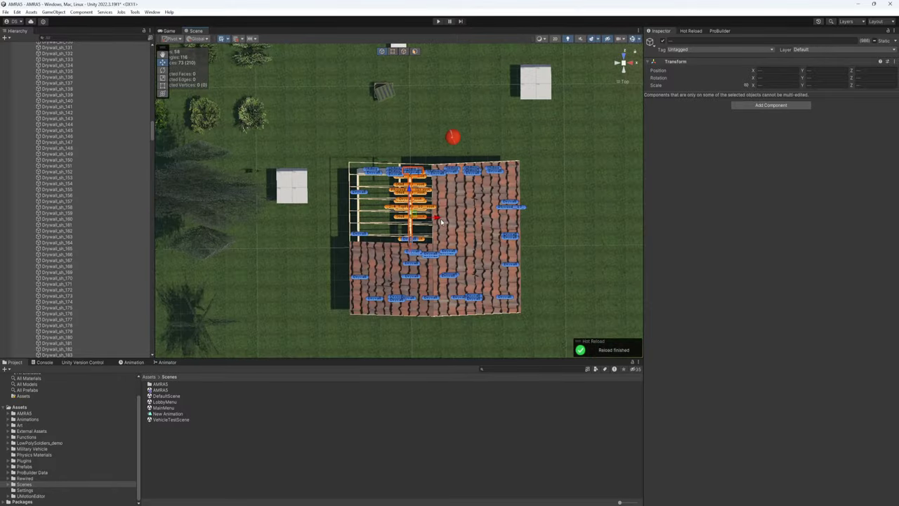
pyautogui.moveTo(416, 220); pyautogui.dragTo(597, 127)
pyautogui.keyDown('alt'); pyautogui.moveTo(366, 200); pyautogui.dragTo(552, 92); pyautogui.keyUp('alt')
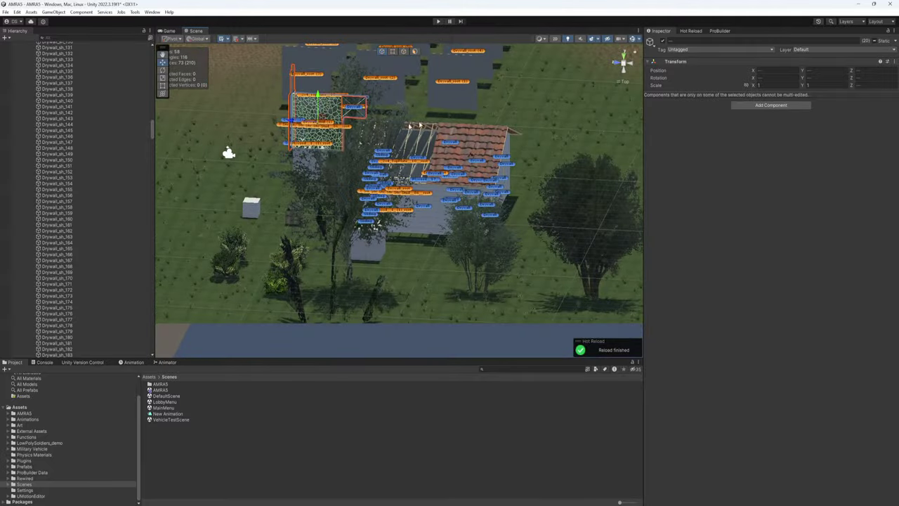
pyautogui.moveTo(351, 109); pyautogui.dragTo(462, 256, button='middle')
pyautogui.click(621, 81)
pyautogui.moveTo(467, 179); pyautogui.dragTo(478, 184, button='right')
pyautogui.press('w')
pyautogui.keyDown('alt'); pyautogui.moveTo(478, 183); pyautogui.dragTo(206, 209); pyautogui.keyUp('alt')
# Try to delete the short drywall panel at the end of the copied wall and undo the removal.
pyautogui.click(457, 299)
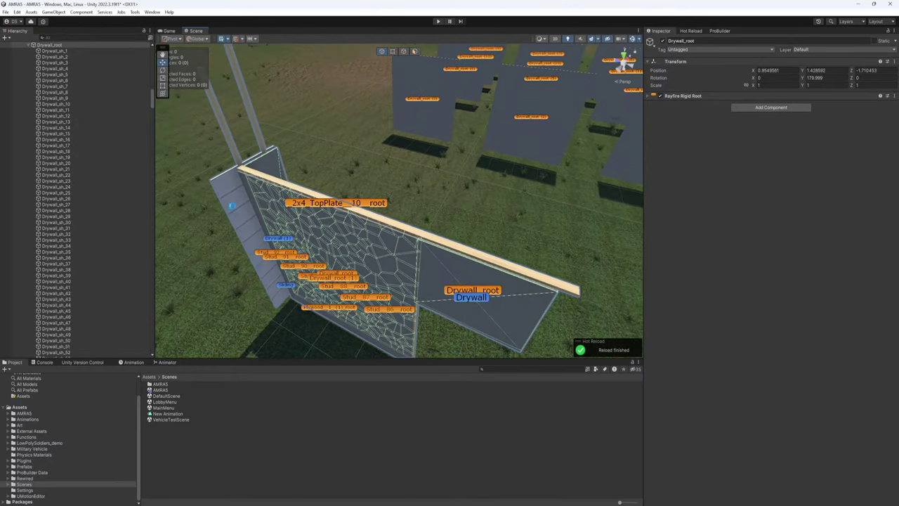
pyautogui.press('Delete')
pyautogui.hotkey('ctrl', 'z')
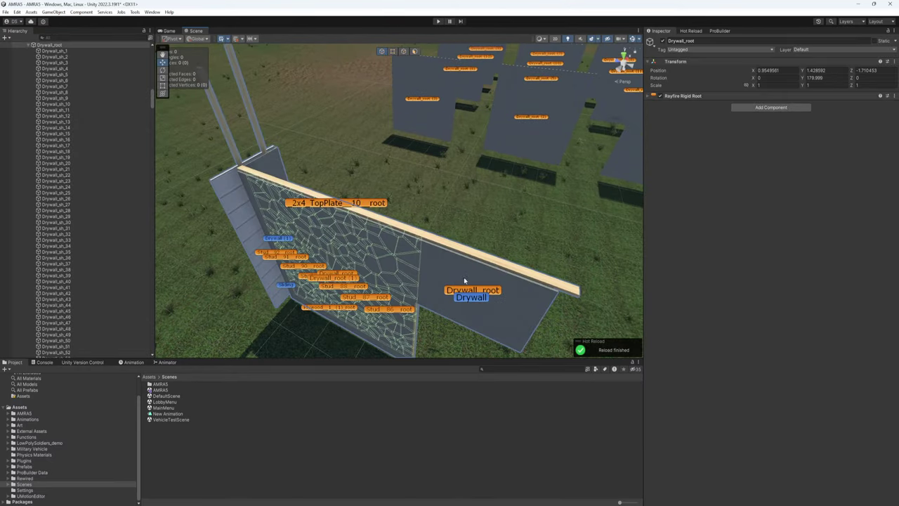
pyautogui.press('Delete')
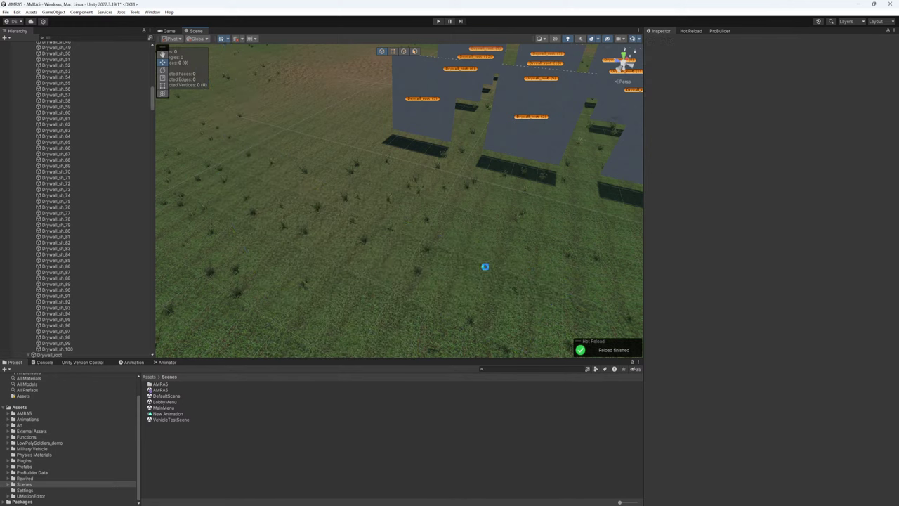
pyautogui.hotkey('ctrl', 'z')
# Reselect the copied wall's Drywall_root parent and check where it sits in the House_01 hierarchy.
pyautogui.moveTo(386, 267); pyautogui.dragTo(398, 271, button='right')
pyautogui.scroll(-5, 513, 279)
pyautogui.click(513, 279)
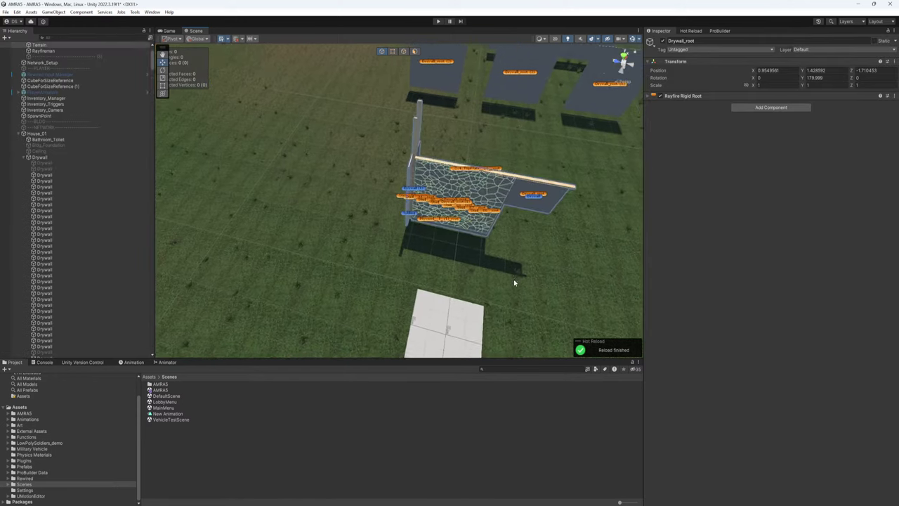
pyautogui.click(549, 209)
pyautogui.moveTo(534, 232); pyautogui.dragTo(508, 245, button='right')
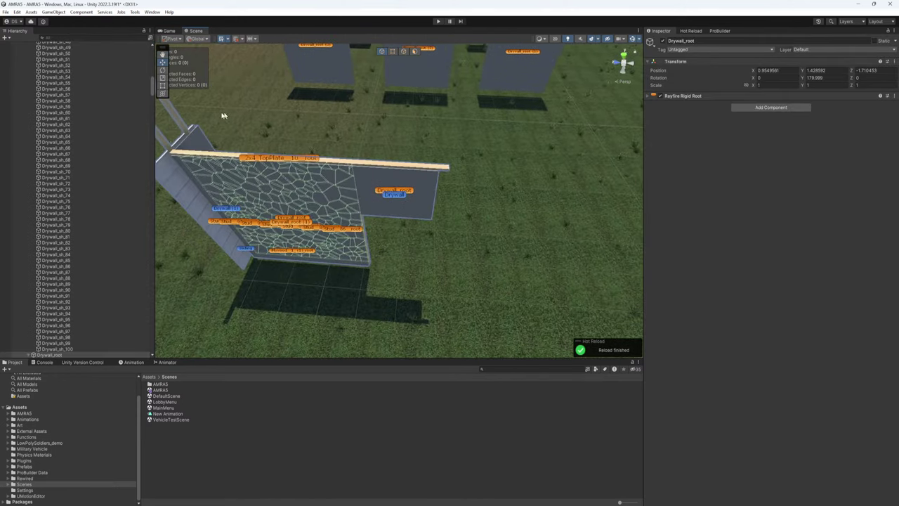
pyautogui.scroll(6, 104, 159)
pyautogui.scroll(7, 105, 159)
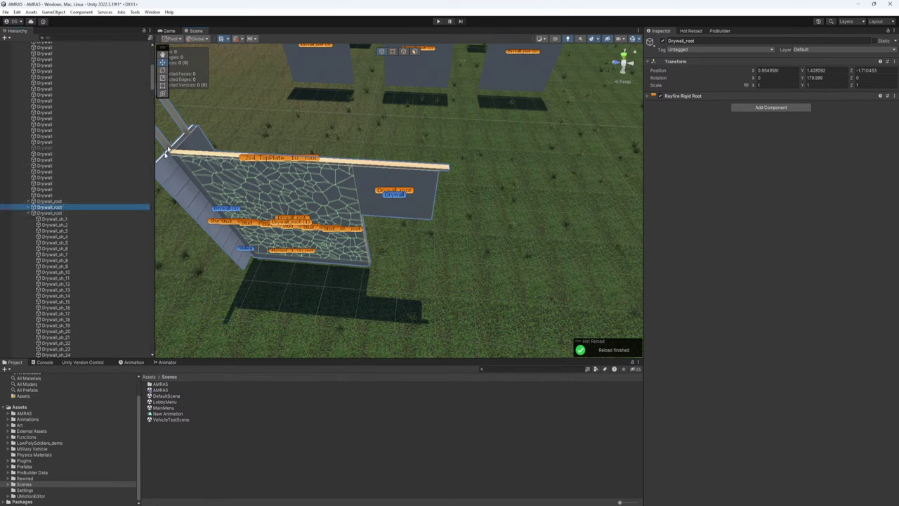
pyautogui.scroll(10, 22, 194)
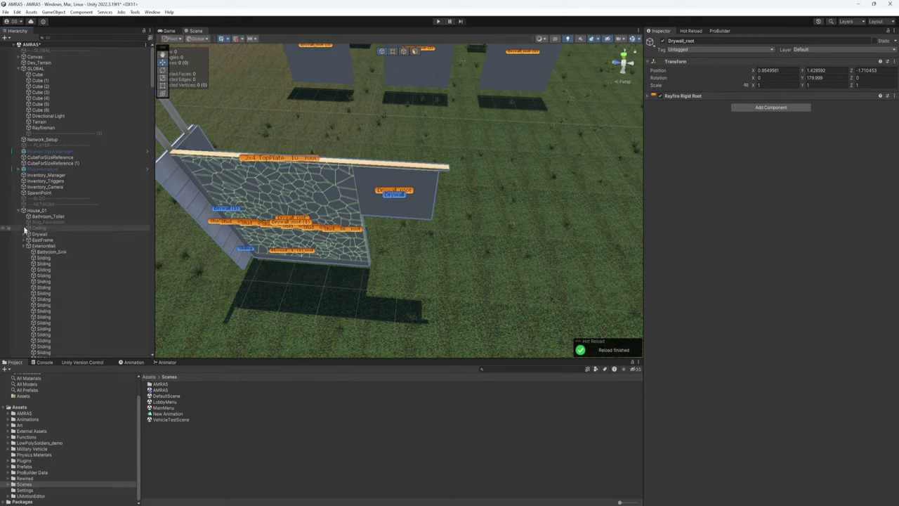
pyautogui.click(31, 211)
# Delete the short Drywall panel and its fractured Drywall_root from the end of the copied wall.
pyautogui.click(413, 255)
pyautogui.click(396, 197)
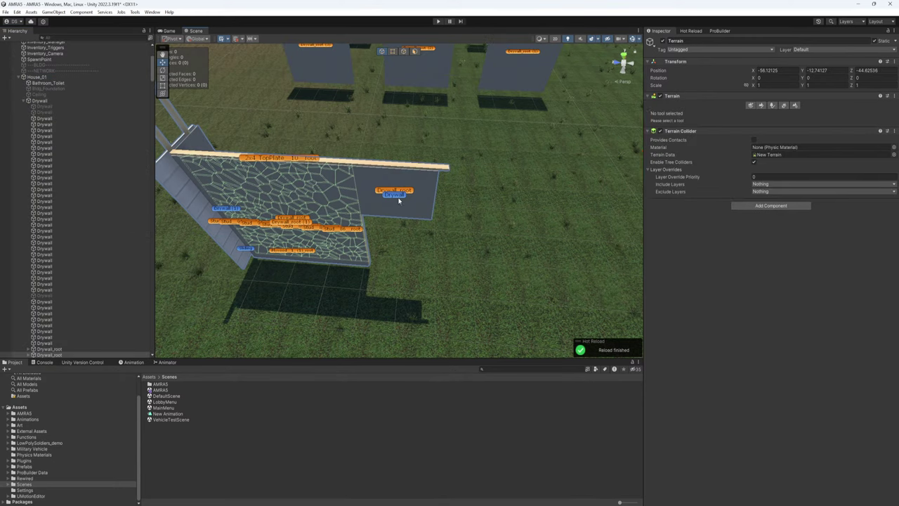
pyautogui.click(421, 73)
pyautogui.click(395, 198)
pyautogui.click(396, 197)
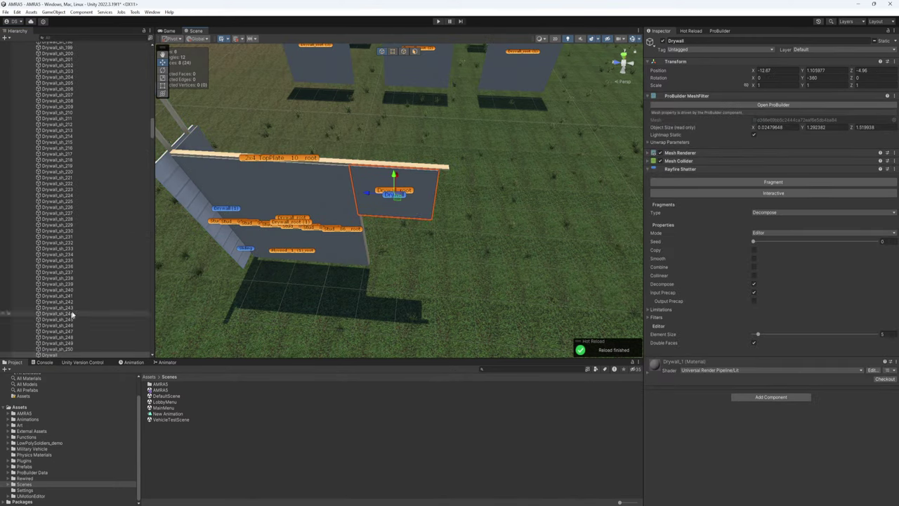
pyautogui.click(437, 191)
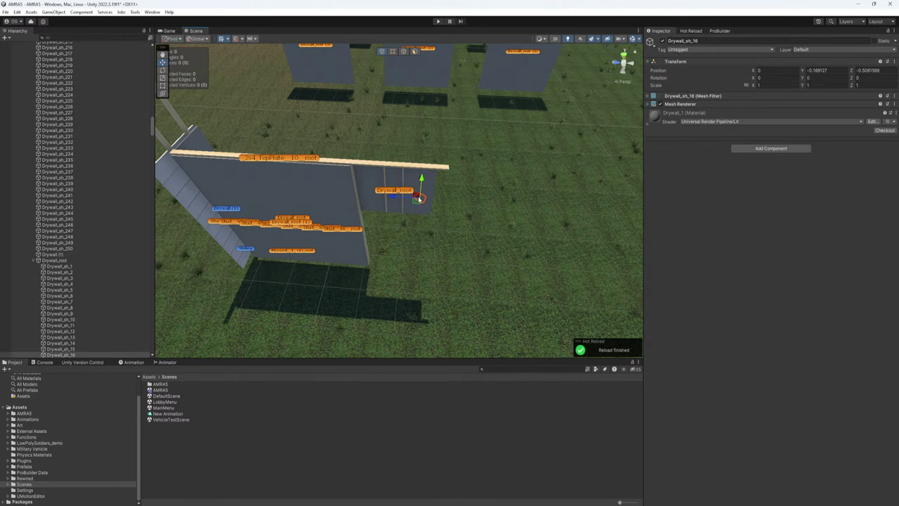
pyautogui.press('Delete')
# Delete the long 2x4 TopPlate 10 root and the two freestanding 2x4 Cripple studs from the copied wall.
pyautogui.click(423, 170)
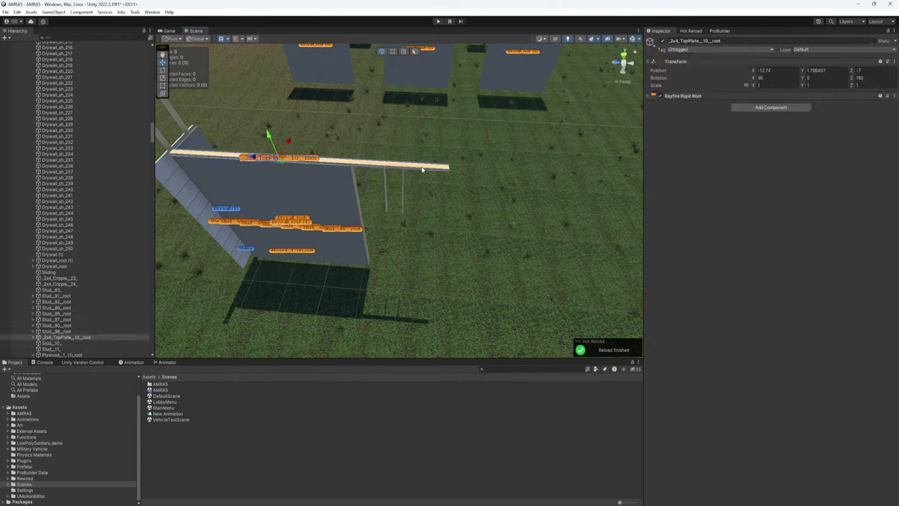
pyautogui.press('Delete')
pyautogui.click(402, 177)
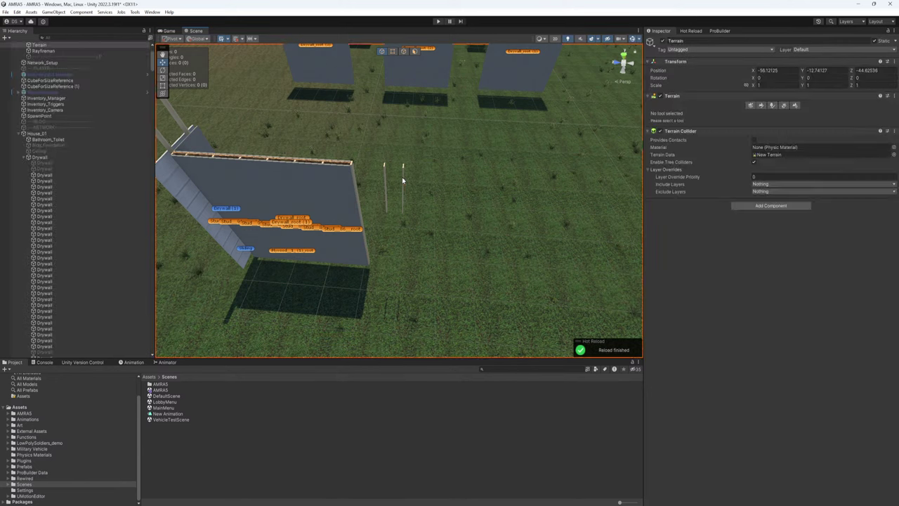
pyautogui.click(402, 177)
pyautogui.press('Delete')
pyautogui.click(386, 185)
pyautogui.click(386, 185)
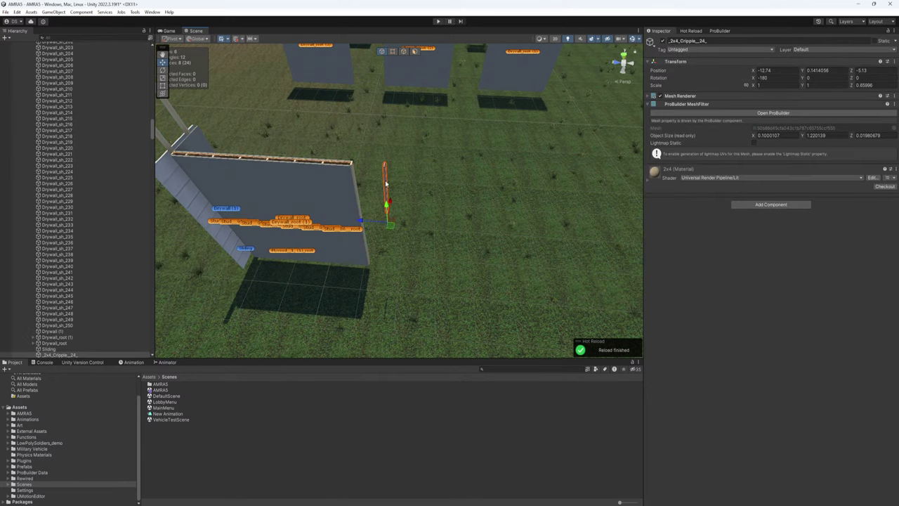
pyautogui.press('Delete')
# Delete the Sliding panel covering the outer end of the copied wall.
pyautogui.moveTo(386, 184); pyautogui.dragTo(412, 198, button='right')
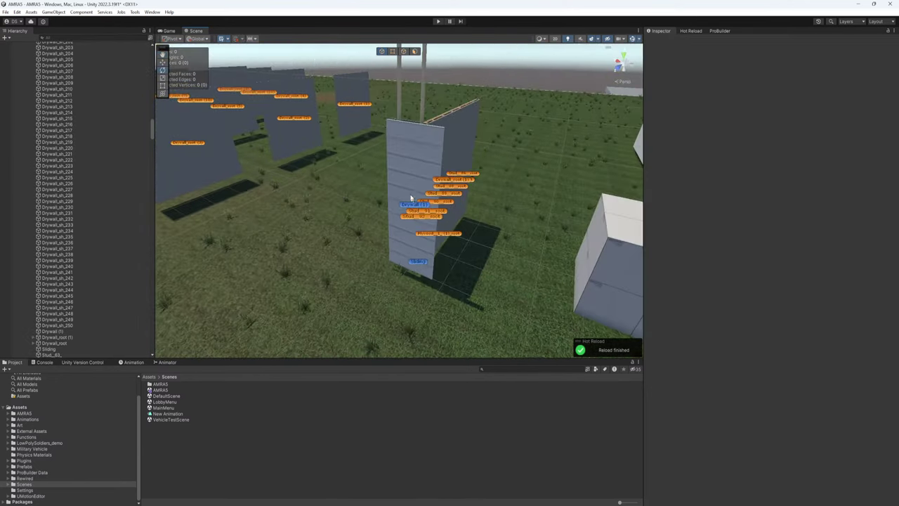
pyautogui.click(408, 175)
pyautogui.click(408, 176)
pyautogui.press('Delete')
# Delete the two tall studs, Stud_10 and Stud_11, and the perpendicular Drywall (1) panel from the copied wall's end.
pyautogui.click(423, 112)
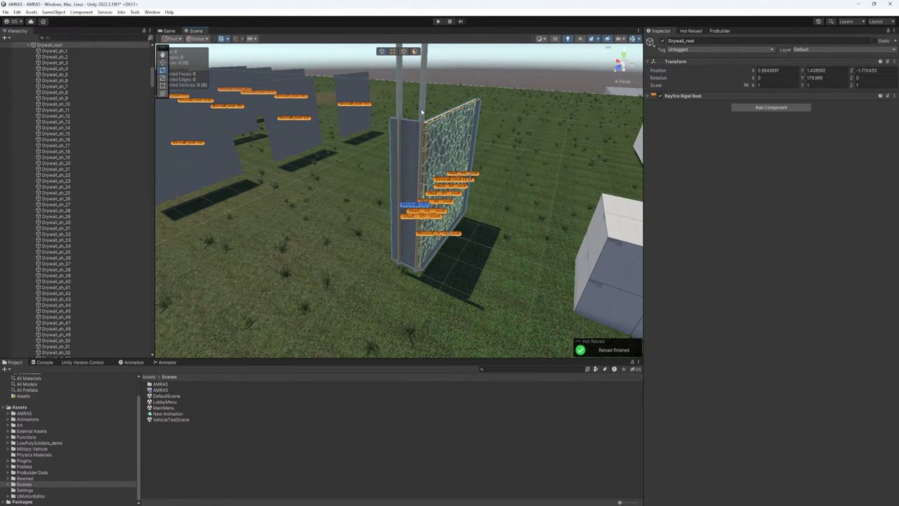
pyautogui.click(422, 112)
pyautogui.press('Delete')
pyautogui.click(401, 114)
pyautogui.click(400, 114)
pyautogui.press('Delete')
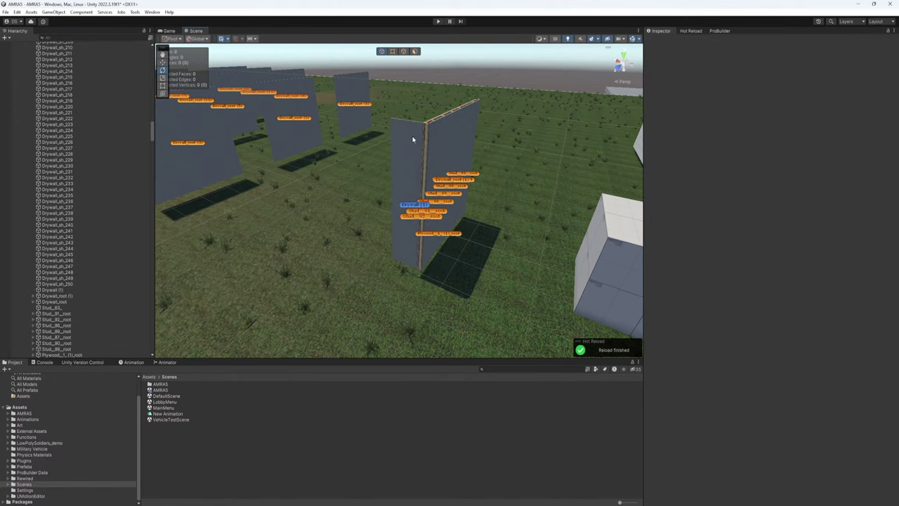
pyautogui.click(413, 139)
pyautogui.click(413, 139)
pyautogui.press('Delete')
# Take the Drywall_root holding the copied wall out of House_01 and make it a top-level scene object.
pyautogui.moveTo(416, 176); pyautogui.dragTo(303, 255, button='right')
pyautogui.click(356, 224)
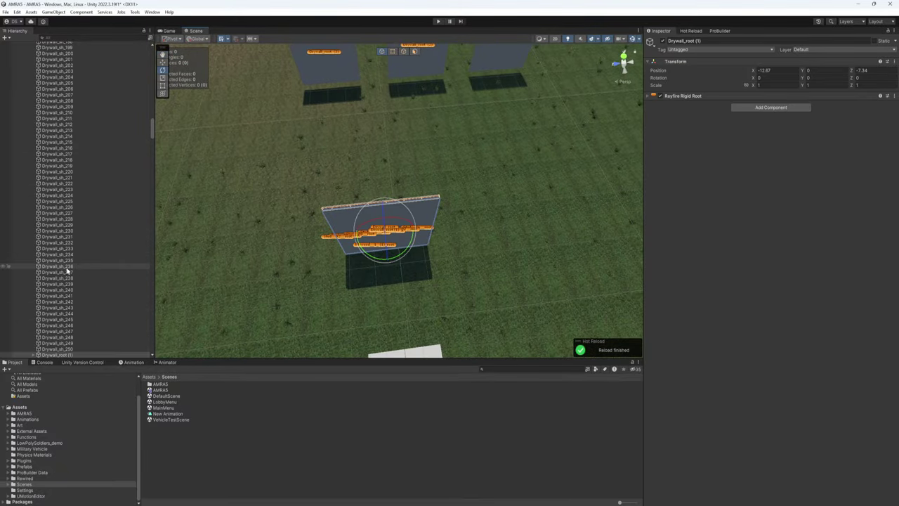
pyautogui.scroll(20, 123, 257)
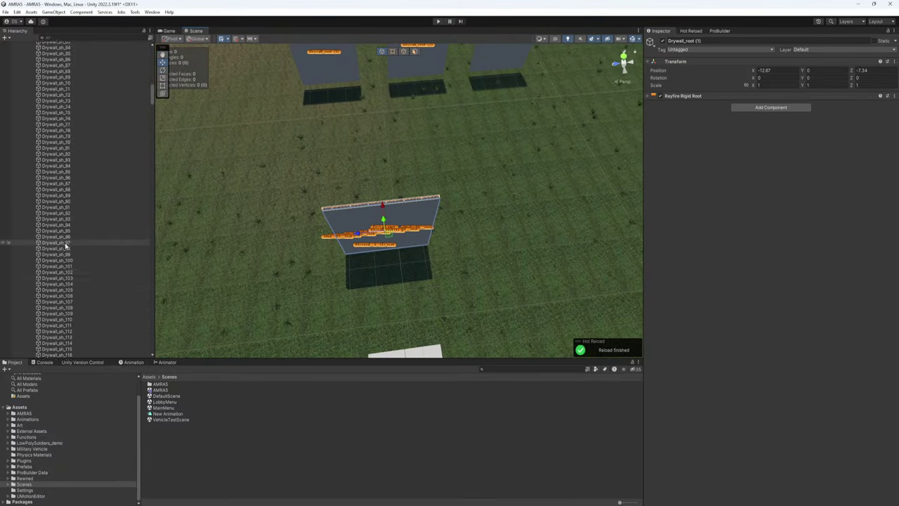
pyautogui.scroll(4, 63, 249)
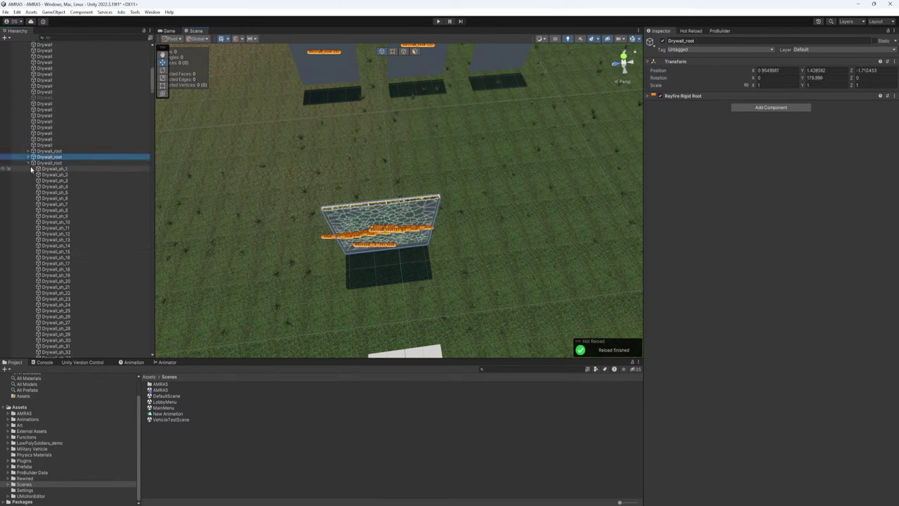
pyautogui.scroll(5, 54, 182)
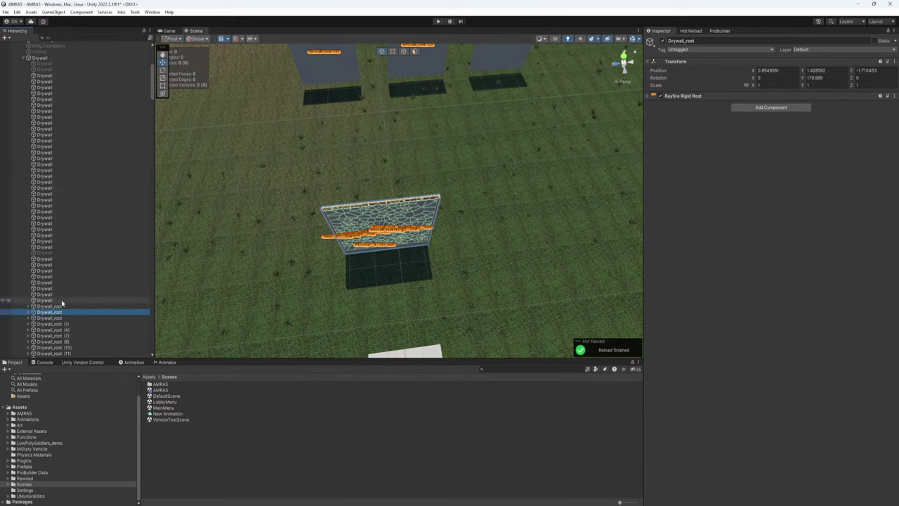
pyautogui.scroll(6, 61, 303)
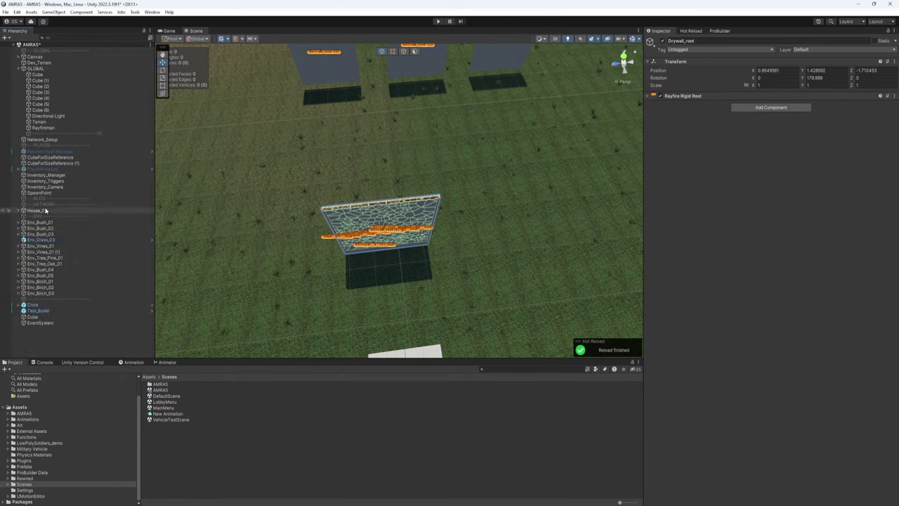
pyautogui.moveTo(44, 210); pyautogui.dragTo(49, 216)
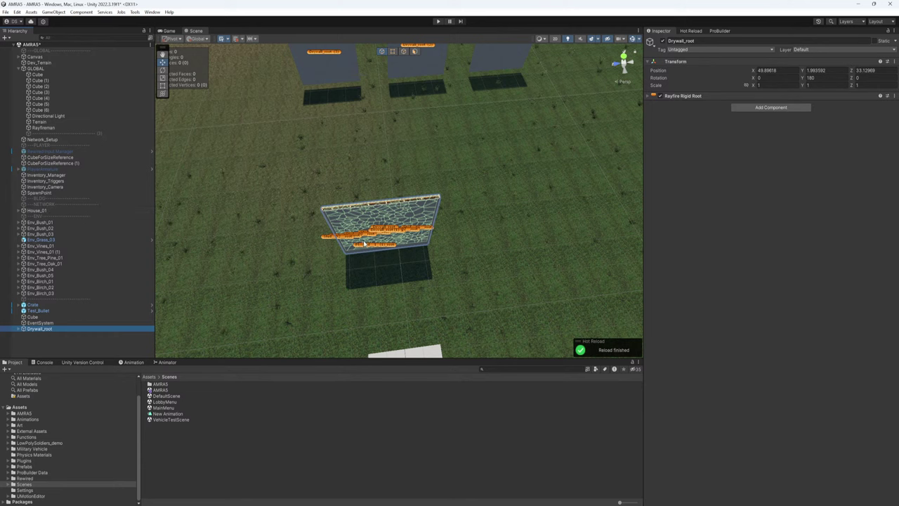
# Move the top-level Drywall_root out of the house to the open grass at about X 64.81, Z 47.67.
pyautogui.keyDown('alt'); pyautogui.moveTo(427, 152); pyautogui.dragTo(594, 133); pyautogui.keyUp('alt')
pyautogui.moveTo(398, 215); pyautogui.dragTo(318, 203, button='middle')
pyautogui.scroll(4, 425, 222)
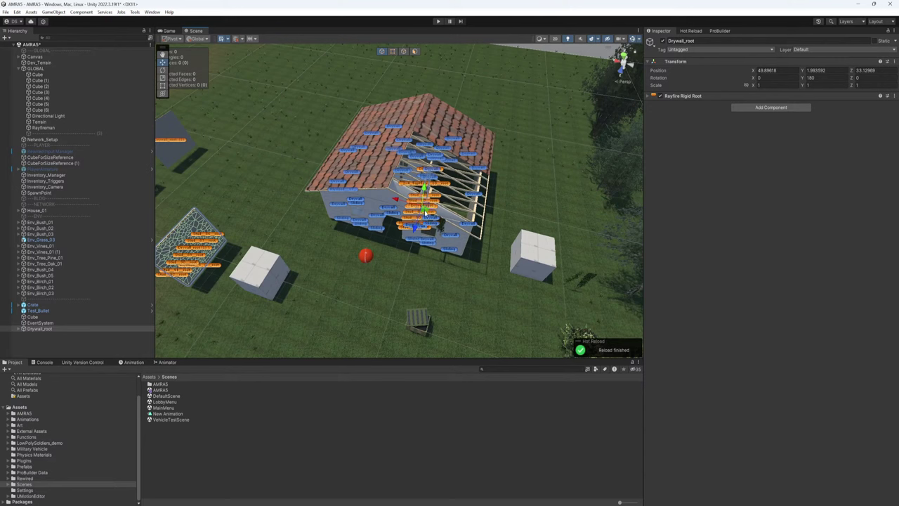
pyautogui.moveTo(425, 209); pyautogui.dragTo(340, 239)
pyautogui.moveTo(274, 242); pyautogui.dragTo(270, 239)
pyautogui.moveTo(269, 240); pyautogui.dragTo(462, 218, button='right')
pyautogui.moveTo(484, 212); pyautogui.dragTo(356, 237)
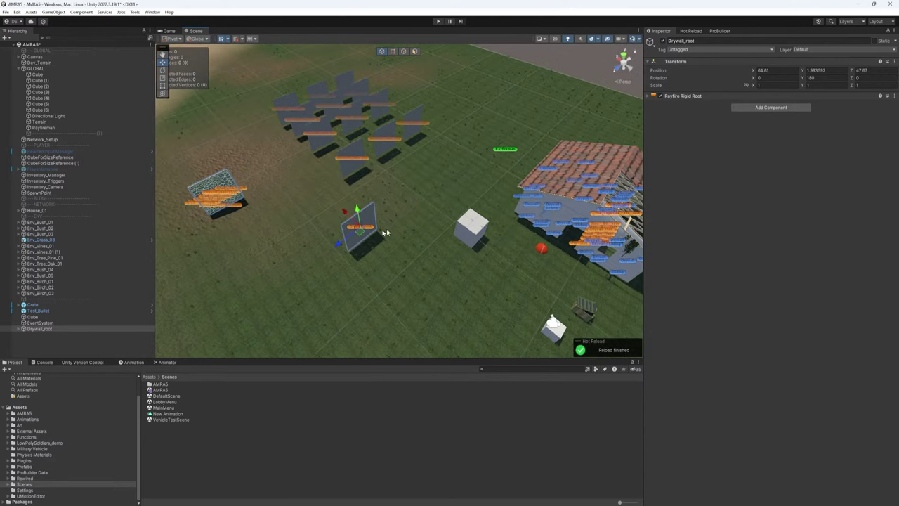
# Expand the top-level Drywall_root and examine its loose Drywall_sh shards against the wall panel on the grass.
pyautogui.click(386, 232)
pyautogui.click(369, 228)
pyautogui.click(367, 234)
pyautogui.click(364, 237)
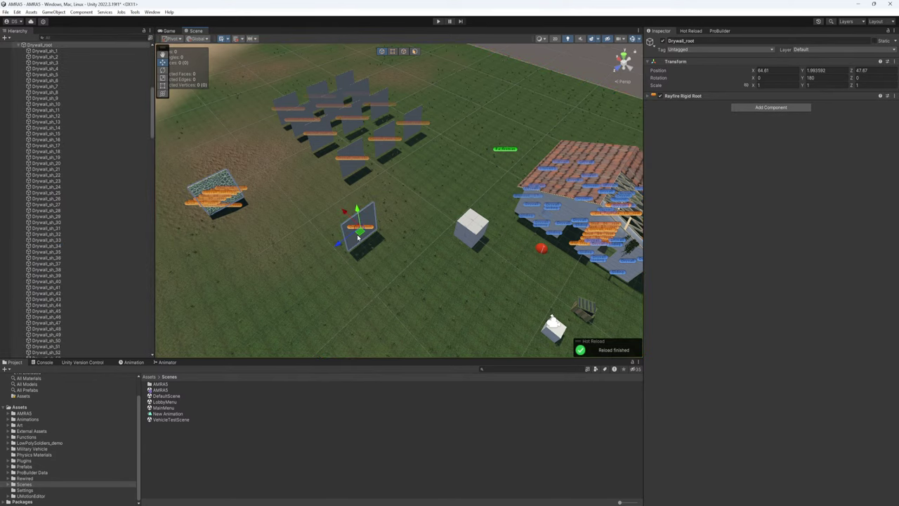
pyautogui.scroll(5, 27, 171)
pyautogui.click(18, 155)
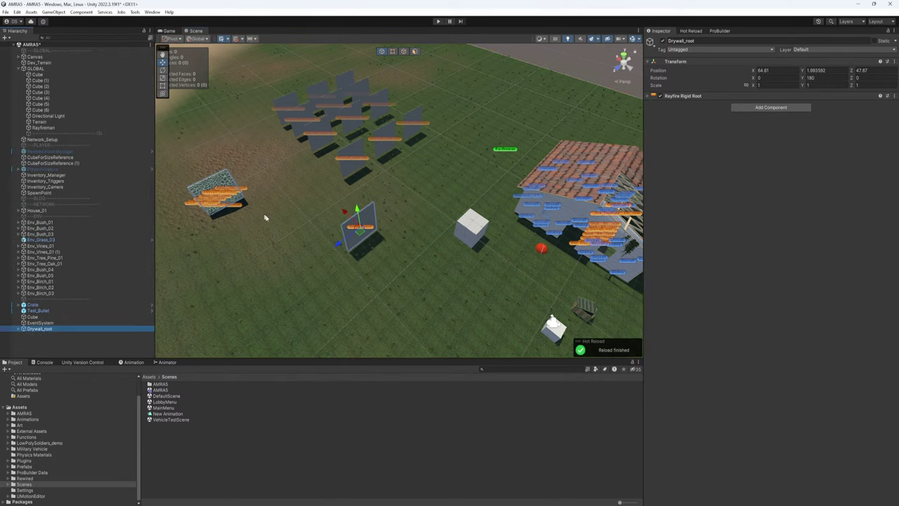
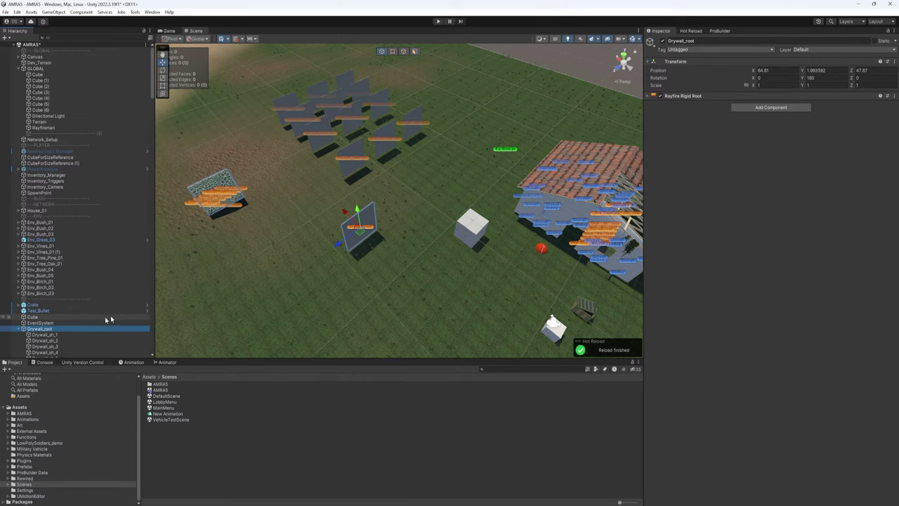
pyautogui.scroll(-6, 110, 320)
pyautogui.click(365, 250)
pyautogui.click(358, 238)
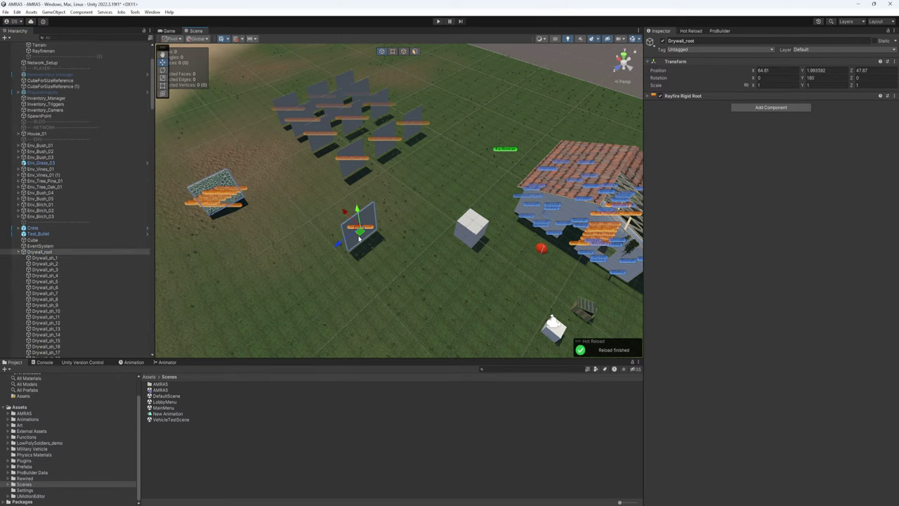
pyautogui.press('w')
pyautogui.moveTo(359, 239); pyautogui.dragTo(321, 257, button='right')
# Try deleting the single shard Drywall_sh_86 from the grass wall, and undo the deletion.
pyautogui.click(249, 241)
pyautogui.moveTo(250, 241); pyautogui.dragTo(204, 254, button='right')
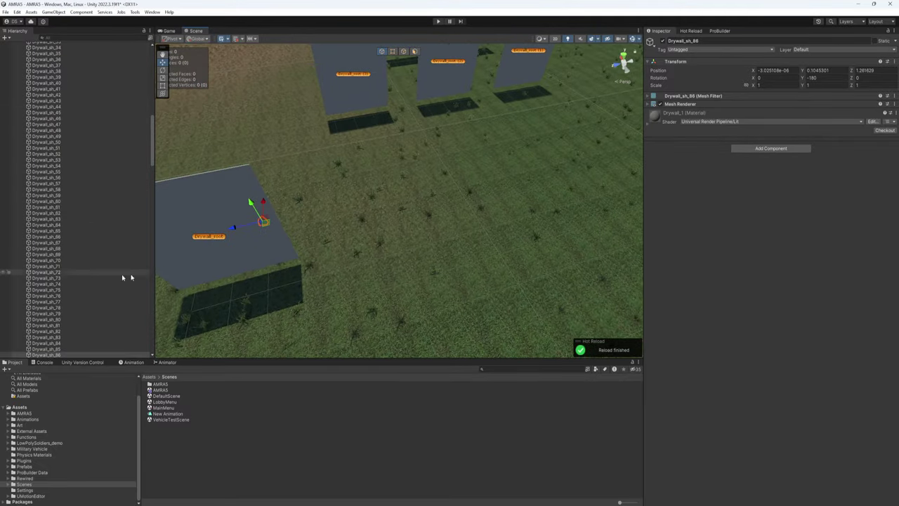
pyautogui.scroll(10, 98, 278)
pyautogui.press('s')
pyautogui.moveTo(355, 228); pyautogui.dragTo(318, 207, button='right')
pyautogui.press('Delete')
pyautogui.hotkey('ctrl', 'z')
# Pick individual shards near the upper corner of the grass wall to check which Drywall_sh entries they are.
pyautogui.press('a')
pyautogui.moveTo(325, 246); pyautogui.dragTo(384, 249, button='right')
pyautogui.press('s')
pyautogui.scroll(-7, 45, 316)
pyautogui.click(304, 237)
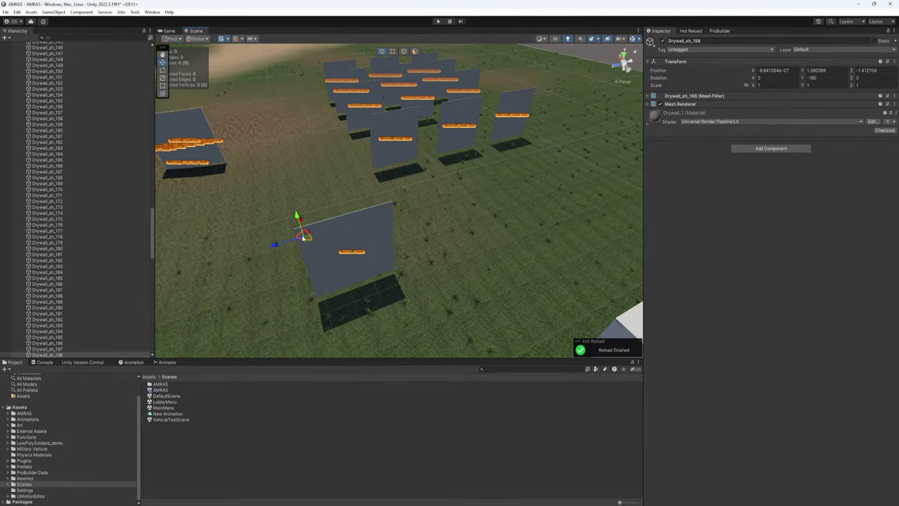
pyautogui.scroll(-3, 100, 308)
pyautogui.moveTo(257, 204); pyautogui.dragTo(457, 317)
pyautogui.click(299, 257)
pyautogui.click(301, 234)
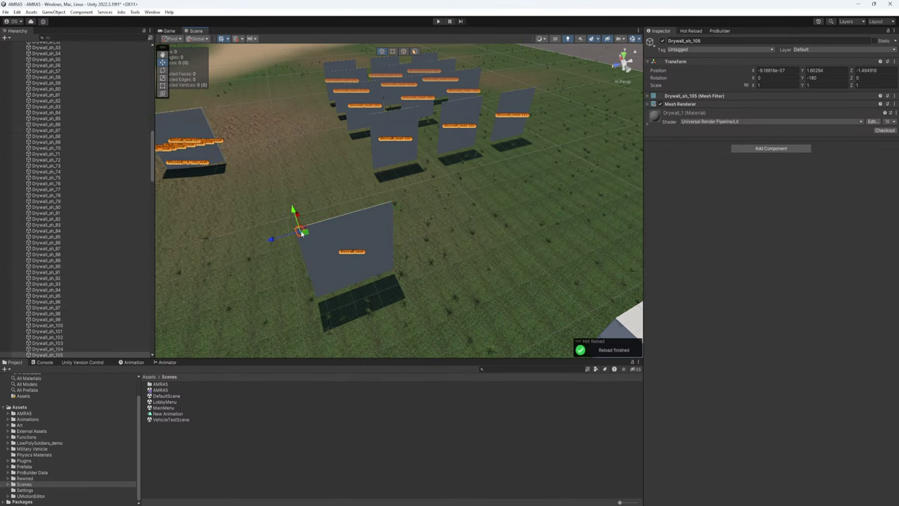
# Select the range of loose shards from Drywall_sh_105 to Drywall_sh_250 under the top-level Drywall_root.
pyautogui.keyDown('shift'); pyautogui.click(84, 191); pyautogui.keyUp('shift')
pyautogui.keyDown('shift'); pyautogui.click(82, 267); pyautogui.keyUp('shift')
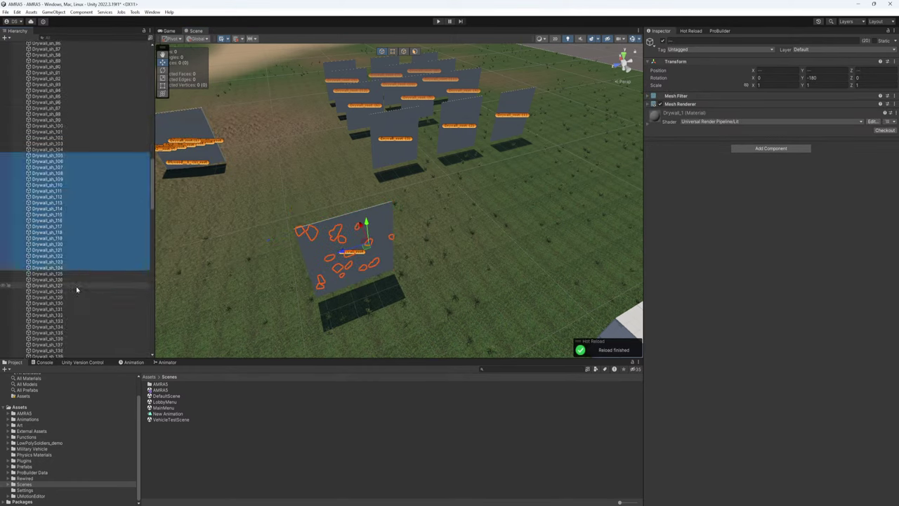
pyautogui.scroll(-15, 74, 294)
pyautogui.scroll(5, 78, 201)
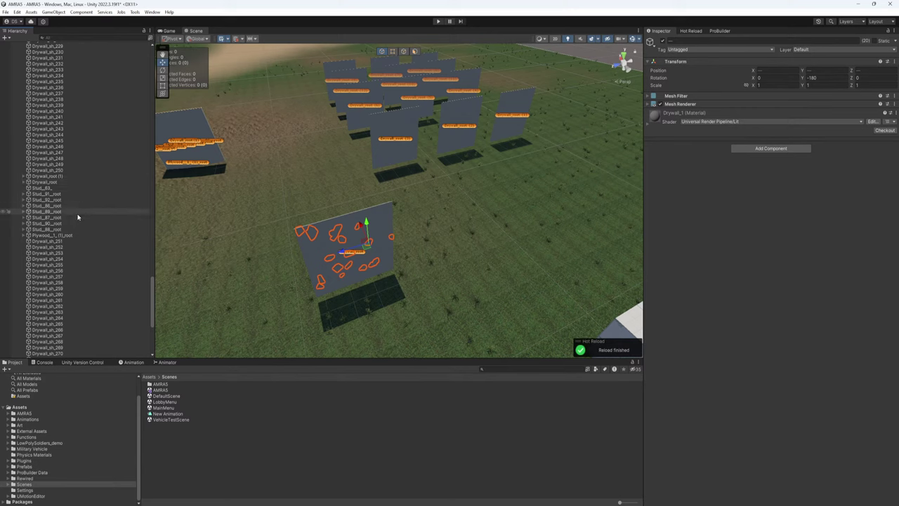
pyautogui.keyDown('shift'); pyautogui.click(75, 176); pyautogui.keyUp('shift')
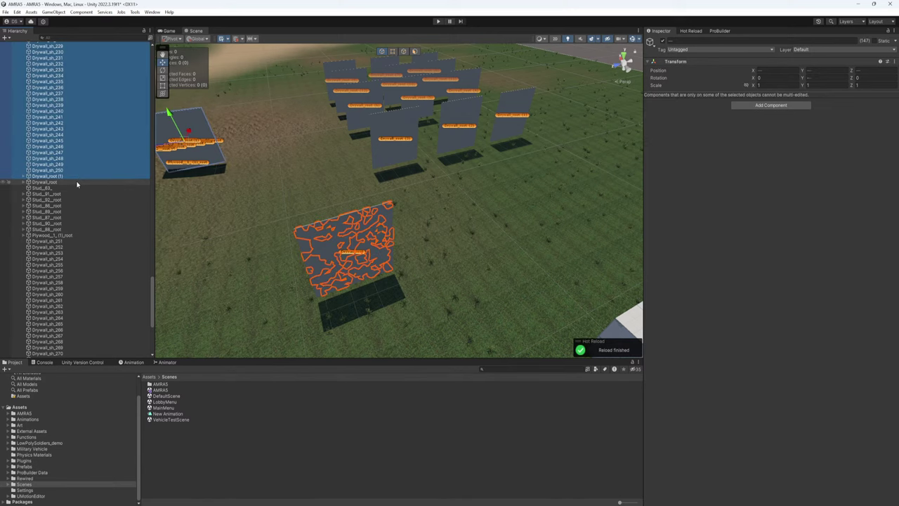
pyautogui.scroll(20, 67, 183)
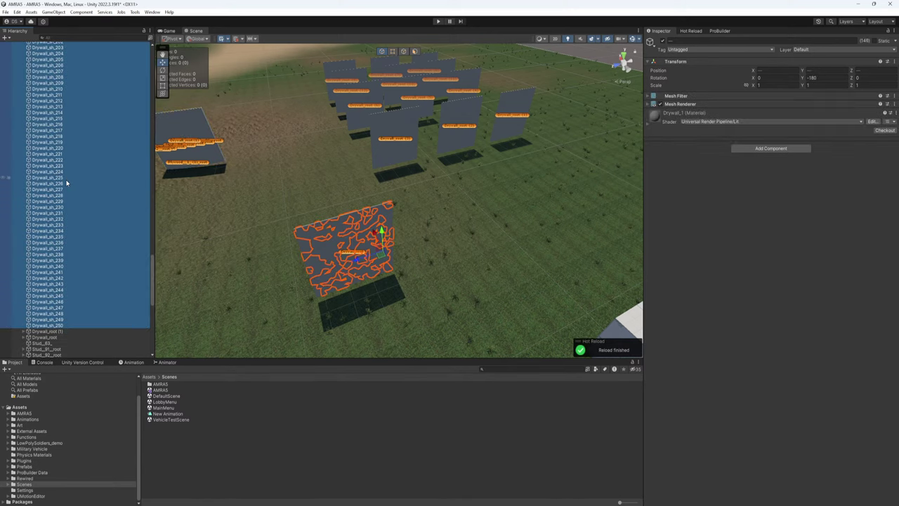
pyautogui.scroll(20, 67, 184)
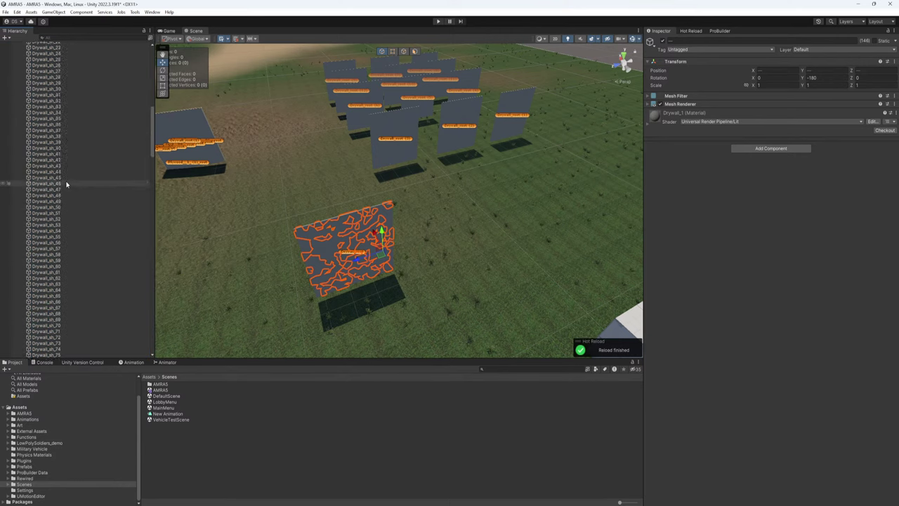
# Inspect the nested Drywall, Stud and Plywood roots under the top-level Drywall_root and locate them in the scene.
pyautogui.click(39, 245)
pyautogui.scroll(-20, 43, 257)
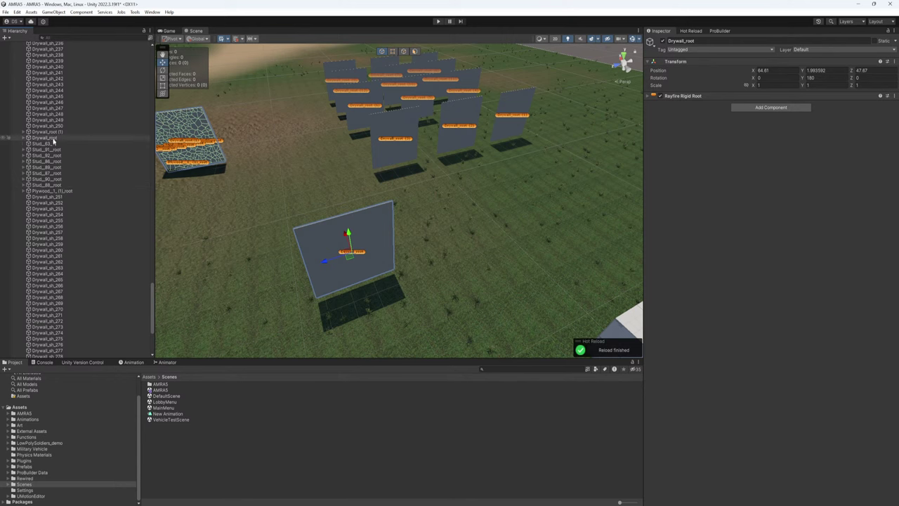
pyautogui.doubleClick(47, 132)
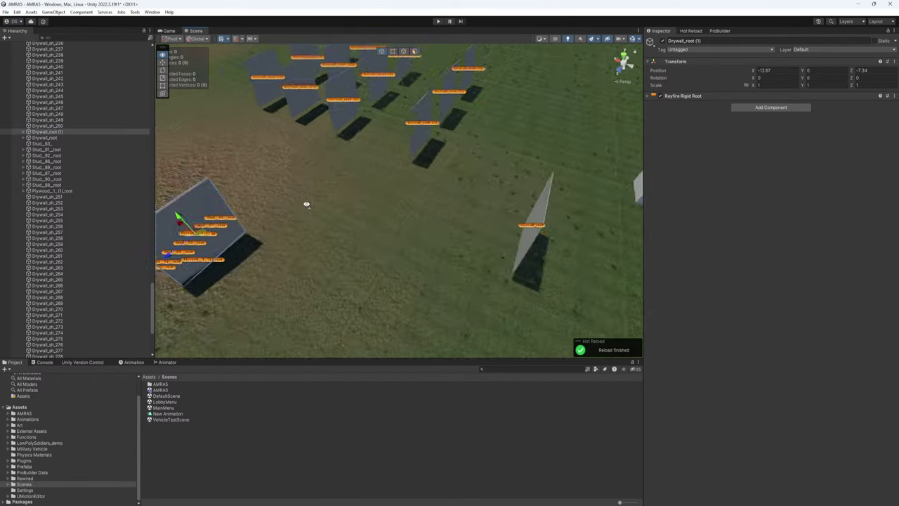
pyautogui.moveTo(318, 233); pyautogui.dragTo(290, 224)
pyautogui.hotkey('ctrl', 'z')
pyautogui.moveTo(311, 243); pyautogui.dragTo(274, 249, button='right')
pyautogui.press('d')
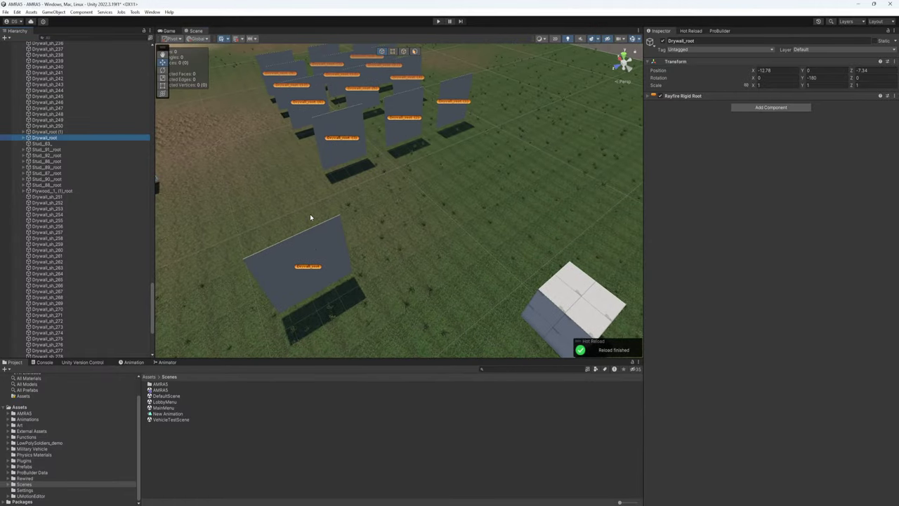
pyautogui.moveTo(311, 217); pyautogui.dragTo(232, 187, button='right')
pyautogui.click(24, 137)
pyautogui.click(61, 149)
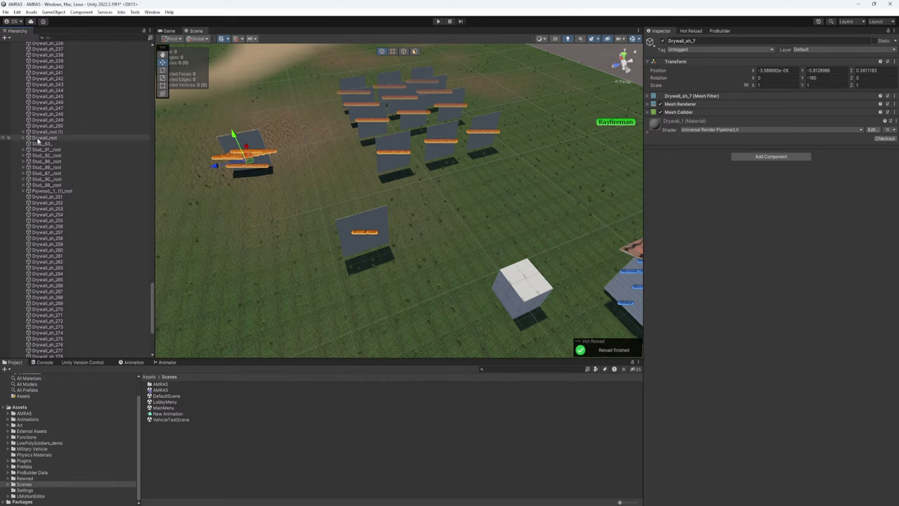
pyautogui.click(43, 144)
pyautogui.click(63, 179)
pyautogui.click(49, 197)
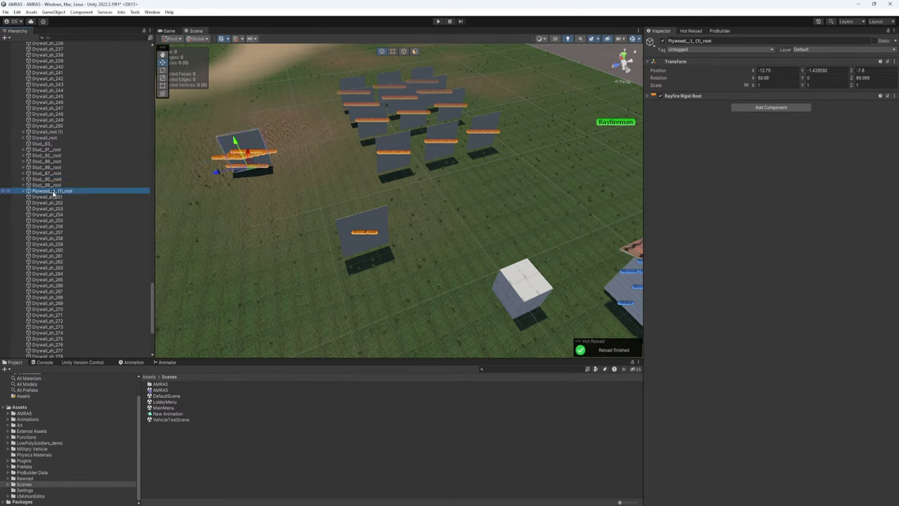
# Delete the loose shards Drywall_sh_251 to Drywall_sh_300 from the top-level Drywall_root.
pyautogui.scroll(-5, 49, 204)
pyautogui.click(45, 355)
pyautogui.click(49, 302)
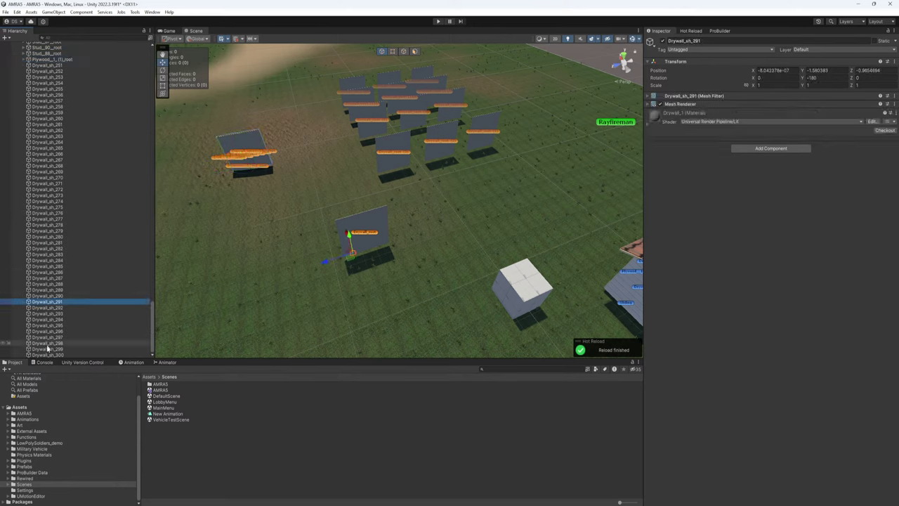
pyautogui.click(56, 355)
pyautogui.keyDown('shift'); pyautogui.click(43, 65); pyautogui.keyUp('shift')
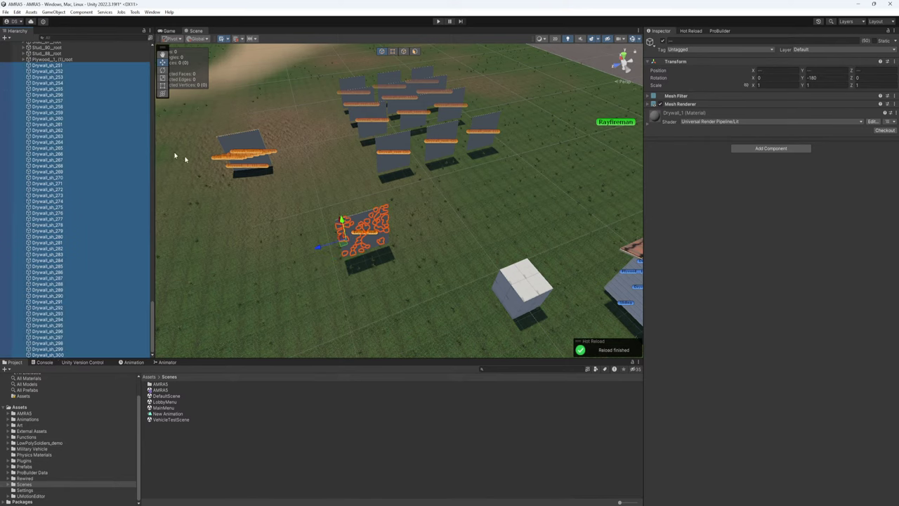
# Delete the upper part of the grass wall's remaining loose shards.
pyautogui.moveTo(310, 200); pyautogui.dragTo(398, 274)
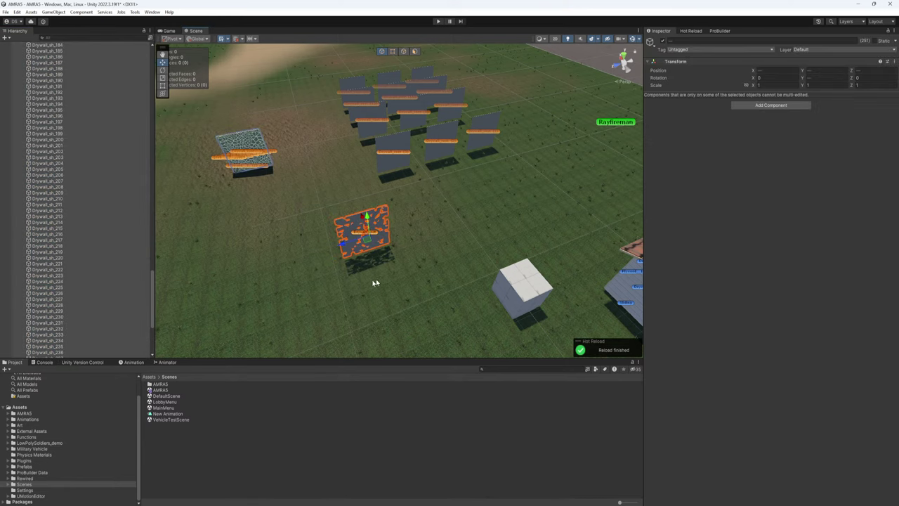
pyautogui.click(343, 235)
pyautogui.click(354, 232)
pyautogui.scroll(1, 354, 231)
pyautogui.click(340, 226)
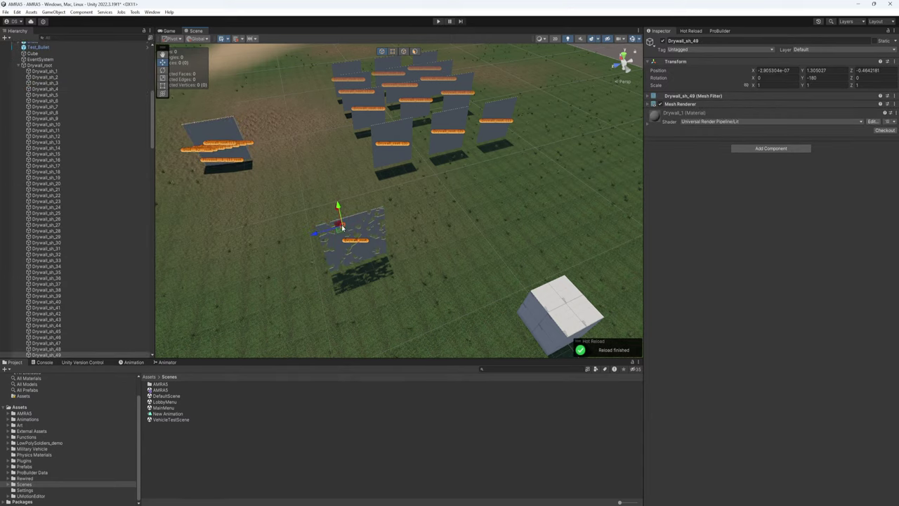
pyautogui.click(326, 262)
pyautogui.scroll(1, 326, 262)
pyautogui.moveTo(285, 213); pyautogui.dragTo(383, 239)
pyautogui.press('Delete')
# Delete all remaining loose shards of the grass wall, including Drywall_sh_245, and show the scene gizmos again.
pyautogui.moveTo(358, 203); pyautogui.dragTo(399, 281)
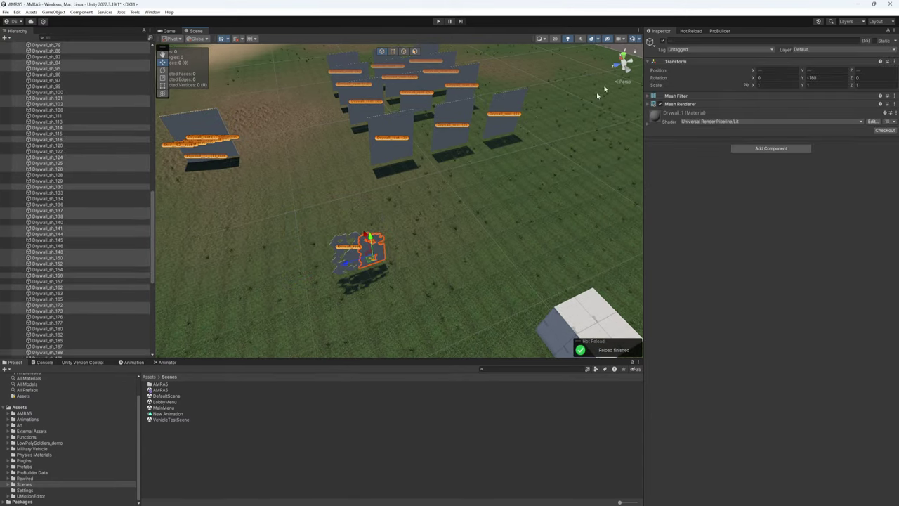
pyautogui.click(327, 257)
pyautogui.press('Delete')
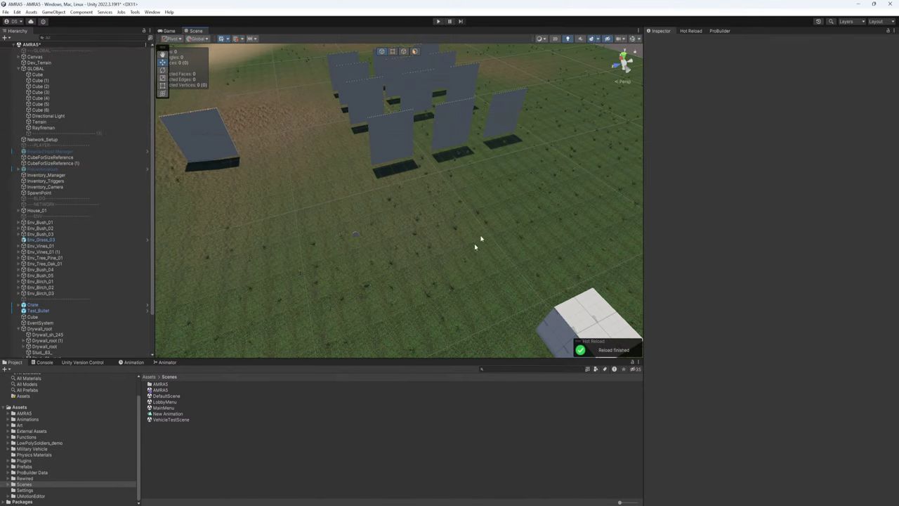
pyautogui.click(633, 39)
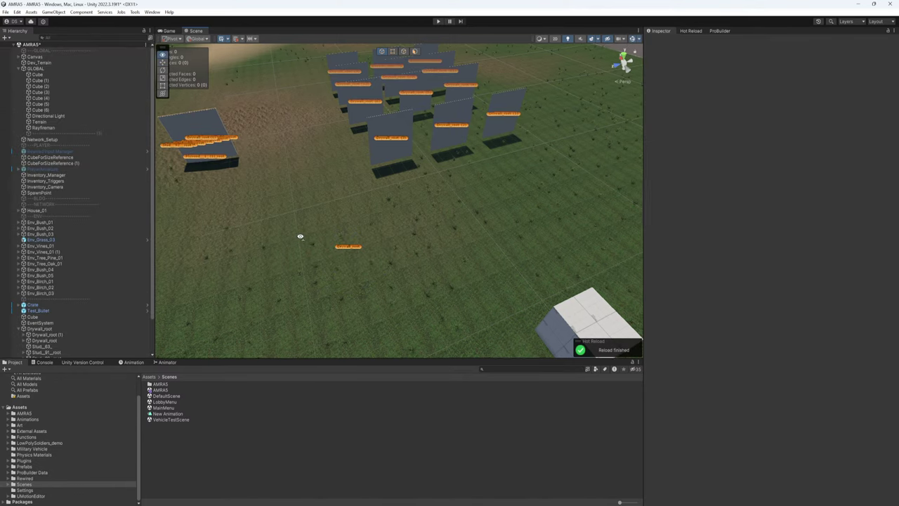
# Try deleting the top-level Drywall_root, and undo the deletion.
pyautogui.keyDown('alt'); pyautogui.moveTo(300, 237); pyautogui.dragTo(359, 249); pyautogui.keyUp('alt')
pyautogui.scroll(-3, 359, 249)
pyautogui.moveTo(452, 234); pyautogui.dragTo(506, 295)
pyautogui.moveTo(494, 268); pyautogui.dragTo(495, 268)
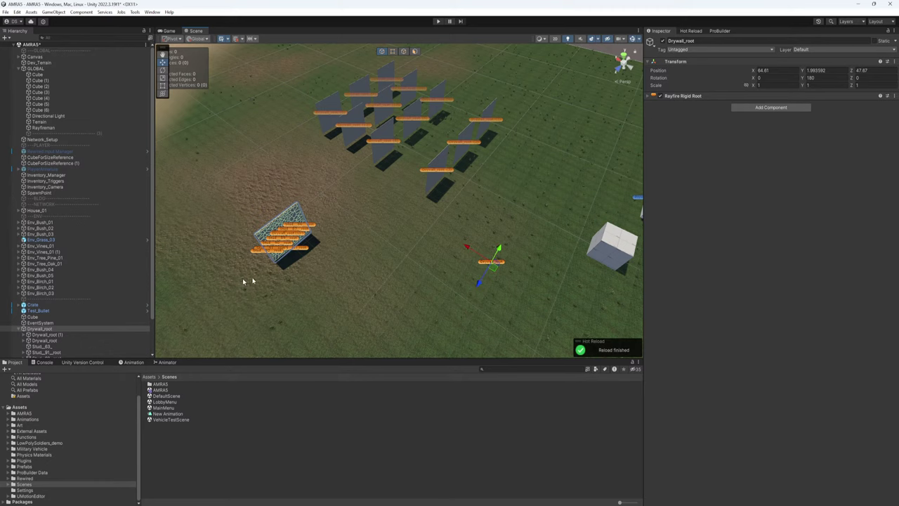
pyautogui.scroll(-3, 42, 309)
pyautogui.click(37, 290)
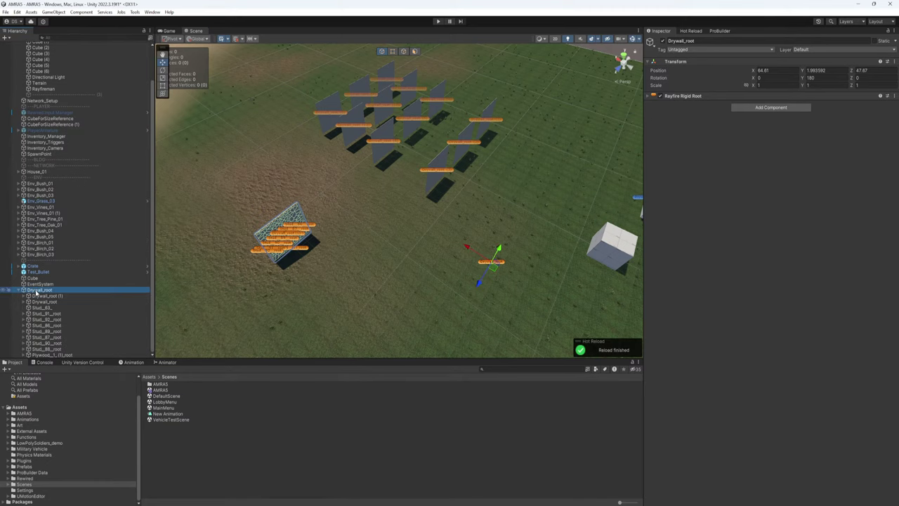
pyautogui.press('Delete')
pyautogui.hotkey('ctrl', 'z')
# Move the nested drywall, stud and plywood parts onto their Drywall_root parent, with Drywall_root (1) at X 0.12, Y 0, Z 0.16.
pyautogui.press('f')
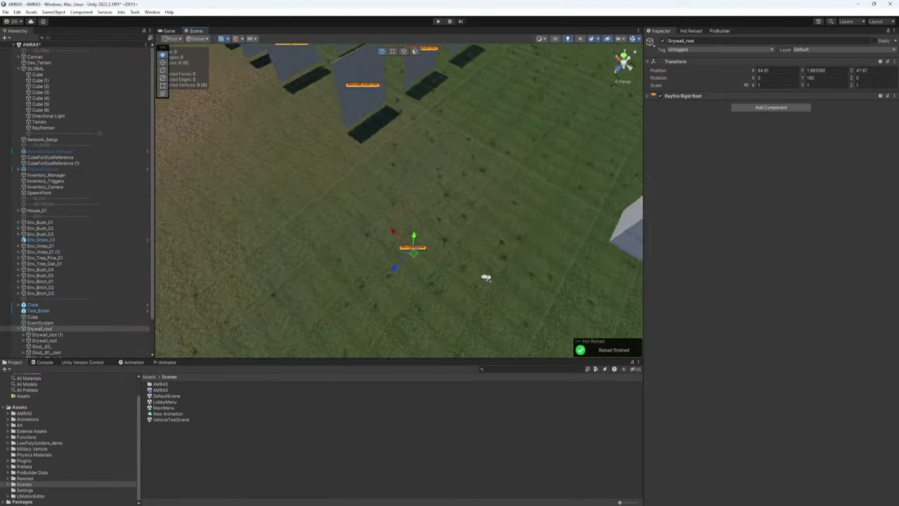
pyautogui.press('s')
pyautogui.moveTo(406, 292)
pyautogui.mouseDown(button='right')
pyautogui.moveTo(397, 283)
pyautogui.moveTo(423, 283)
pyautogui.mouseUp(button='right')
pyautogui.moveTo(391, 266)
pyautogui.mouseDown()
pyautogui.moveTo(239, 156)
pyautogui.moveTo(392, 266)
pyautogui.mouseUp()
pyautogui.moveTo(305, 223); pyautogui.dragTo(498, 227)
pyautogui.press('f')
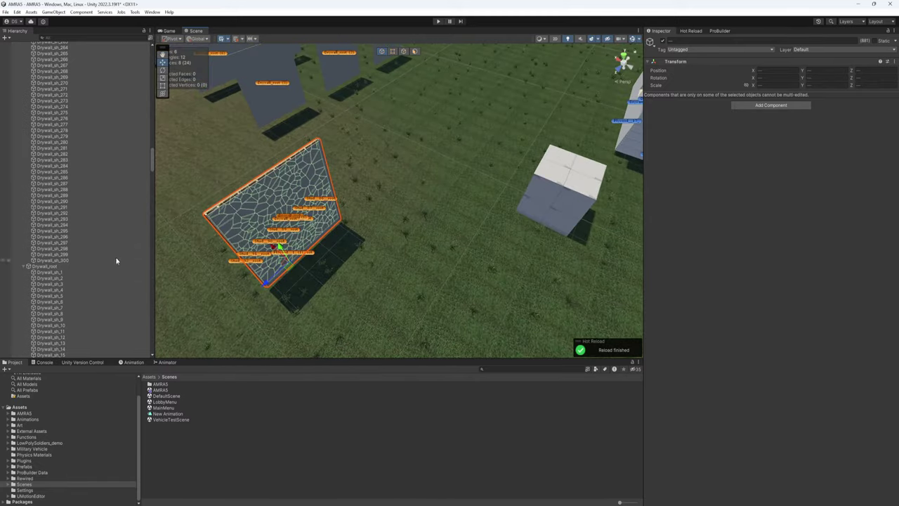
# Collapse the expanded drywall and stud roots nested under the top-level Drywall_root in the hierarchy.
pyautogui.scroll(-4, 115, 256)
pyautogui.scroll(15, 38, 208)
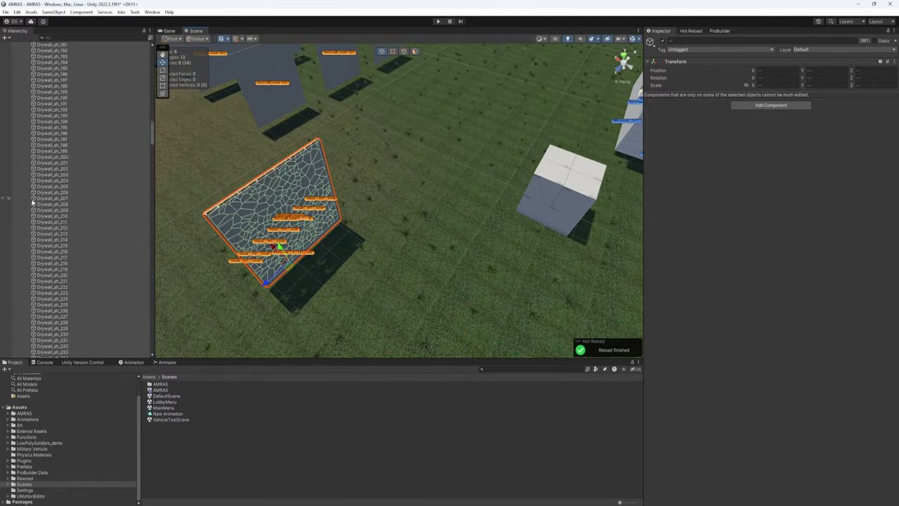
pyautogui.scroll(7, 33, 202)
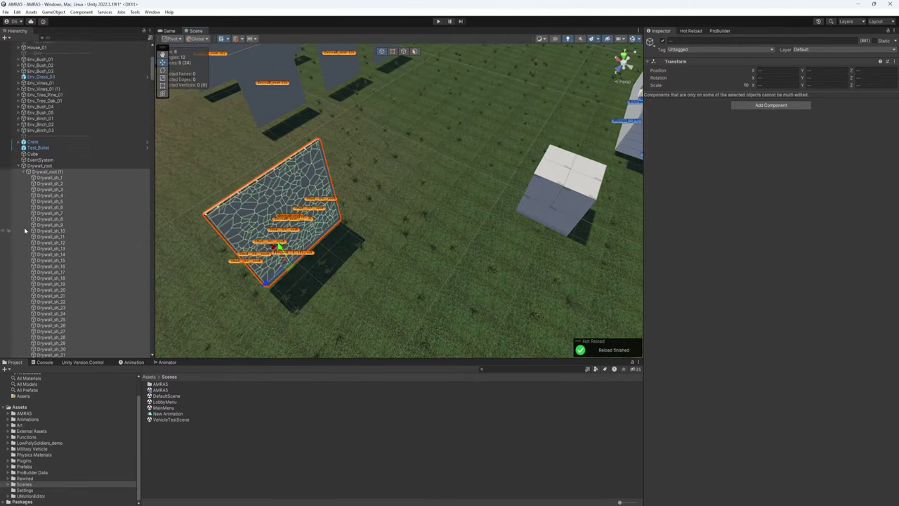
pyautogui.click(28, 188)
pyautogui.click(25, 194)
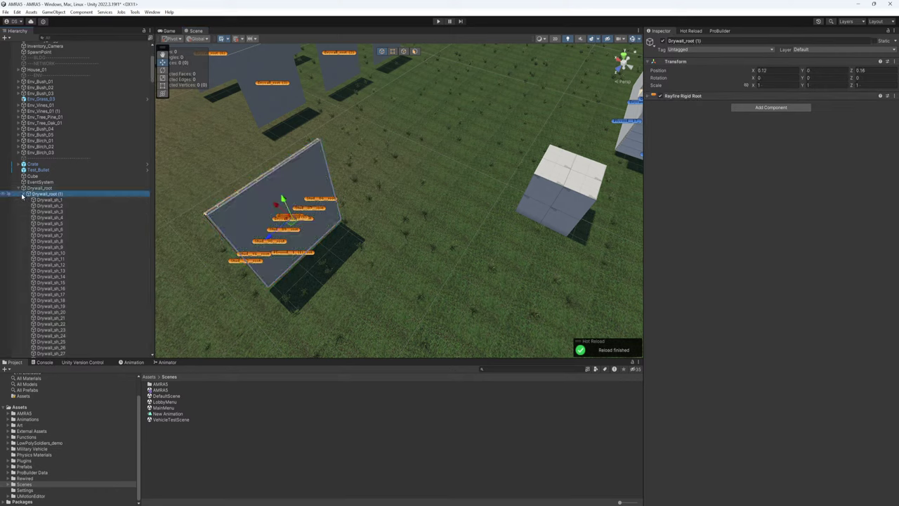
pyautogui.click(25, 200)
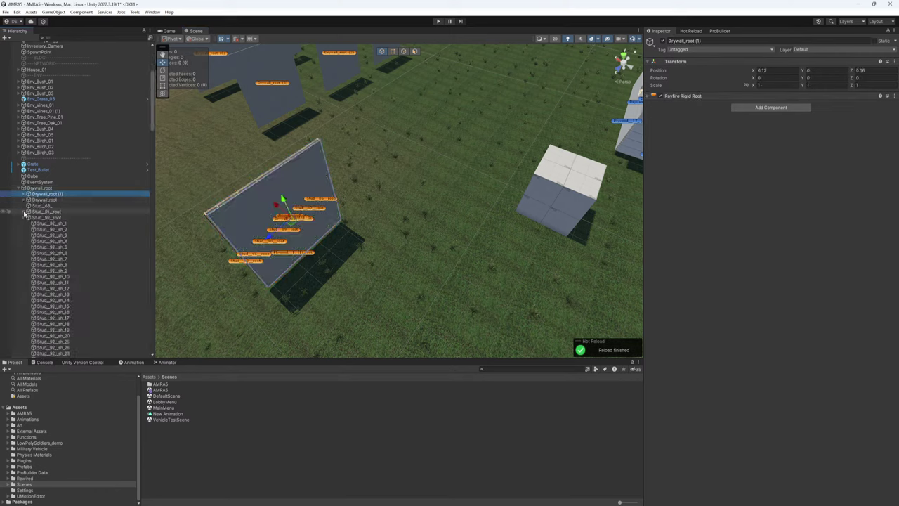
pyautogui.click(25, 223)
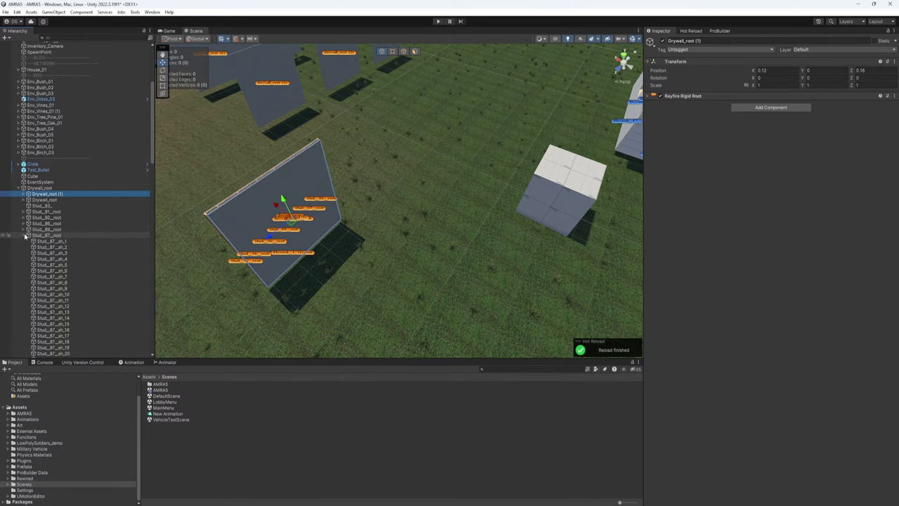
pyautogui.click(24, 241)
# Check several shards of Stud__88__root and collapse the remaining expanded stud and plywood roots in the hierarchy.
pyautogui.click(40, 253)
pyautogui.click(45, 248)
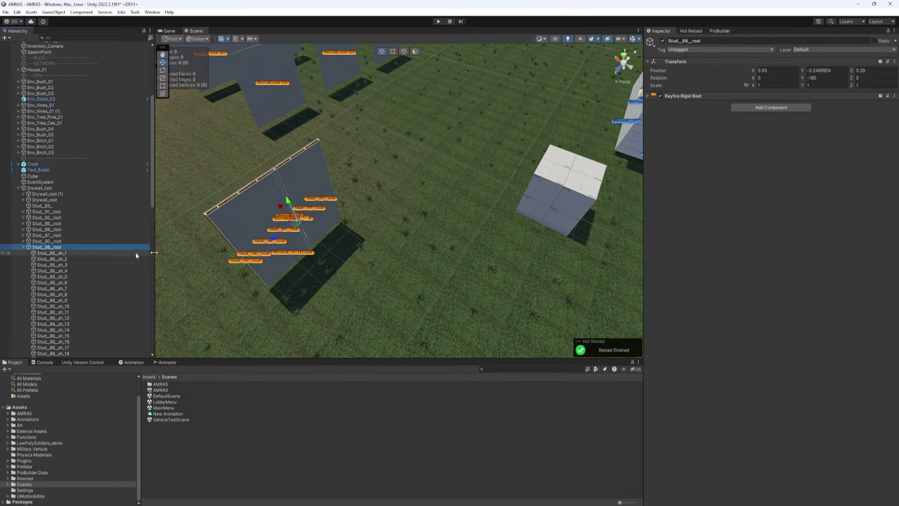
pyautogui.moveTo(270, 237); pyautogui.dragTo(280, 213, button='right')
pyautogui.click(46, 255)
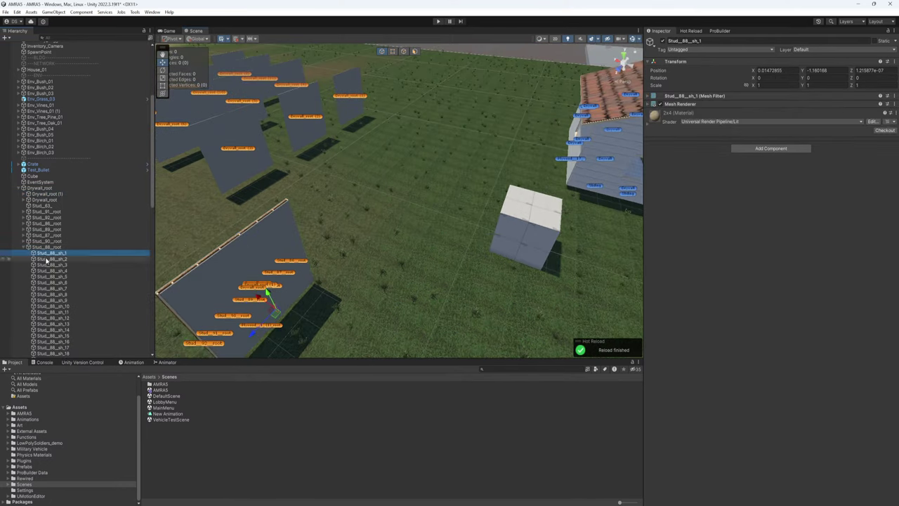
pyautogui.click(53, 277)
pyautogui.click(56, 295)
pyautogui.click(24, 248)
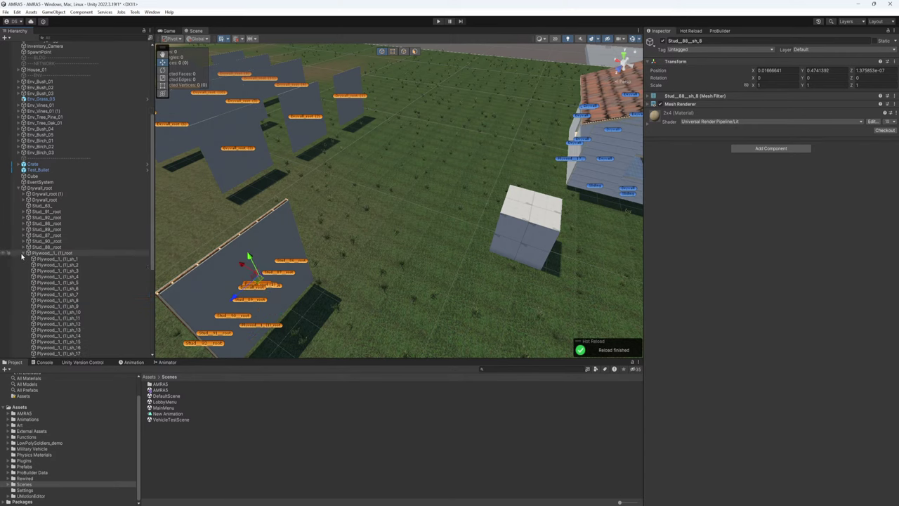
pyautogui.click(24, 254)
# Shift the wall's Plywood__1_ (1)_root along X to 0.066 so the plywood sits between the two drywall sheets.
pyautogui.click(51, 354)
pyautogui.press('w')
pyautogui.moveTo(275, 289); pyautogui.dragTo(309, 305, button='right')
pyautogui.press('s')
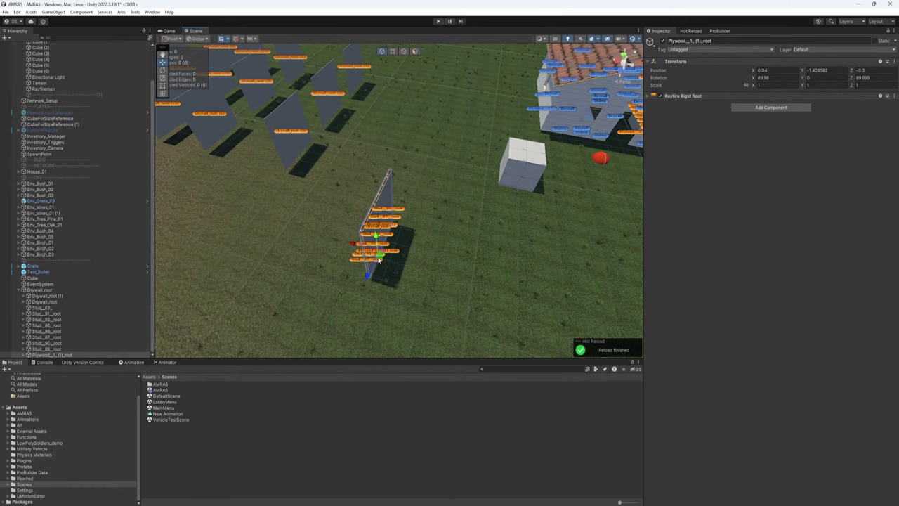
pyautogui.moveTo(378, 260); pyautogui.dragTo(412, 267)
pyautogui.press('w')
pyautogui.moveTo(327, 262); pyautogui.dragTo(368, 299, button='right')
pyautogui.press('s')
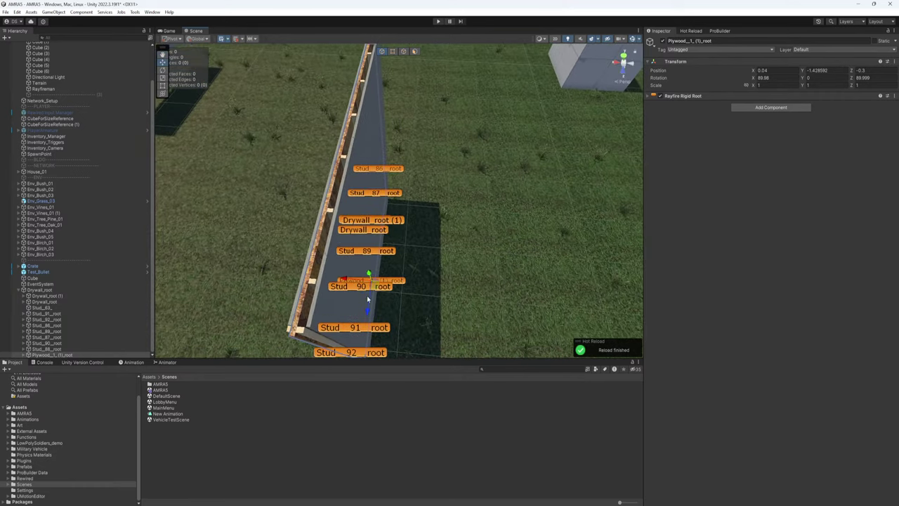
pyautogui.moveTo(375, 286); pyautogui.dragTo(343, 280)
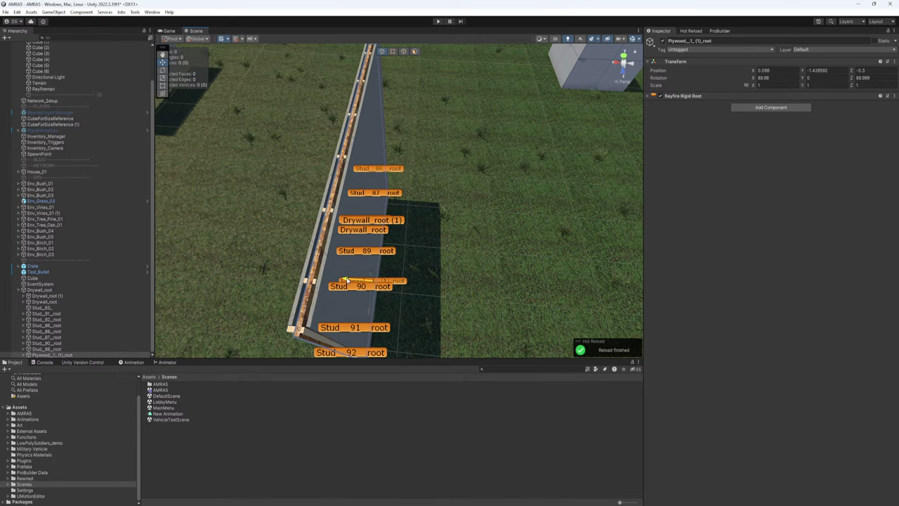
# Duplicate the top-level Drywall_root four times, spacing the copies side by side along X, with Drywall_root (4) at X 66.08.
pyautogui.moveTo(283, 281); pyautogui.dragTo(218, 267, button='right')
pyautogui.click(19, 289)
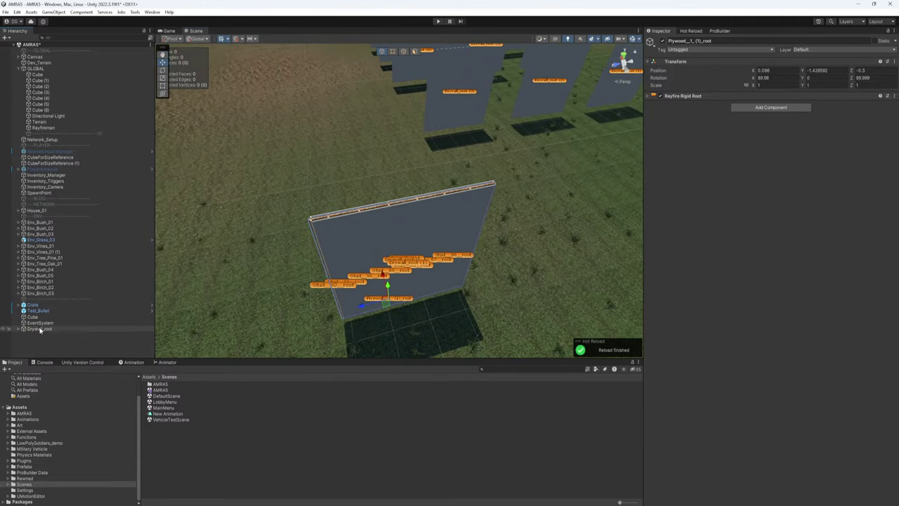
pyautogui.click(40, 328)
pyautogui.moveTo(349, 269); pyautogui.dragTo(476, 200, button='right')
pyautogui.hotkey('ctrl', 'd')
pyautogui.moveTo(460, 146); pyautogui.dragTo(402, 146)
pyautogui.hotkey('ctrl', 'd')
pyautogui.hotkey('ctrl', 'd')
pyautogui.moveTo(402, 146); pyautogui.dragTo(505, 291, button='right')
pyautogui.press('w')
pyautogui.hotkey('ctrl', 'd')
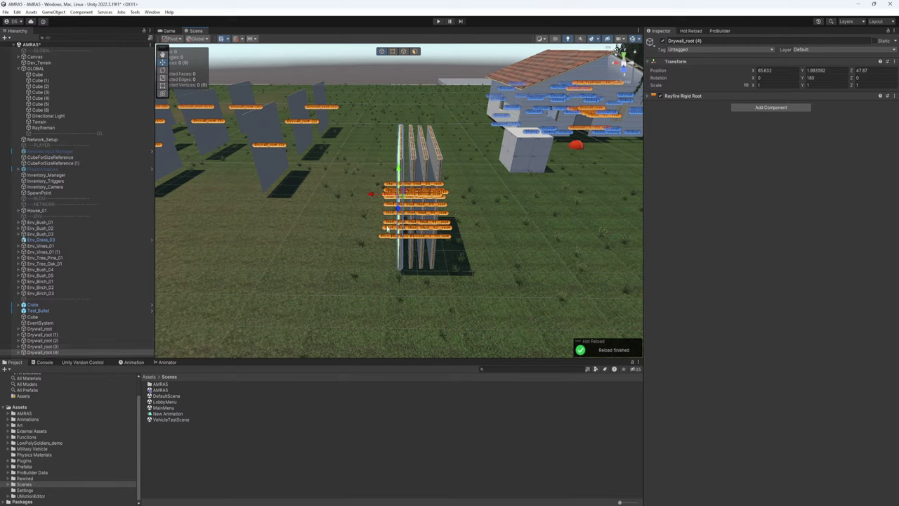
# Duplicate the five Drywall_root walls twice along X to extend the row to fifteen, and save the scene.
pyautogui.keyDown('shift'); pyautogui.click(70, 330); pyautogui.keyUp('shift')
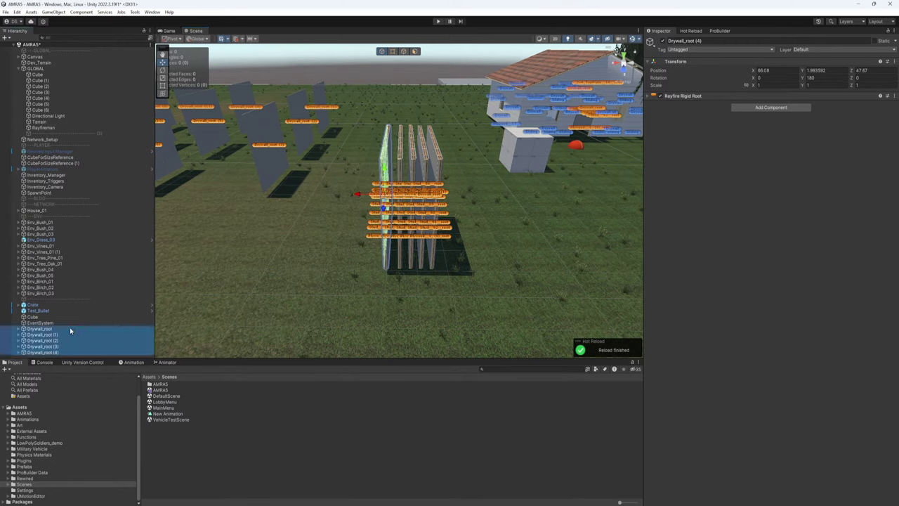
pyautogui.hotkey('ctrl', 'd')
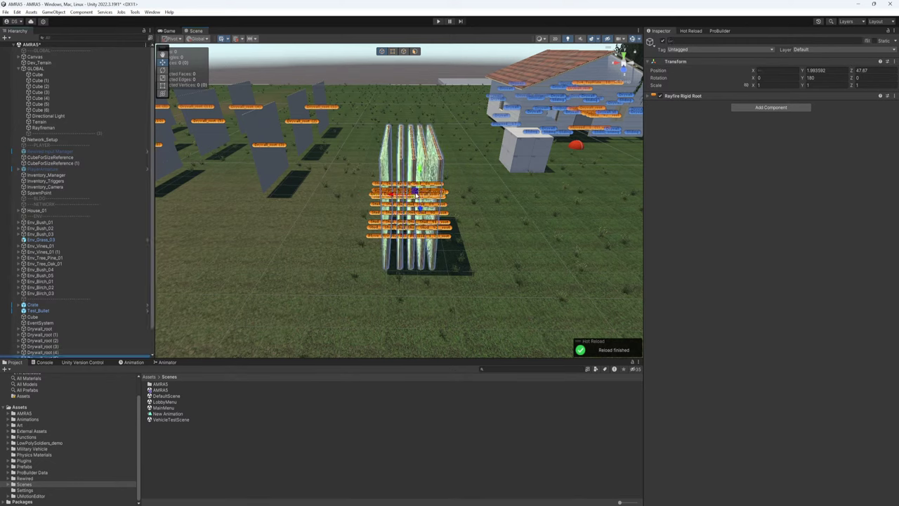
pyautogui.moveTo(337, 200); pyautogui.dragTo(360, 276, button='right')
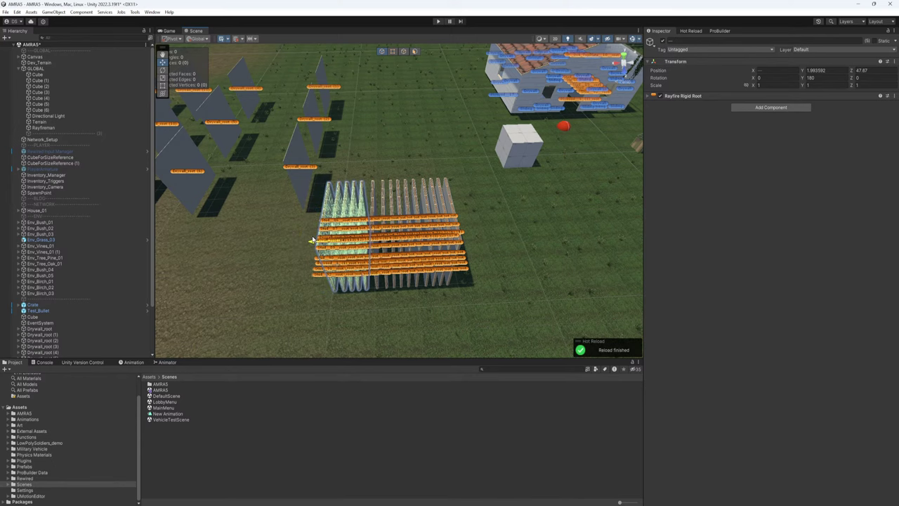
pyautogui.moveTo(355, 255); pyautogui.dragTo(344, 255, button='right')
pyautogui.click(6, 12)
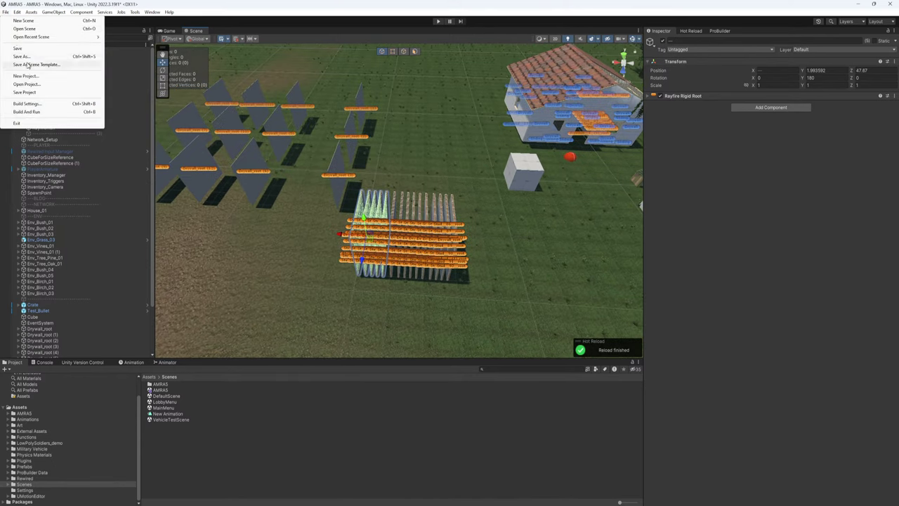
pyautogui.click(21, 51)
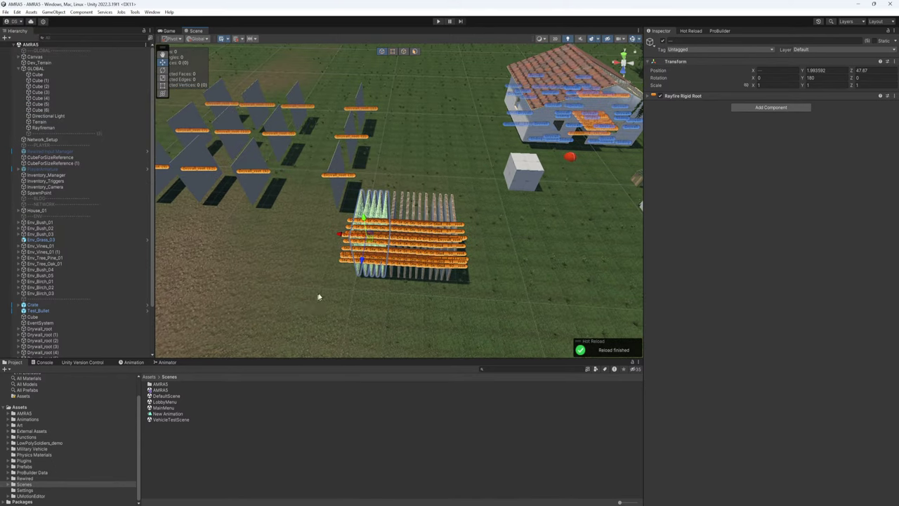
pyautogui.moveTo(318, 297); pyautogui.dragTo(447, 183, button='right')
pyautogui.click(470, 96)
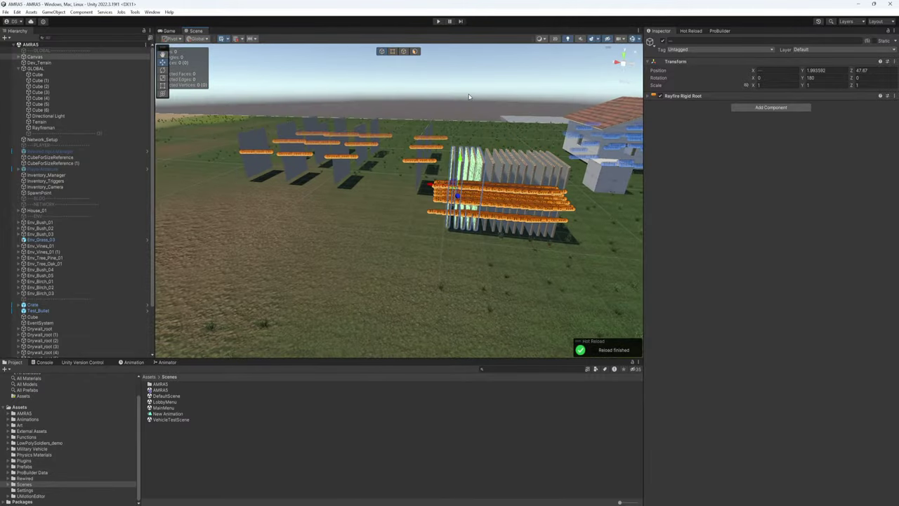
pyautogui.moveTo(469, 96); pyautogui.dragTo(491, 62, button='right')
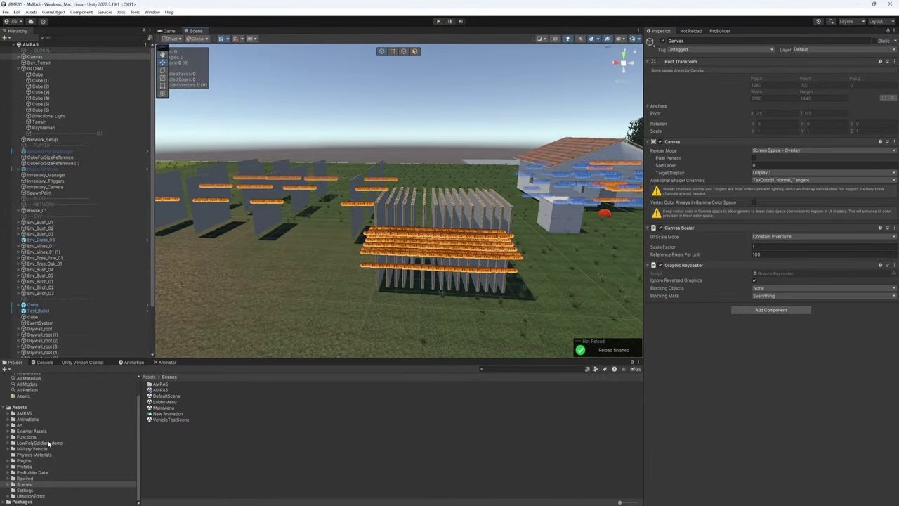
# Look through the project's Prefabs and Scenes asset folders.
pyautogui.click(17, 490)
pyautogui.click(18, 480)
pyautogui.click(25, 467)
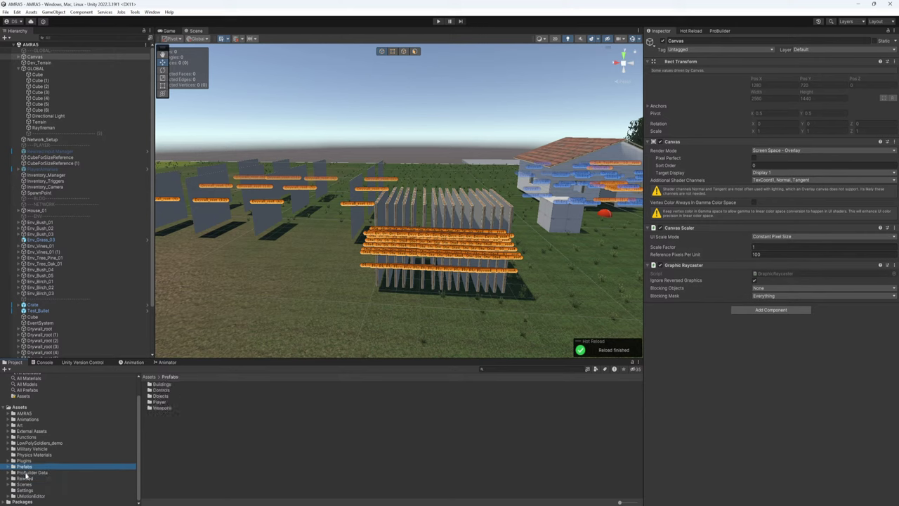
pyautogui.click(26, 478)
pyautogui.click(26, 490)
pyautogui.click(10, 485)
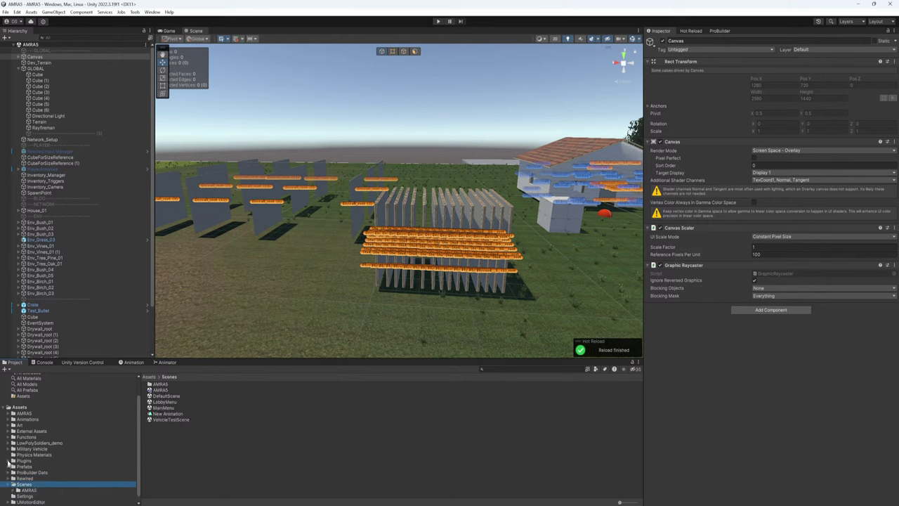
# Open the RayFire tutorial scene 4 Connectivity. Collapse from External Assets/RayFire/Tutorial/Scenes/6 Connectivity.
pyautogui.click(8, 431)
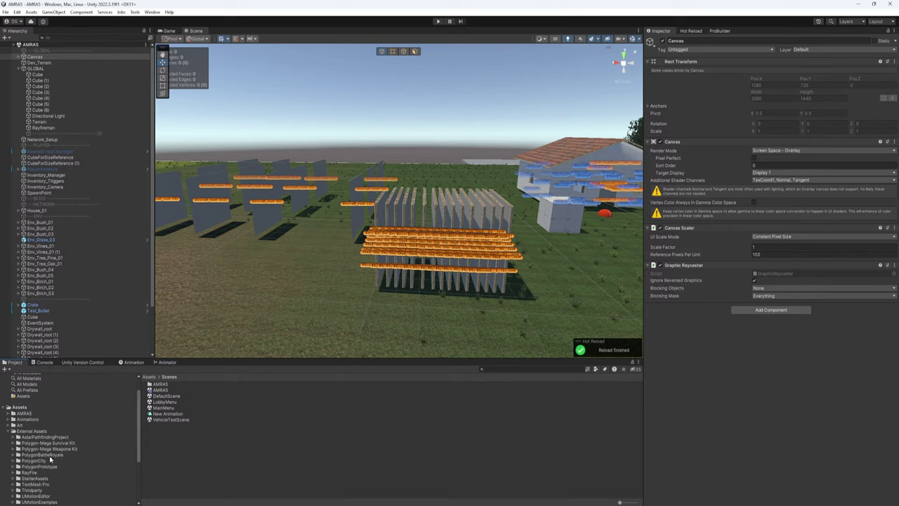
pyautogui.scroll(-1, 50, 459)
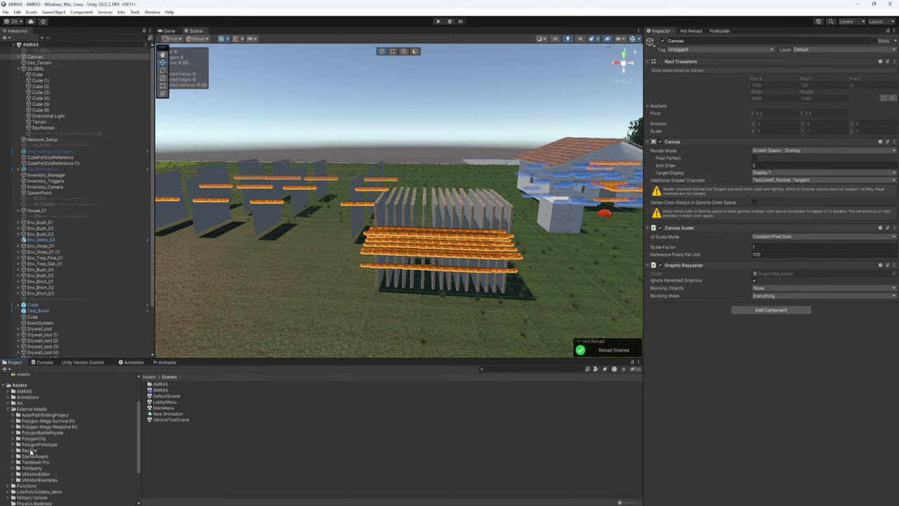
pyautogui.click(30, 451)
pyautogui.click(14, 453)
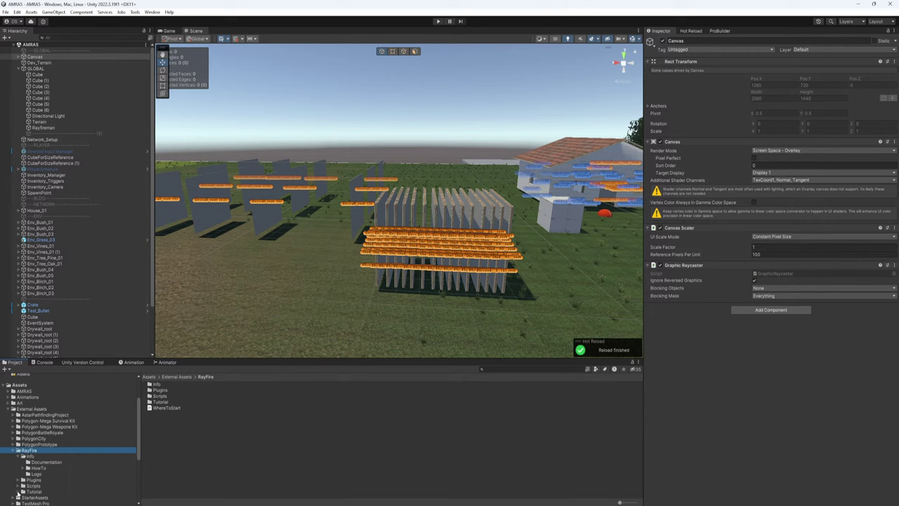
pyautogui.scroll(-3, 21, 488)
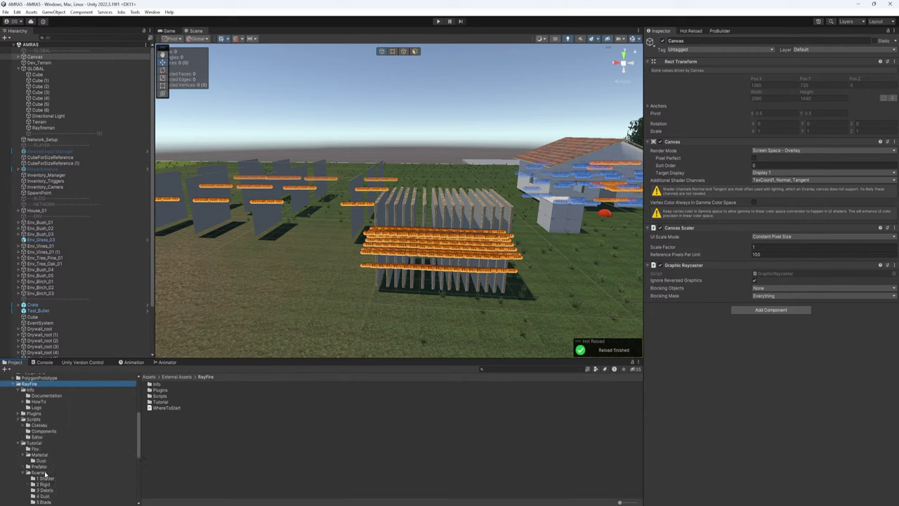
pyautogui.scroll(-2, 42, 482)
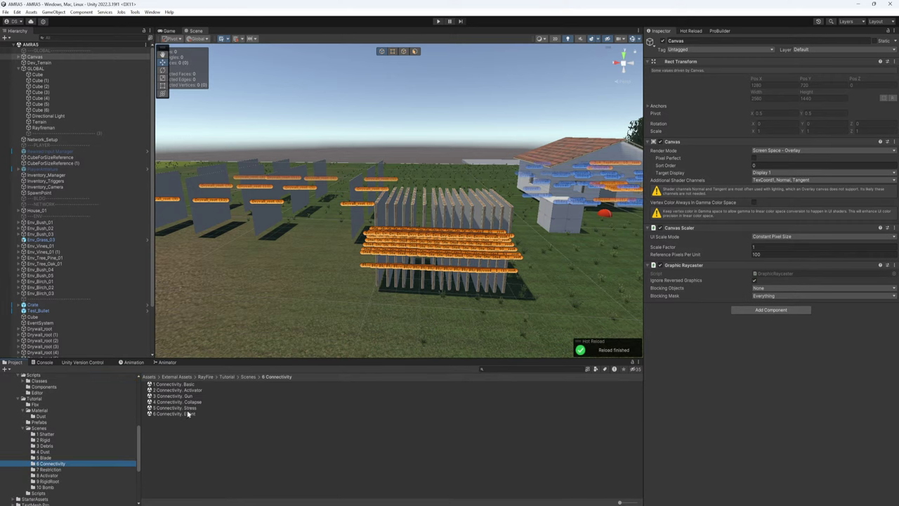
pyautogui.doubleClick(187, 402)
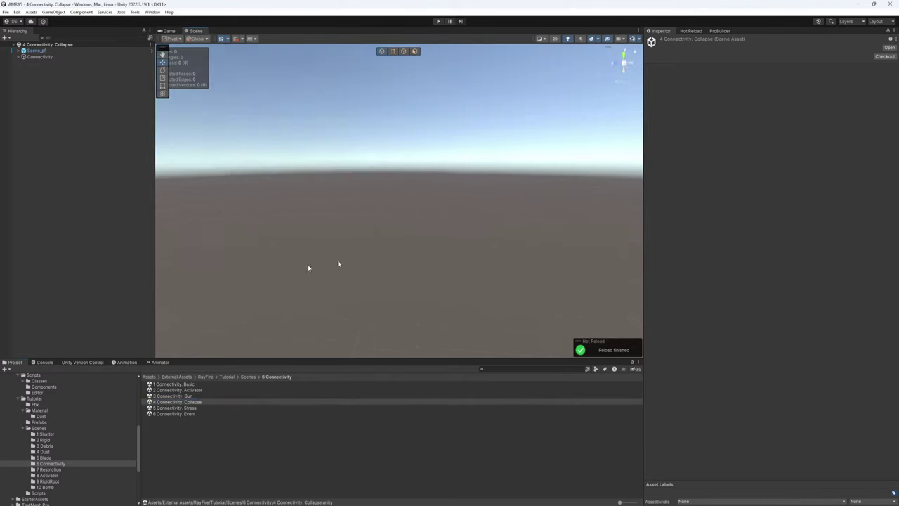
# View the tutorial building from several sides and copy the scene's whole Connectivity object.
pyautogui.moveTo(339, 263); pyautogui.dragTo(156, 233, button='right')
pyautogui.click(329, 235)
pyautogui.scroll(5, 326, 270)
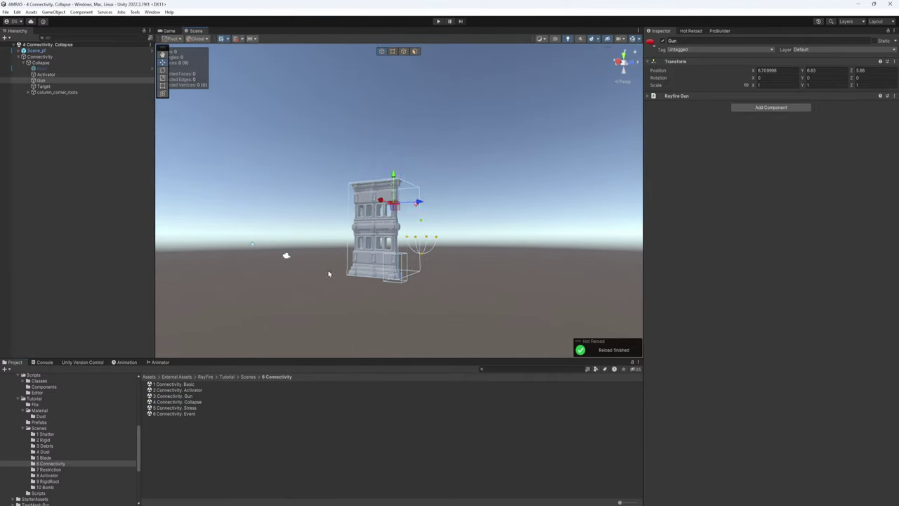
pyautogui.moveTo(329, 274); pyautogui.dragTo(342, 333, button='right')
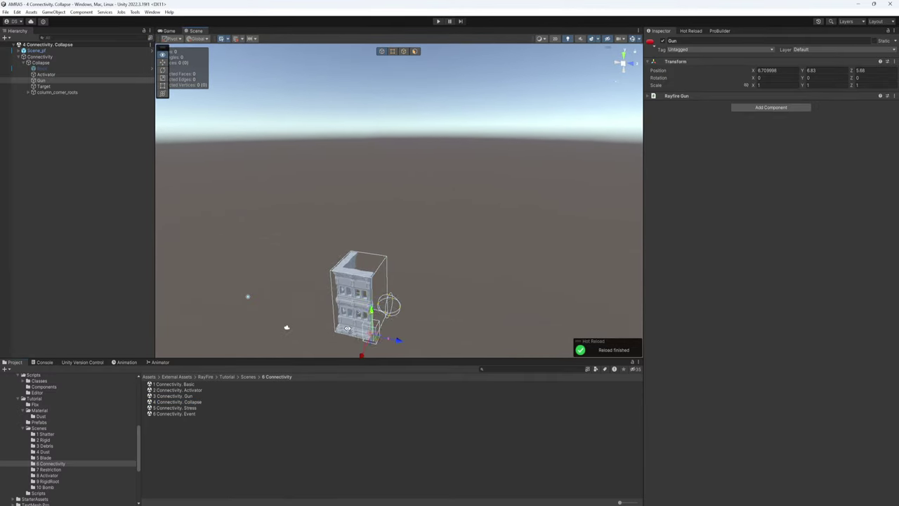
pyautogui.click(27, 63)
pyautogui.click(41, 57)
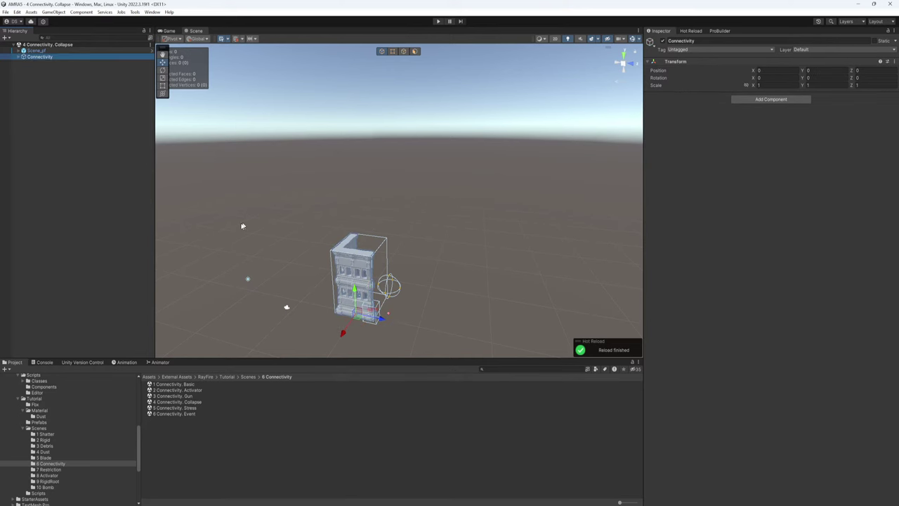
pyautogui.moveTo(187, 315); pyautogui.dragTo(158, 317, button='right')
# Reopen the AMRAS scene from the Scenes folder and paste the Connectivity object into it.
pyautogui.scroll(-4, 22, 415)
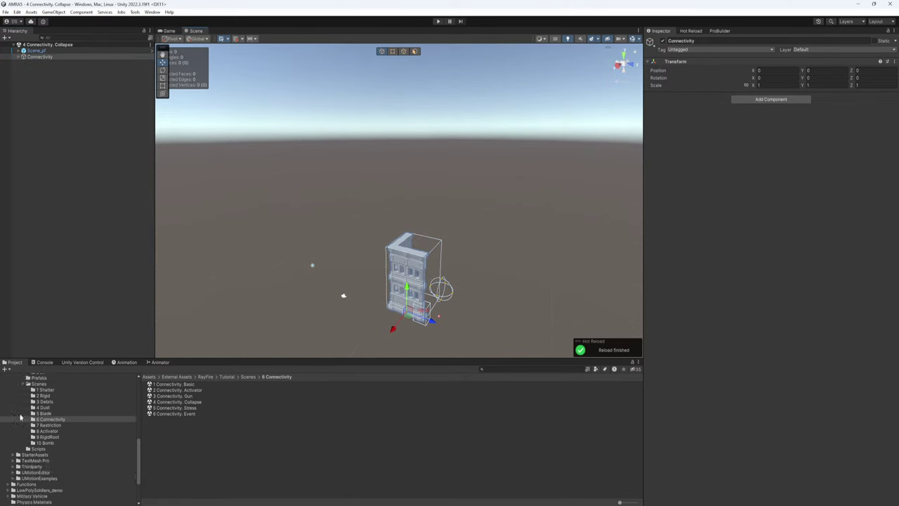
pyautogui.click(44, 487)
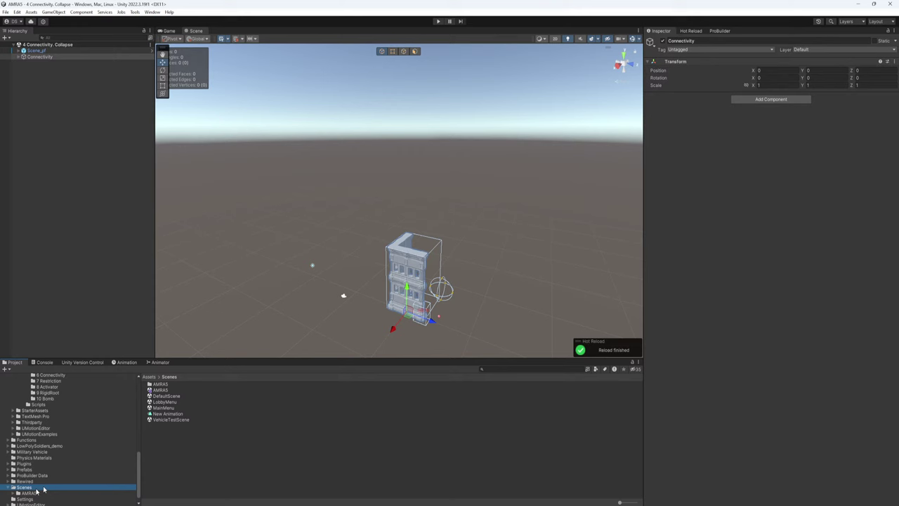
pyautogui.click(156, 390)
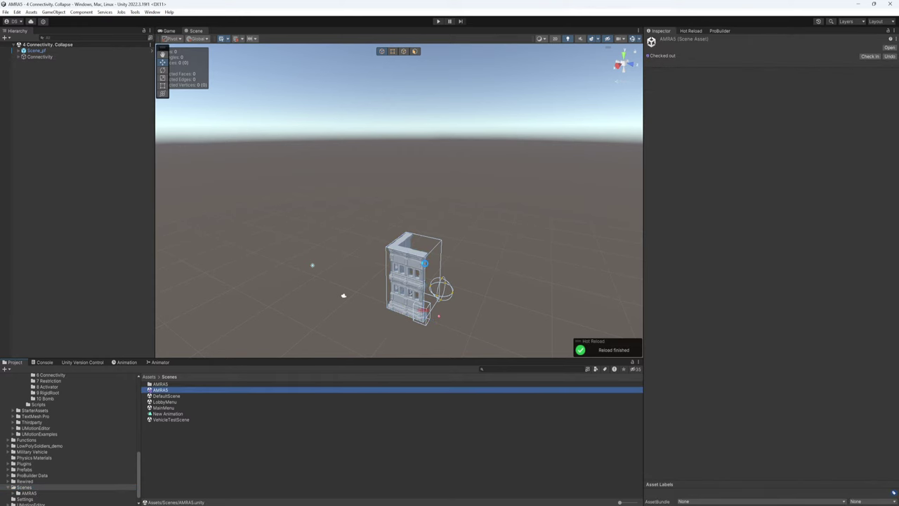
pyautogui.moveTo(426, 265); pyautogui.dragTo(345, 247, button='right')
pyautogui.hotkey('ctrl', 'v')
# Move the pasted Connectivity object toward the house area, to about X 29.6, Y 38.1, Z 42.3.
pyautogui.press('s')
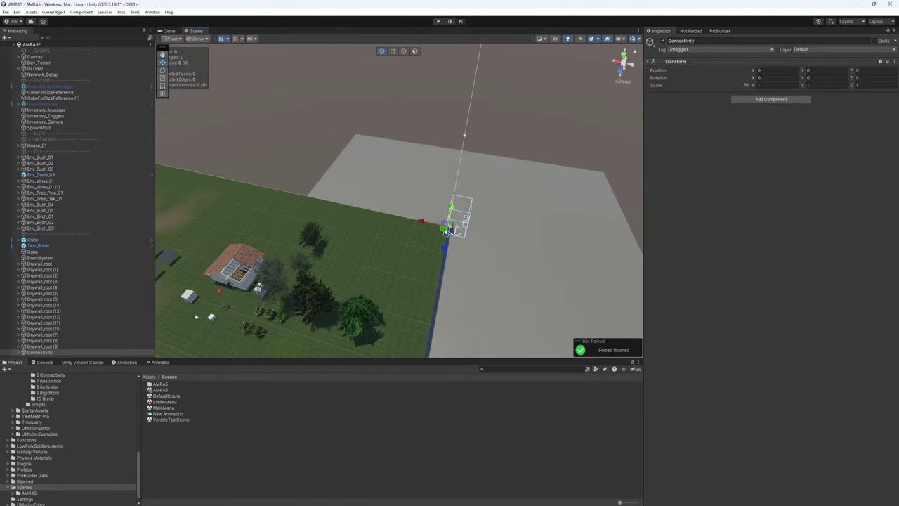
pyautogui.moveTo(443, 231); pyautogui.dragTo(206, 202)
pyautogui.moveTo(380, 212); pyautogui.dragTo(353, 199, button='right')
pyautogui.press('w')
pyautogui.keyDown('alt'); pyautogui.moveTo(353, 200); pyautogui.dragTo(316, 197); pyautogui.keyUp('alt')
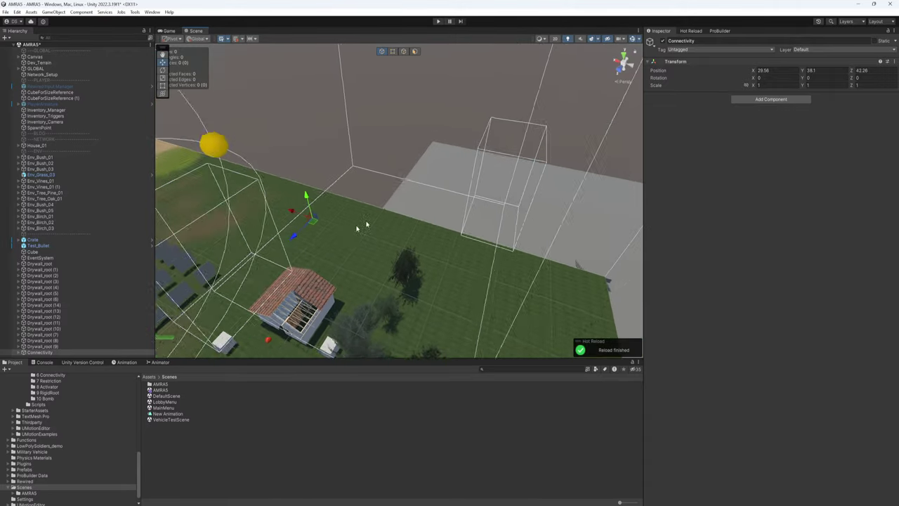
# Expand the Connectivity object, inspect its nested Gun, column_corner_roots and Rock objects, and reselect the parent.
pyautogui.click(19, 353)
pyautogui.click(24, 355)
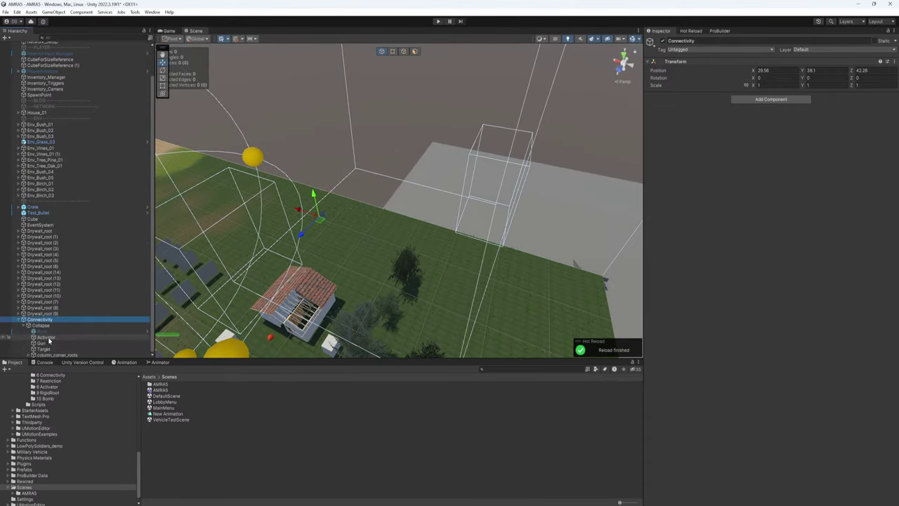
pyautogui.click(61, 343)
pyautogui.click(71, 355)
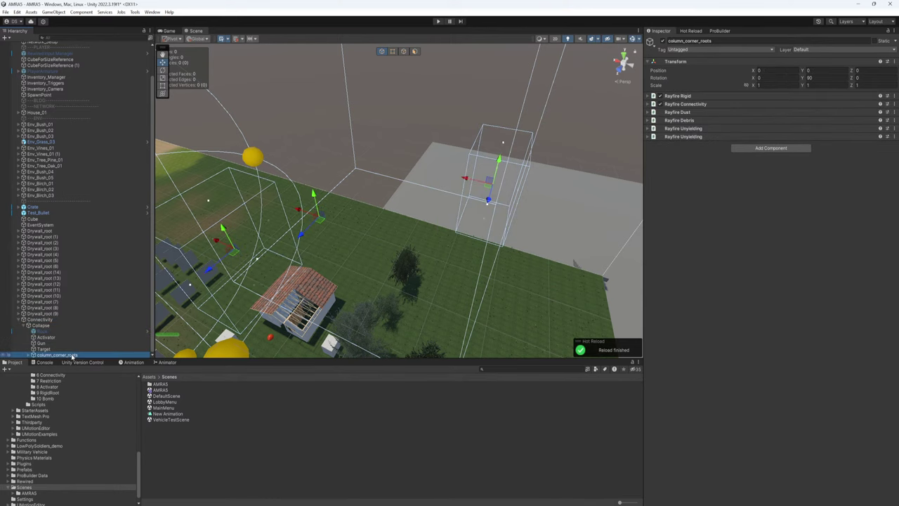
pyautogui.moveTo(180, 320); pyautogui.dragTo(167, 323, button='right')
pyautogui.press('Up')
pyautogui.press('Up')
pyautogui.press('Up')
pyautogui.press('Up')
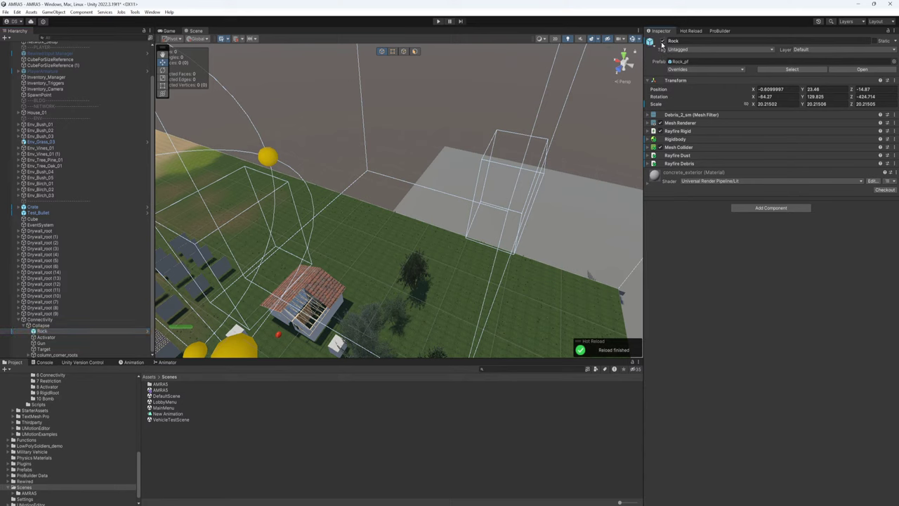
pyautogui.press('Up')
pyautogui.press('Up')
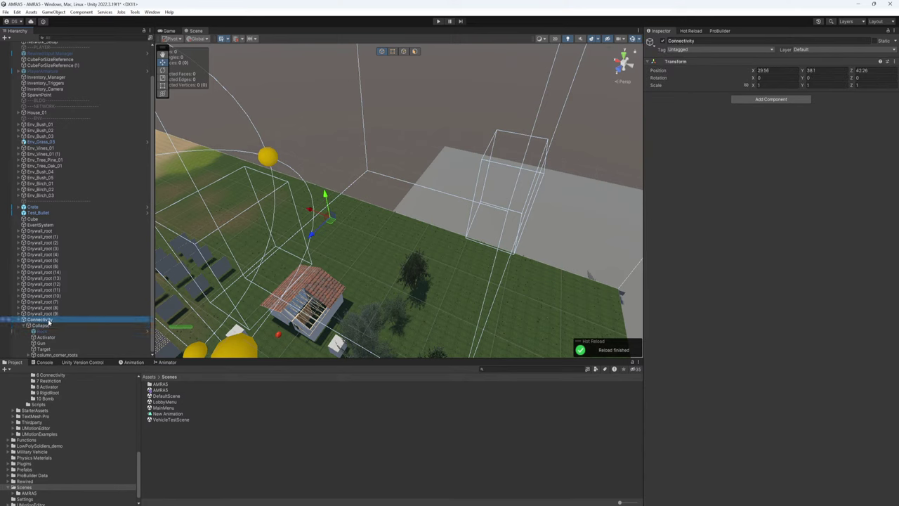
# Delete the pasted Connectivity object and open RayFire's 4 Connectivity. Collapse tutorial scene, saving the AMRAS changes.
pyautogui.press('Delete')
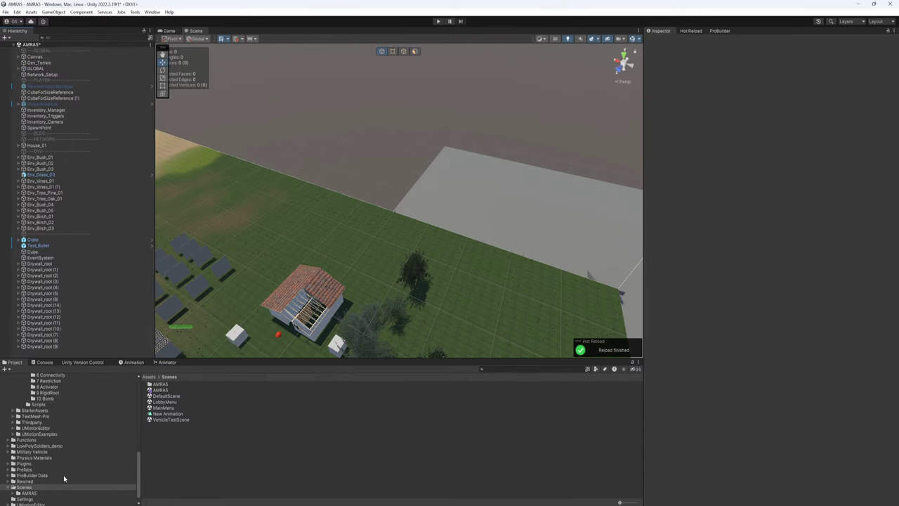
pyautogui.scroll(3, 64, 477)
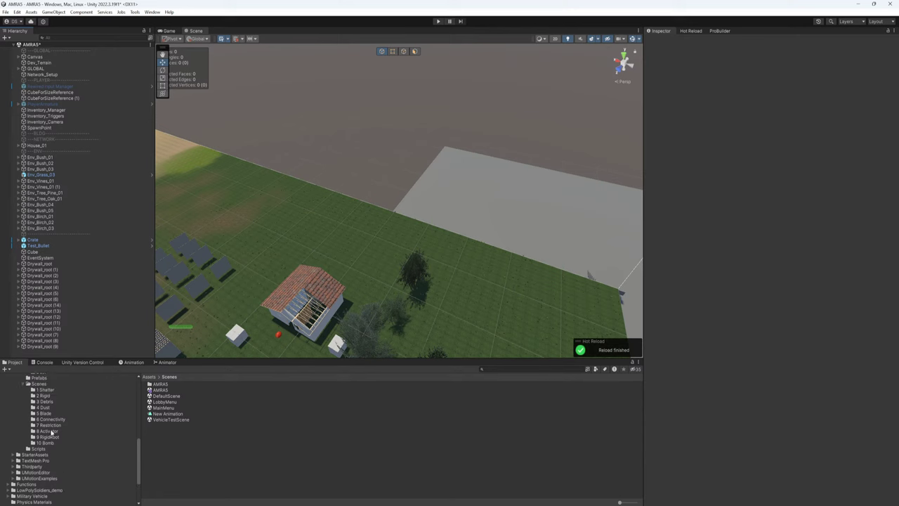
pyautogui.click(55, 419)
pyautogui.doubleClick(186, 402)
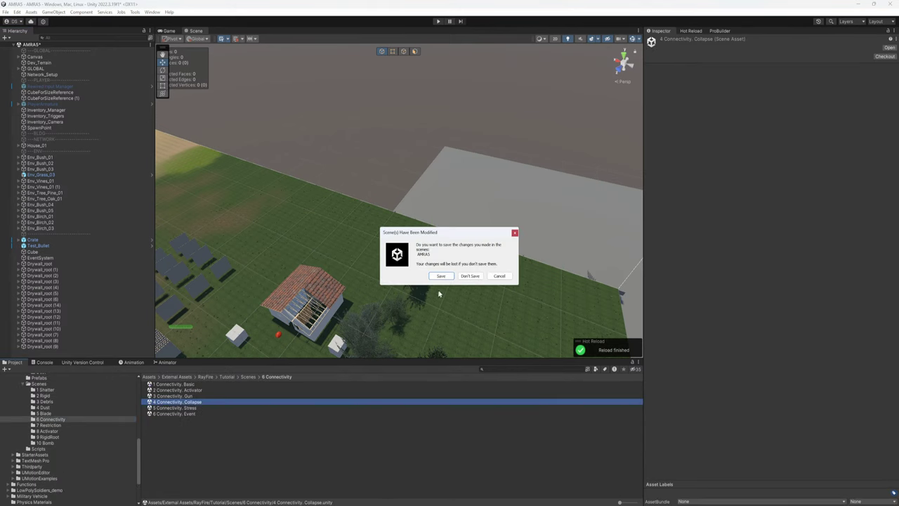
pyautogui.click(441, 276)
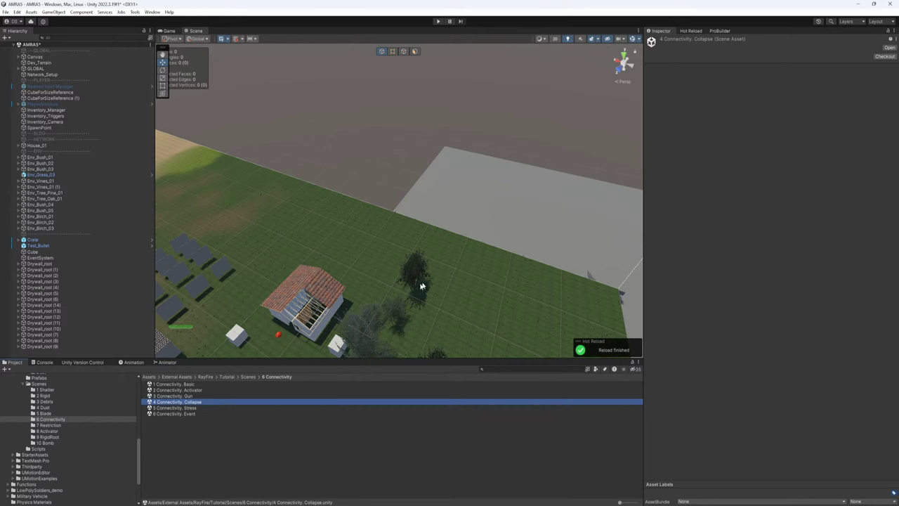
pyautogui.moveTo(423, 283); pyautogui.dragTo(471, 238, button='right')
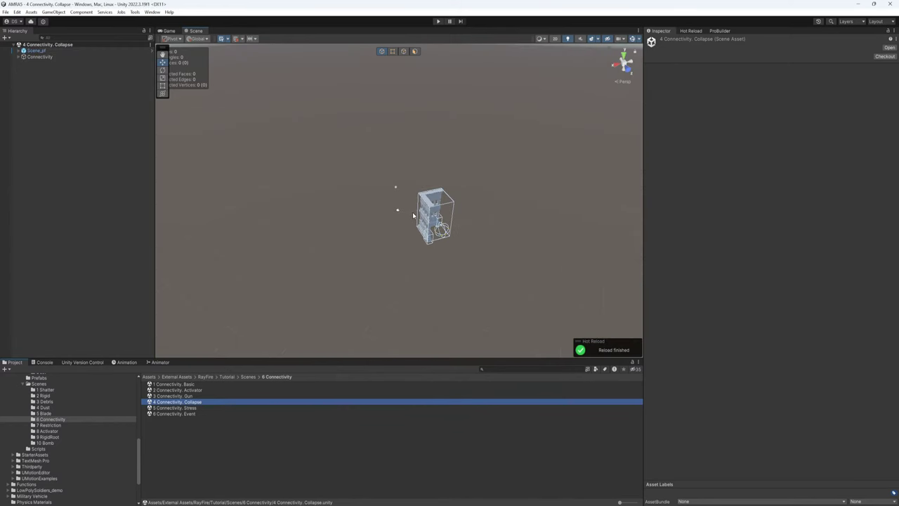
# Expand column_corner_roots and inspect the column_corner_sh_3 shard's components.
pyautogui.click(430, 217)
pyautogui.click(29, 94)
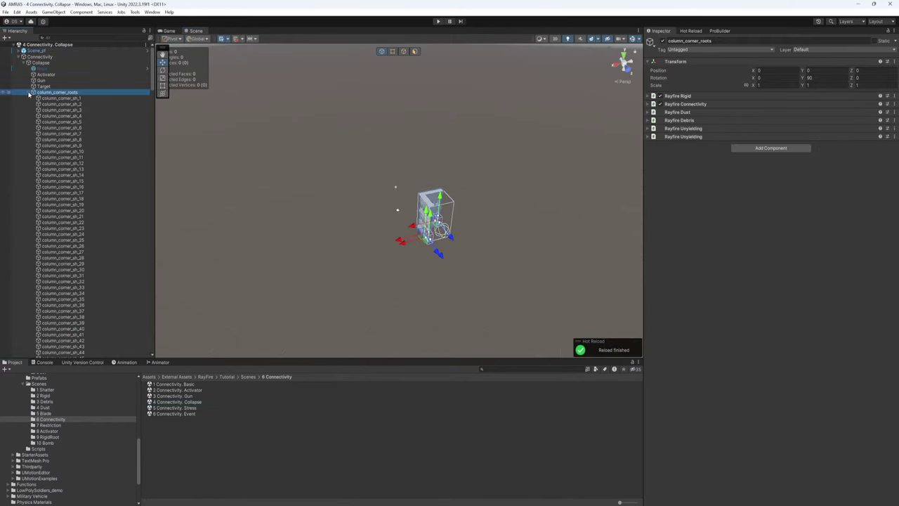
pyautogui.click(62, 110)
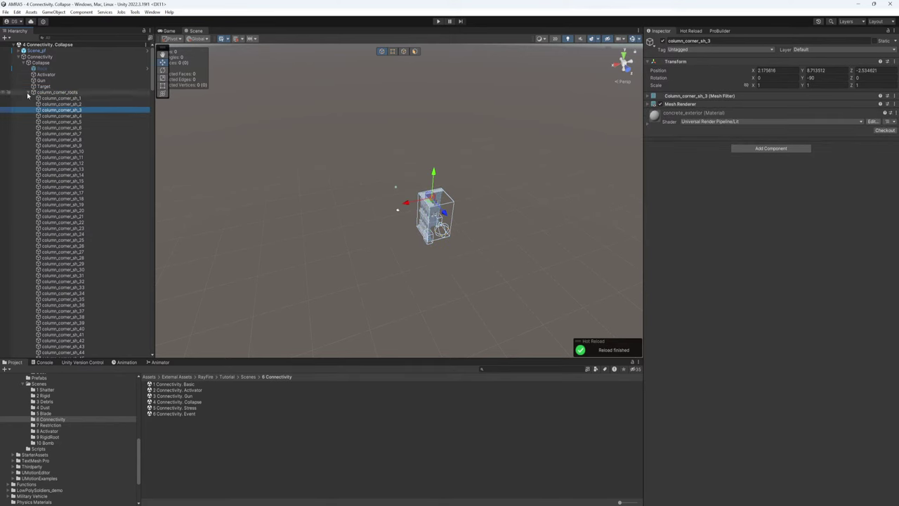
pyautogui.click(28, 92)
# Try to copy the Collapse hierarchy and move the copy to about X 22.4, Z -3.2, and undo it.
pyautogui.click(35, 64)
pyautogui.keyDown('shift'); pyautogui.click(55, 94); pyautogui.keyUp('shift')
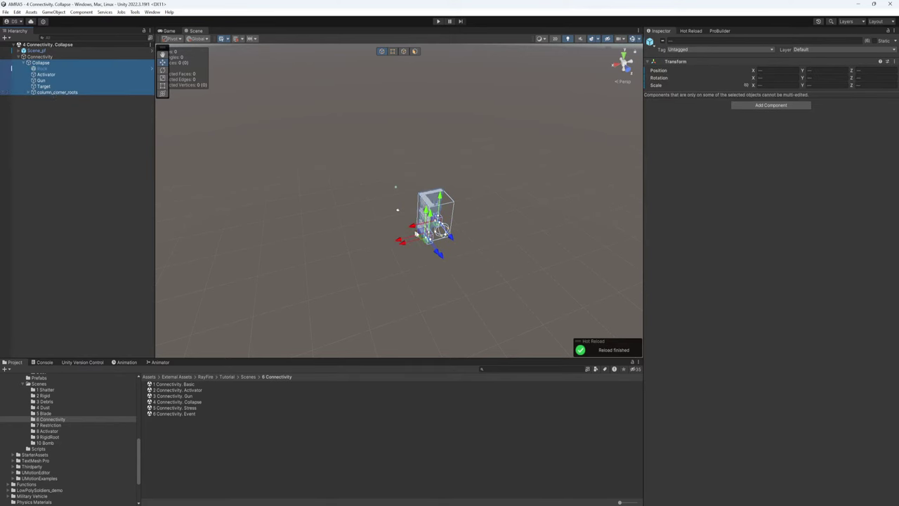
pyautogui.hotkey('ctrl', 'd')
pyautogui.hotkey('ctrl', 'z')
pyautogui.hotkey('ctrl', 'v')
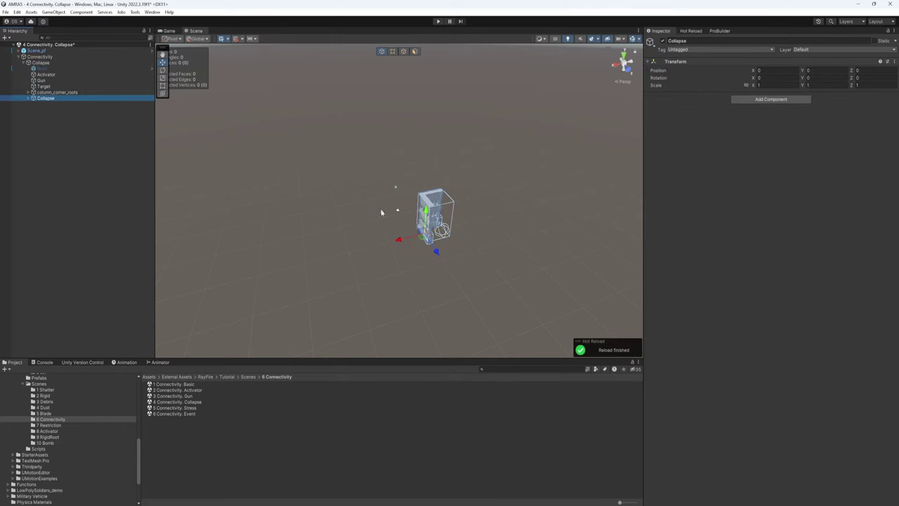
pyautogui.moveTo(421, 236); pyautogui.dragTo(333, 249)
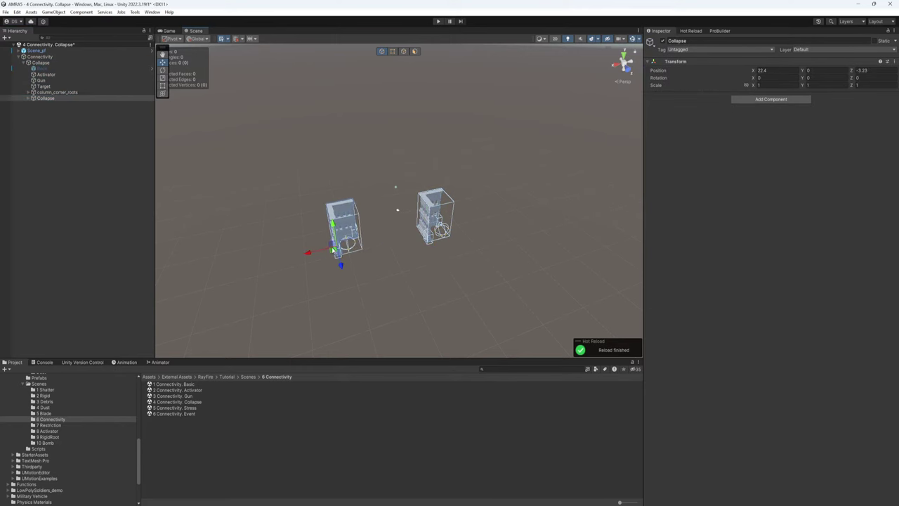
pyautogui.click(41, 63)
pyautogui.hotkey('ctrl', 'z')
pyautogui.hotkey('ctrl', 'z')
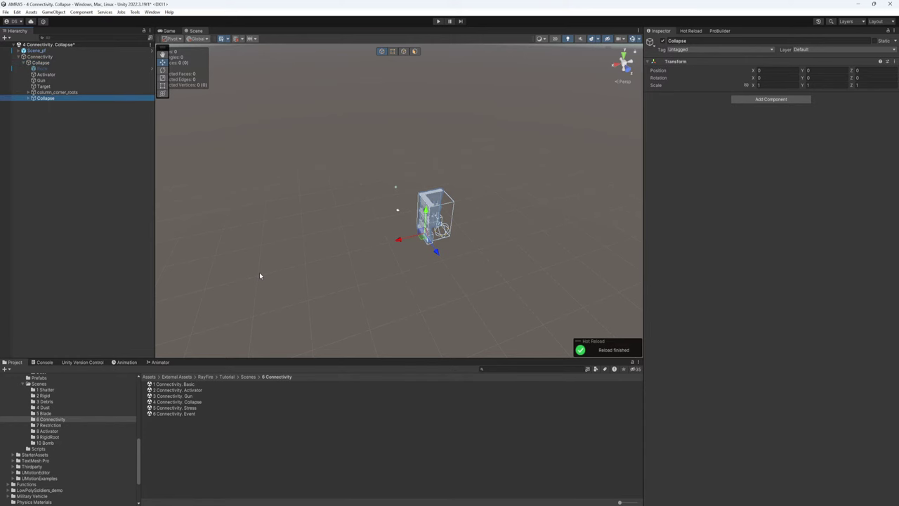
# Reopen the AMRAS scene from the project's main Scenes folder.
pyautogui.scroll(-3, 63, 460)
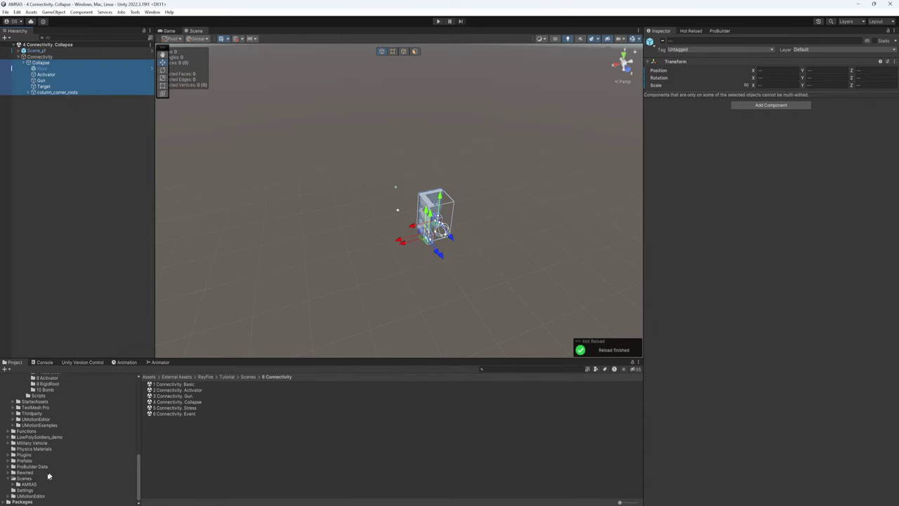
pyautogui.click(24, 481)
pyautogui.click(162, 391)
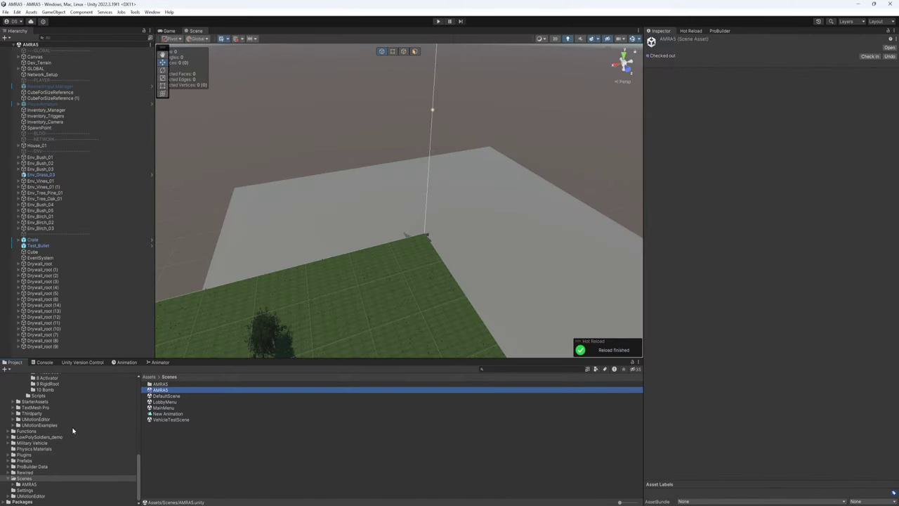
# Load the 4 Connectivity. Collapse scene additively alongside AMRAS from RayFire's 6 Connectivity tutorial folder.
pyautogui.scroll(3, 70, 428)
pyautogui.click(51, 410)
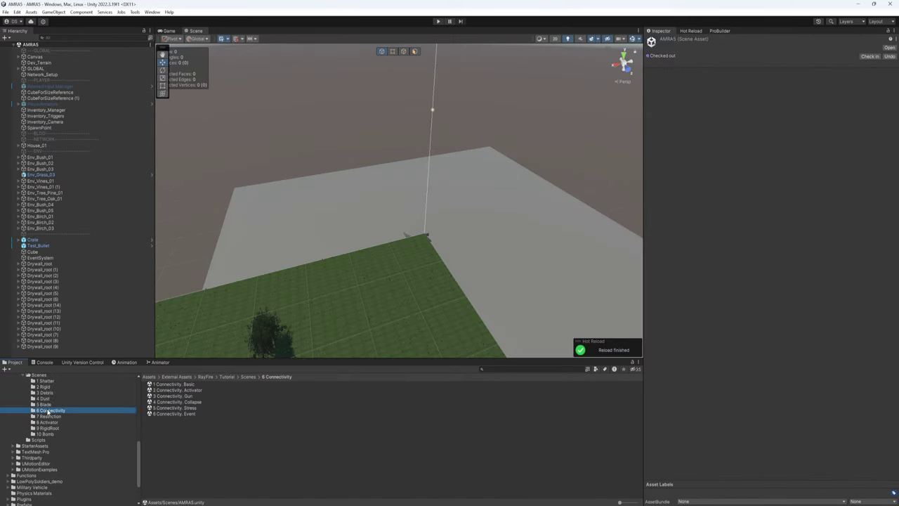
pyautogui.rightClick(191, 402)
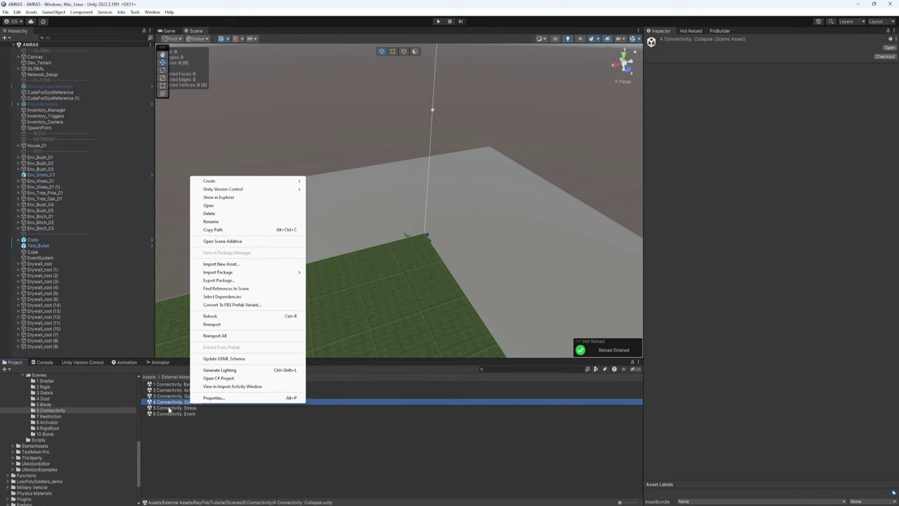
pyautogui.click(166, 403)
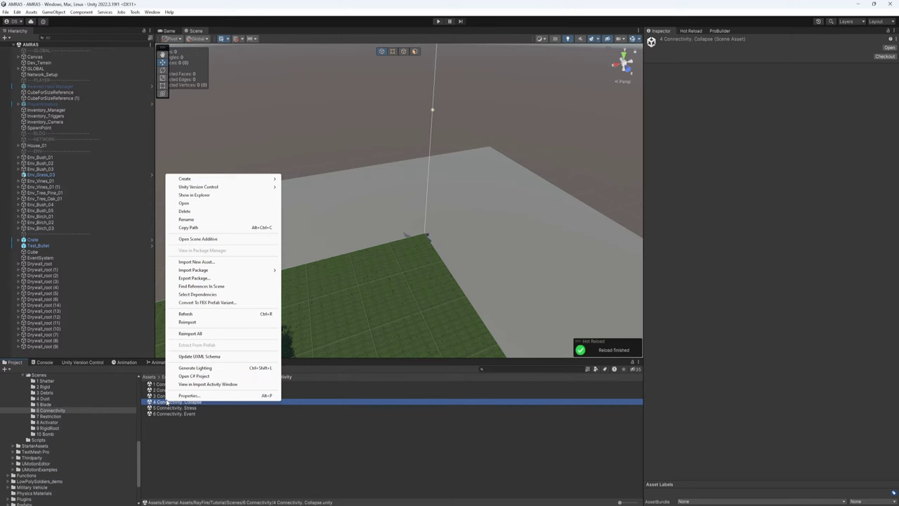
pyautogui.click(198, 239)
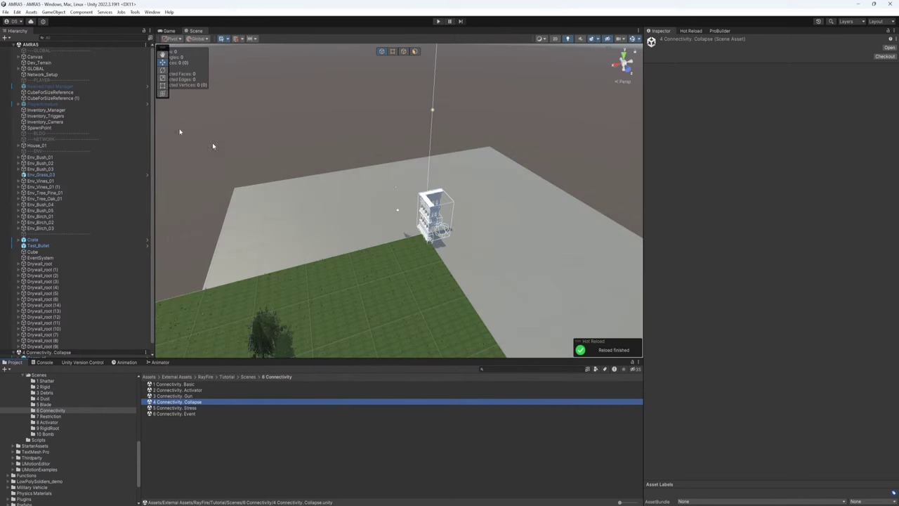
# Move the Collapse scene's Connectivity object onto the grass beside the house, to about X 74.2, Y 0, Z 24.
pyautogui.moveTo(346, 226); pyautogui.dragTo(320, 242, button='right')
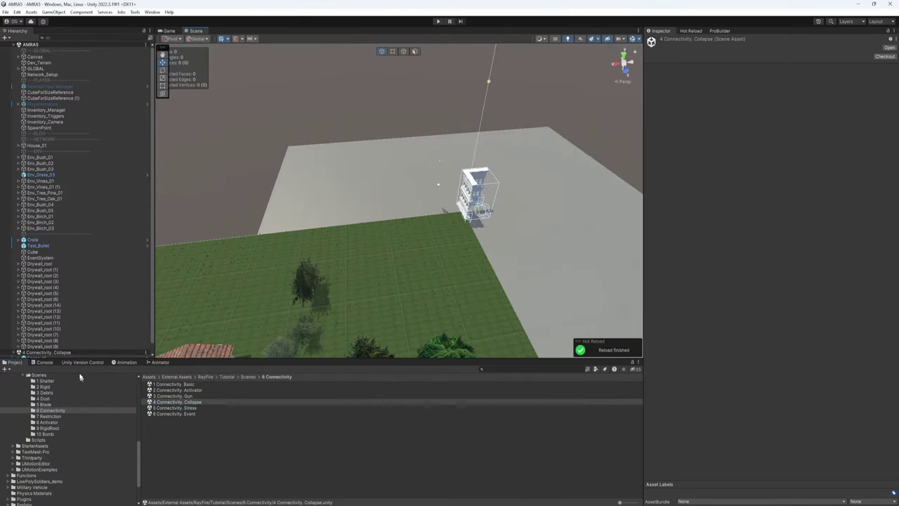
pyautogui.scroll(-1, 29, 108)
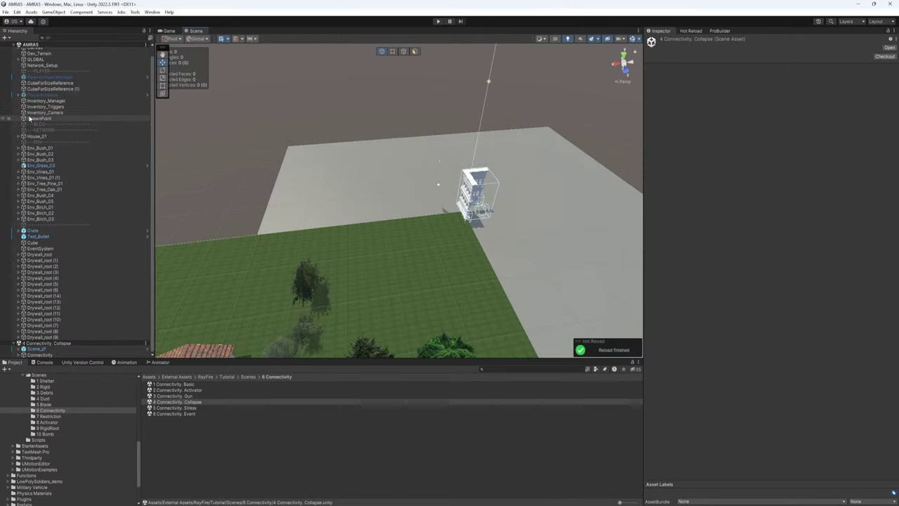
pyautogui.click(18, 355)
pyautogui.scroll(-1, 42, 350)
pyautogui.click(45, 350)
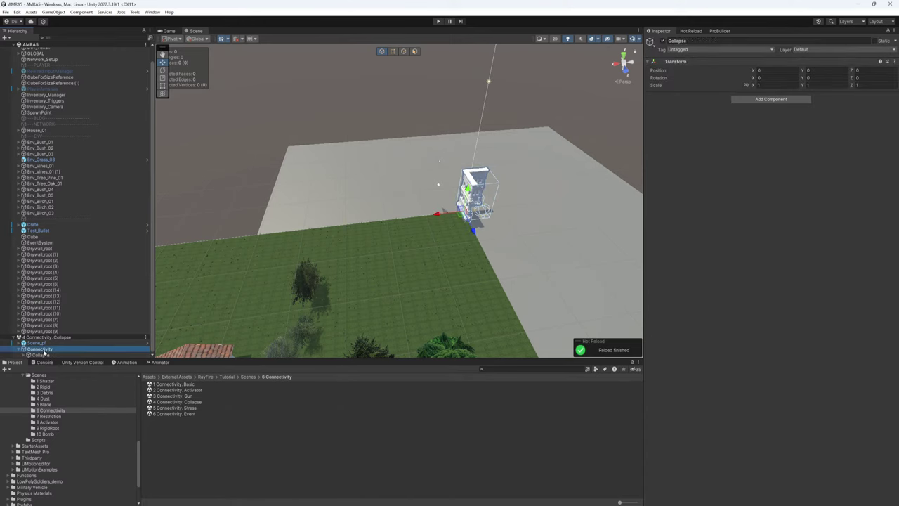
pyautogui.moveTo(364, 236); pyautogui.dragTo(336, 245, button='right')
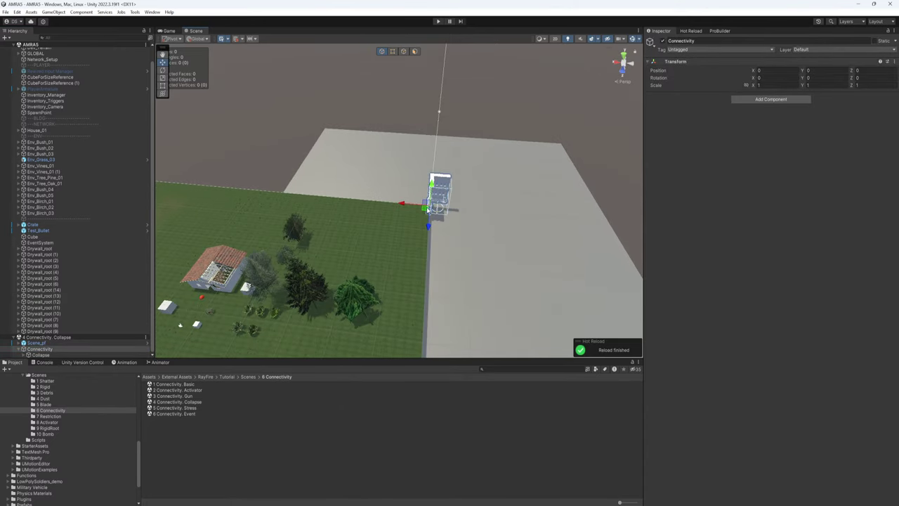
pyautogui.moveTo(427, 209); pyautogui.dragTo(345, 263)
pyautogui.moveTo(345, 262); pyautogui.dragTo(292, 268, button='right')
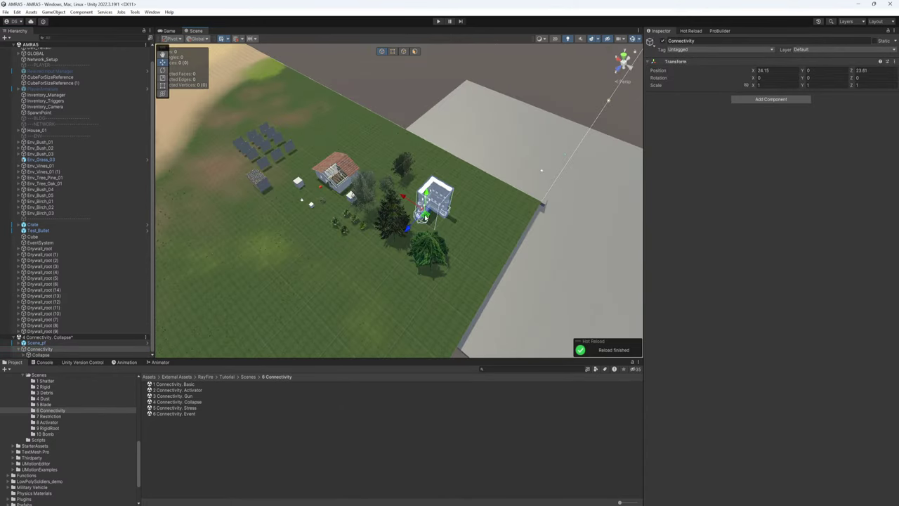
pyautogui.moveTo(425, 218); pyautogui.dragTo(297, 145)
pyautogui.moveTo(297, 144); pyautogui.dragTo(490, 156, button='right')
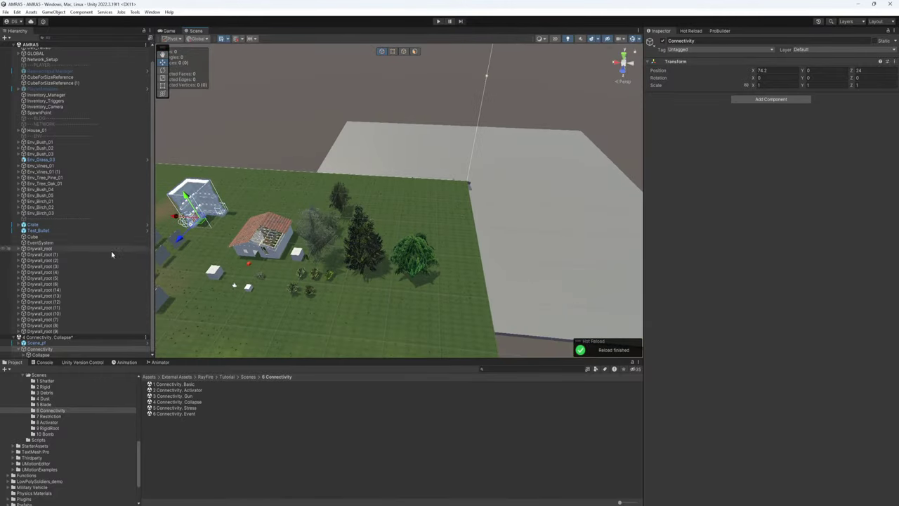
# Transfer the Connectivity object from the 4 Connectivity. Collapse scene into AMRAS, below the last Drywall_root.
pyautogui.moveTo(256, 258); pyautogui.dragTo(229, 257, button='right')
pyautogui.click(18, 349)
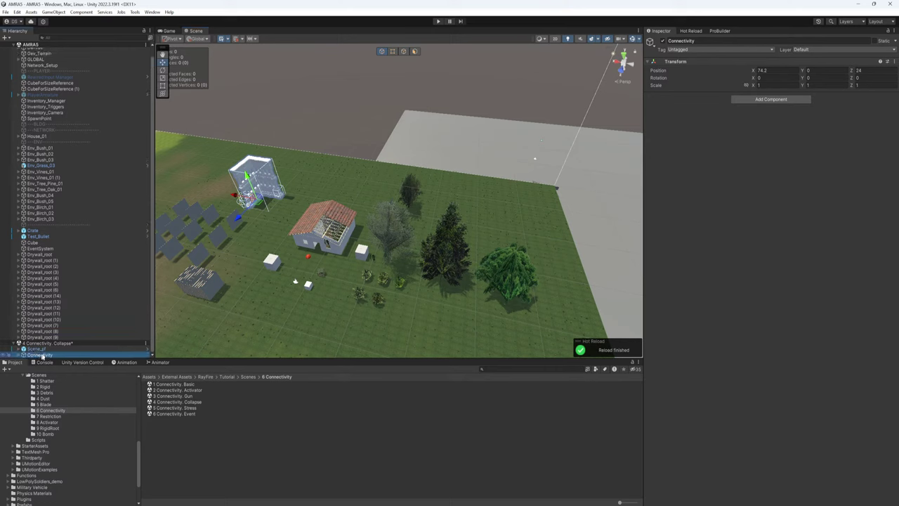
pyautogui.moveTo(42, 356); pyautogui.dragTo(63, 343)
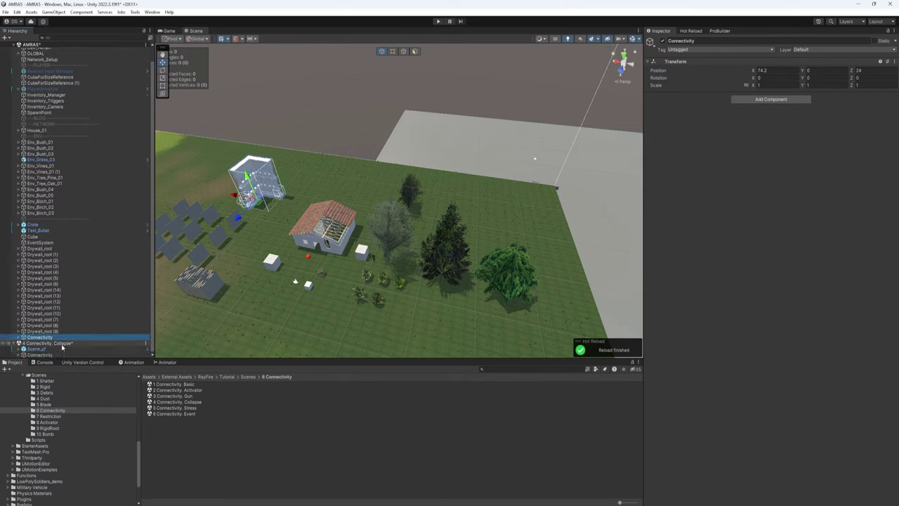
# Unload the 4 Connectivity. Collapse scene without saving its changes and remove it from the hierarchy.
pyautogui.click(62, 344)
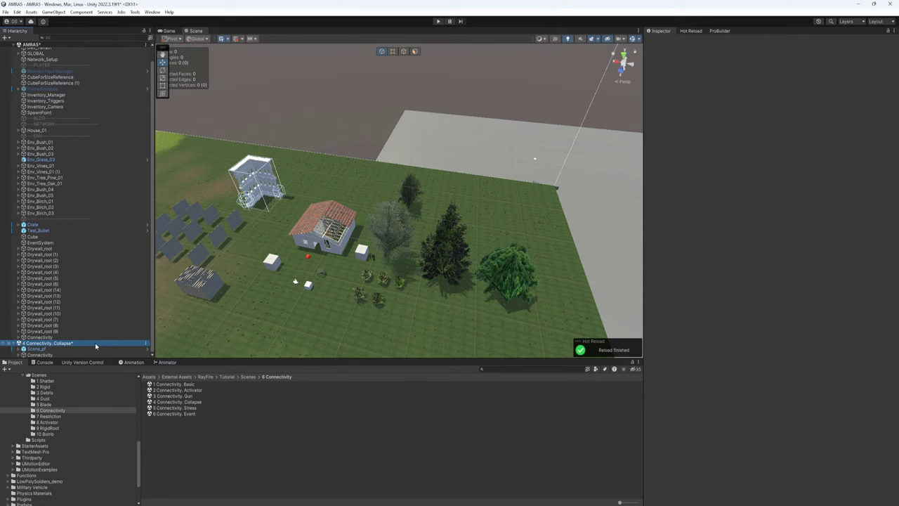
pyautogui.press('Up')
pyautogui.press('Down')
pyautogui.rightClick(95, 345)
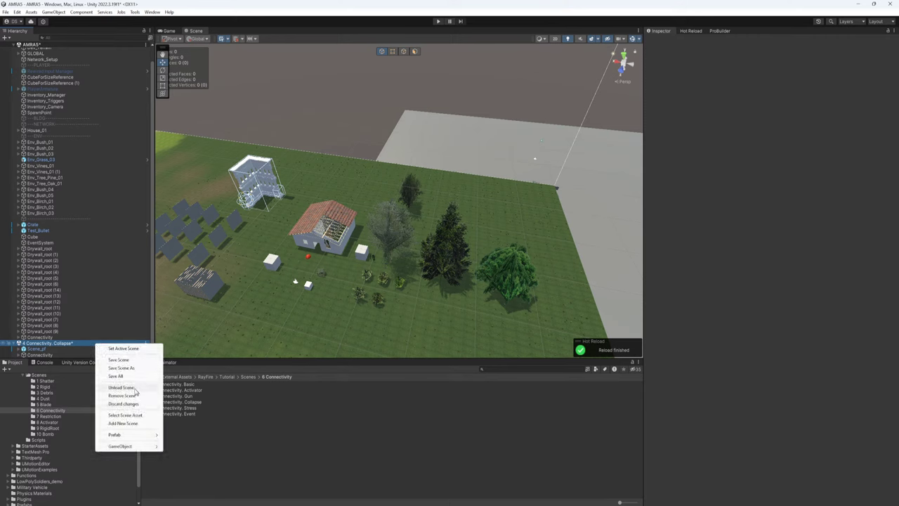
pyautogui.click(135, 395)
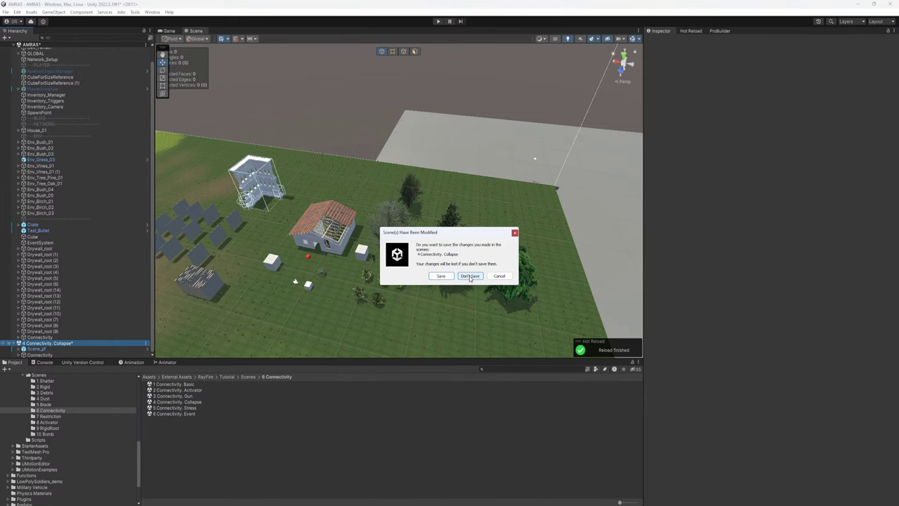
pyautogui.click(470, 276)
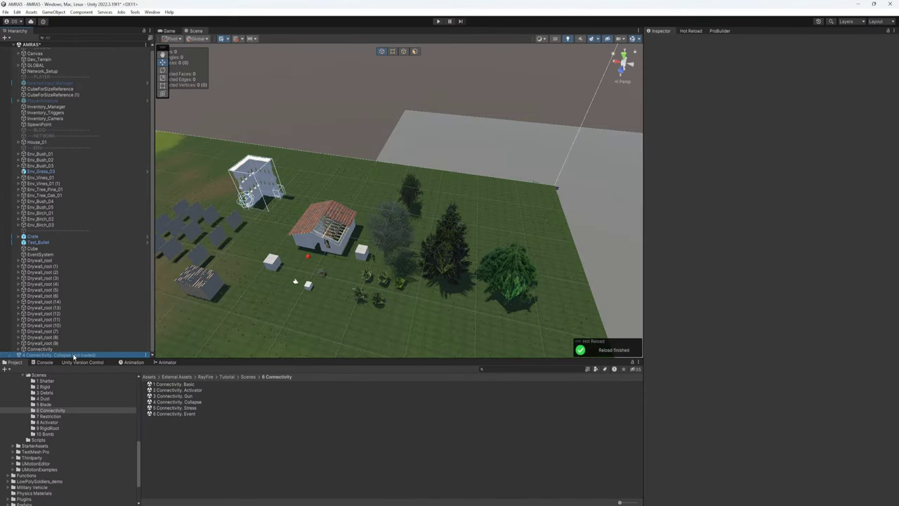
pyautogui.rightClick(73, 356)
pyautogui.click(98, 369)
# Select the transferred Connectivity object and save the AMRAS scene.
pyautogui.click(49, 352)
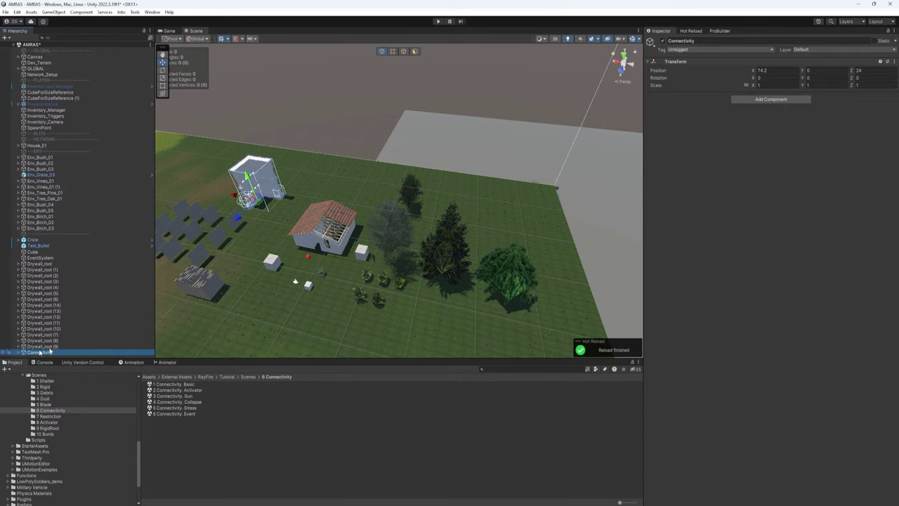
pyautogui.click(5, 11)
pyautogui.click(107, 168)
# Open the Package Manager and list the packages in the project instead of the Unity Registry.
pyautogui.moveTo(365, 238); pyautogui.dragTo(199, 280, button='right')
pyautogui.press('w')
pyautogui.scroll(8, 71, 435)
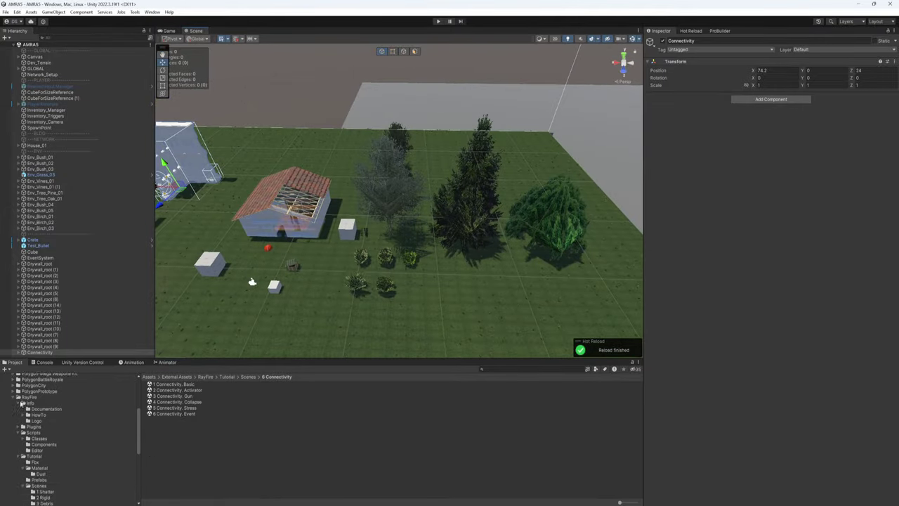
pyautogui.click(147, 12)
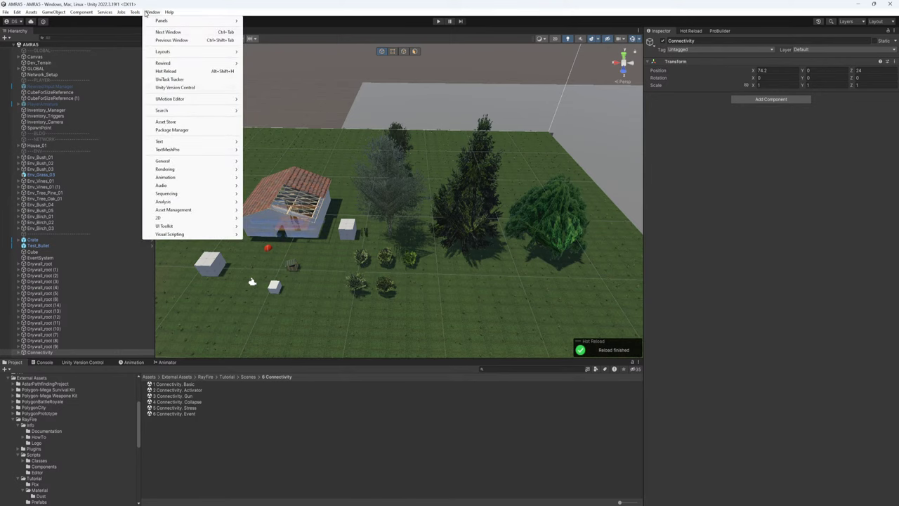
pyautogui.click(172, 130)
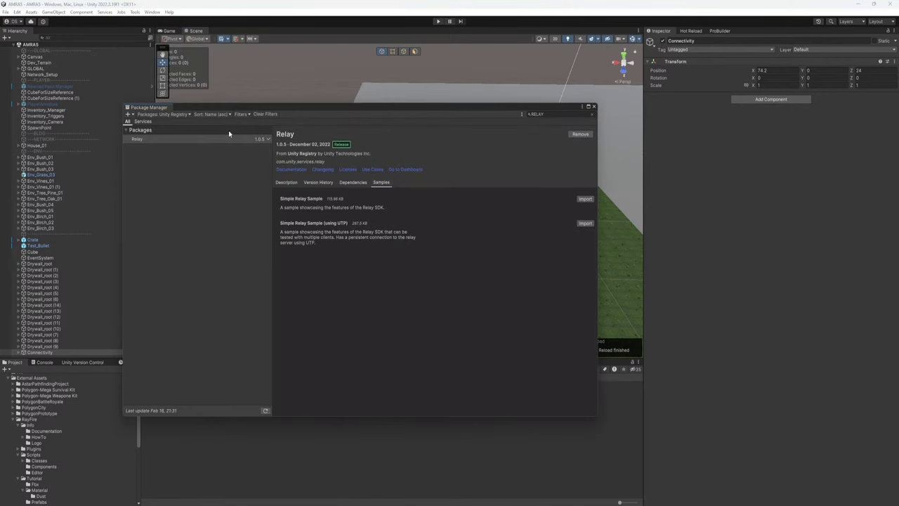
pyautogui.click(163, 114)
pyautogui.click(160, 142)
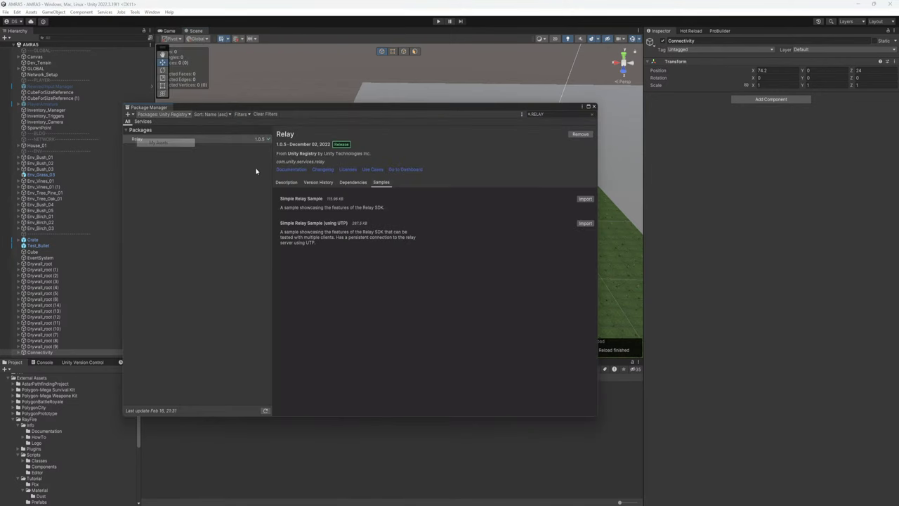
pyautogui.click(161, 115)
pyautogui.click(169, 132)
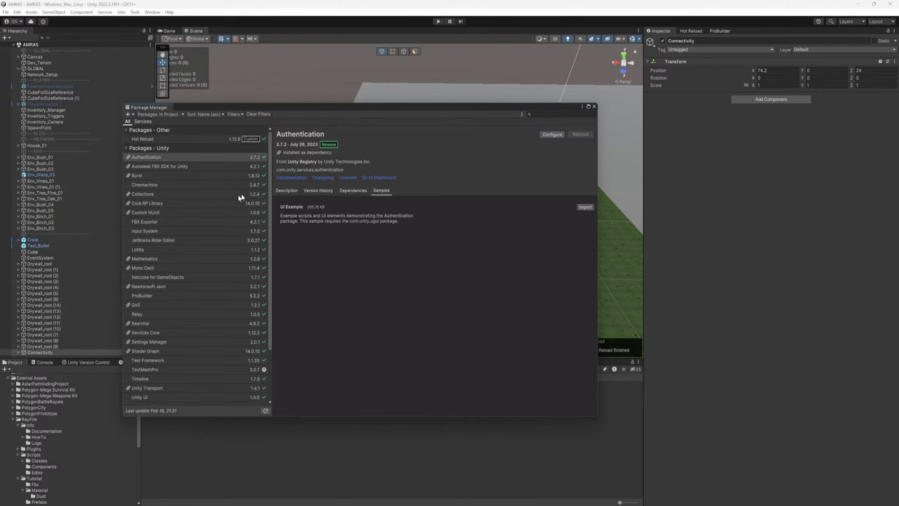
# List My Assets in the Package Manager, search for "voxel" and start importing the Voxel - Meadow Nature package.
pyautogui.click(180, 114)
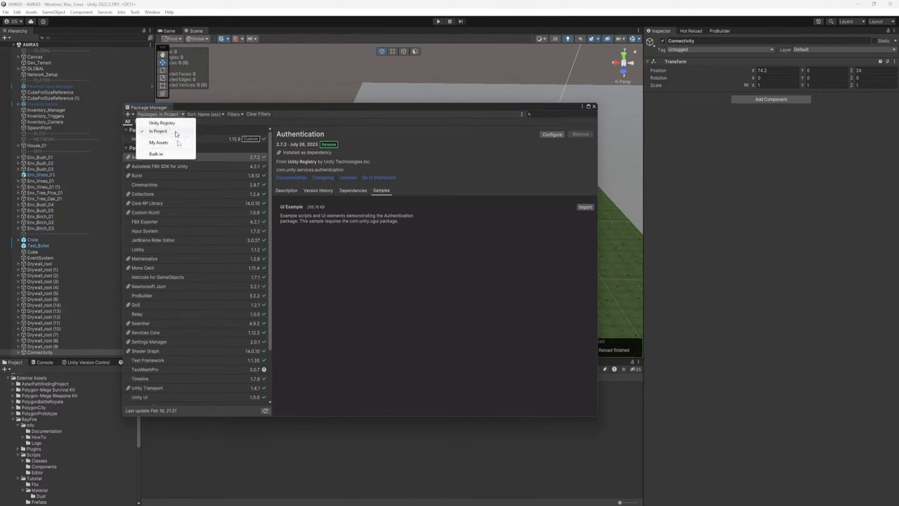
pyautogui.click(158, 142)
pyautogui.click(541, 115)
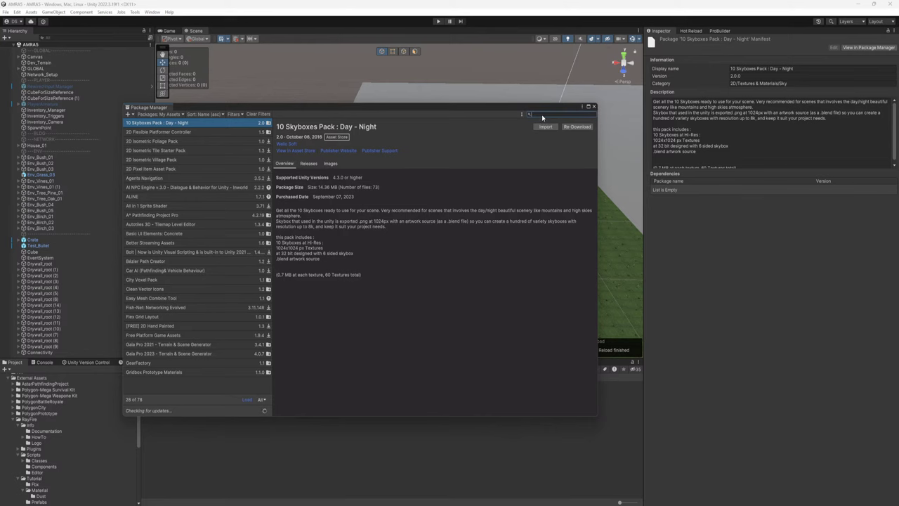
pyautogui.write('voxel')
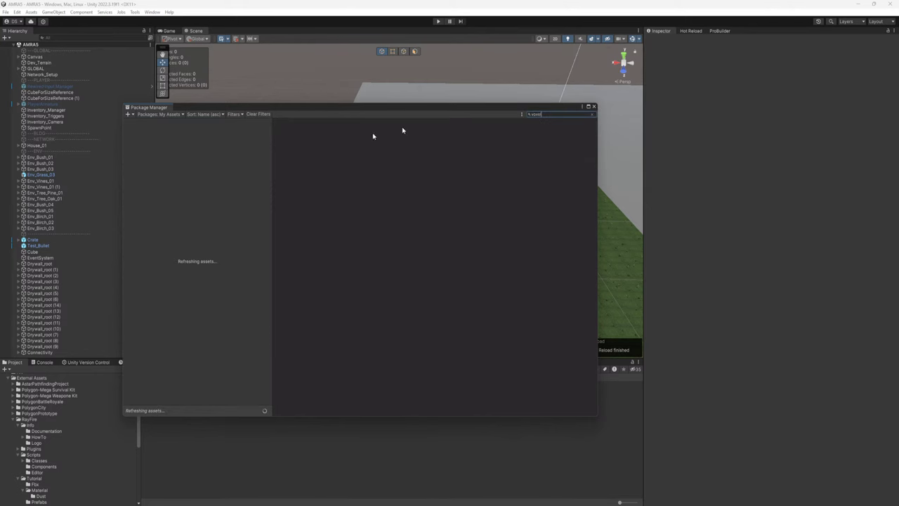
pyautogui.click(169, 179)
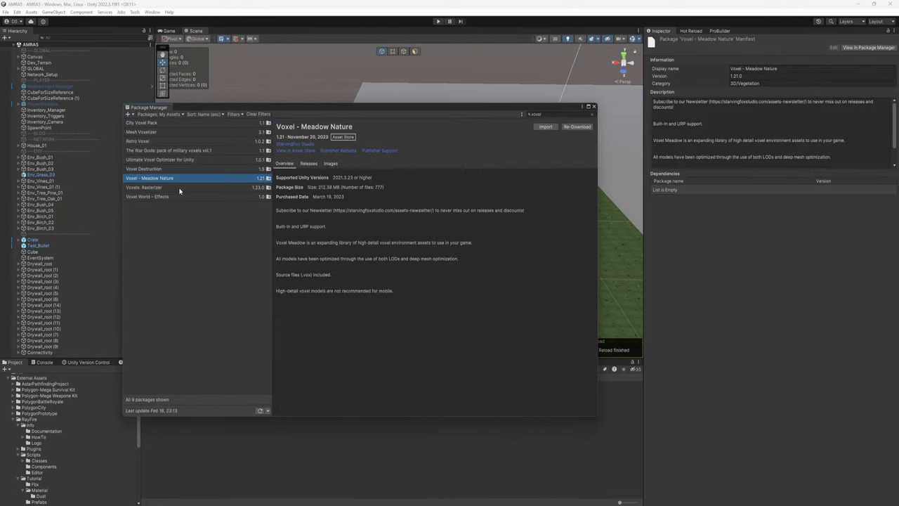
pyautogui.click(545, 127)
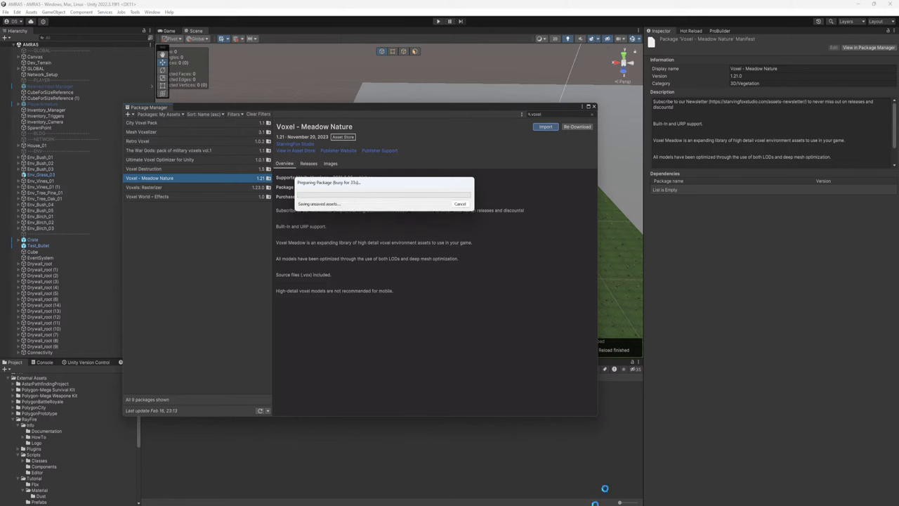
# Switch to the browser window playing the Deus Ex 2000 Full OST on YouTube and search for "Rimworld OST".
pyautogui.moveTo(584, 505)
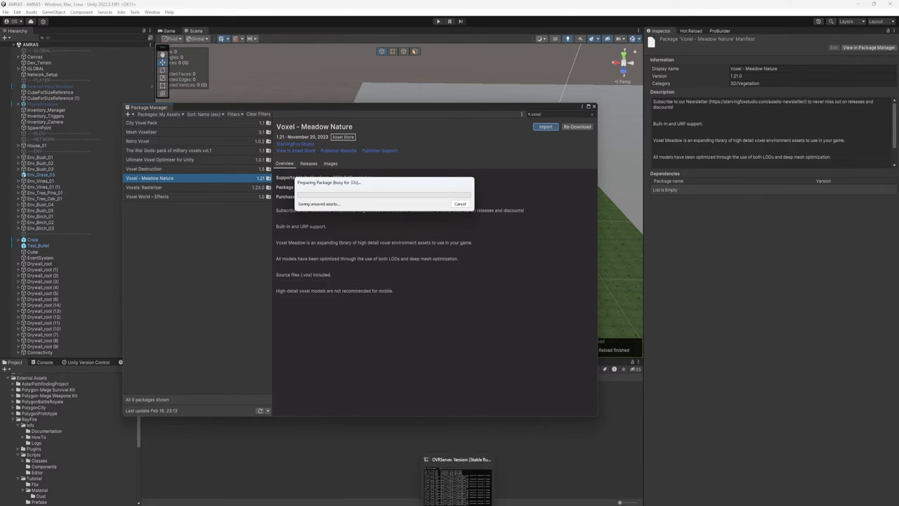
pyautogui.click(462, 491)
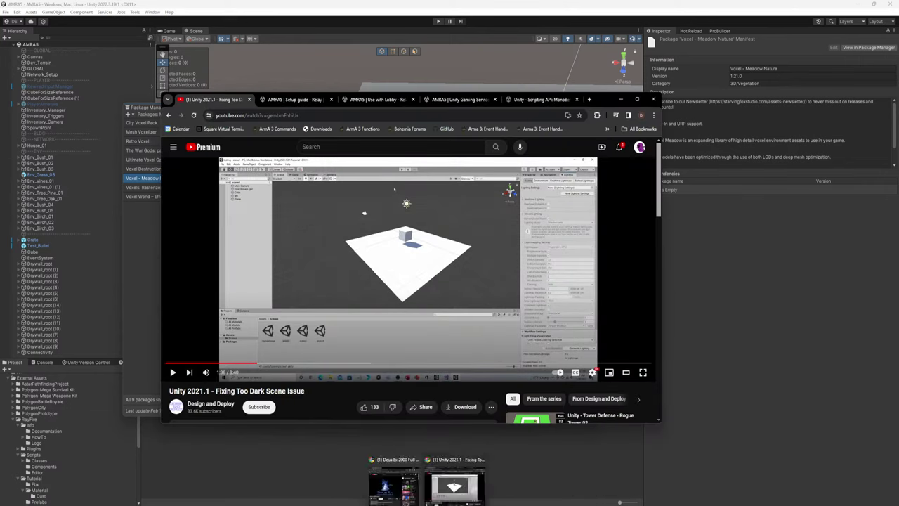
pyautogui.click(397, 489)
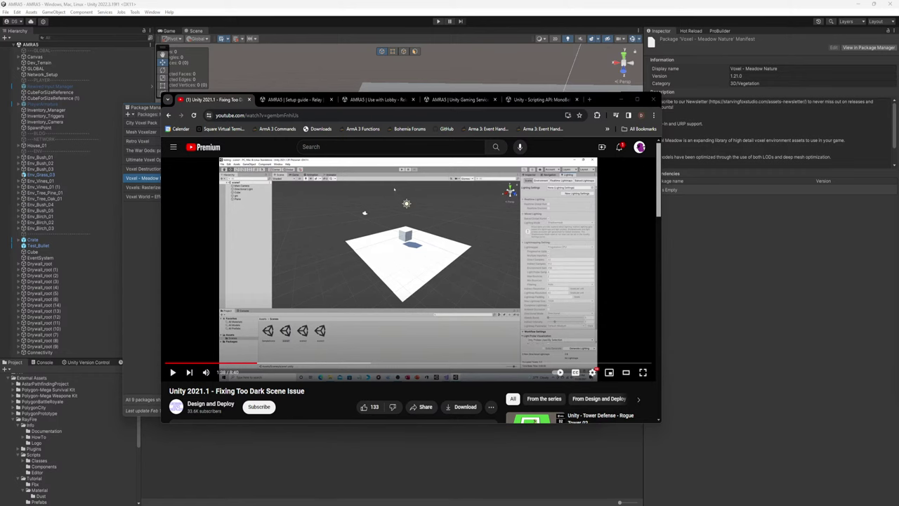
pyautogui.moveTo(898, 92); pyautogui.dragTo(303, 109)
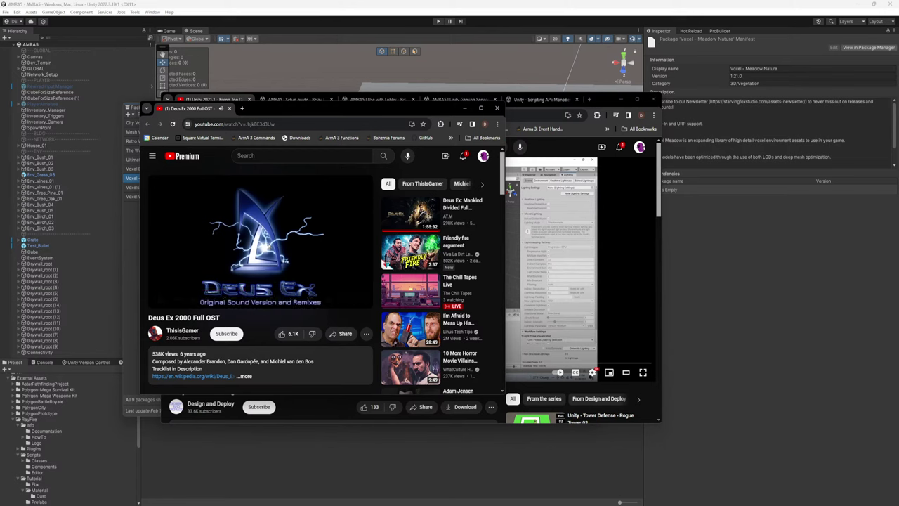
pyautogui.click(256, 156)
pyautogui.write('Rimworld OST')
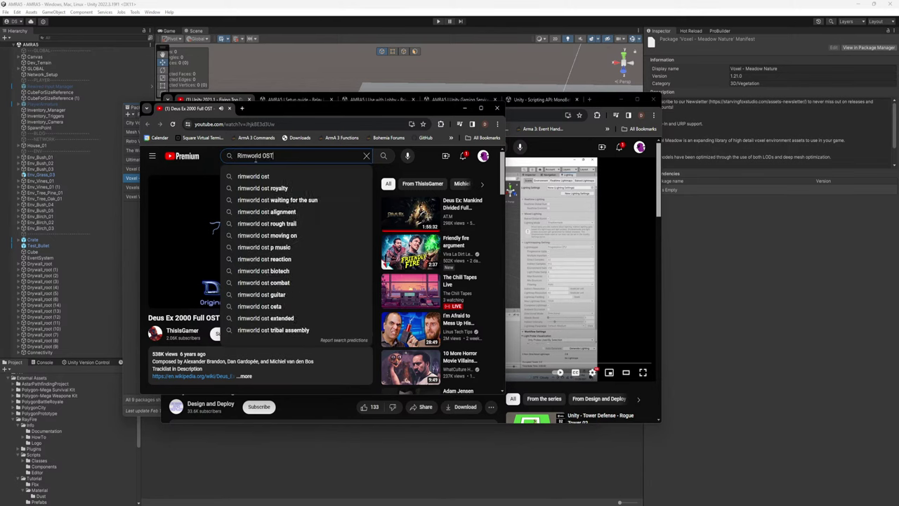
pyautogui.press('Return')
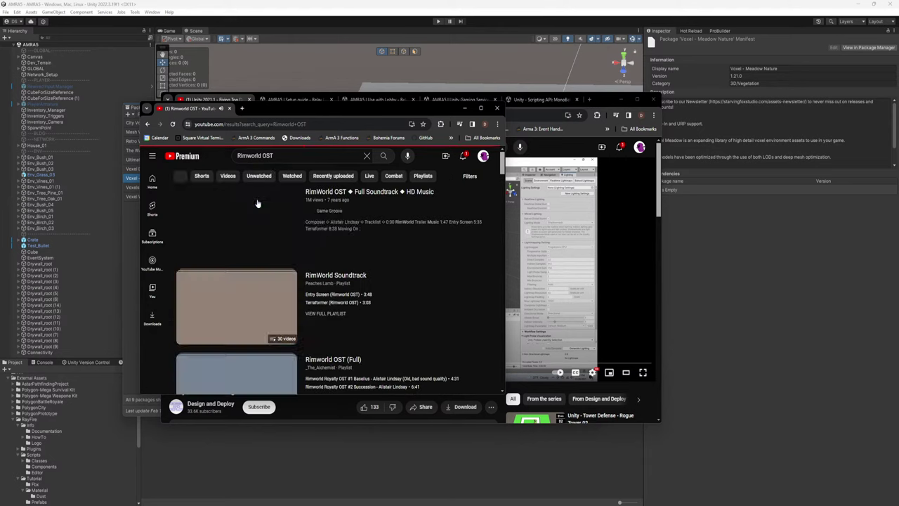
# Open the Rimworld OST (Full) playlist, raise the volume, switch to the Rimworld Royalty complete OST 4k video and minimize the browser.
pyautogui.click(277, 158)
pyautogui.hotkey('ctrl', 'a')
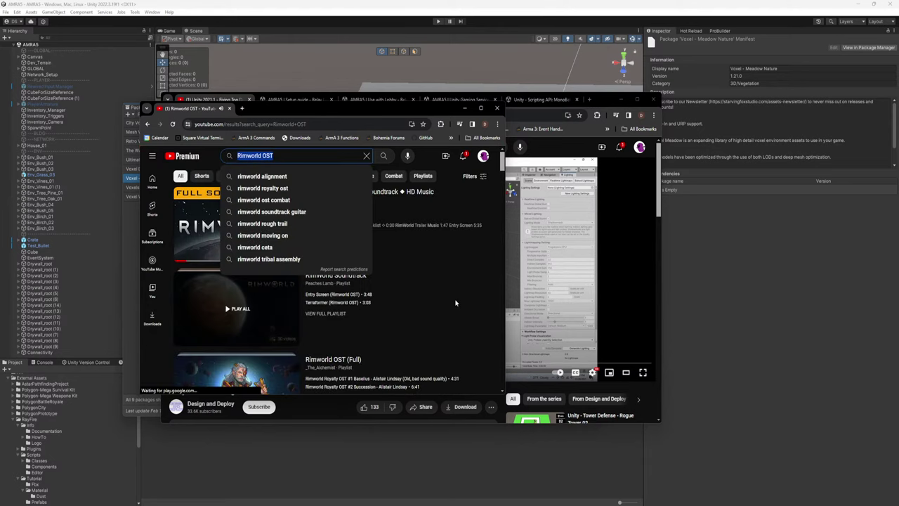
pyautogui.click(455, 246)
pyautogui.scroll(-2, 455, 250)
pyautogui.click(281, 288)
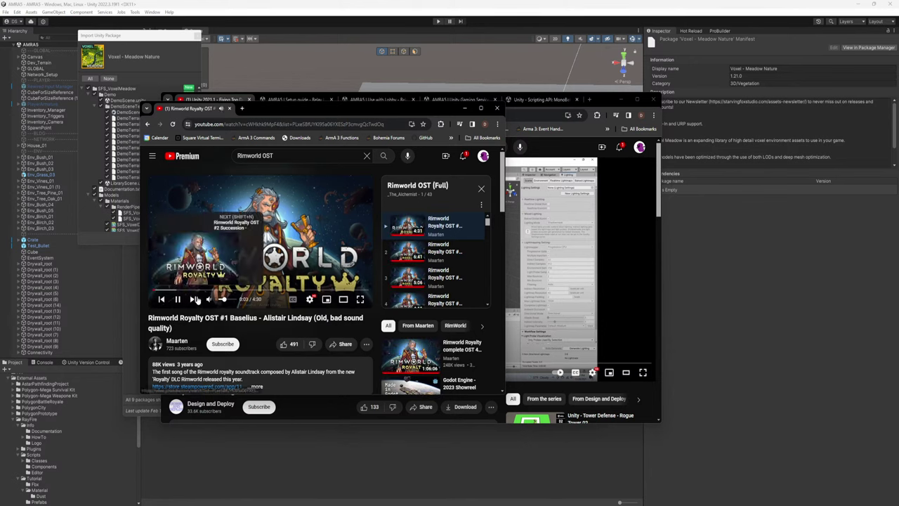
pyautogui.moveTo(223, 300); pyautogui.dragTo(237, 300)
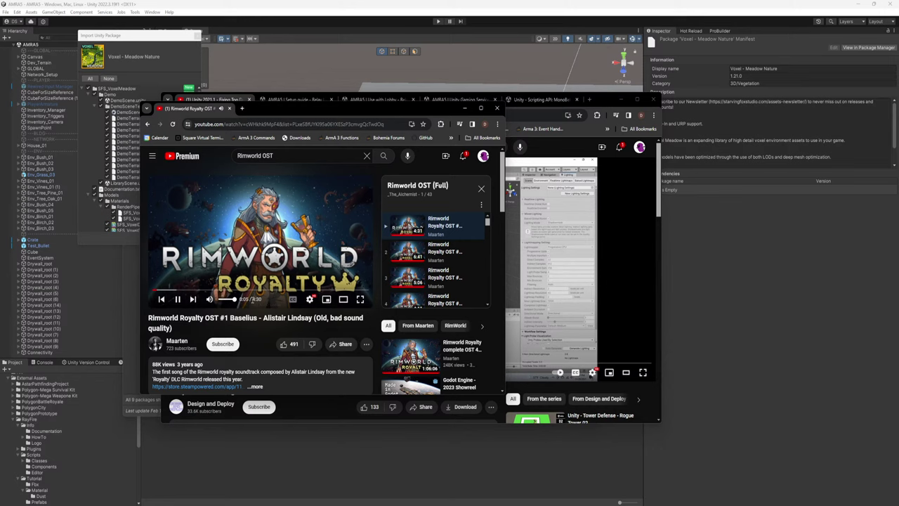
pyautogui.scroll(-1, 274, 309)
pyautogui.click(399, 319)
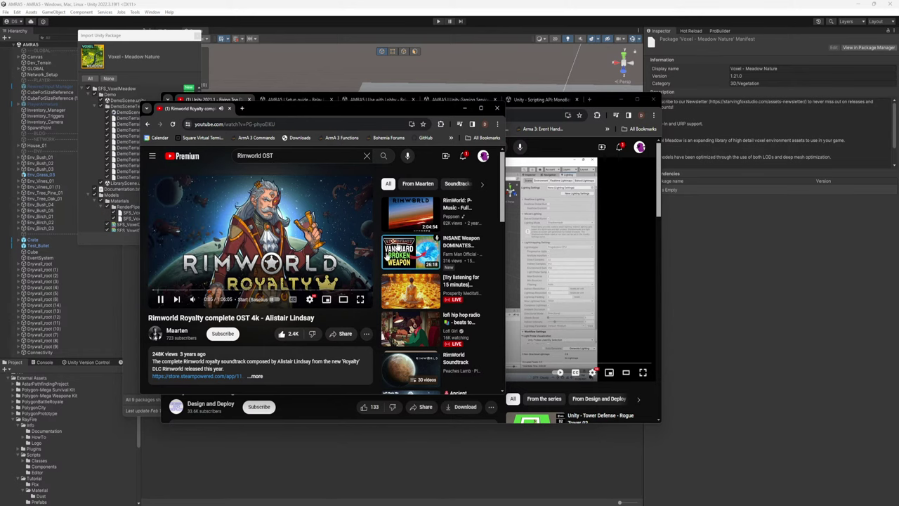
pyautogui.click(467, 109)
# Collapse the SFS_VoxelMeadow tree and import all files of the Voxel - Meadow Nature package into the Unity project.
pyautogui.click(136, 44)
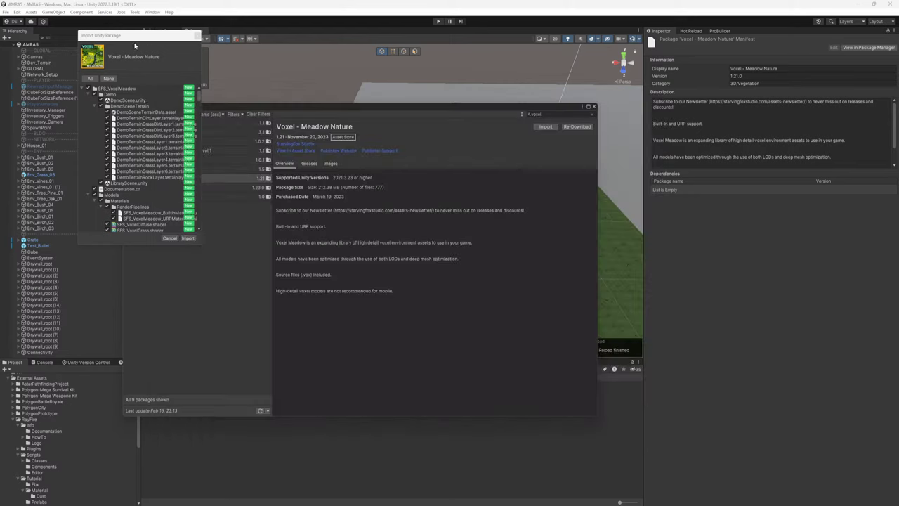
pyautogui.click(82, 89)
pyautogui.click(187, 239)
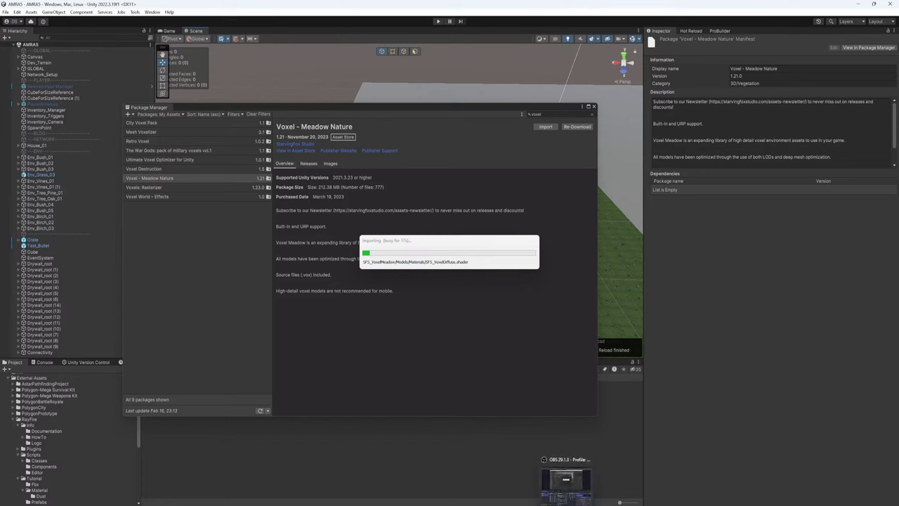
# Close the untitled Paint drawing without saving its changes.
pyautogui.rightClick(581, 504)
pyautogui.click(581, 504)
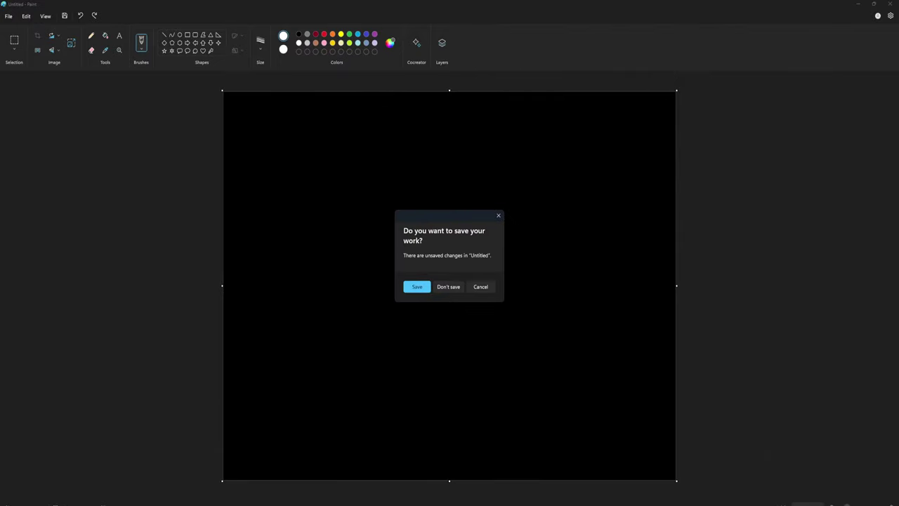
pyautogui.click(450, 288)
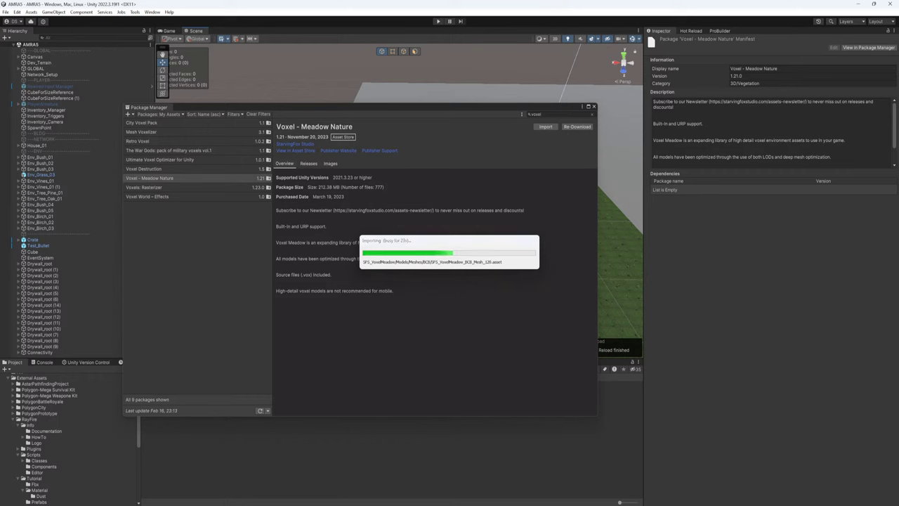
# Move the import progress dialog aside and close the Package Manager.
pyautogui.moveTo(406, 241); pyautogui.dragTo(292, 214)
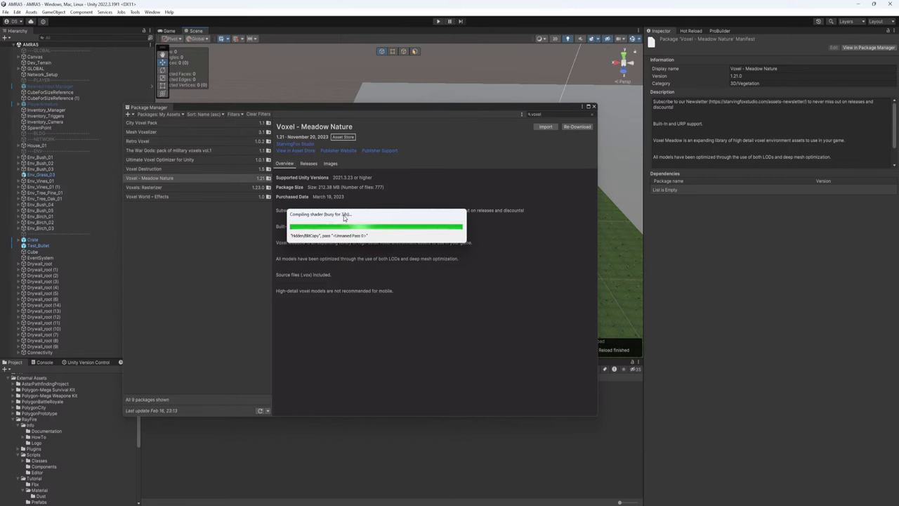
pyautogui.moveTo(348, 215); pyautogui.dragTo(304, 205)
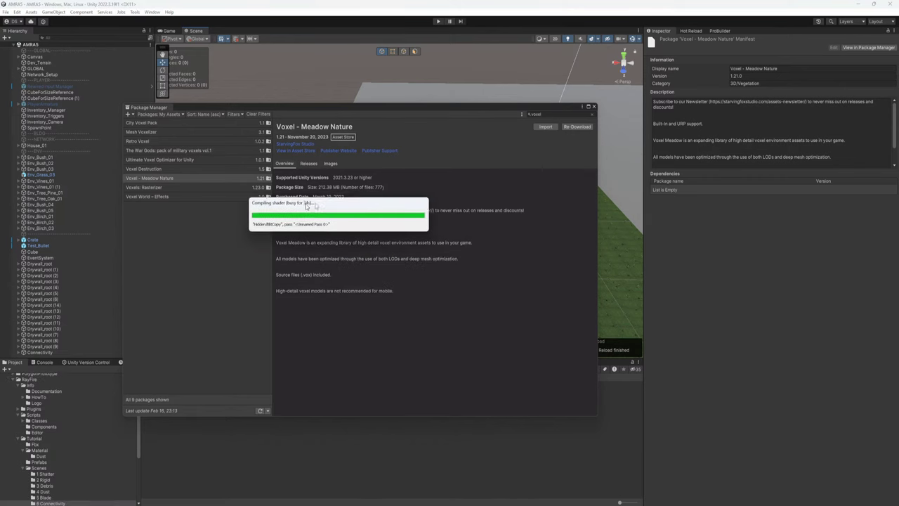
pyautogui.click(594, 108)
# Collapse the RayFire folder and move the LowPolySoldiers_demo folder into External Assets.
pyautogui.scroll(3, 26, 417)
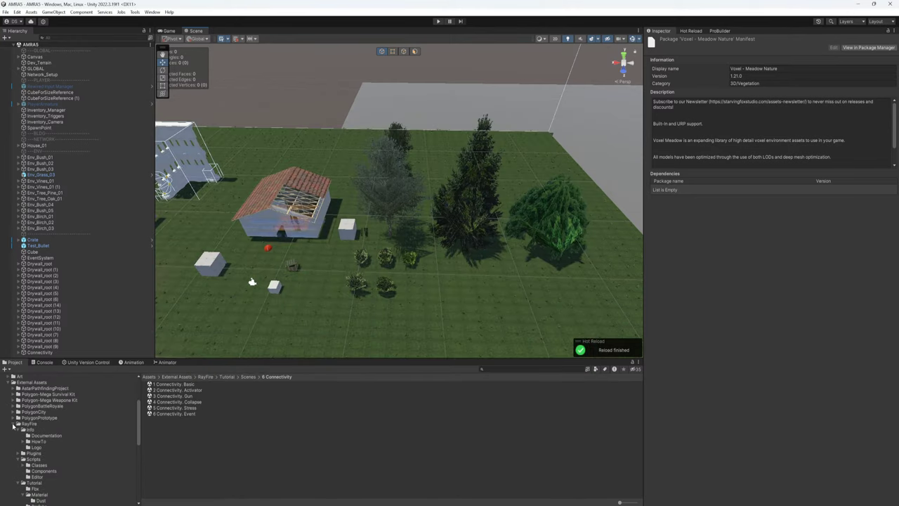
pyautogui.click(14, 425)
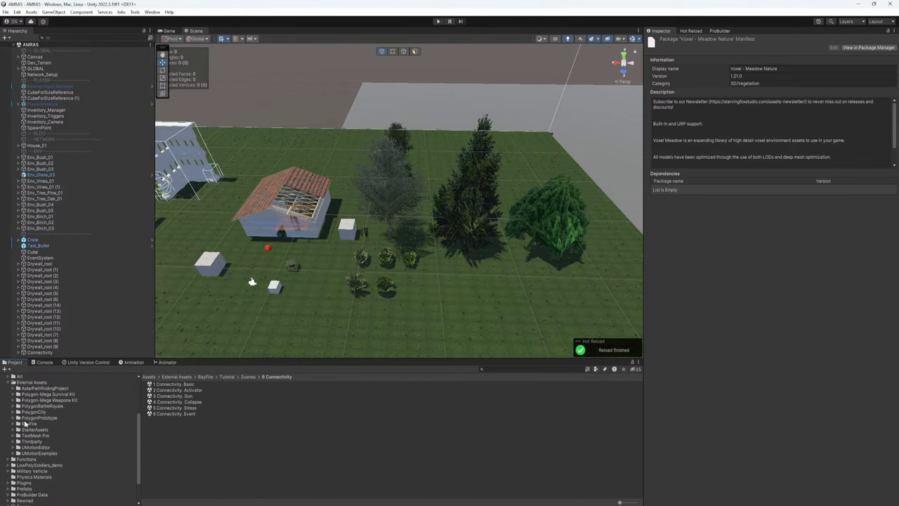
pyautogui.click(35, 467)
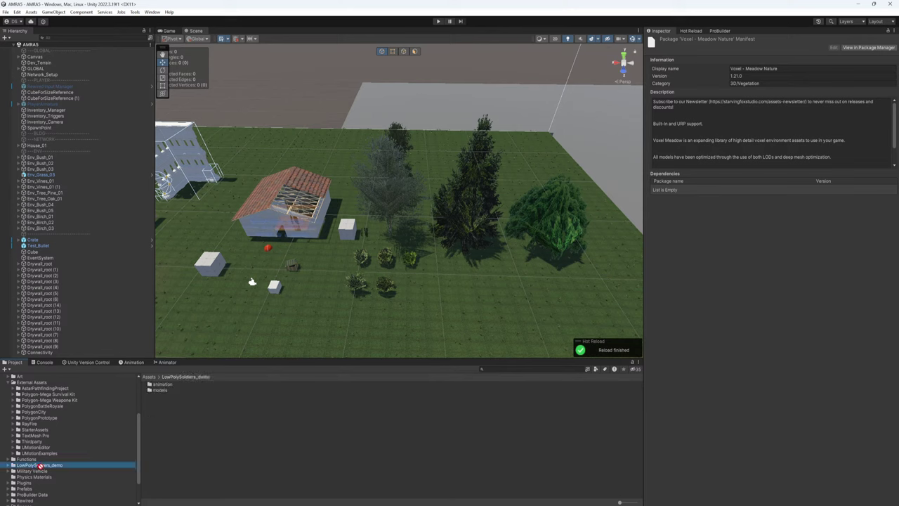
pyautogui.moveTo(40, 466); pyautogui.dragTo(41, 461)
pyautogui.moveTo(46, 427); pyautogui.dragTo(46, 427)
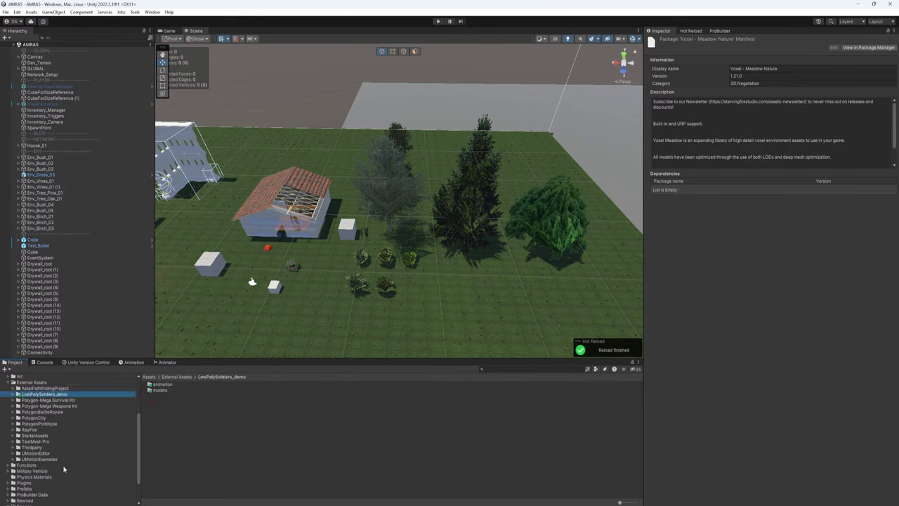
# Rename the Project.Functions assembly definition file in External Assets as A_ExternalAssets, reusing the name from its import settings.
pyautogui.click(32, 383)
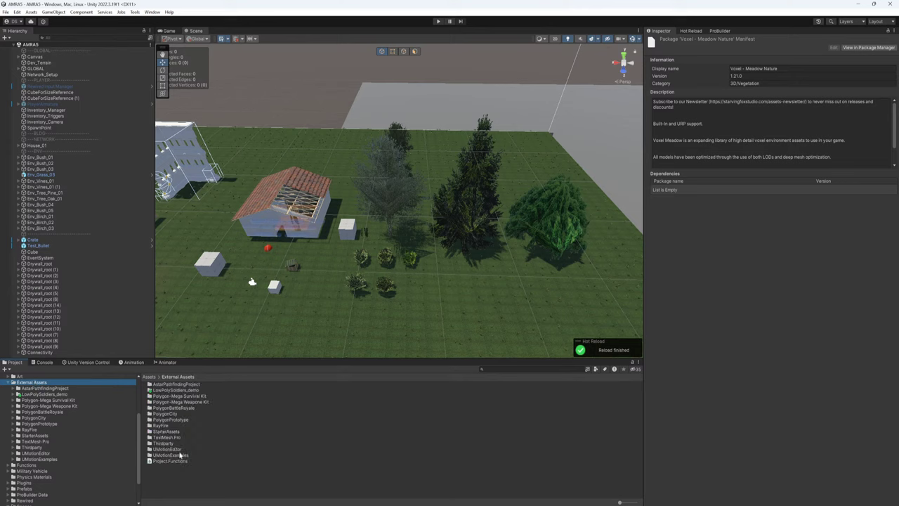
pyautogui.click(168, 461)
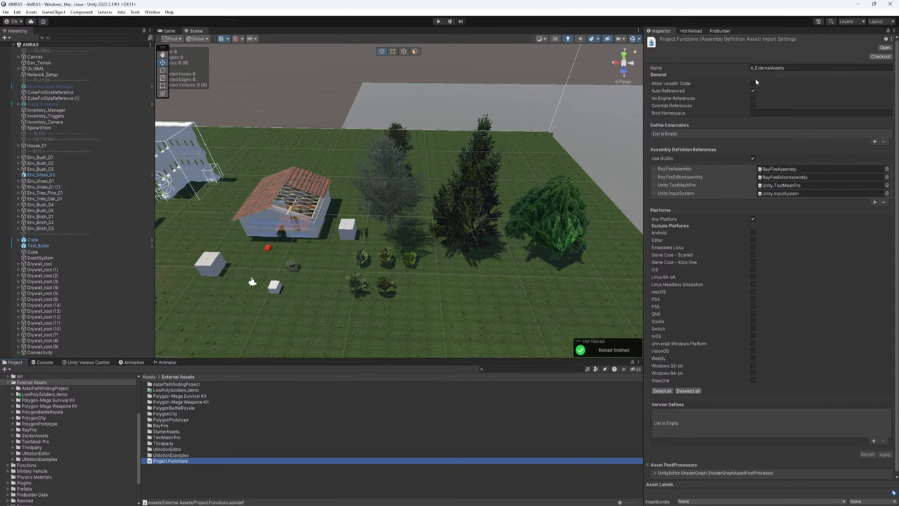
pyautogui.click(780, 69)
pyautogui.hotkey('ctrl', 'c')
pyautogui.click(184, 462)
pyautogui.press('F2')
pyautogui.hotkey('ctrl', 'v')
pyautogui.press('Return')
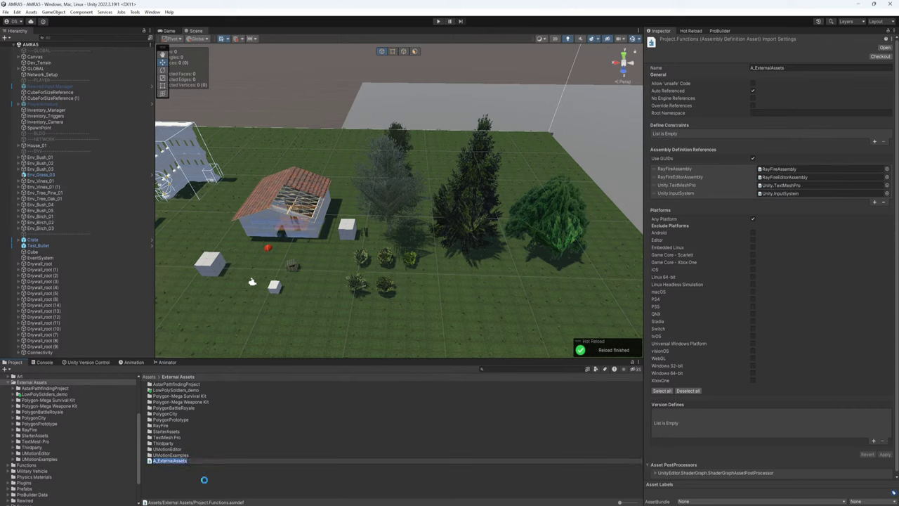
pyautogui.press('Return')
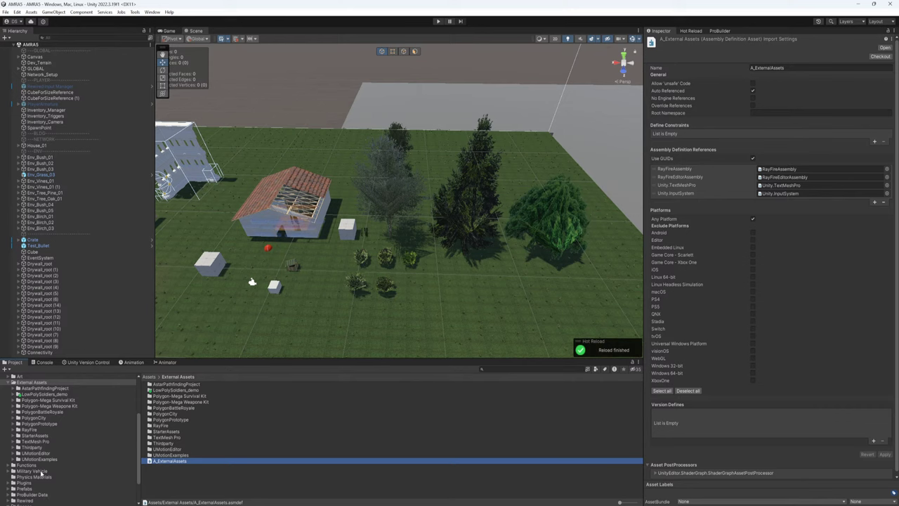
# Show the Military Vehicle folder's contents and move the SFS_VoxelMeadow folder into External Assets.
pyautogui.click(35, 471)
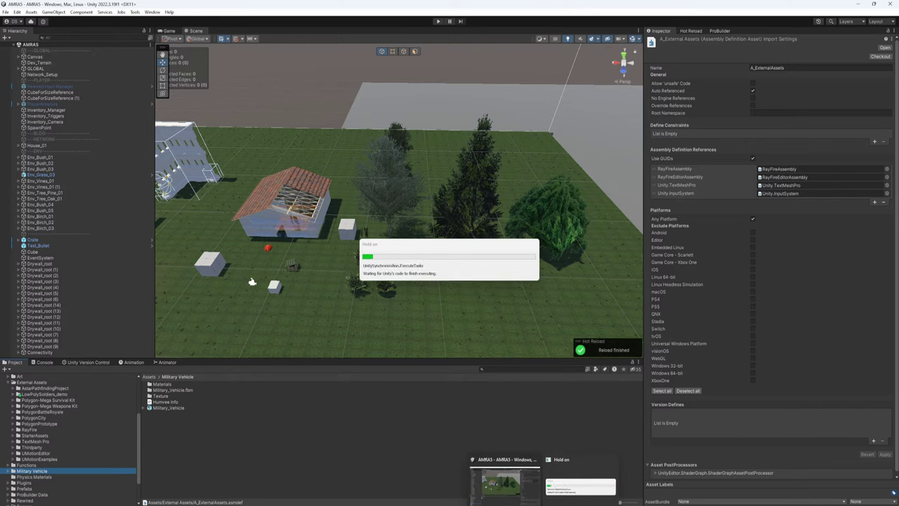
pyautogui.moveTo(574, 503)
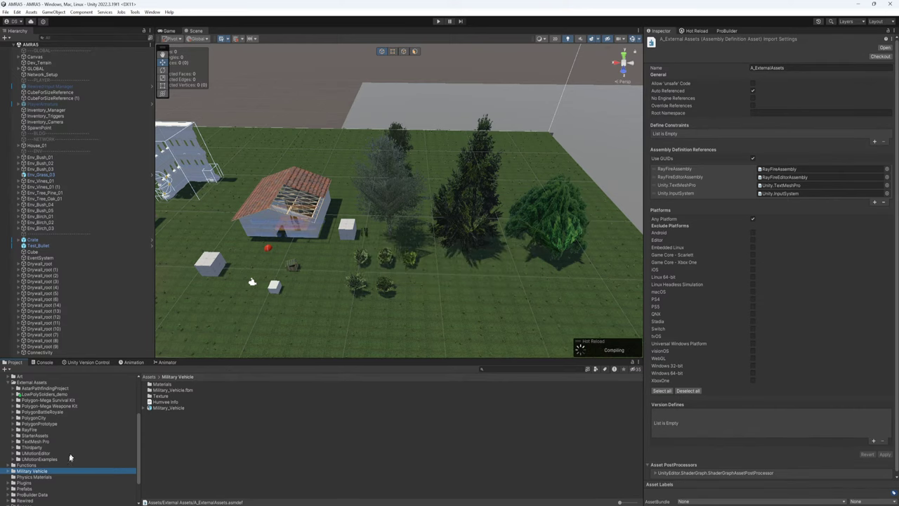
pyautogui.scroll(-2, 63, 461)
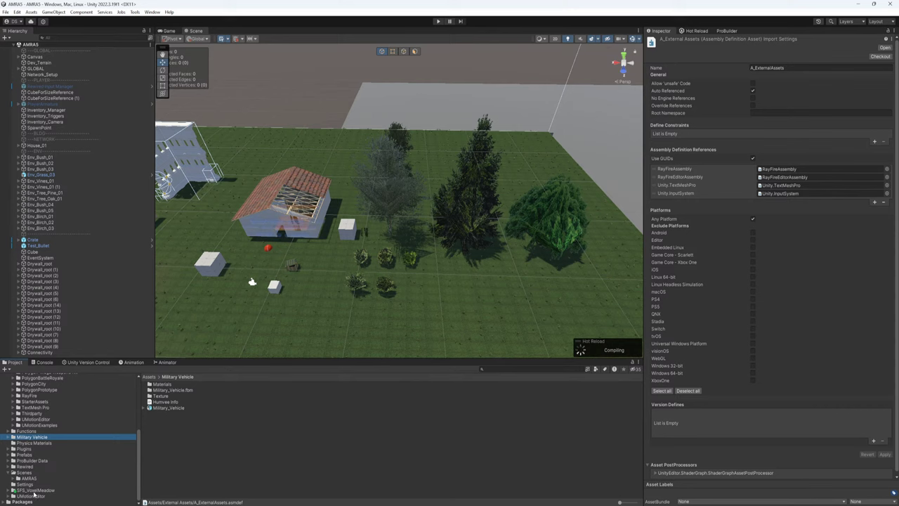
pyautogui.moveTo(33, 492); pyautogui.dragTo(61, 434)
pyautogui.scroll(1, 61, 433)
# Expand the SFS_VoxelMeadow folder and examine its Prefabs, Textures and Voxels subfolders, unfolding Prefabs.
pyautogui.click(52, 426)
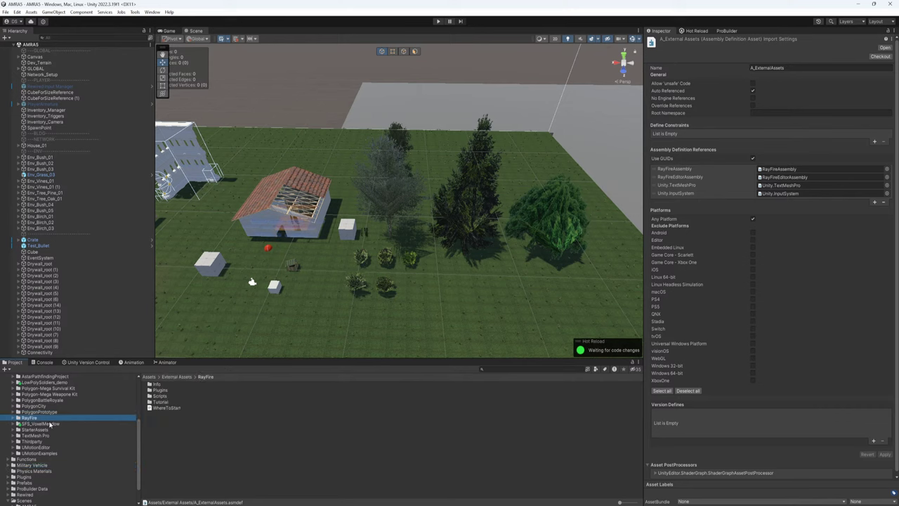
pyautogui.scroll(1, 53, 425)
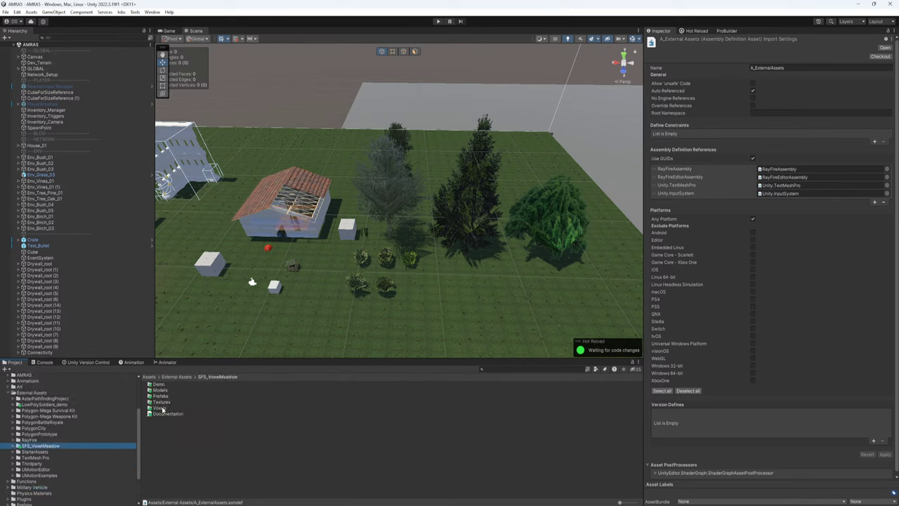
pyautogui.click(12, 447)
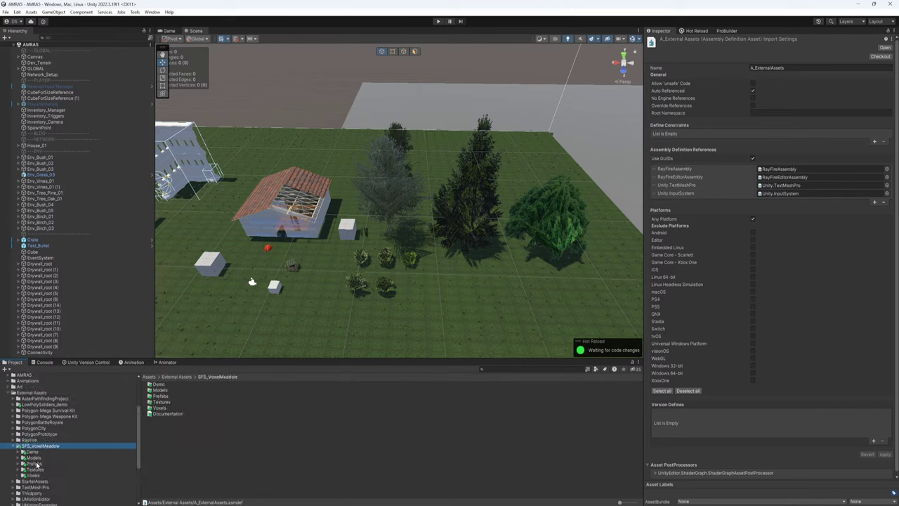
pyautogui.click(37, 464)
pyautogui.click(38, 470)
pyautogui.click(32, 476)
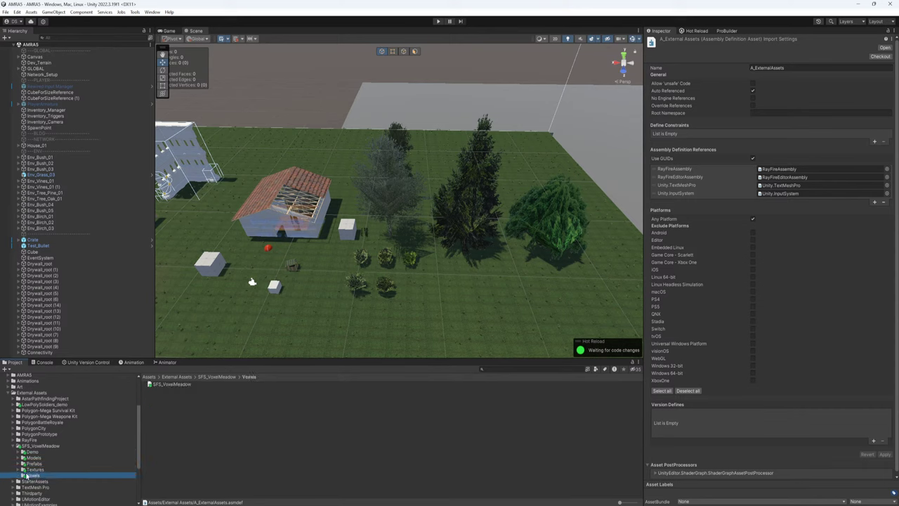
pyautogui.click(40, 465)
pyautogui.click(19, 464)
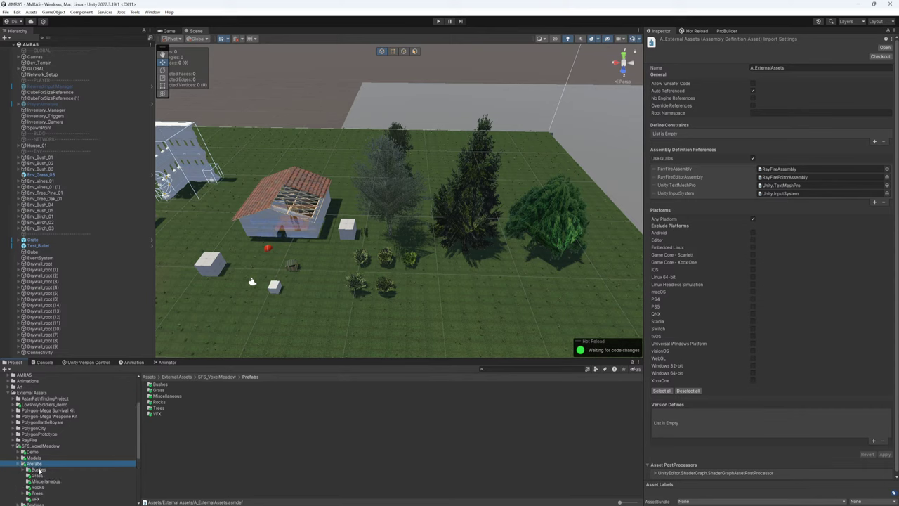
# Look through the Demo, Prefabs, Textures and Trees folders of the SFS_VoxelMeadow asset pack.
pyautogui.click(28, 458)
pyautogui.click(29, 452)
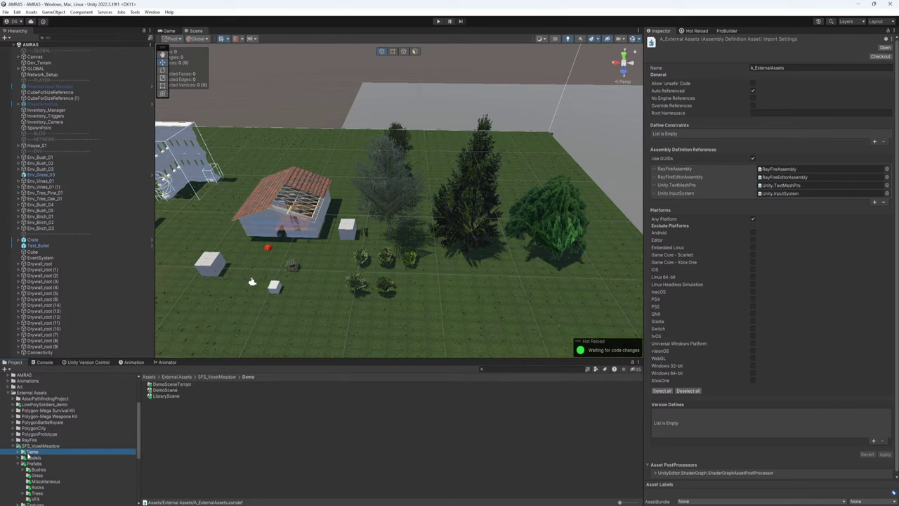
pyautogui.scroll(-2, 38, 468)
pyautogui.click(15, 420)
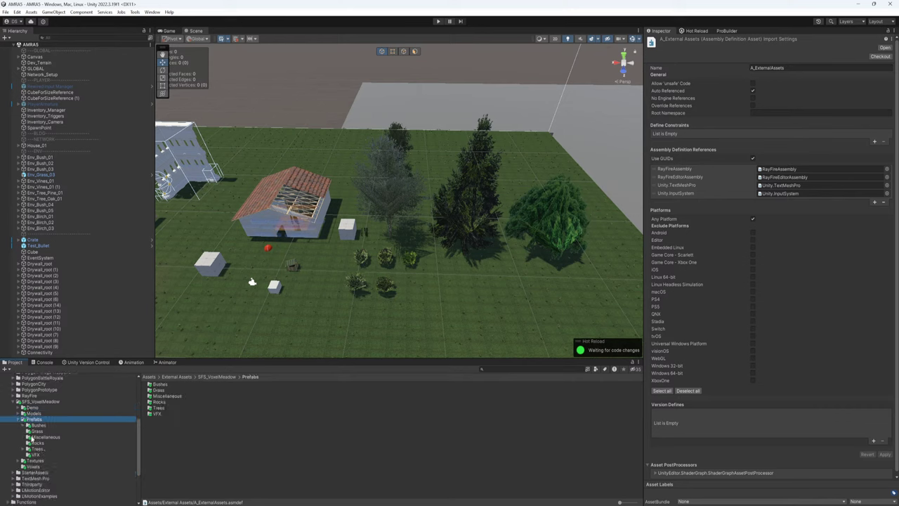
pyautogui.click(18, 461)
pyautogui.click(35, 461)
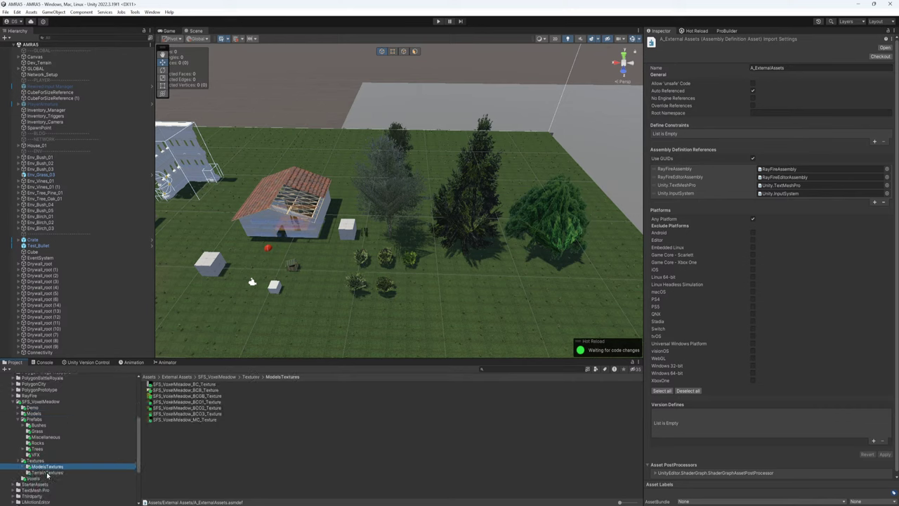
pyautogui.click(47, 473)
pyautogui.click(35, 449)
pyautogui.click(23, 449)
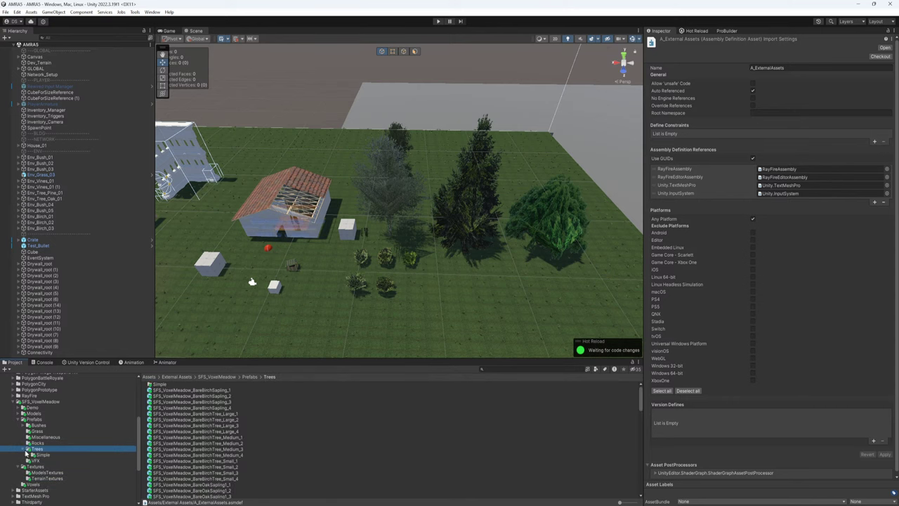
pyautogui.click(33, 455)
pyautogui.click(35, 449)
# Try out the SFS_VoxelMeadow_BareBirchSapling_4 tree prefab in the scene and remove it again.
pyautogui.moveTo(191, 408); pyautogui.dragTo(371, 323)
pyautogui.press('f')
pyautogui.press('Delete')
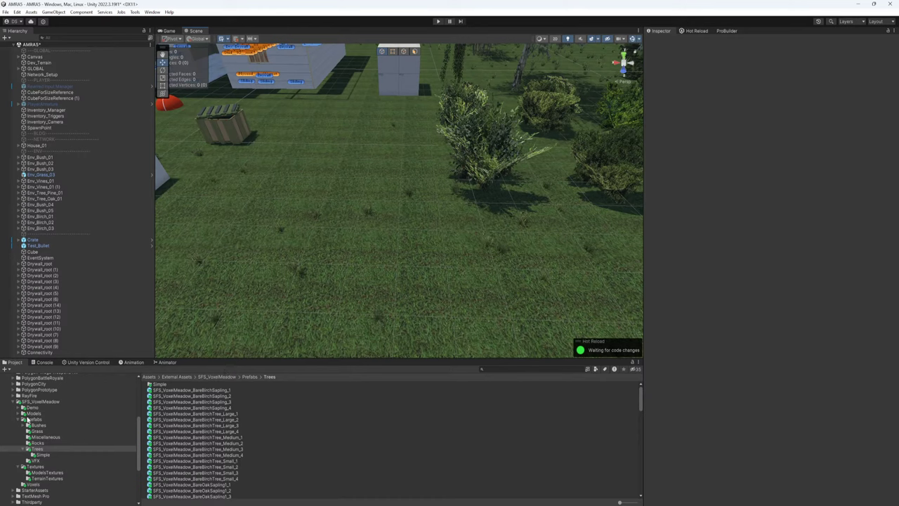
# Import the whole SFS_VoxelMeadow_URPMaterials package from the pack's Models/Materials/RenderPipelines folder.
pyautogui.click(29, 419)
pyautogui.click(42, 401)
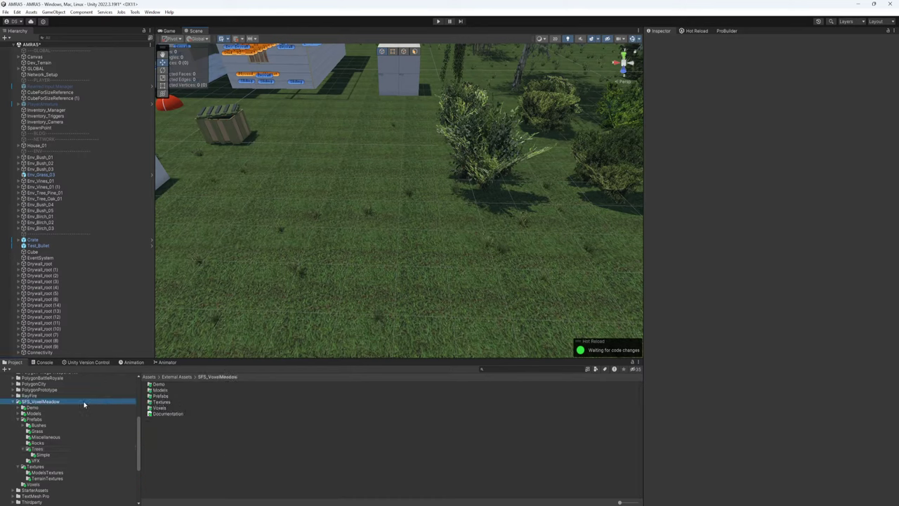
pyautogui.press('Down')
pyautogui.press('Right')
pyautogui.press('Down')
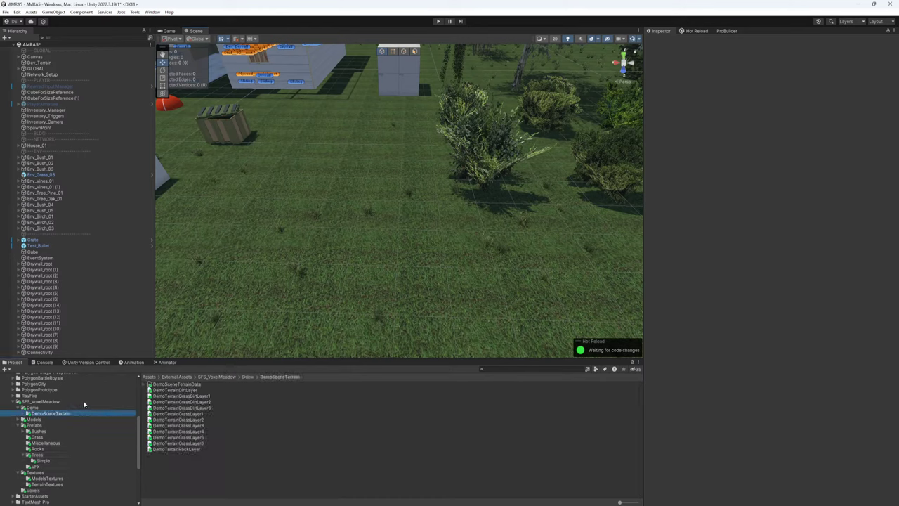
pyautogui.press('Down')
pyautogui.press('Right')
pyautogui.press('Down')
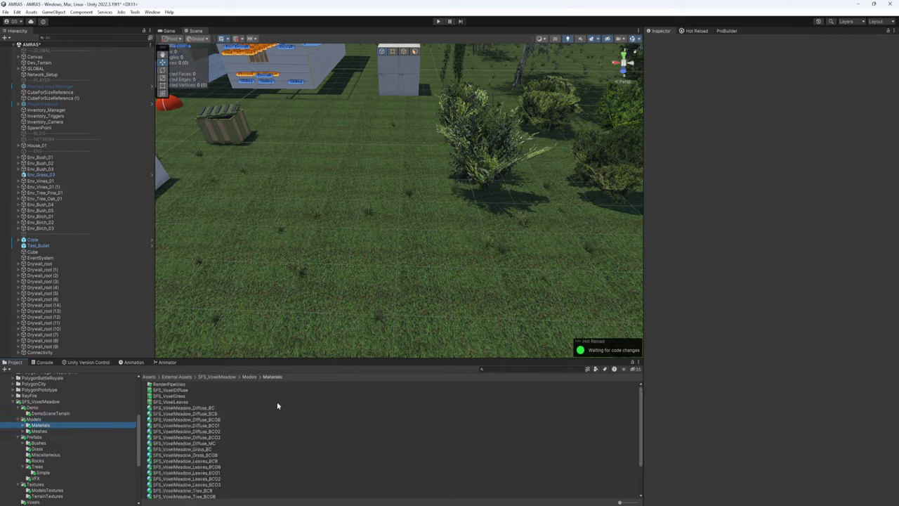
pyautogui.doubleClick(163, 385)
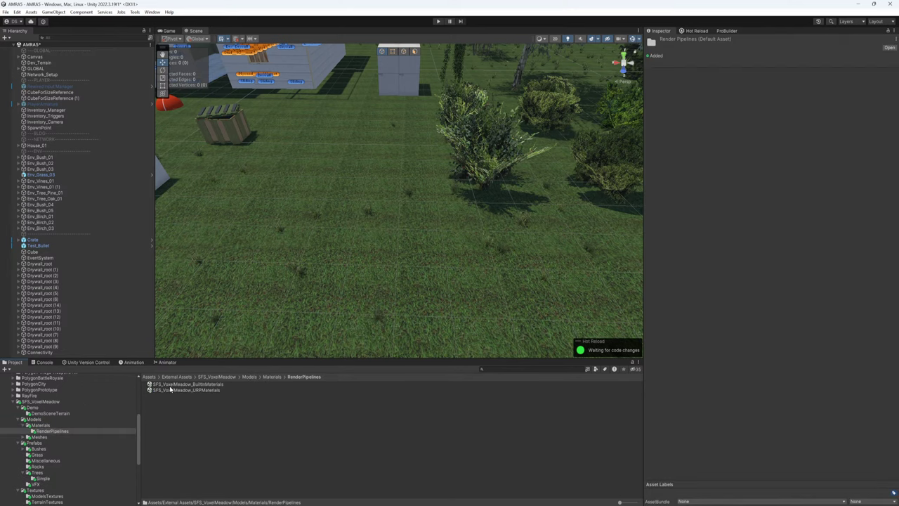
pyautogui.doubleClick(177, 390)
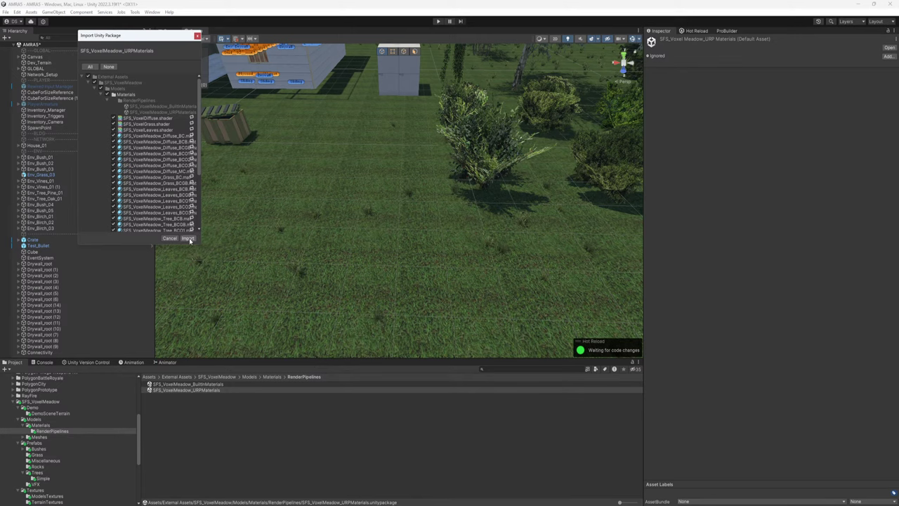
pyautogui.click(188, 239)
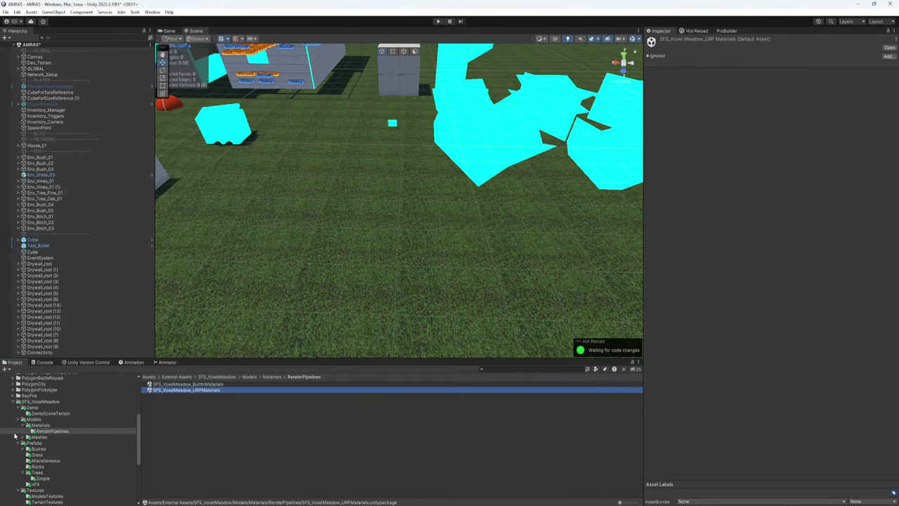
# Place the SFS_VoxelMeadow_Bush_Large_3 prefab from Prefabs/Bushes on the grass near the existing bushes and frame it.
pyautogui.click(19, 407)
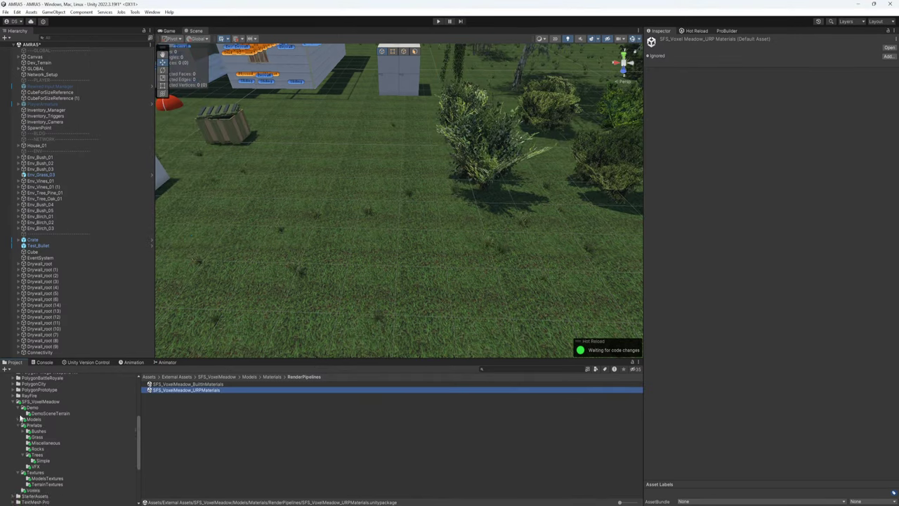
pyautogui.click(19, 413)
pyautogui.click(12, 402)
pyautogui.moveTo(345, 247); pyautogui.dragTo(364, 256, button='right')
pyautogui.click(13, 402)
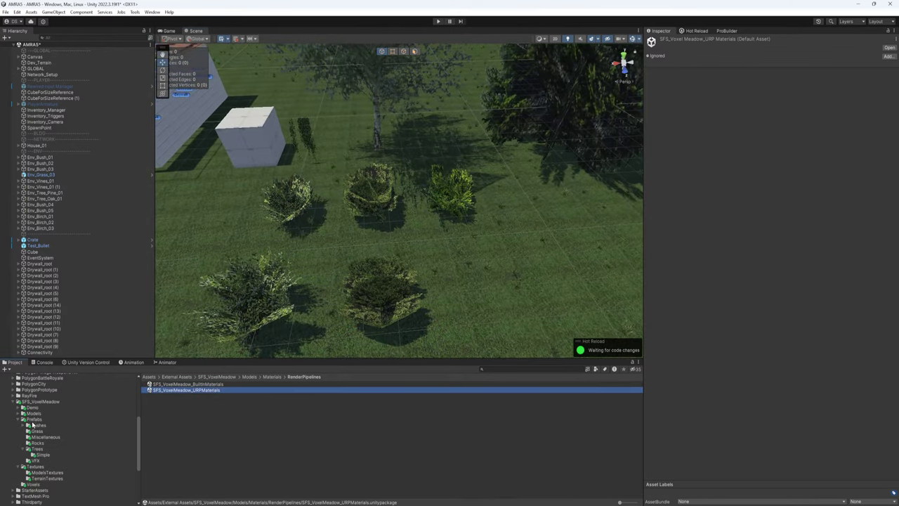
pyautogui.click(38, 426)
pyautogui.moveTo(266, 285); pyautogui.dragTo(216, 331, button='right')
pyautogui.moveTo(218, 402); pyautogui.dragTo(338, 297)
pyautogui.press('f')
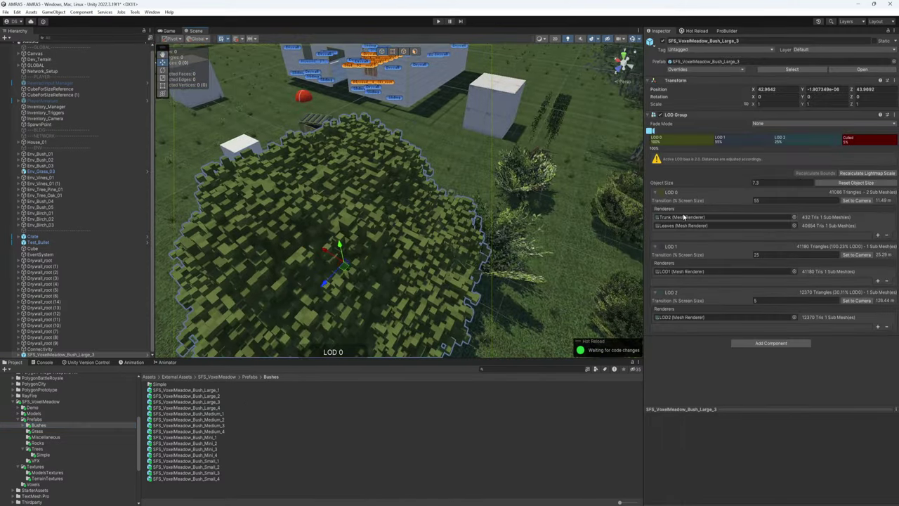
# Check the trunk and leaves parts of the placed voxel bush, and delete the whole bush from the scene.
pyautogui.click(338, 253)
pyautogui.click(380, 265)
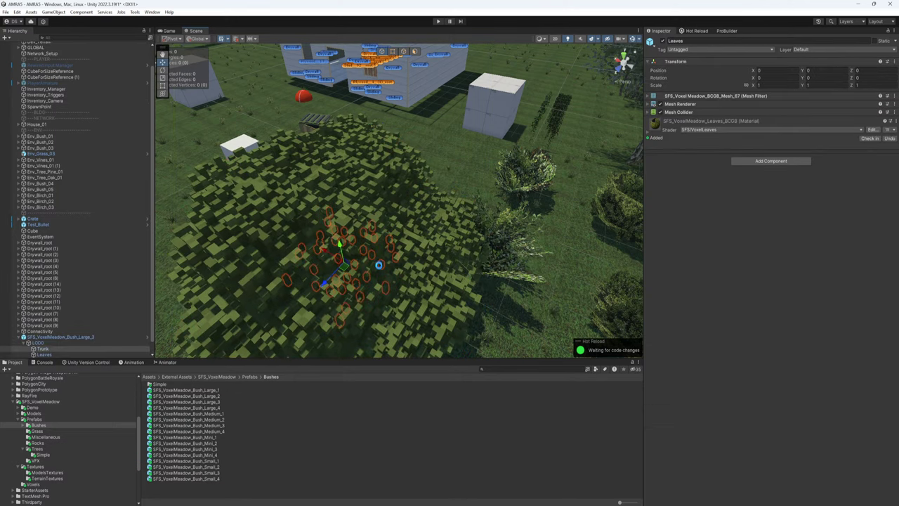
pyautogui.click(348, 186)
pyautogui.click(95, 336)
pyautogui.press('Delete')
# Examine the renderer material of Env_Bush_04's three bush meshes and compare it with the SFS_VoxelMeadow_Bush_Large_4 prefab's LOD setup.
pyautogui.moveTo(343, 272); pyautogui.dragTo(423, 255, button='right')
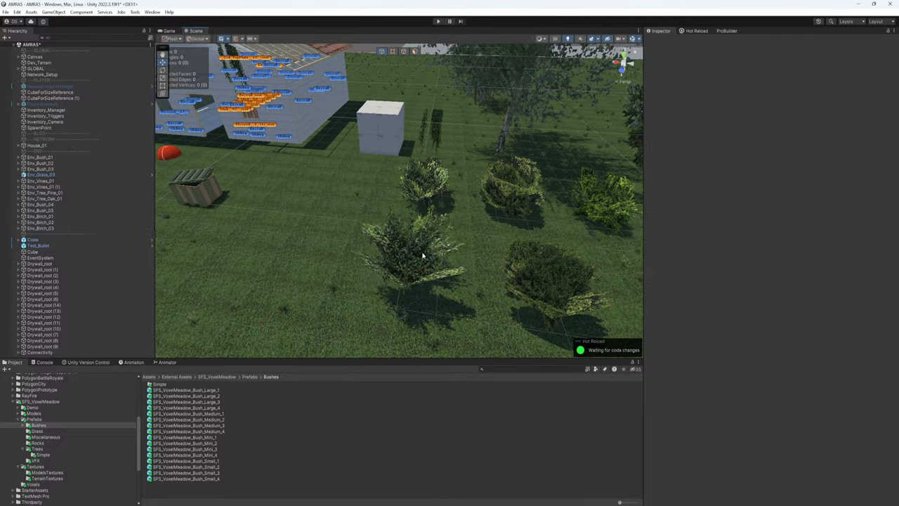
pyautogui.click(423, 257)
pyautogui.press('f')
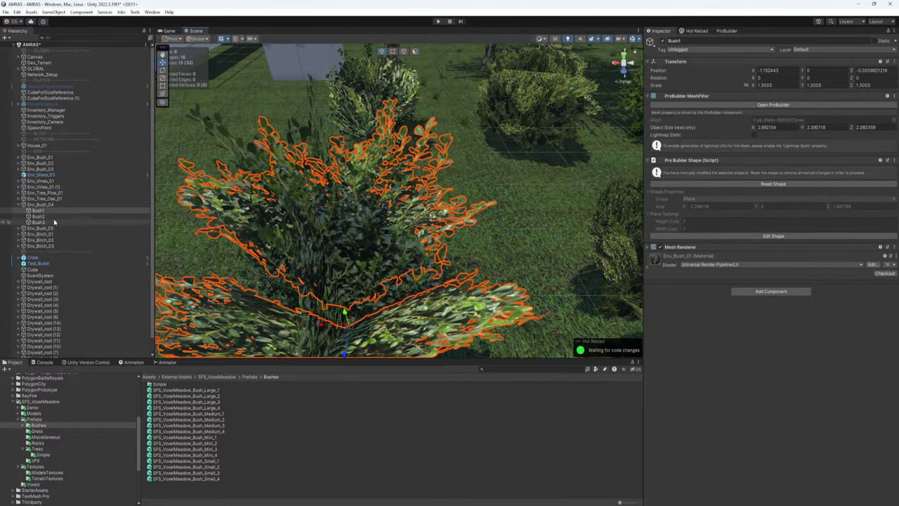
pyautogui.keyDown('shift'); pyautogui.click(54, 222); pyautogui.keyUp('shift')
pyautogui.moveTo(337, 206); pyautogui.dragTo(342, 224, button='right')
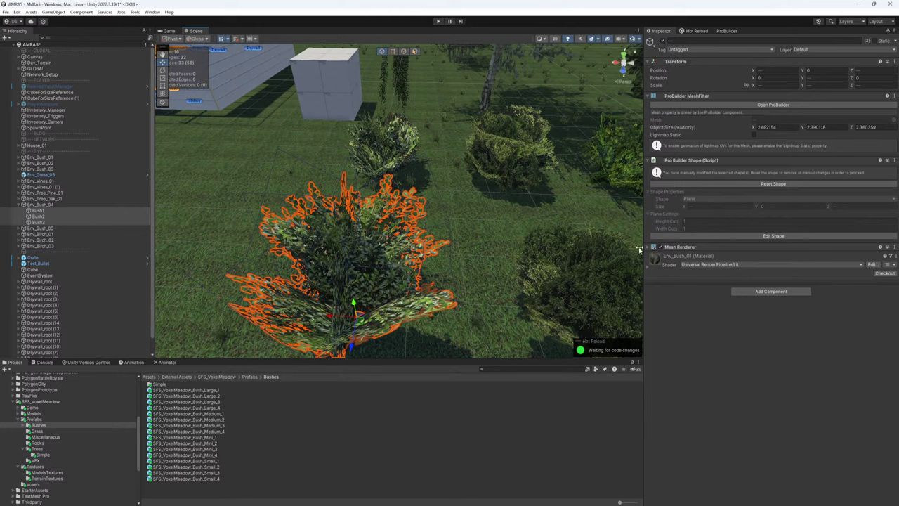
pyautogui.click(717, 247)
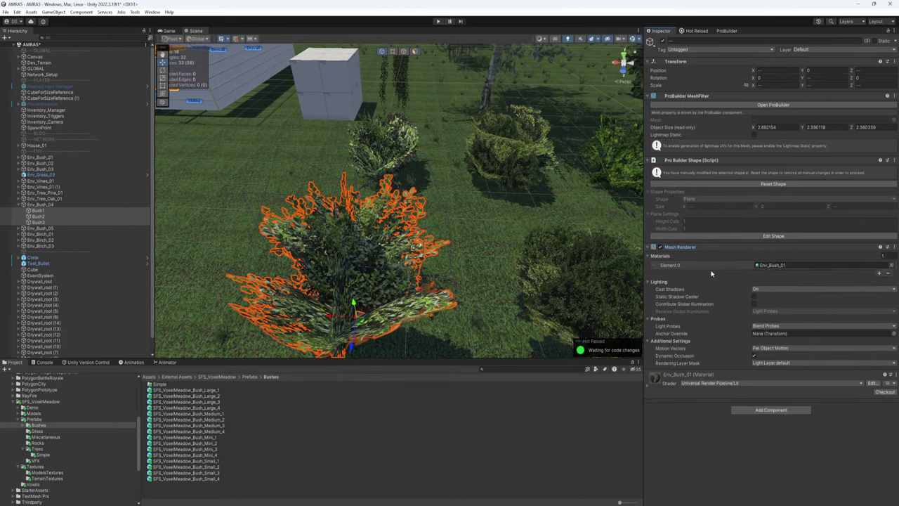
pyautogui.click(289, 246)
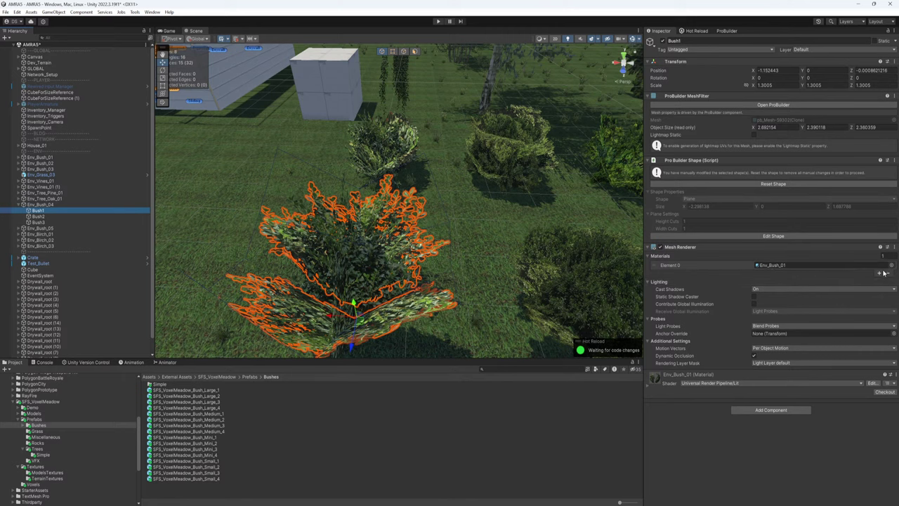
pyautogui.click(187, 408)
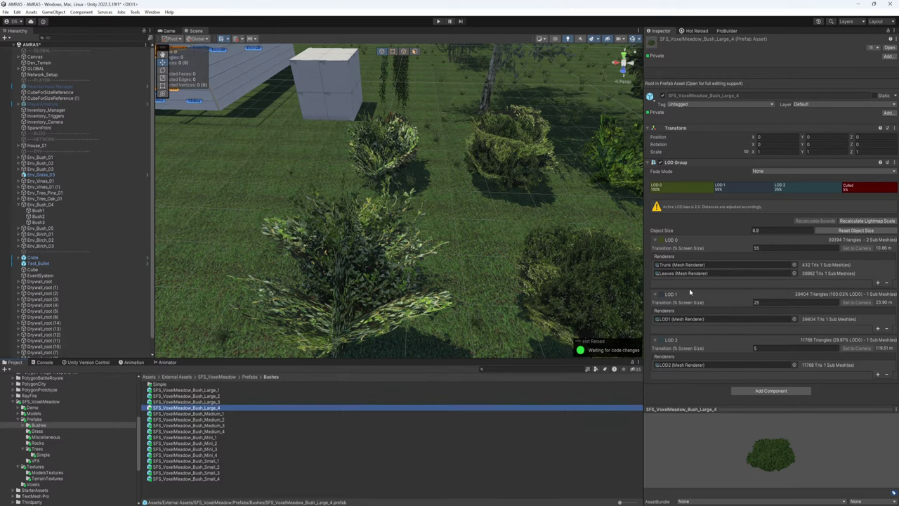
# Try SFS_VoxelMeadow leaves materials, ending with Leaves_BCO3, in a second material slot on Env_Bush_04's Bush1, and remove that slot.
pyautogui.click(382, 268)
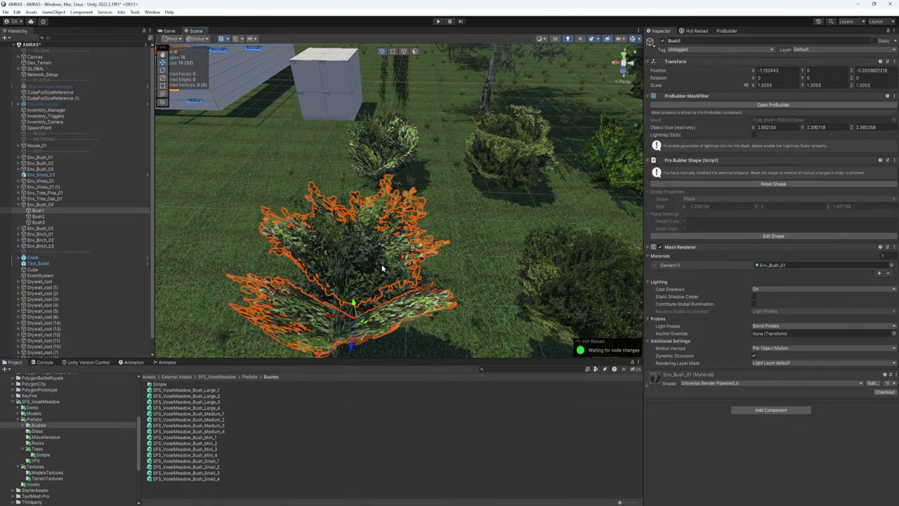
pyautogui.click(879, 273)
pyautogui.click(892, 274)
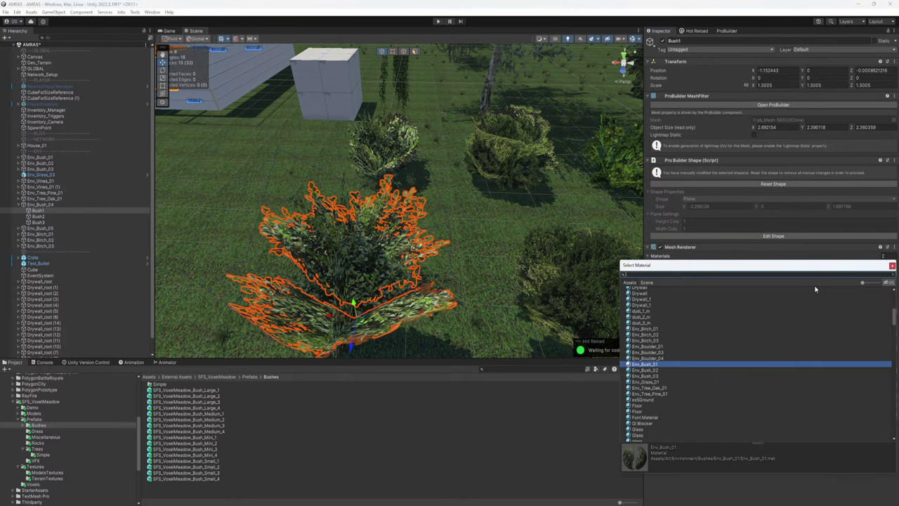
pyautogui.write('Leaves')
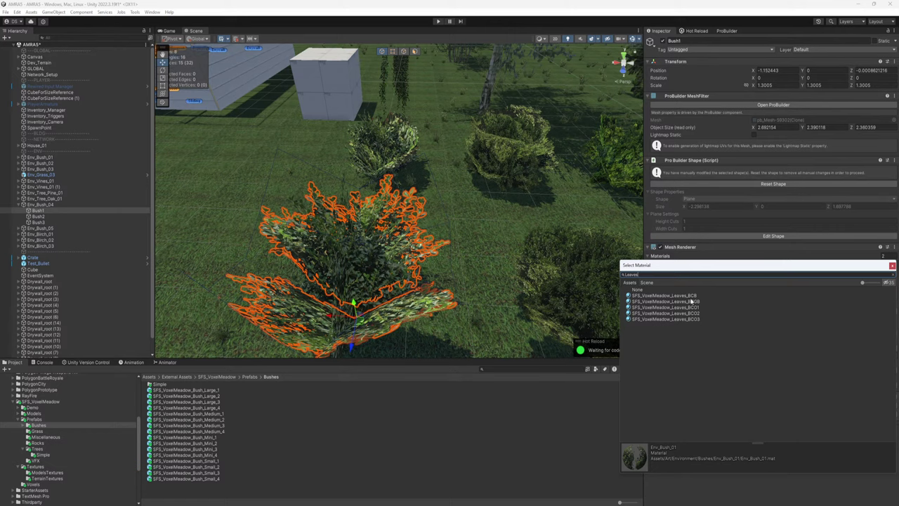
pyautogui.click(687, 297)
pyautogui.click(690, 307)
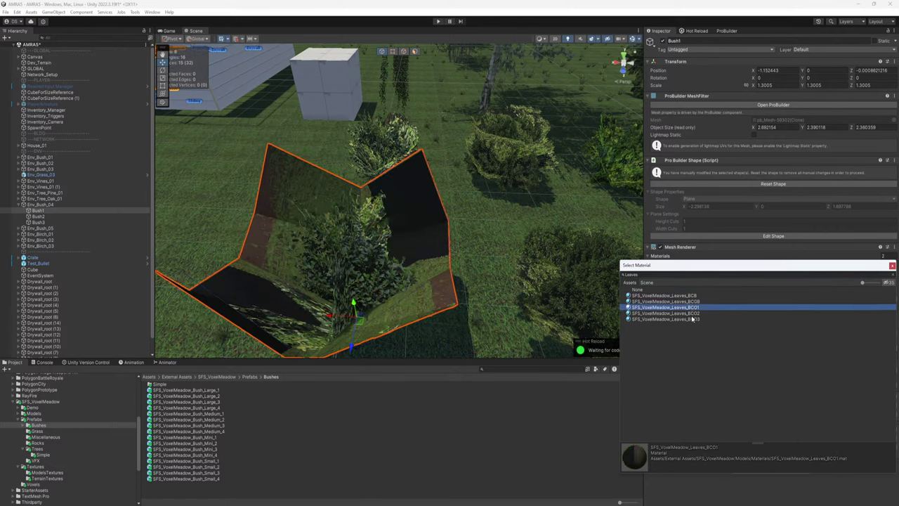
pyautogui.click(694, 319)
pyautogui.click(893, 266)
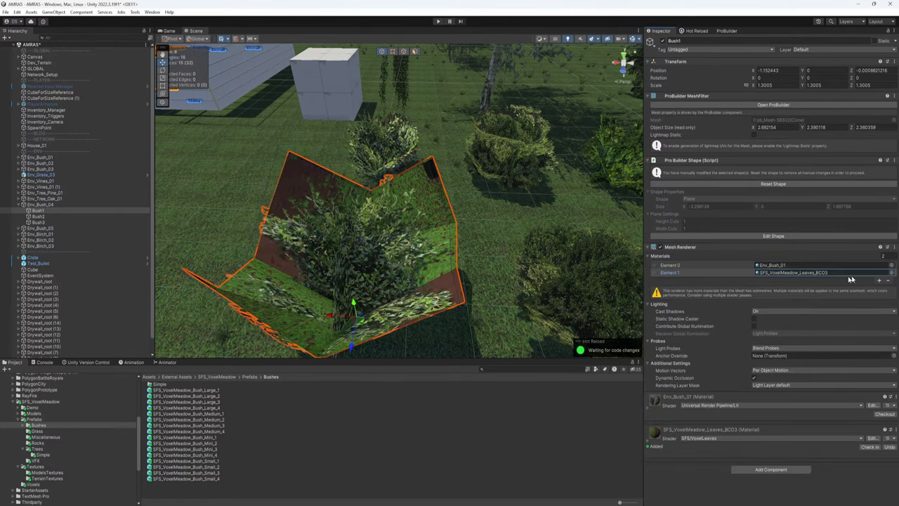
pyautogui.click(889, 273)
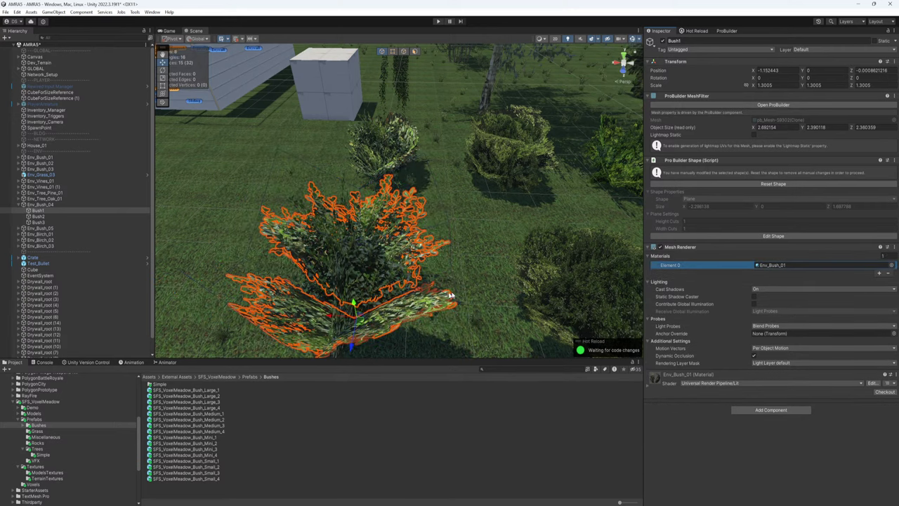
# Place the SFS_VoxelMeadow_Bush_Large_3 prefab on the open grass beside Env_Bush_04.
pyautogui.moveTo(425, 297)
pyautogui.mouseDown(button='right')
pyautogui.moveTo(439, 300)
pyautogui.moveTo(424, 306)
pyautogui.mouseUp(button='right')
pyautogui.click(196, 403)
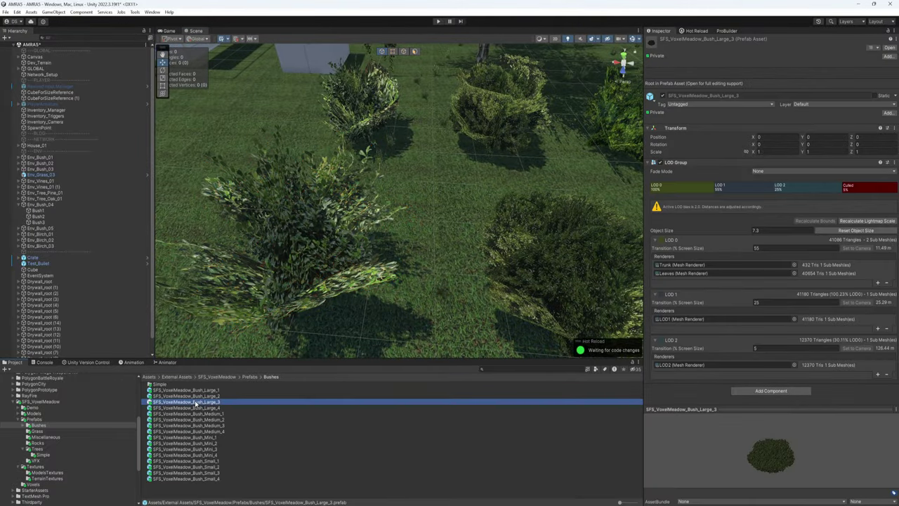
pyautogui.click(692, 266)
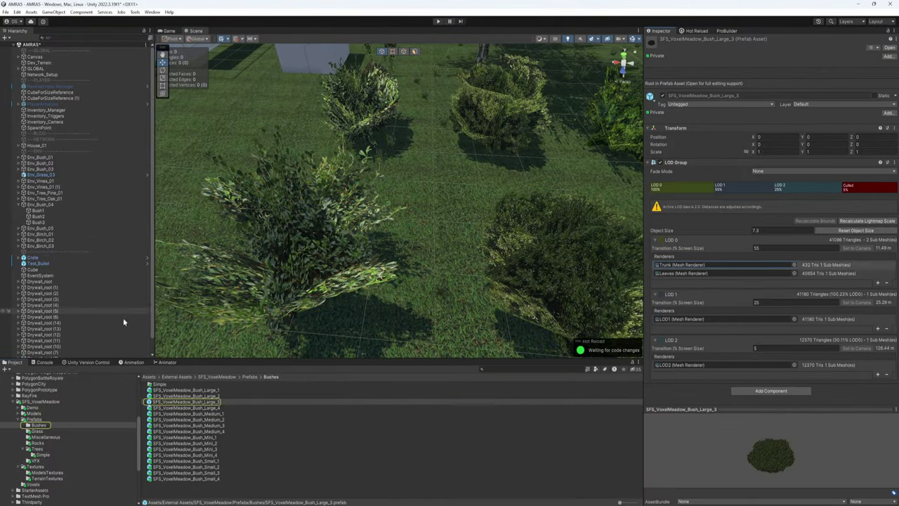
pyautogui.scroll(-1, 123, 317)
pyautogui.click(191, 402)
pyautogui.moveTo(238, 393); pyautogui.dragTo(324, 263)
pyautogui.scroll(-5, 452, 216)
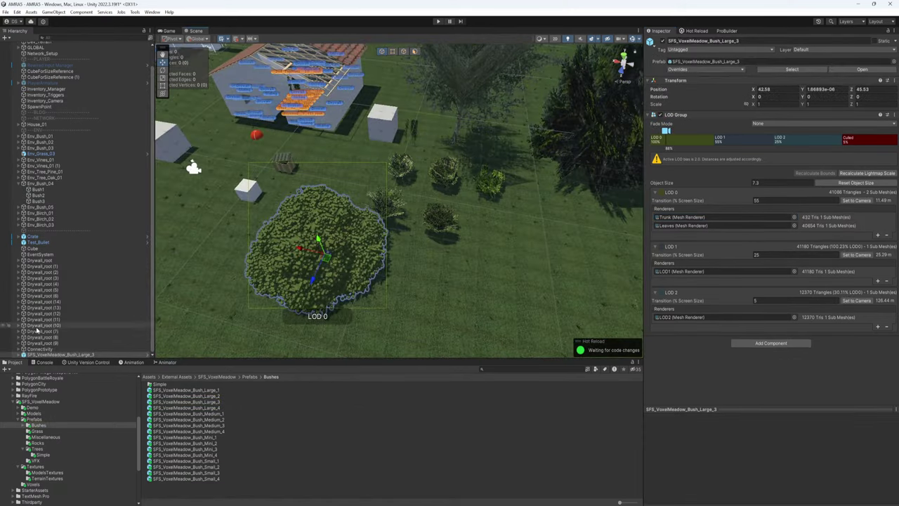
# Examine the materials and LOD Group renderers of the large voxel bush's Trunk, Leaves and LOD1 objects.
pyautogui.click(18, 355)
pyautogui.scroll(-1, 53, 336)
pyautogui.click(36, 343)
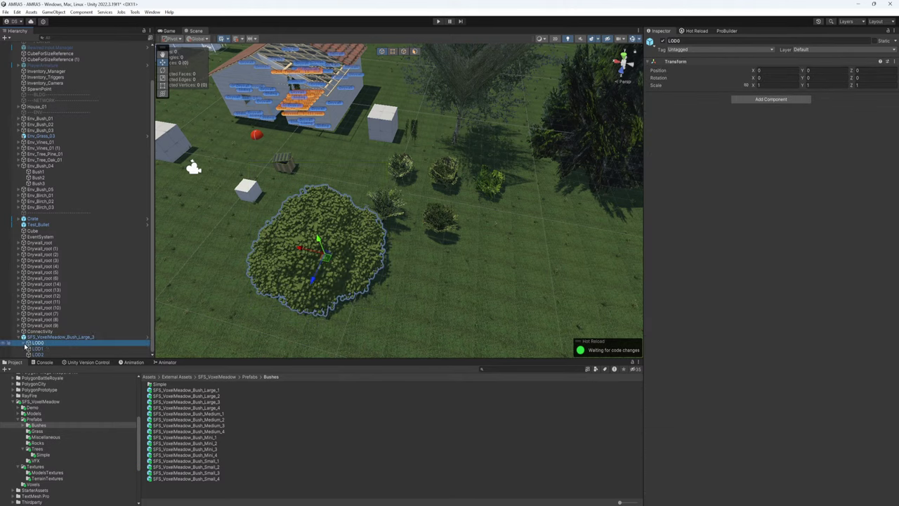
pyautogui.click(27, 343)
pyautogui.click(45, 337)
pyautogui.click(54, 342)
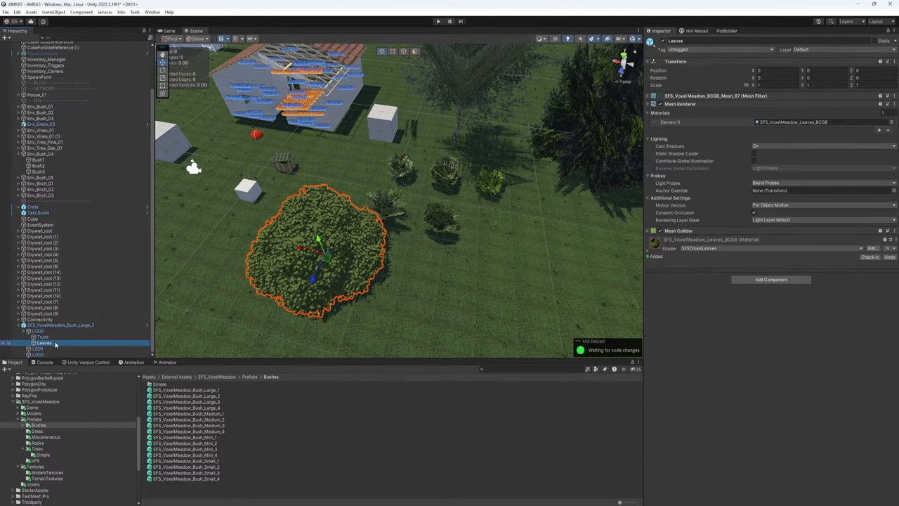
pyautogui.click(57, 338)
pyautogui.click(57, 338)
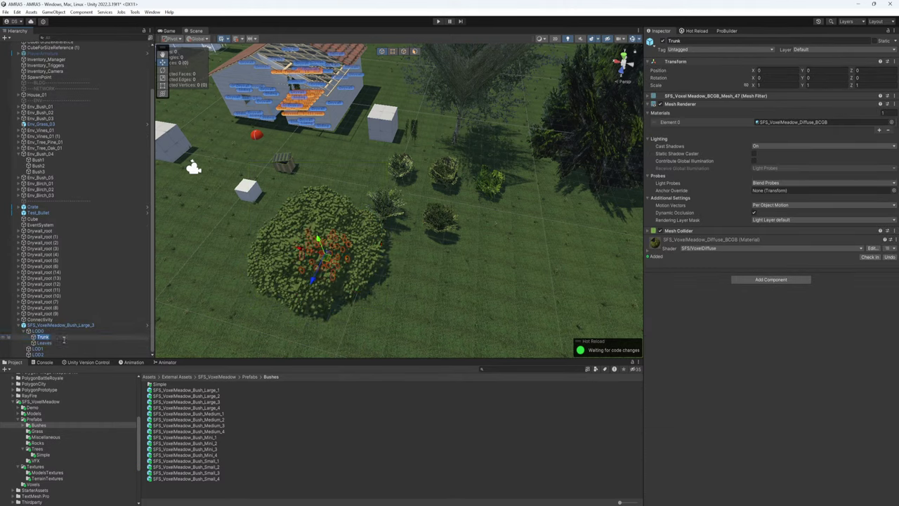
pyautogui.click(58, 326)
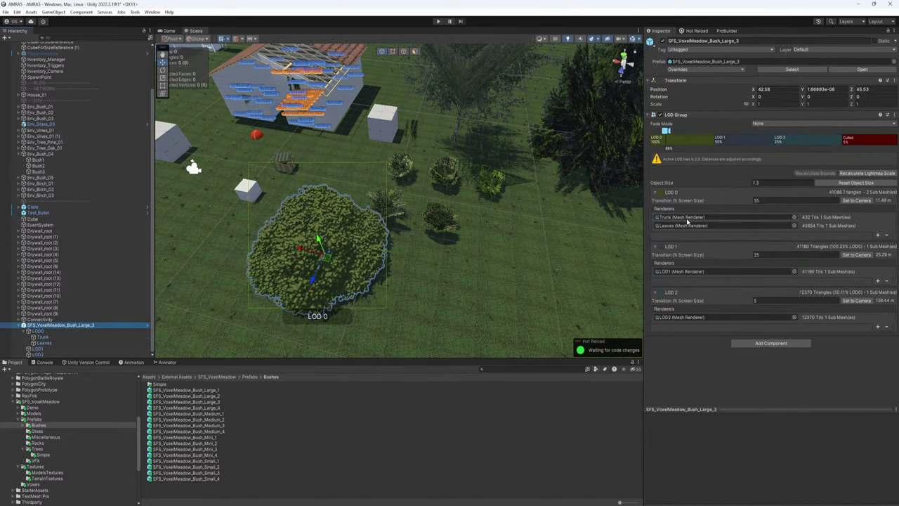
pyautogui.click(45, 343)
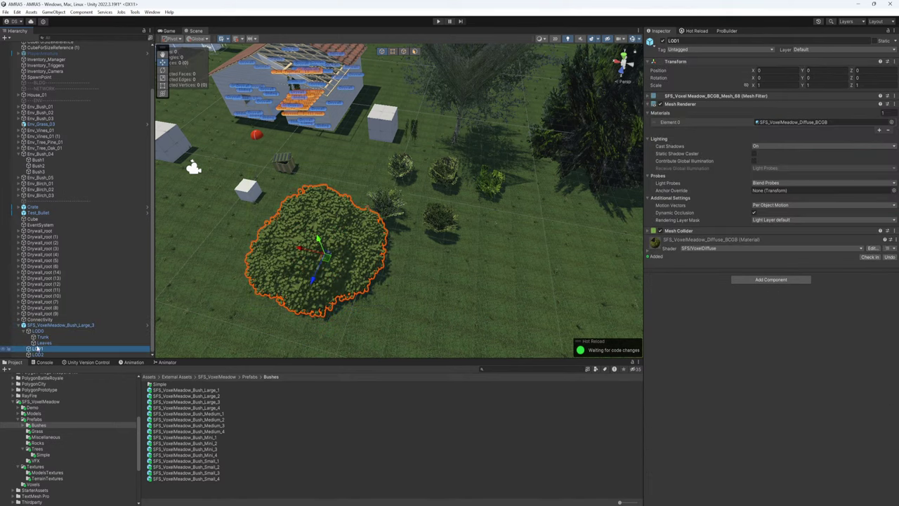
# Compare the Trunk and Leaves meshes under the large voxel bush's LOD0, including their renderer materials and shaders.
pyautogui.click(49, 338)
pyautogui.click(56, 343)
pyautogui.click(55, 337)
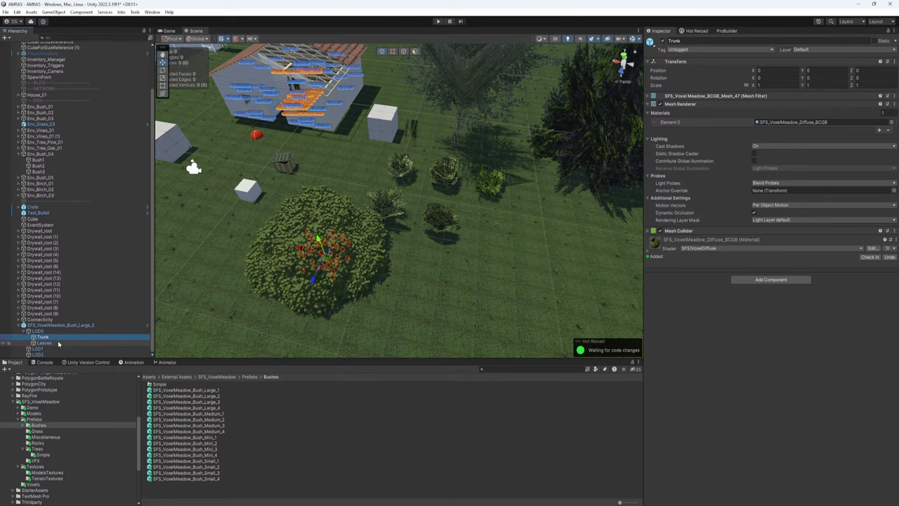
pyautogui.click(58, 344)
pyautogui.press('Up')
pyautogui.press('Down')
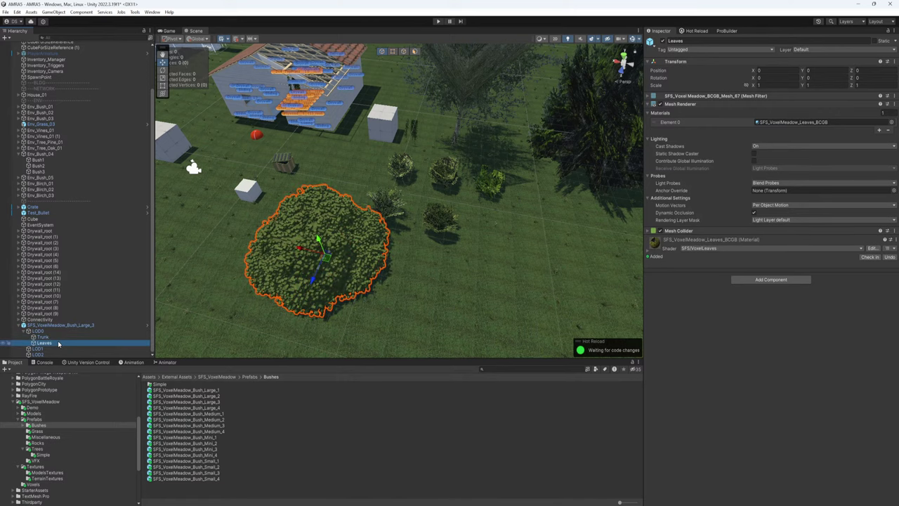
pyautogui.press('Up')
pyautogui.press('Down')
pyautogui.press('Up')
pyautogui.press('Down')
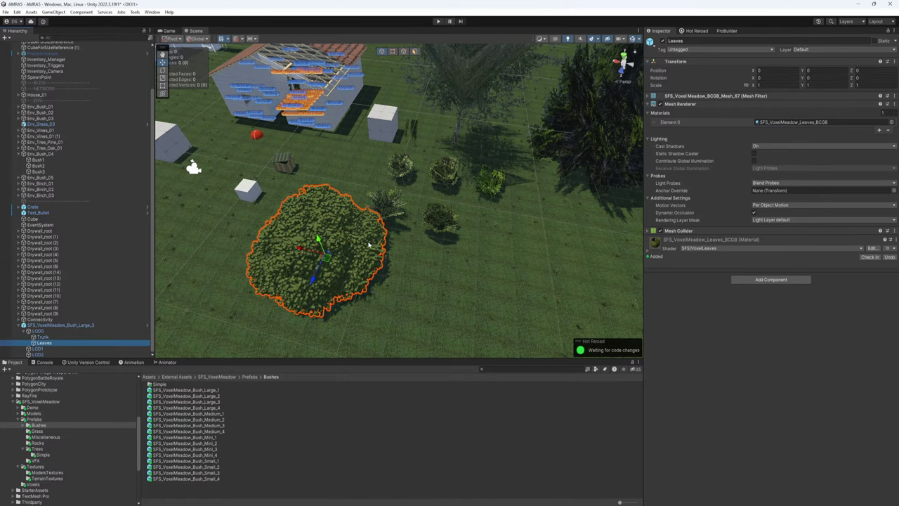
# Try the SFS/VoxelLeaves shader on the Env_Bush_01 material of Env_Bush_04's Bush1, and undo the change.
pyautogui.click(385, 205)
pyautogui.press('f')
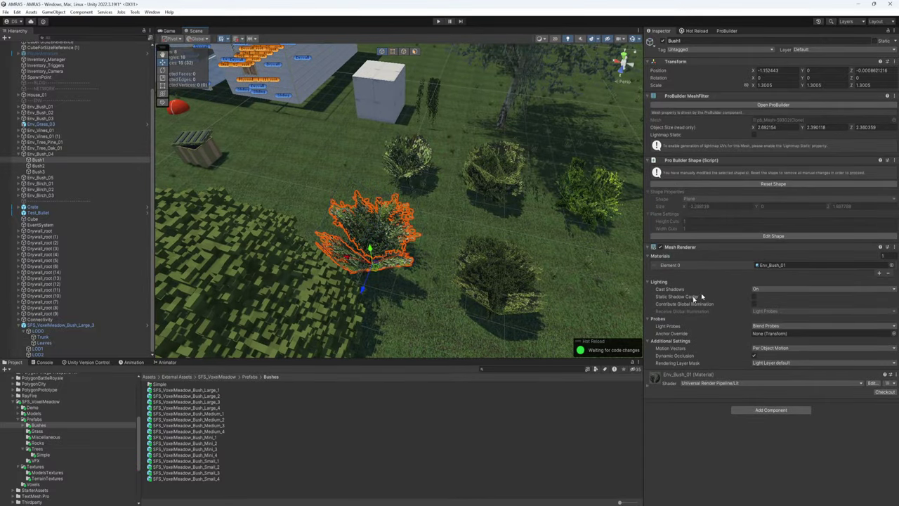
pyautogui.click(660, 259)
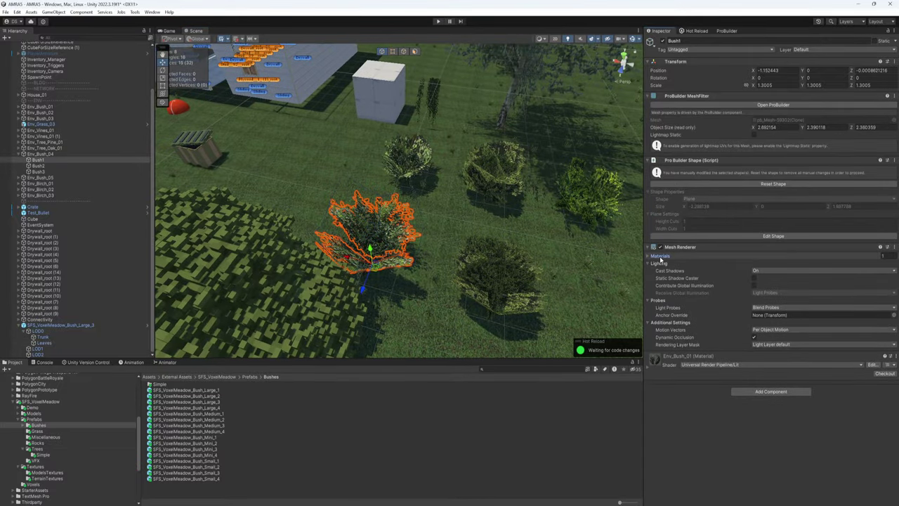
pyautogui.click(661, 258)
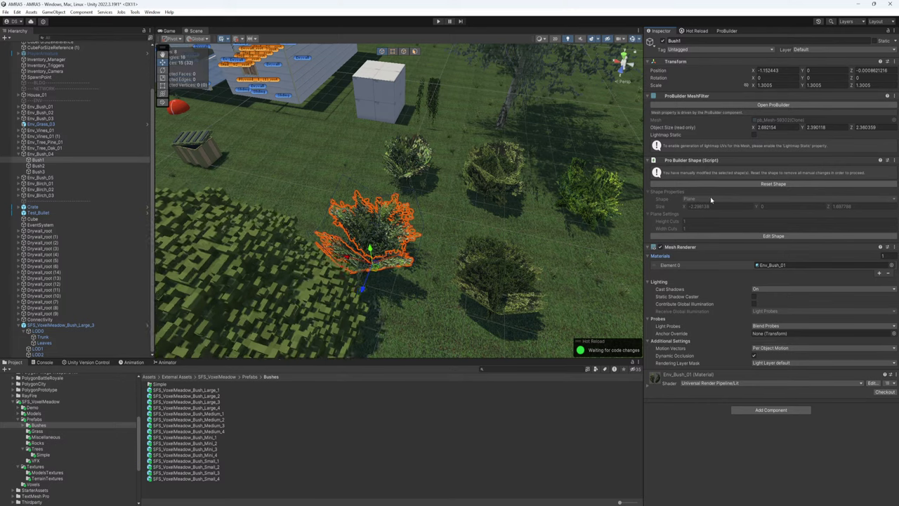
pyautogui.click(720, 383)
pyautogui.write('LEAVES')
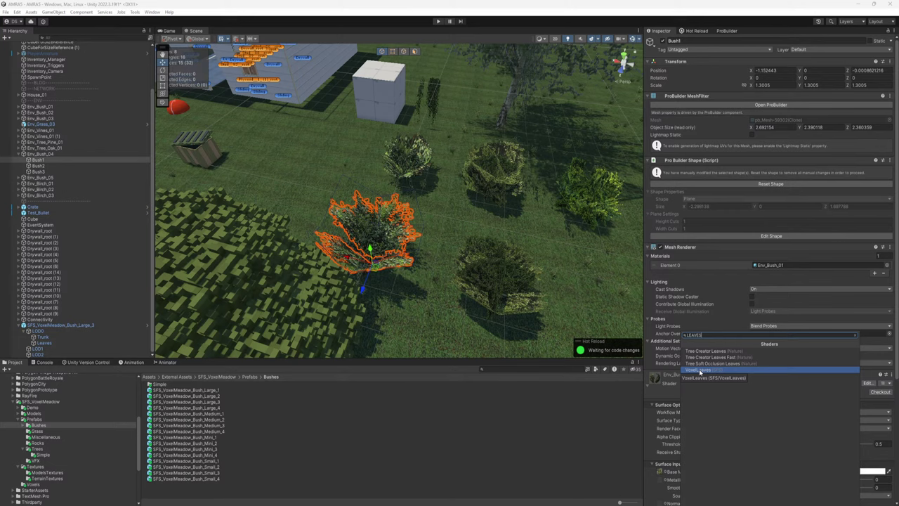
pyautogui.click(700, 370)
pyautogui.scroll(6, 427, 274)
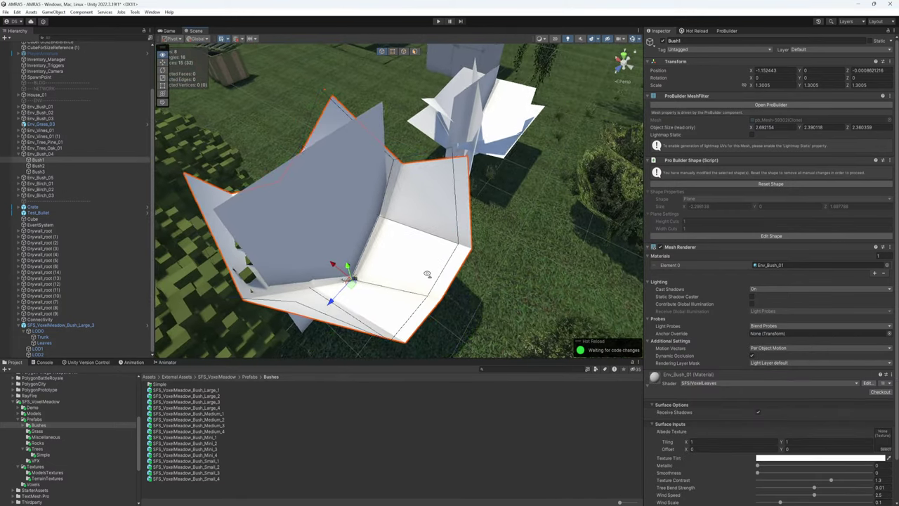
pyautogui.hotkey('ctrl', 'z')
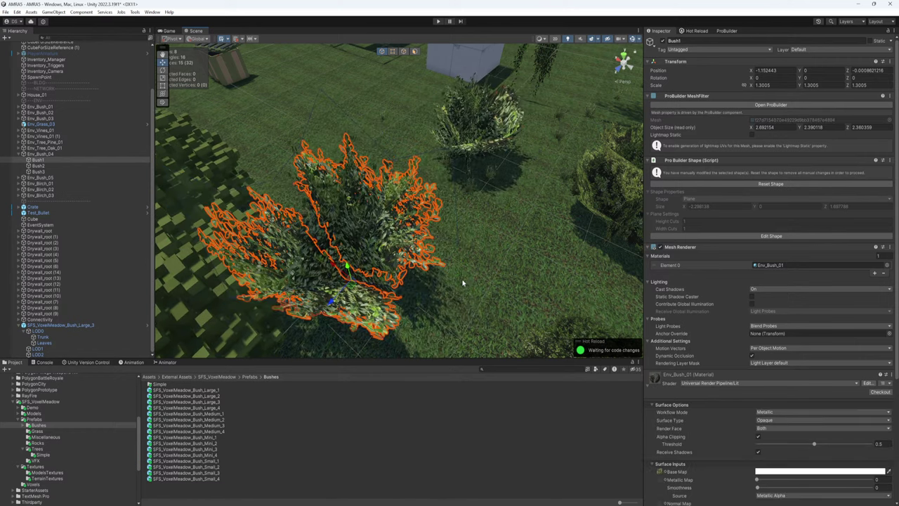
# Examine the material and shader used by the Leaves mesh of SFS_VoxelMeadow_Bush_Large_3.
pyautogui.moveTo(462, 283); pyautogui.dragTo(317, 262, button='right')
pyautogui.click(318, 262)
pyautogui.moveTo(397, 278); pyautogui.dragTo(436, 281, button='right')
pyautogui.click(279, 268)
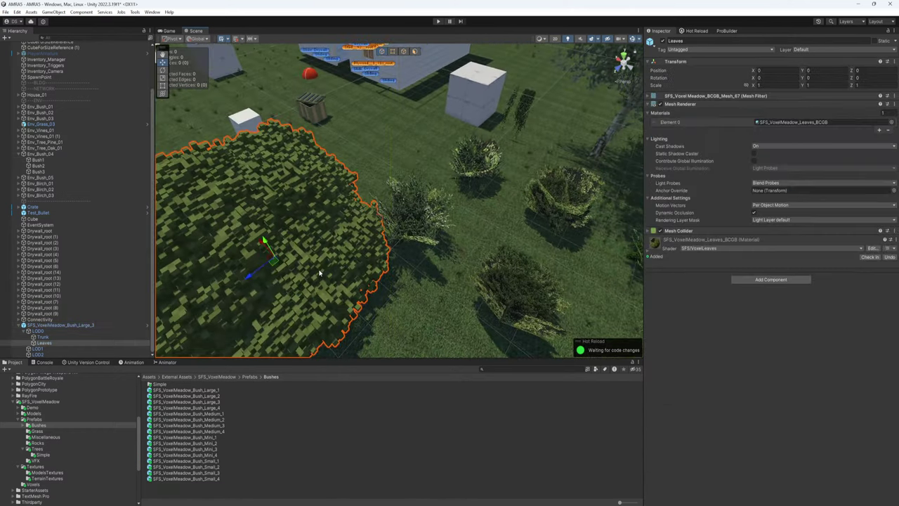
pyautogui.click(44, 337)
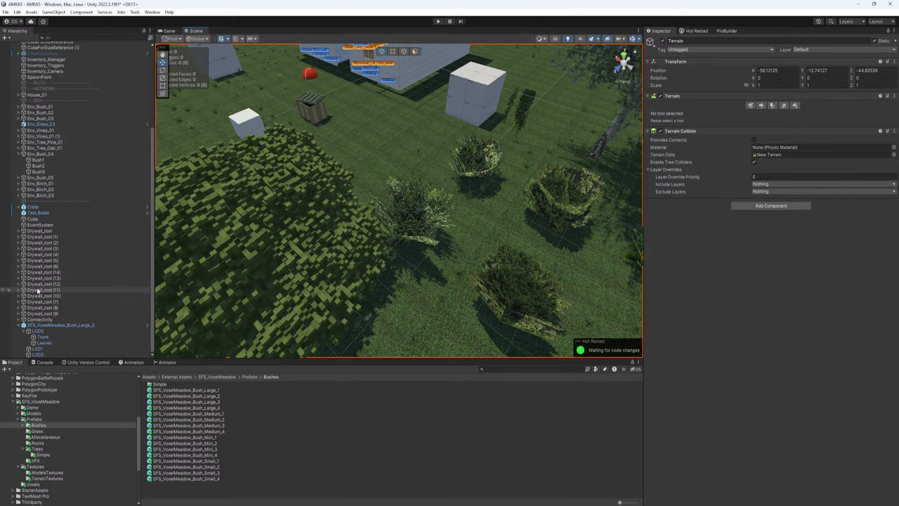
pyautogui.click(54, 342)
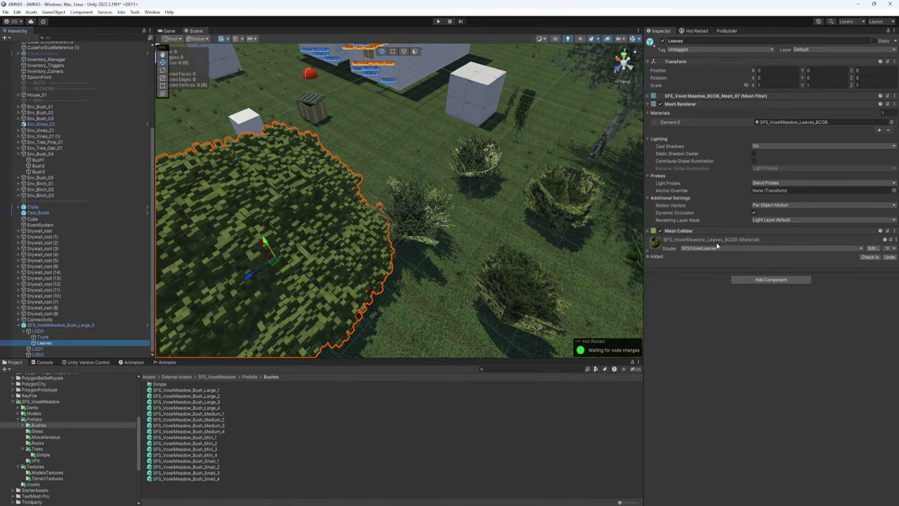
# Try the SFS/VoxelGrass shader on CubeForSizeReference's Prototype_512x512_Grey1 material and view the cube up close.
pyautogui.moveTo(351, 259); pyautogui.dragTo(415, 224, button='right')
pyautogui.press('w')
pyautogui.press('w')
pyautogui.click(336, 216)
pyautogui.press('s')
pyautogui.press('w')
pyautogui.click(724, 354)
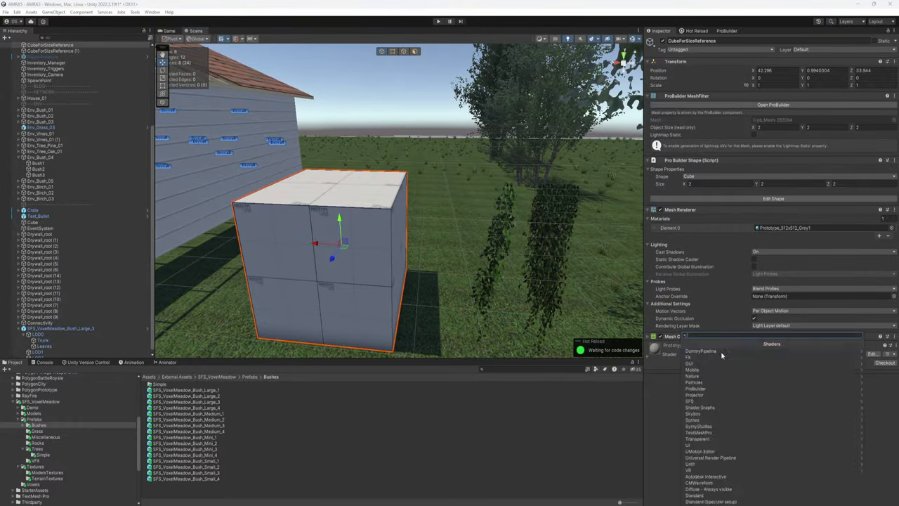
pyautogui.write('SFS')
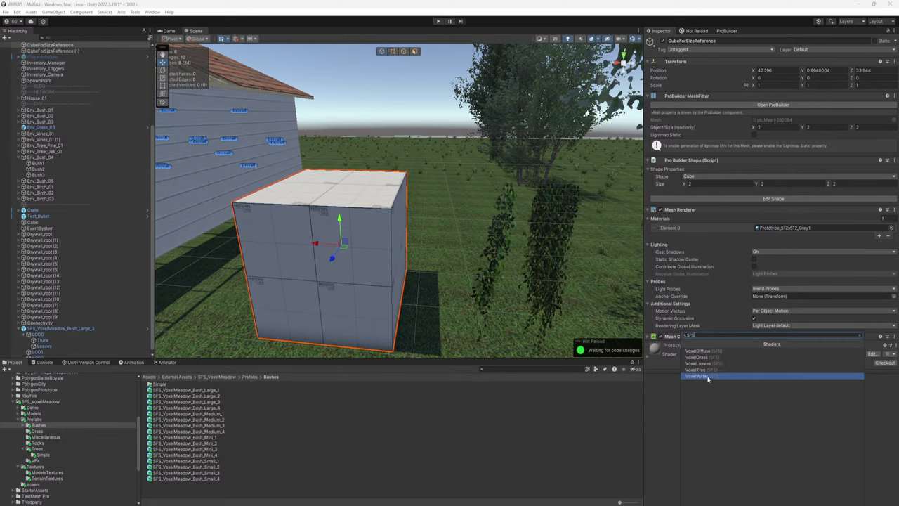
pyautogui.click(705, 357)
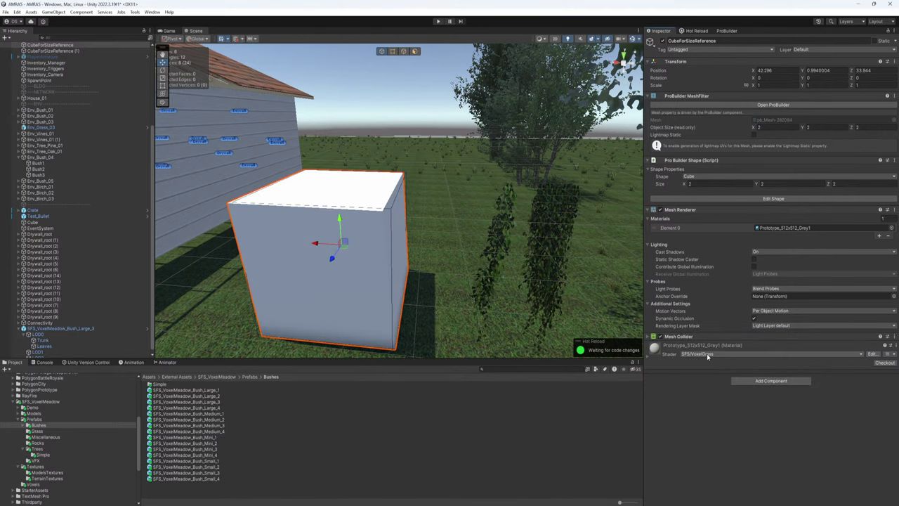
pyautogui.moveTo(445, 289); pyautogui.dragTo(412, 277, button='right')
pyautogui.press('w')
pyautogui.press('d')
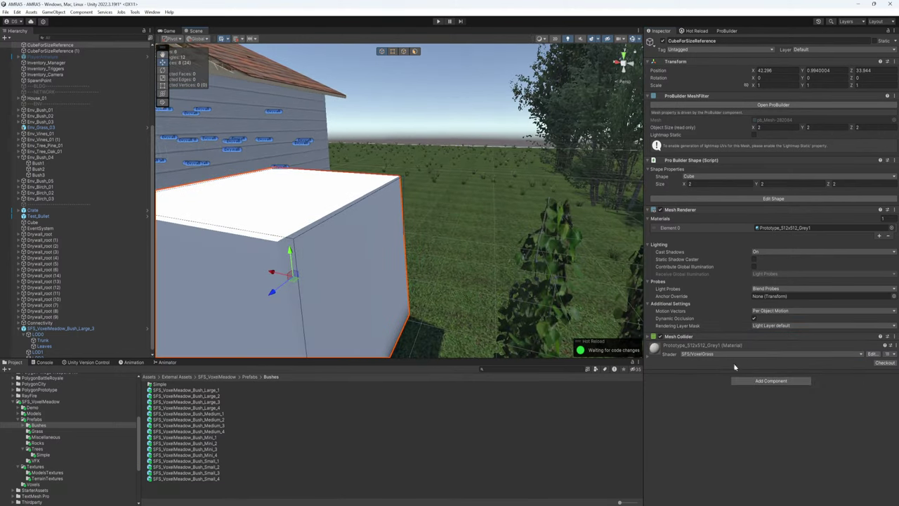
# Try SFS/VoxelWater and SFS/VoxelLeaves in turn as the reference cube's material shader, viewing each from different angles.
pyautogui.click(706, 353)
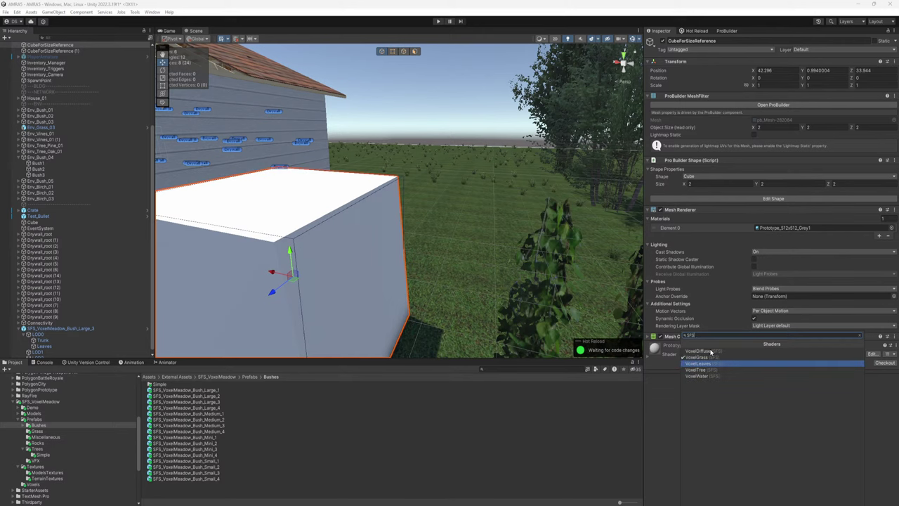
pyautogui.click(702, 376)
pyautogui.keyDown('alt'); pyautogui.moveTo(421, 267); pyautogui.dragTo(494, 312); pyautogui.keyUp('alt')
pyautogui.click(843, 355)
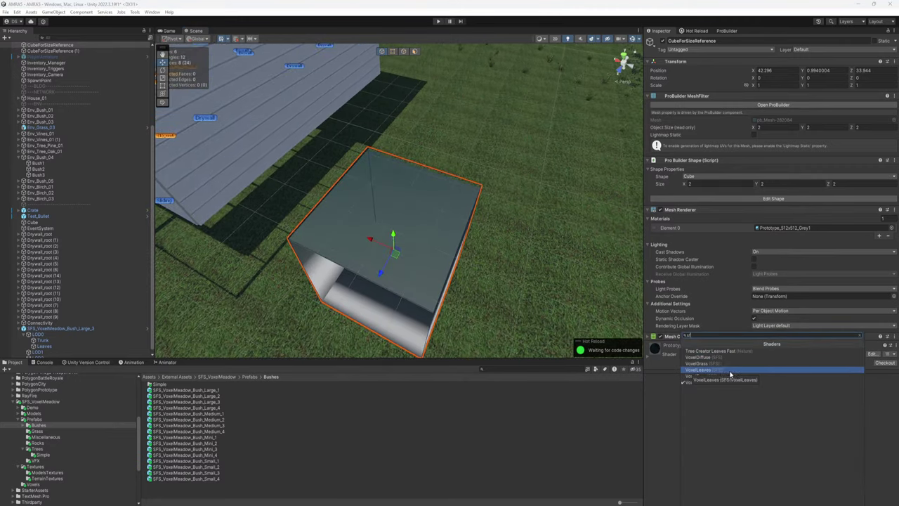
pyautogui.click(717, 370)
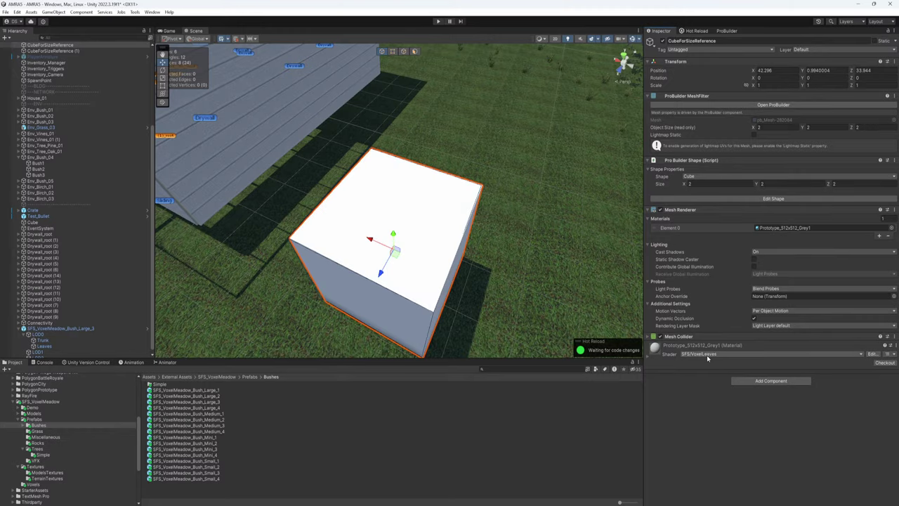
pyautogui.keyDown('alt'); pyautogui.moveTo(506, 293); pyautogui.dragTo(569, 245); pyautogui.keyUp('alt')
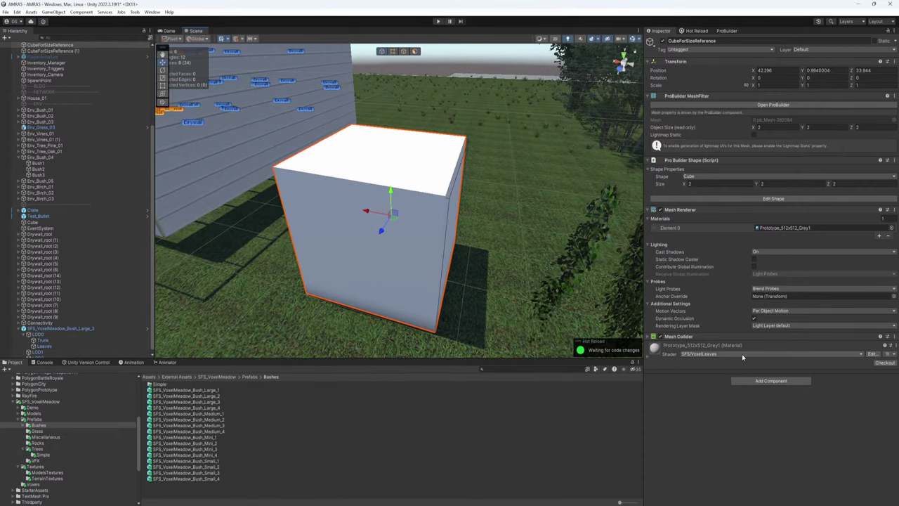
# Switch the reference cube's material shader to SFS/VoxelWater and view the result from near and far.
pyautogui.click(743, 358)
pyautogui.write('SFS')
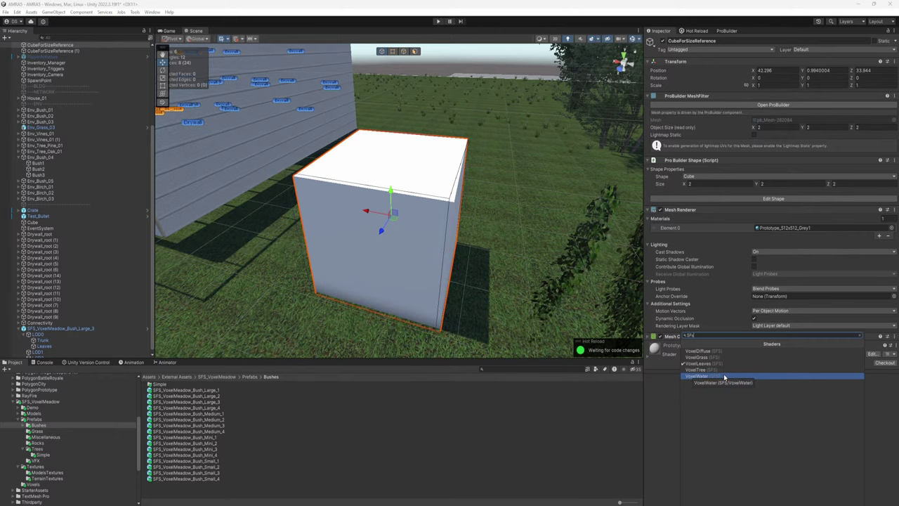
pyautogui.click(725, 382)
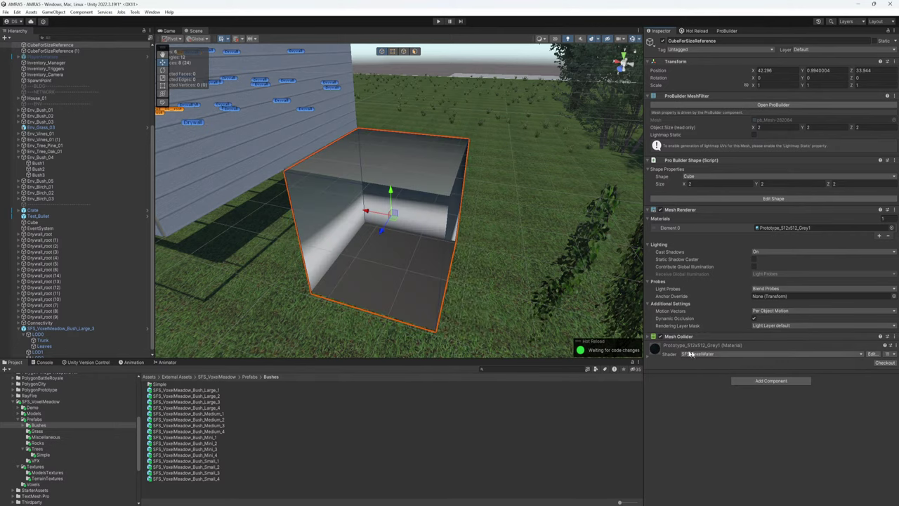
pyautogui.press('s')
pyautogui.moveTo(469, 286); pyautogui.dragTo(465, 286, button='right')
pyautogui.press('w')
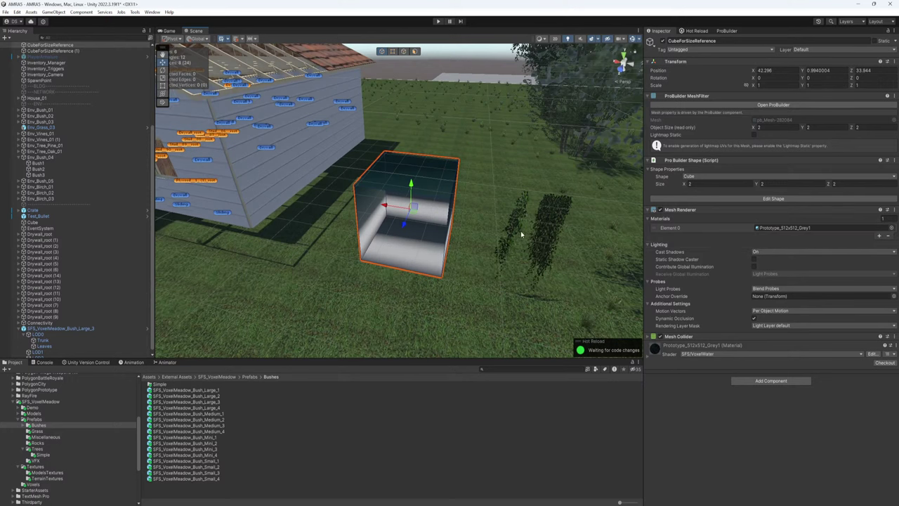
pyautogui.scroll(3, 521, 234)
# Set the reference cube's material shader to Universal Render Pipeline/Lit.
pyautogui.click(787, 354)
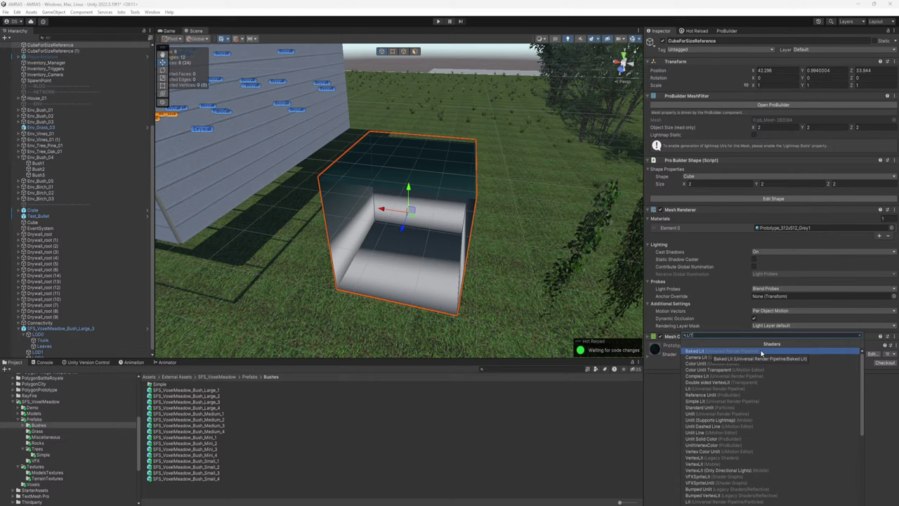
pyautogui.click(710, 389)
pyautogui.moveTo(475, 282); pyautogui.dragTo(432, 267, button='right')
pyautogui.press('s')
pyautogui.moveTo(542, 288); pyautogui.dragTo(505, 296, button='right')
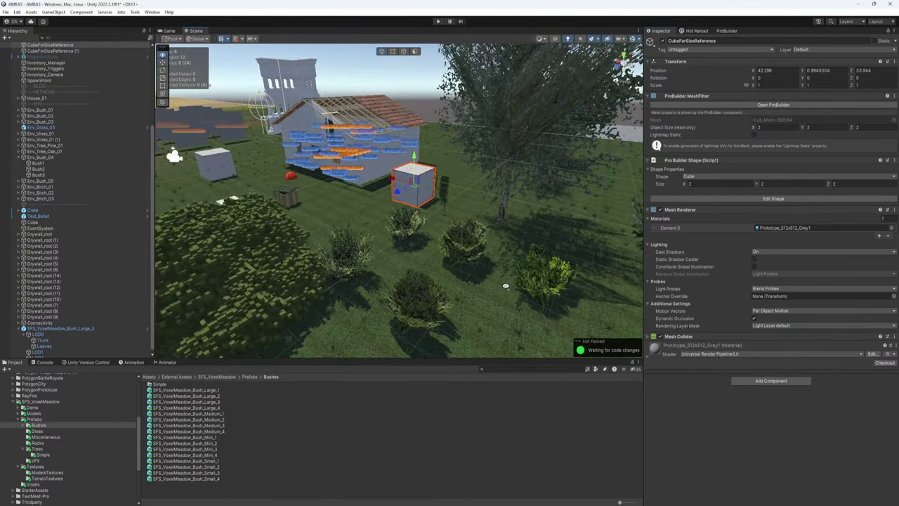
pyautogui.press('w')
pyautogui.moveTo(459, 234); pyautogui.dragTo(478, 226, button='right')
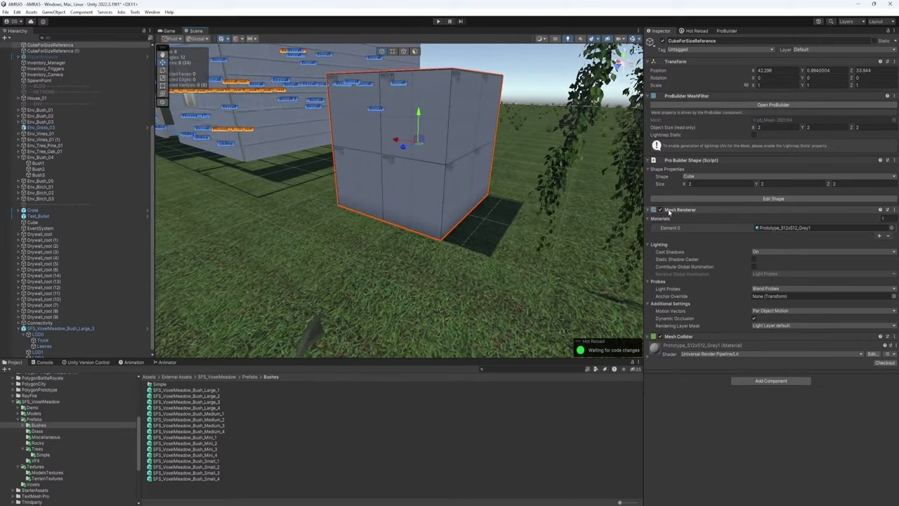
# Examine the reference cube's Mesh Renderer and the surface settings of the small Cube's Prototype_512x512_Grey3 material.
pyautogui.click(691, 229)
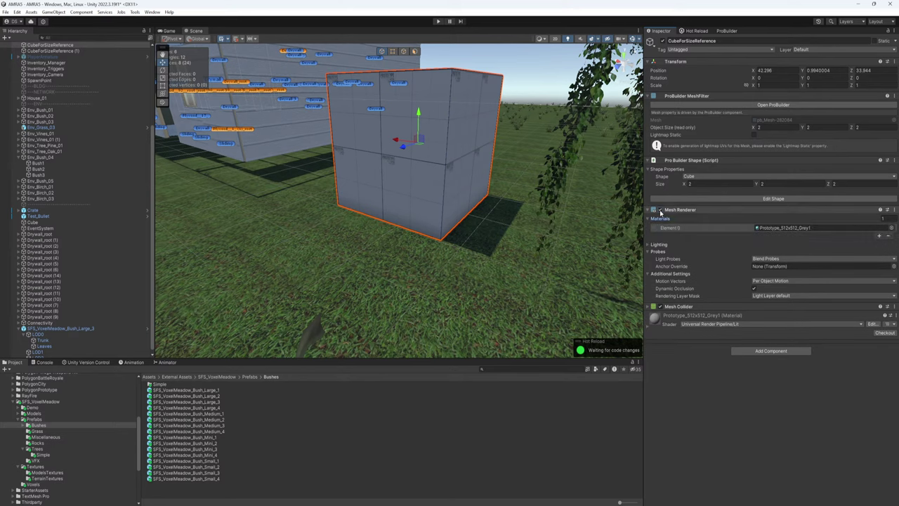
pyautogui.click(660, 210)
pyautogui.click(660, 210)
pyautogui.moveTo(541, 227); pyautogui.dragTo(541, 236, button='right')
pyautogui.click(297, 234)
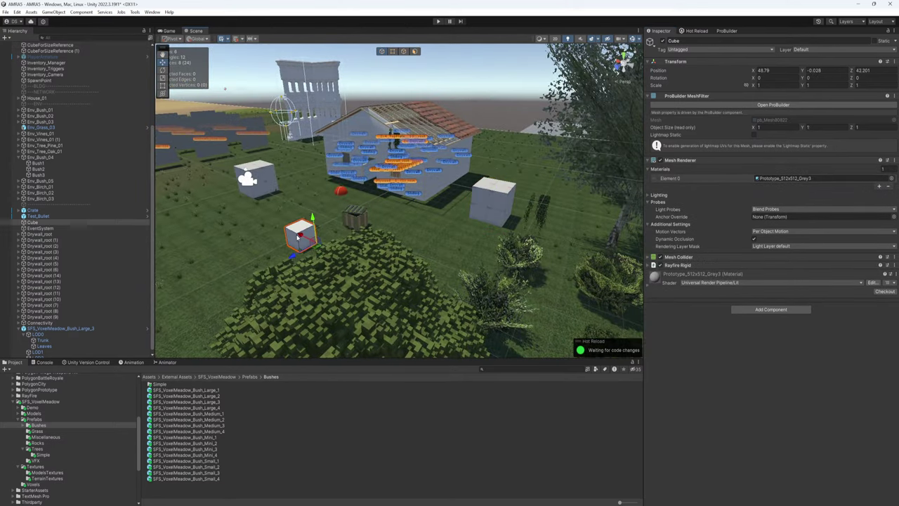
pyautogui.press('w')
pyautogui.moveTo(425, 191); pyautogui.dragTo(449, 221, button='right')
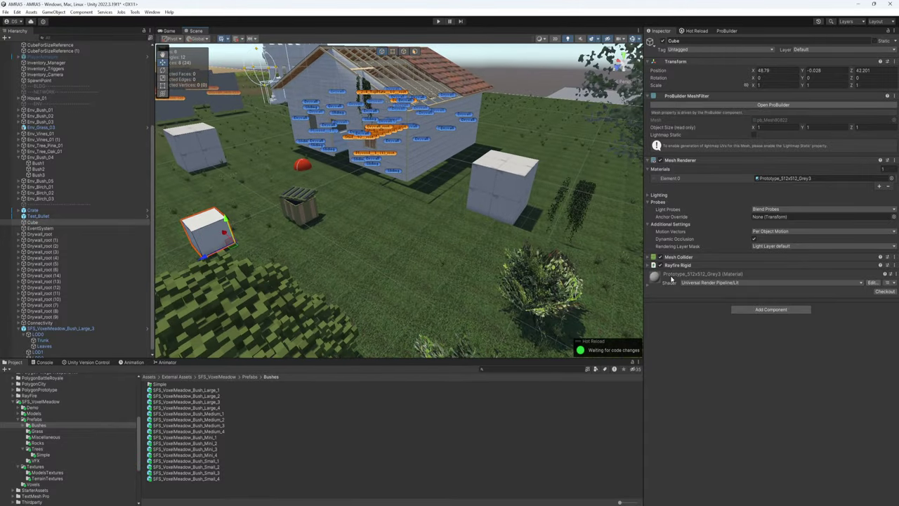
pyautogui.click(650, 286)
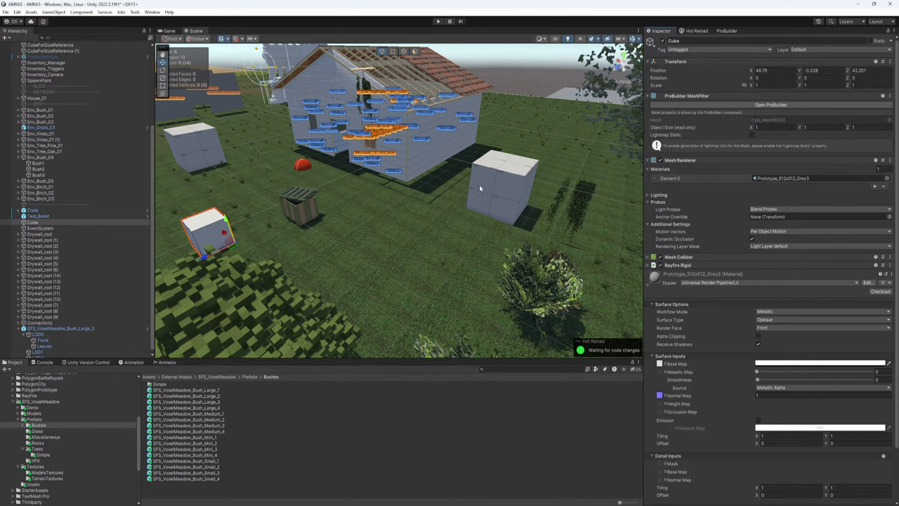
# Examine the surface and wind settings of the SFS_VoxelMeadow_Leaves_BCGB material on the large voxel bush's Leaves.
pyautogui.click(506, 196)
pyautogui.moveTo(515, 239); pyautogui.dragTo(438, 257, button='right')
pyautogui.click(437, 258)
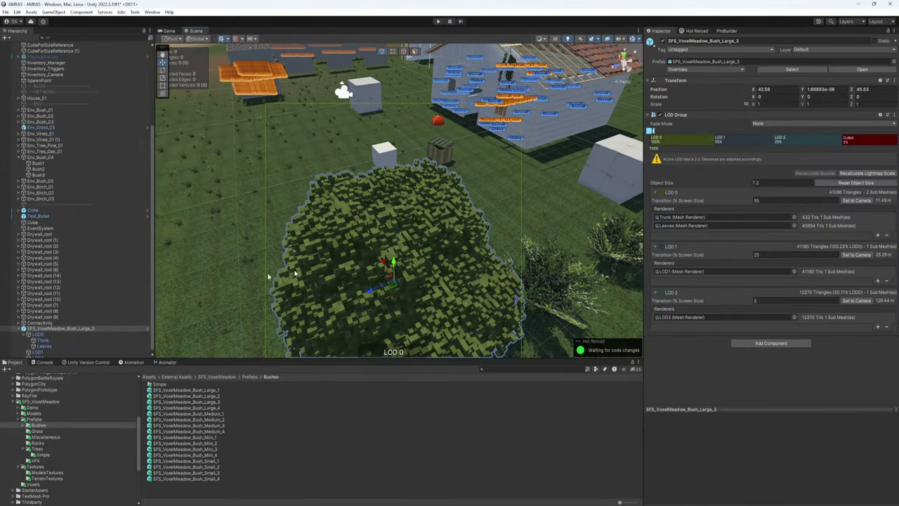
pyautogui.click(44, 340)
pyautogui.click(66, 346)
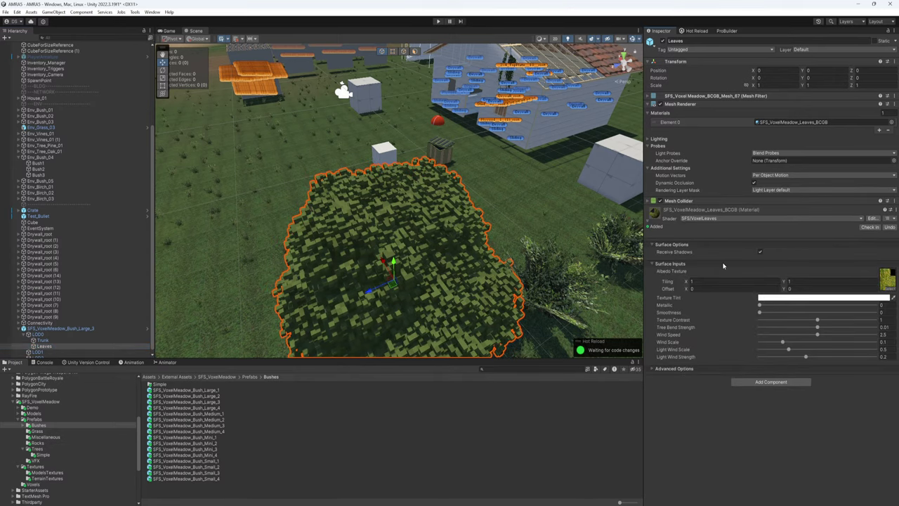
# Assign the SFS/VoxelLeaves shader to CubeForSizeReference's Prototype_512x512_Grey1 material.
pyautogui.moveTo(351, 229); pyautogui.dragTo(537, 271, button='right')
pyautogui.press('w')
pyautogui.press('s')
pyautogui.click(389, 181)
pyautogui.press('w')
pyautogui.click(781, 326)
pyautogui.write('SFS')
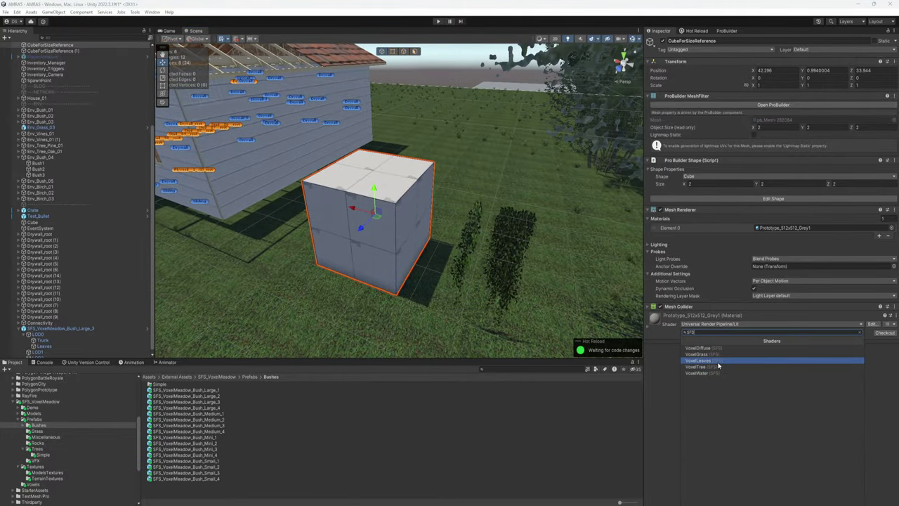
pyautogui.click(718, 365)
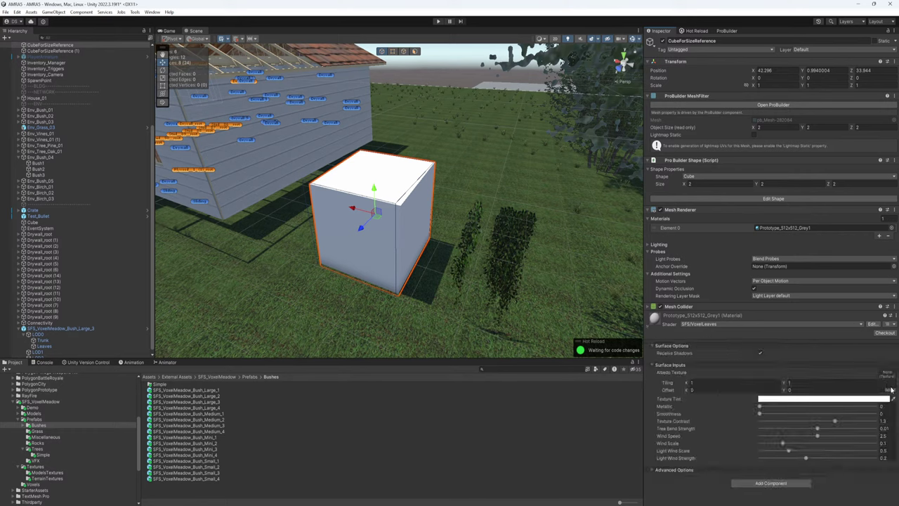
# Assign the prototype_512x512_blue2 texture as the albedo of CubeForSizeReference's material.
pyautogui.click(889, 388)
pyautogui.write('PROT')
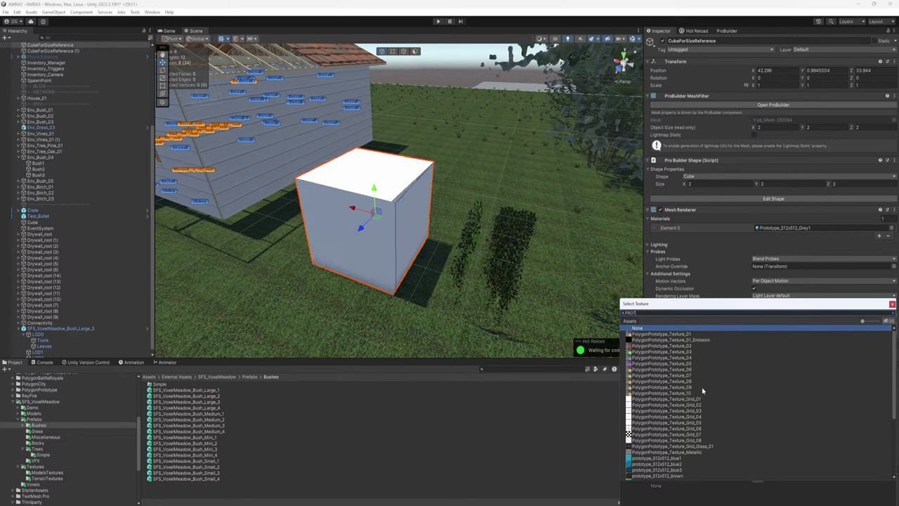
pyautogui.scroll(-2, 671, 401)
pyautogui.scroll(-5, 692, 400)
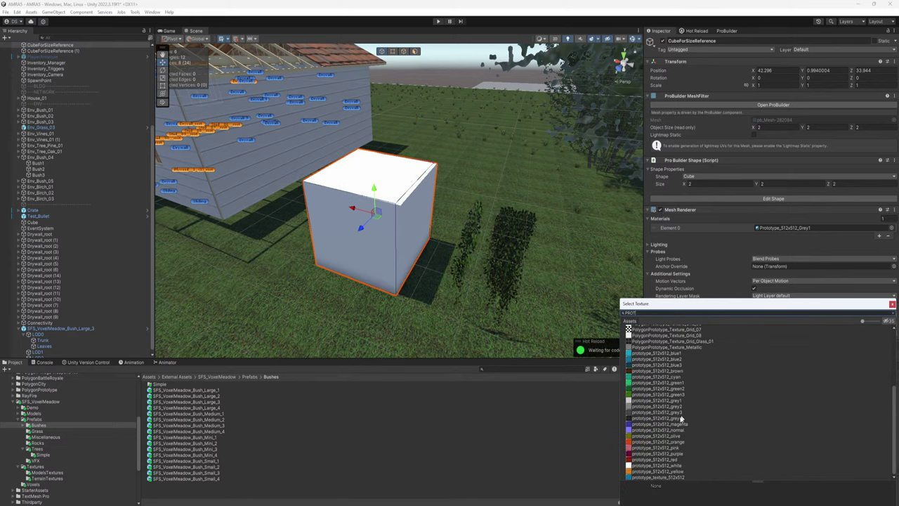
pyautogui.click(656, 361)
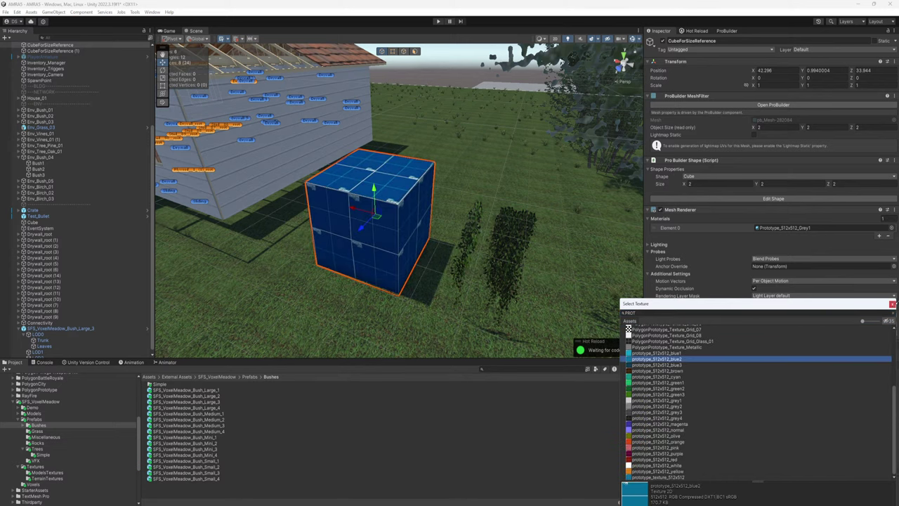
pyautogui.click(894, 304)
# Select Bush1, Bush2 and Bush3 under Env_Bush_04 and locate their material's base map texture in the project.
pyautogui.press('w')
pyautogui.moveTo(511, 282); pyautogui.dragTo(460, 301, button='right')
pyautogui.press('s')
pyautogui.click(407, 317)
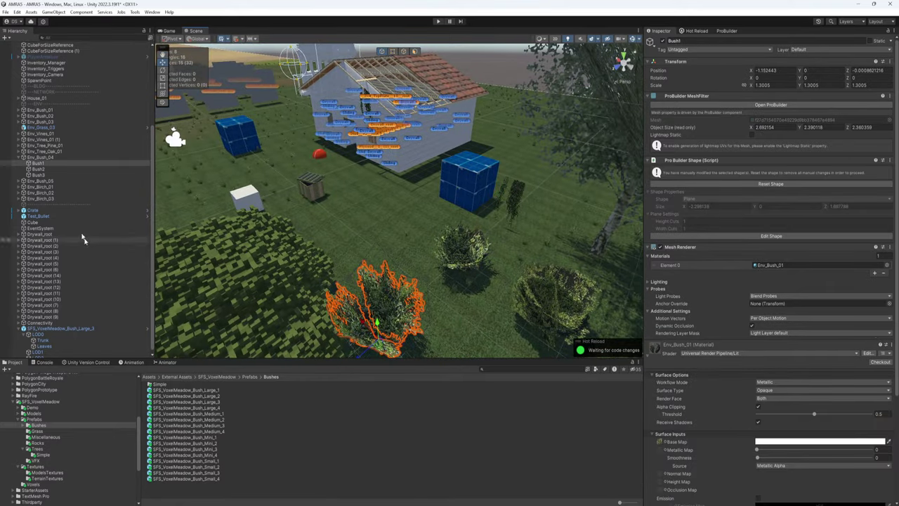
pyautogui.doubleClick(45, 175)
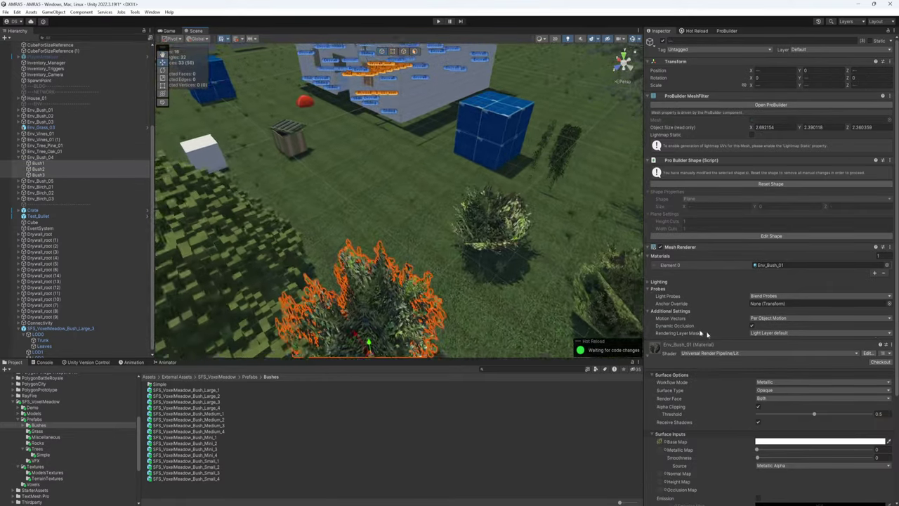
pyautogui.scroll(-5, 772, 395)
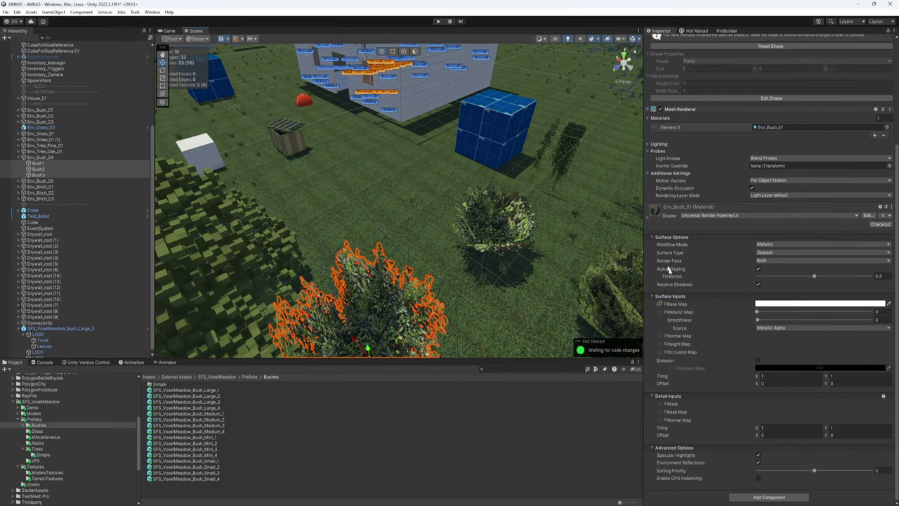
pyautogui.click(660, 305)
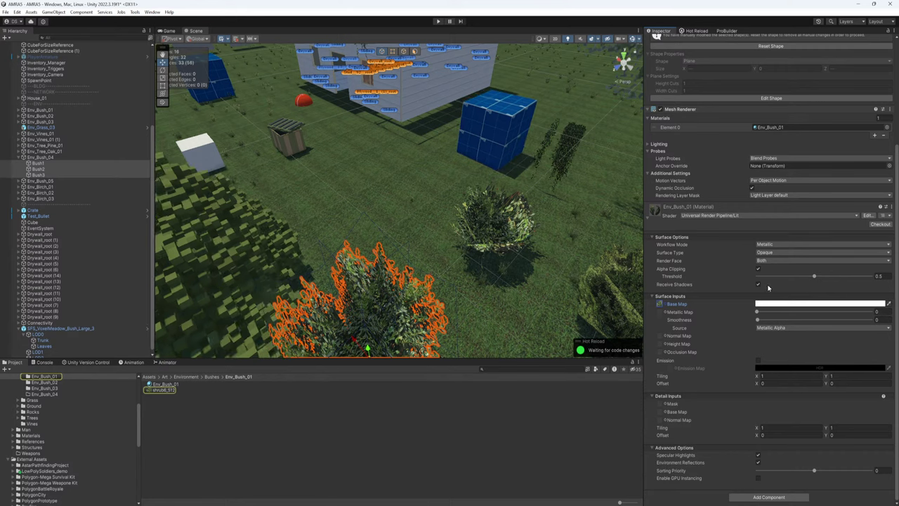
# Assign the SFS/VoxelTree shader to the bush meshes' Env_Bush_01 material.
pyautogui.click(765, 215)
pyautogui.write('SFS')
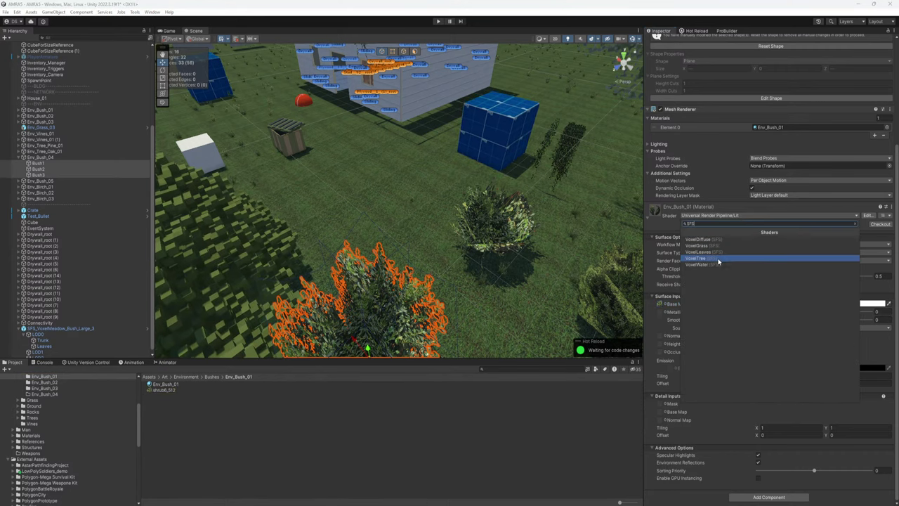
pyautogui.click(718, 259)
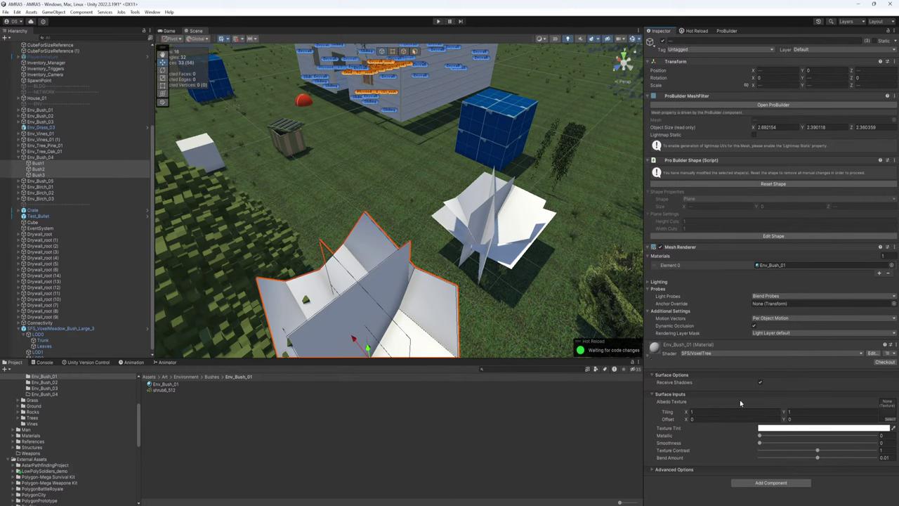
# Assign the shrub6_512 texture as the albedo of the Env_Bush_01 material.
pyautogui.click(889, 419)
pyautogui.write('sh')
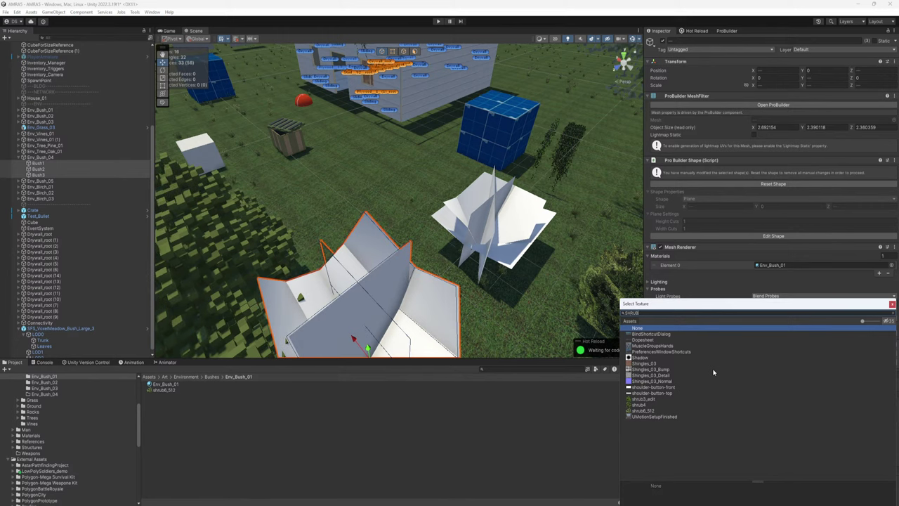
pyautogui.write('rub')
pyautogui.doubleClick(647, 350)
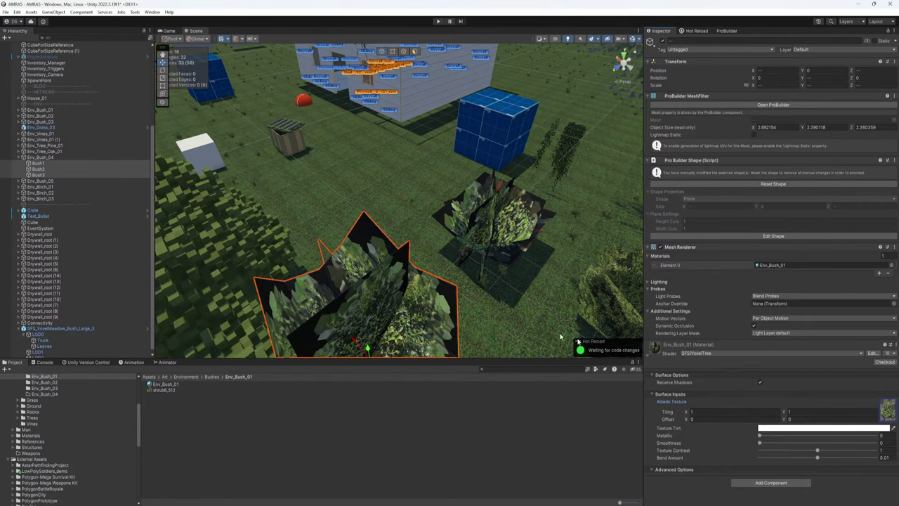
pyautogui.moveTo(449, 255); pyautogui.dragTo(459, 294, button='right')
pyautogui.scroll(-6, 458, 293)
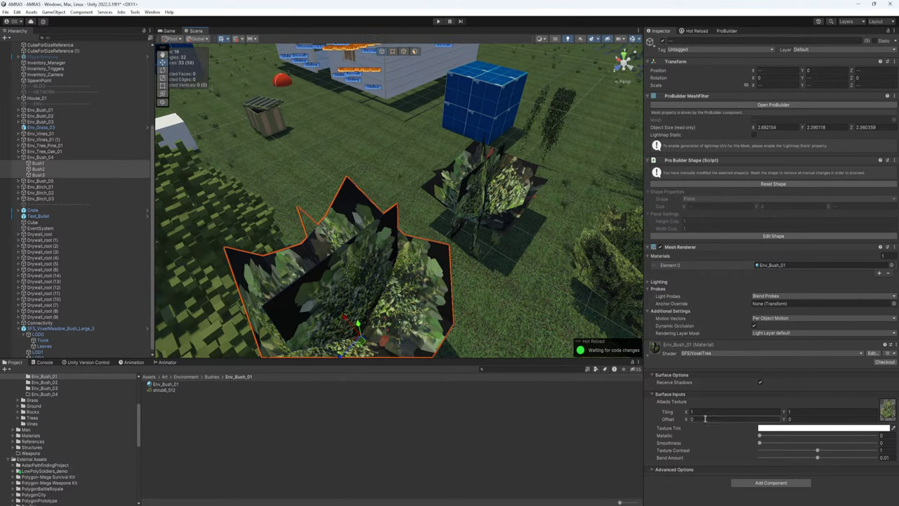
# Try toggling Receive Shadows and GPU instancing on the Env_Bush_01 material, keeping Global Illumination at None.
pyautogui.click(760, 382)
pyautogui.click(760, 382)
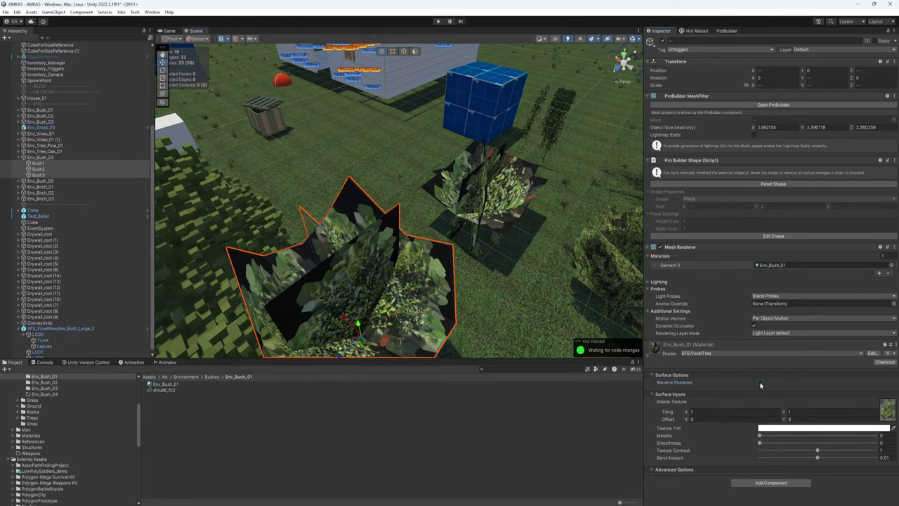
pyautogui.click(658, 470)
pyautogui.scroll(-1, 702, 465)
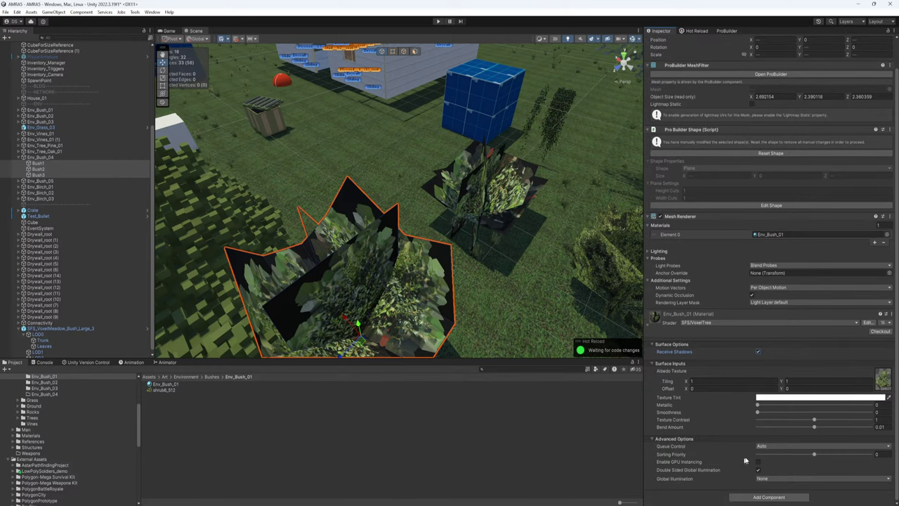
pyautogui.click(758, 462)
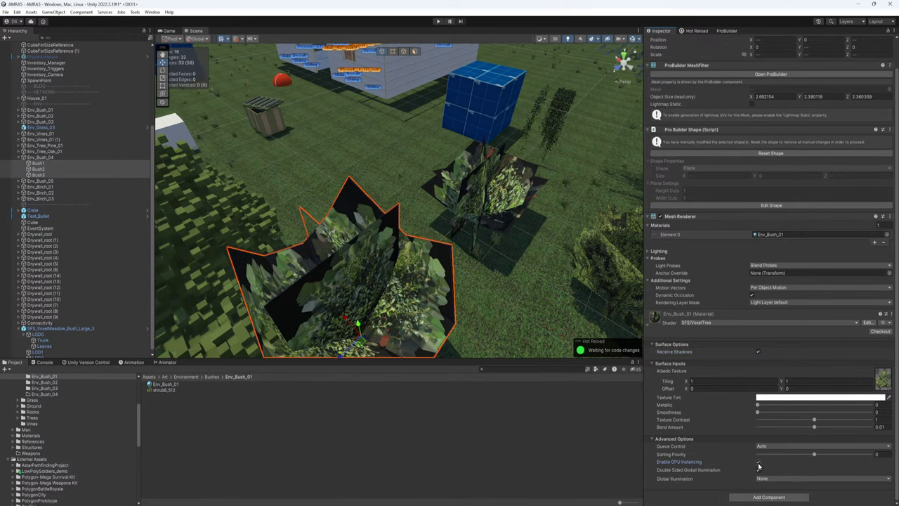
pyautogui.click(758, 464)
pyautogui.click(765, 479)
pyautogui.click(713, 457)
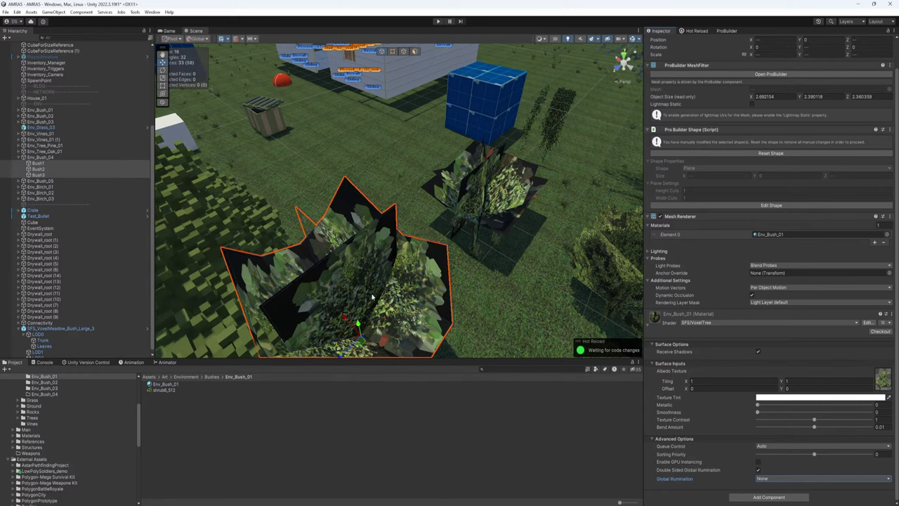
# Examine the Mesh Renderer's lighting settings for the selected bush meshes.
pyautogui.moveTo(360, 280); pyautogui.dragTo(435, 253, button='right')
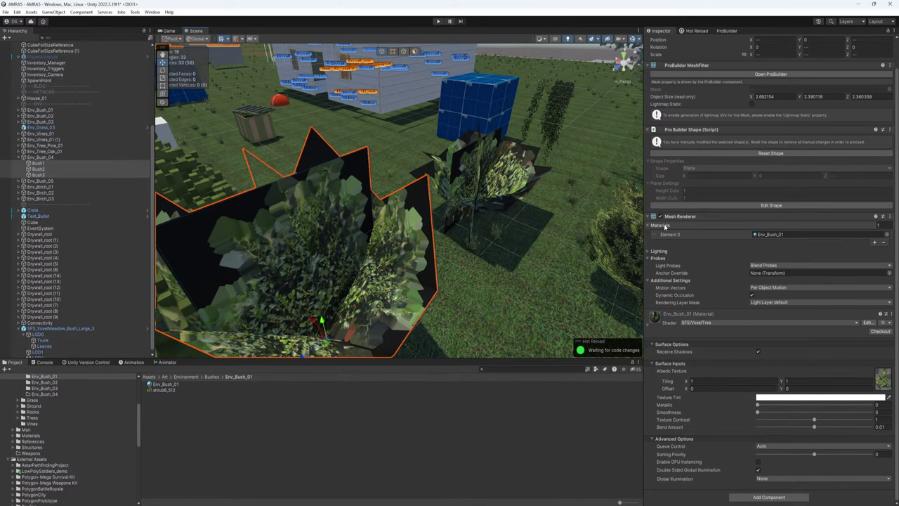
pyautogui.click(658, 252)
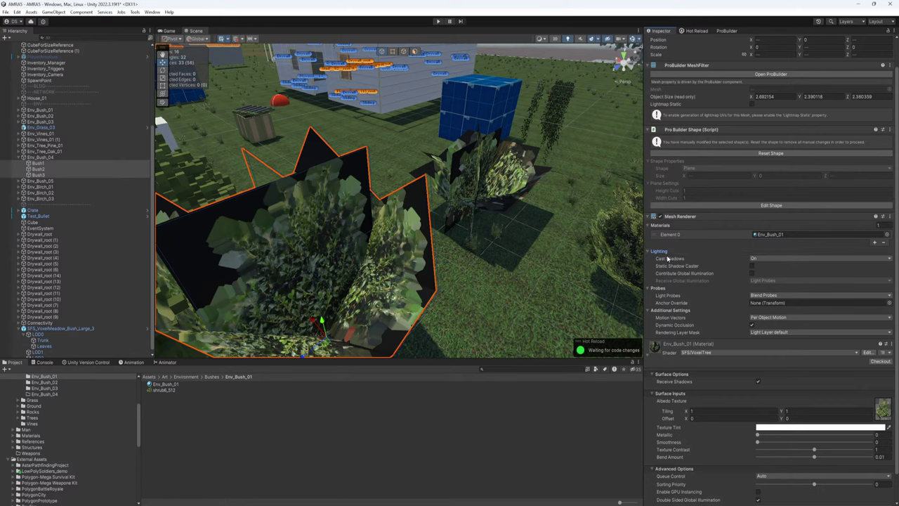
pyautogui.scroll(-1, 699, 327)
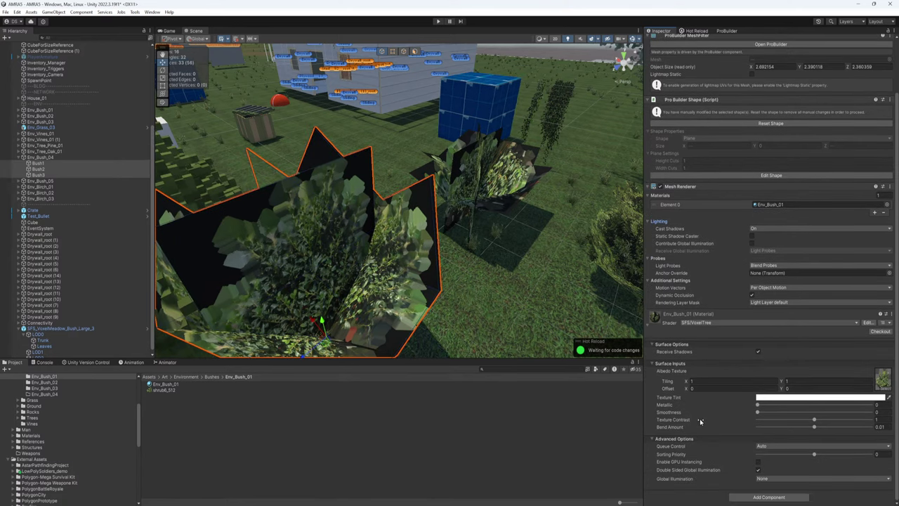
# Set the alpha of the Env_Bush_01 material's Texture Tint to 0.
pyautogui.click(774, 399)
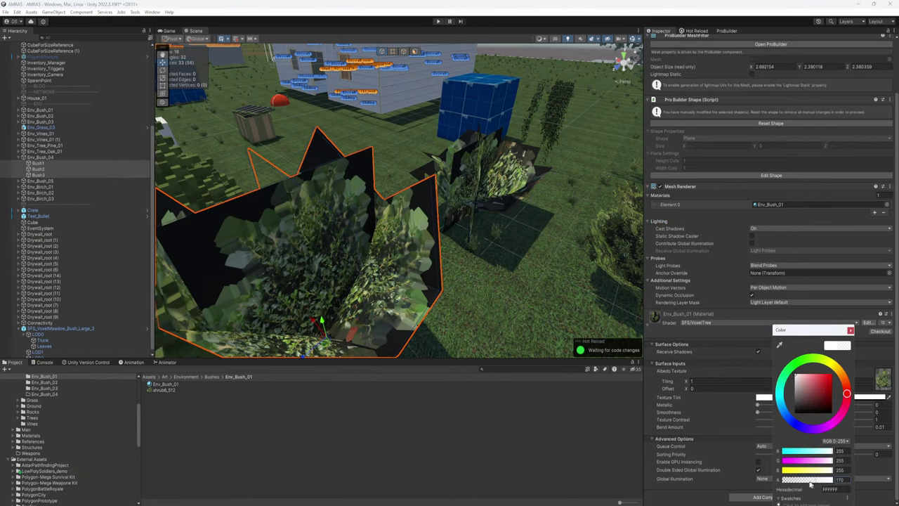
pyautogui.click(851, 331)
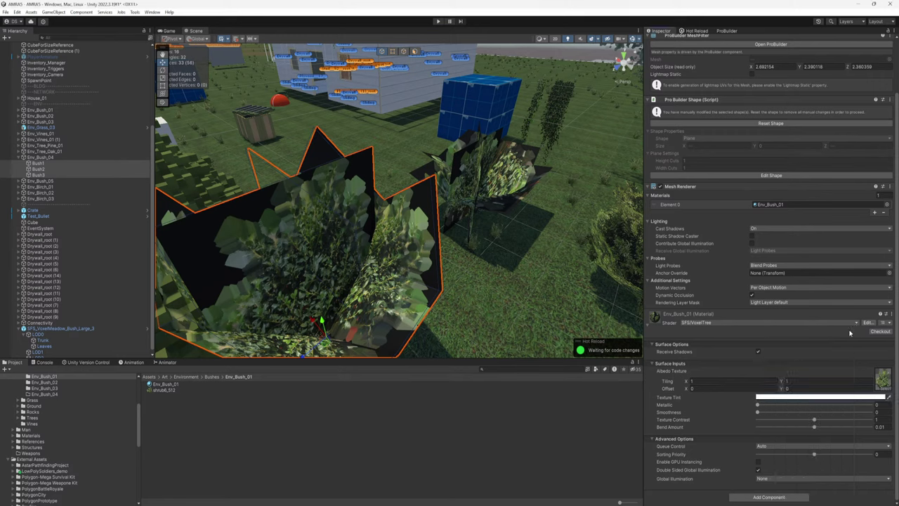
pyautogui.click(787, 399)
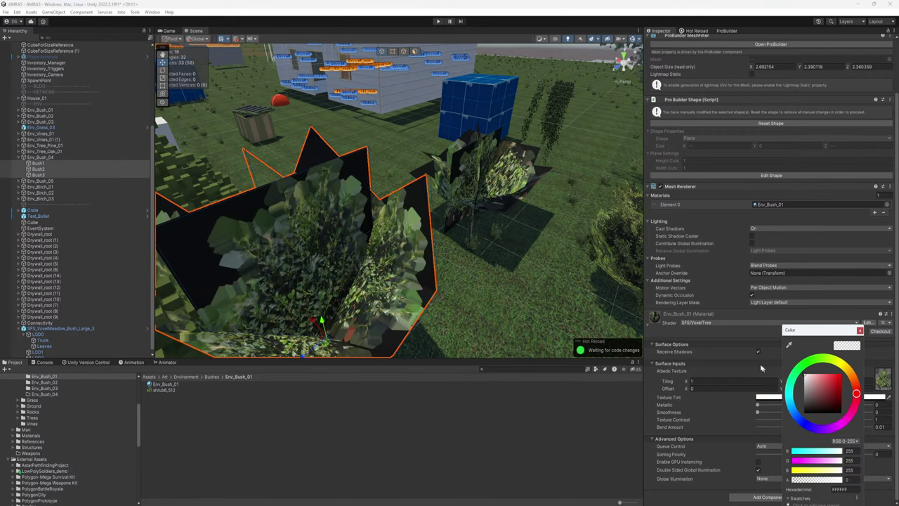
pyautogui.click(860, 331)
# Locate the Env_Bush_01 material in the project and examine the shrub6_512 texture's import settings.
pyautogui.click(782, 204)
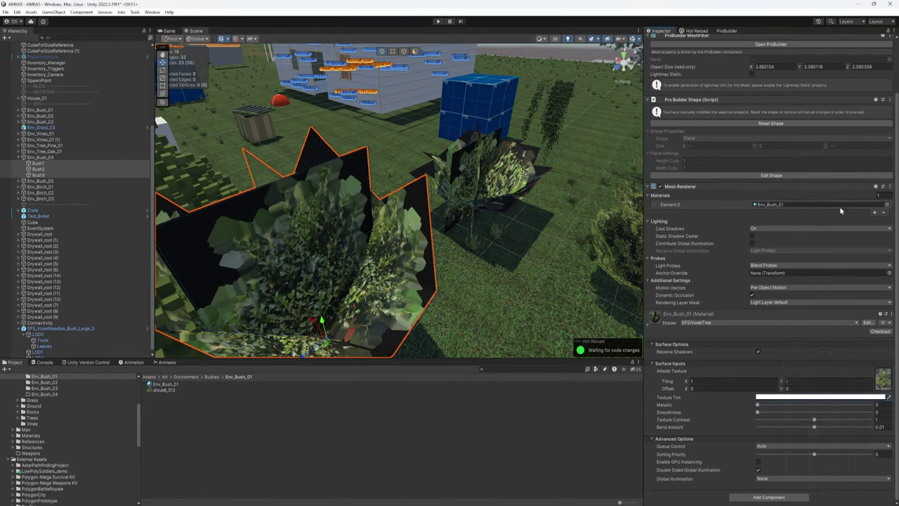
pyautogui.click(782, 204)
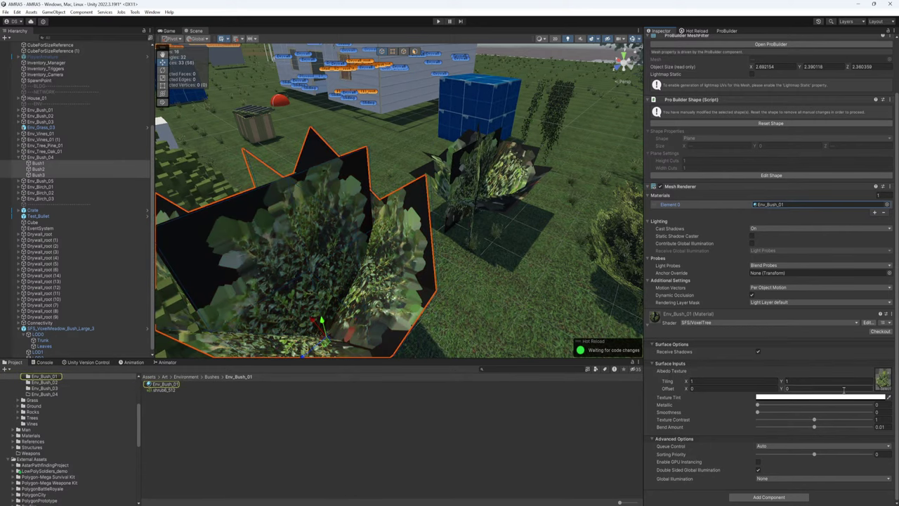
pyautogui.click(166, 391)
pyautogui.moveTo(466, 255); pyautogui.dragTo(472, 255, button='right')
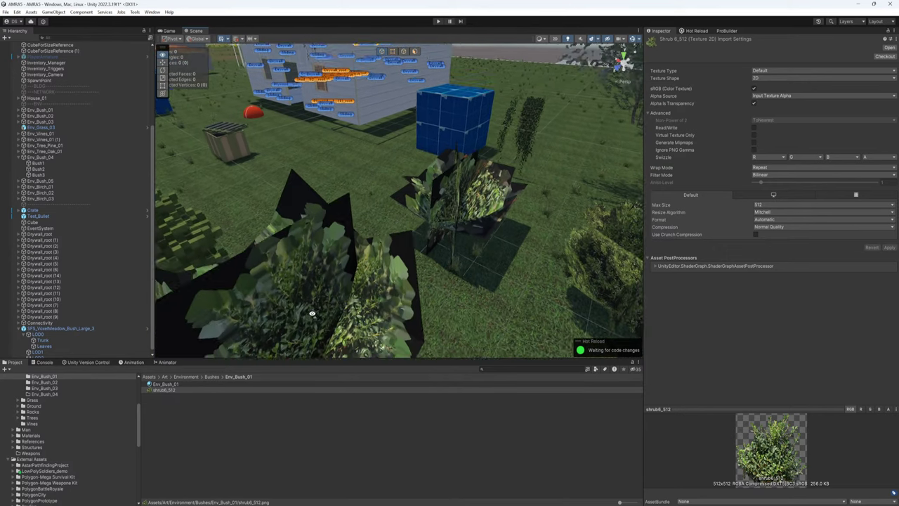
# Reselect Bush1 through Bush3 under Env_Bush_04 and review their material's surface and advanced settings.
pyautogui.click(39, 175)
pyautogui.keyDown('shift'); pyautogui.click(37, 163); pyautogui.keyUp('shift')
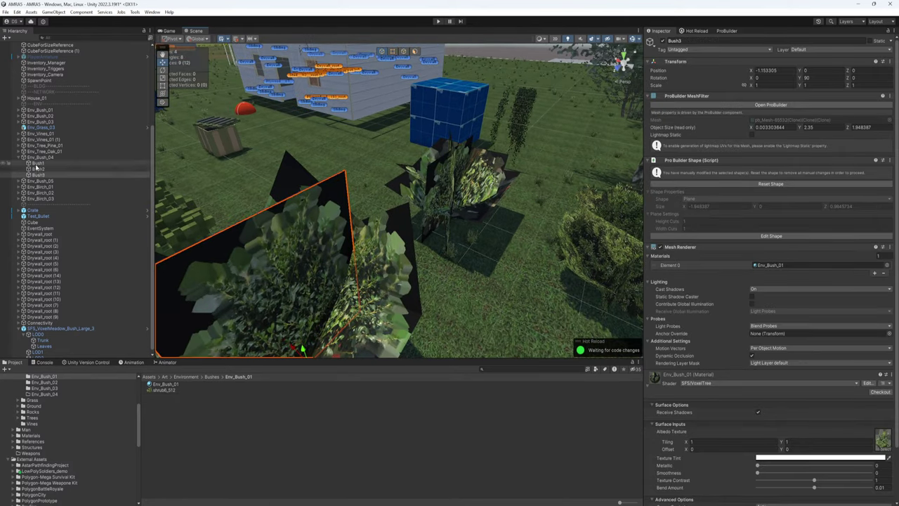
pyautogui.scroll(-2, 713, 381)
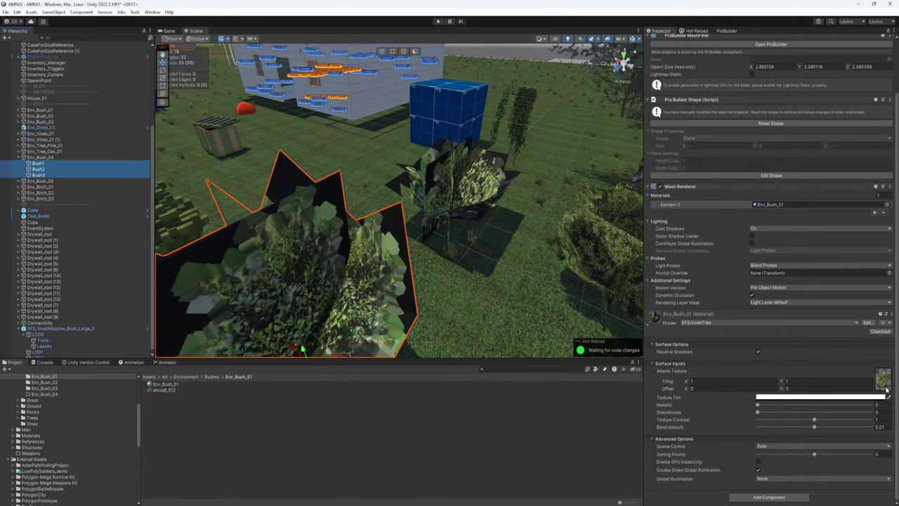
# Create a new material named Env_Bush_01 in the Env_Bush_01 folder.
pyautogui.rightClick(161, 410)
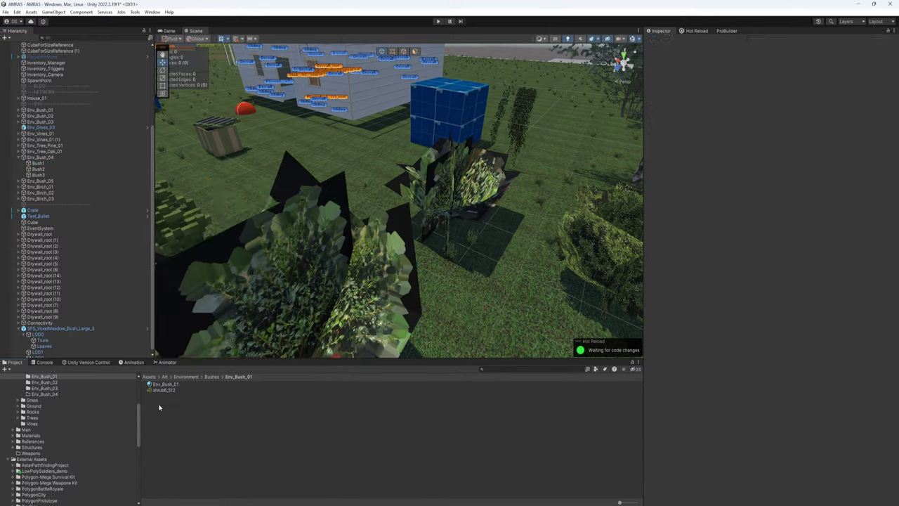
pyautogui.moveTo(211, 182)
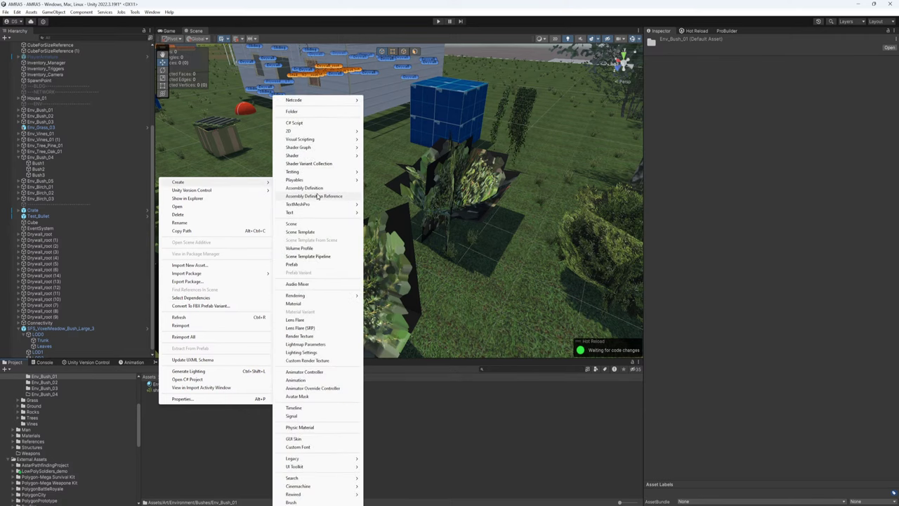
pyautogui.click(327, 307)
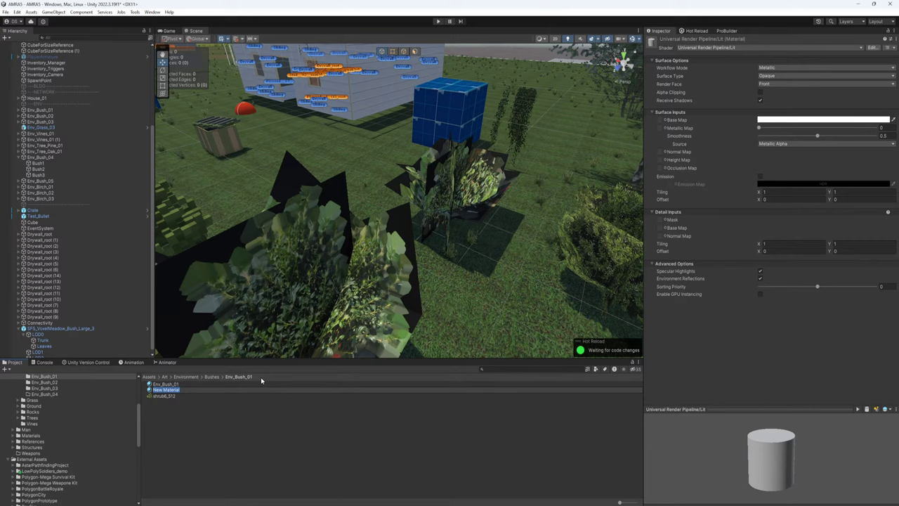
pyautogui.write('Env')
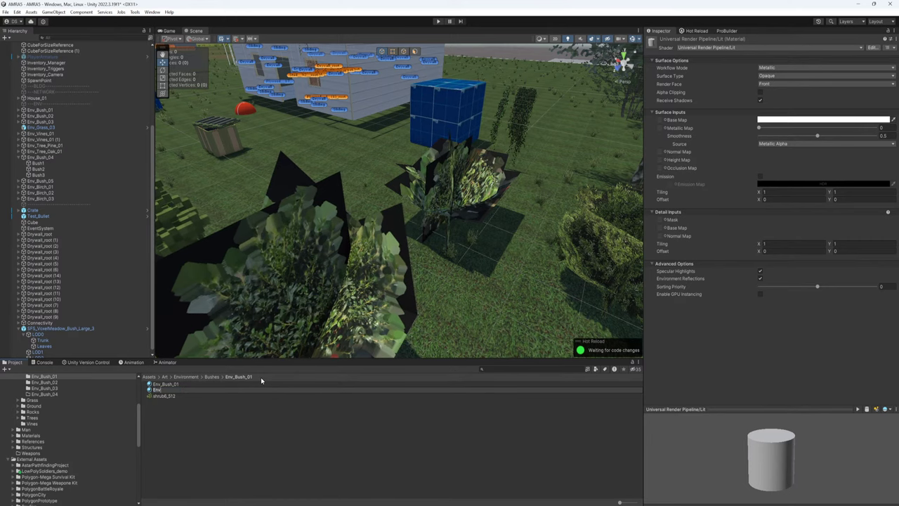
pyautogui.write('_Bush_01')
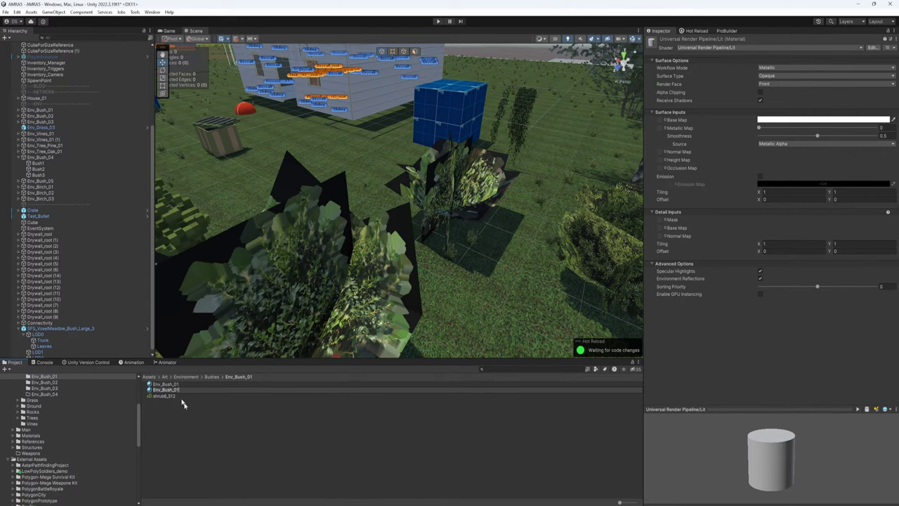
pyautogui.press('Return')
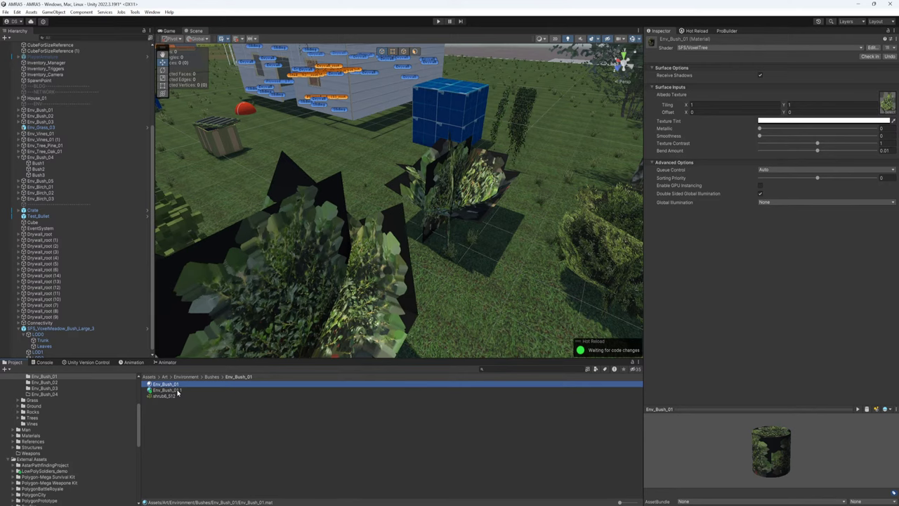
# Delete the duplicate Env_Bush_01 1 material from the Env_Bush_01 folder.
pyautogui.click(186, 391)
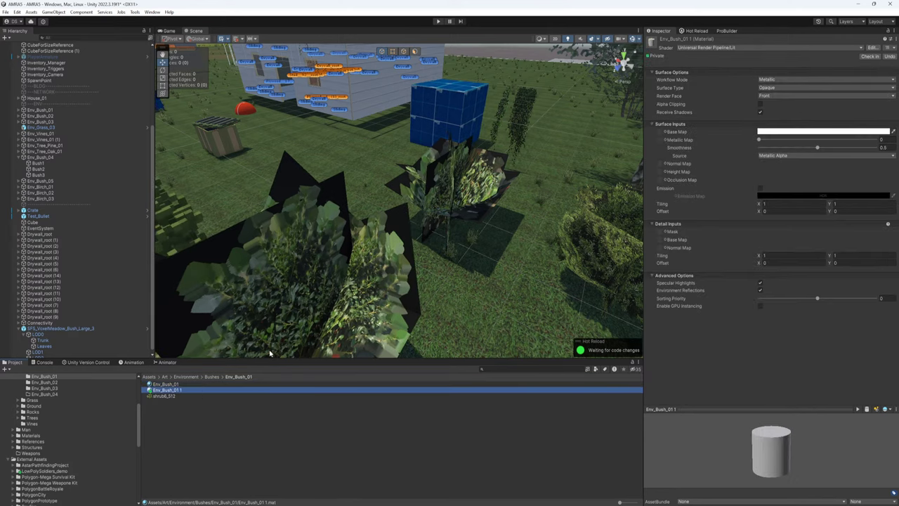
pyautogui.press('Delete')
pyautogui.press('Return')
# Select the Bush1 to Bush3 group under Env_Bush_04 and review its mesh and material settings.
pyautogui.click(359, 324)
pyautogui.keyDown('shift'); pyautogui.click(279, 300); pyautogui.keyUp('shift')
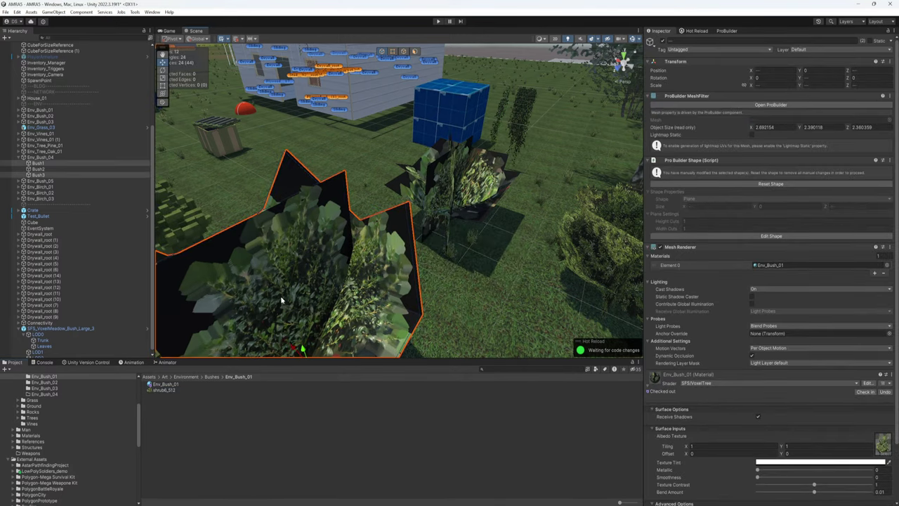
pyautogui.moveTo(280, 300); pyautogui.dragTo(264, 322, button='right')
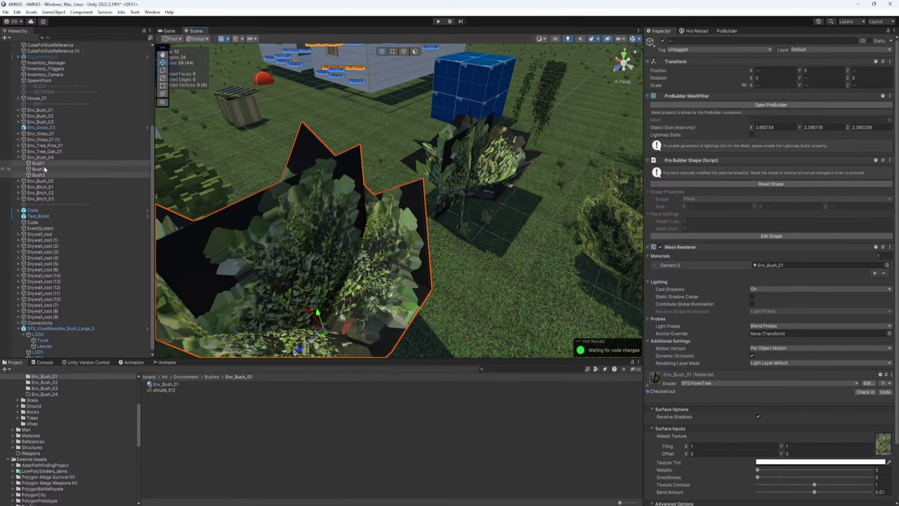
# Switch the Env_Bush_01 material to the Universal Render Pipeline Baked Lit shader.
pyautogui.click(169, 385)
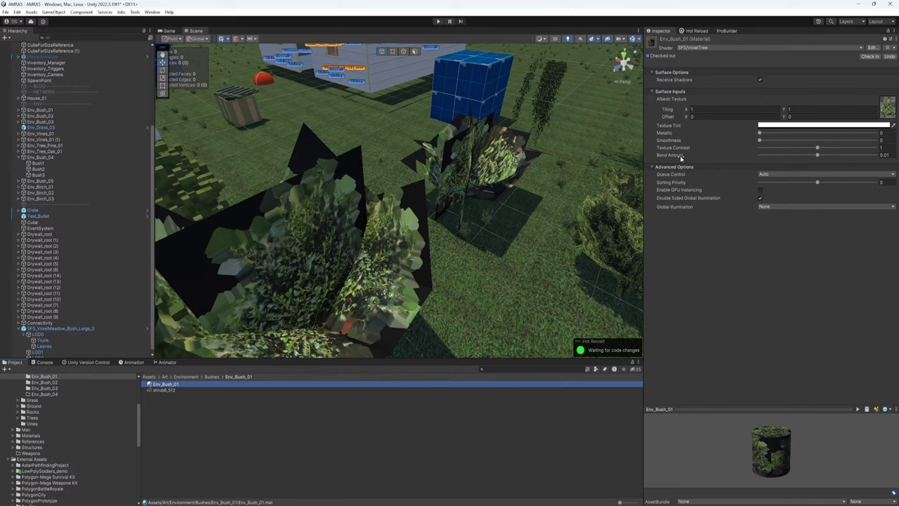
pyautogui.moveTo(506, 206); pyautogui.dragTo(490, 195, button='right')
pyautogui.click(691, 48)
pyautogui.write('bake')
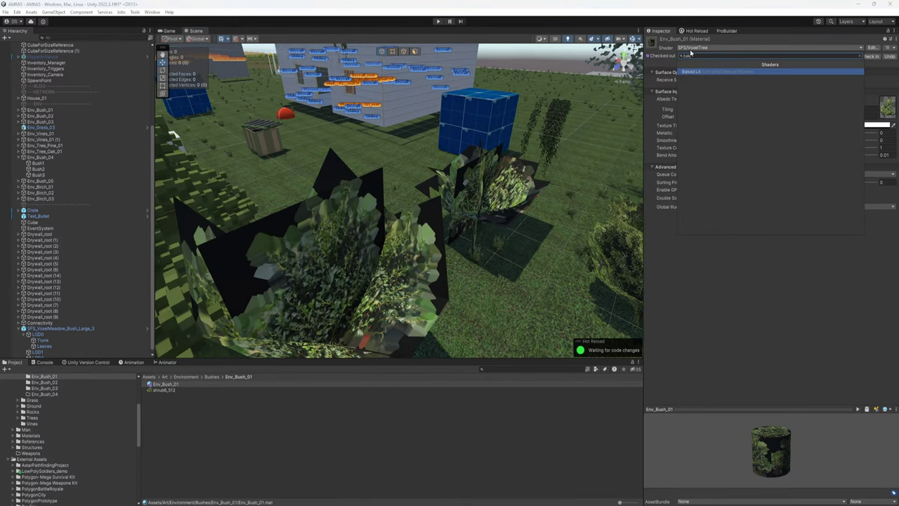
pyautogui.press('Return')
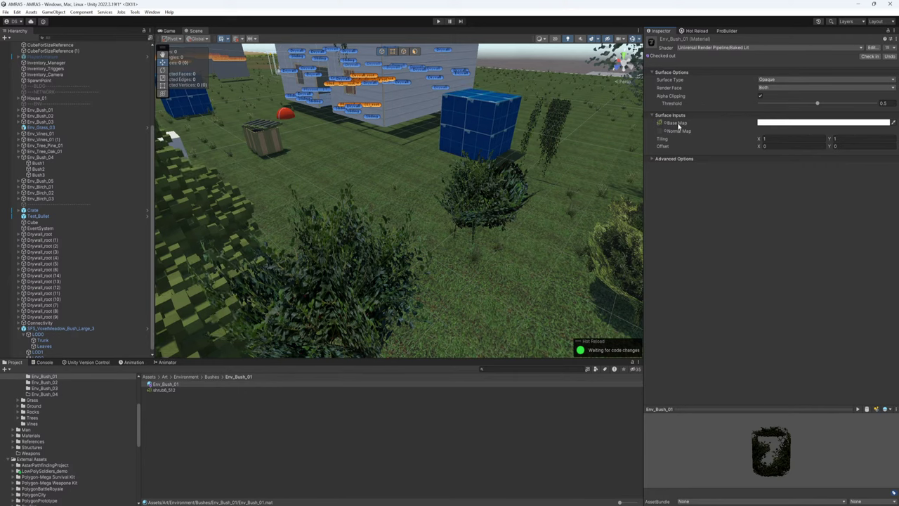
# Try the SFS/VoxelTree shader on the Env_Bush_01 material again.
pyautogui.click(703, 48)
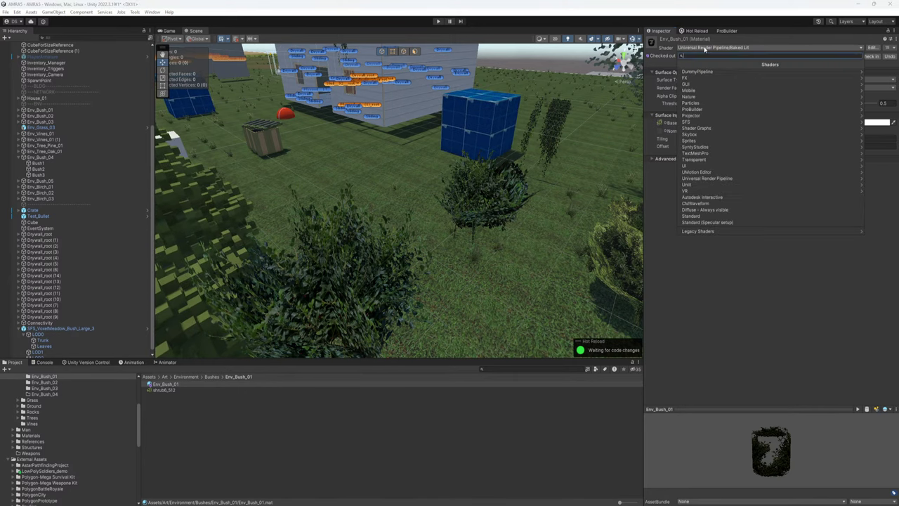
pyautogui.write('SFS')
pyautogui.click(704, 90)
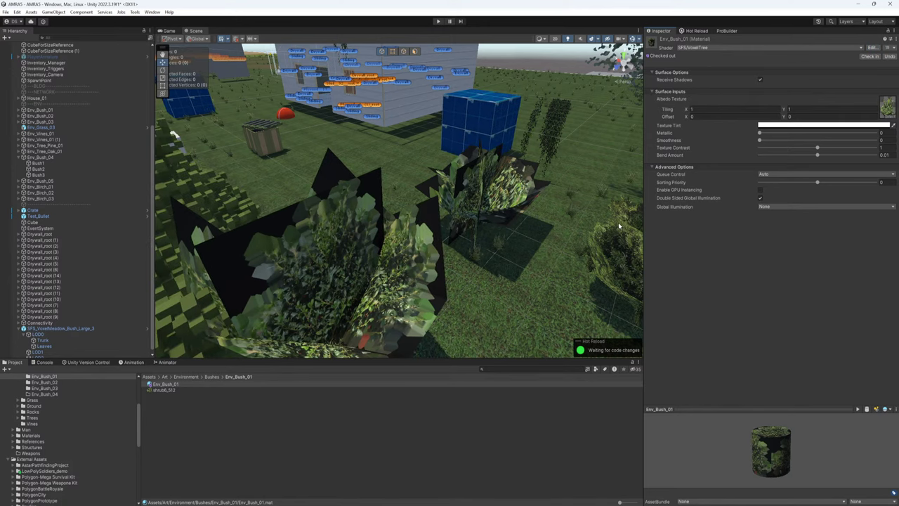
# Open the SFS_VoxelTree shader source in Visual Studio, read through its passes and vertex function, and return to Unity.
pyautogui.click(872, 47)
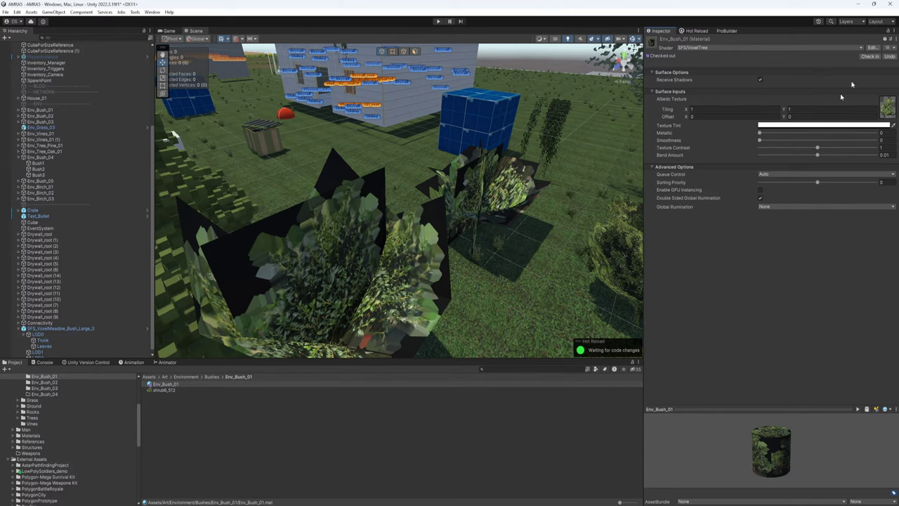
pyautogui.scroll(-20, 361, 279)
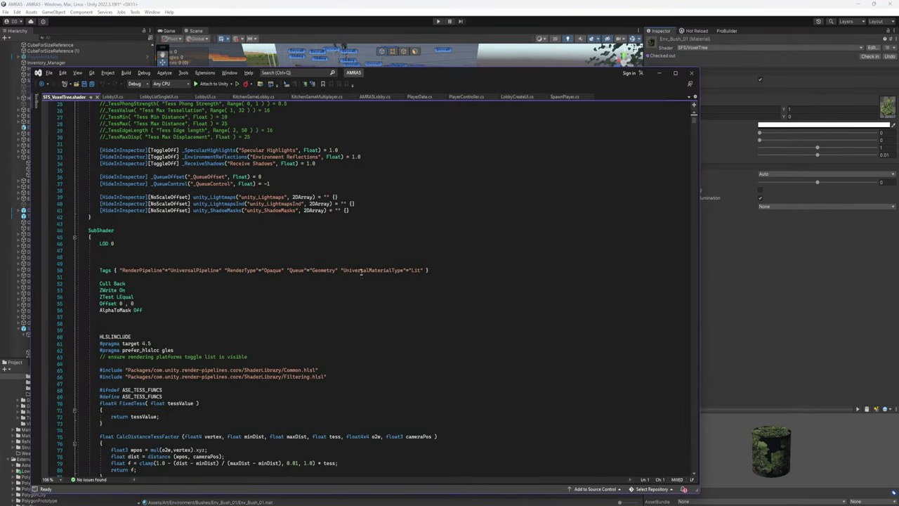
pyautogui.scroll(-9, 365, 270)
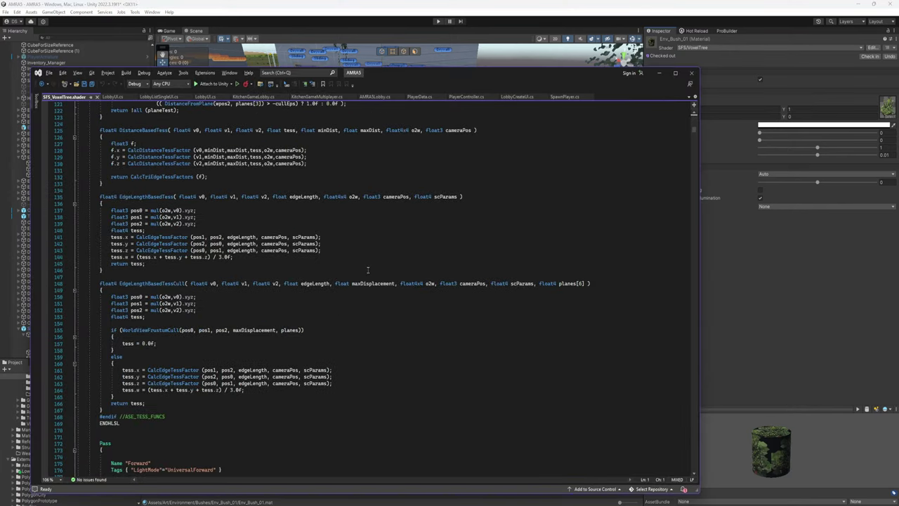
pyautogui.scroll(-8, 368, 273)
pyautogui.click(369, 277)
pyautogui.hotkey('ctrl', 's')
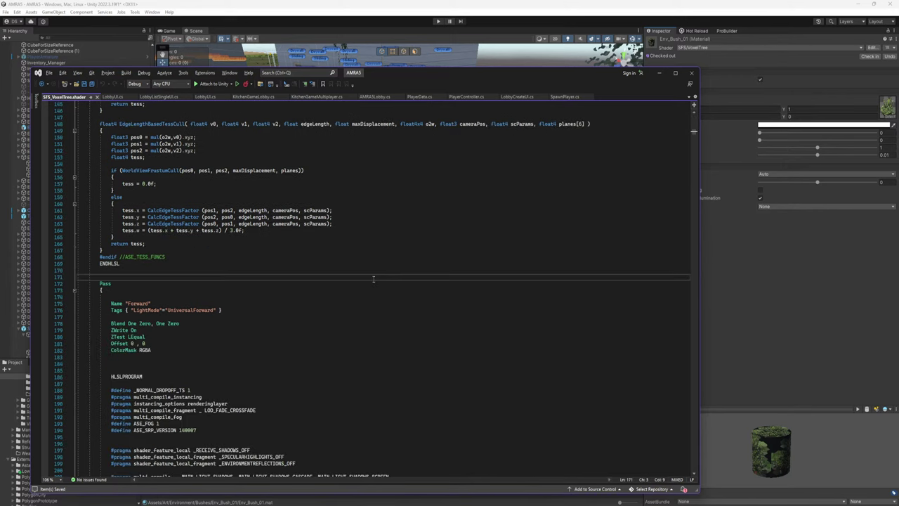
pyautogui.scroll(-9, 372, 278)
pyautogui.scroll(-20, 375, 280)
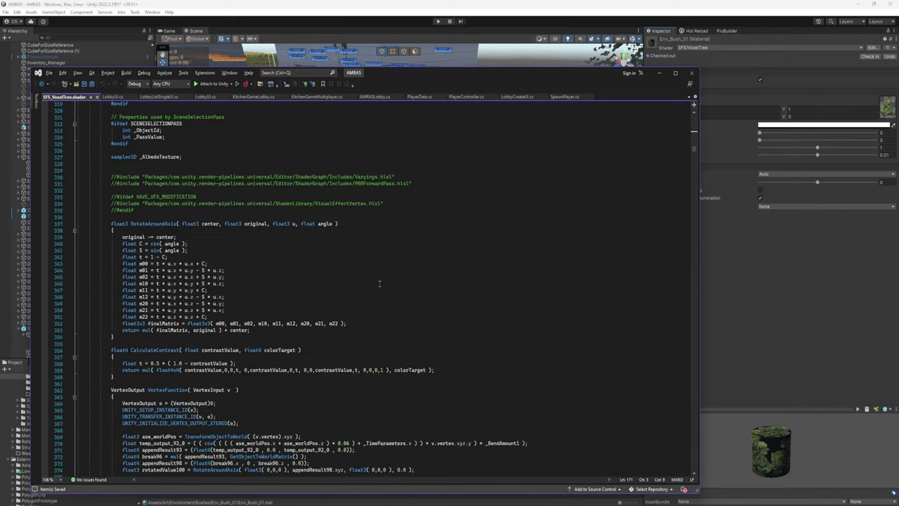
pyautogui.click(97, 97)
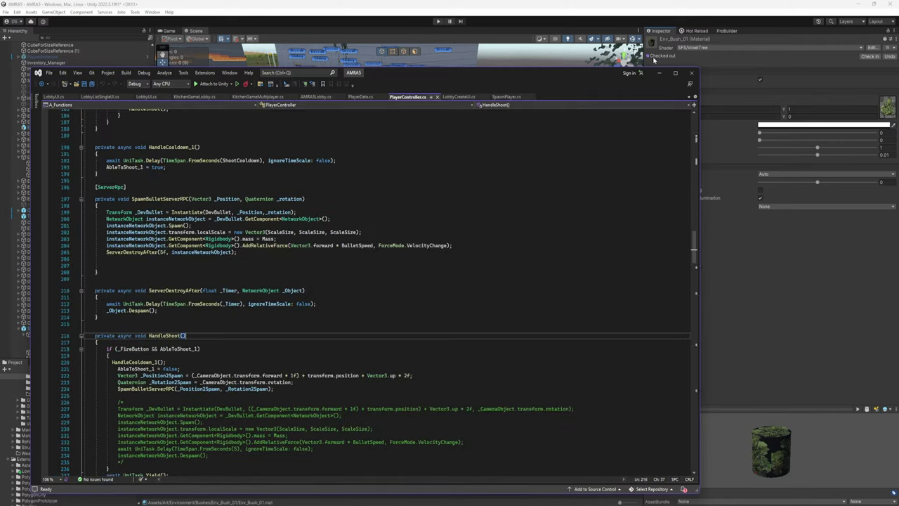
pyautogui.click(659, 73)
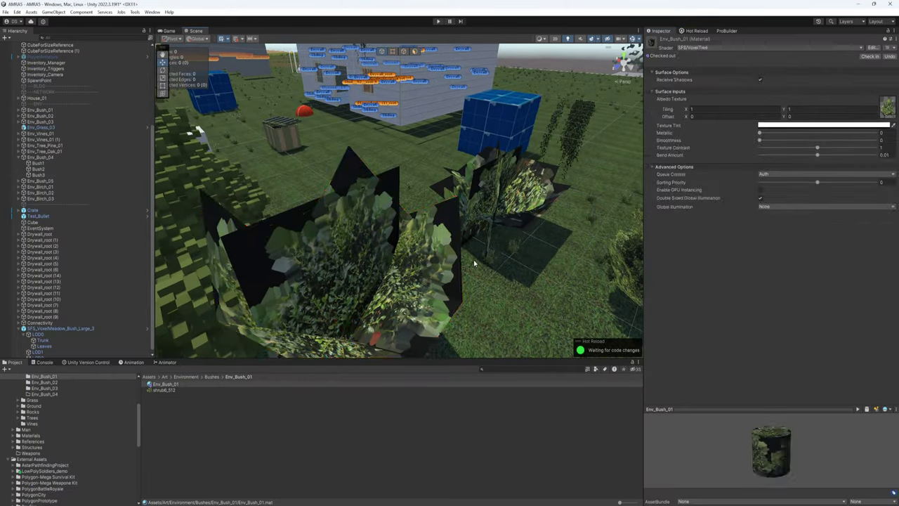
# Revert the Env_Bush_01 material to the Baked Lit shader and delete the SFS_VoxelMeadow_Bush_Large_2 bush from the scene.
pyautogui.moveTo(501, 221)
pyautogui.mouseDown(button='right')
pyautogui.moveTo(446, 231)
pyautogui.moveTo(499, 229)
pyautogui.mouseUp(button='right')
pyautogui.press('s')
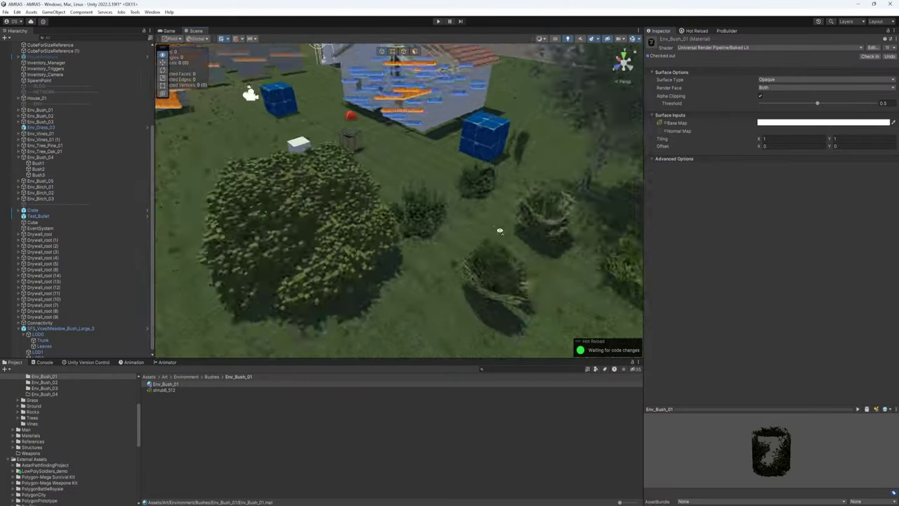
pyautogui.click(360, 232)
pyautogui.press('Delete')
pyautogui.moveTo(367, 234); pyautogui.dragTo(436, 223, button='right')
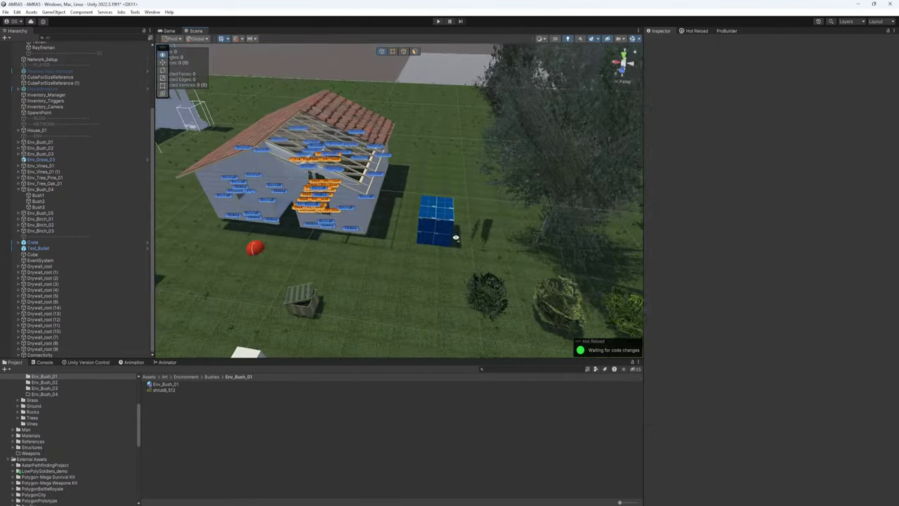
# Move CubeForSizeReference near the crate, shrinking it uniformly to a scale of about 0.38 and lowering it to Y 0.19.
pyautogui.click(437, 227)
pyautogui.moveTo(429, 226); pyautogui.dragTo(339, 298)
pyautogui.moveTo(400, 298); pyautogui.dragTo(442, 300, button='right')
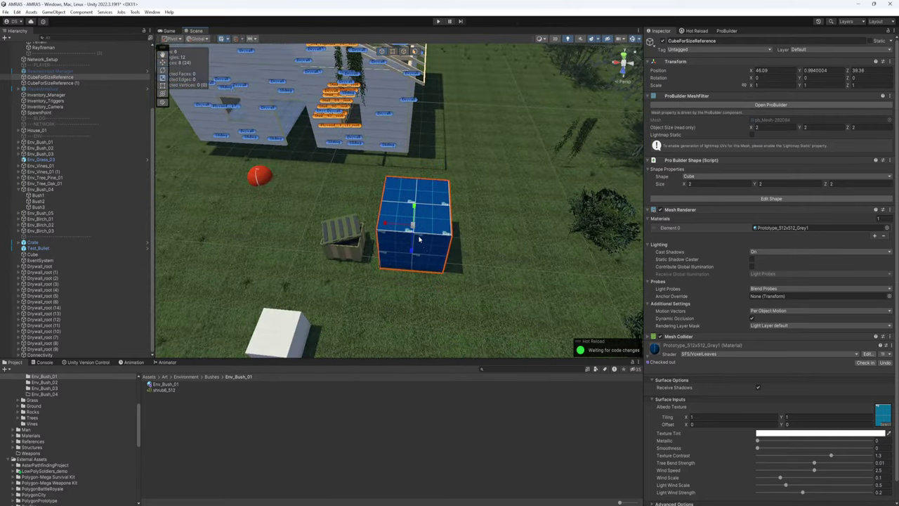
pyautogui.moveTo(413, 227); pyautogui.dragTo(420, 249)
pyautogui.press('w')
pyautogui.moveTo(415, 213); pyautogui.dragTo(419, 229)
pyautogui.press('f')
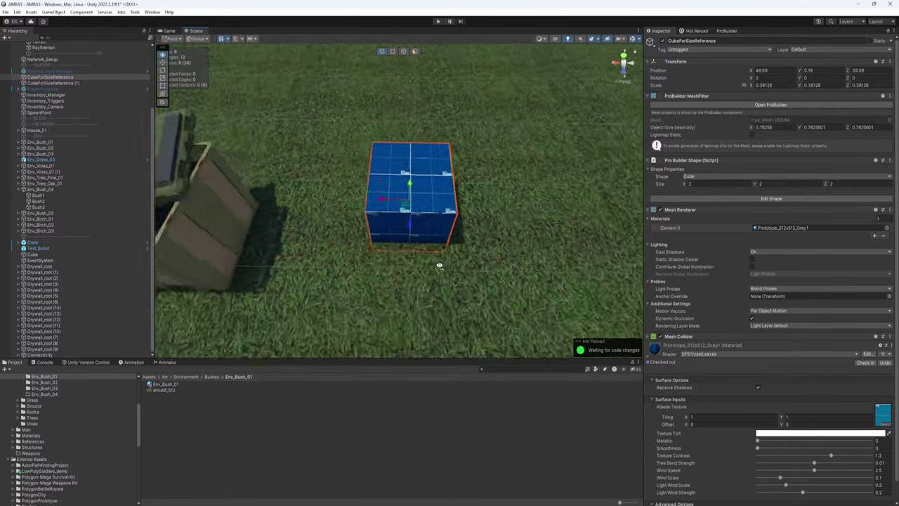
# Rescale the reference cube to about 0.98, reposition it around X 43.3, Y 0.875, Z 39.11, and duplicate it.
pyautogui.moveTo(413, 186); pyautogui.dragTo(461, 214)
pyautogui.press('r')
pyautogui.hotkey('ctrl', 'z')
pyautogui.scroll(-5, 461, 215)
pyautogui.press('w')
pyautogui.moveTo(415, 195); pyautogui.dragTo(567, 198)
pyautogui.hotkey('ctrl', 'd')
pyautogui.moveTo(482, 246); pyautogui.dragTo(394, 175, button='right')
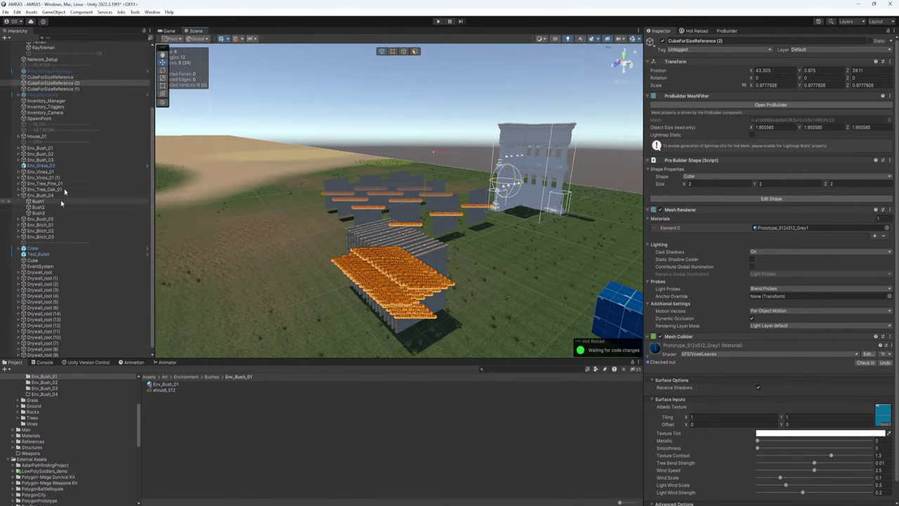
# Save the modified AMRAS scene and check in the pending changes through Unity Version Control.
pyautogui.click(85, 362)
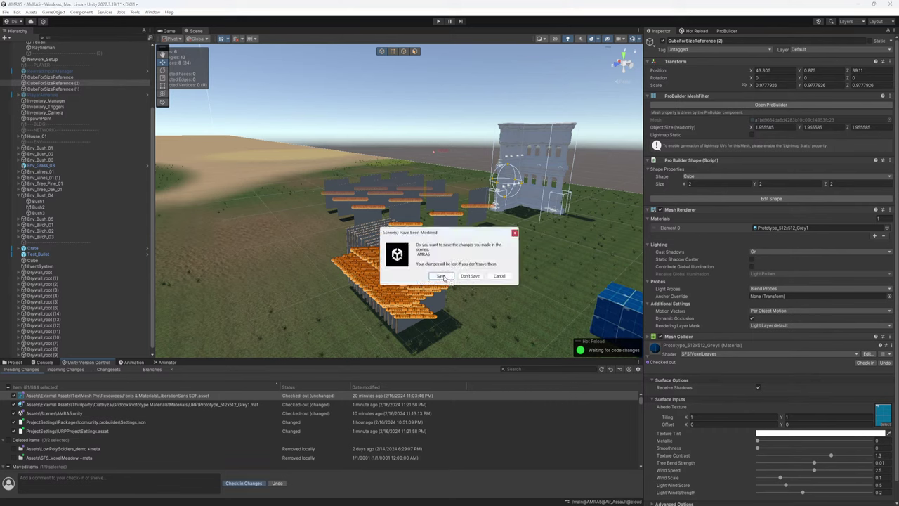
pyautogui.click(445, 279)
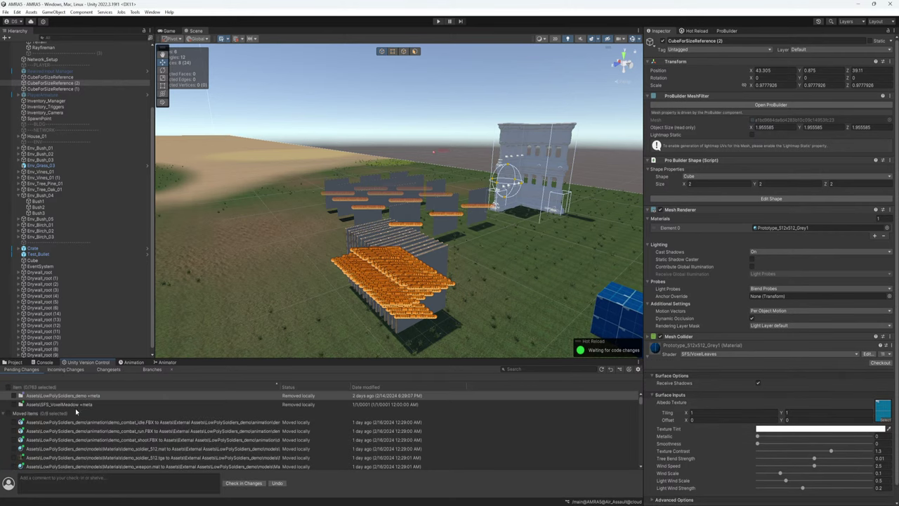
pyautogui.click(244, 484)
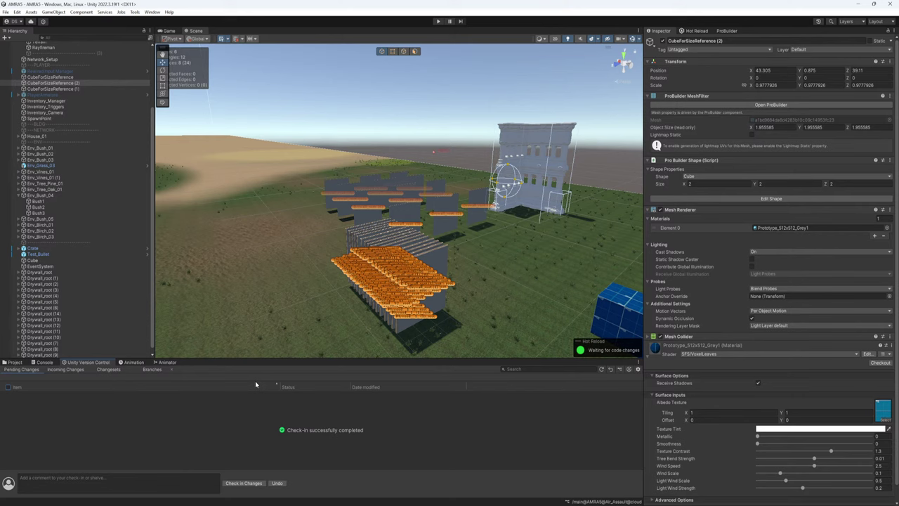
pyautogui.click(12, 361)
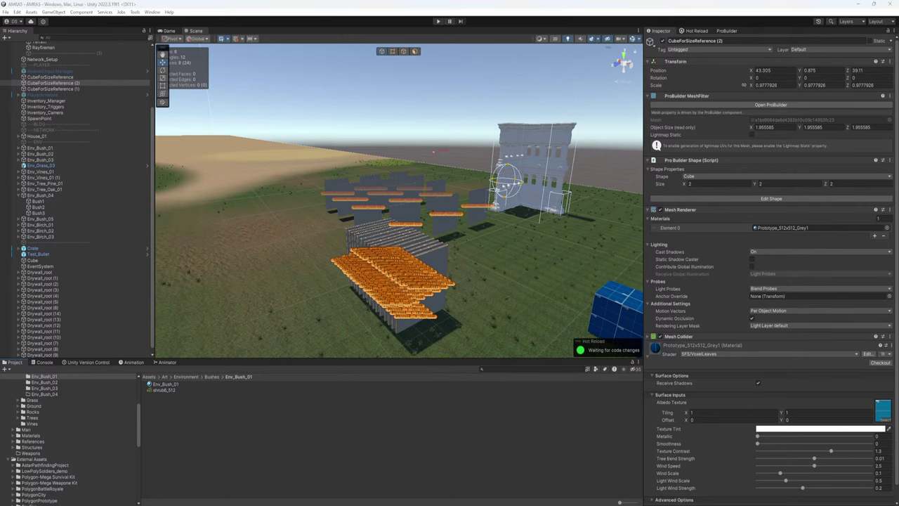
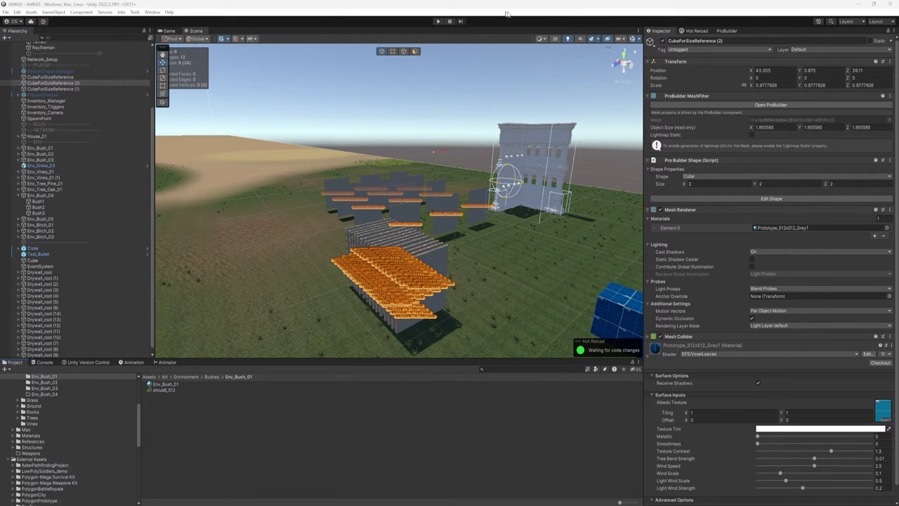
# Run the current scene briefly in play mode and stop it.
pyautogui.click(438, 22)
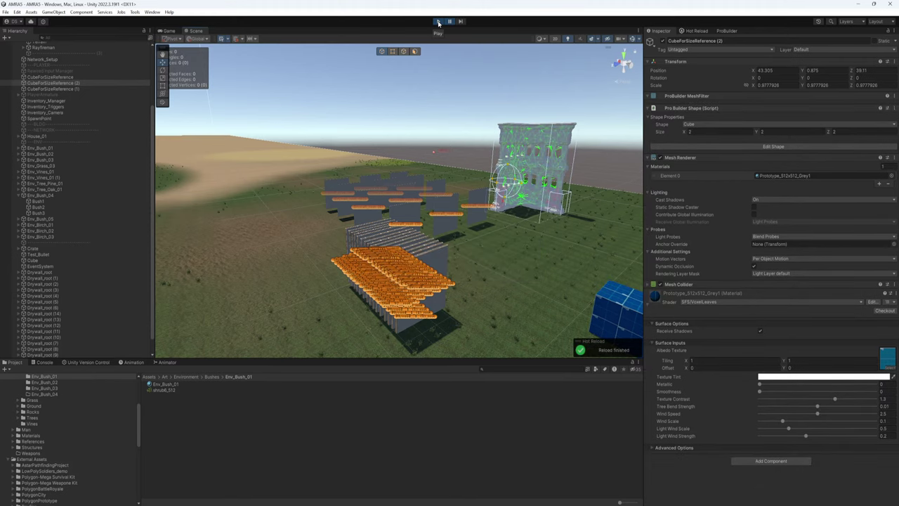
pyautogui.click(439, 23)
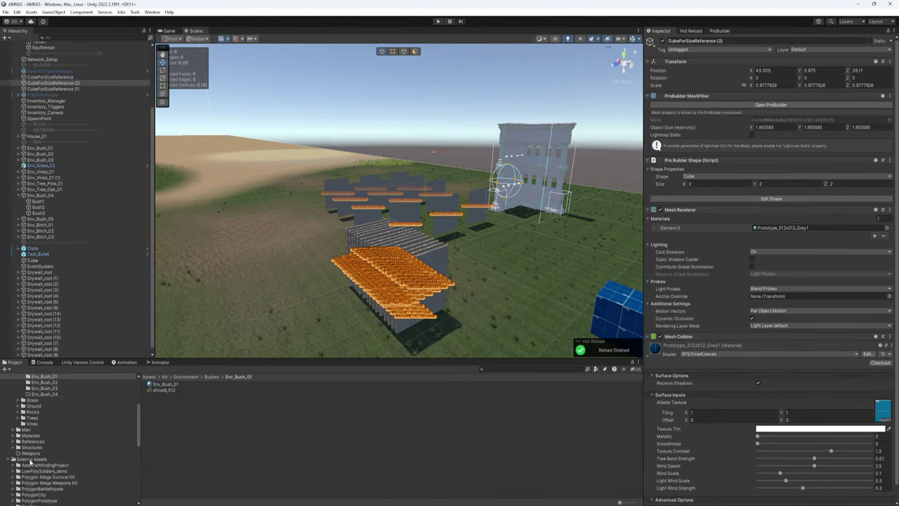
# Collapse the SFS_VoxelMeadow folder, locate the AMRAS scene asset in the Scenes folder, and run another short play mode test.
pyautogui.scroll(-3, 42, 463)
pyautogui.scroll(-1, 42, 464)
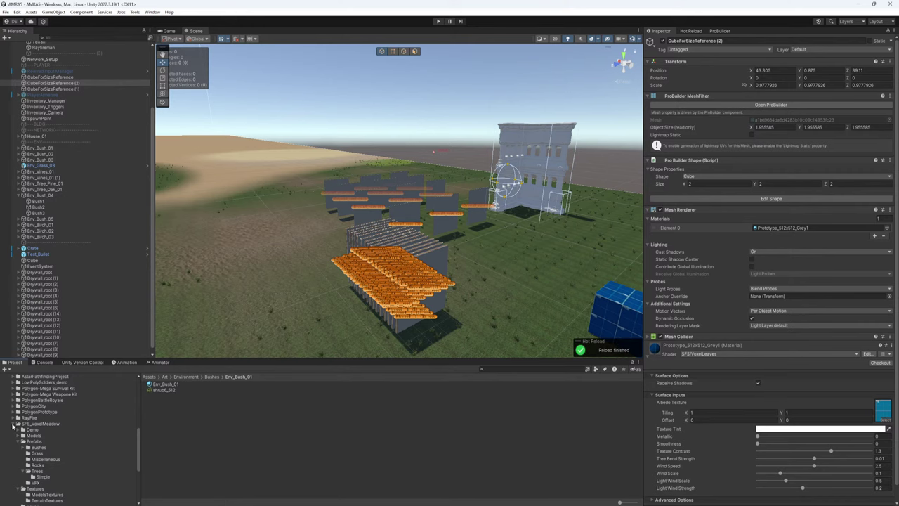
pyautogui.click(15, 425)
pyautogui.click(21, 494)
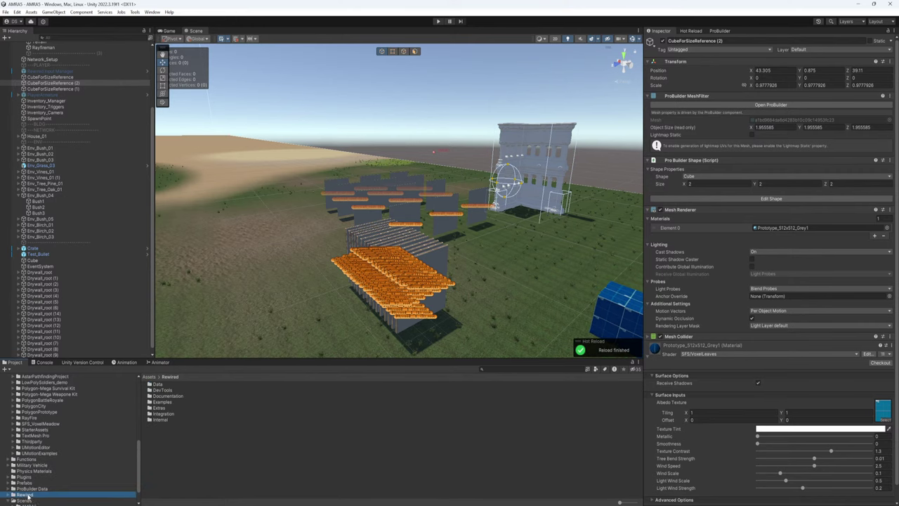
pyautogui.scroll(-1, 22, 485)
pyautogui.click(24, 478)
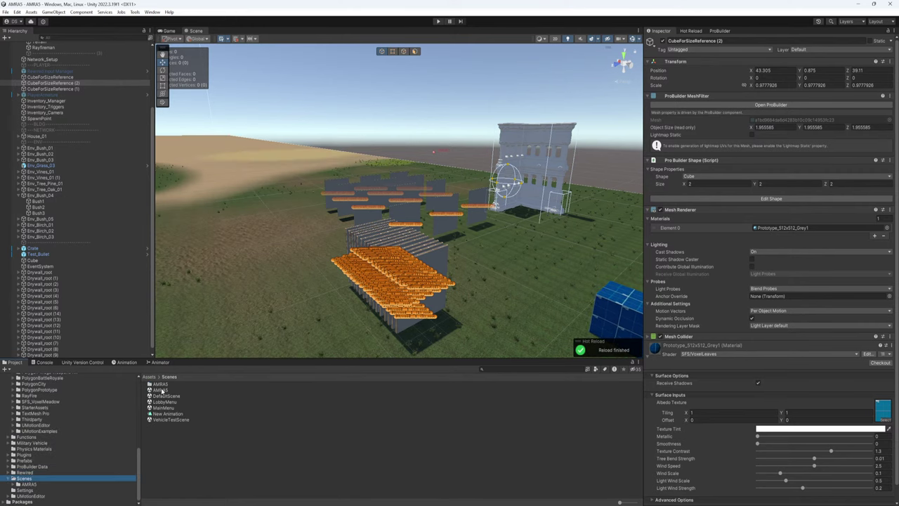
pyautogui.click(161, 390)
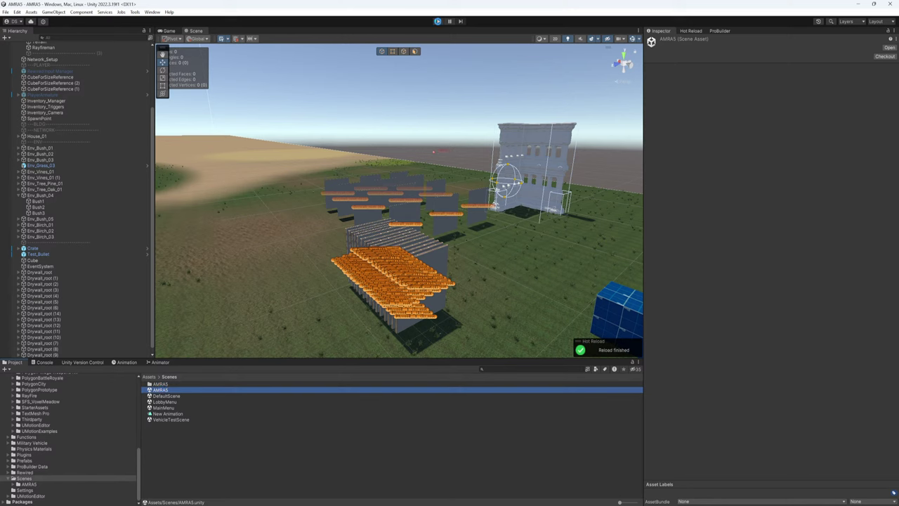
pyautogui.click(438, 22)
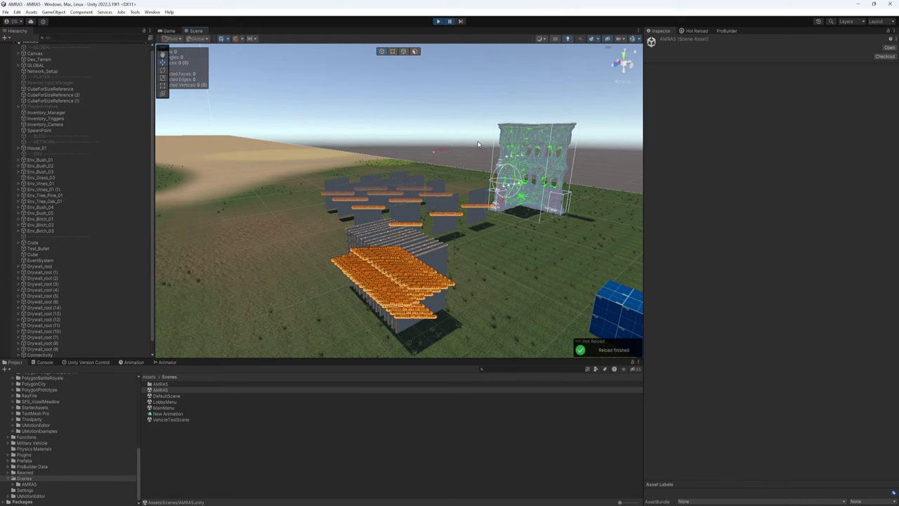
pyautogui.click(439, 22)
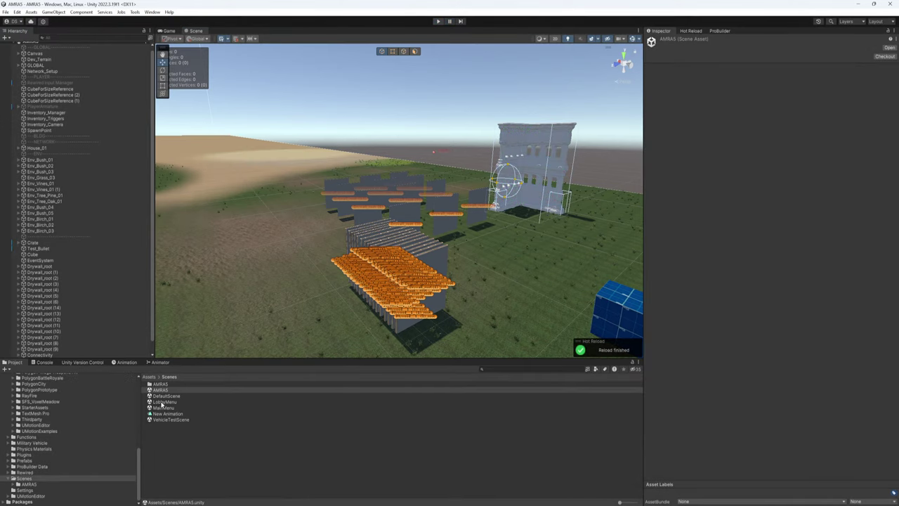
# Open the LobbyMenu scene, run it in play mode, and create a lobby to load the game world.
pyautogui.doubleClick(164, 402)
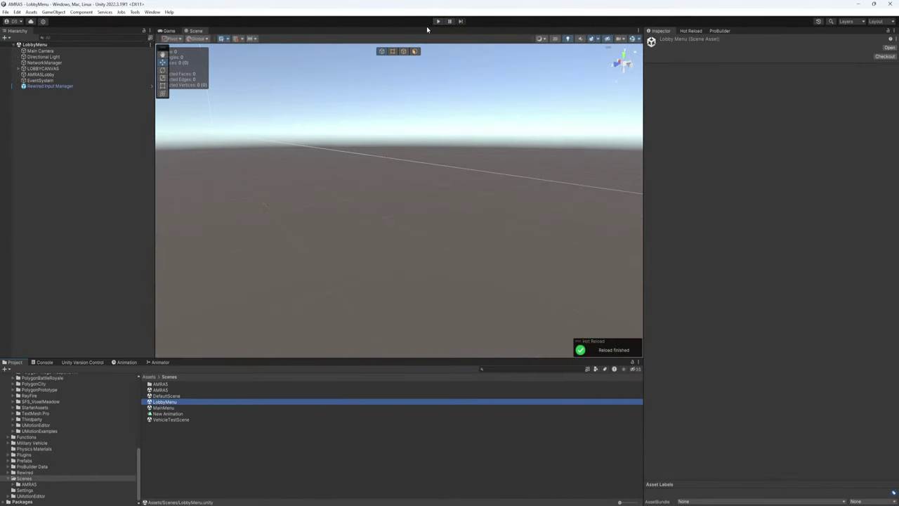
pyautogui.hotkey('ctrl', 'p')
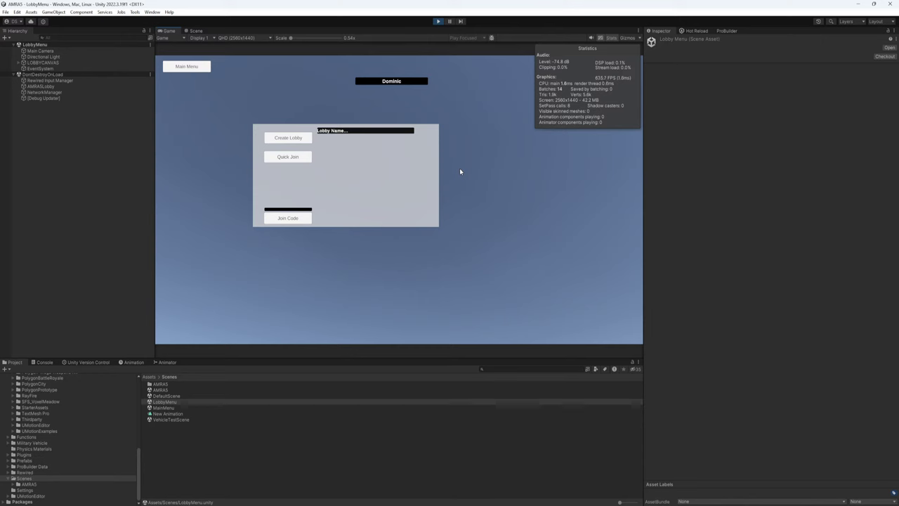
pyautogui.click(288, 139)
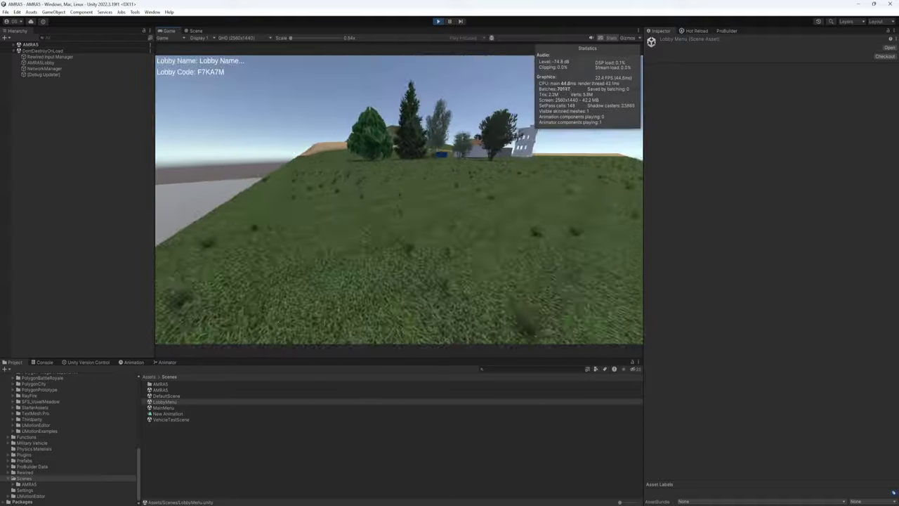
# Walk the player across the field past the trees and house to the white ruined tower.
pyautogui.press('w')
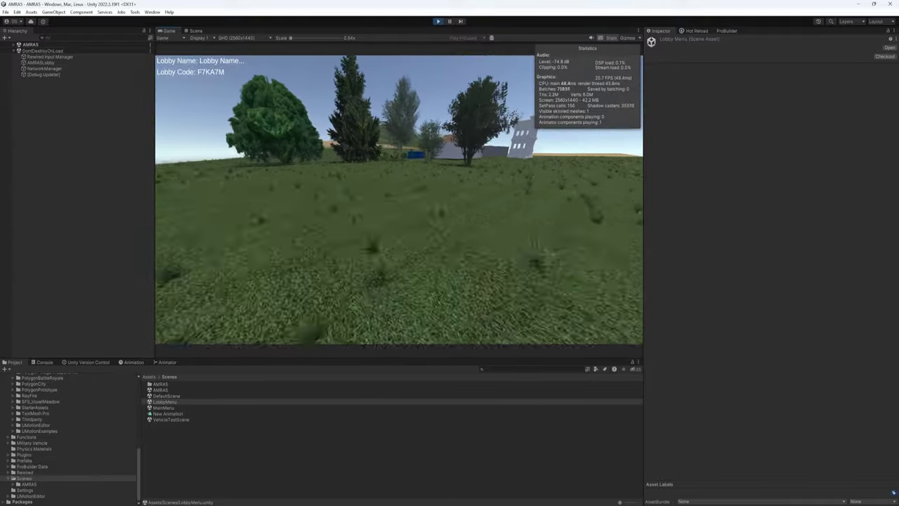
pyautogui.press('d')
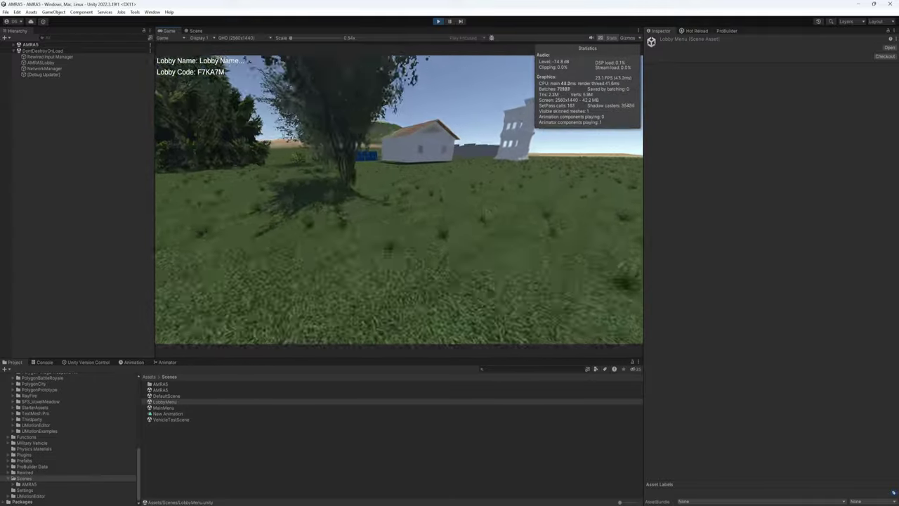
pyautogui.press('w')
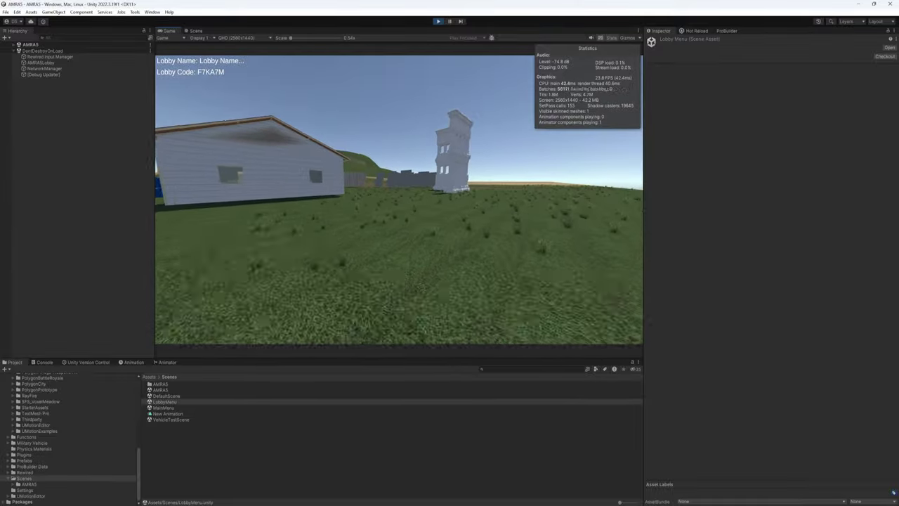
pyautogui.press('w')
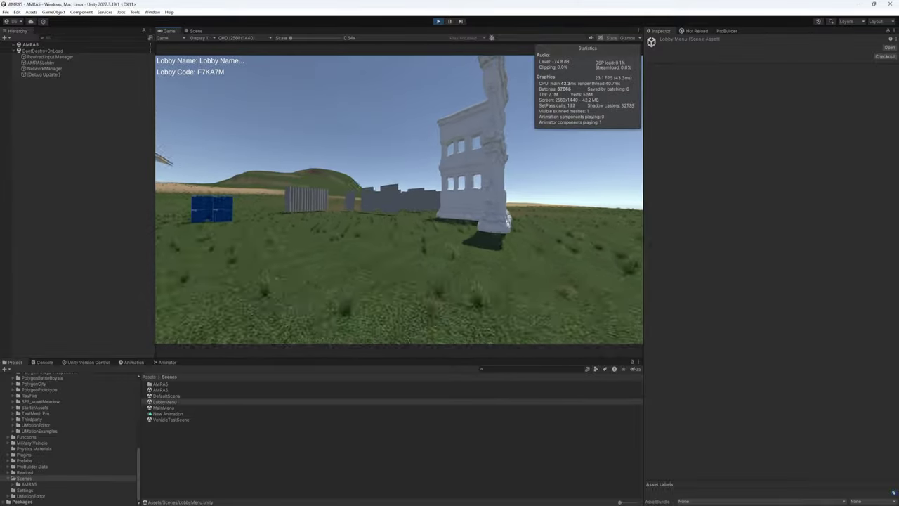
pyautogui.press('w')
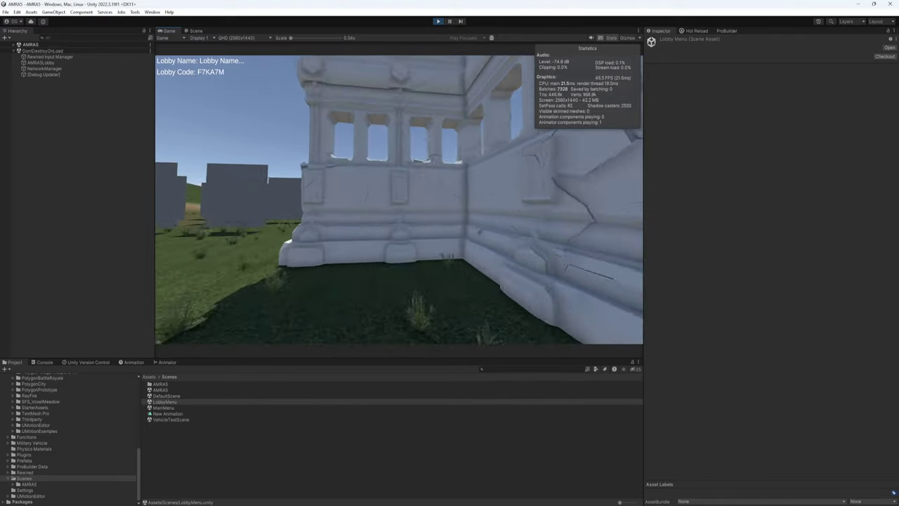
# Move around the ruined tower and fire projectiles at its lower walls to test the destruction.
pyautogui.press('w')
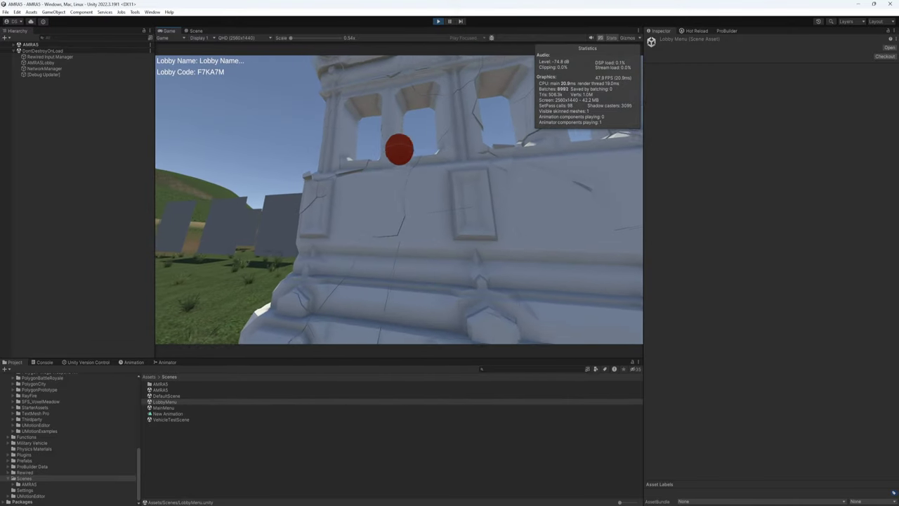
pyautogui.press('w')
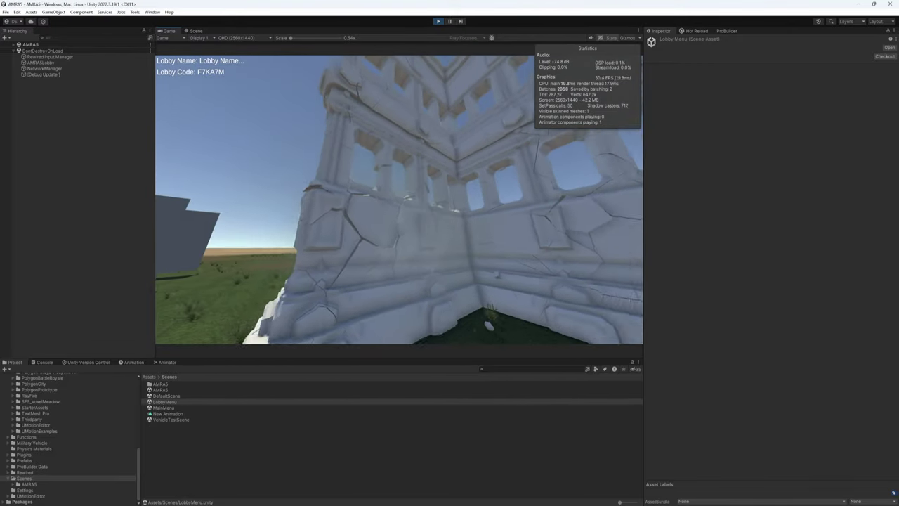
pyautogui.press('w')
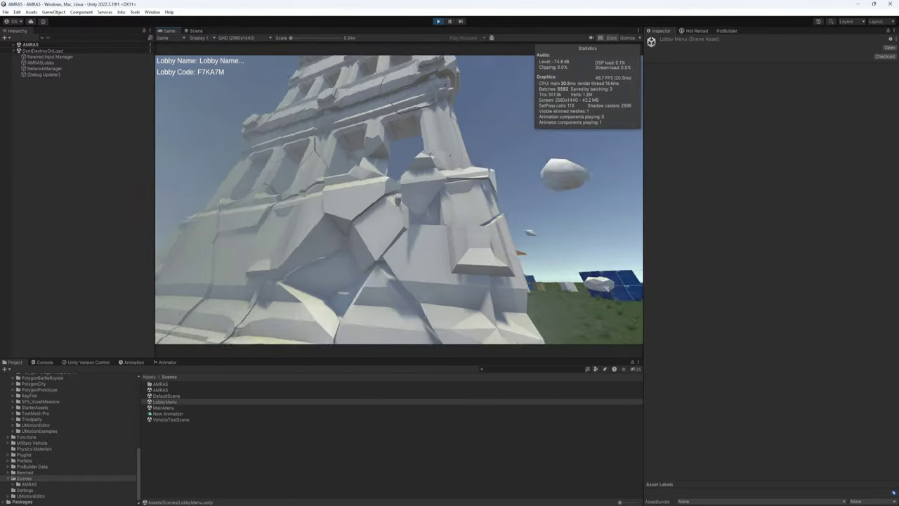
pyautogui.press('w')
pyautogui.click(399, 199)
pyautogui.click(399, 200)
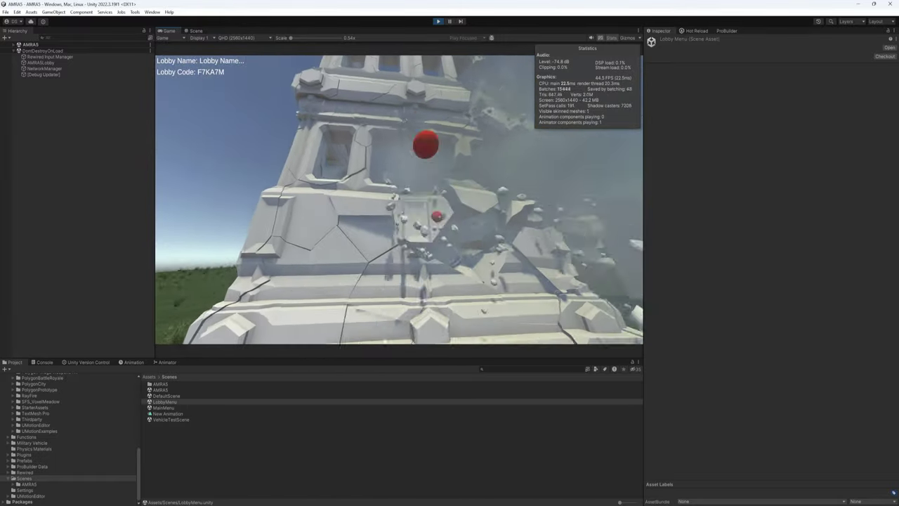
pyautogui.press('a')
pyautogui.click(399, 199)
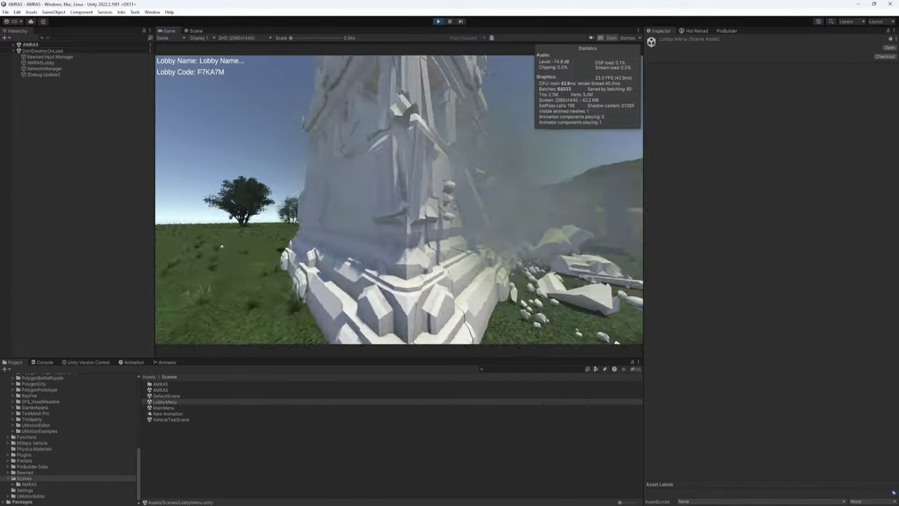
pyautogui.press('a')
pyautogui.click(399, 200)
pyautogui.click(399, 199)
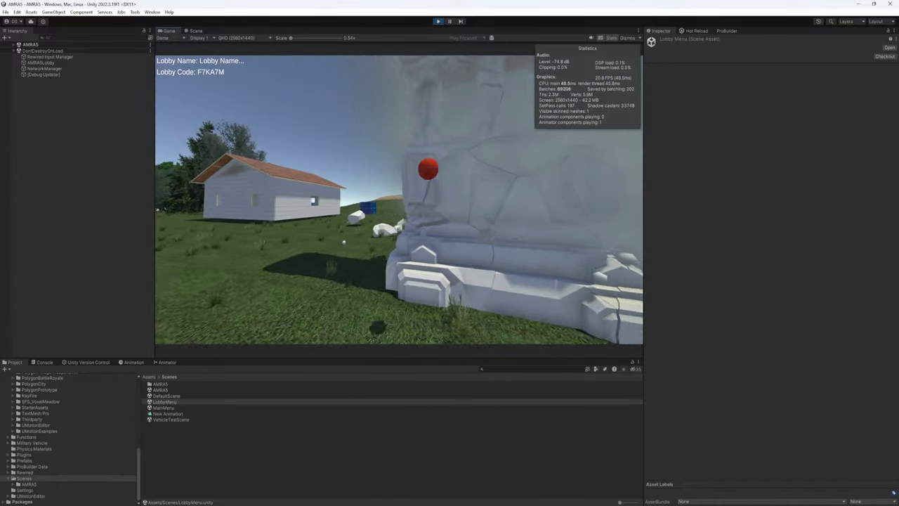
pyautogui.press('s')
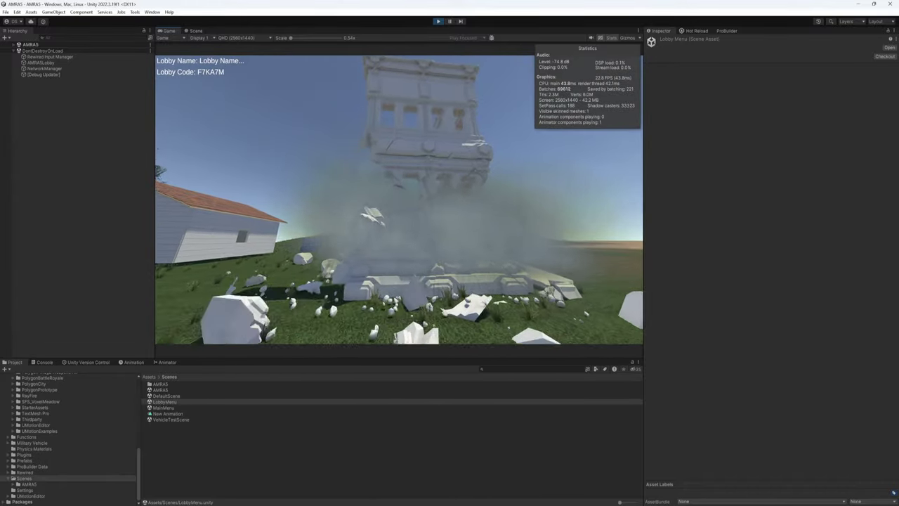
# Fire more projectiles into the damaged tower, back away to view the frame rate statistics, and stop play mode.
pyautogui.press('w')
pyautogui.click(399, 199)
pyautogui.click(399, 199)
pyautogui.click(399, 200)
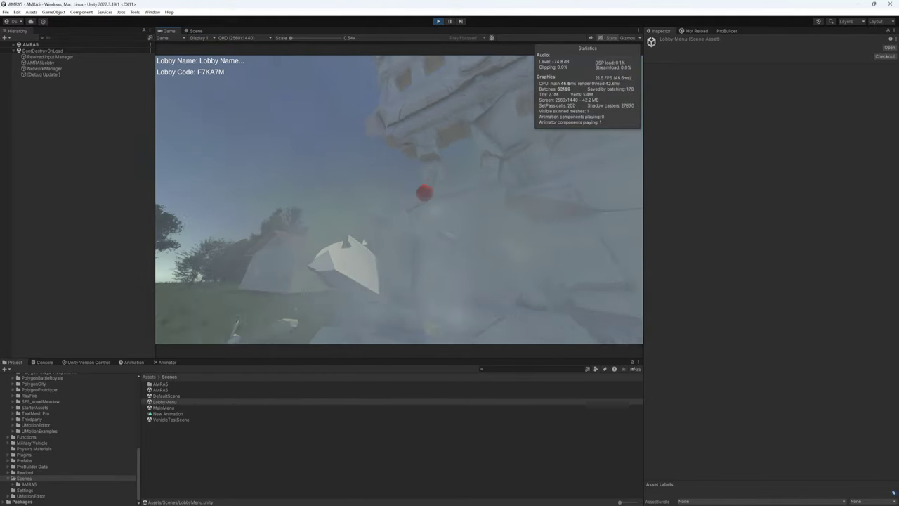
pyautogui.press('s')
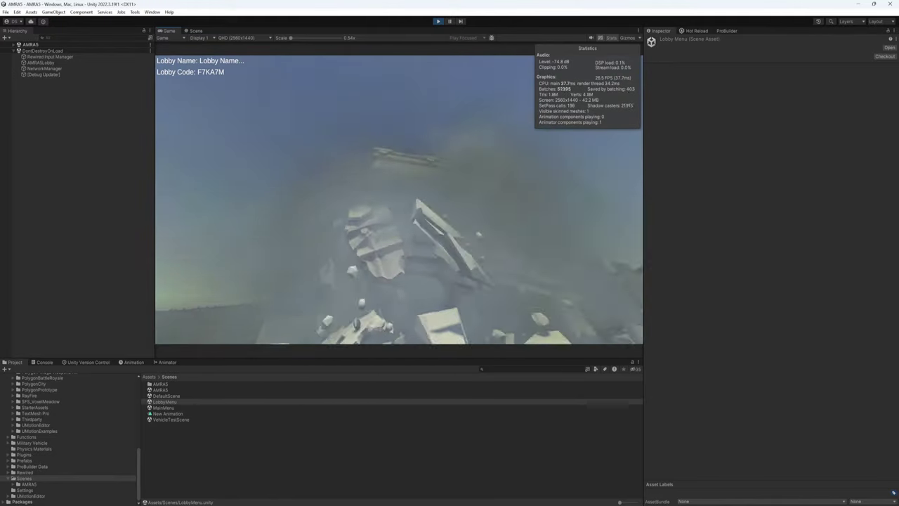
pyautogui.press('s')
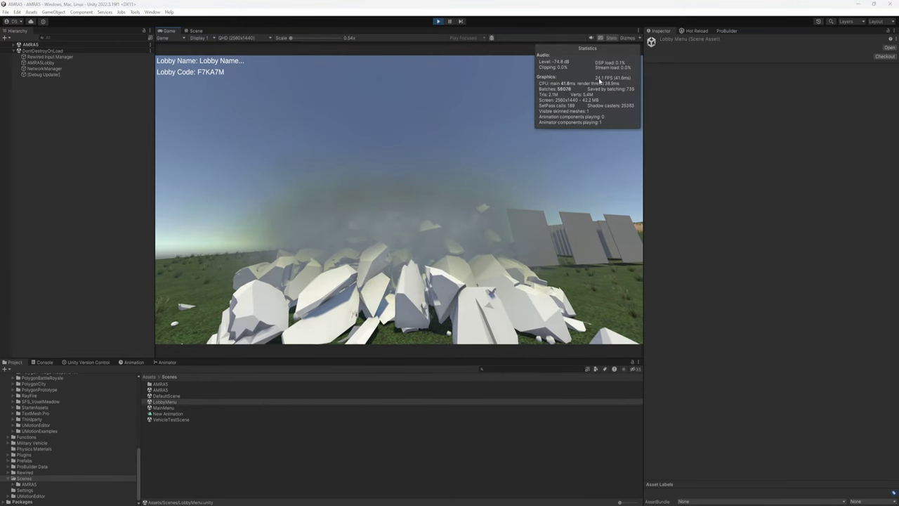
pyautogui.click(439, 22)
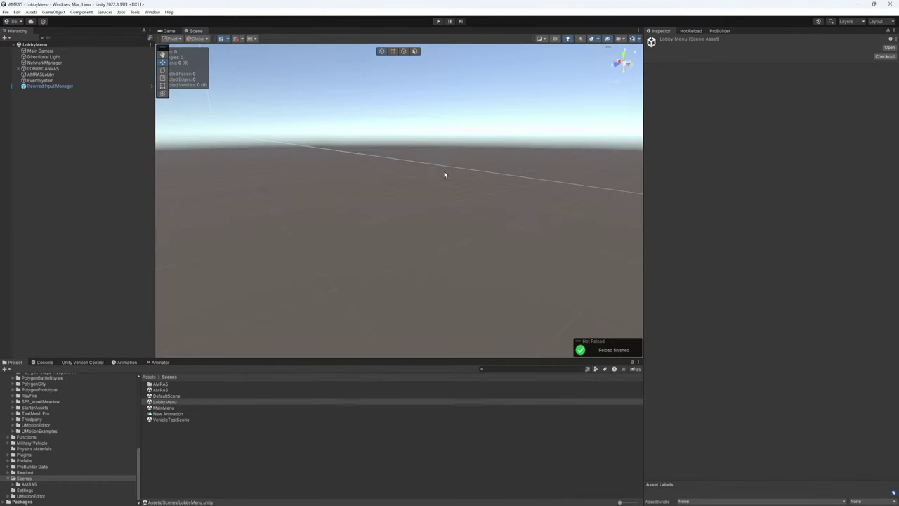
# Run the LobbyMenu scene again and create a lobby to load the game world.
pyautogui.moveTo(445, 175); pyautogui.dragTo(272, 166, button='right')
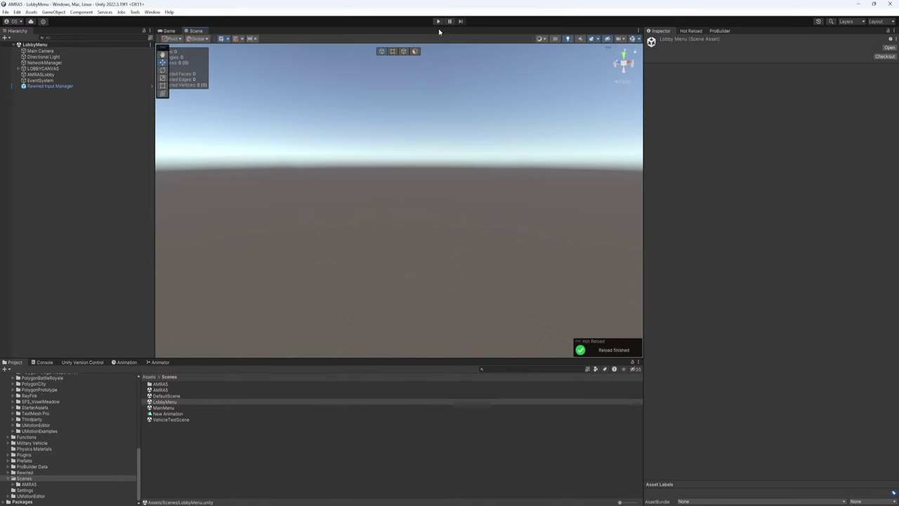
pyautogui.click(438, 21)
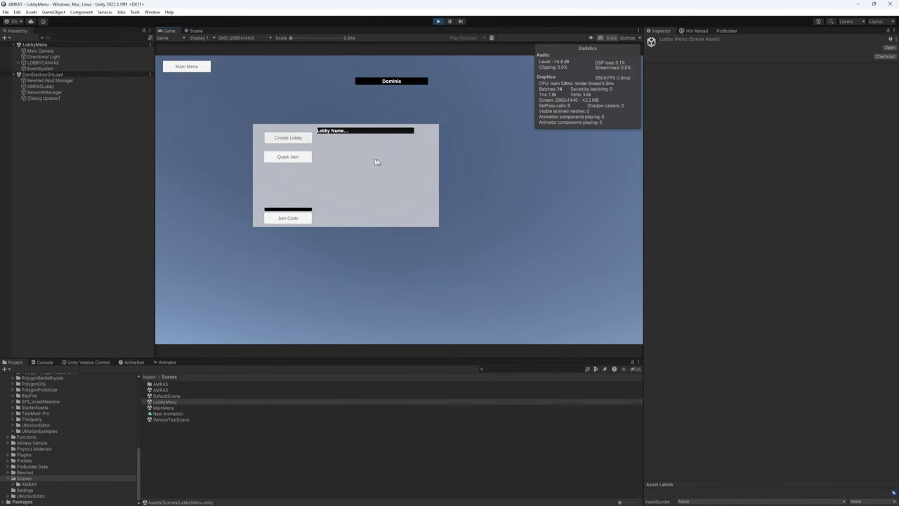
pyautogui.click(287, 140)
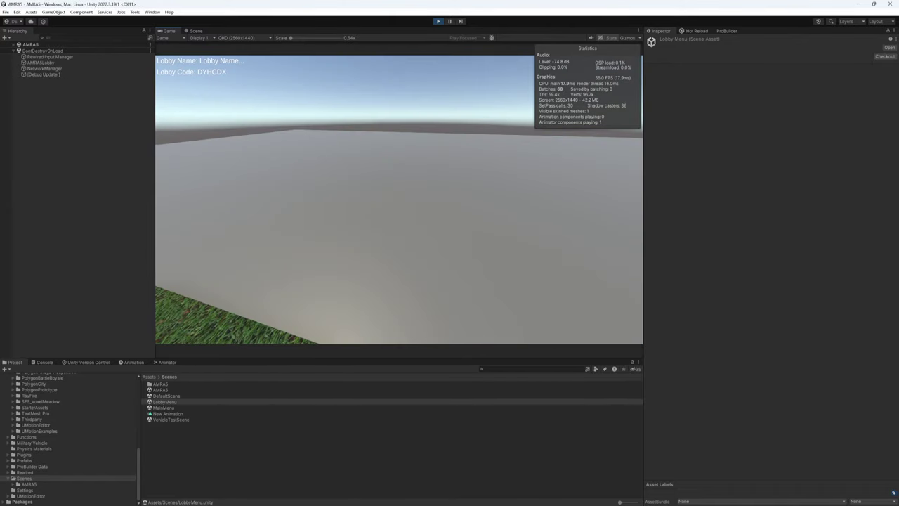
# Delete the tower's parent object from the running scene, check the statistics in the Game view, and stop play mode.
pyautogui.click(194, 30)
pyautogui.moveTo(246, 65); pyautogui.dragTo(447, 217, button='right')
pyautogui.click(431, 221)
pyautogui.scroll(7, 105, 269)
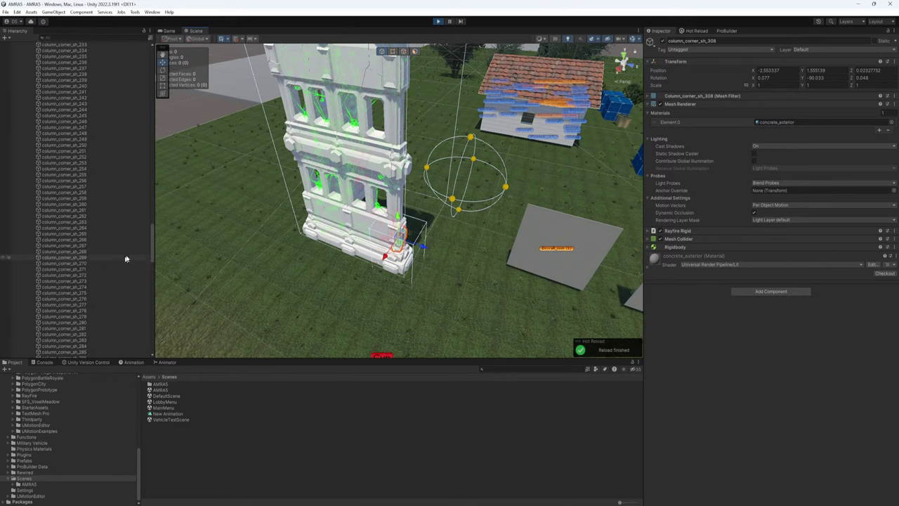
pyautogui.moveTo(151, 242); pyautogui.dragTo(148, 107)
pyautogui.click(44, 103)
pyautogui.press('Delete')
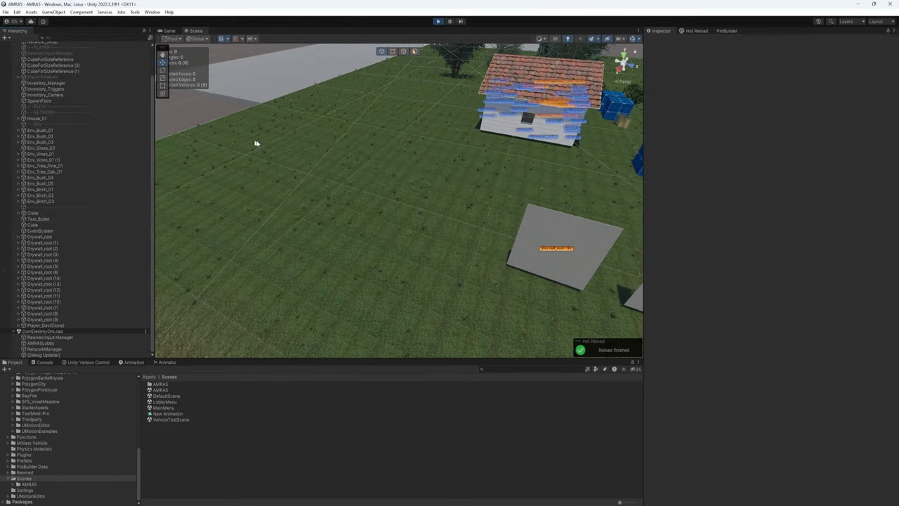
pyautogui.click(169, 31)
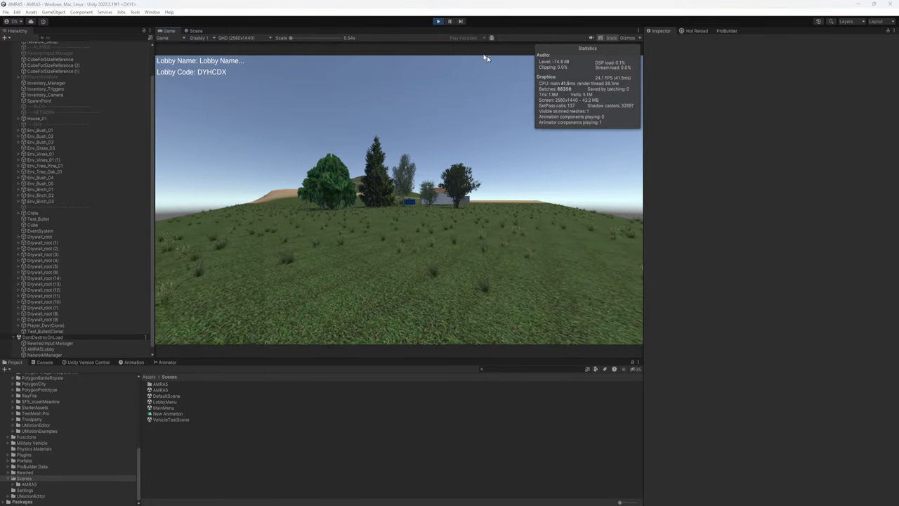
pyautogui.hotkey('ctrl', 'p')
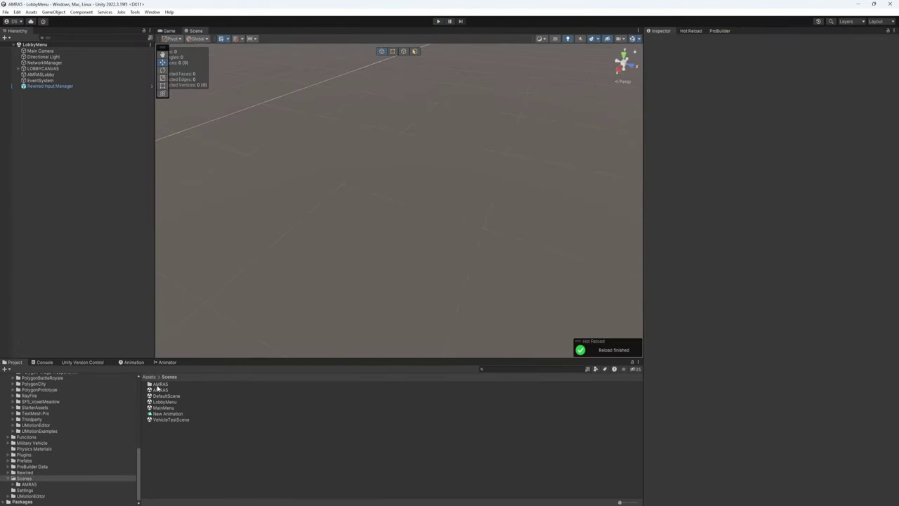
# Open the AMRAS scene and deactivate the Connectivity object that contains the ruined tower.
pyautogui.click(159, 389)
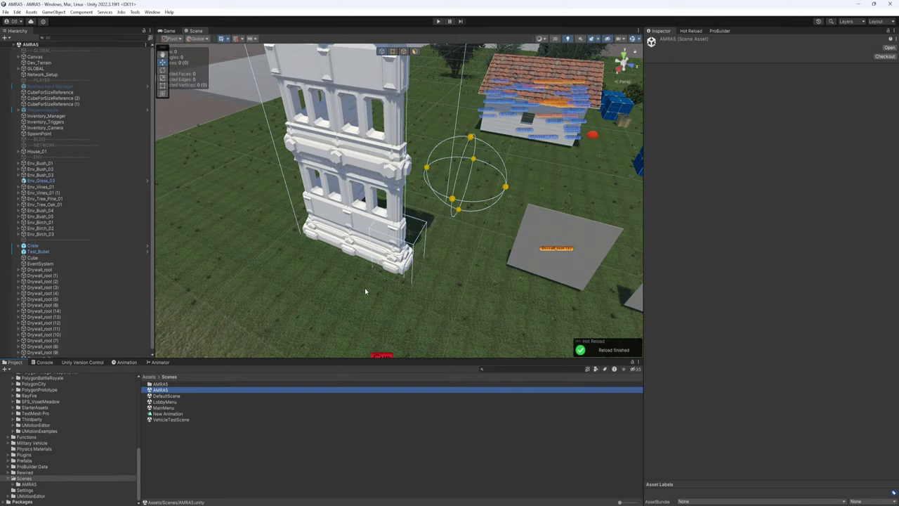
pyautogui.moveTo(365, 287); pyautogui.dragTo(386, 278, button='right')
pyautogui.click(353, 199)
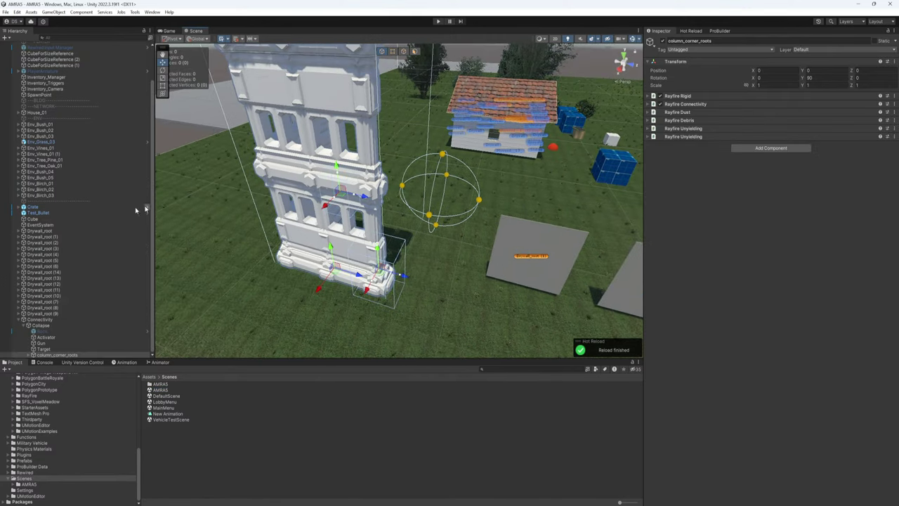
pyautogui.click(42, 319)
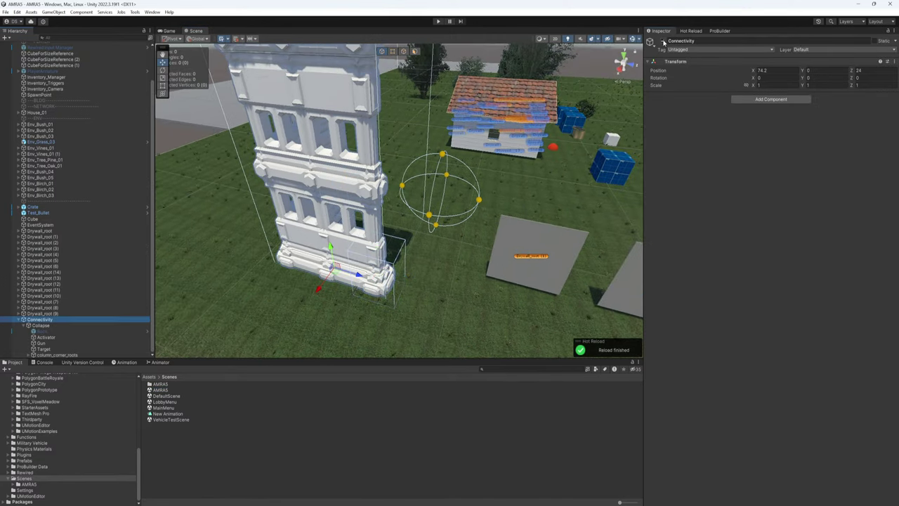
pyautogui.click(663, 41)
# Inspect the row of stud and drywall panels, select Drywall_root (1), and collapse the expanded Drywall_root (4) hierarchy.
pyautogui.moveTo(477, 184); pyautogui.dragTo(404, 232, button='right')
pyautogui.press('d')
pyautogui.press('w')
pyautogui.press('s')
pyautogui.click(348, 181)
pyautogui.press('w')
pyautogui.click(400, 219)
pyautogui.click(19, 231)
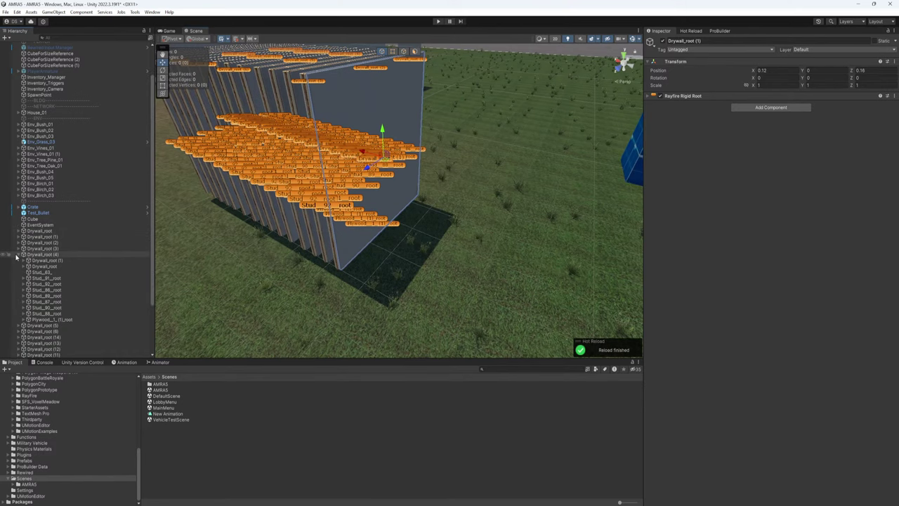
pyautogui.click(16, 256)
pyautogui.scroll(3, 56, 309)
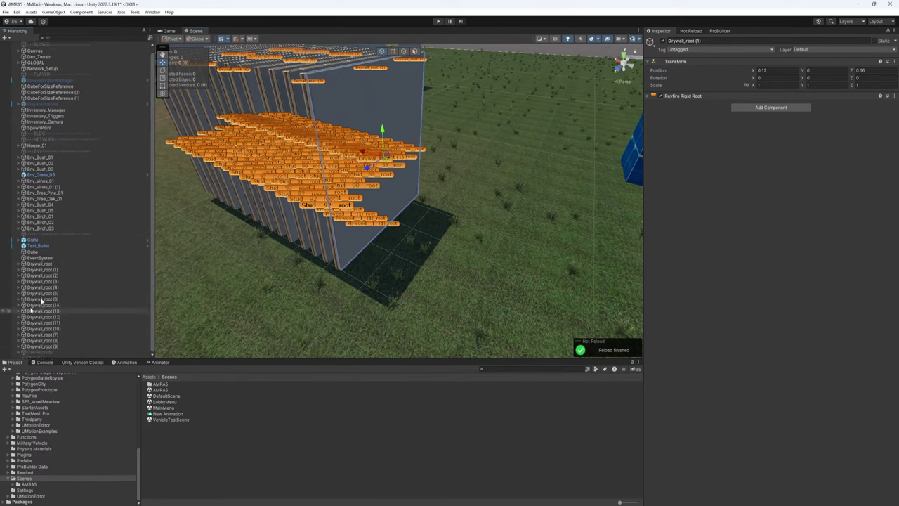
# Run the AMRAS scene in play mode and inspect the Drywall_root (1) panel within the wall row.
pyautogui.click(440, 22)
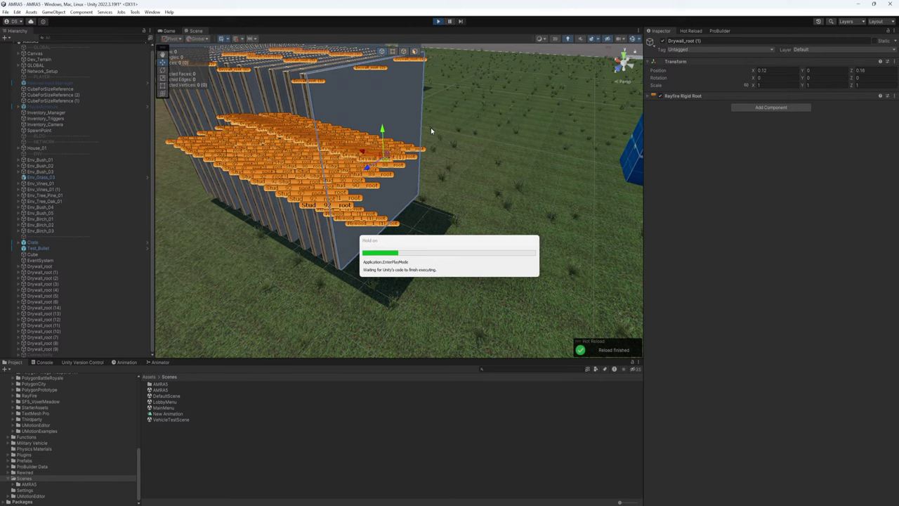
pyautogui.click(512, 63)
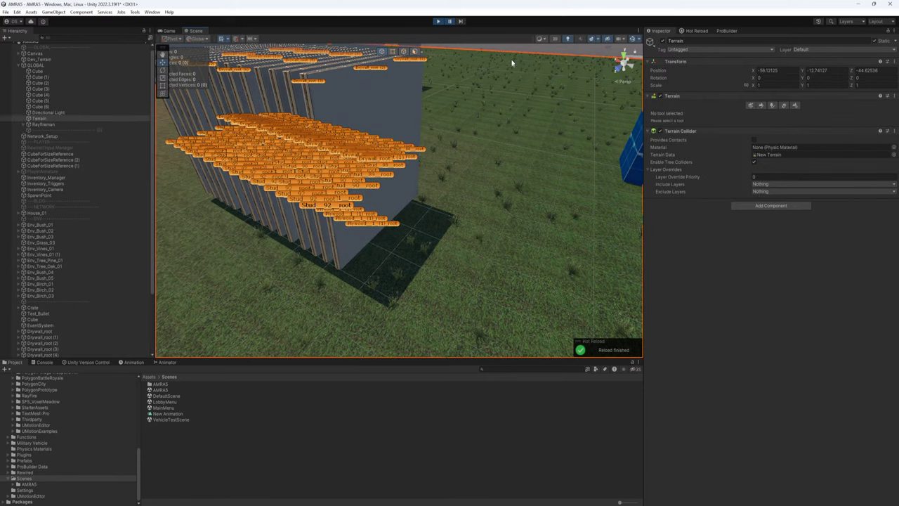
pyautogui.click(258, 96)
pyautogui.moveTo(320, 118); pyautogui.dragTo(444, 76, button='right')
pyautogui.press('a')
pyautogui.keyDown('alt'); pyautogui.moveTo(445, 76); pyautogui.dragTo(634, 49); pyautogui.keyUp('alt')
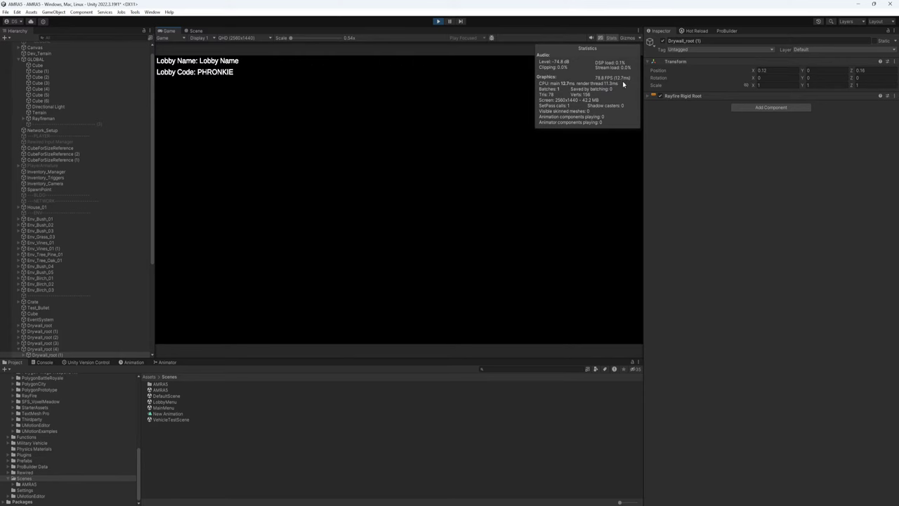
# Deactivate all top-level wall objects from Drywall_root through Drywall_root (9) in the running scene.
pyautogui.click(195, 30)
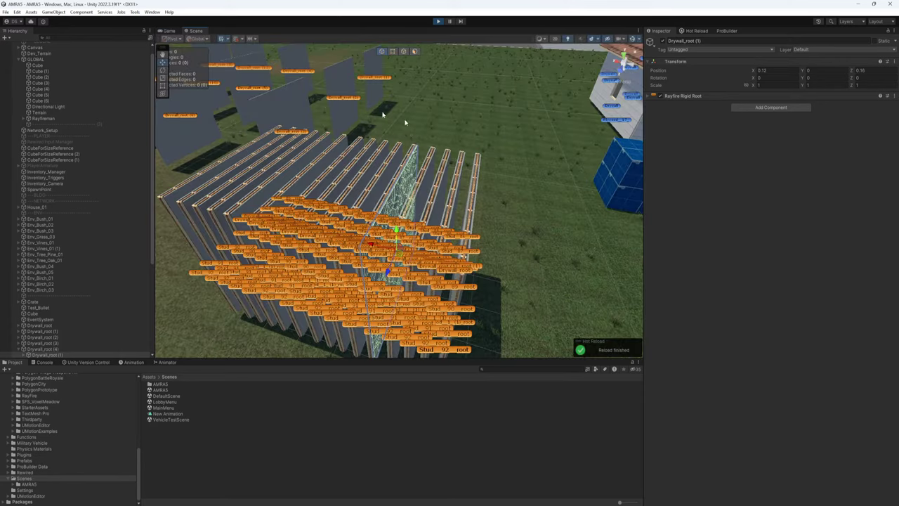
pyautogui.scroll(-4, 46, 204)
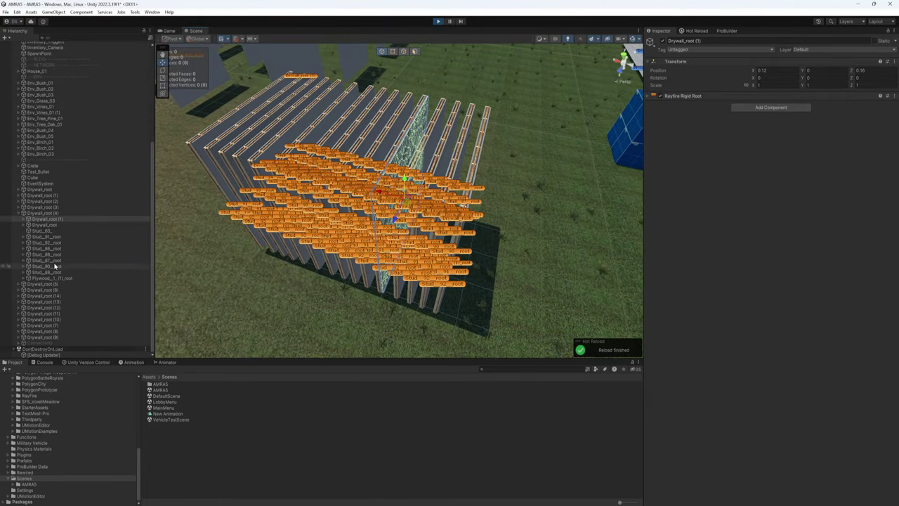
pyautogui.click(38, 254)
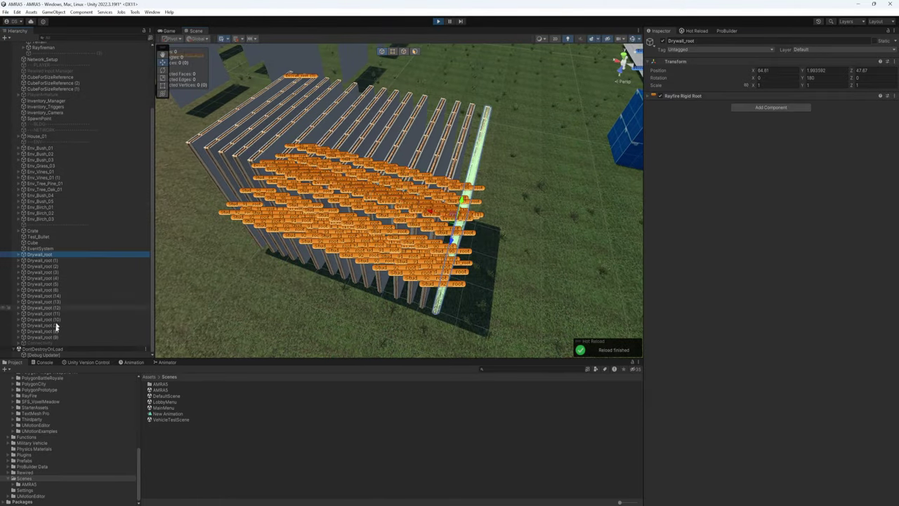
pyautogui.keyDown('shift'); pyautogui.click(42, 337); pyautogui.keyUp('shift')
pyautogui.click(663, 41)
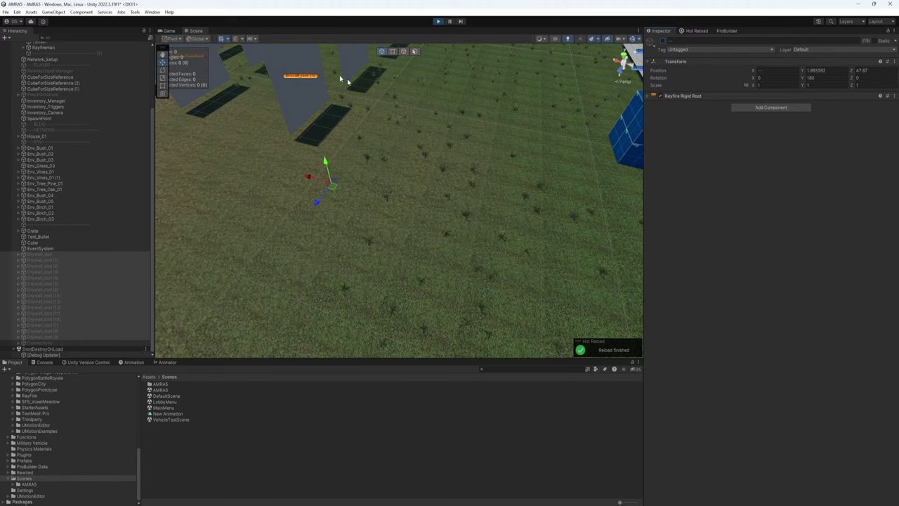
# Reactivate all Drywall_root walls in the running scene and compare the game view's frame-rate statistics before and after.
pyautogui.click(171, 31)
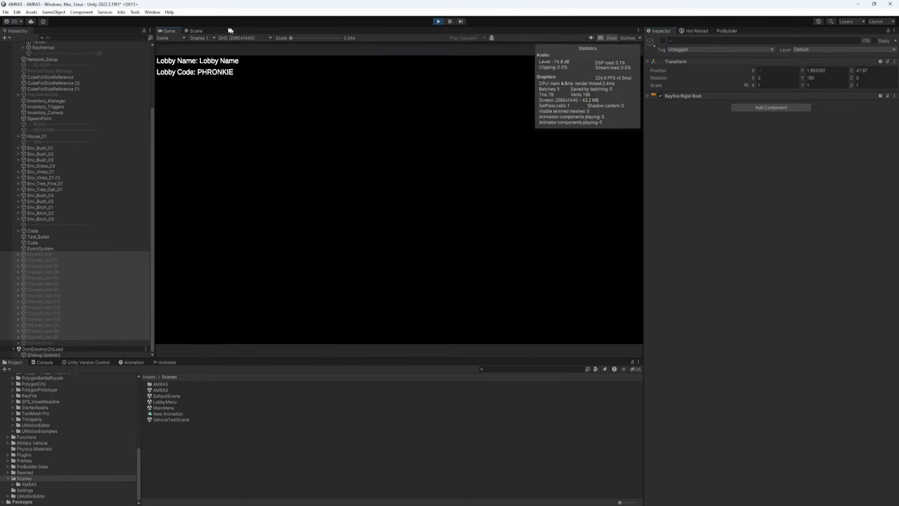
pyautogui.click(197, 30)
pyautogui.click(663, 41)
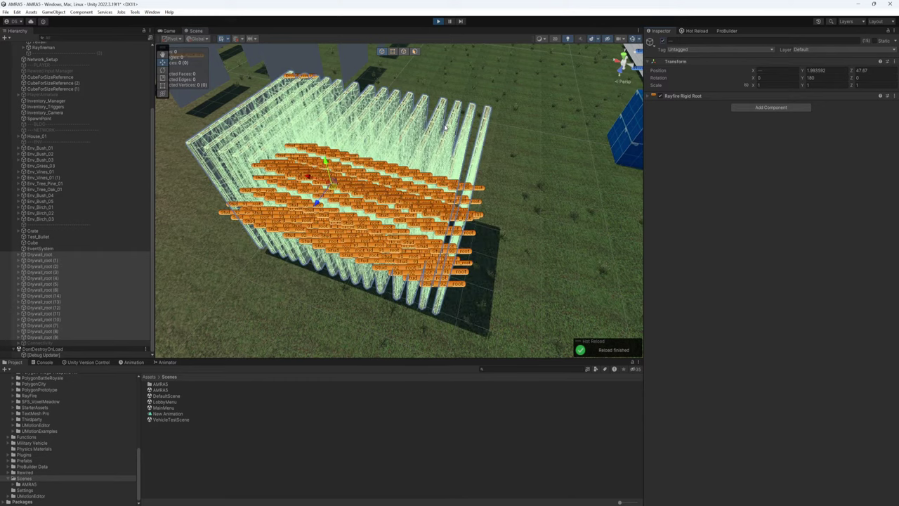
pyautogui.hotkey('ctrl', '2')
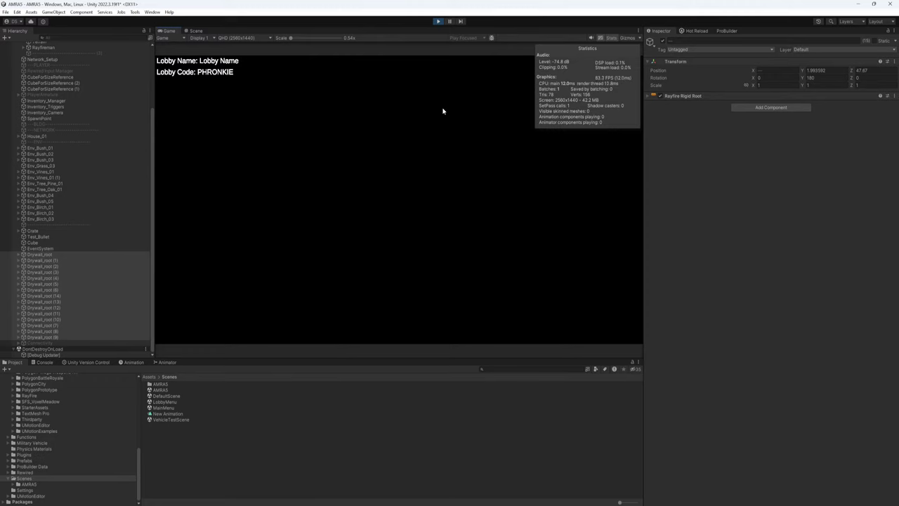
# Inspect the stack of walls in the running scene, focusing the view on the stud Stud__90__root inside Drywall_root (2).
pyautogui.click(195, 31)
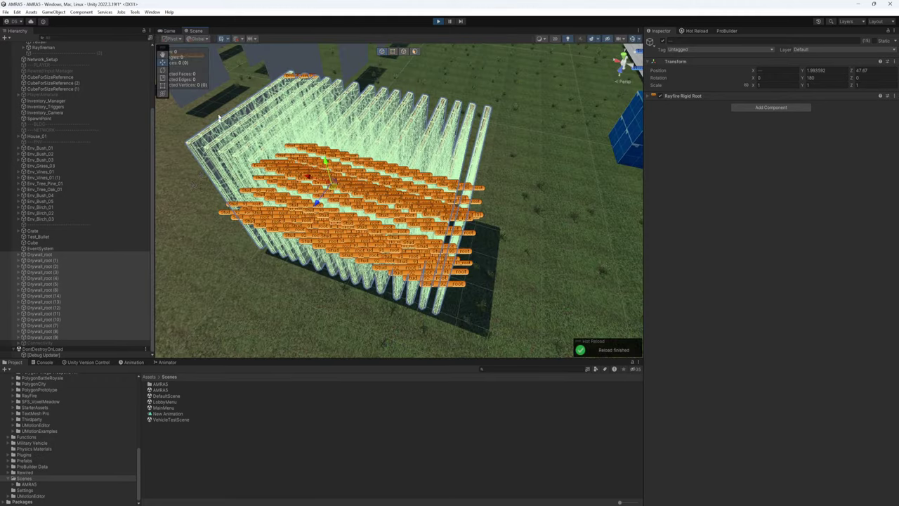
pyautogui.click(39, 254)
pyautogui.click(559, 289)
pyautogui.press('w')
pyautogui.moveTo(506, 264); pyautogui.dragTo(388, 197, button='right')
pyautogui.click(332, 189)
pyautogui.scroll(-10, 384, 197)
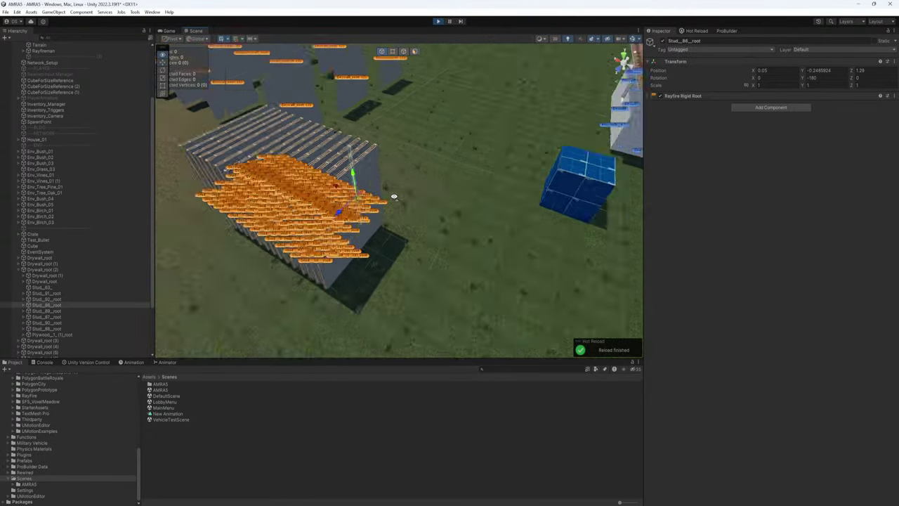
pyautogui.click(51, 271)
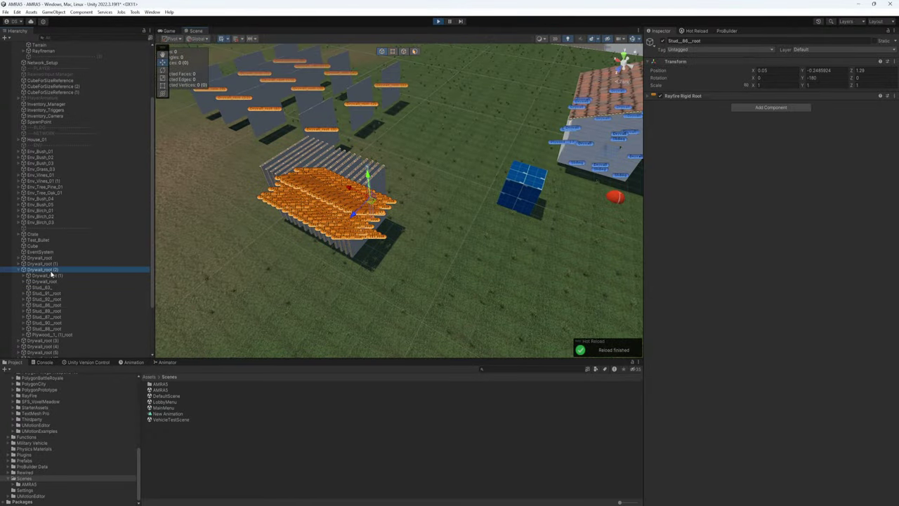
pyautogui.click(46, 323)
pyautogui.press('f')
pyautogui.moveTo(428, 214); pyautogui.dragTo(503, 179, button='right')
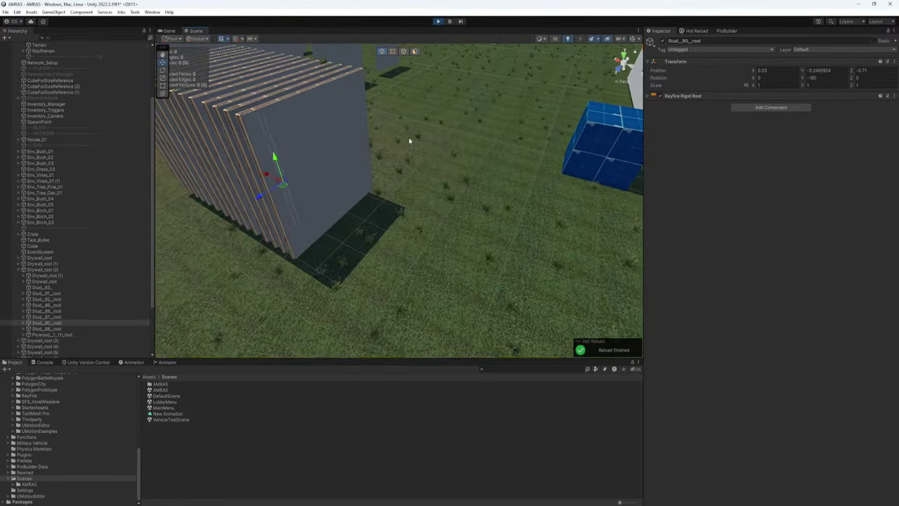
pyautogui.click(410, 141)
# Toggle the active state of all walls from Drywall_root through Drywall_root (9) while checking the frame-rate statistics, leaving them deactivated.
pyautogui.click(169, 31)
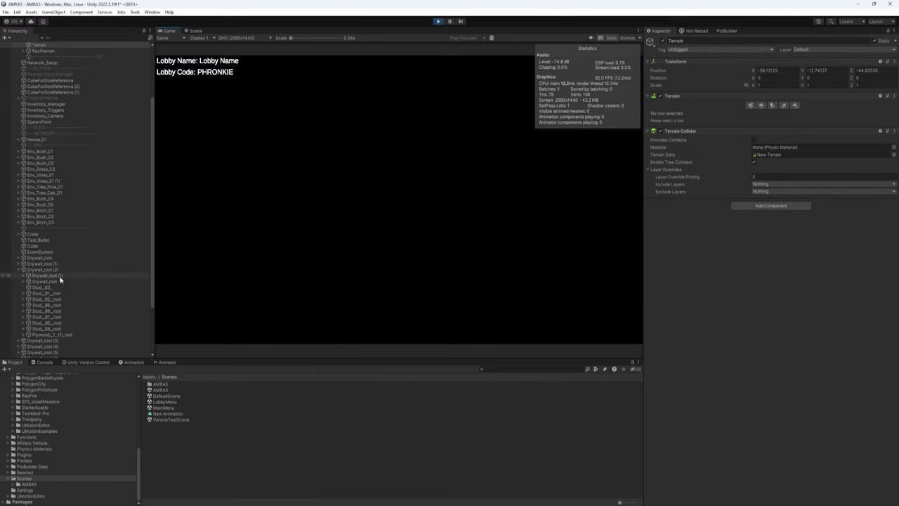
pyautogui.scroll(-4, 115, 237)
pyautogui.click(19, 201)
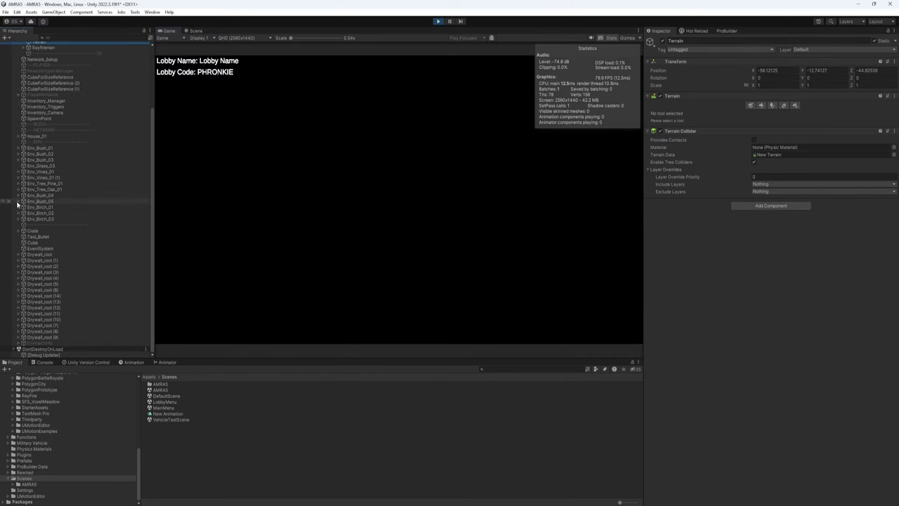
pyautogui.click(42, 338)
pyautogui.keyDown('shift'); pyautogui.click(52, 256); pyautogui.keyUp('shift')
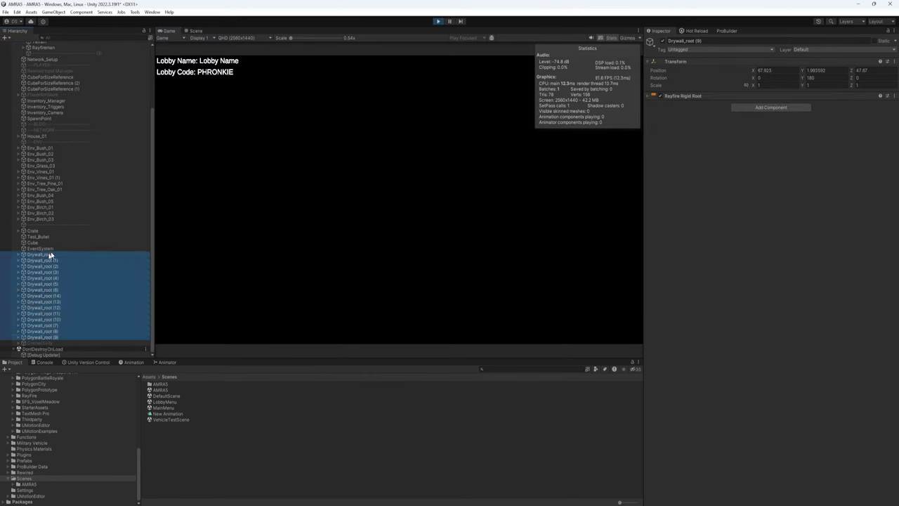
pyautogui.click(662, 41)
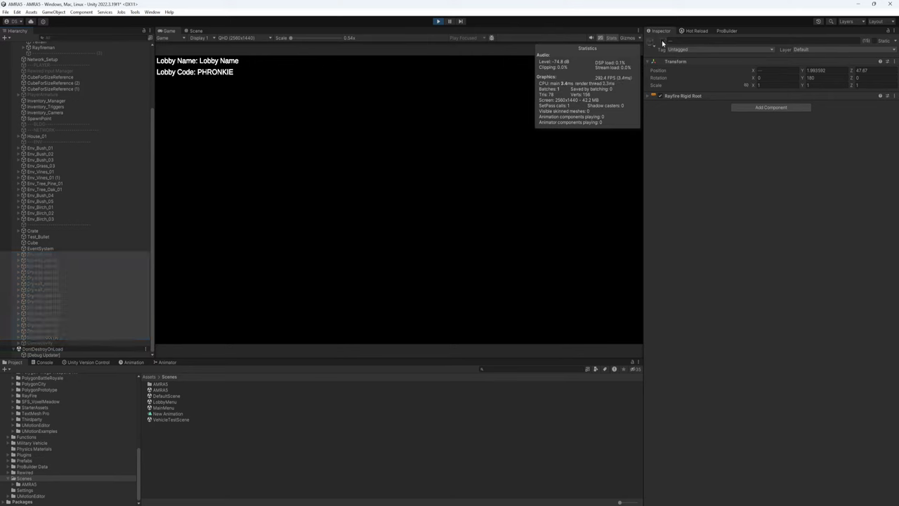
pyautogui.click(662, 40)
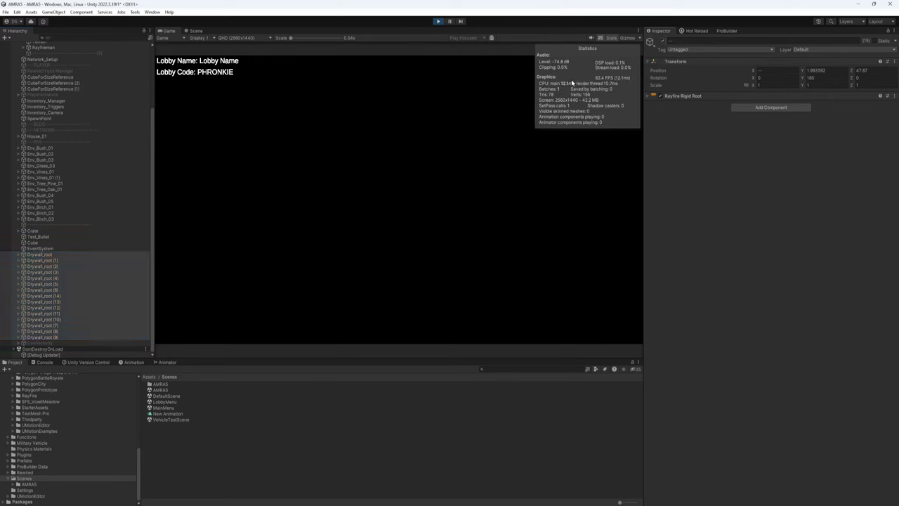
pyautogui.click(663, 41)
# Review the Rayfire Rigid Root settings of the top-level Drywall_root, including its Initialization options.
pyautogui.click(43, 256)
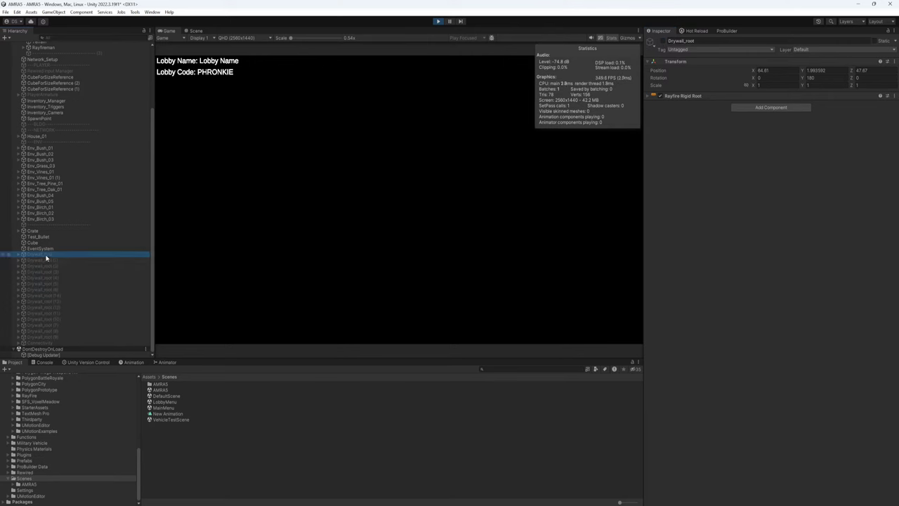
pyautogui.click(19, 254)
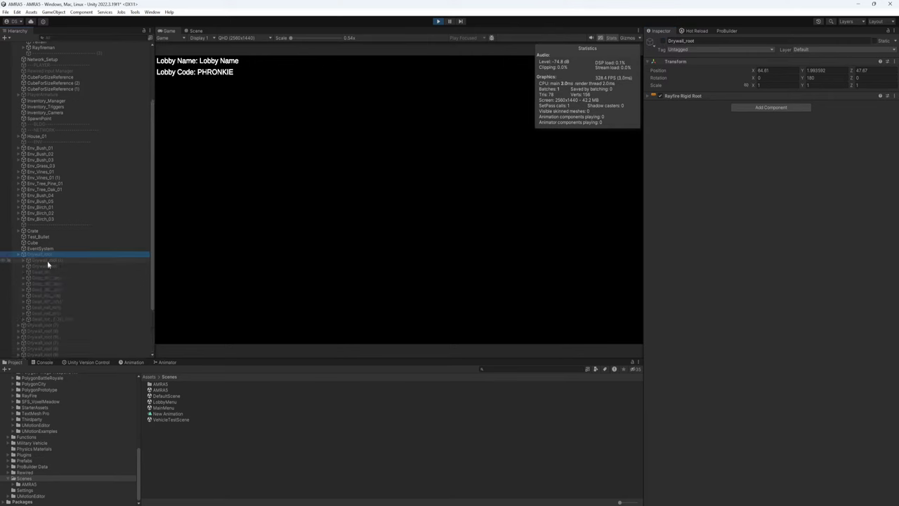
pyautogui.click(648, 96)
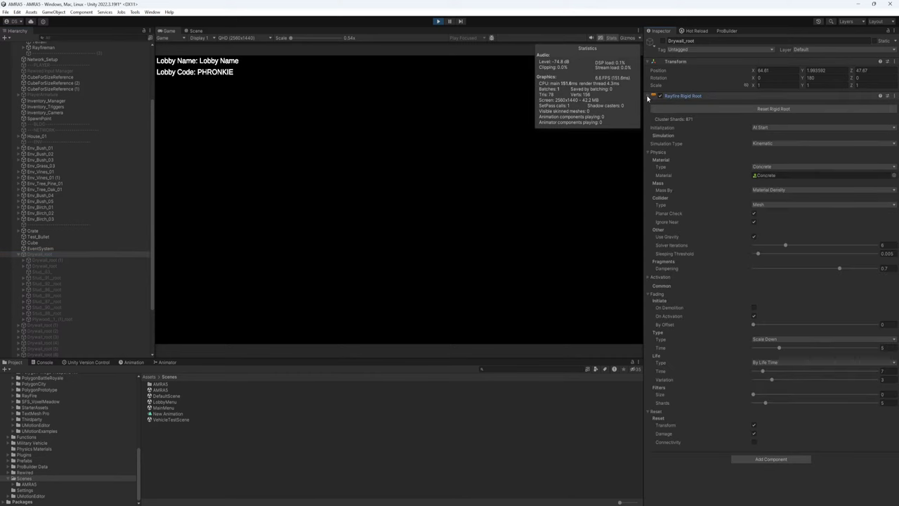
pyautogui.click(773, 127)
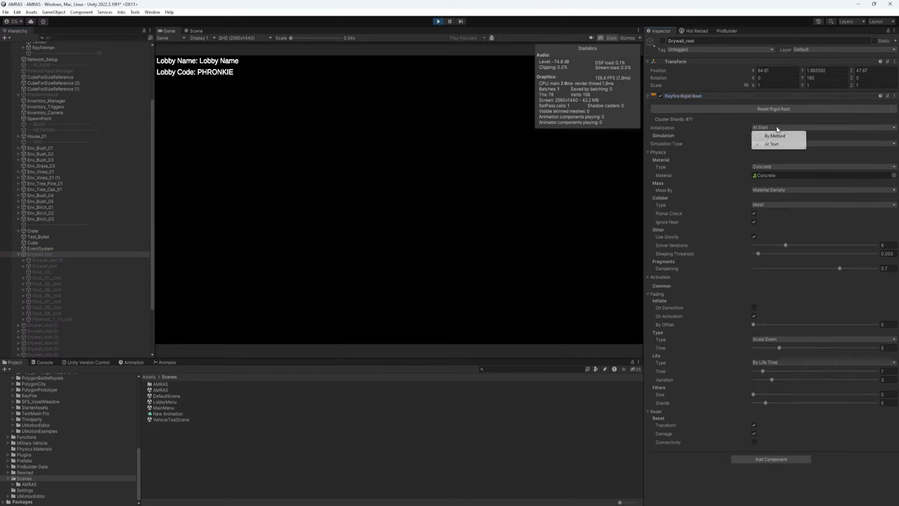
pyautogui.click(725, 129)
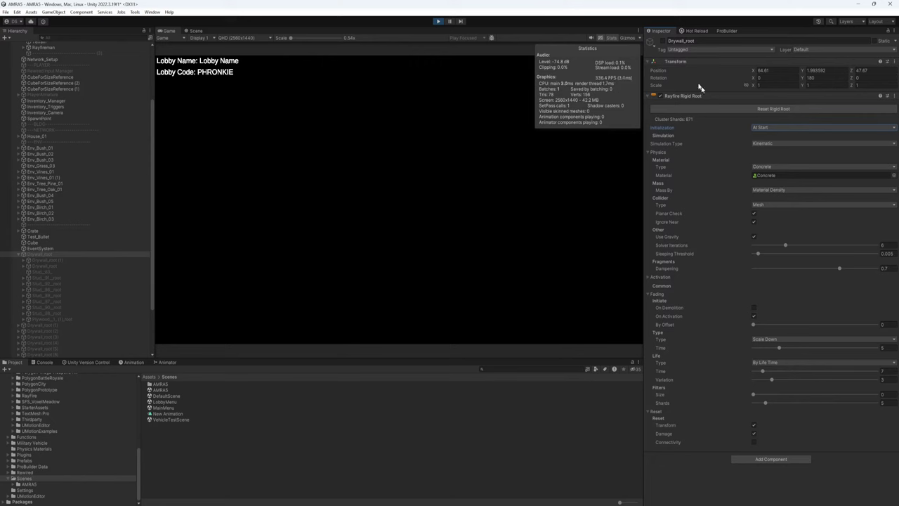
pyautogui.click(758, 129)
pyautogui.click(738, 128)
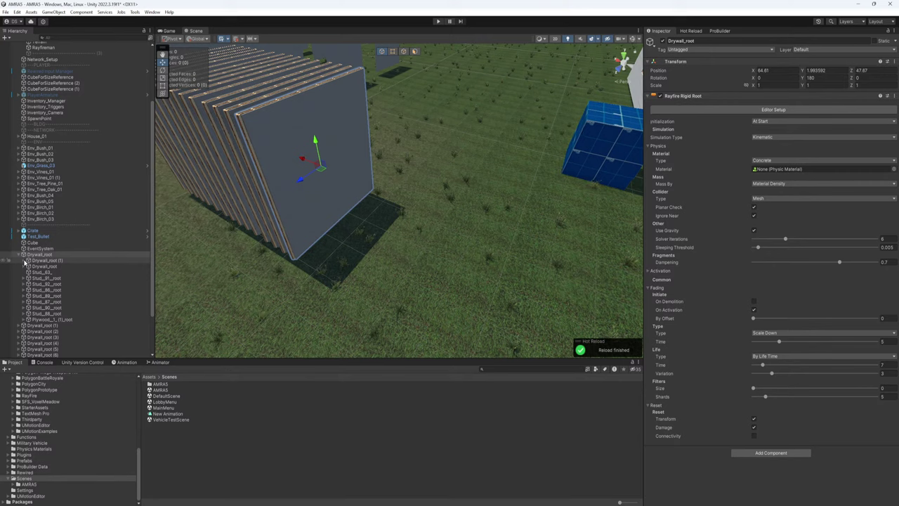
# Outside play mode, expand Drywall_root (1) inside the first wall and inspect the components of its shard Drywall_sh_4.
pyautogui.click(26, 260)
pyautogui.click(41, 267)
pyautogui.click(55, 284)
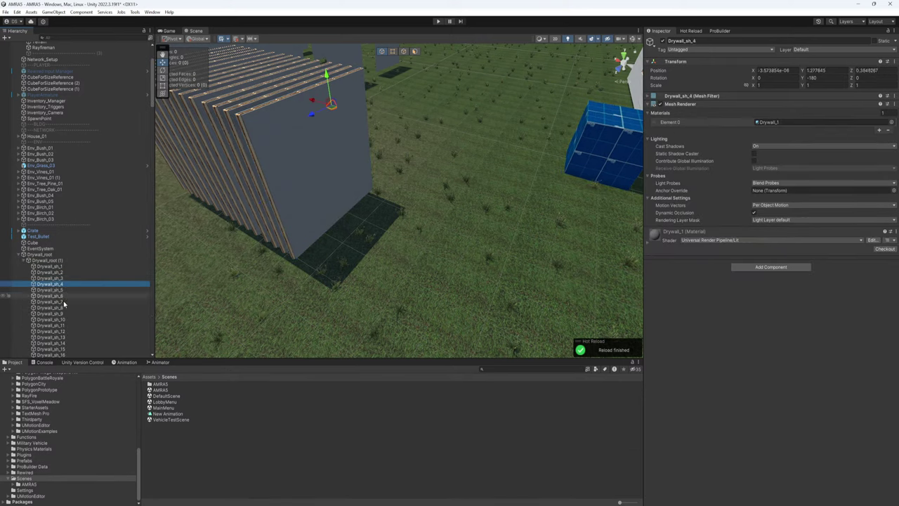
# Set the Initialization of all top-level Drywall_root walls to By Method, then return it to At Start.
pyautogui.click(18, 255)
pyautogui.click(43, 266)
pyautogui.keyDown('shift'); pyautogui.click(56, 350); pyautogui.keyUp('shift')
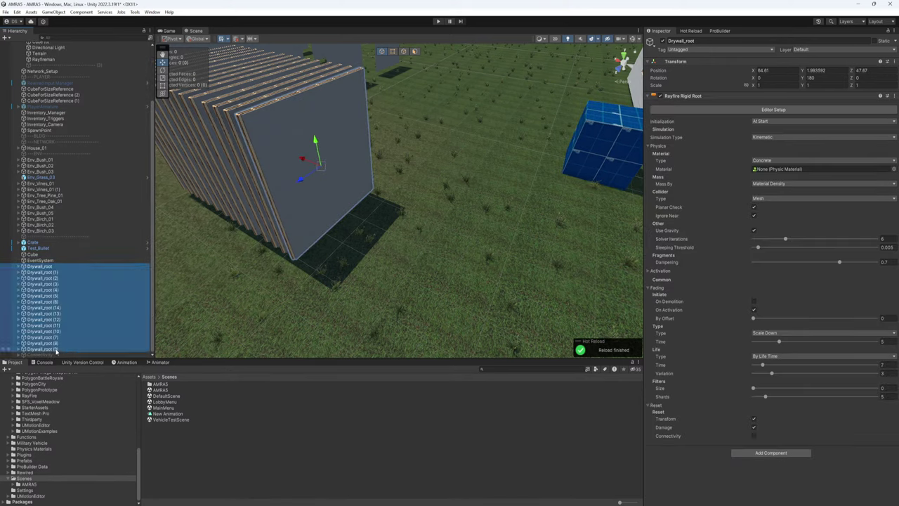
pyautogui.moveTo(398, 218); pyautogui.dragTo(478, 204, button='right')
pyautogui.click(773, 121)
pyautogui.click(765, 137)
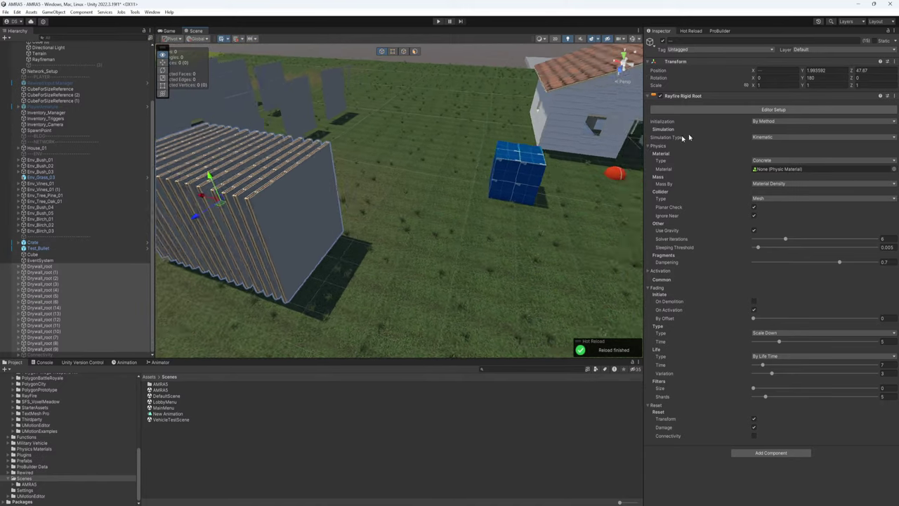
pyautogui.click(757, 124)
pyautogui.click(766, 137)
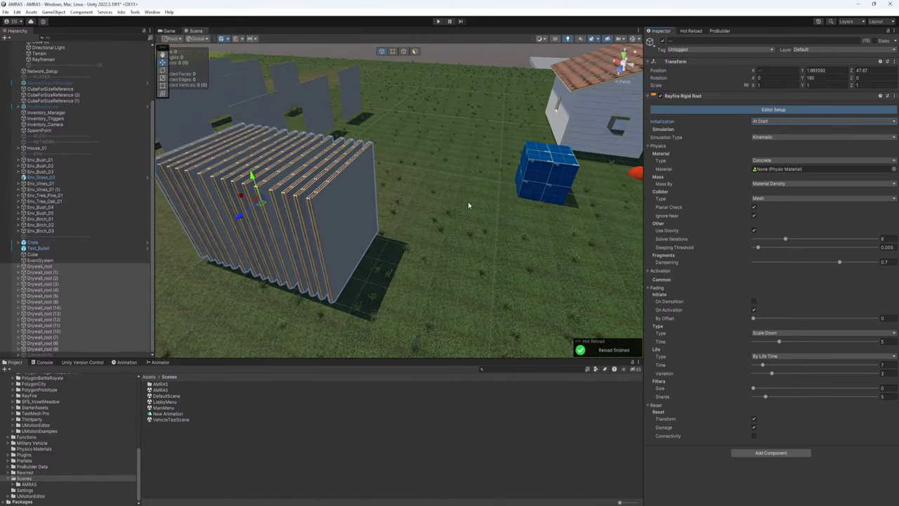
# Inspect the plywood and drywall layers of the front walls in the scene, selecting the front Drywall_root (1) panel.
pyautogui.moveTo(463, 213); pyautogui.dragTo(440, 211, button='right')
pyautogui.click(342, 197)
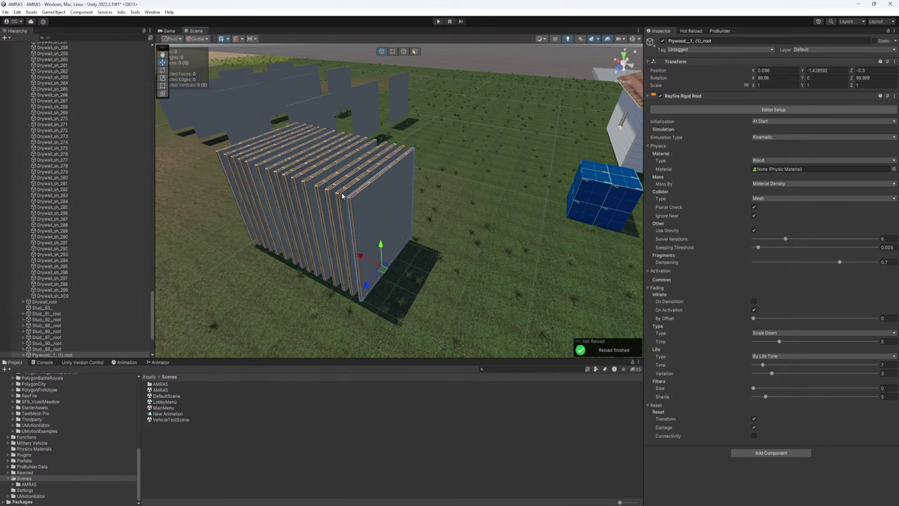
pyautogui.click(342, 196)
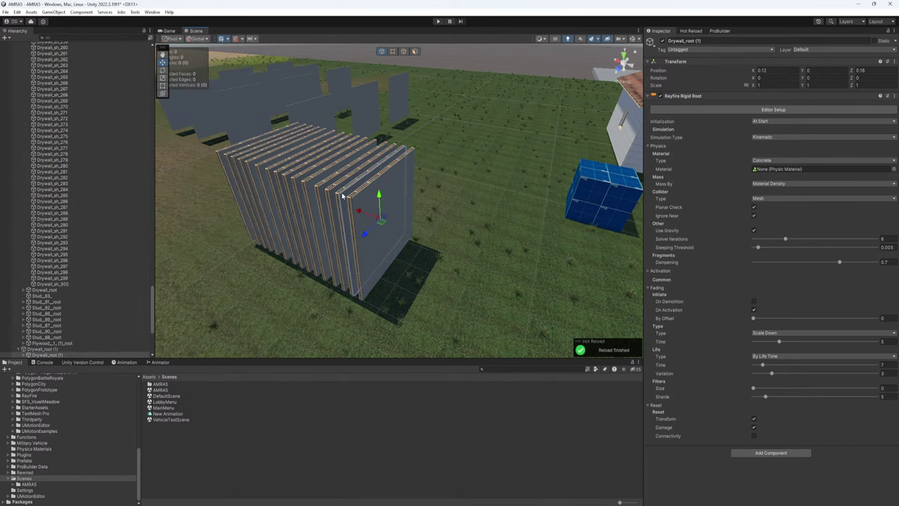
pyautogui.click(394, 205)
# Save the AMRAS scene and run it in play mode with the game view's statistics shown.
pyautogui.click(4, 12)
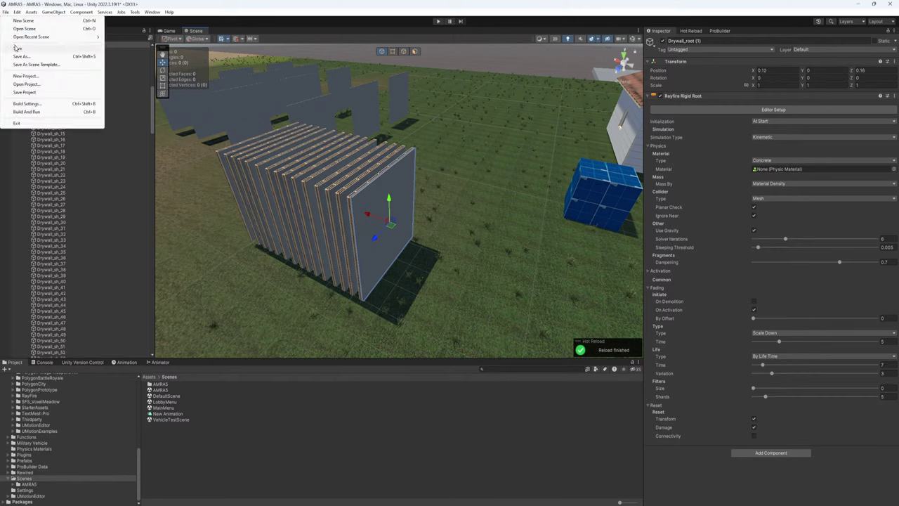
pyautogui.click(62, 83)
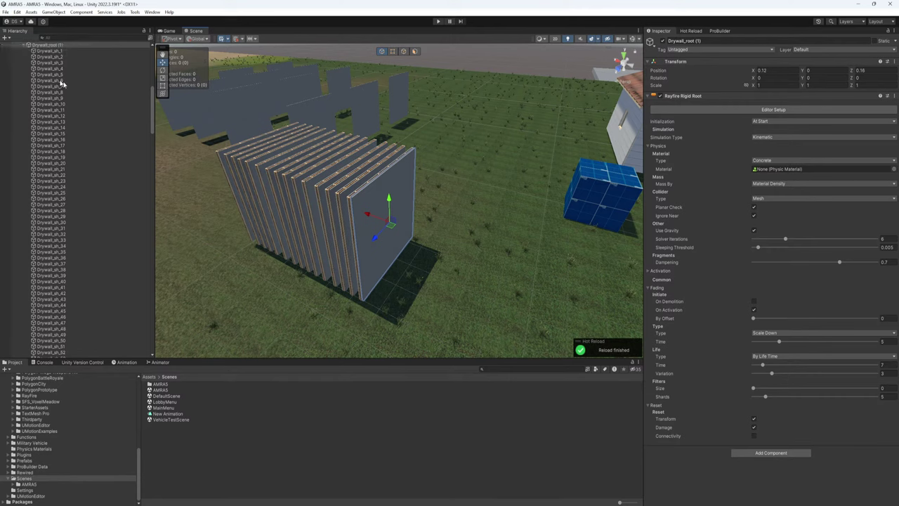
pyautogui.click(437, 21)
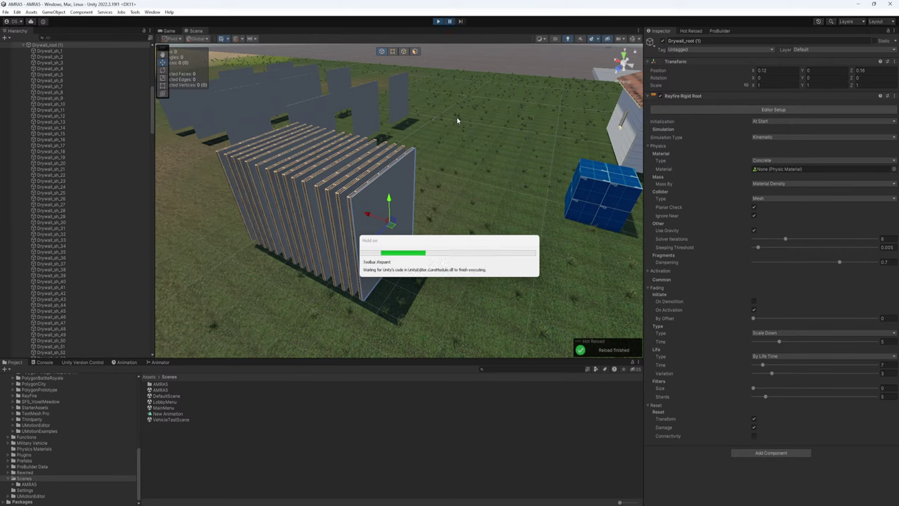
pyautogui.click(169, 32)
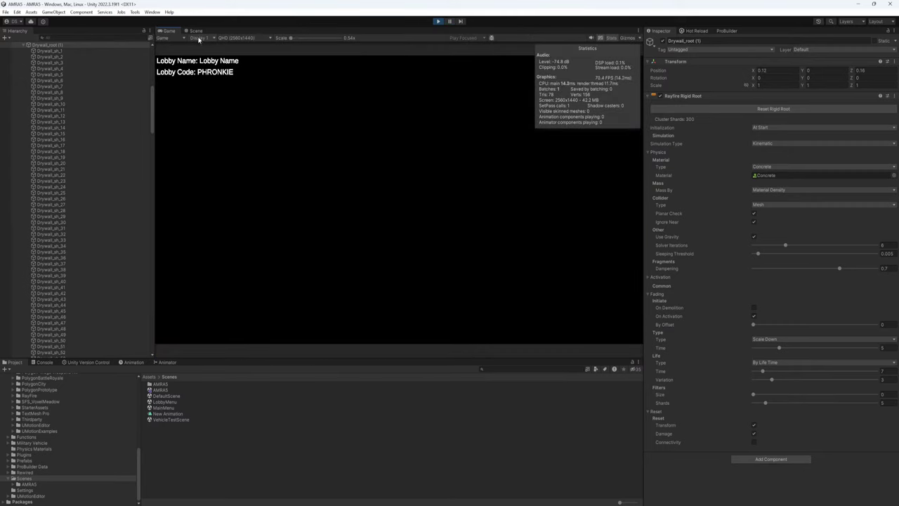
# Toggle the Rayfire Rigid Root component and then the active state of all top-level Drywall_root walls to compare frame rates.
pyautogui.scroll(5, 76, 183)
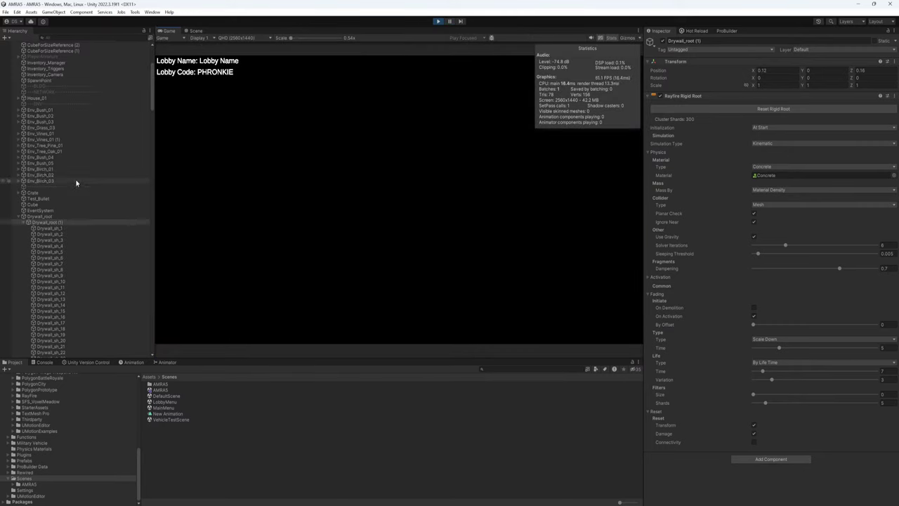
pyautogui.click(25, 217)
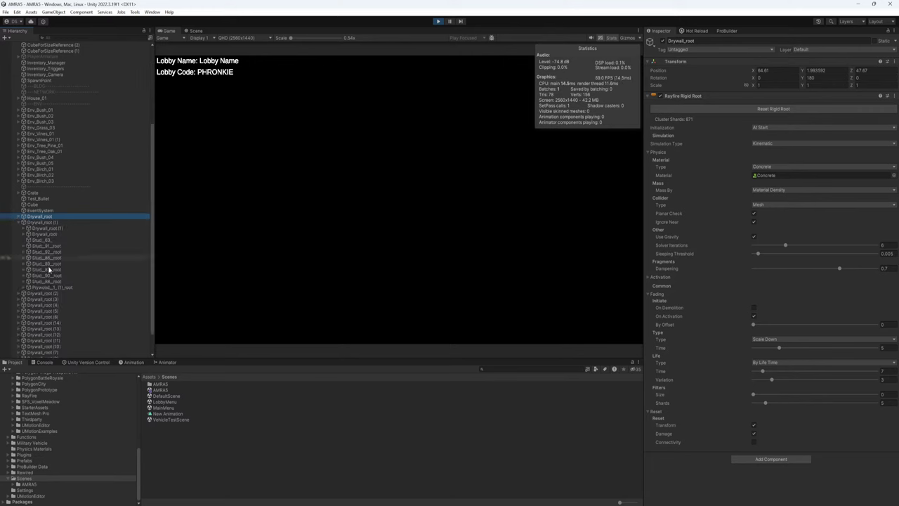
pyautogui.click(18, 217)
pyautogui.keyDown('shift'); pyautogui.click(70, 337); pyautogui.keyUp('shift')
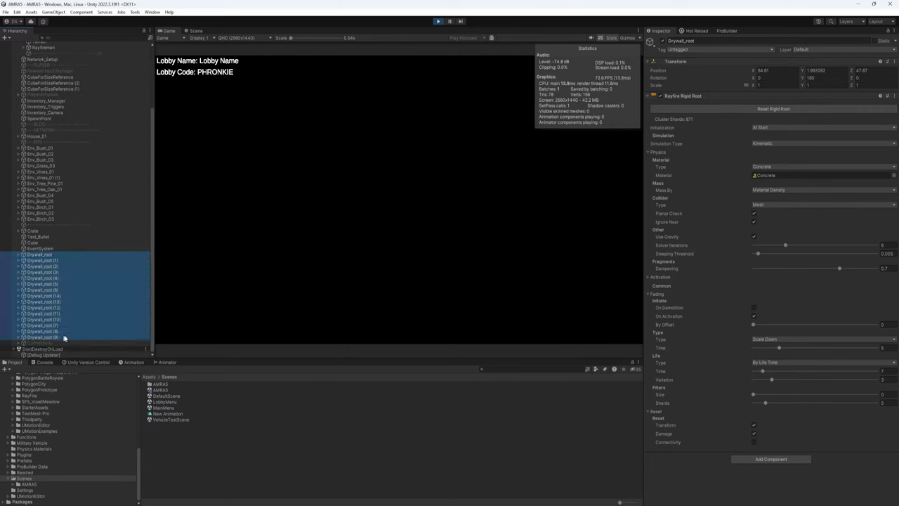
pyautogui.click(661, 96)
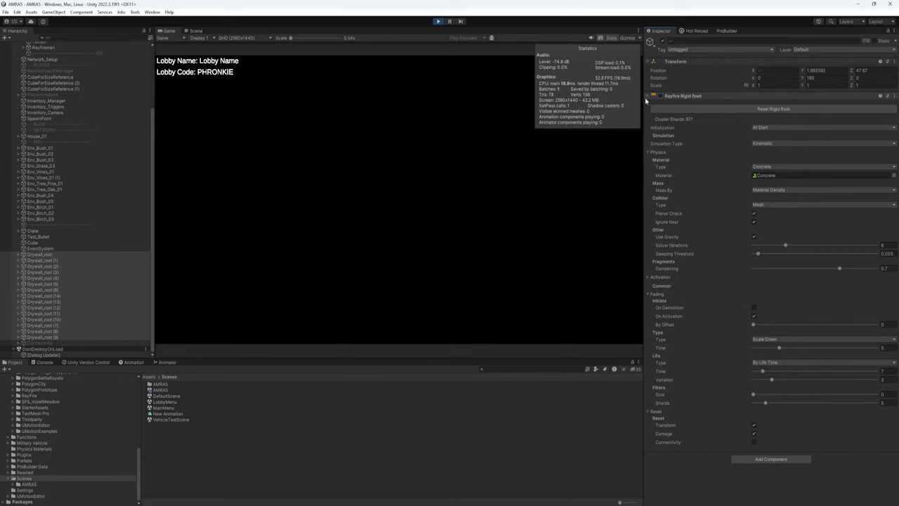
pyautogui.click(647, 97)
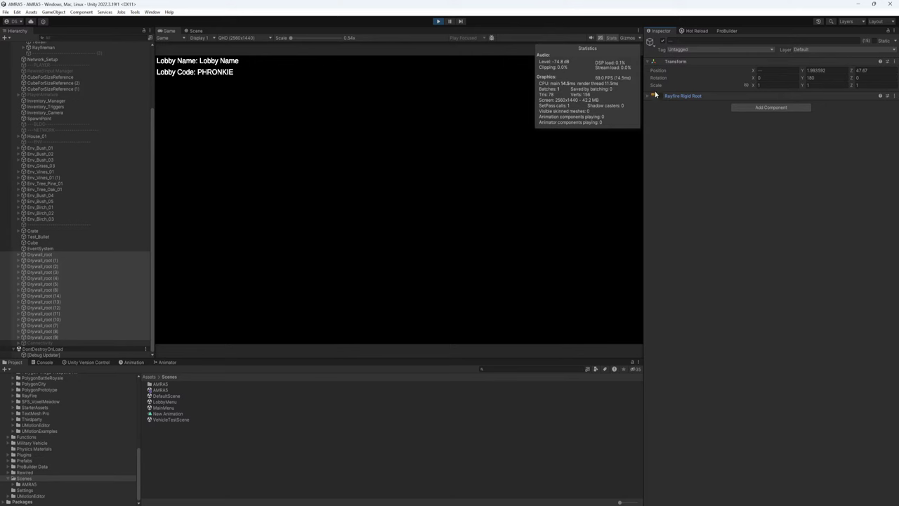
pyautogui.click(662, 40)
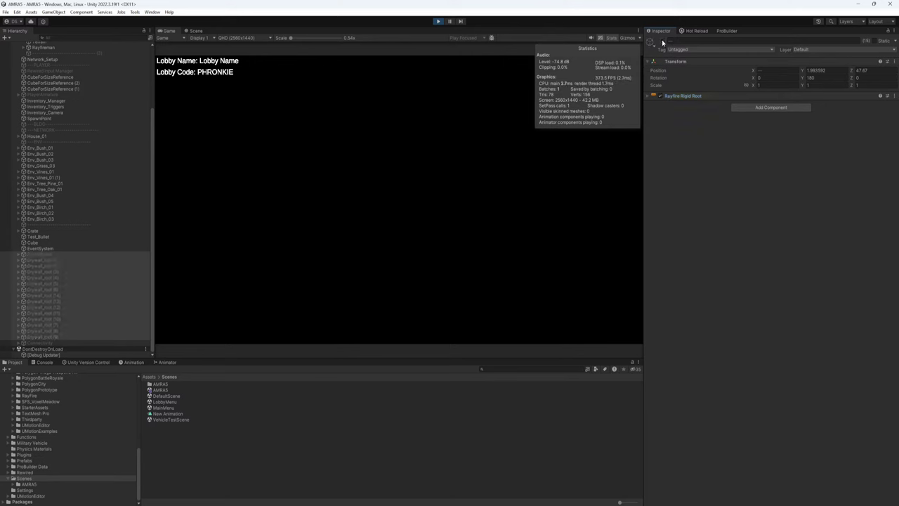
pyautogui.click(662, 40)
# Check the drywall, stud and plywood children of the first Drywall_root wall for Rayfire Rigid Root components during play mode.
pyautogui.click(27, 256)
pyautogui.click(19, 255)
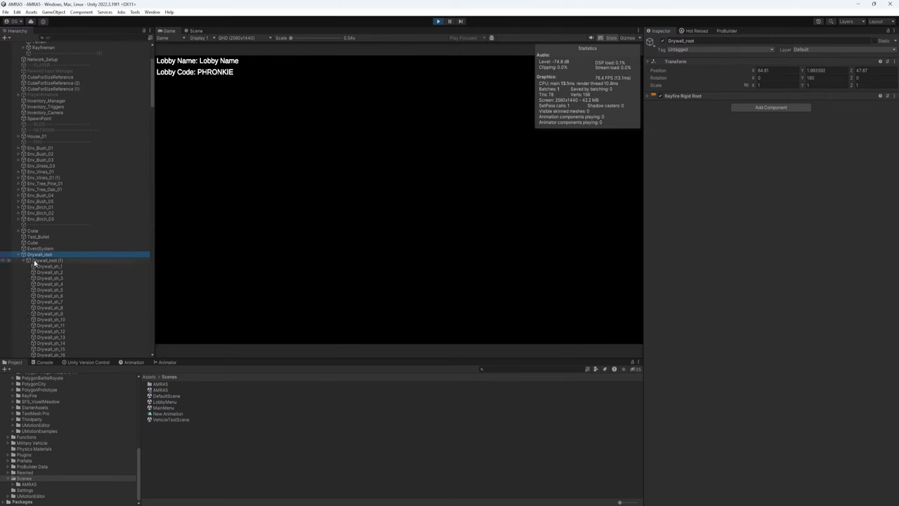
pyautogui.click(42, 261)
pyautogui.click(23, 261)
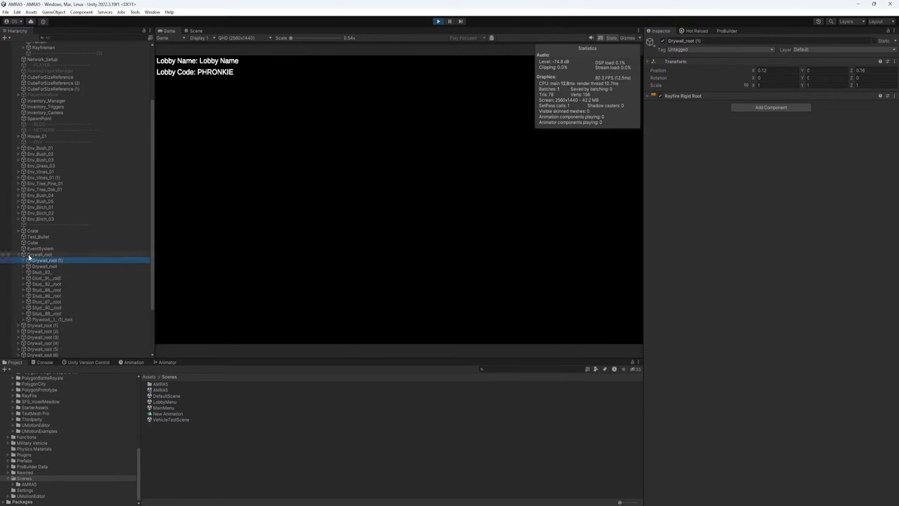
pyautogui.click(30, 255)
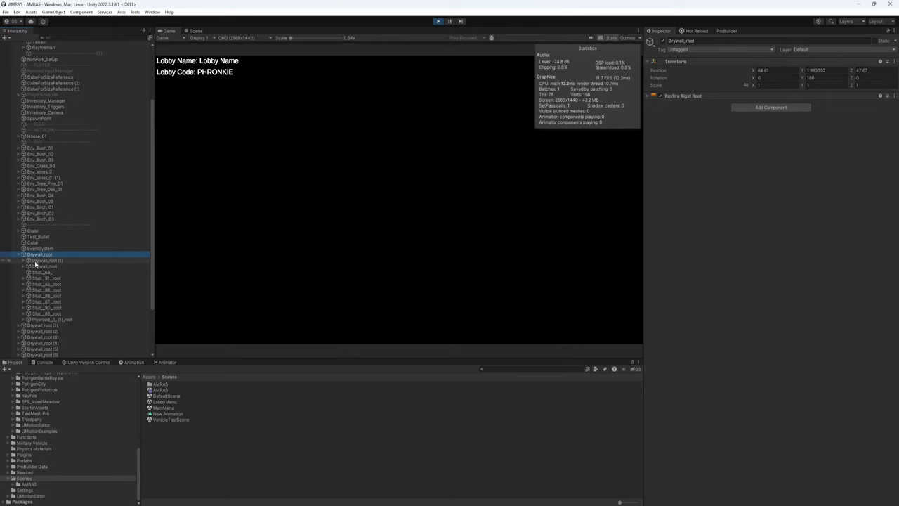
pyautogui.click(35, 262)
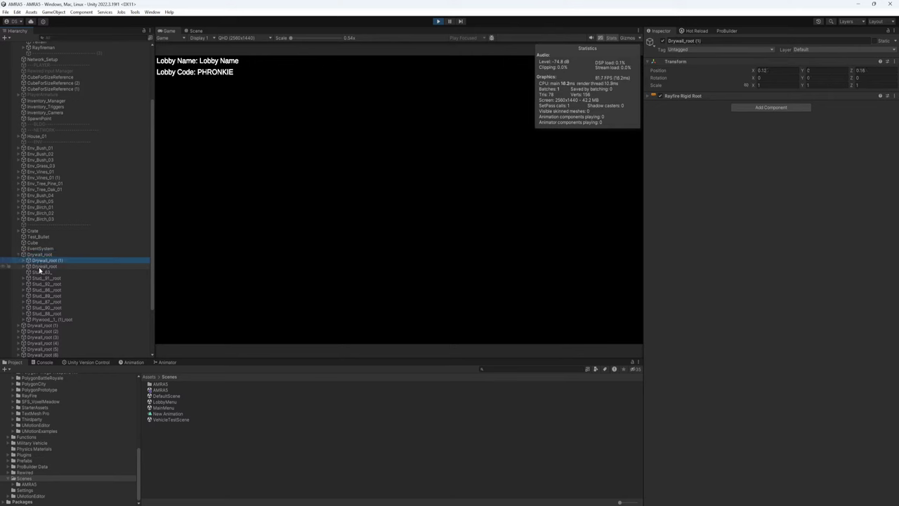
pyautogui.click(40, 268)
pyautogui.click(46, 278)
pyautogui.click(52, 290)
pyautogui.click(58, 308)
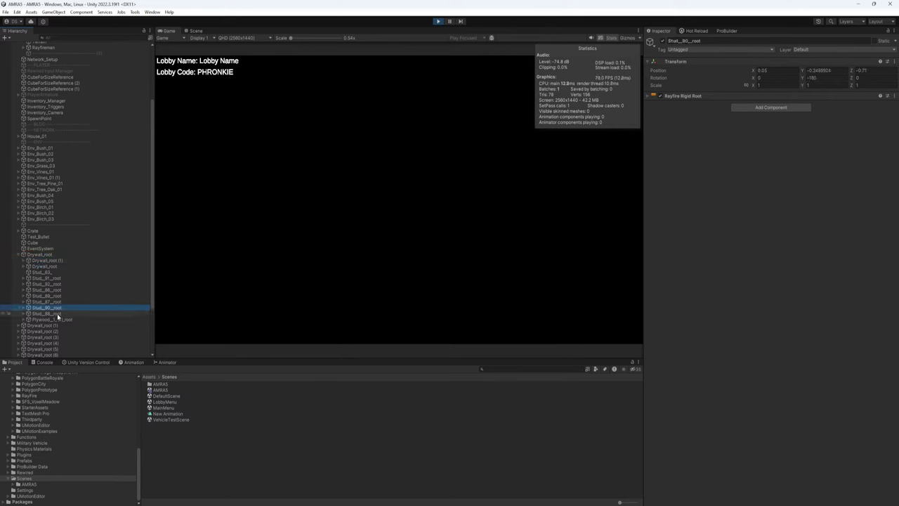
pyautogui.click(57, 314)
pyautogui.click(59, 319)
# Stop play mode and examine the front Drywall_root wall and its child Drywall_root (1) in the scene view.
pyautogui.click(438, 22)
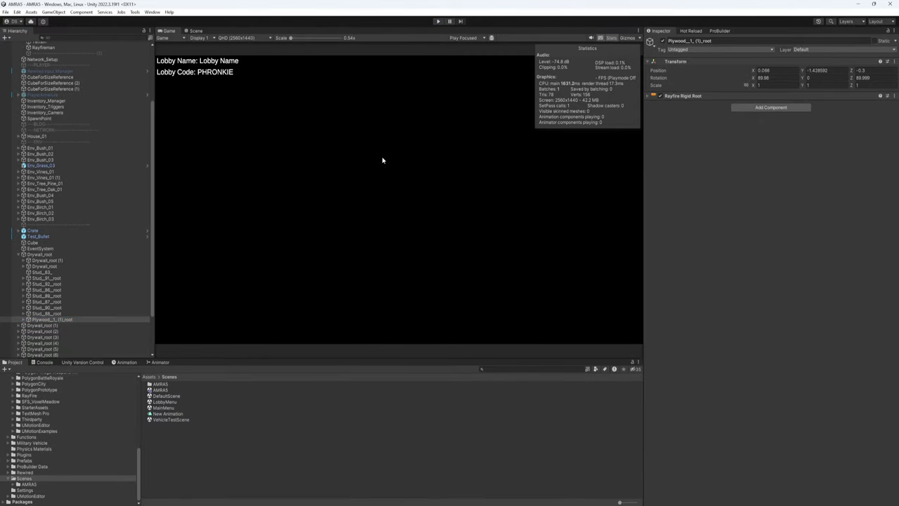
pyautogui.click(191, 31)
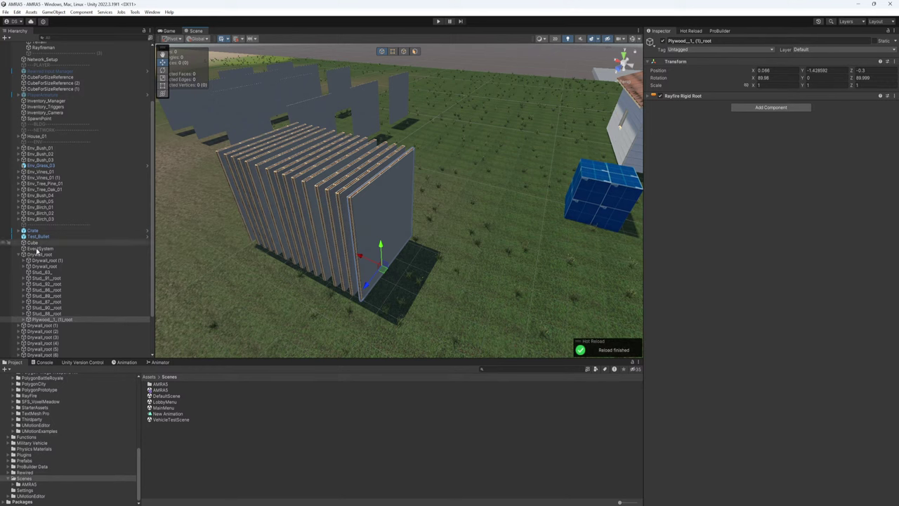
pyautogui.click(77, 255)
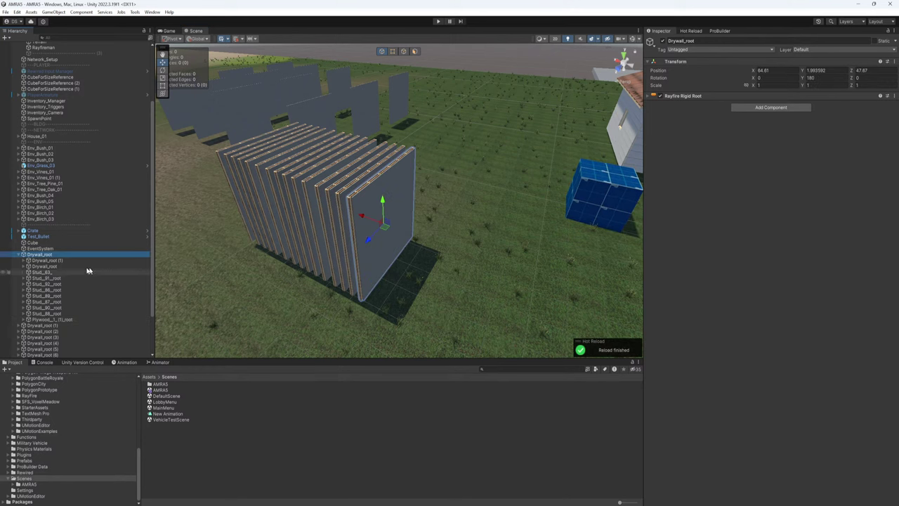
pyautogui.doubleClick(57, 260)
pyautogui.moveTo(397, 245); pyautogui.dragTo(395, 244, button='right')
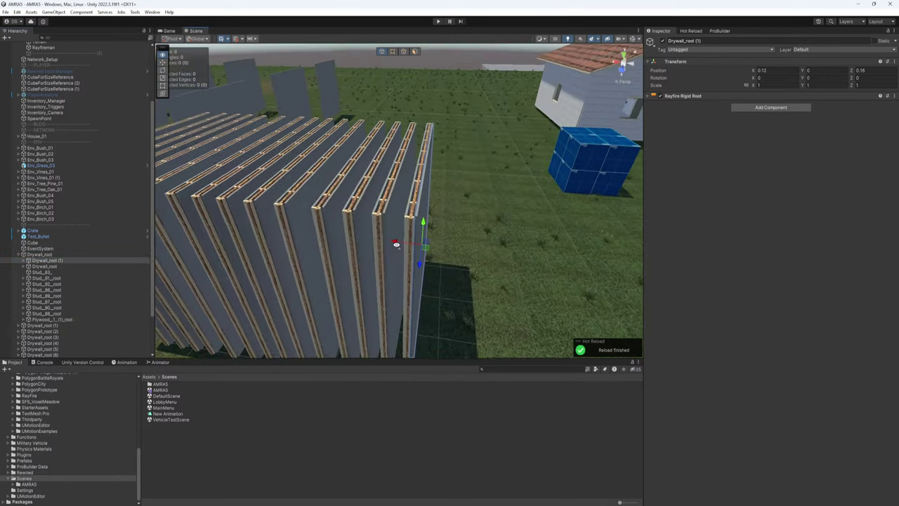
pyautogui.scroll(3, 395, 244)
pyautogui.click(648, 96)
pyautogui.click(648, 96)
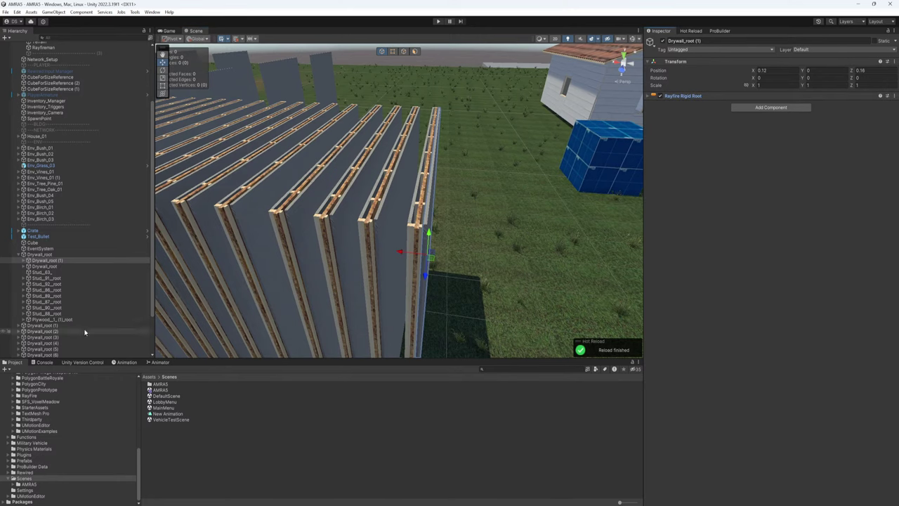
# Move the parent Drywall_root wall away from the row to check which parts it groups, undoing each move.
pyautogui.doubleClick(42, 255)
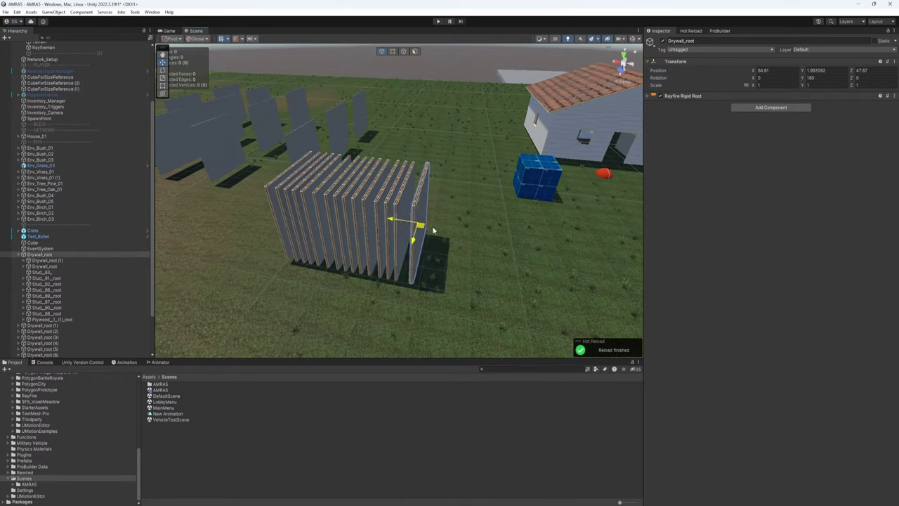
pyautogui.moveTo(434, 231)
pyautogui.mouseDown()
pyautogui.moveTo(448, 235)
pyautogui.moveTo(429, 231)
pyautogui.mouseUp()
pyautogui.hotkey('ctrl', 'z')
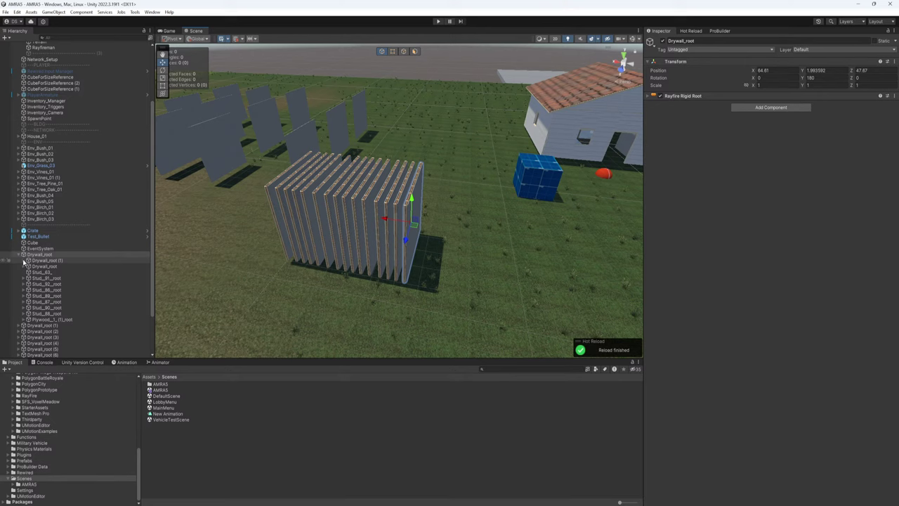
pyautogui.click(32, 260)
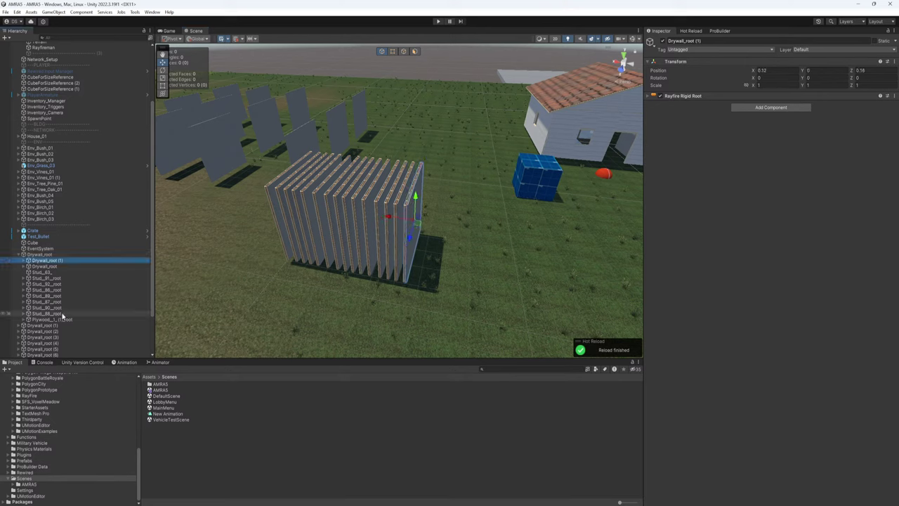
pyautogui.click(23, 255)
pyautogui.click(39, 260)
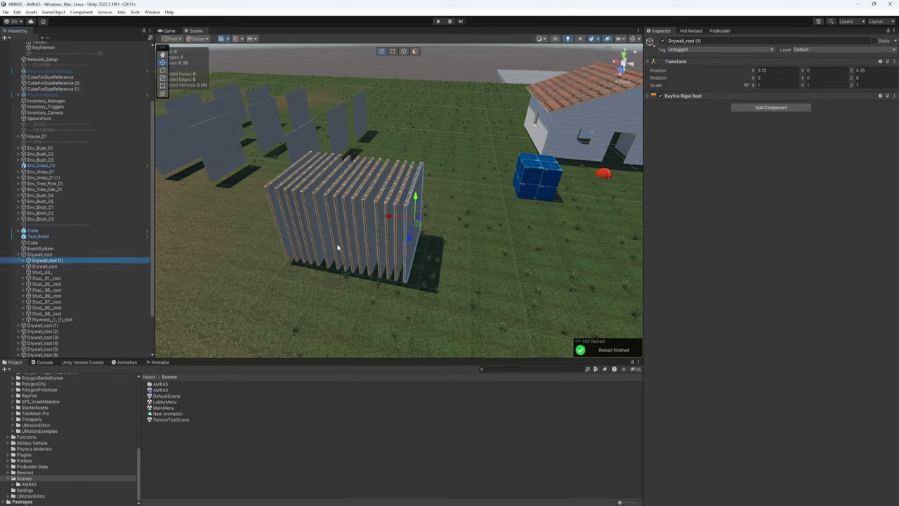
pyautogui.click(378, 215)
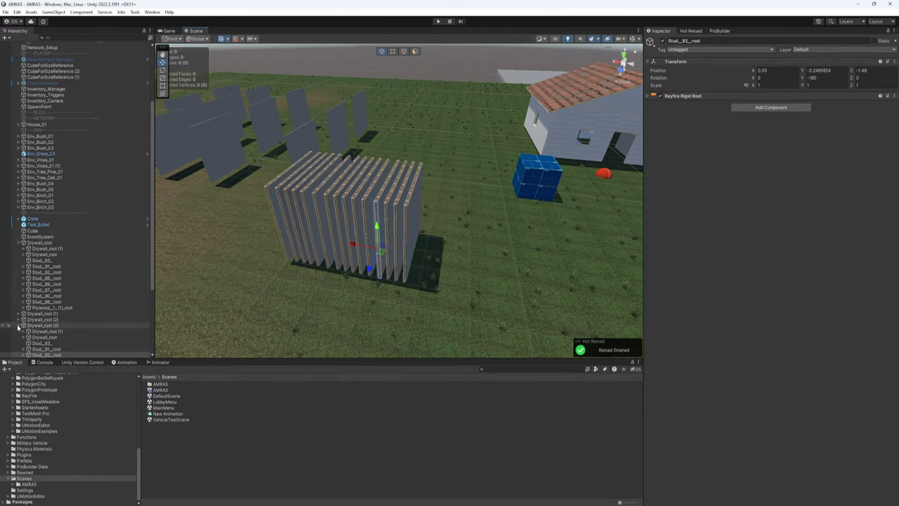
pyautogui.click(28, 243)
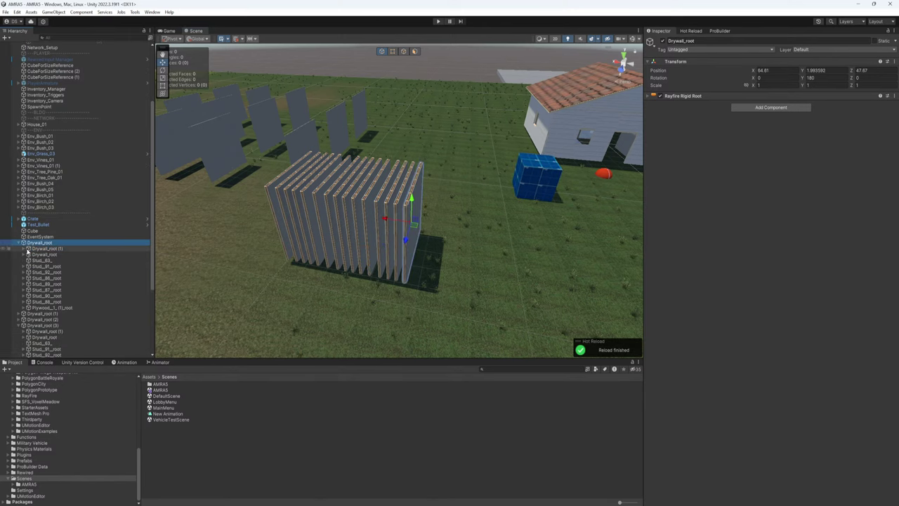
pyautogui.press('w')
pyautogui.moveTo(369, 214); pyautogui.dragTo(393, 232, button='right')
pyautogui.moveTo(396, 233); pyautogui.dragTo(459, 239)
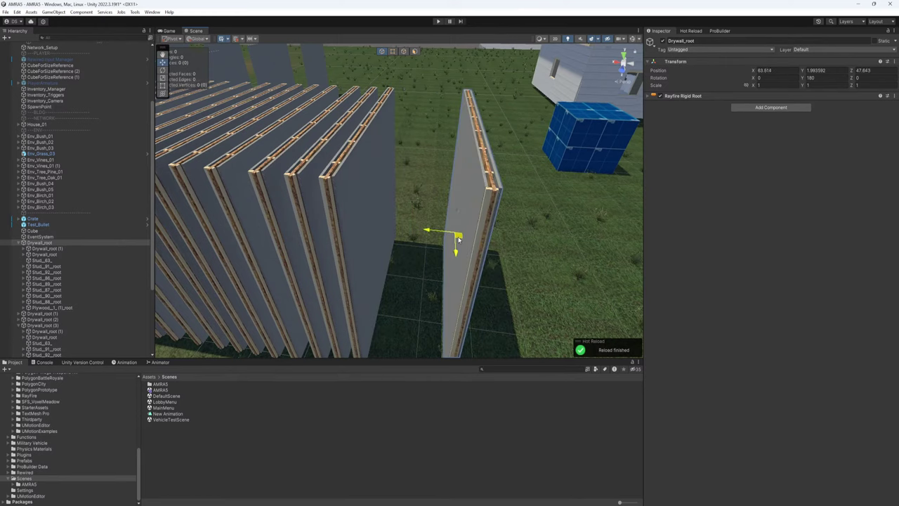
pyautogui.hotkey('ctrl', 'z')
pyautogui.moveTo(328, 233); pyautogui.dragTo(329, 241, button='right')
pyautogui.press('w')
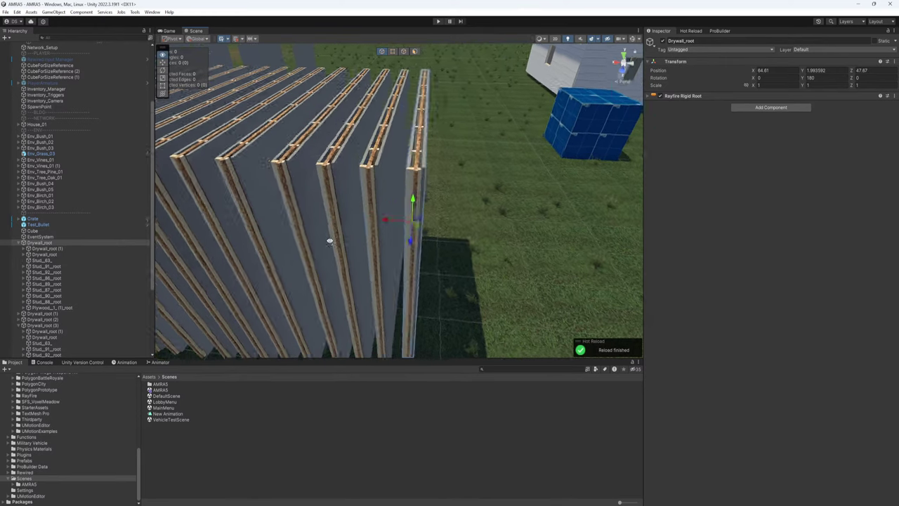
pyautogui.moveTo(330, 241)
pyautogui.keyDown('alt'); pyautogui.mouseDown()
pyautogui.moveTo(355, 237)
pyautogui.moveTo(344, 251)
pyautogui.moveTo(338, 246)
pyautogui.mouseUp(); pyautogui.keyUp('alt')
# Remove the Rayfire Rigid Root component from the parent Drywall_root wall, leaving its child roots untouched.
pyautogui.click(25, 248)
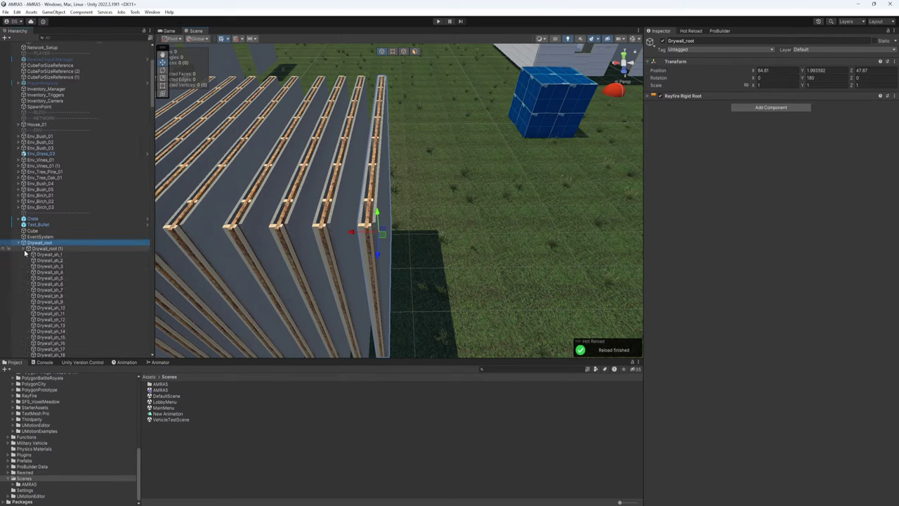
pyautogui.click(24, 250)
pyautogui.click(44, 250)
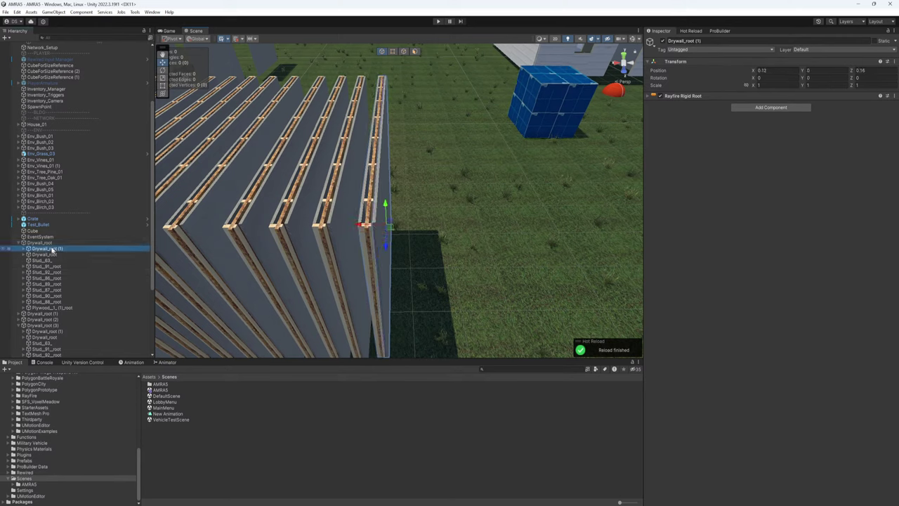
pyautogui.click(40, 237)
pyautogui.click(40, 243)
pyautogui.rightClick(819, 97)
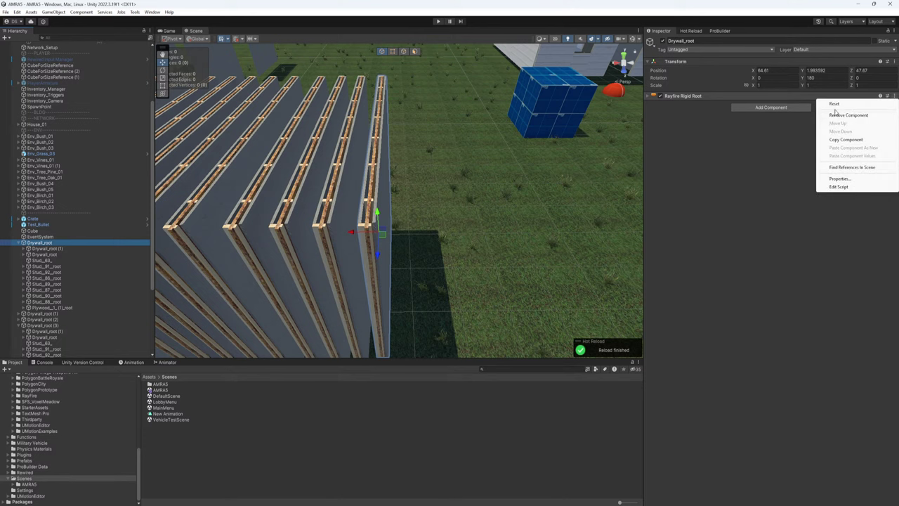
pyautogui.click(855, 118)
pyautogui.moveTo(275, 253); pyautogui.dragTo(238, 253, button='right')
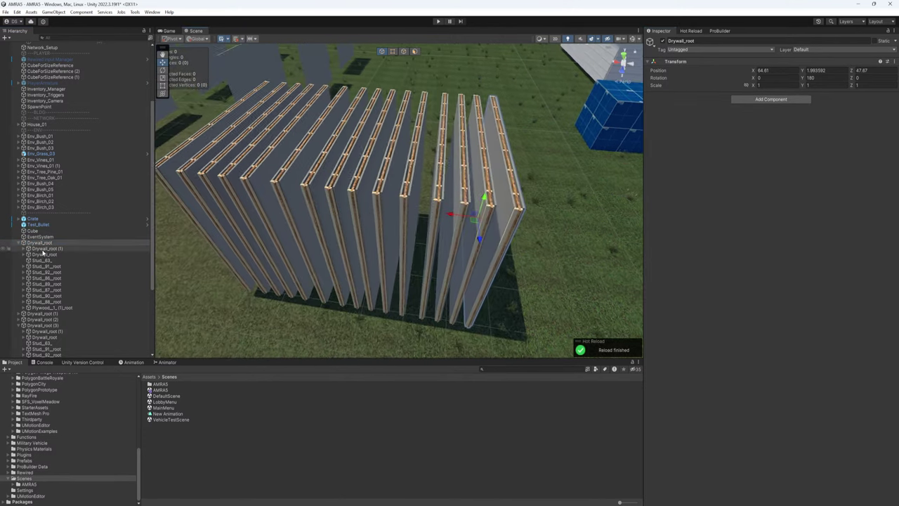
# Delete all the other numbered top-level Drywall_root walls, keeping only the wall without the parent Rigid Root.
pyautogui.click(19, 244)
pyautogui.click(19, 261)
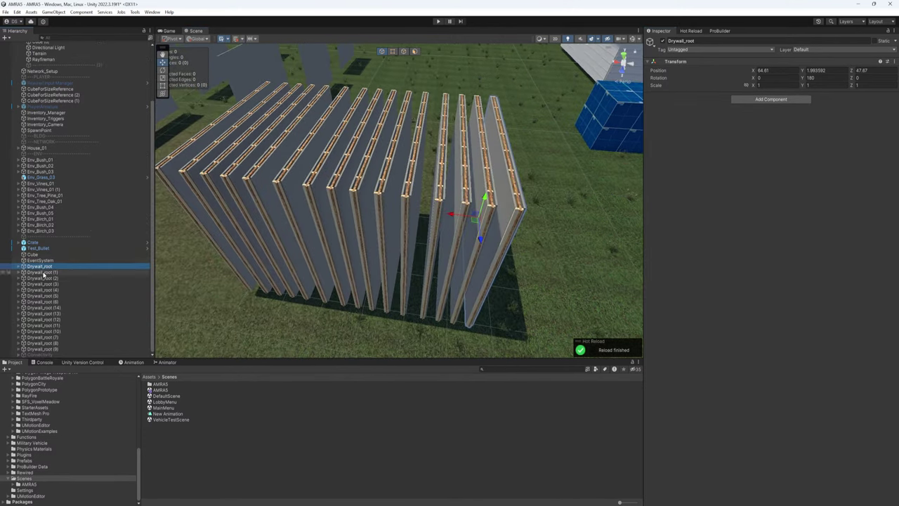
pyautogui.click(44, 273)
pyautogui.keyDown('shift'); pyautogui.click(46, 349); pyautogui.keyUp('shift')
pyautogui.moveTo(312, 262); pyautogui.dragTo(379, 245, button='right')
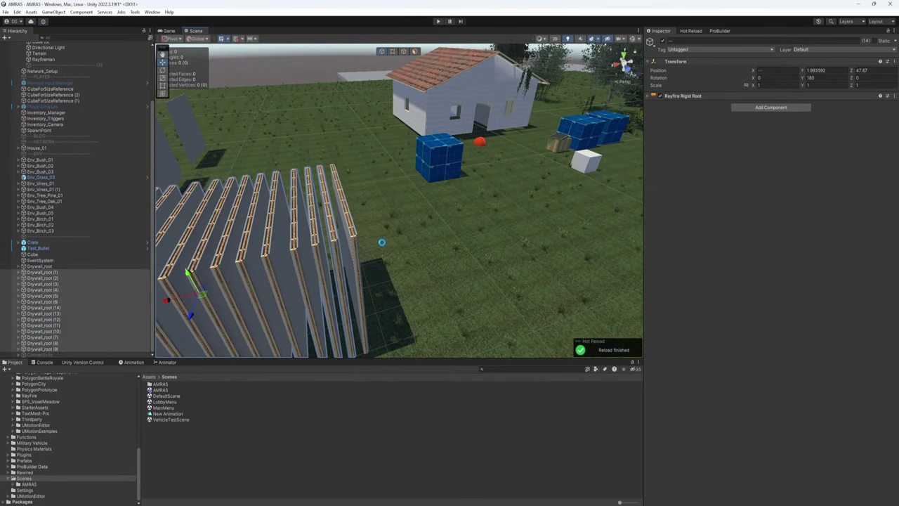
pyautogui.press('Delete')
pyautogui.keyDown('alt'); pyautogui.moveTo(384, 246); pyautogui.dragTo(331, 248); pyautogui.keyUp('alt')
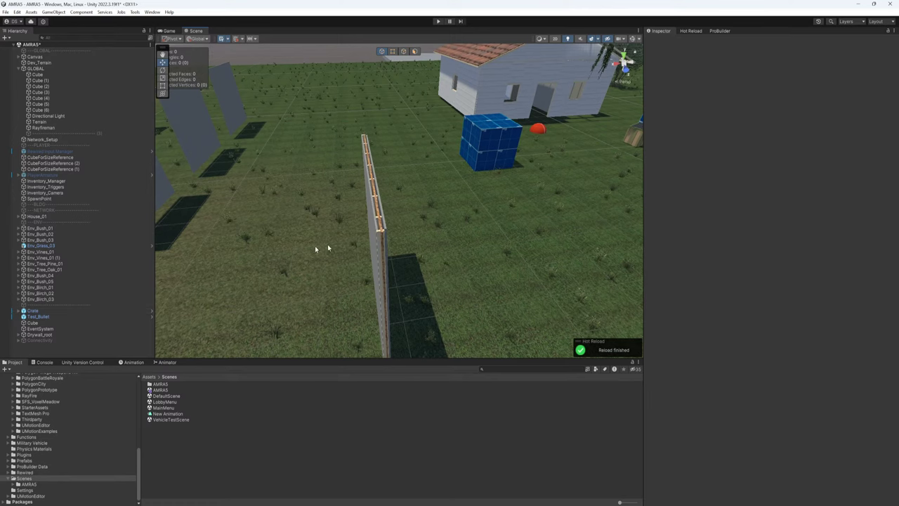
# Duplicate the remaining Drywall_root wall and offset the copy a short distance along the X axis.
pyautogui.click(382, 237)
pyautogui.click(19, 291)
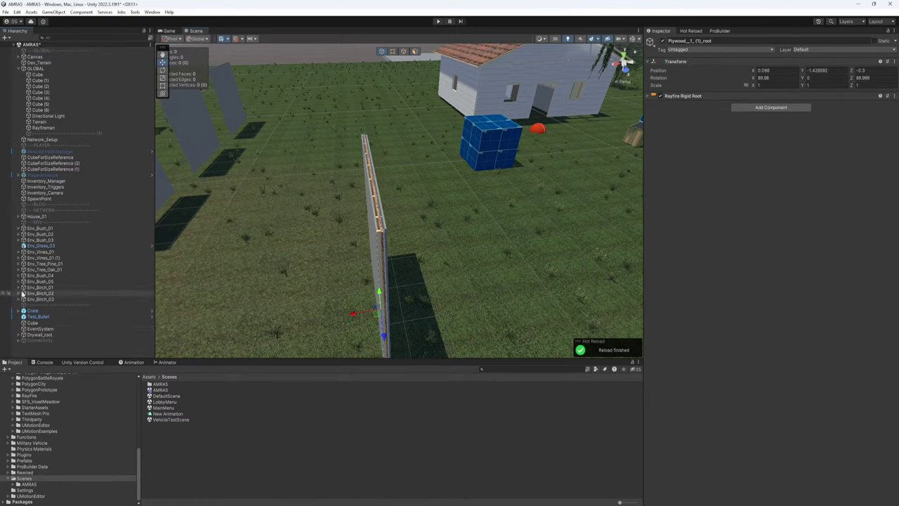
pyautogui.doubleClick(38, 335)
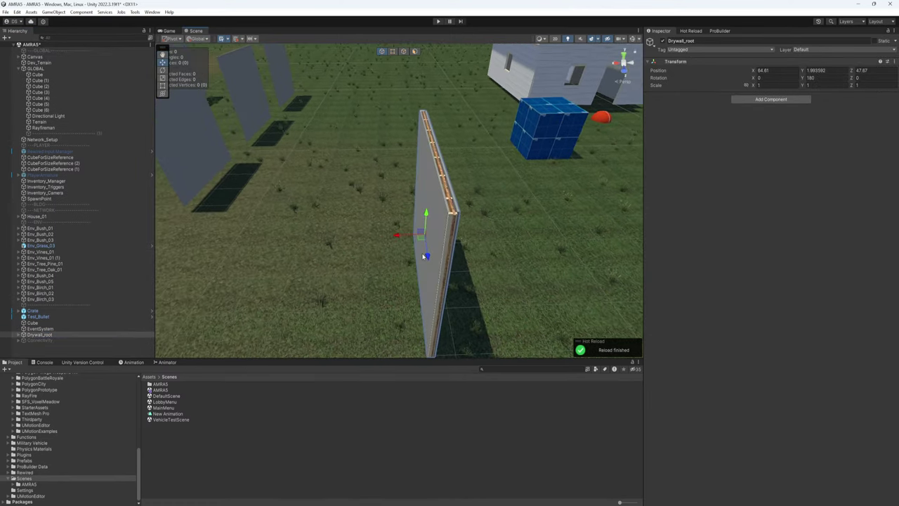
pyautogui.hotkey('ctrl', 'd')
pyautogui.moveTo(397, 238); pyautogui.dragTo(372, 237)
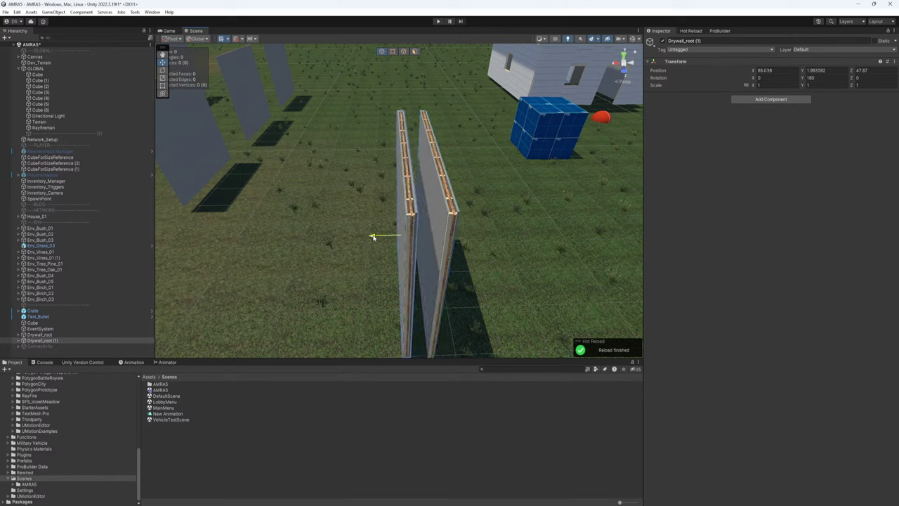
# Check the components on the original Drywall_root wall's children, including Stud_83_ and the neighbouring stud roots.
pyautogui.click(66, 334)
pyautogui.press('Right')
pyautogui.scroll(-2, 68, 340)
pyautogui.press('Down')
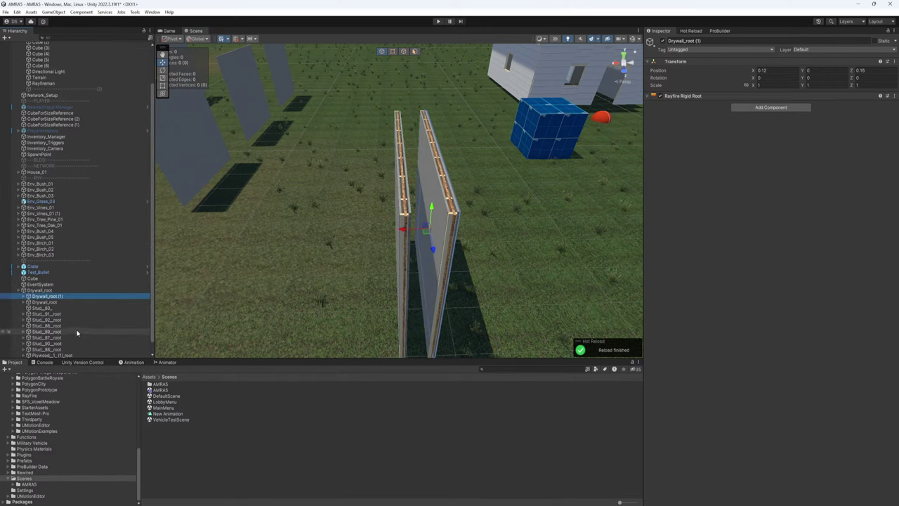
pyautogui.press('Down')
pyautogui.press('Down')
pyautogui.press('Down')
pyautogui.press('Up')
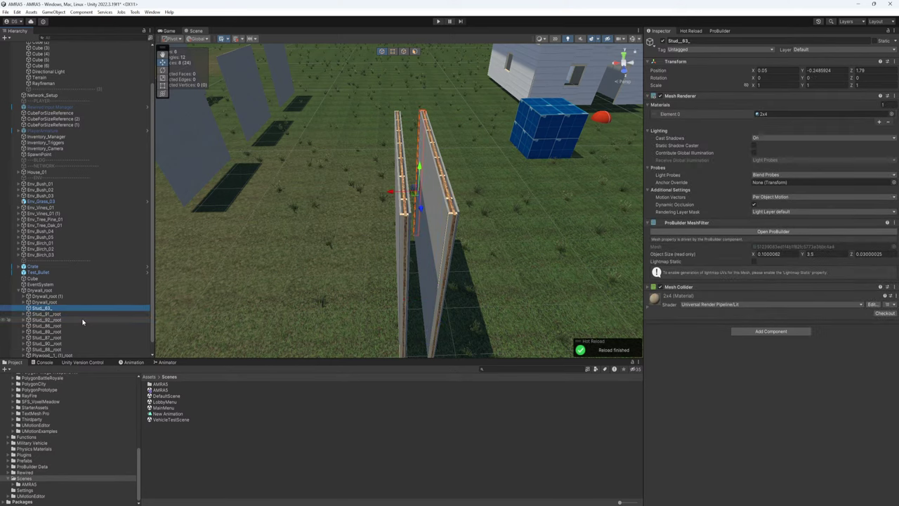
pyautogui.scroll(-1, 83, 322)
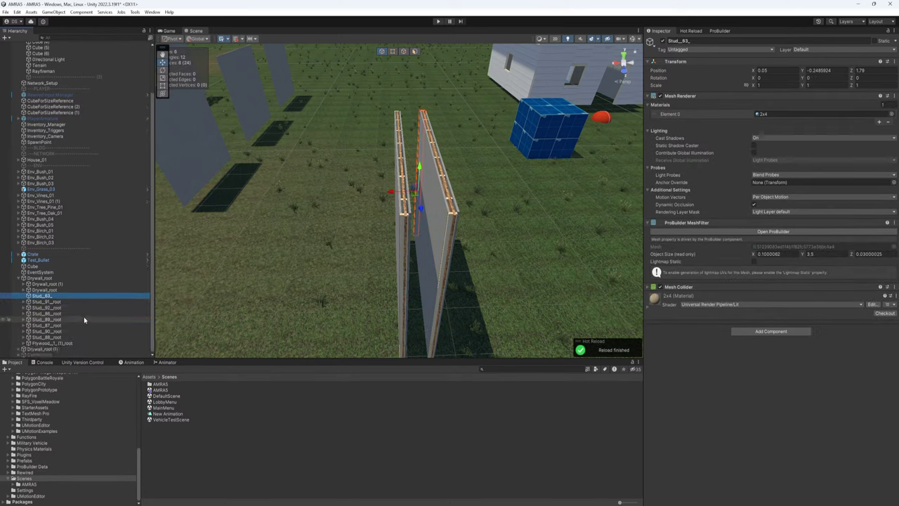
pyautogui.click(97, 308)
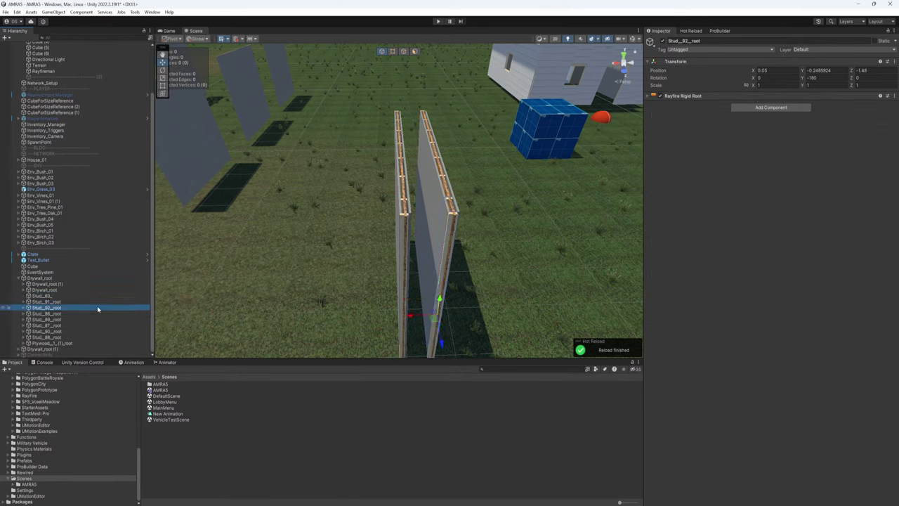
pyautogui.press('Down')
pyautogui.click(18, 278)
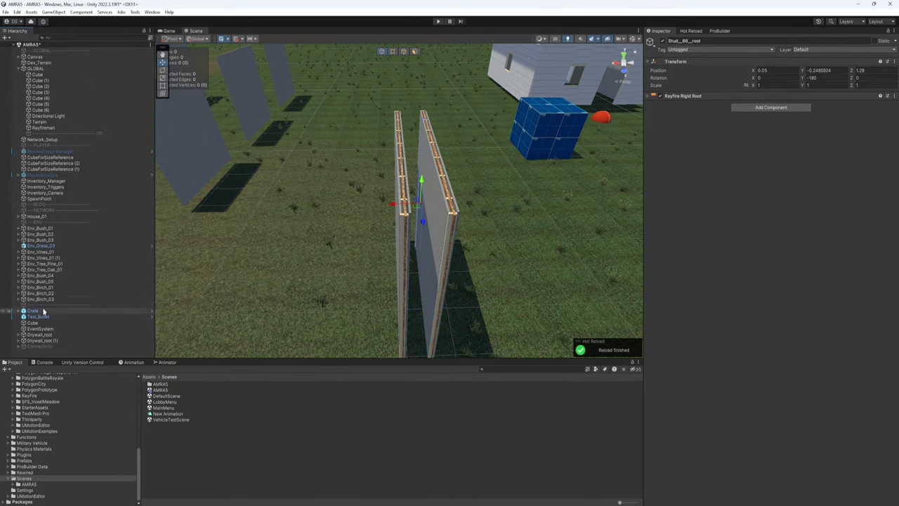
# Duplicate both top-level Drywall_root walls together and offset the new pair along the X axis to extend the row.
pyautogui.click(45, 336)
pyautogui.keyDown('shift'); pyautogui.click(53, 342); pyautogui.keyUp('shift')
pyautogui.keyDown('alt'); pyautogui.moveTo(358, 253); pyautogui.dragTo(333, 279); pyautogui.keyUp('alt')
pyautogui.scroll(-4, 389, 226)
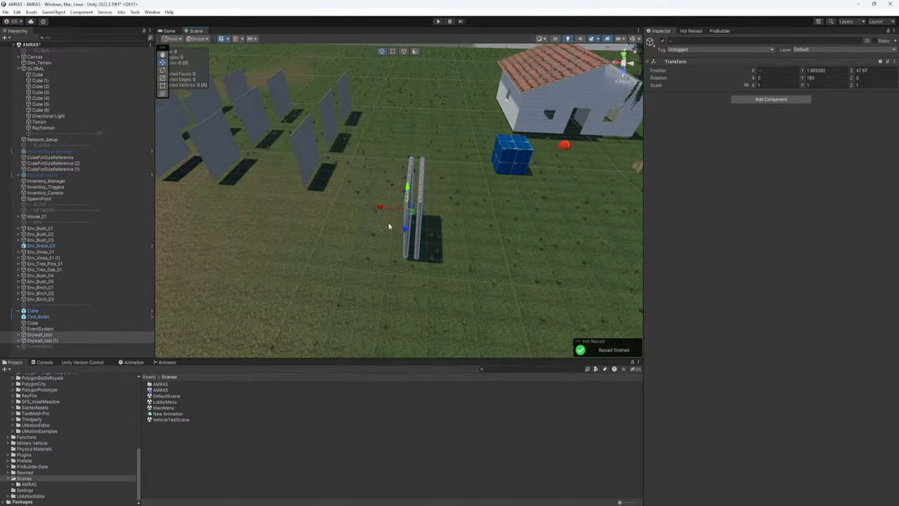
pyautogui.hotkey('ctrl', 'd')
pyautogui.moveTo(380, 208); pyautogui.dragTo(367, 205)
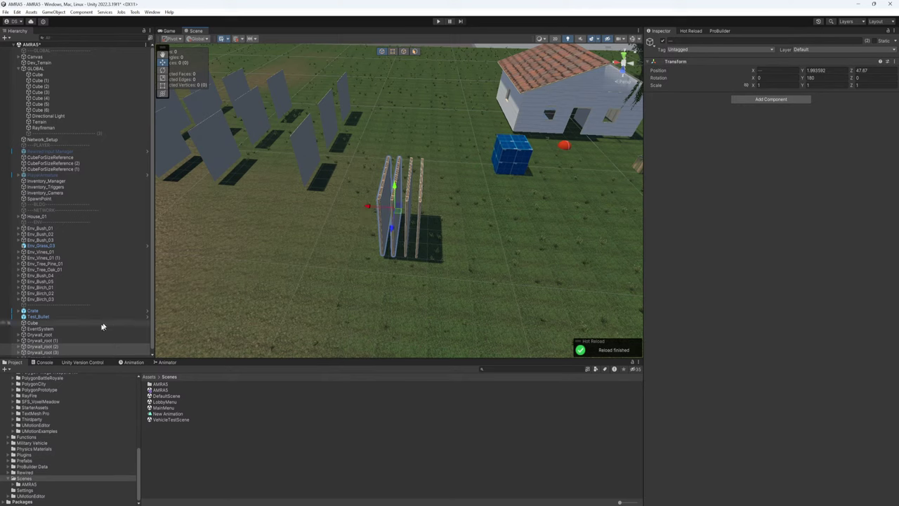
# Duplicate all four top-level Drywall_root walls together, offset the copies along the X axis to extend the row, and save the scene.
pyautogui.click(42, 335)
pyautogui.keyDown('shift'); pyautogui.click(42, 349); pyautogui.keyUp('shift')
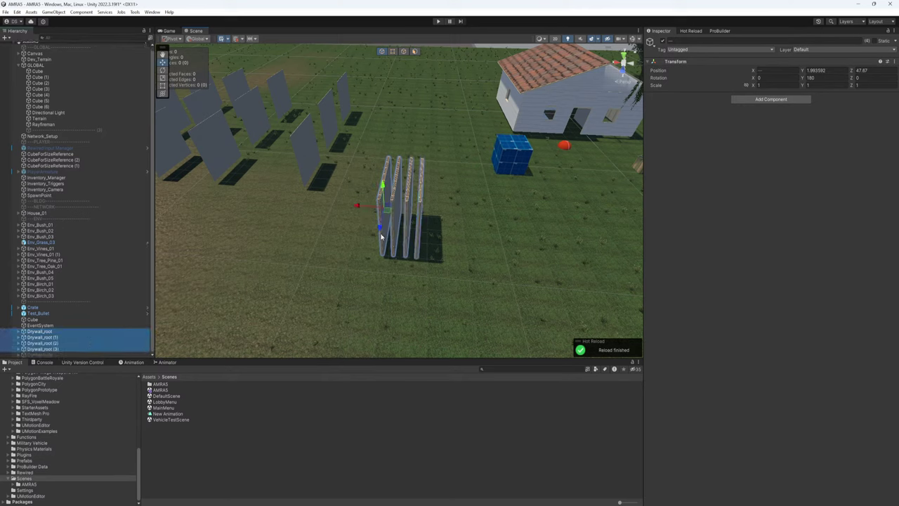
pyautogui.hotkey('ctrl', 'd')
pyautogui.moveTo(388, 209); pyautogui.dragTo(425, 211)
pyautogui.click(5, 12)
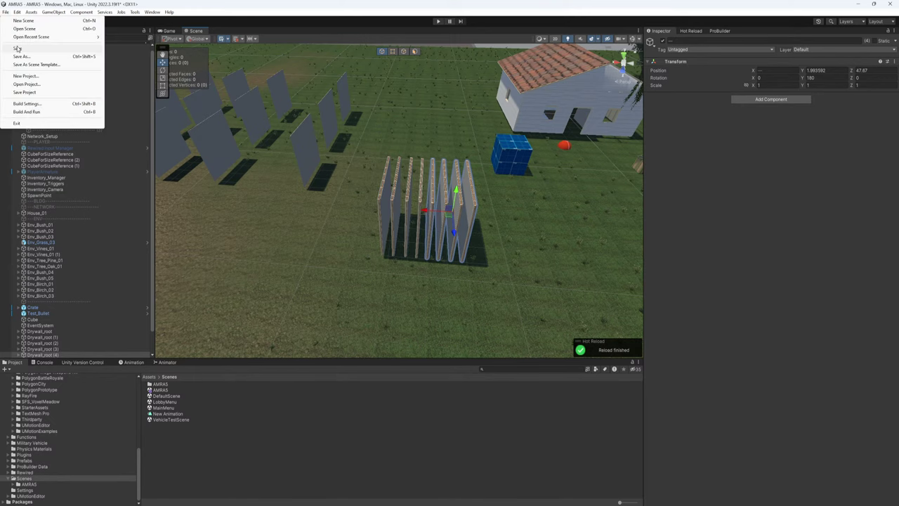
pyautogui.click(16, 48)
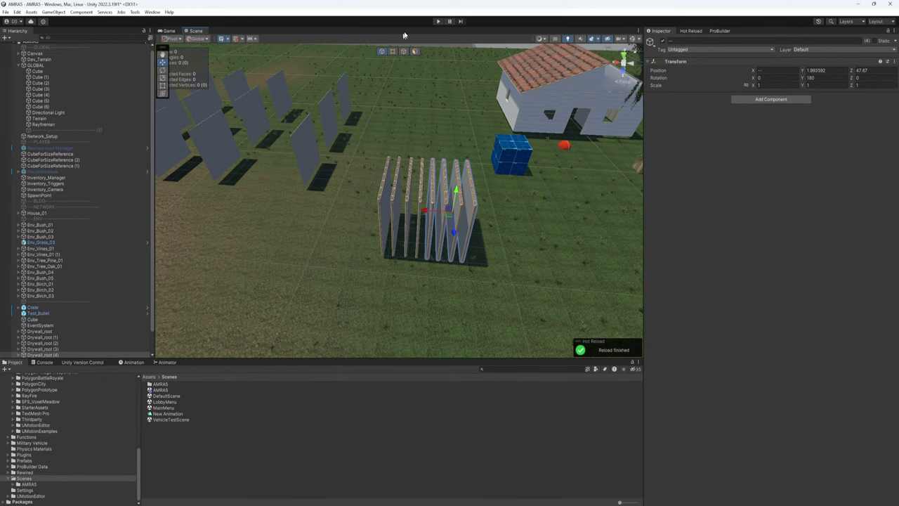
# Play-test the extended wall row and compare the Game view's frame-rate statistics from different Scene view angles, then stop play mode.
pyautogui.click(438, 23)
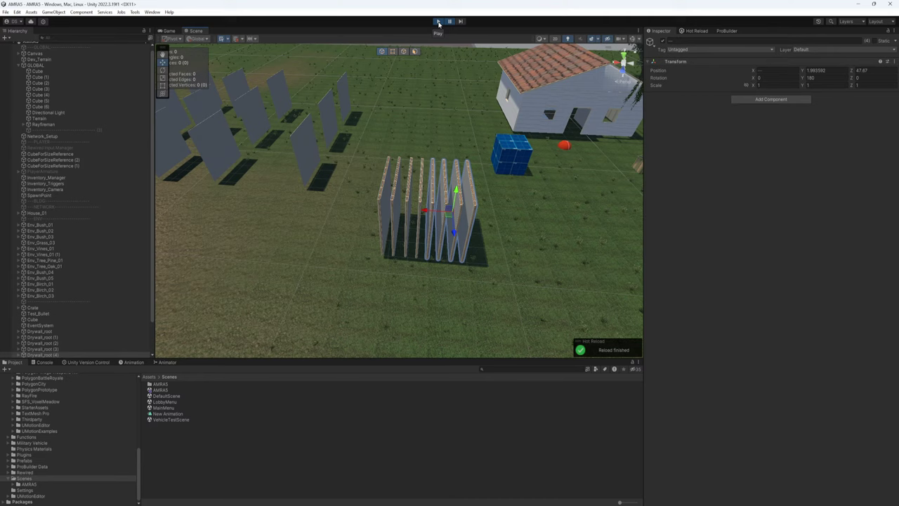
pyautogui.click(168, 30)
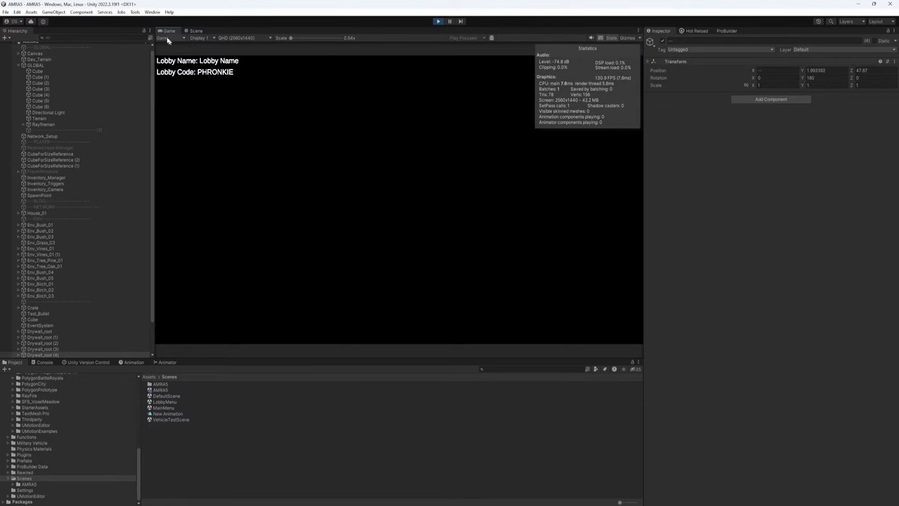
pyautogui.click(196, 30)
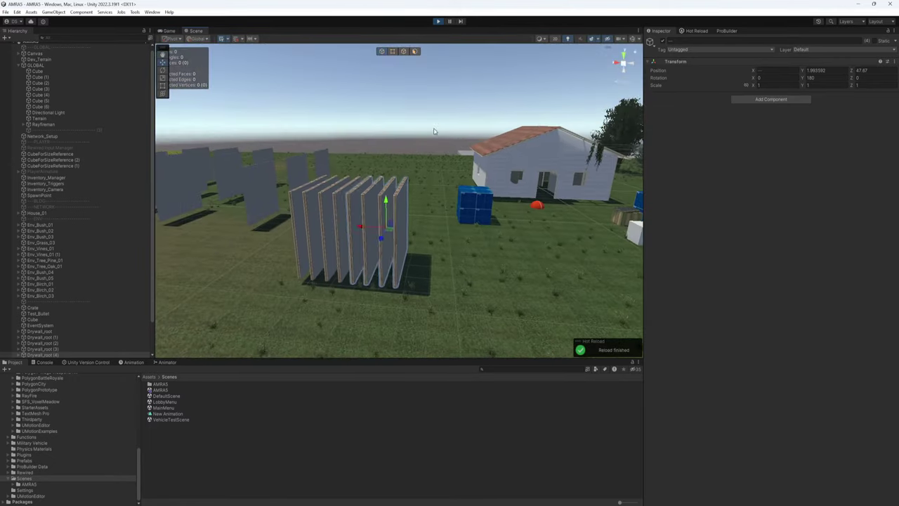
pyautogui.click(434, 132)
pyautogui.scroll(4, 435, 131)
pyautogui.click(169, 32)
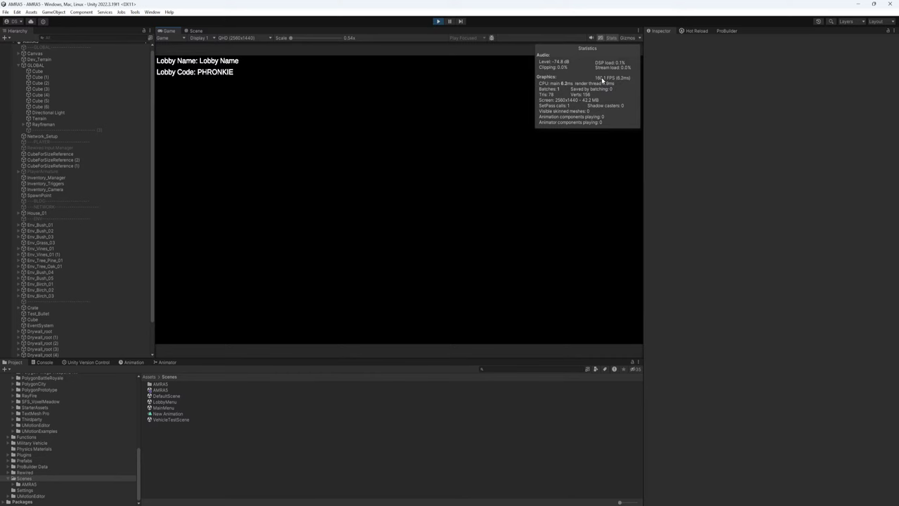
pyautogui.click(196, 31)
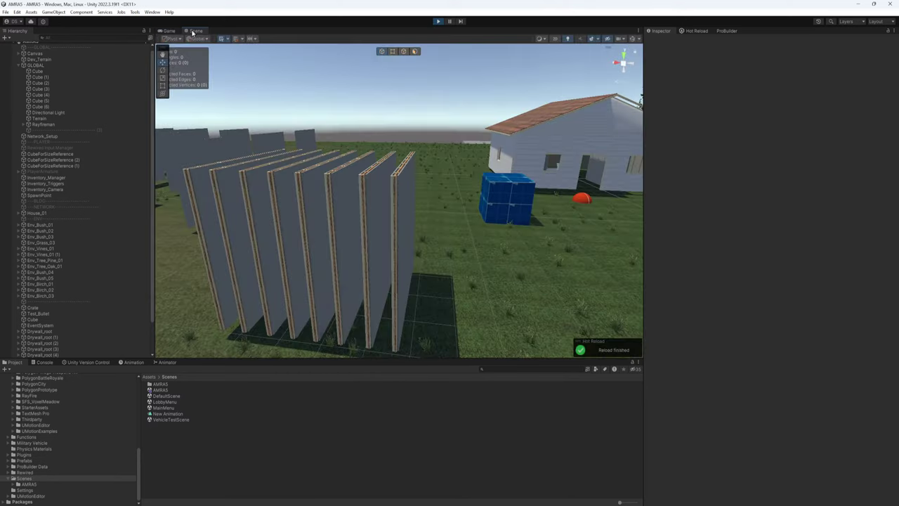
pyautogui.click(396, 211)
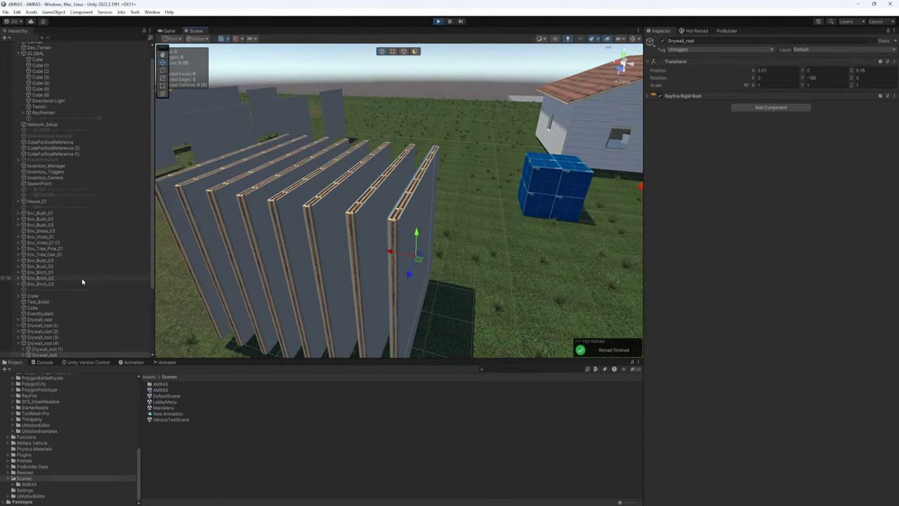
pyautogui.click(434, 22)
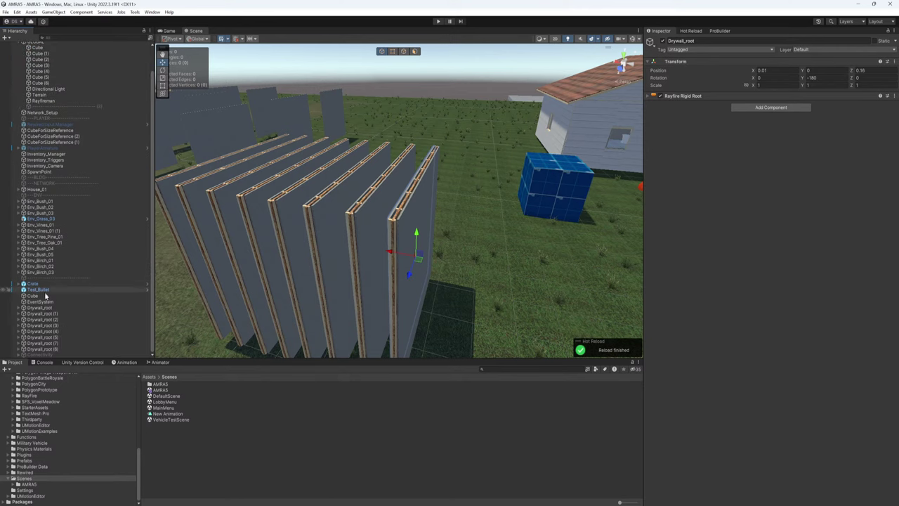
# Expand the first two top-level Drywall_root walls and examine the child objects of the original wall.
pyautogui.click(46, 308)
pyautogui.keyDown('shift'); pyautogui.click(70, 349); pyautogui.keyUp('shift')
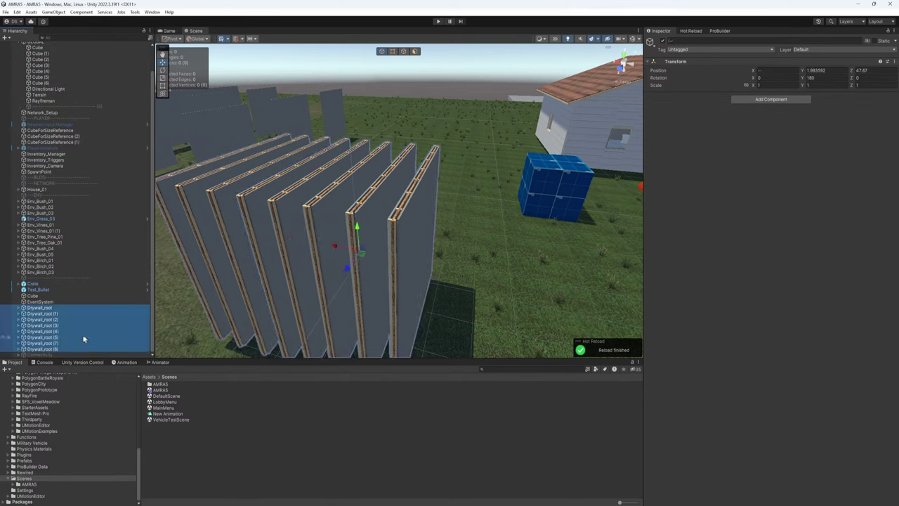
pyautogui.click(19, 313)
pyautogui.click(16, 308)
pyautogui.click(18, 308)
pyautogui.click(38, 315)
pyautogui.scroll(-5, 38, 318)
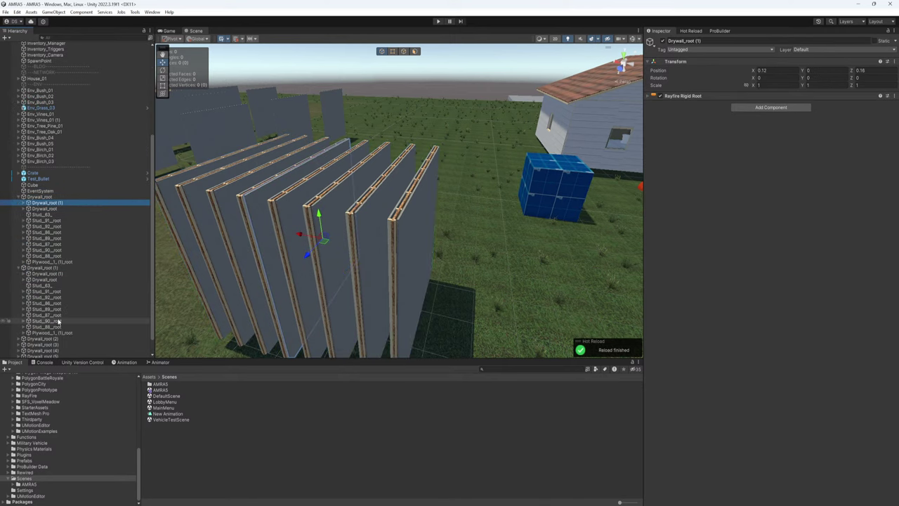
pyautogui.keyDown('shift'); pyautogui.click(63, 261); pyautogui.keyUp('shift')
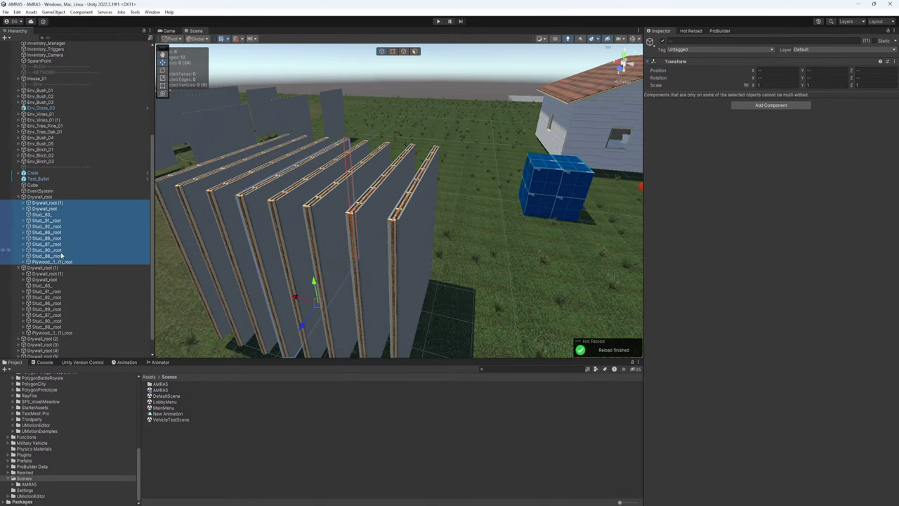
pyautogui.keyDown('shift'); pyautogui.click(60, 257); pyautogui.keyUp('shift')
# Set the Rayfire Rigid Root initialization to By Method on both Drywall_root children of the original wall.
pyautogui.click(47, 203)
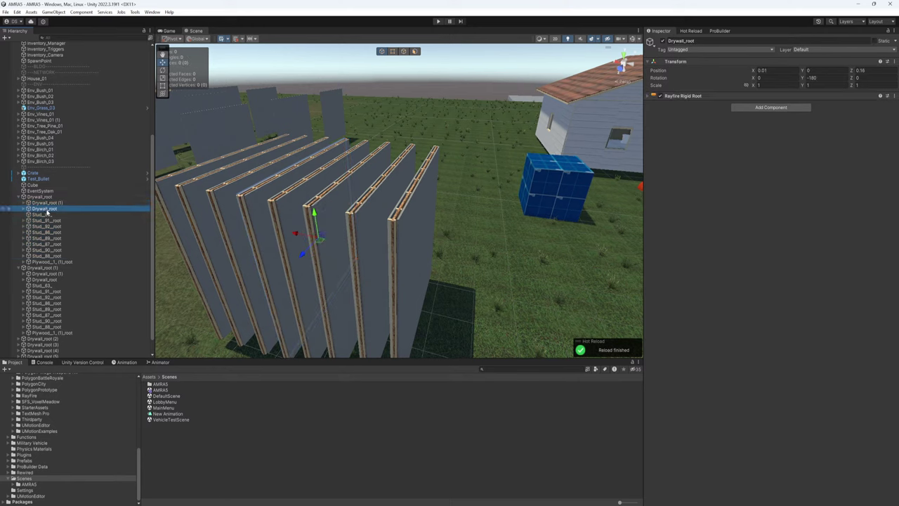
pyautogui.click(651, 96)
pyautogui.click(760, 137)
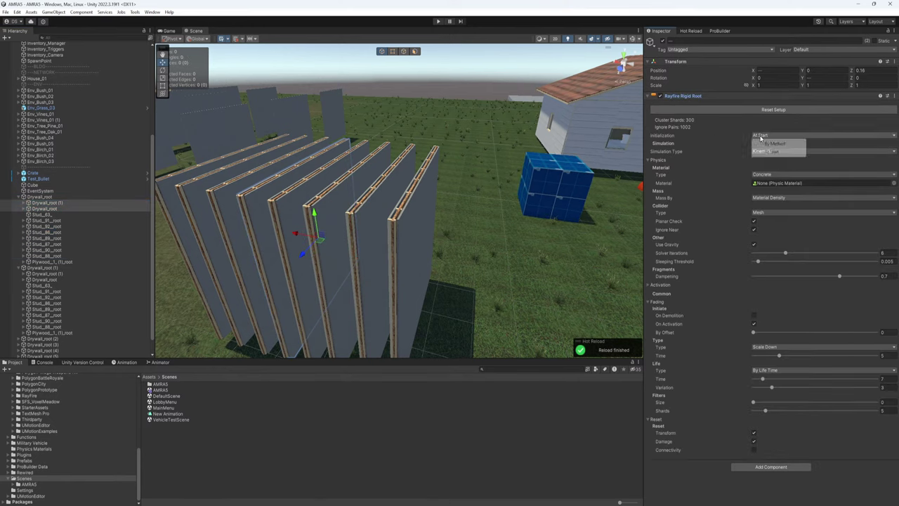
pyautogui.click(770, 146)
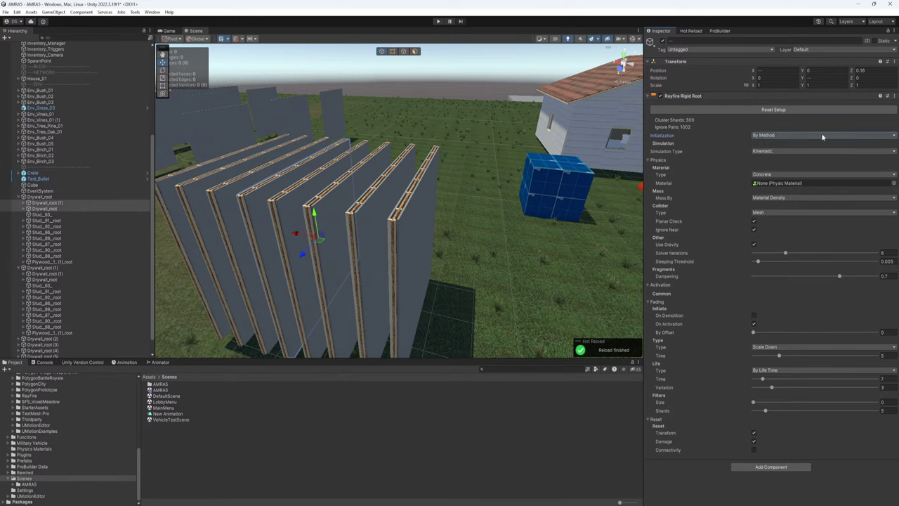
# Set the Rigid Root initialization to By Method on the original wall's Stud__91__root and Stud__92__root.
pyautogui.press('w')
pyautogui.moveTo(426, 218); pyautogui.dragTo(457, 216, button='right')
pyautogui.press('s')
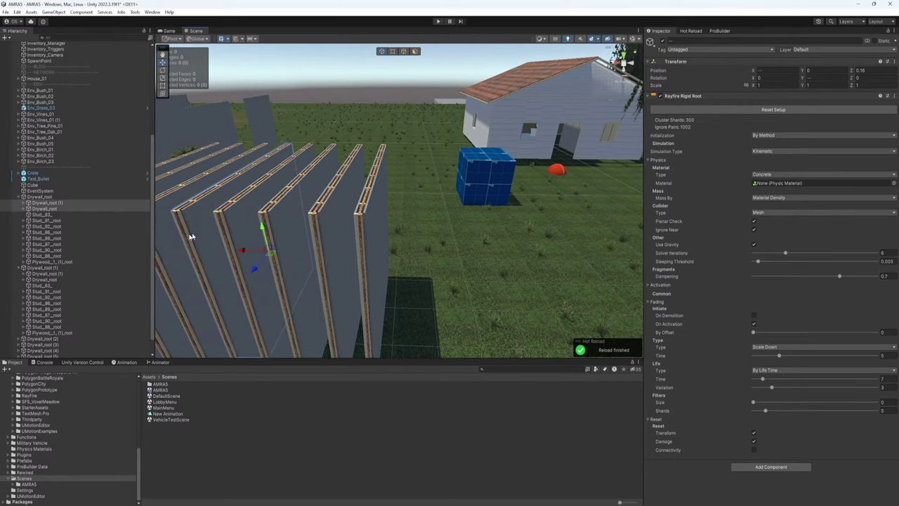
pyautogui.press('a')
pyautogui.moveTo(395, 244); pyautogui.dragTo(371, 243, button='right')
pyautogui.click(47, 215)
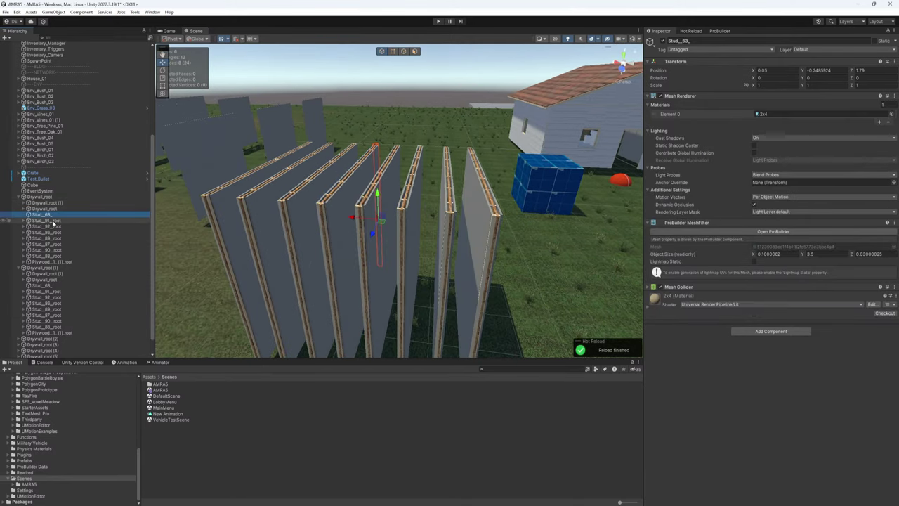
pyautogui.click(54, 222)
pyautogui.click(763, 122)
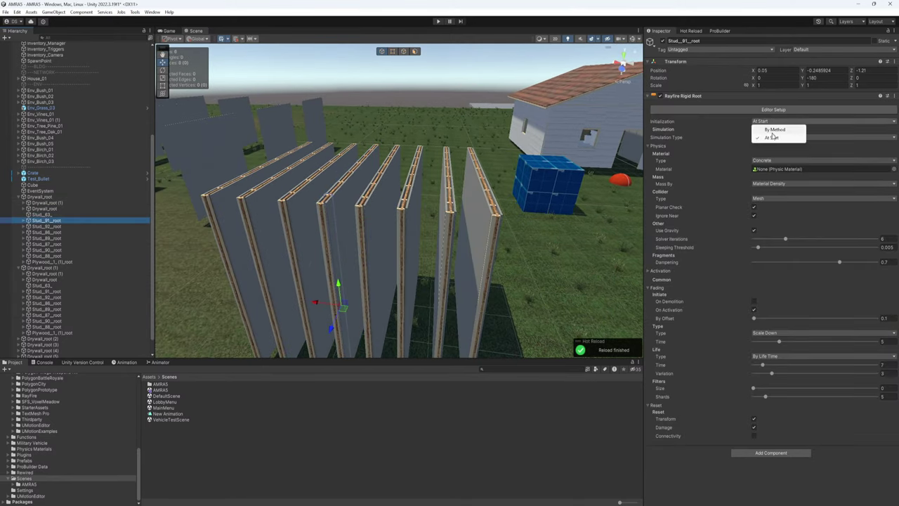
pyautogui.click(775, 130)
pyautogui.click(62, 226)
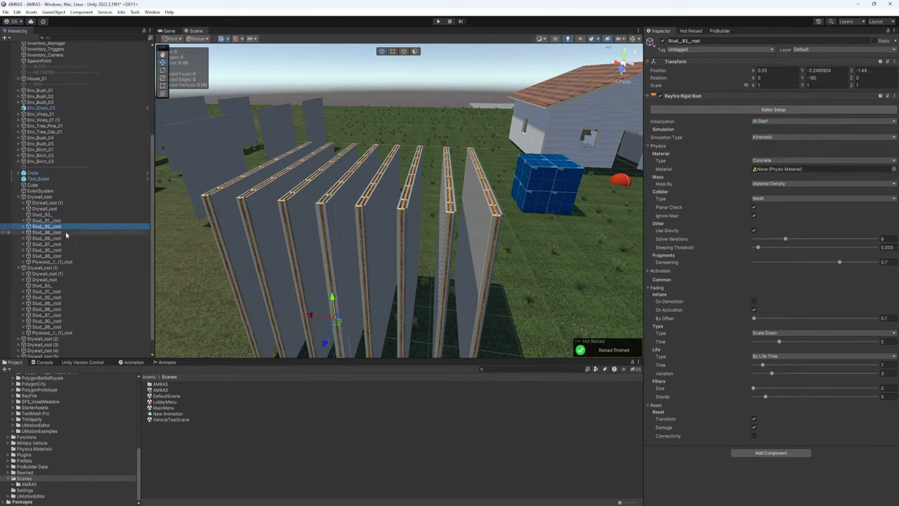
pyautogui.click(763, 122)
pyautogui.click(773, 130)
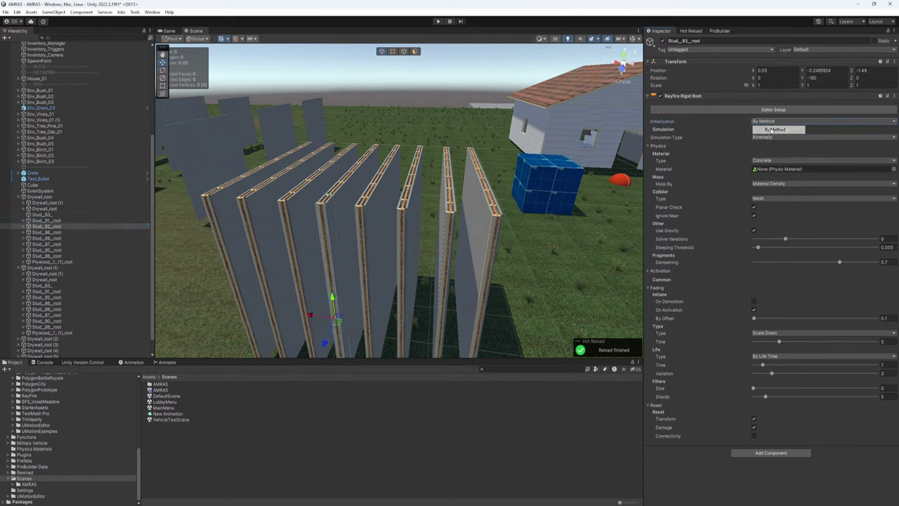
# Set the Rigid Root initialization to By Method on the original wall's Stud__86__root, Stud__89__root and Stud__87__root.
pyautogui.click(53, 232)
pyautogui.click(793, 123)
pyautogui.click(773, 125)
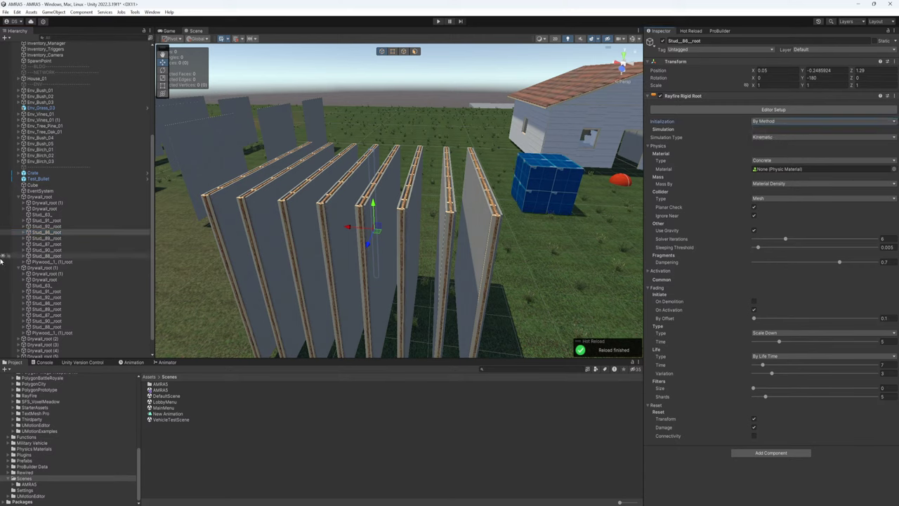
pyautogui.click(53, 238)
pyautogui.click(782, 124)
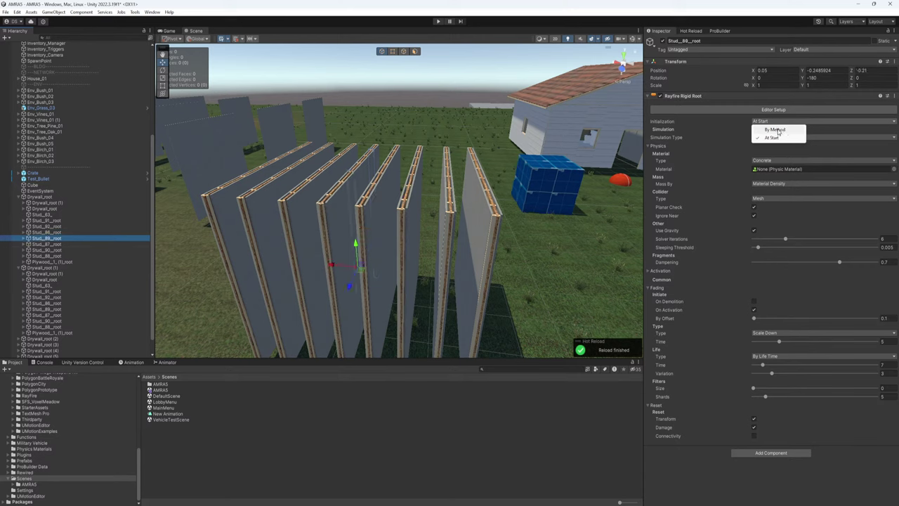
pyautogui.click(773, 126)
pyautogui.click(53, 244)
pyautogui.click(784, 121)
pyautogui.click(772, 127)
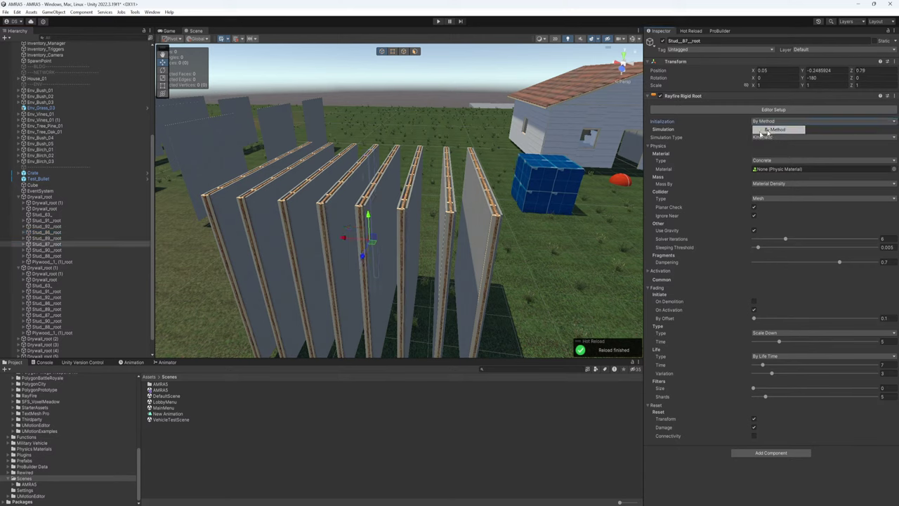
# Set the Rigid Root initialization to By Method on the original wall's Stud__90__root, Stud__88__root and Plywood__1_ (1)_root.
pyautogui.click(46, 250)
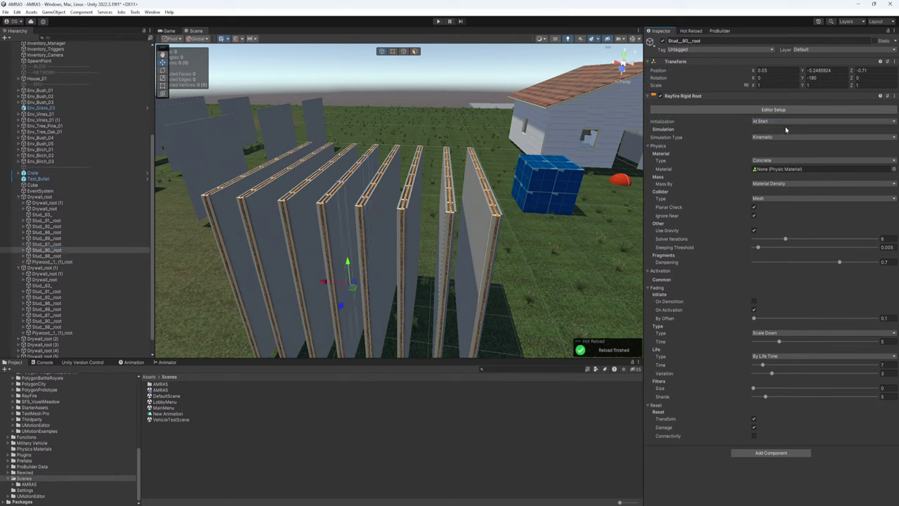
pyautogui.click(786, 123)
pyautogui.click(773, 126)
pyautogui.click(56, 256)
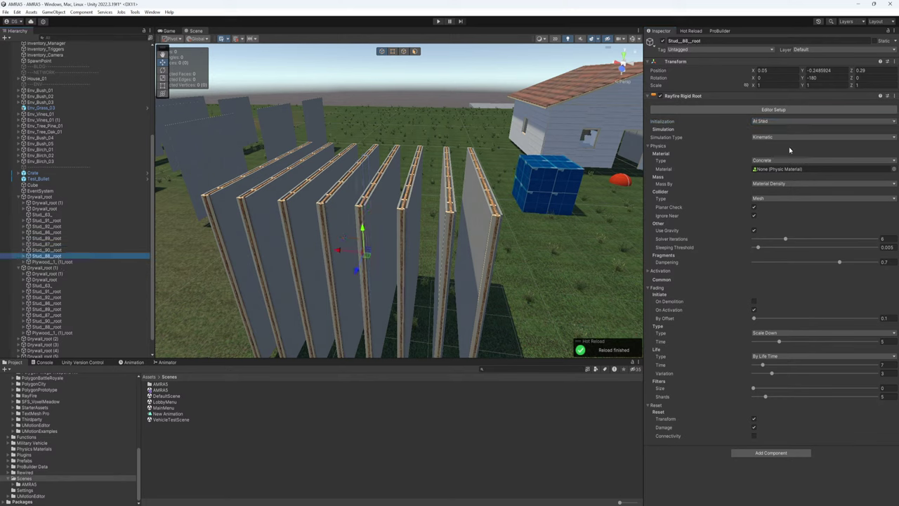
pyautogui.click(782, 123)
pyautogui.click(773, 126)
pyautogui.click(52, 261)
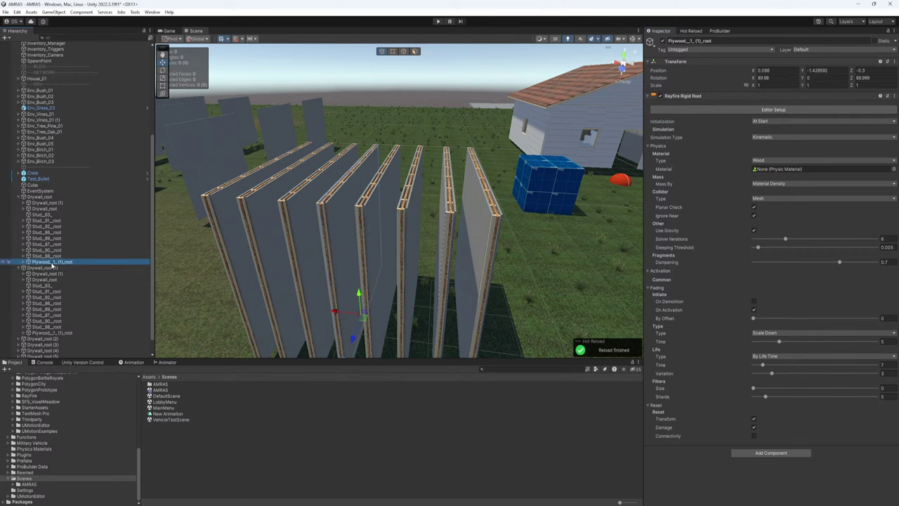
pyautogui.click(780, 121)
pyautogui.click(772, 130)
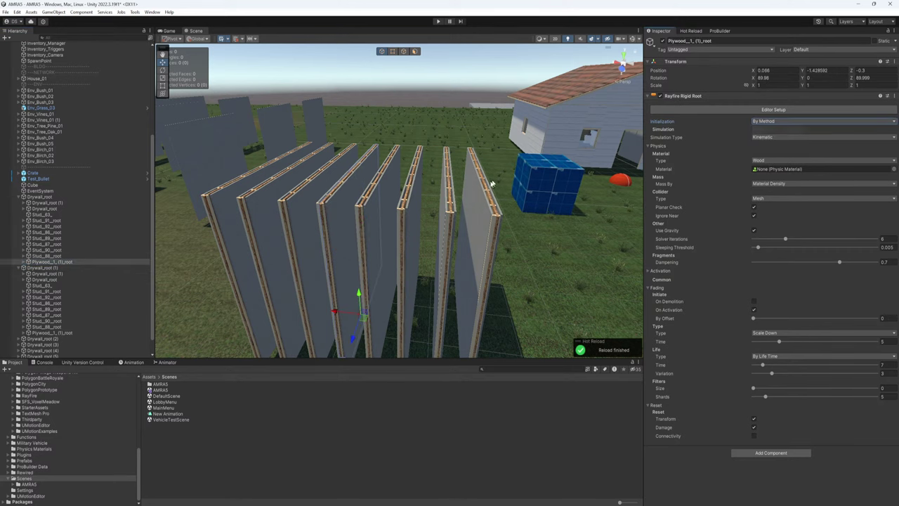
# Go through the original Drywall_root wall's children one by one to check their components and Rigid Root initialization setting.
pyautogui.moveTo(408, 243); pyautogui.dragTo(388, 249, button='right')
pyautogui.click(41, 197)
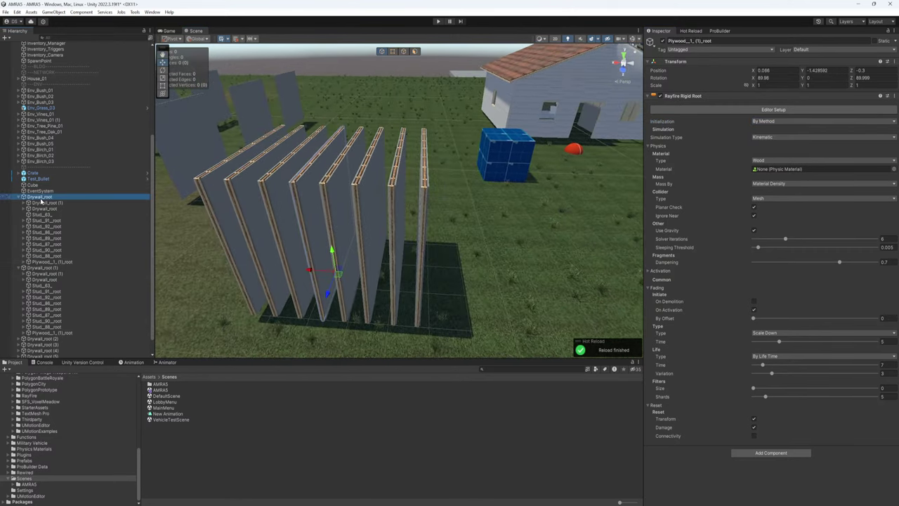
pyautogui.moveTo(262, 272); pyautogui.dragTo(243, 273, button='right')
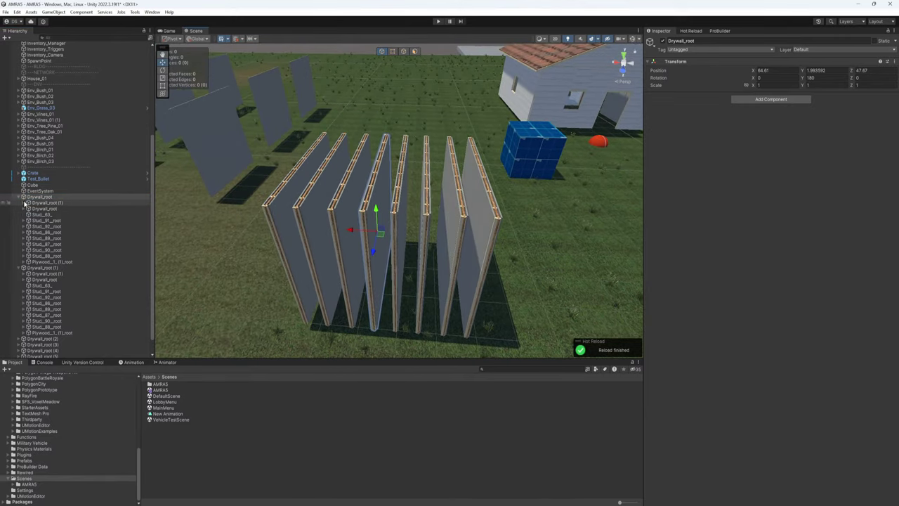
pyautogui.click(40, 203)
pyautogui.click(43, 210)
pyautogui.press('Down')
pyautogui.press('Down')
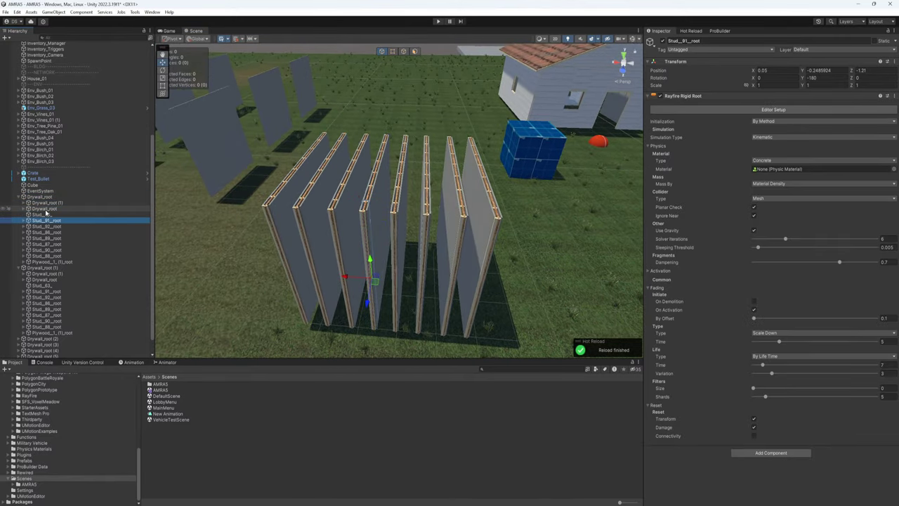
pyautogui.press('Down')
pyautogui.press('Down')
pyautogui.press('Down')
pyautogui.press('Down')
pyautogui.press('Down')
pyautogui.press('Down')
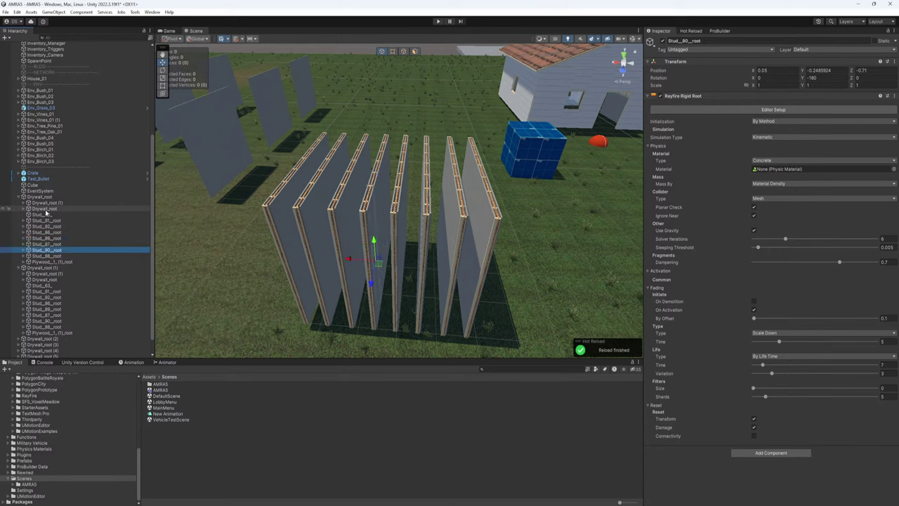
pyautogui.press('Up')
pyautogui.press('Up')
pyautogui.press('Up')
pyautogui.press('Up')
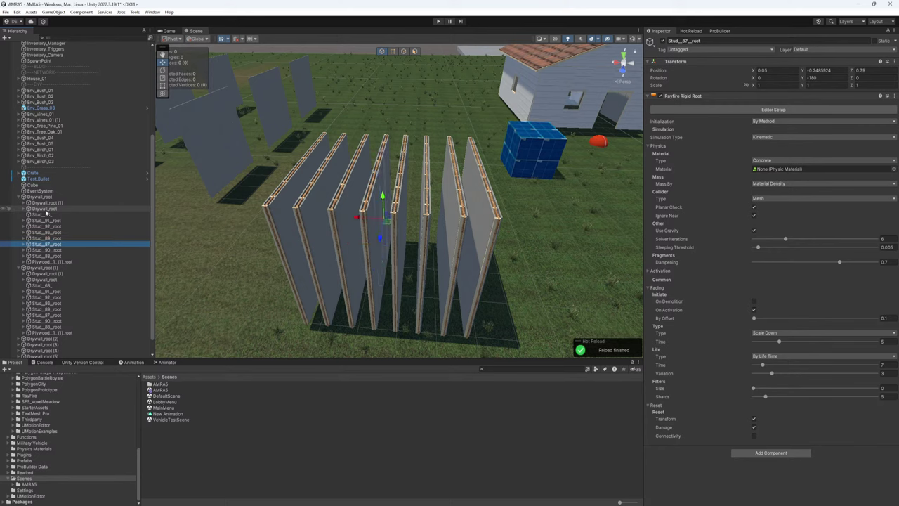
pyautogui.press('Up')
pyautogui.press('Up')
pyautogui.press('Up')
pyautogui.press('Down')
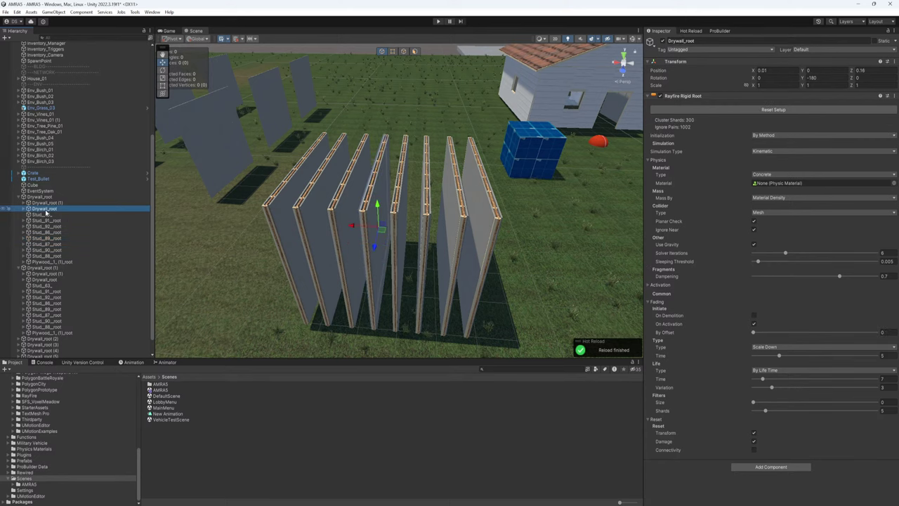
pyautogui.press('Up')
pyautogui.press('Up')
pyautogui.press('Up')
pyautogui.press('Up')
pyautogui.press('Down')
pyautogui.press('Down')
pyautogui.press('Down')
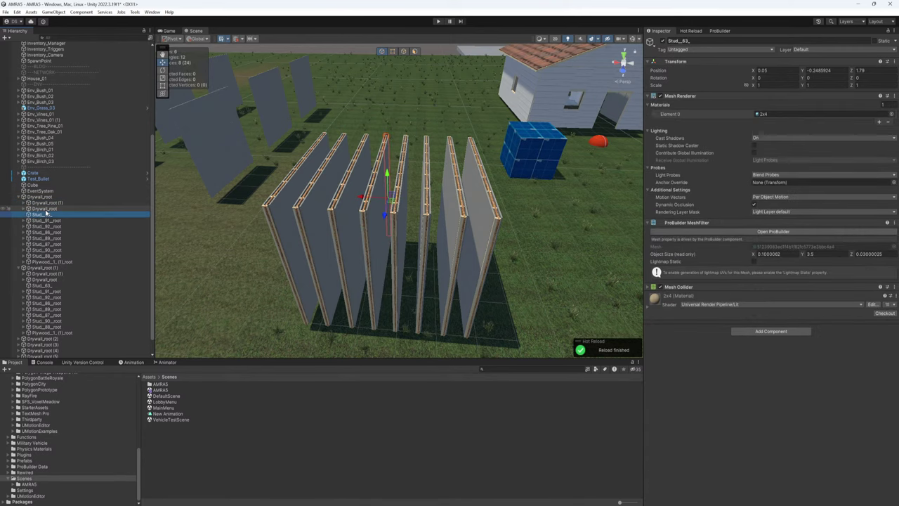
# Delete the unfractured Stud__83_ object from the original Drywall_root wall.
pyautogui.click(61, 222)
pyautogui.click(48, 215)
pyautogui.press('Delete')
pyautogui.click(36, 198)
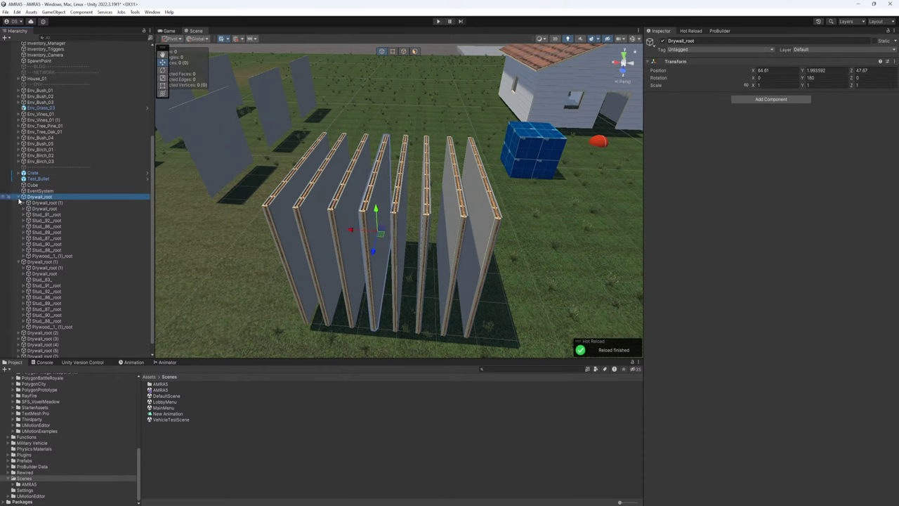
pyautogui.click(19, 197)
# Delete all the numbered Drywall_root wall copies, keeping only the original Drywall_root wall.
pyautogui.click(42, 248)
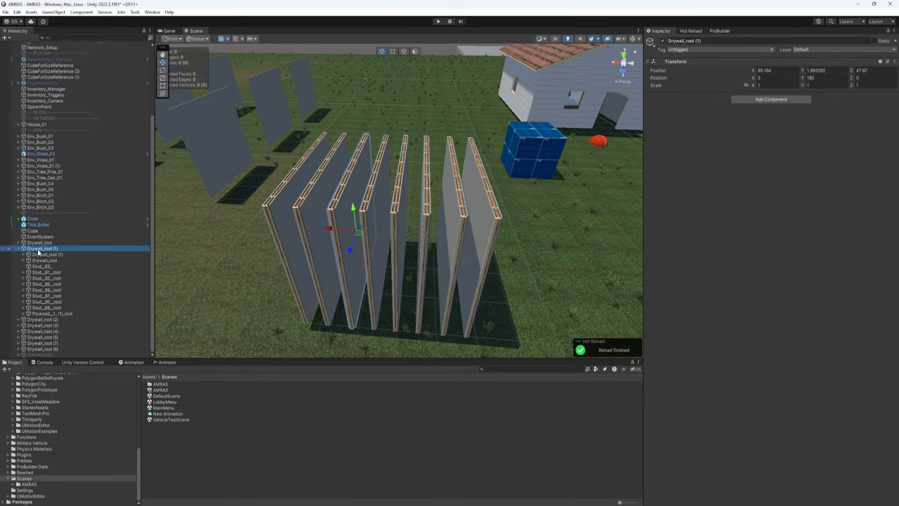
pyautogui.keyDown('shift'); pyautogui.click(56, 351); pyautogui.keyUp('shift')
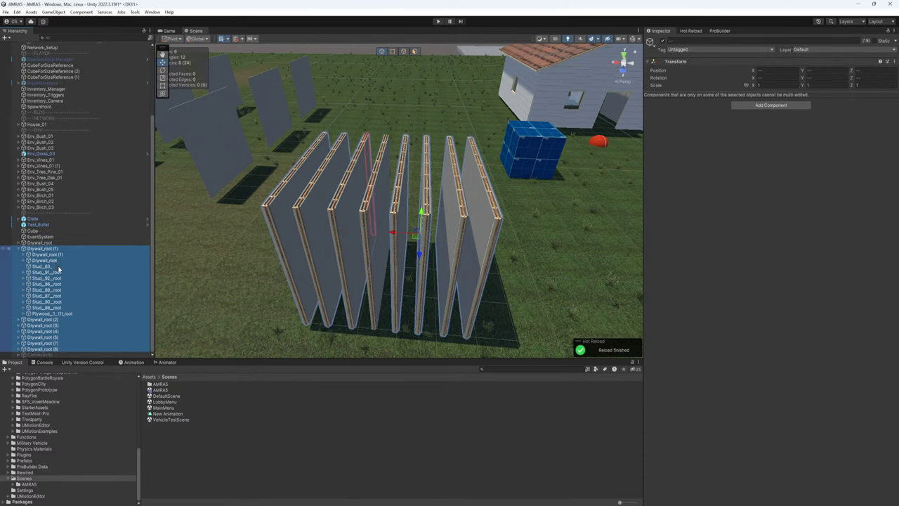
pyautogui.press('Delete')
# Duplicate the original Drywall_root wall eight times and space the copies along X into a row of parallel walls.
pyautogui.click(371, 221)
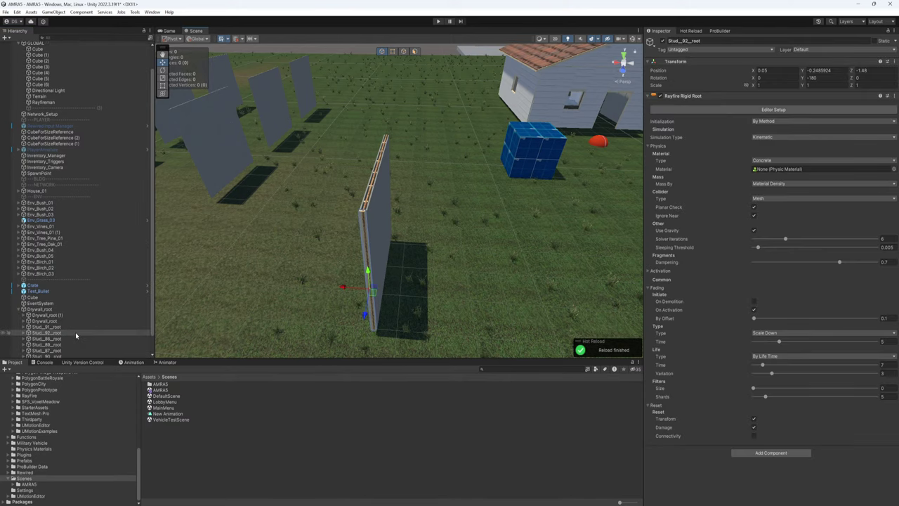
pyautogui.click(19, 290)
pyautogui.click(40, 335)
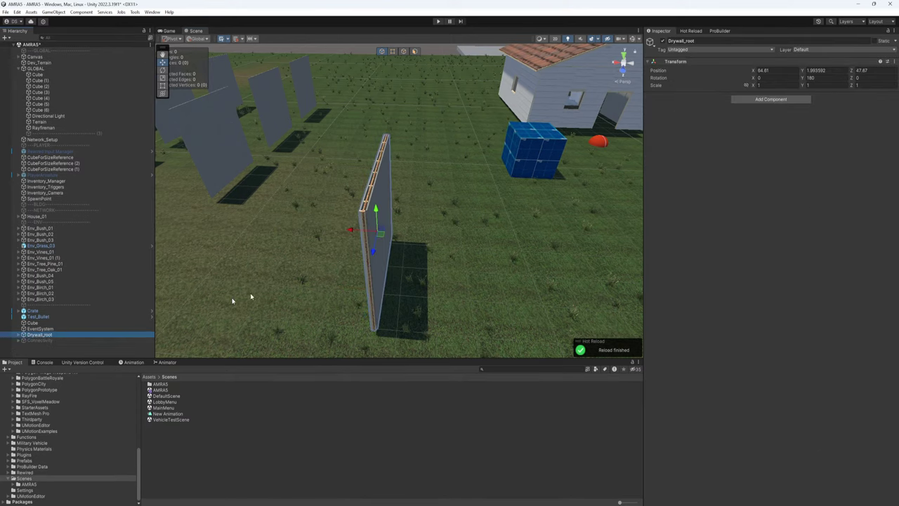
pyautogui.moveTo(345, 257); pyautogui.dragTo(352, 230, button='right')
pyautogui.hotkey('ctrl', 'd')
pyautogui.moveTo(350, 226); pyautogui.dragTo(306, 225)
pyautogui.hotkey('ctrl', 'd')
pyautogui.hotkey('ctrl', 'd')
pyautogui.hotkey('ctrl', 'd')
pyautogui.hotkey('ctrl', 'd')
pyautogui.hotkey('ctrl', 'd')
pyautogui.press('a')
pyautogui.moveTo(306, 225); pyautogui.dragTo(323, 227, button='right')
pyautogui.hotkey('ctrl', 'd')
pyautogui.moveTo(401, 223); pyautogui.dragTo(322, 208)
pyautogui.hotkey('ctrl', 'd')
pyautogui.moveTo(368, 232); pyautogui.dragTo(370, 237, button='right')
pyautogui.scroll(-5, 370, 238)
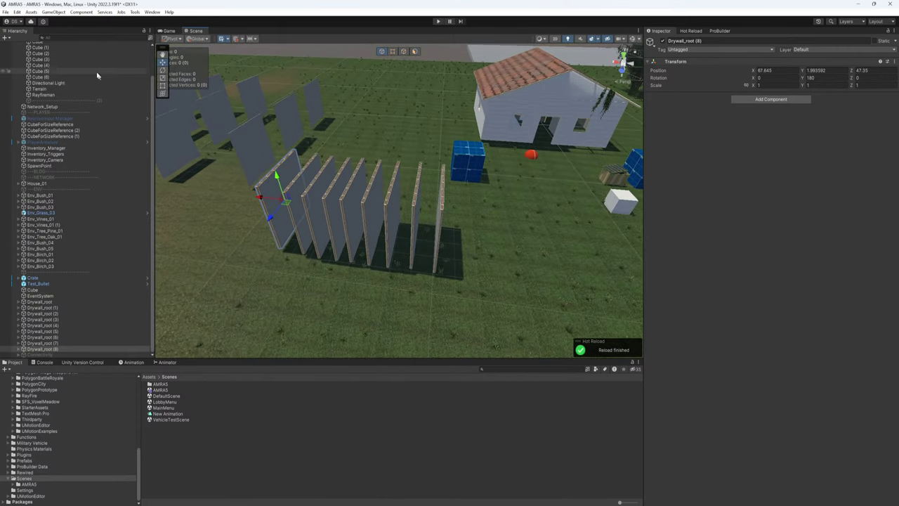
# Save the scene and run it in play mode to check the frame-rate statistics in the Game view.
pyautogui.click(5, 12)
pyautogui.click(17, 49)
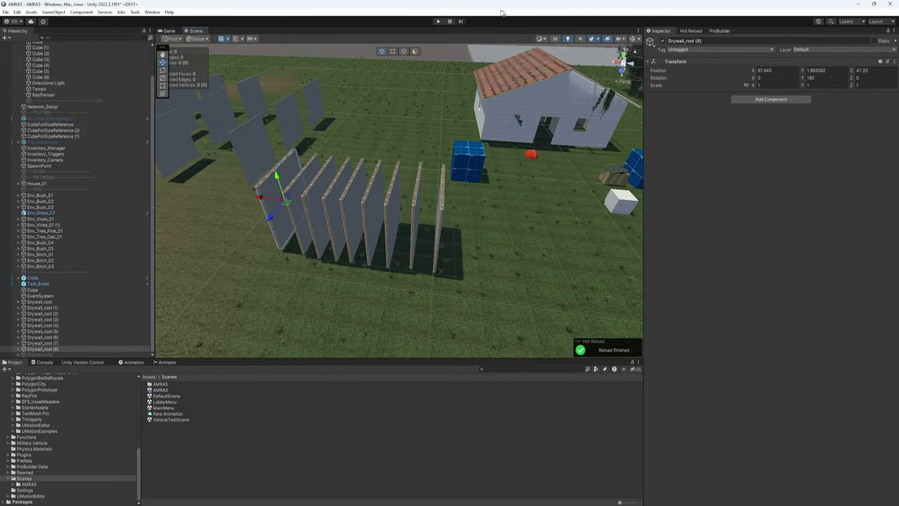
pyautogui.click(439, 22)
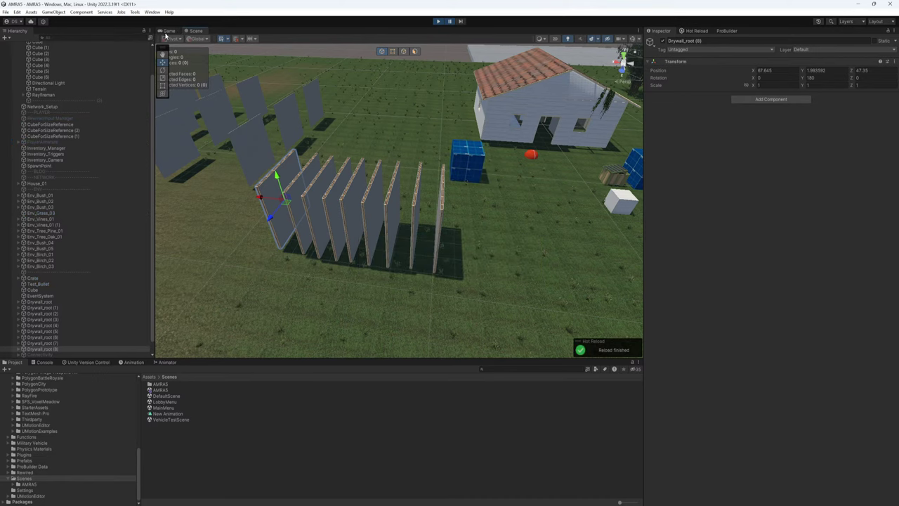
pyautogui.click(169, 31)
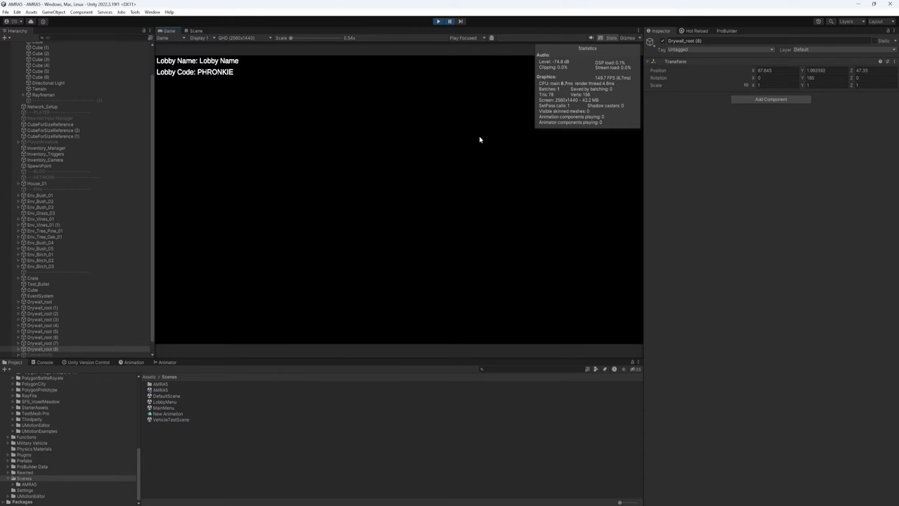
pyautogui.click(195, 31)
pyautogui.click(169, 31)
pyautogui.click(197, 32)
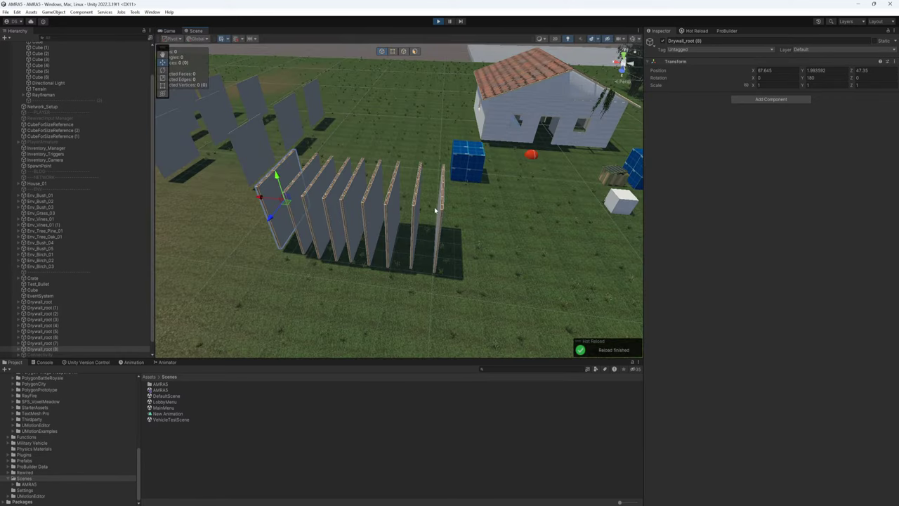
# Test manual initialization of the Rigid Root on the nearest end wall's Drywall_root (1) child in play mode, and stop playing.
pyautogui.scroll(5, 435, 209)
pyautogui.keyDown('shift'); pyautogui.click(52, 307); pyautogui.keyUp('shift')
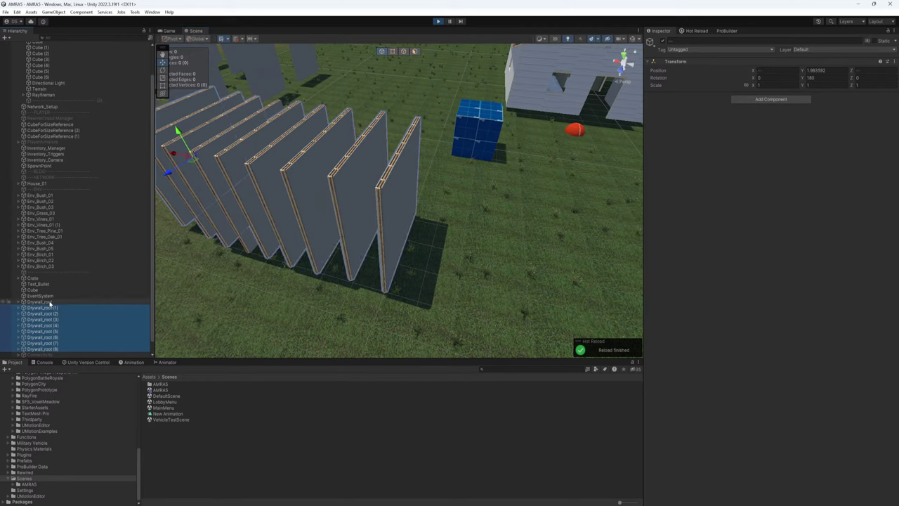
pyautogui.click(51, 303)
pyautogui.click(407, 184)
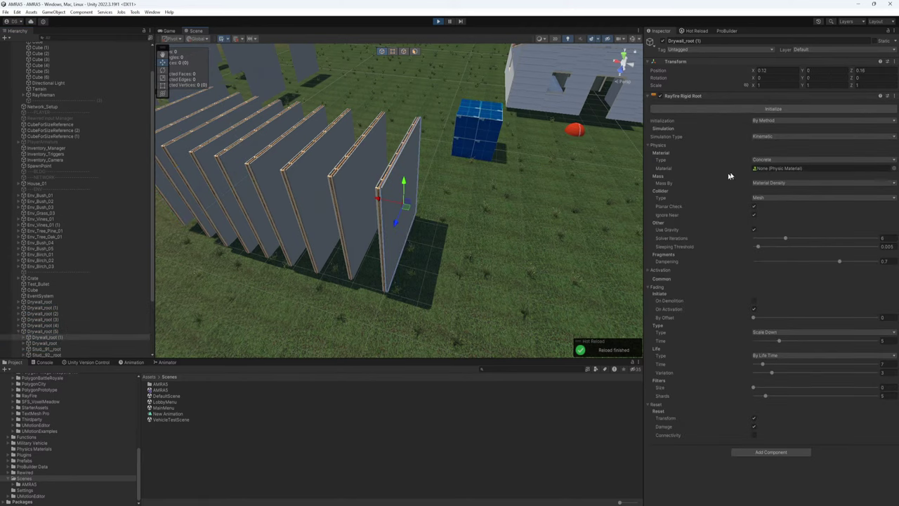
pyautogui.click(770, 121)
pyautogui.click(675, 124)
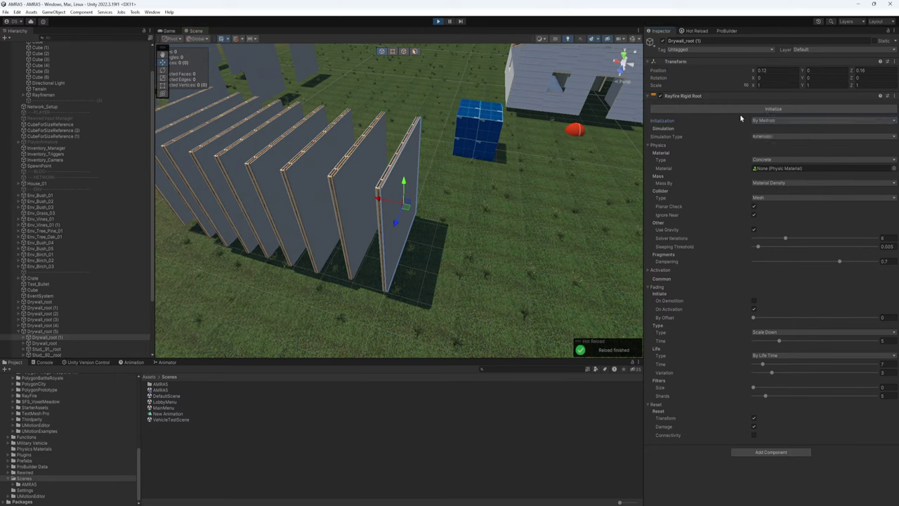
pyautogui.click(749, 109)
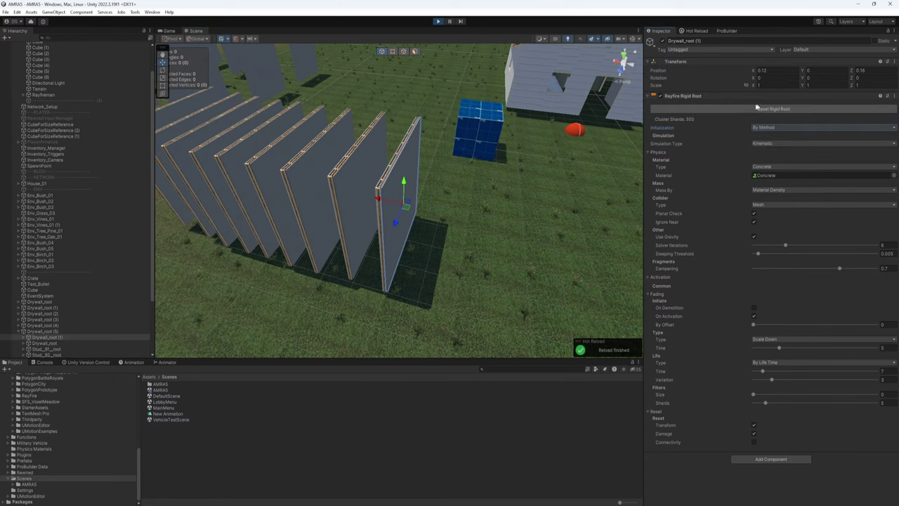
pyautogui.click(439, 22)
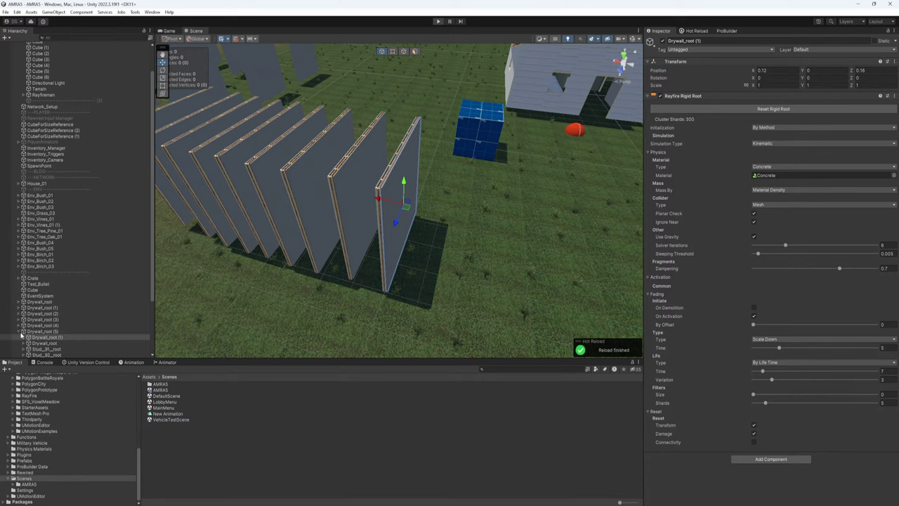
pyautogui.click(19, 332)
# Delete the wall copies Drywall_root (1) through Drywall_root (8) from the scene.
pyautogui.click(45, 307)
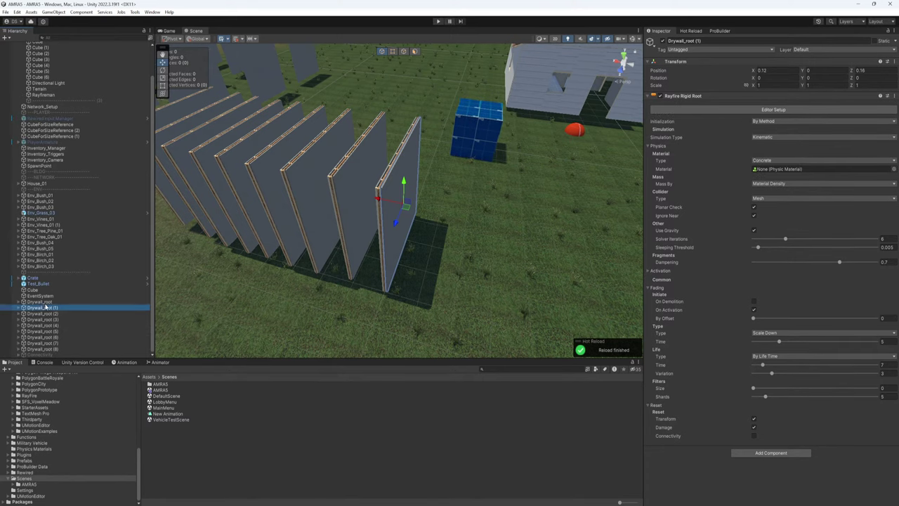
pyautogui.click(46, 303)
pyautogui.keyDown('shift'); pyautogui.click(65, 349); pyautogui.keyUp('shift')
pyautogui.moveTo(302, 243); pyautogui.dragTo(302, 255, button='right')
pyautogui.press('a')
pyautogui.press('s')
pyautogui.click(52, 308)
pyautogui.click(47, 302)
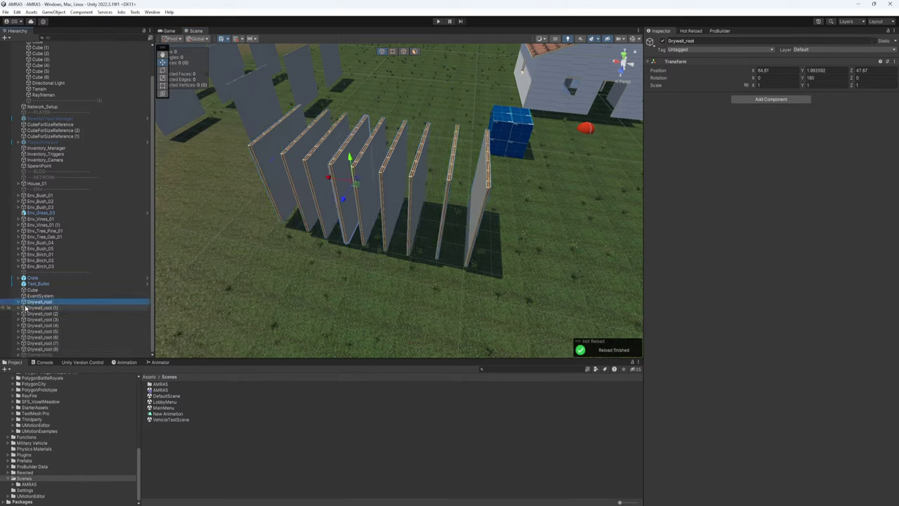
pyautogui.click(25, 309)
pyautogui.keyDown('shift'); pyautogui.click(65, 349); pyautogui.keyUp('shift')
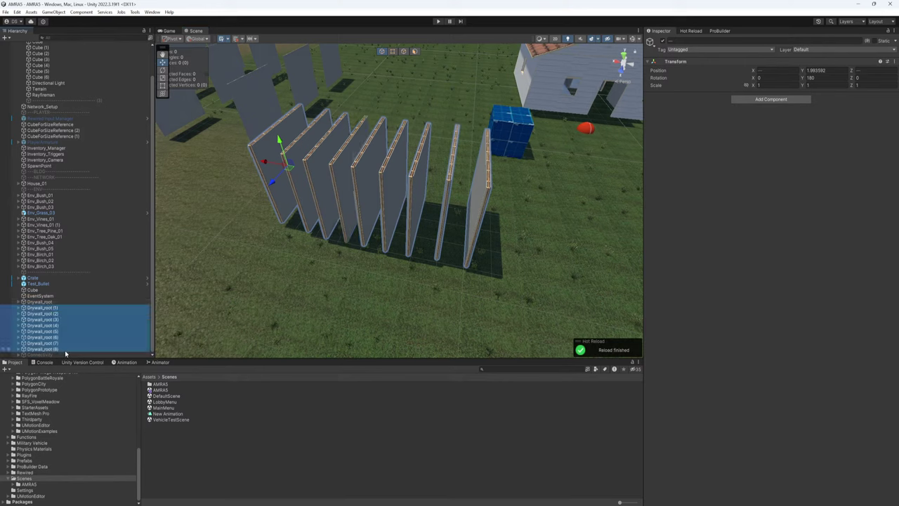
pyautogui.press('Delete')
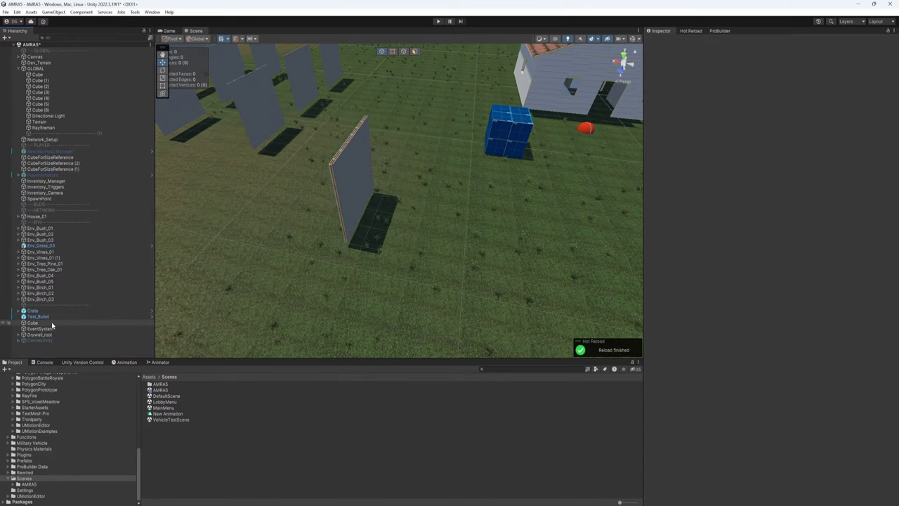
# Set the Rigid Root initialization to At Start on all ten child roots of the remaining Drywall_root wall.
pyautogui.click(43, 334)
pyautogui.click(19, 335)
pyautogui.scroll(-3, 42, 309)
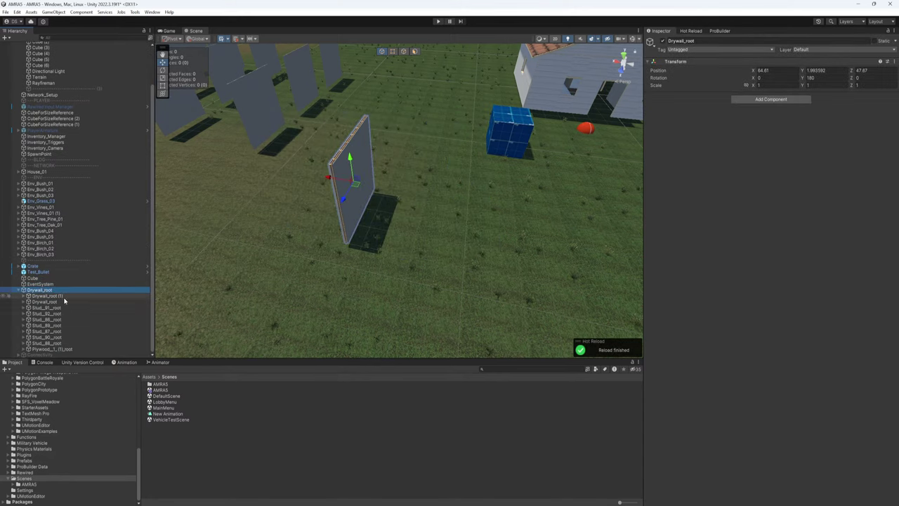
pyautogui.click(56, 297)
pyautogui.keyDown('shift'); pyautogui.click(70, 349); pyautogui.keyUp('shift')
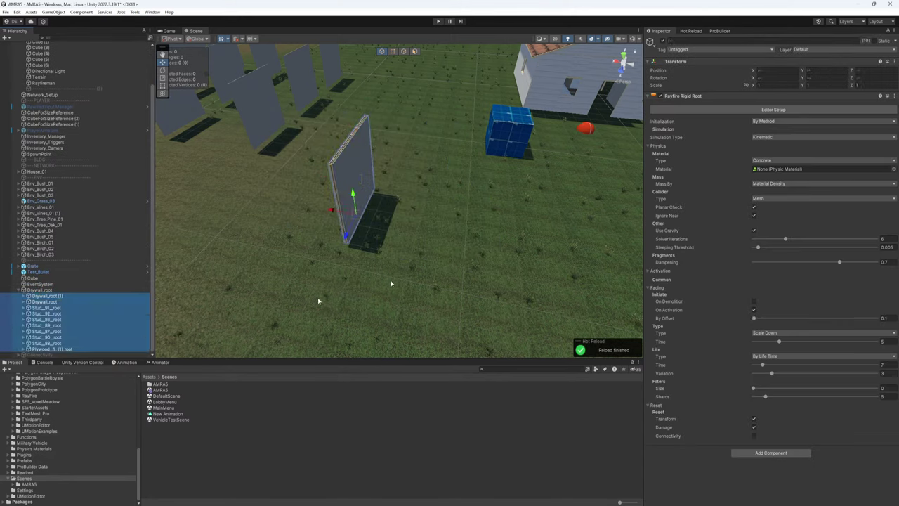
pyautogui.click(771, 122)
pyautogui.click(771, 137)
pyautogui.click(19, 289)
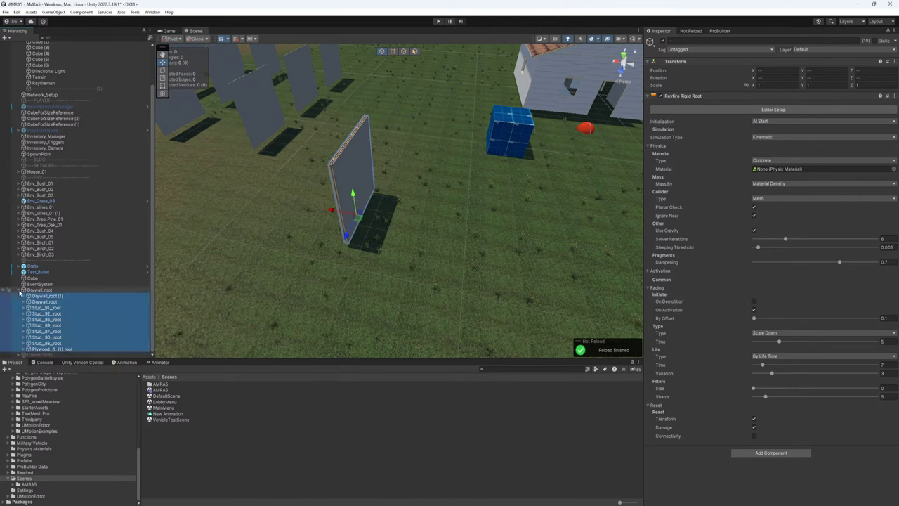
# Duplicate the Drywall_root wall three times, space the copies along X, and save the scene.
pyautogui.click(42, 335)
pyautogui.hotkey('ctrl', 'd')
pyautogui.moveTo(355, 186); pyautogui.dragTo(421, 190)
pyautogui.hotkey('ctrl', 'd')
pyautogui.hotkey('ctrl', 'd')
pyautogui.click(5, 12)
pyautogui.click(14, 50)
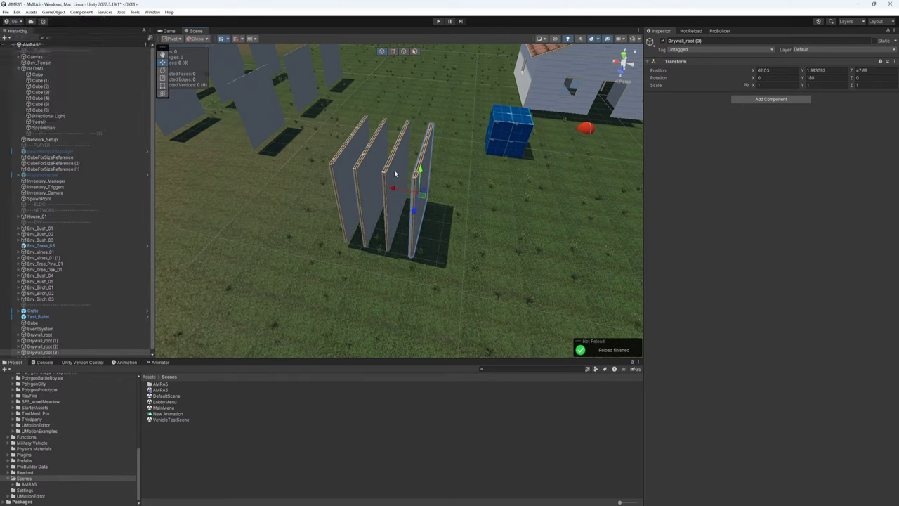
# Rotate the Drywall_root (1) wall to 90° about Y and move it across the other walls' ends, at about X 62.79, Z 45.91.
pyautogui.click(390, 176)
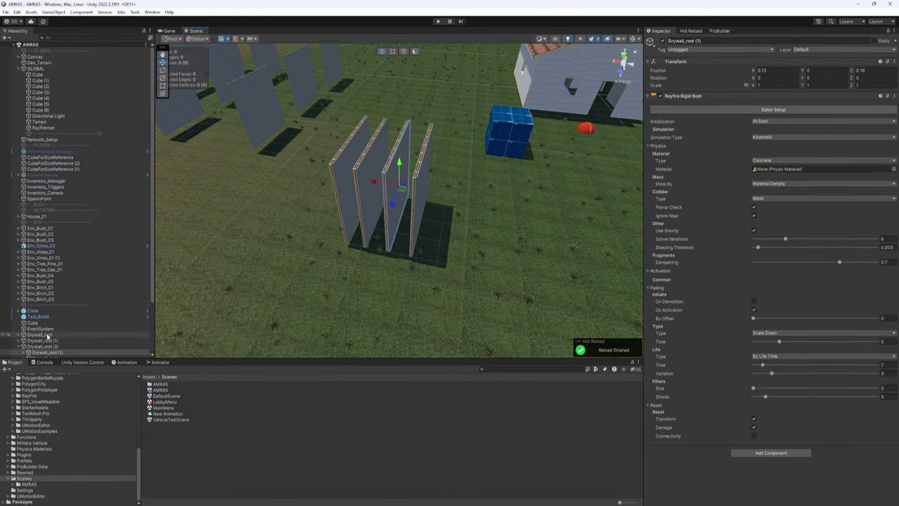
pyautogui.doubleClick(30, 352)
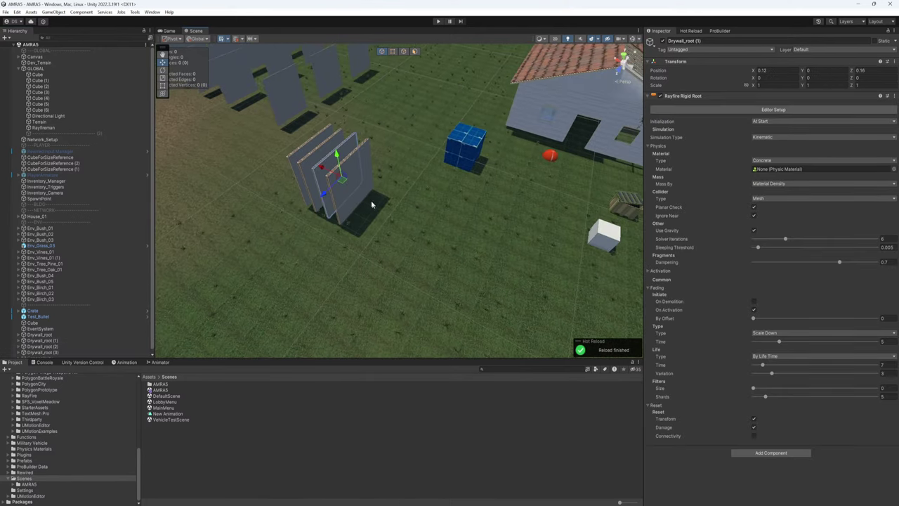
pyautogui.click(49, 335)
pyautogui.click(49, 341)
pyautogui.moveTo(457, 176); pyautogui.dragTo(321, 229, button='right')
pyautogui.moveTo(352, 193); pyautogui.dragTo(382, 233)
pyautogui.press('e')
pyautogui.press('w')
pyautogui.moveTo(381, 234)
pyautogui.mouseDown(button='right')
pyautogui.moveTo(314, 261)
pyautogui.moveTo(566, 187)
pyautogui.moveTo(387, 221)
pyautogui.mouseUp(button='right')
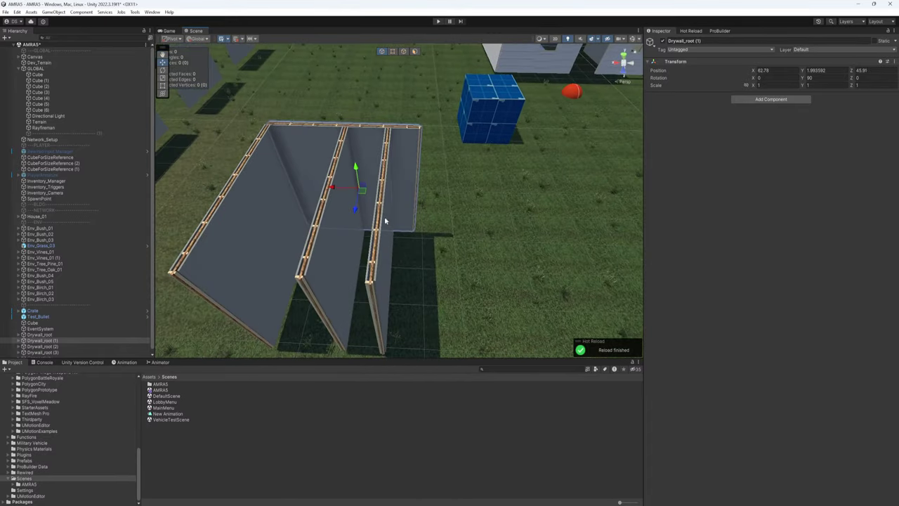
# Move the Drywall_root (3) wall along X so it lines up with the outer end of the rotated wall.
pyautogui.click(379, 225)
pyautogui.click(34, 291)
pyautogui.click(18, 291)
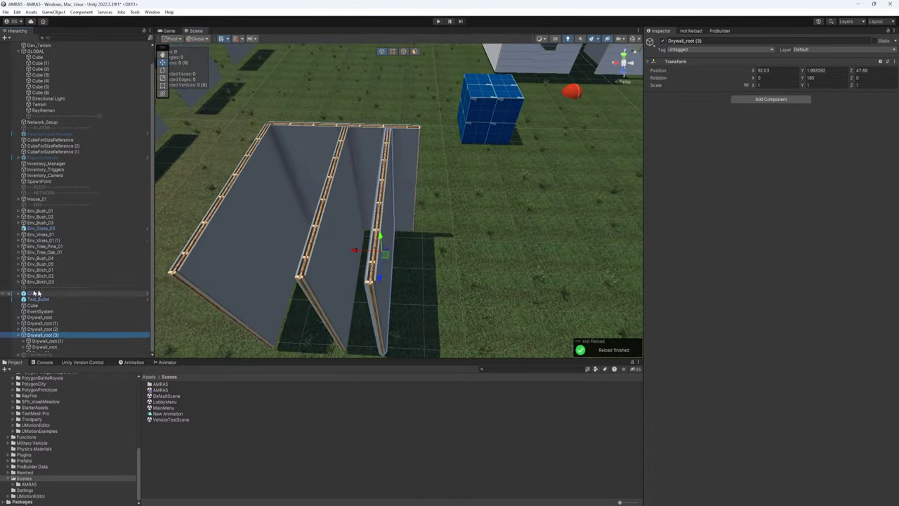
pyautogui.moveTo(353, 257); pyautogui.dragTo(388, 255)
# Rotate the Drywall_root (2) wall to 90° about Y and move it to about X 66.21, Z 49.2, at the original wall's free end.
pyautogui.click(327, 255)
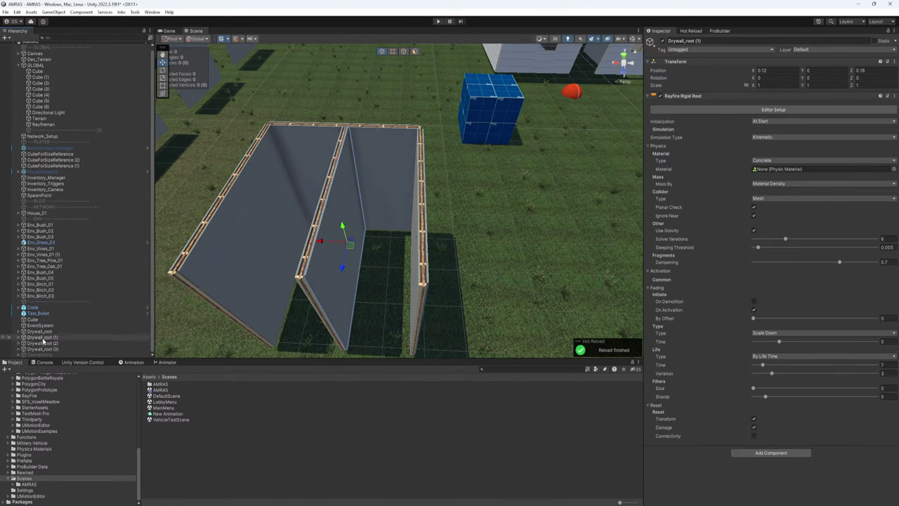
pyautogui.click(42, 349)
pyautogui.click(335, 259)
pyautogui.scroll(-3, 33, 339)
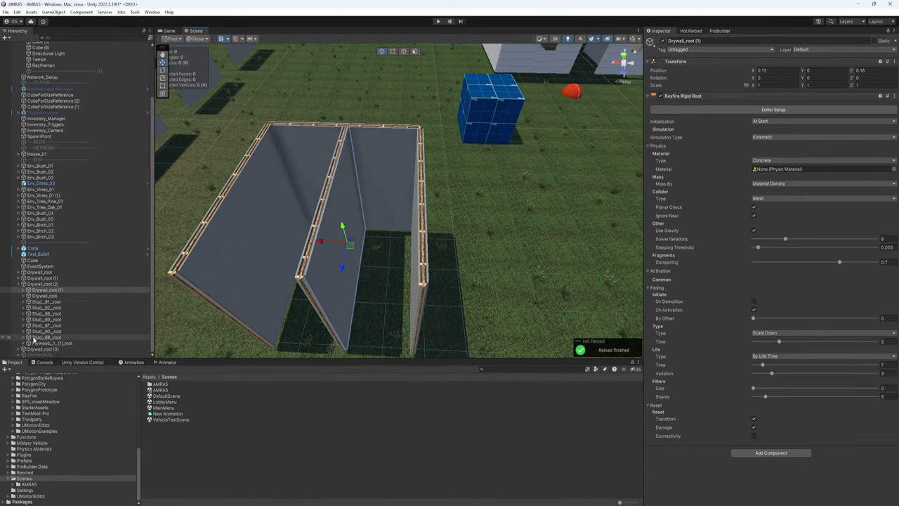
pyautogui.click(41, 284)
pyautogui.press('e')
pyautogui.moveTo(341, 253); pyautogui.dragTo(441, 257)
pyautogui.press('w')
pyautogui.scroll(-5, 441, 257)
pyautogui.moveTo(441, 257); pyautogui.dragTo(422, 213, button='right')
pyautogui.moveTo(397, 256); pyautogui.dragTo(318, 264)
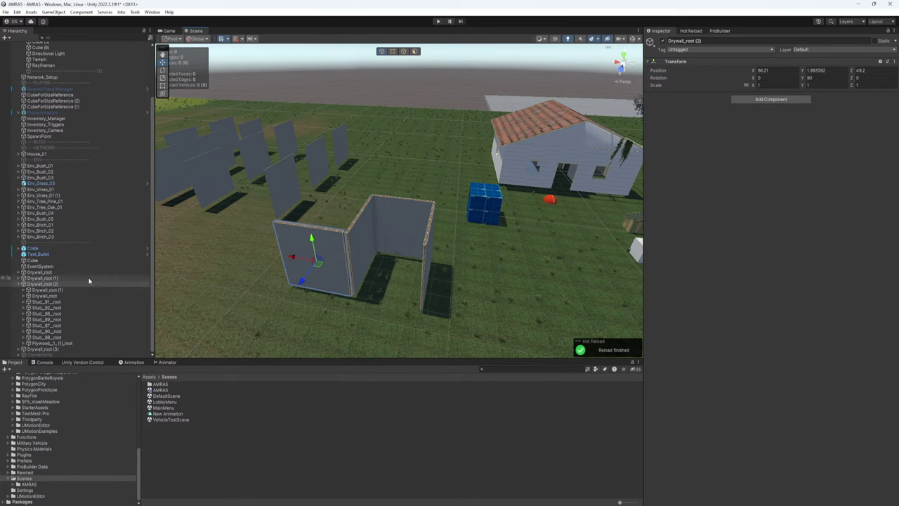
# Activate the disabled Connectivity object and frame its building in the Scene view.
pyautogui.click(39, 354)
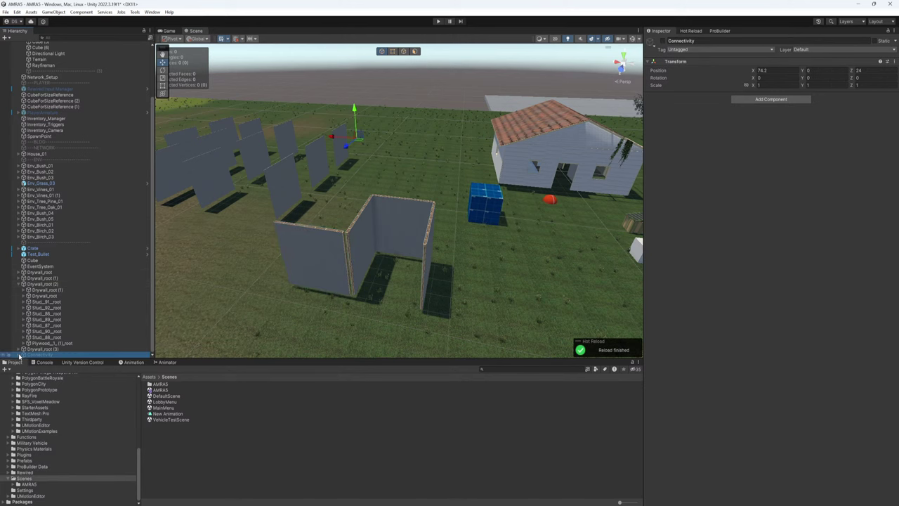
pyautogui.click(662, 41)
pyautogui.press('f')
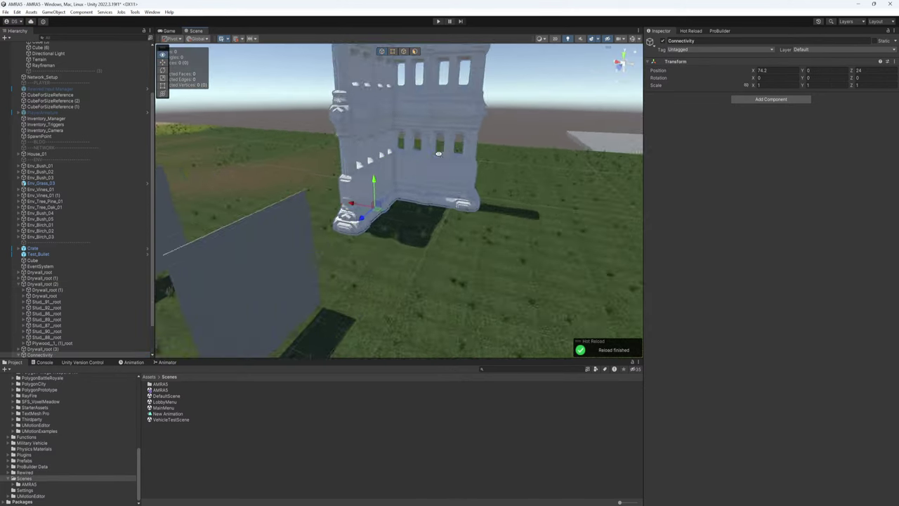
pyautogui.moveTo(437, 153); pyautogui.dragTo(436, 155, button='right')
pyautogui.press('s')
pyautogui.scroll(-2, 63, 316)
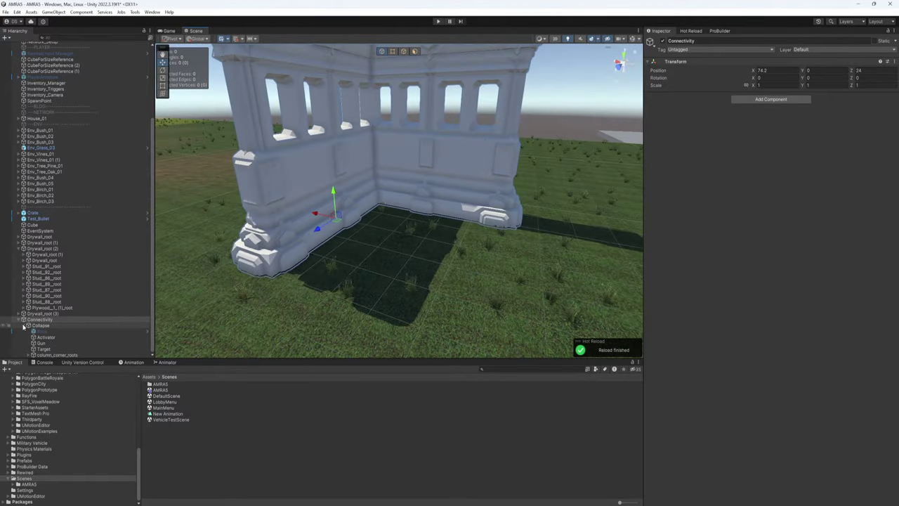
# Raise the Connectivity building to about Y 0.46 and select its Collapse child object.
pyautogui.click(24, 325)
pyautogui.moveTo(333, 195); pyautogui.dragTo(328, 175)
pyautogui.press('s')
pyautogui.moveTo(333, 197); pyautogui.dragTo(376, 232, button='right')
pyautogui.press('w')
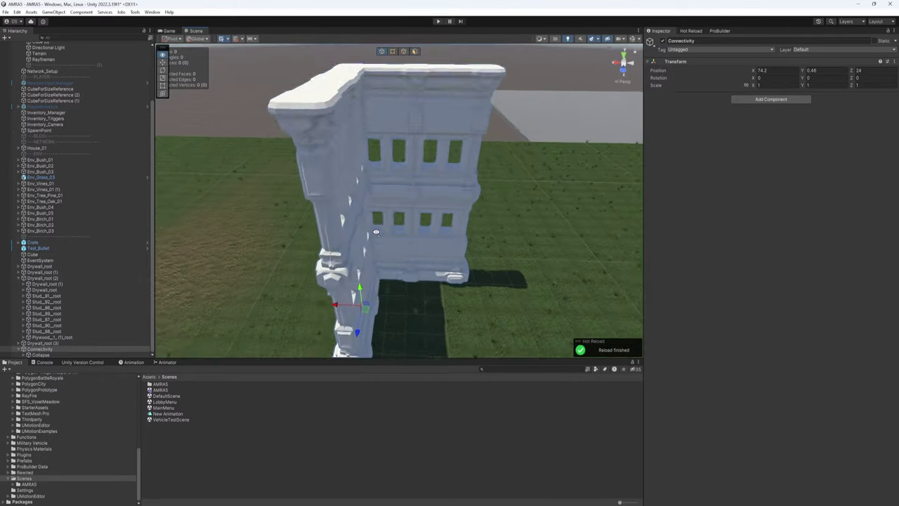
pyautogui.keyDown('alt'); pyautogui.moveTo(375, 232); pyautogui.dragTo(408, 223); pyautogui.keyUp('alt')
pyautogui.click(38, 354)
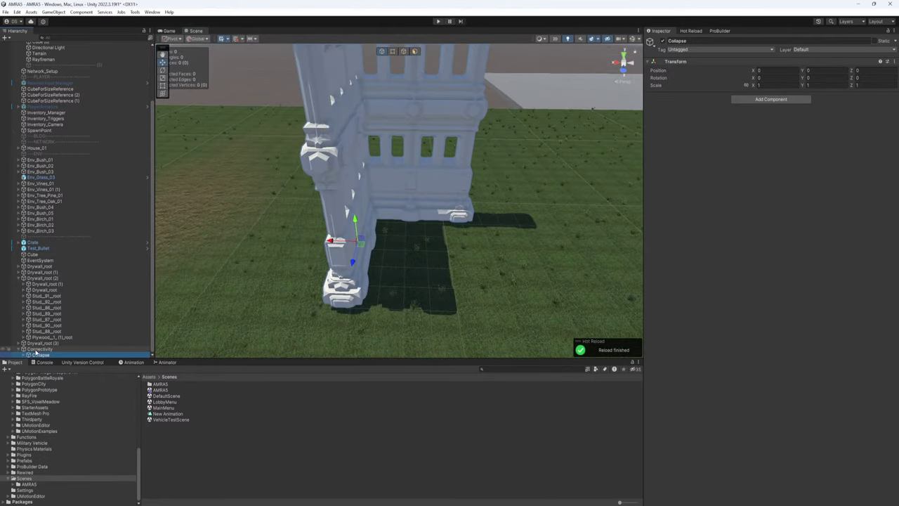
# Delete the Activator, Gun and Target child objects from the Connectivity building's Collapse group.
pyautogui.click(24, 354)
pyautogui.click(34, 331)
pyautogui.keyDown('alt'); pyautogui.moveTo(411, 214); pyautogui.dragTo(450, 211); pyautogui.keyUp('alt')
pyautogui.click(49, 342)
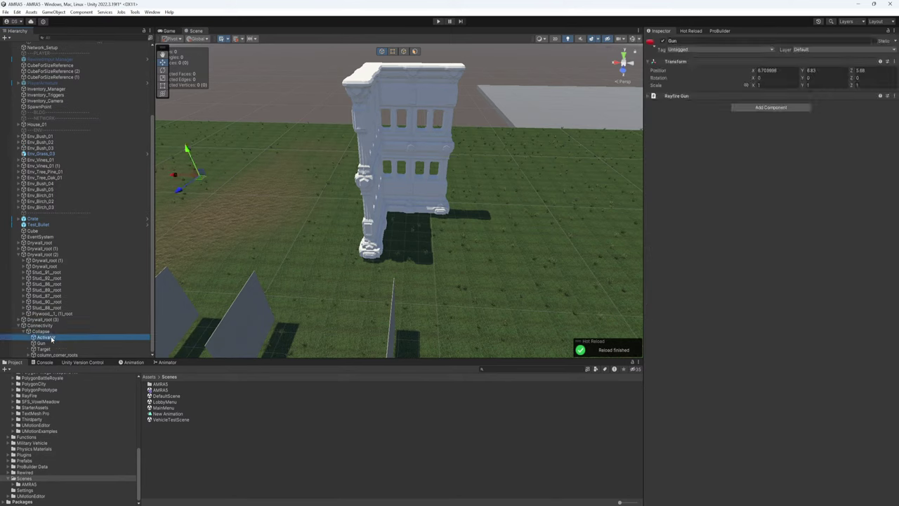
pyautogui.click(51, 339)
pyautogui.press('Delete')
pyautogui.click(61, 344)
pyautogui.press('Delete')
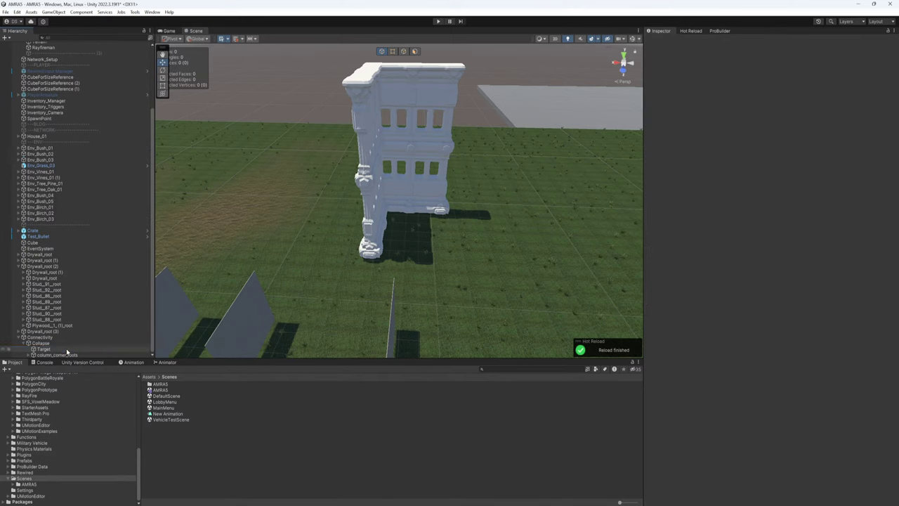
pyautogui.click(67, 349)
pyautogui.press('Delete')
# Select column_corner_roots under Collapse and save the AMRAS scene.
pyautogui.click(67, 355)
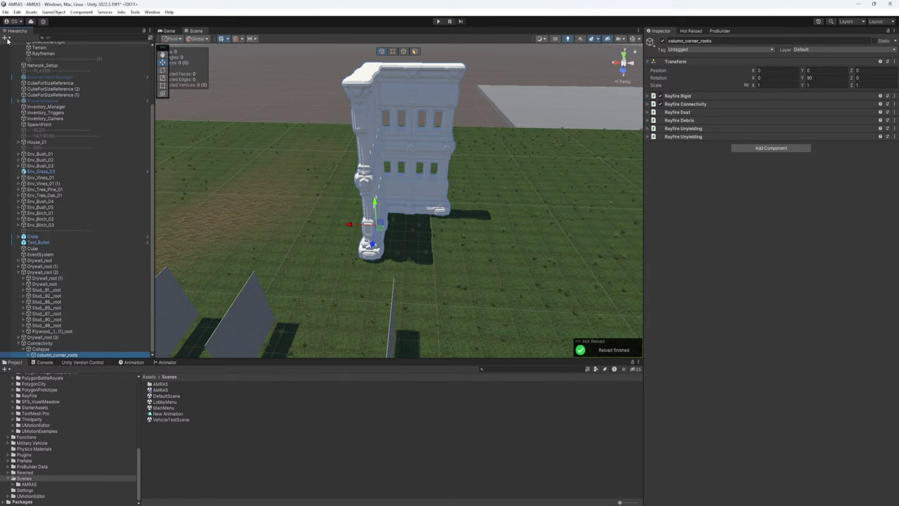
pyautogui.click(6, 13)
pyautogui.click(21, 57)
pyautogui.click(312, 203)
pyautogui.click(5, 12)
pyautogui.press('Escape')
# Check in all pending project changes to Unity Version Control without a comment.
pyautogui.click(88, 363)
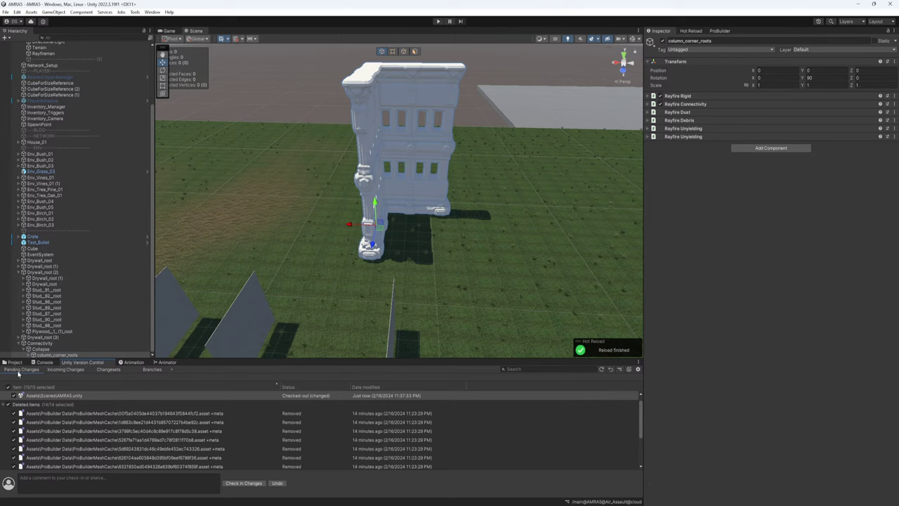
pyautogui.click(45, 363)
pyautogui.click(12, 371)
pyautogui.click(73, 363)
pyautogui.click(241, 483)
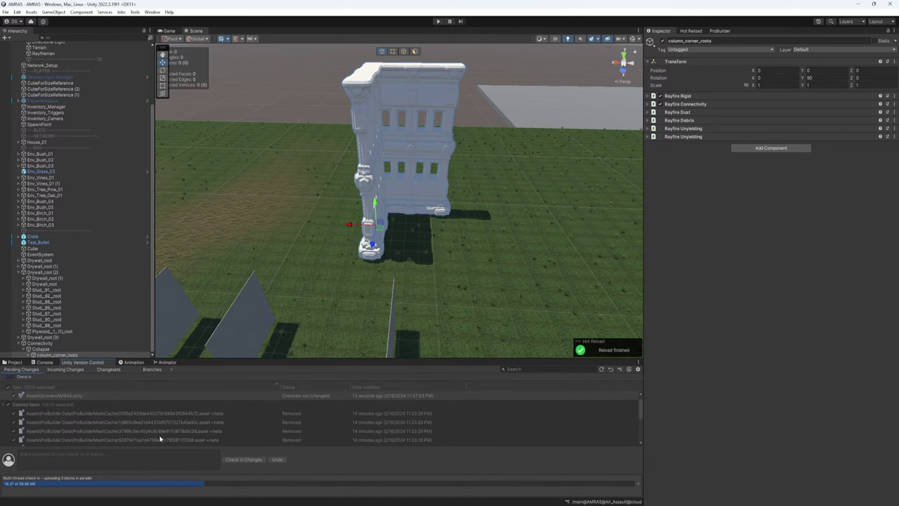
# Run the LobbyMenu scene in Play mode and create a lobby named tunkmin.
pyautogui.click(14, 361)
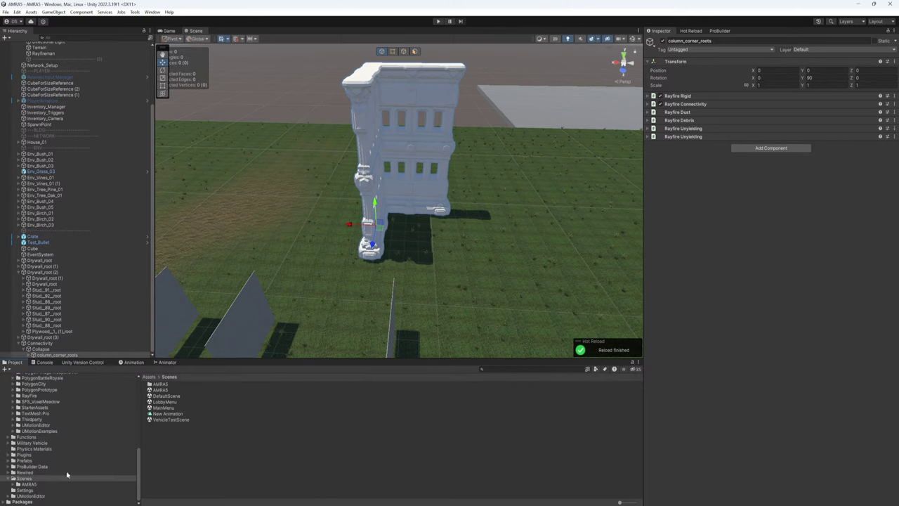
pyautogui.moveTo(283, 252); pyautogui.dragTo(347, 314, button='right')
pyautogui.doubleClick(166, 402)
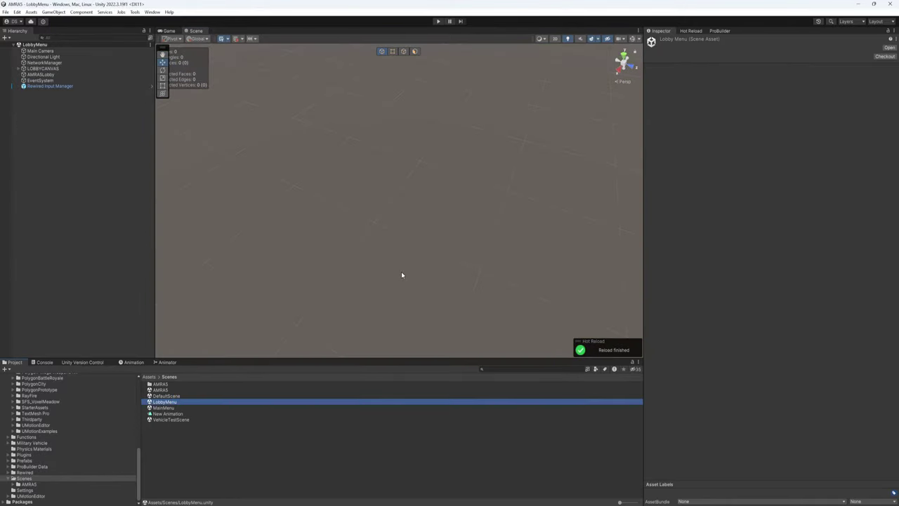
pyautogui.moveTo(349, 204); pyautogui.dragTo(325, 202, button='right')
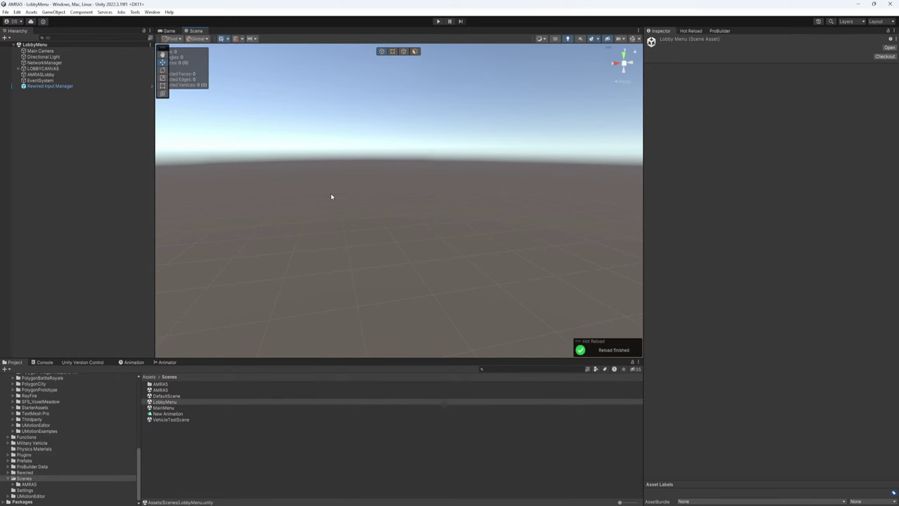
pyautogui.click(438, 21)
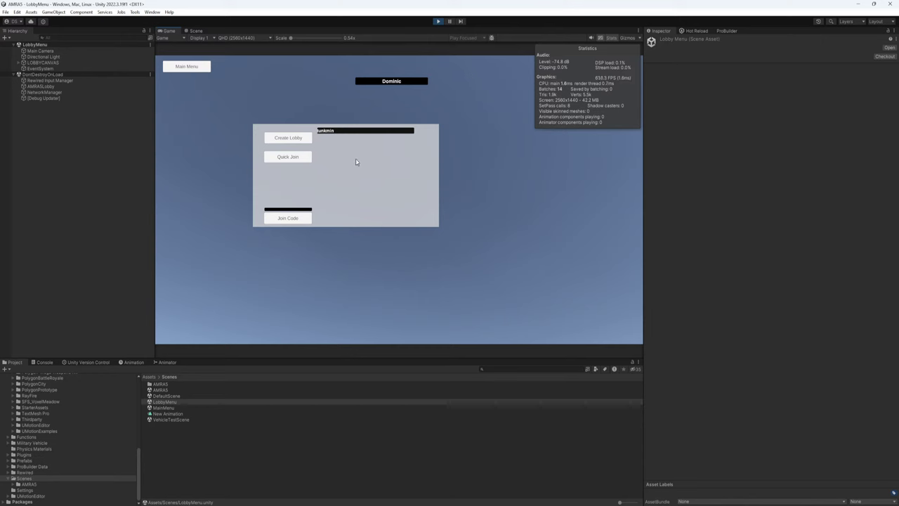
pyautogui.click(330, 130)
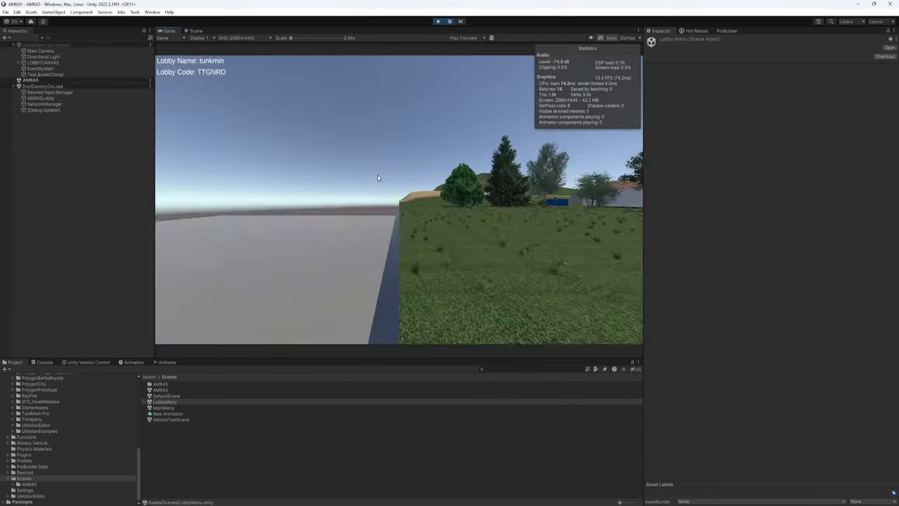
# Check the loaded level in the Scene view, clear the console errors and resume the paused game.
pyautogui.hotkey('ctrl', '1')
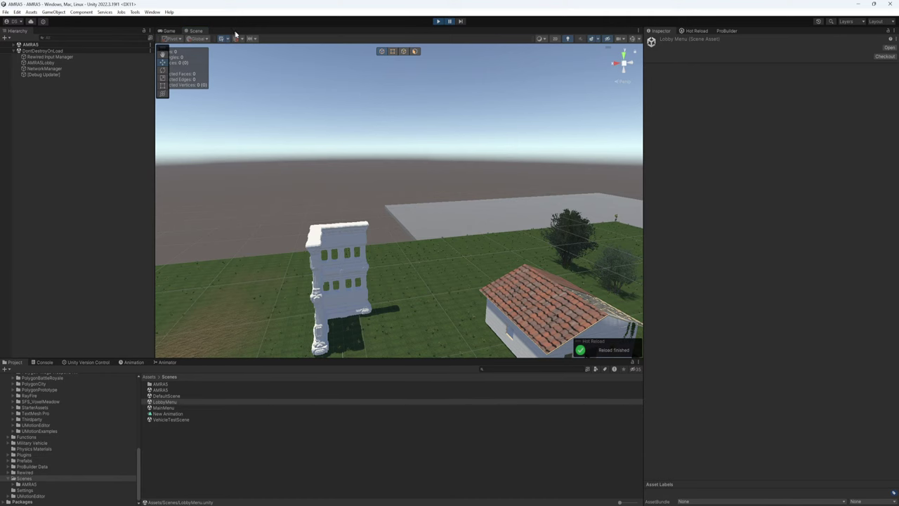
pyautogui.click(170, 31)
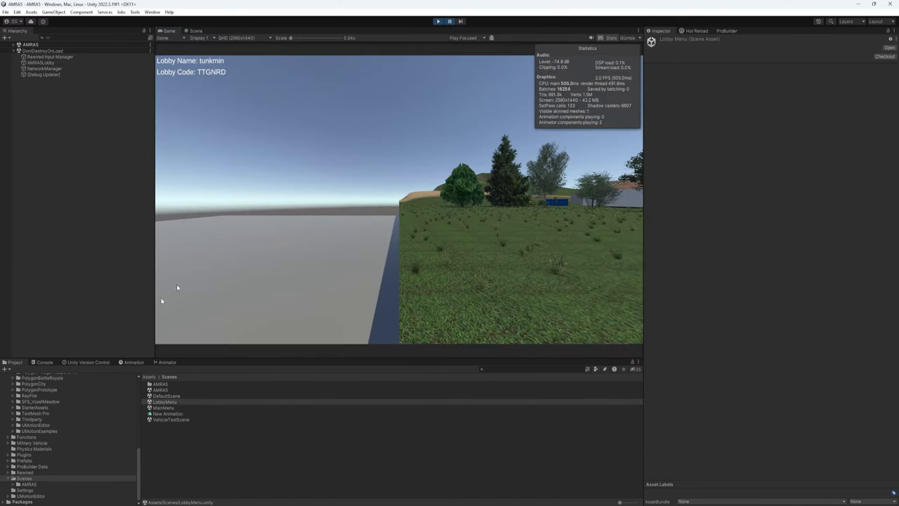
pyautogui.click(43, 362)
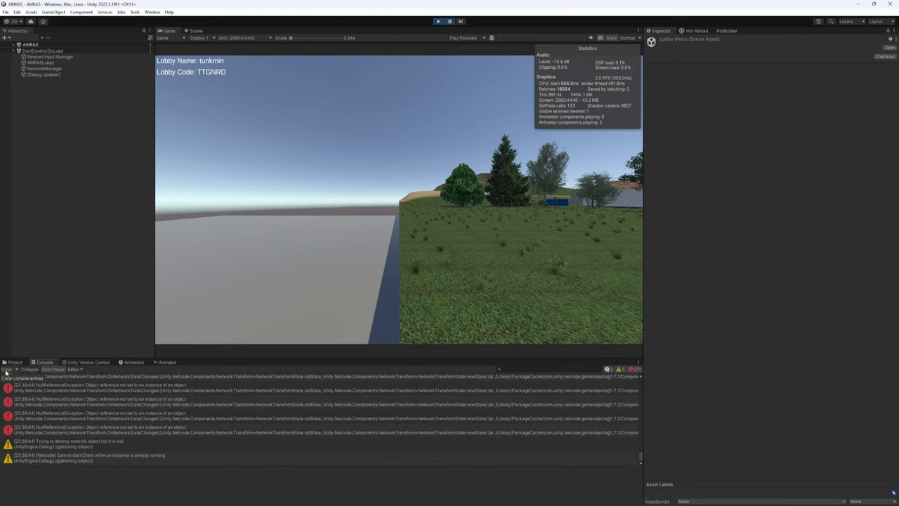
pyautogui.click(7, 370)
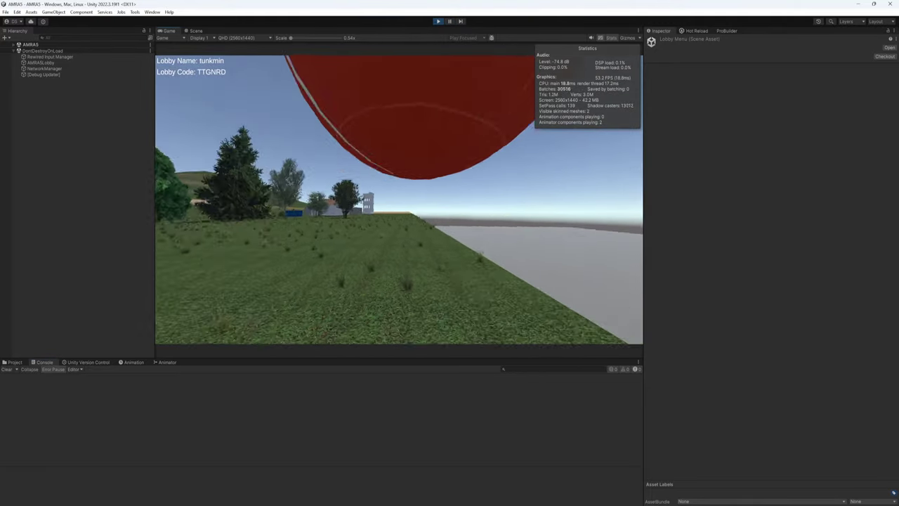
# Walk the player around the level to test performance, clearing the console along the way, and exit Play mode.
pyautogui.press('s')
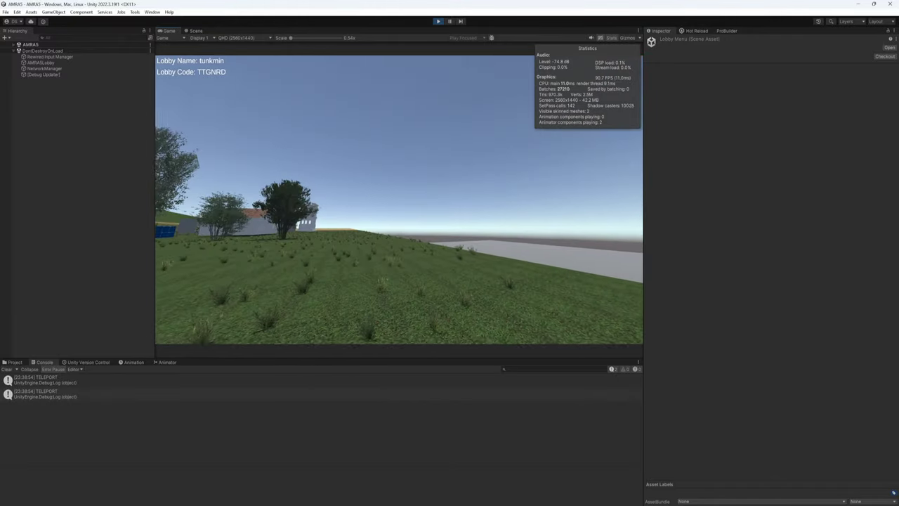
pyautogui.press('Escape')
pyautogui.click(7, 369)
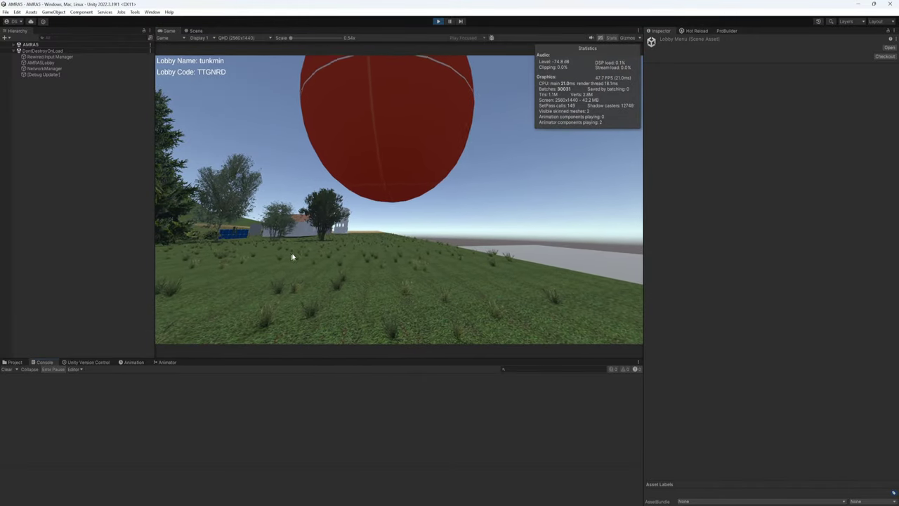
pyautogui.click(293, 256)
pyautogui.press('w')
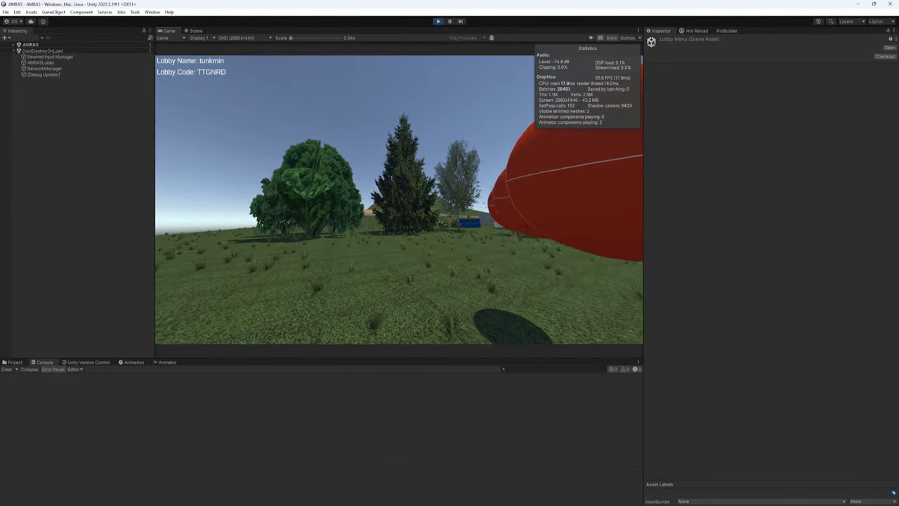
pyautogui.click(439, 21)
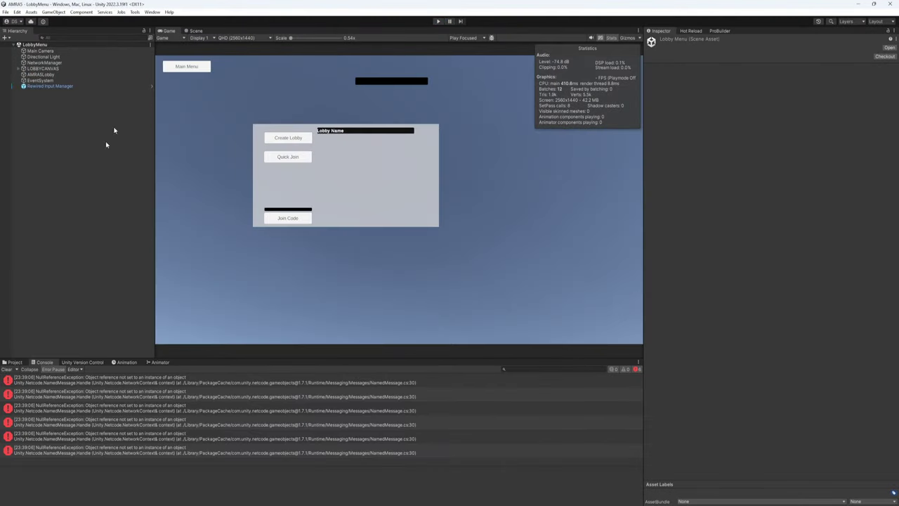
# Clear the console and reopen the AMRAS scene.
pyautogui.click(7, 369)
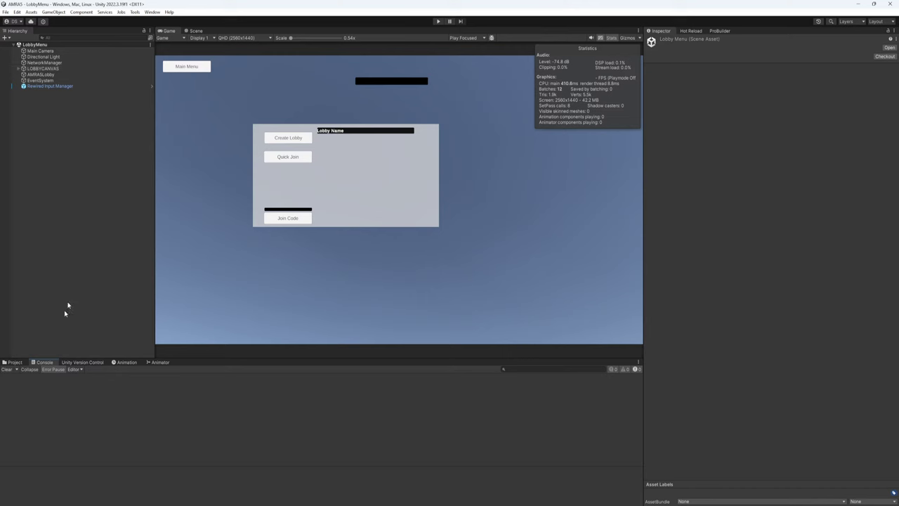
pyautogui.click(14, 362)
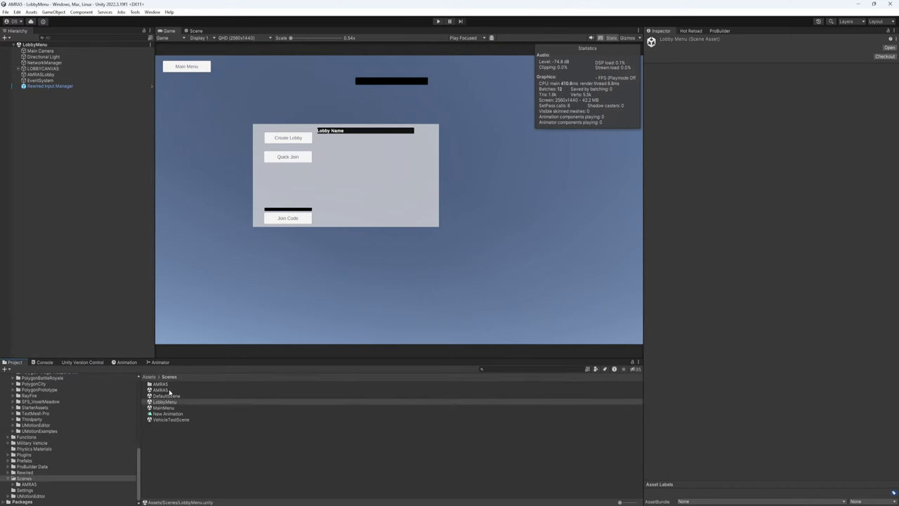
pyautogui.click(167, 390)
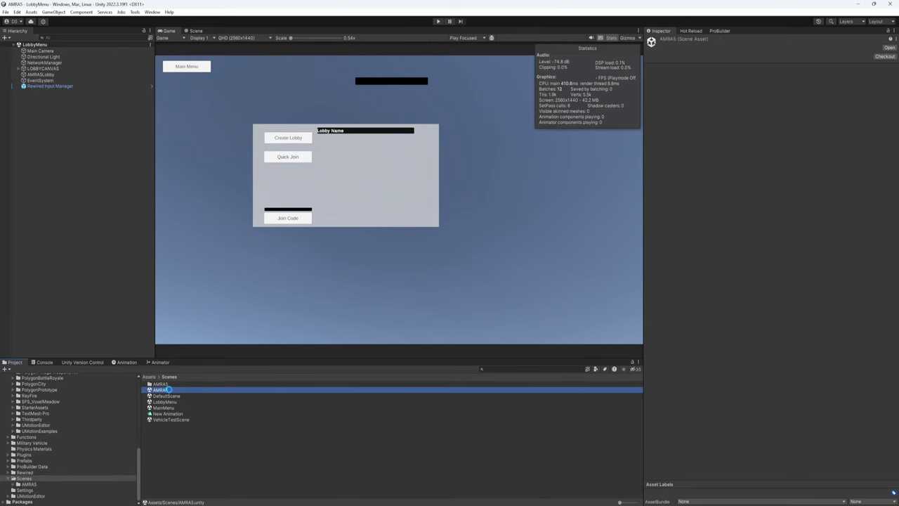
pyautogui.doubleClick(168, 390)
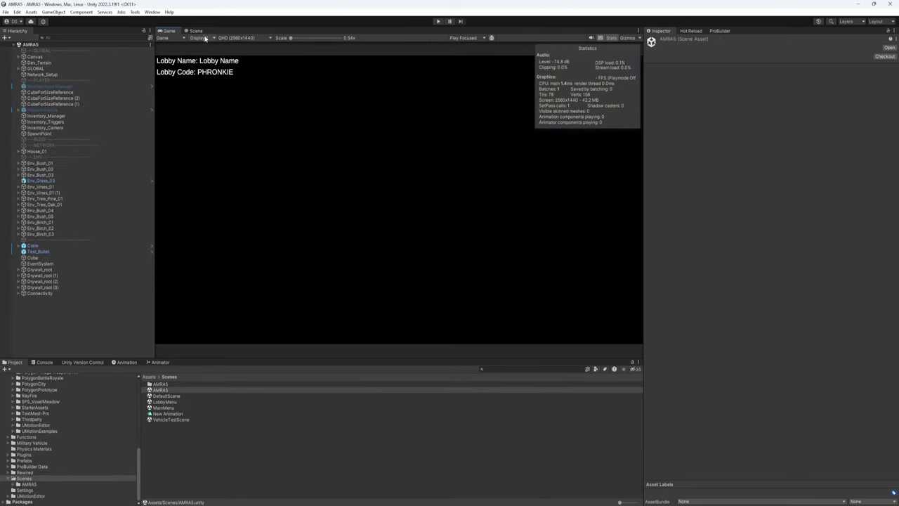
# Select the red Test_Bullet ball in front of the house and review its Rayfire Activator and network component settings.
pyautogui.click(196, 32)
pyautogui.moveTo(393, 242); pyautogui.dragTo(361, 308, button='right')
pyautogui.press('w')
pyautogui.press('w')
pyautogui.click(352, 173)
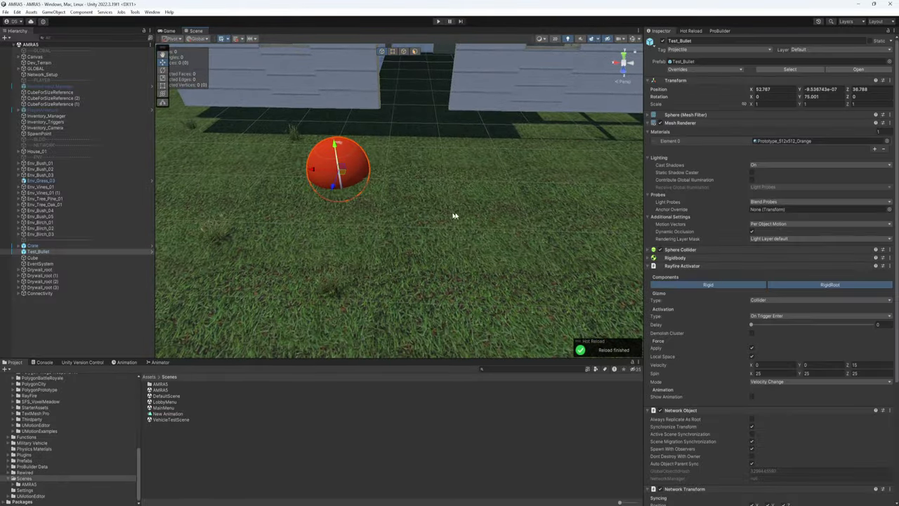
pyautogui.moveTo(454, 216); pyautogui.dragTo(475, 224, button='right')
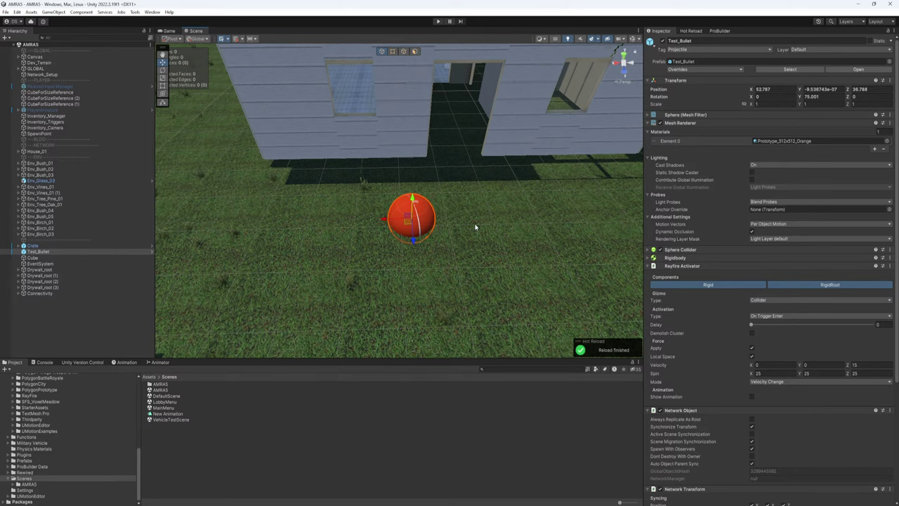
pyautogui.scroll(-5, 711, 342)
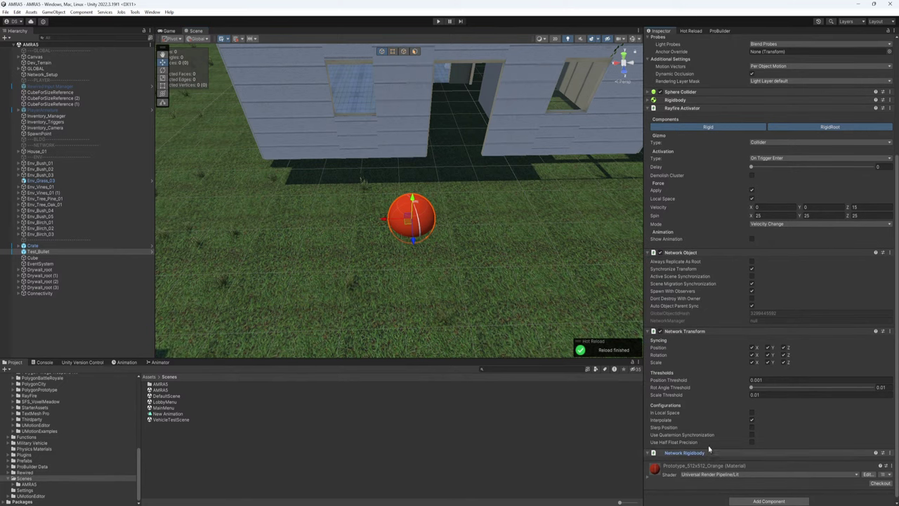
pyautogui.scroll(1, 709, 371)
pyautogui.scroll(2, 710, 371)
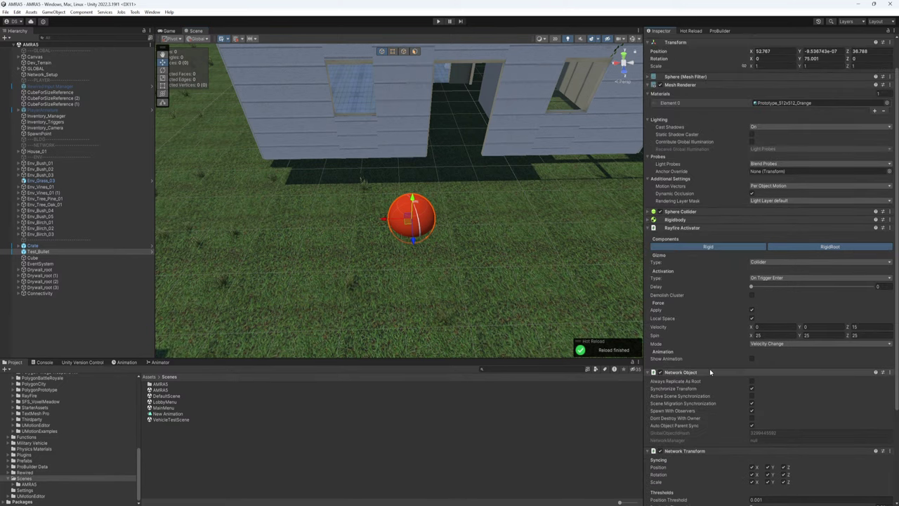
pyautogui.scroll(1, 711, 372)
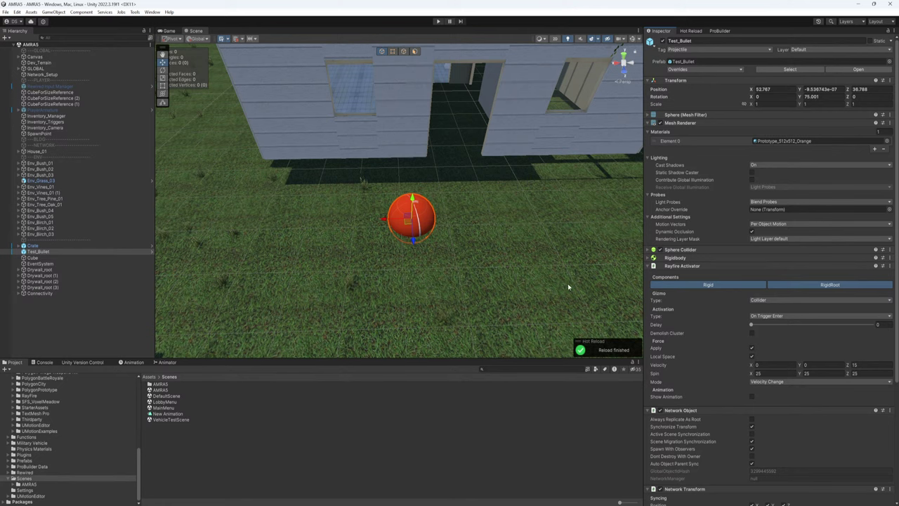
pyautogui.press('s')
pyautogui.moveTo(568, 283); pyautogui.dragTo(328, 272, button='right')
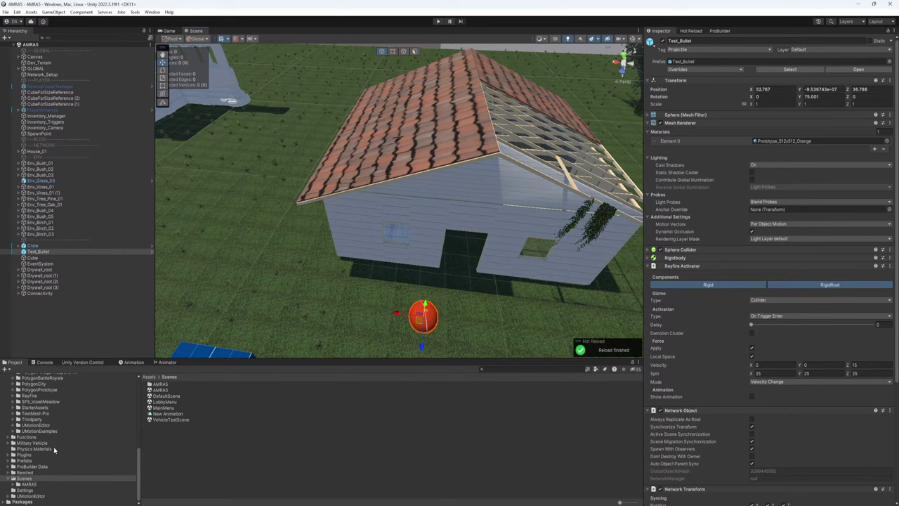
pyautogui.click(166, 396)
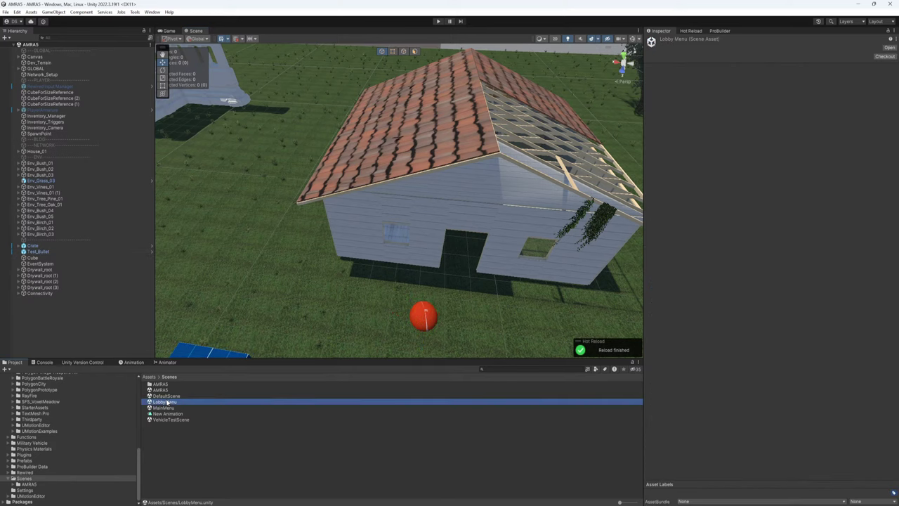
# Delete the Connectivity object with its demo building and save the AMRAS scene.
pyautogui.keyDown('alt'); pyautogui.moveTo(260, 345); pyautogui.dragTo(275, 299); pyautogui.keyUp('alt')
pyautogui.press('s')
pyautogui.moveTo(275, 299); pyautogui.dragTo(379, 286, button='right')
pyautogui.click(378, 286)
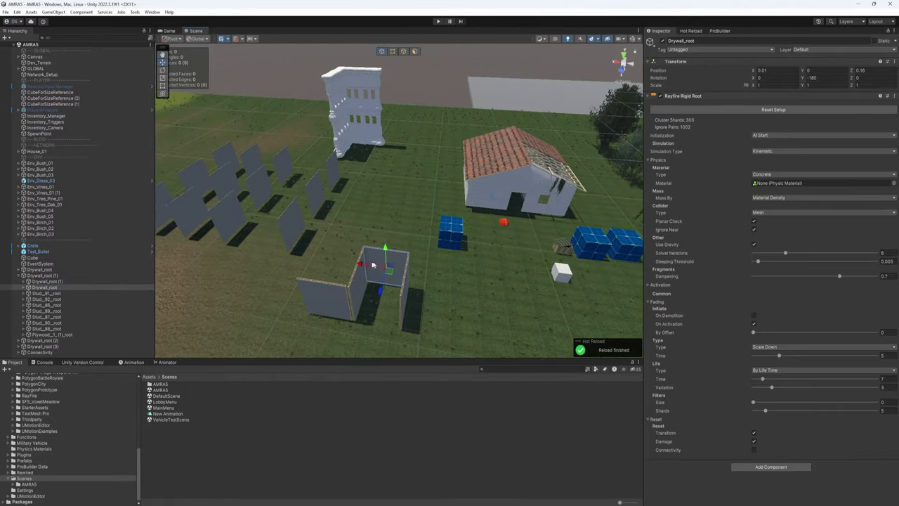
pyautogui.click(370, 163)
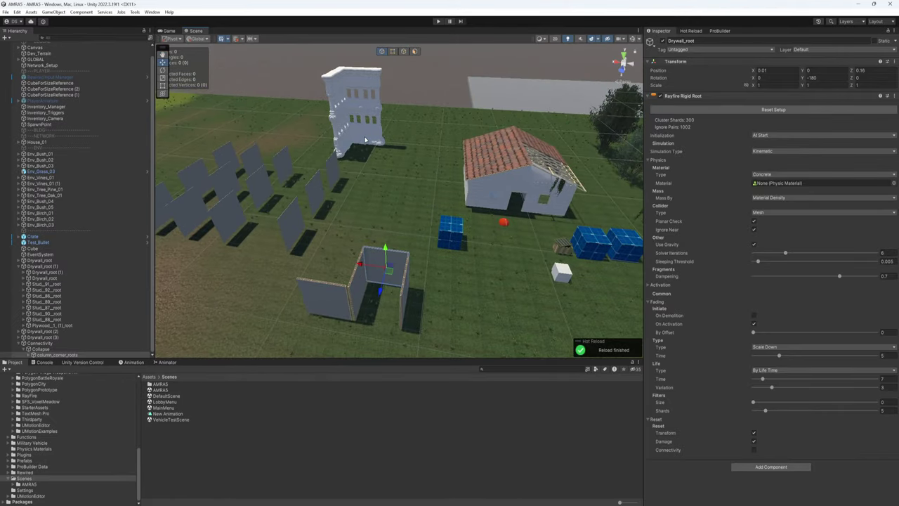
pyautogui.click(56, 343)
pyautogui.click(67, 349)
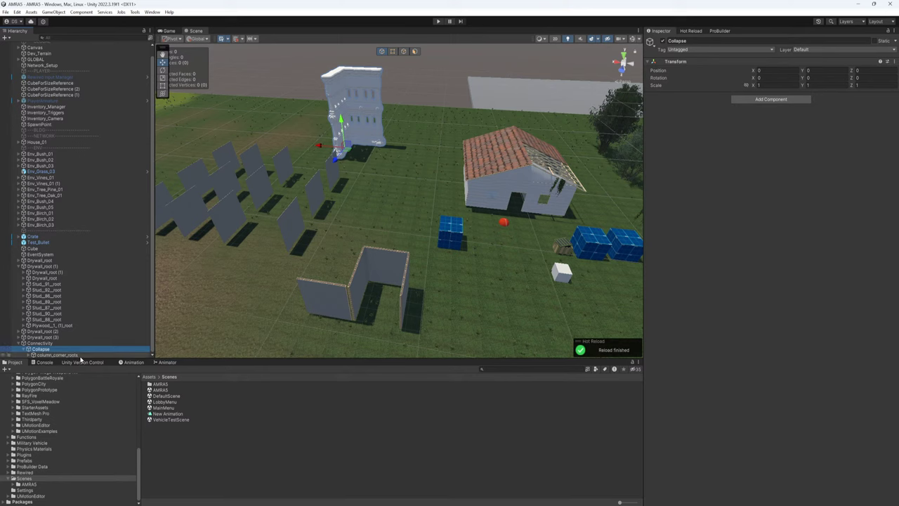
pyautogui.click(63, 343)
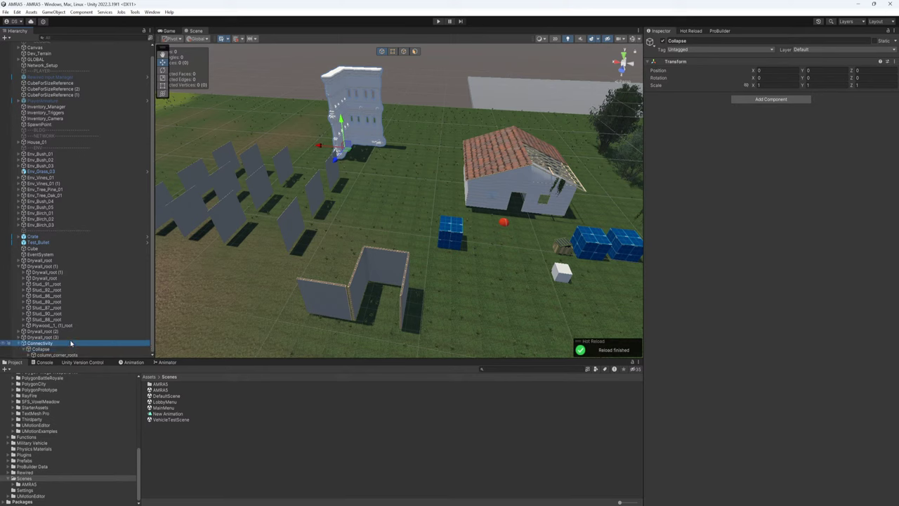
pyautogui.press('Delete')
pyautogui.click(6, 12)
pyautogui.click(18, 48)
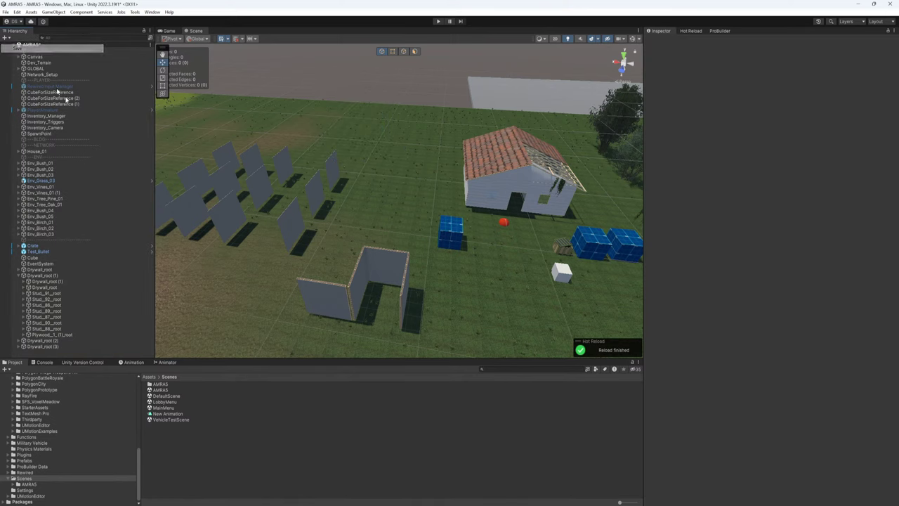
pyautogui.moveTo(369, 260)
pyautogui.mouseDown(button='right')
pyautogui.moveTo(428, 254)
pyautogui.moveTo(358, 253)
pyautogui.mouseUp(button='right')
pyautogui.press('w')
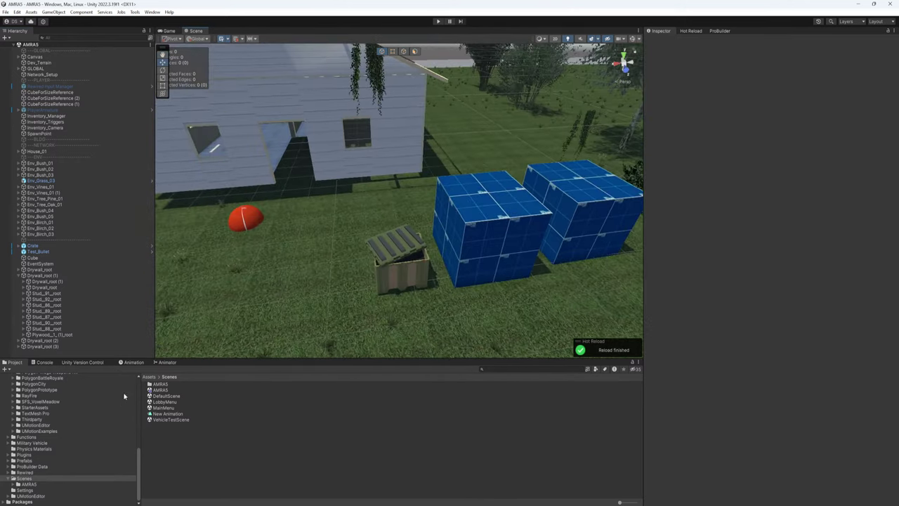
# Open the LobbyMenu scene and inspect the NetworkManager's player prefab and its DefaultNetworkPrefabs list.
pyautogui.scroll(3, 63, 451)
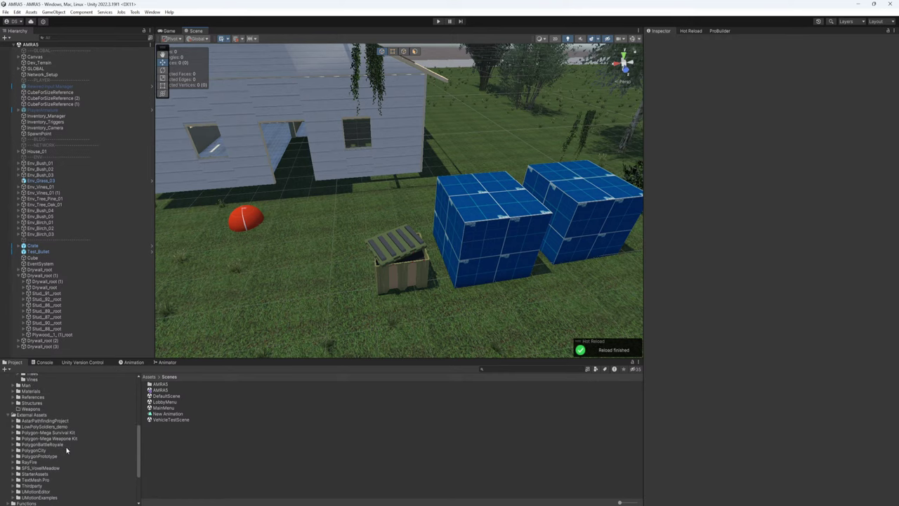
pyautogui.doubleClick(165, 402)
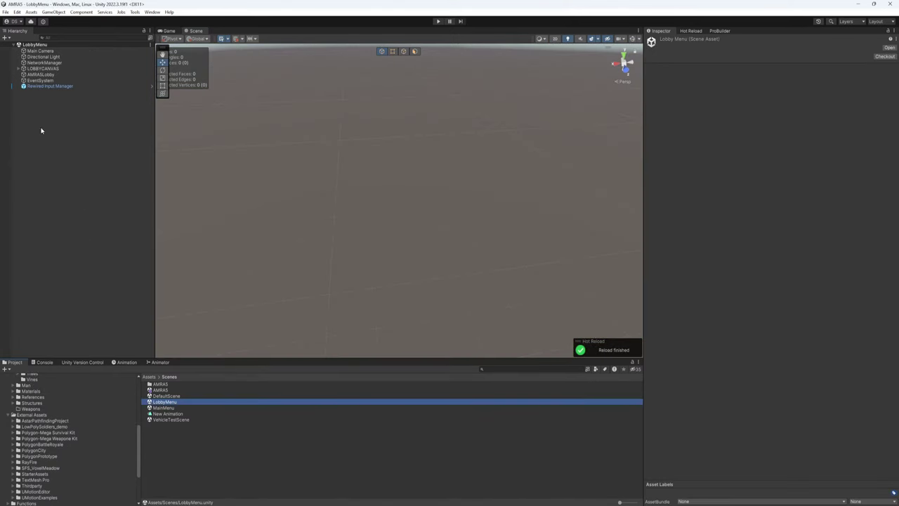
pyautogui.click(42, 68)
pyautogui.click(43, 62)
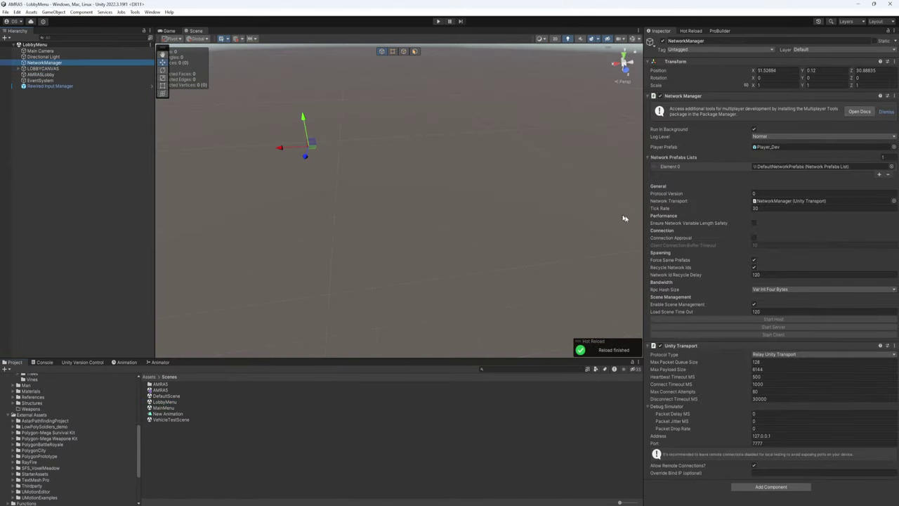
pyautogui.click(662, 147)
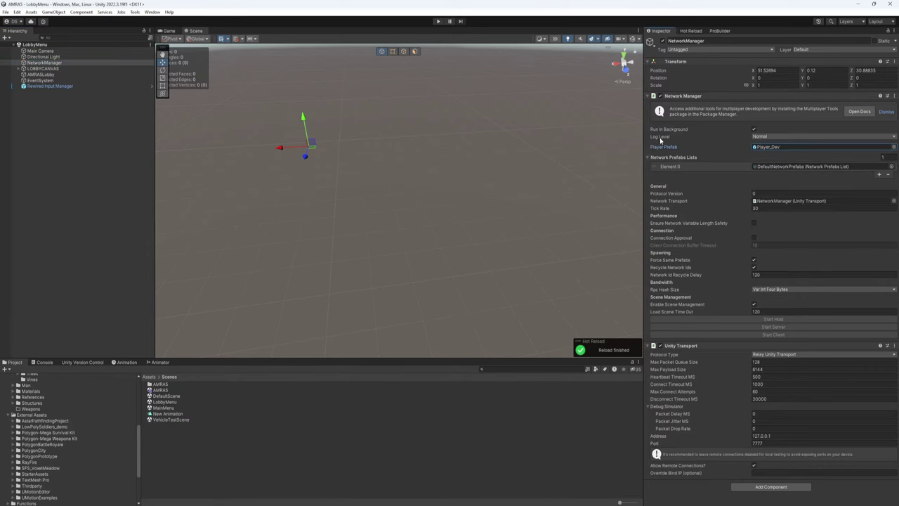
pyautogui.click(801, 168)
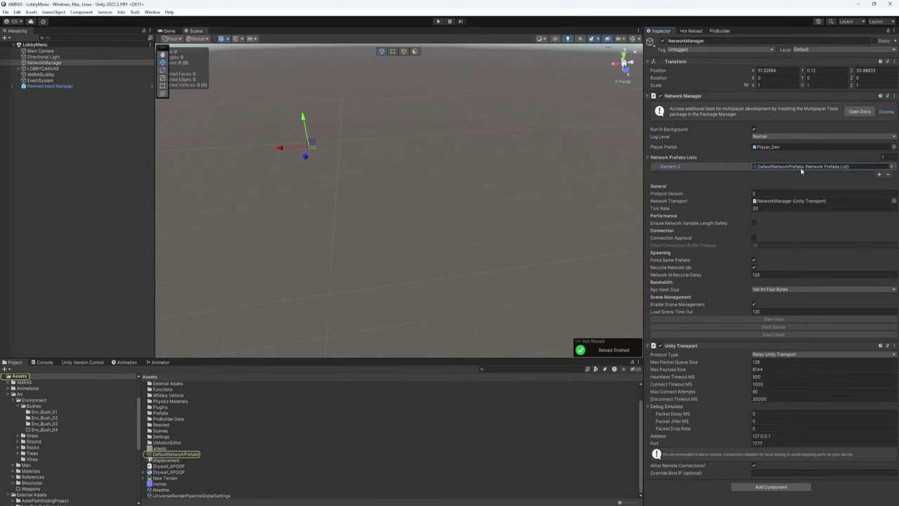
pyautogui.click(801, 169)
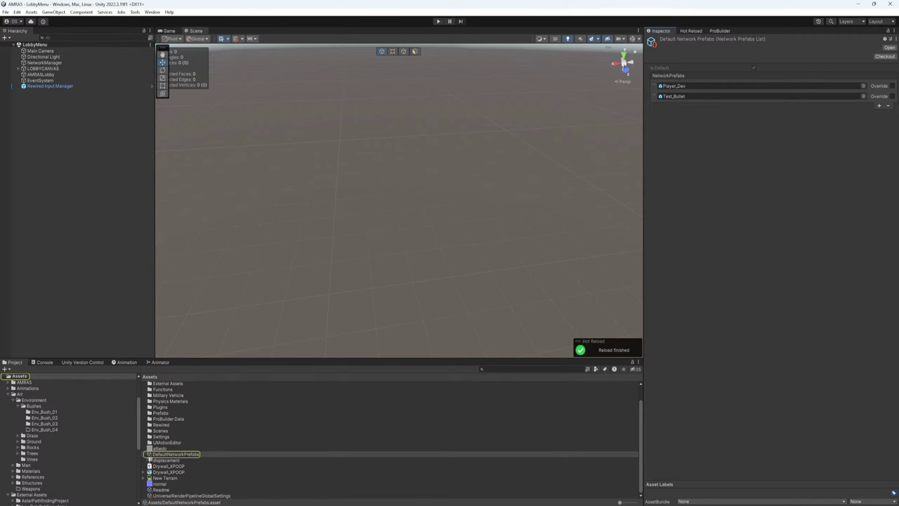
# Switch to Visual Studio, save PlayerController.cs and review the SpawnBulletServerRPC method and its call in HandleShoot.
pyautogui.click(559, 504)
pyautogui.click(302, 213)
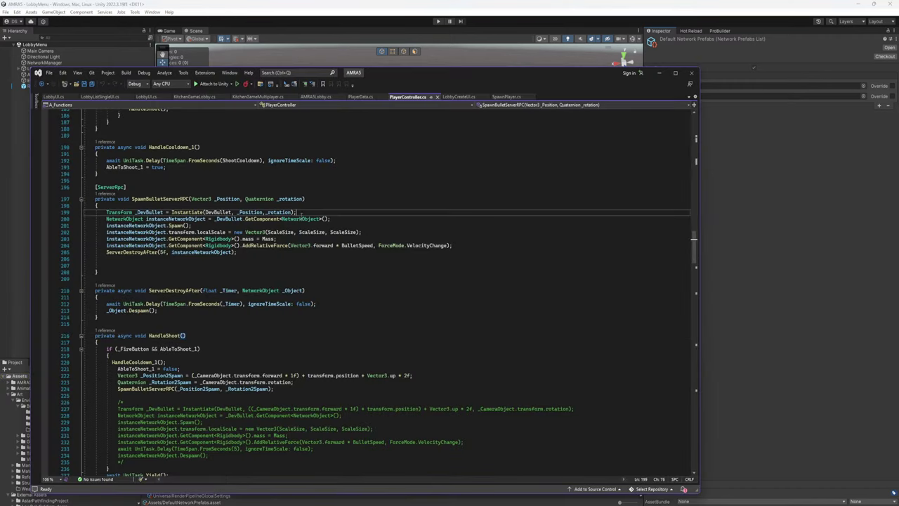
pyautogui.hotkey('ctrl', 's')
pyautogui.scroll(3, 263, 292)
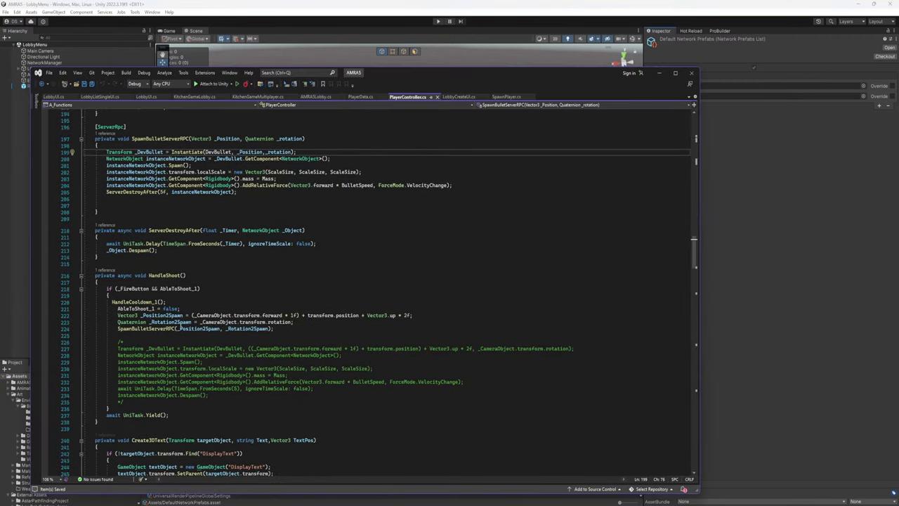
pyautogui.click(163, 328)
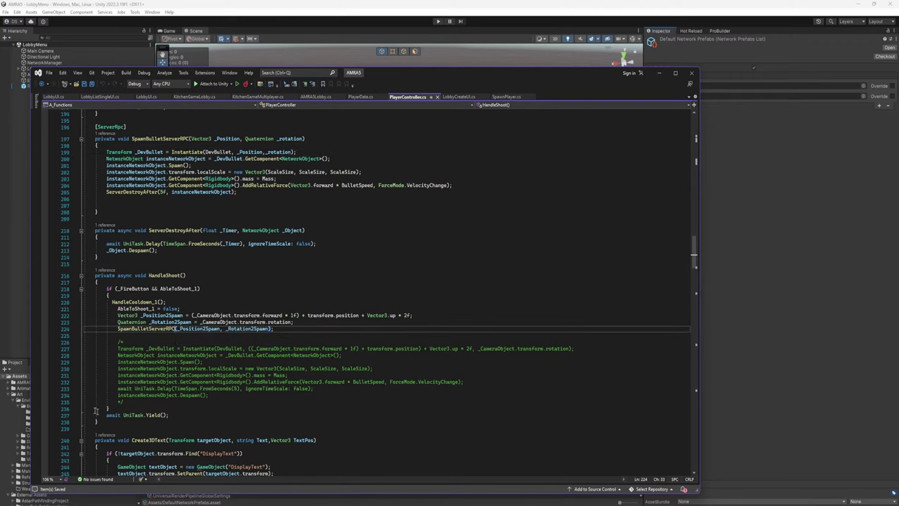
# Switch back to Unity and save the LobbyMenu scene.
pyautogui.click(6, 285)
pyautogui.click(5, 12)
pyautogui.click(22, 48)
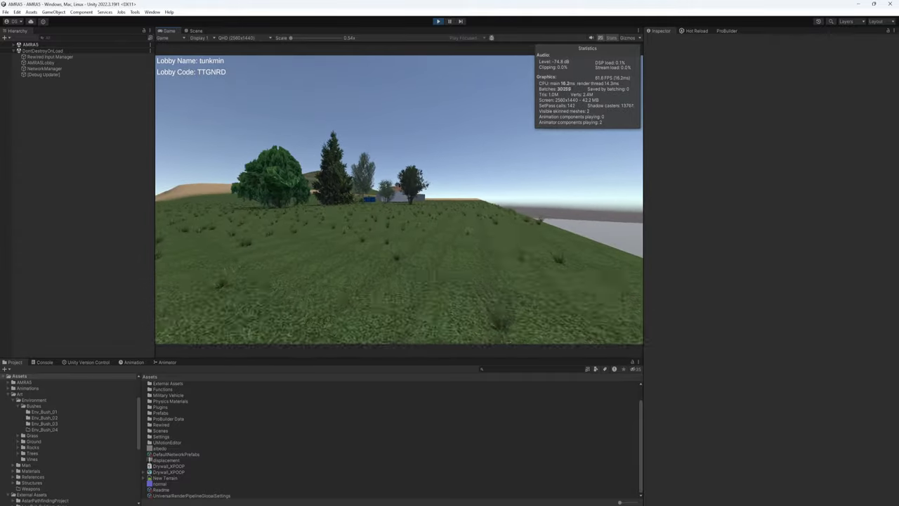
# Walk the player across the field to the drywall structures in the networked game and examine the bullet damage up close.
pyautogui.press('w')
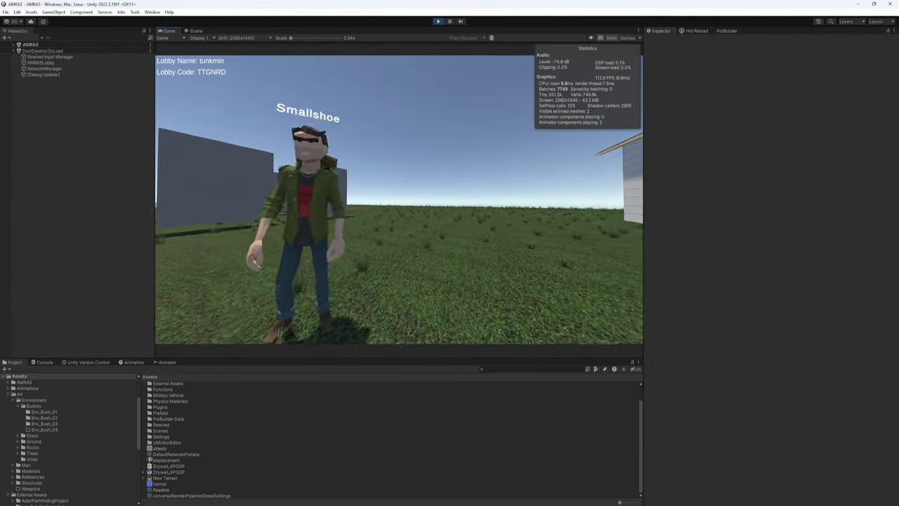
pyautogui.press('w')
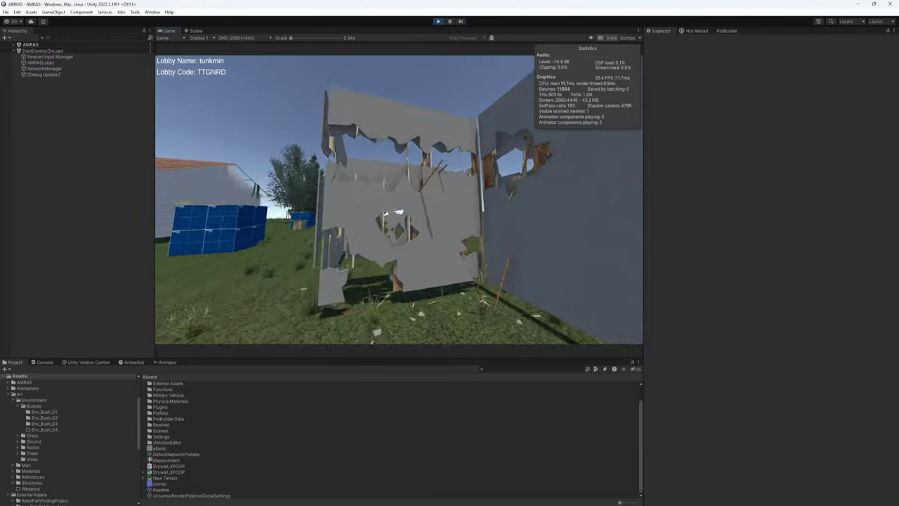
pyautogui.press('w')
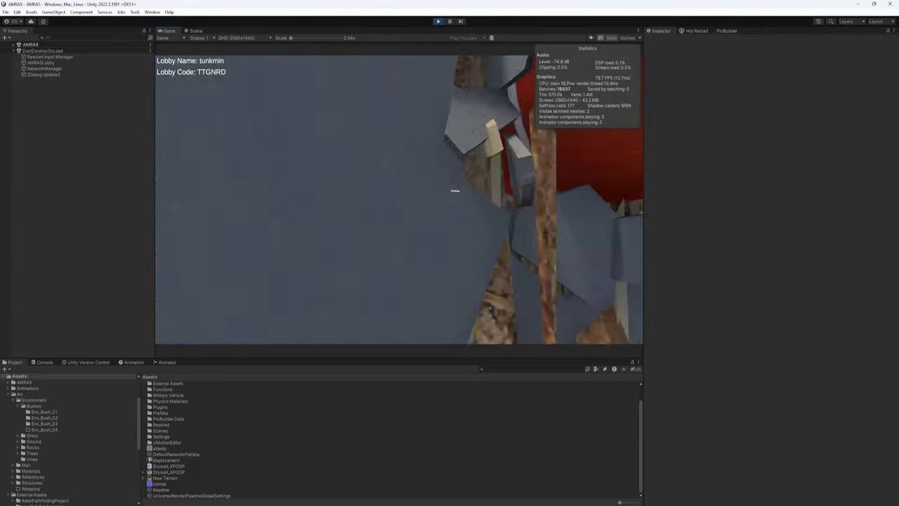
pyautogui.press('w')
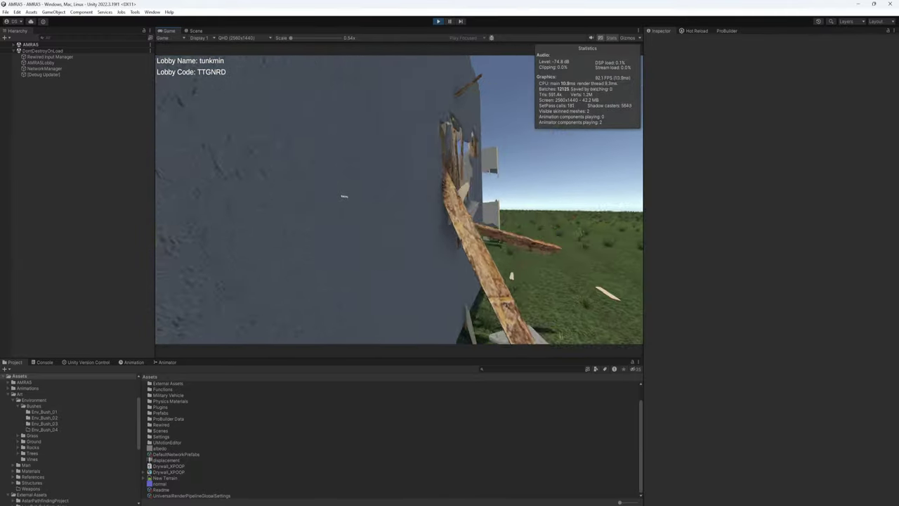
pyautogui.press('s')
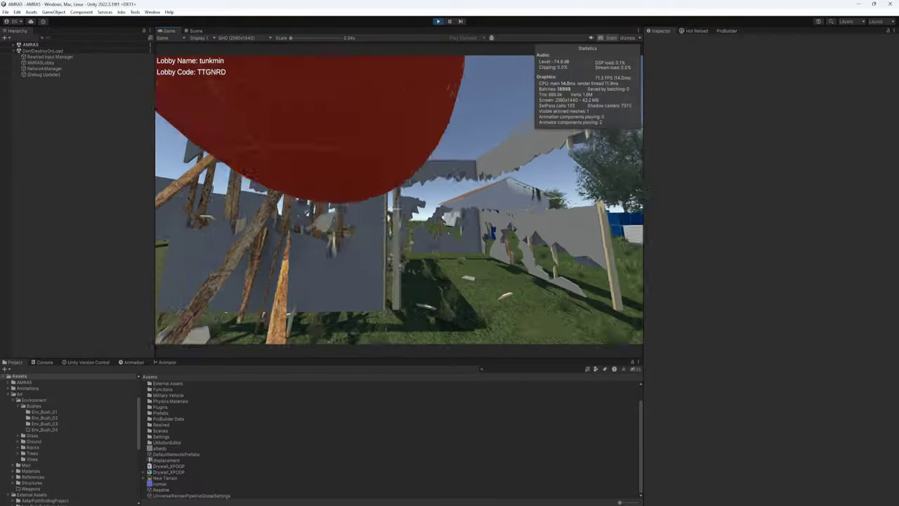
# Circle the player around the shattered drywall enclosure to check the debris, the red bullets and the frame rate.
pyautogui.press('w')
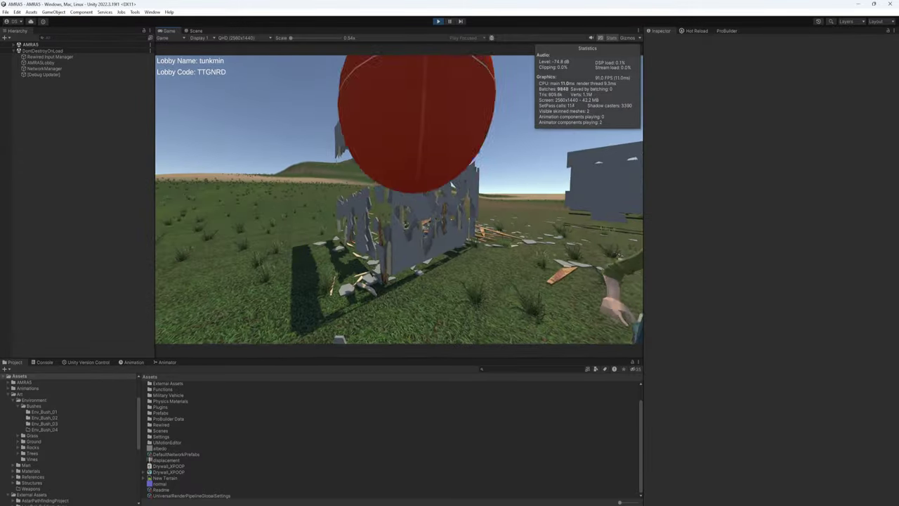
pyautogui.press('w')
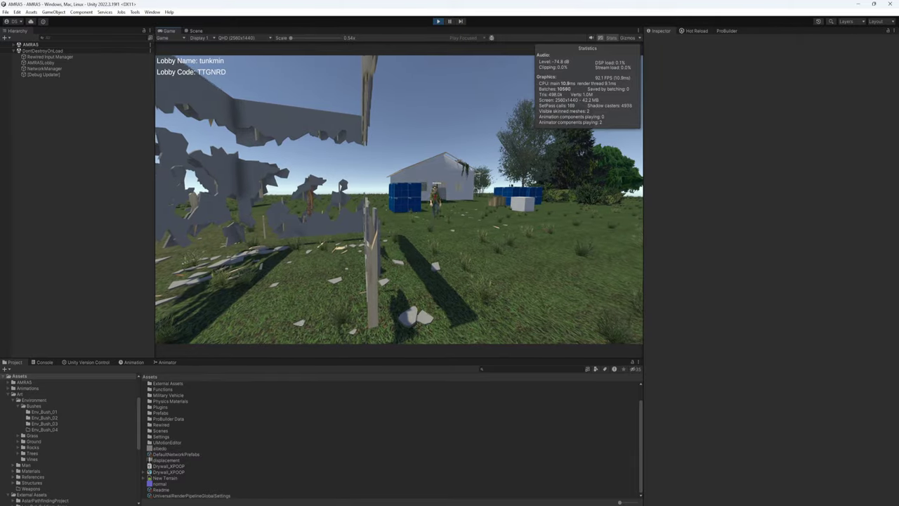
pyautogui.press('w')
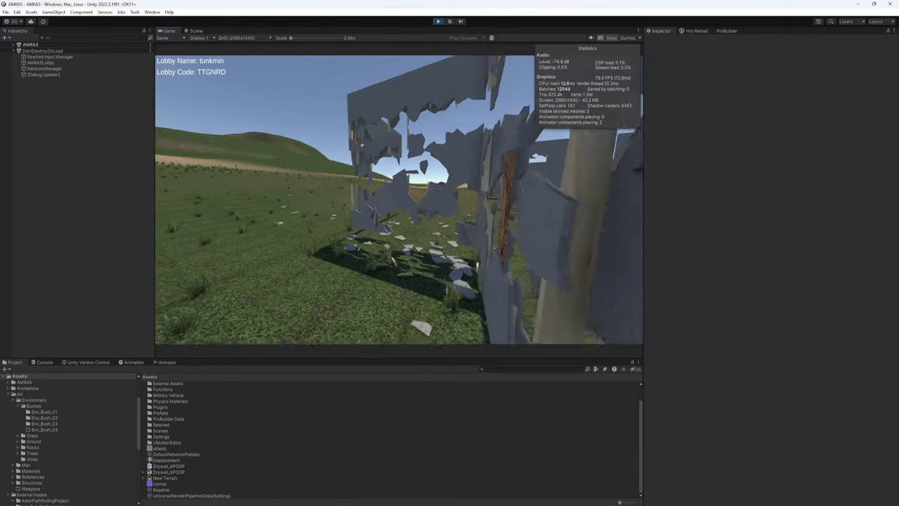
pyautogui.press('w')
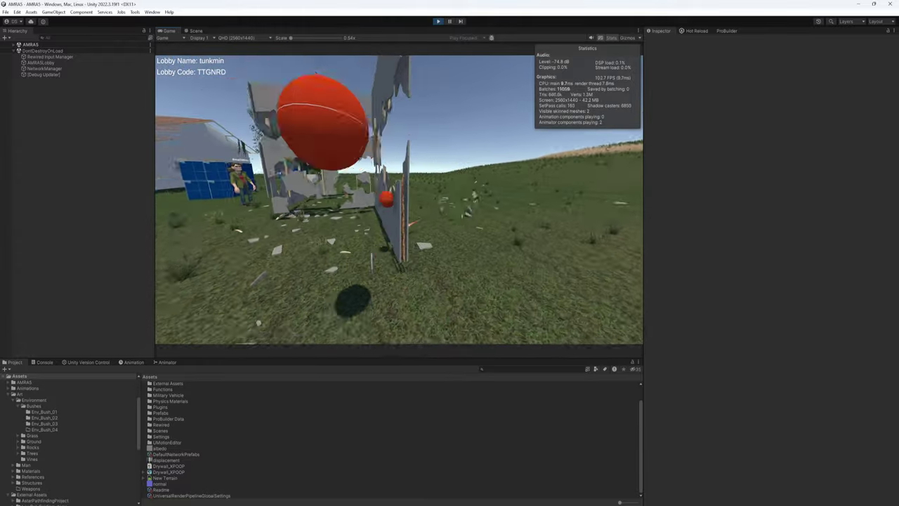
pyautogui.press('d')
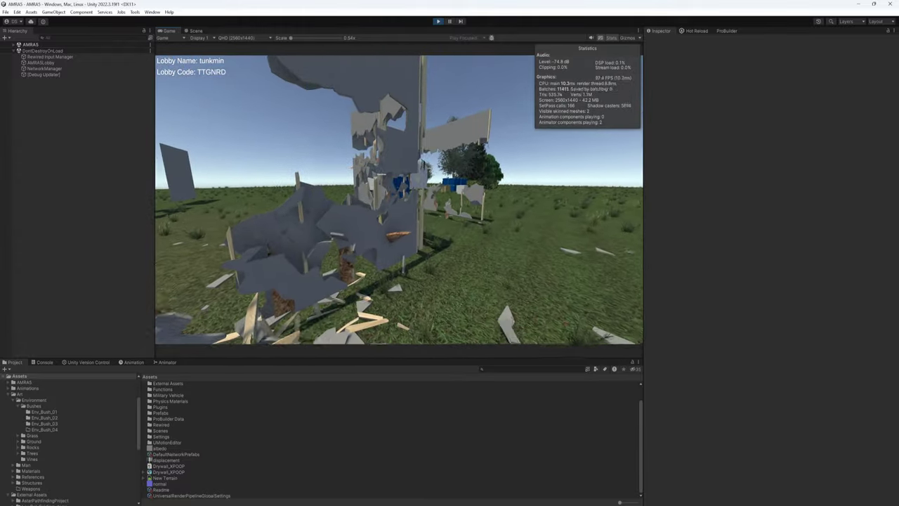
pyautogui.press('w')
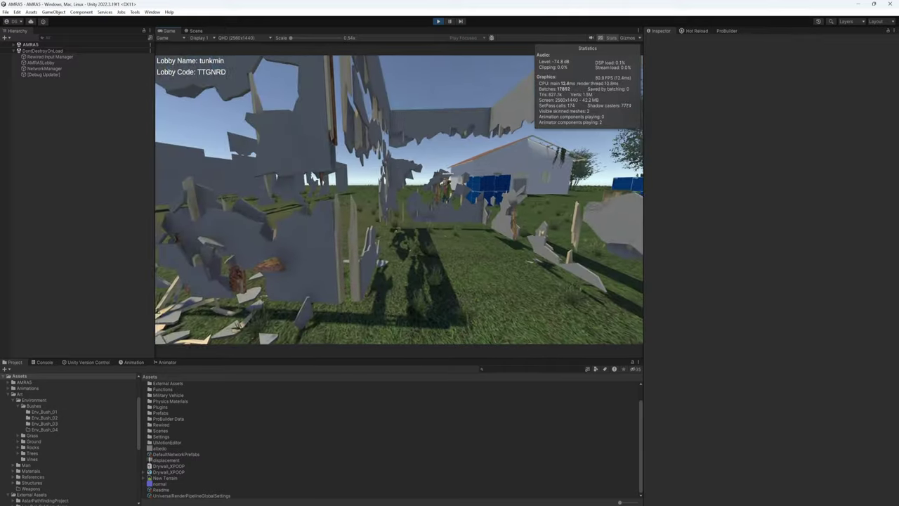
pyautogui.press('w')
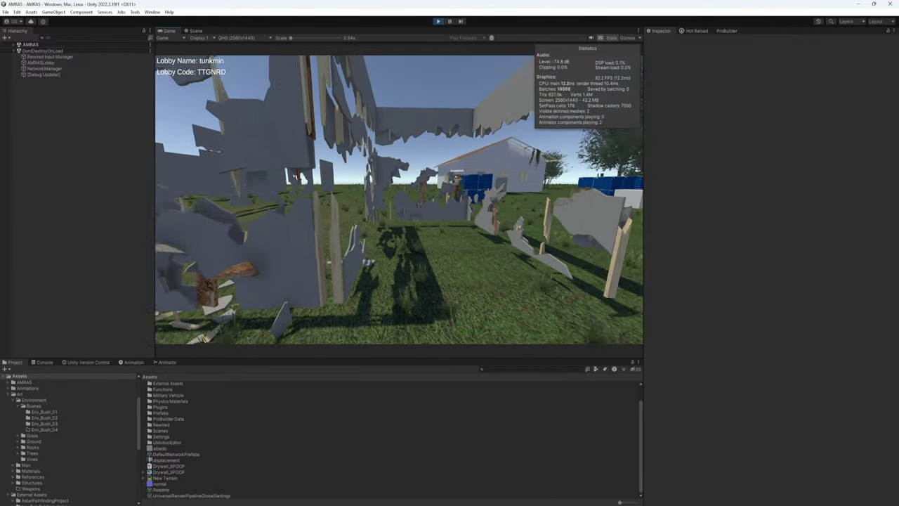
pyautogui.press('w')
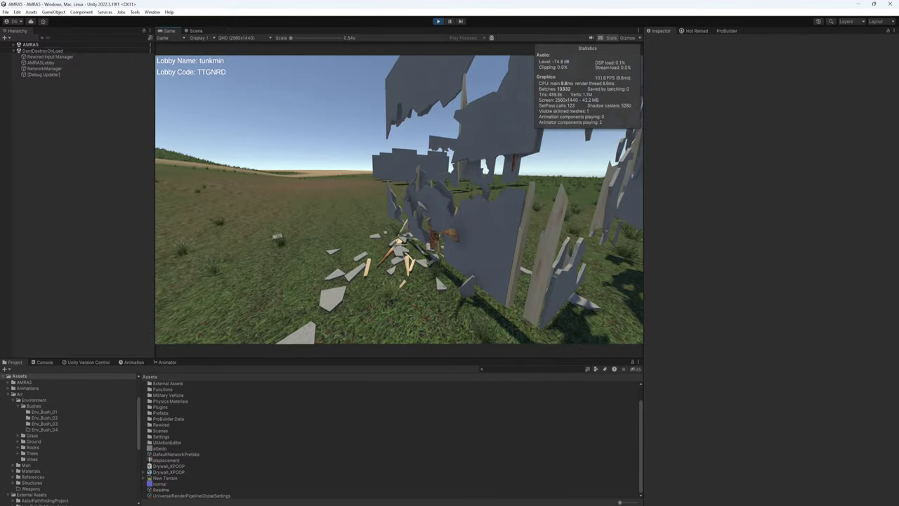
pyautogui.press('w')
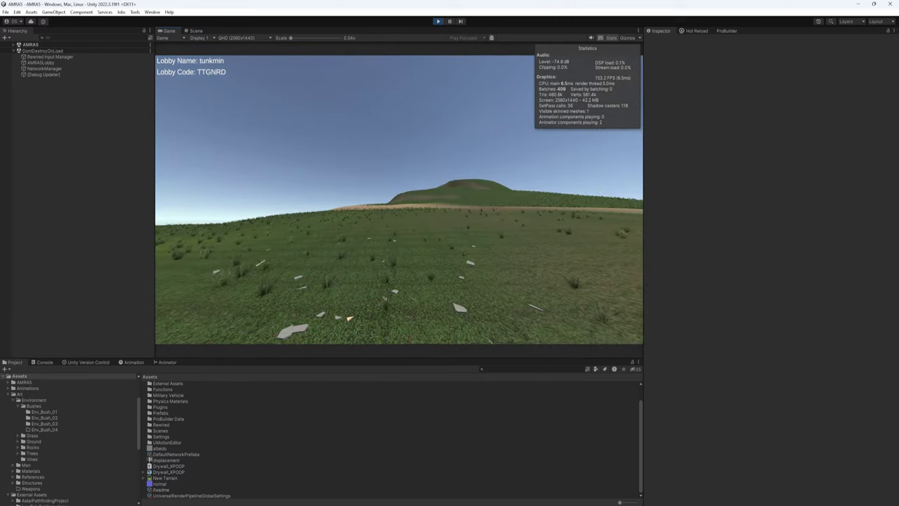
# Walk the player past the freestanding wall panels and over the open field, comparing the frame rate.
pyautogui.press('w')
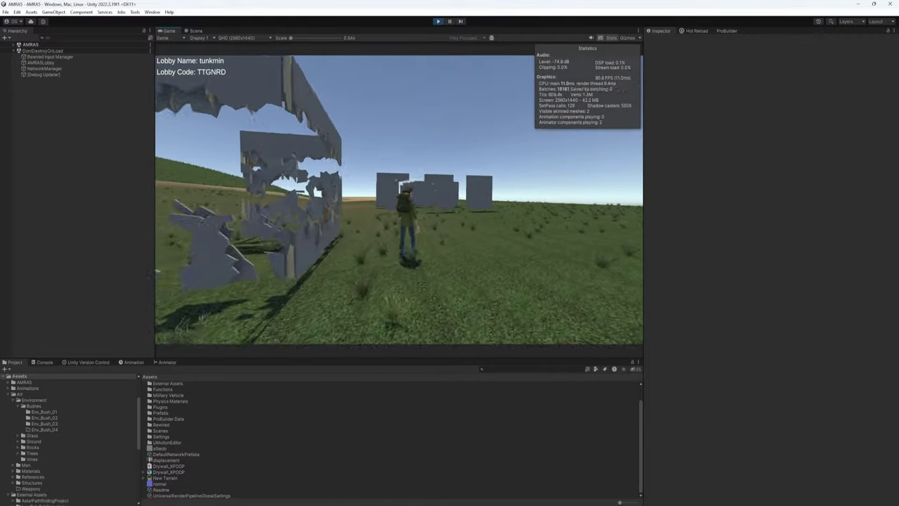
pyautogui.press('w')
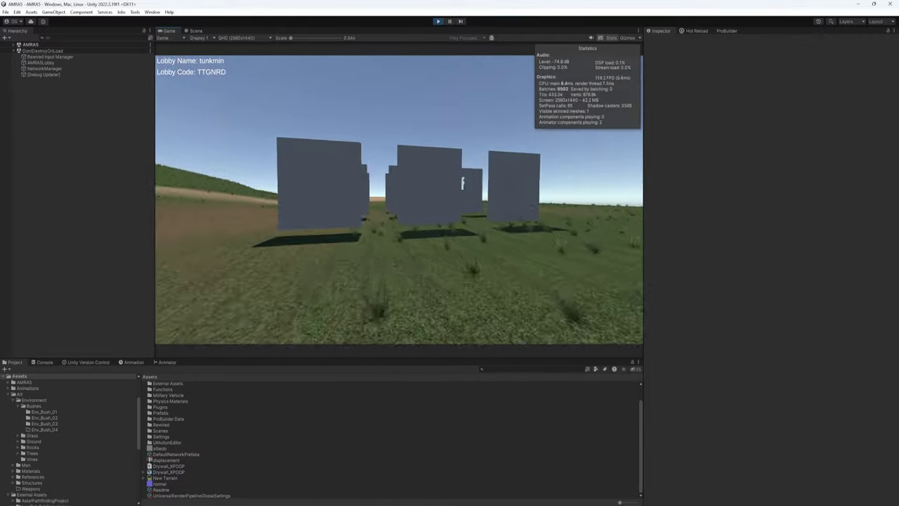
pyautogui.press('w')
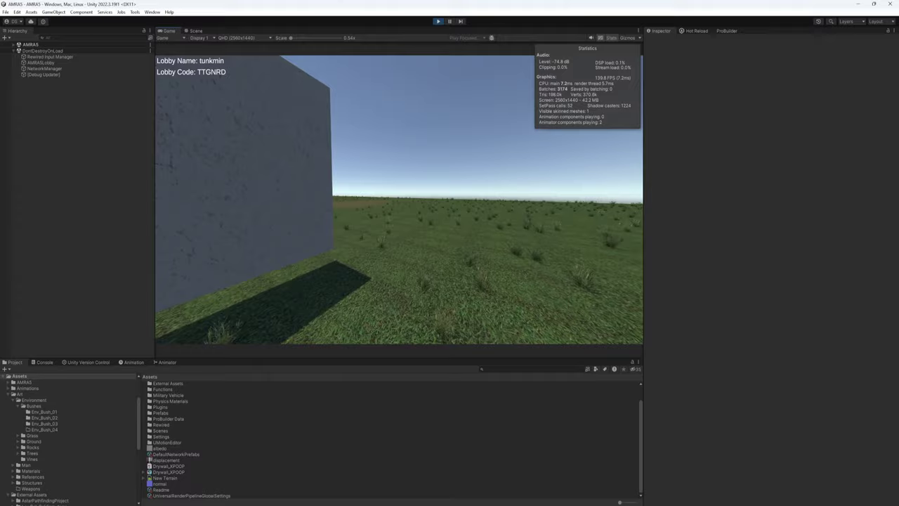
pyautogui.press('w')
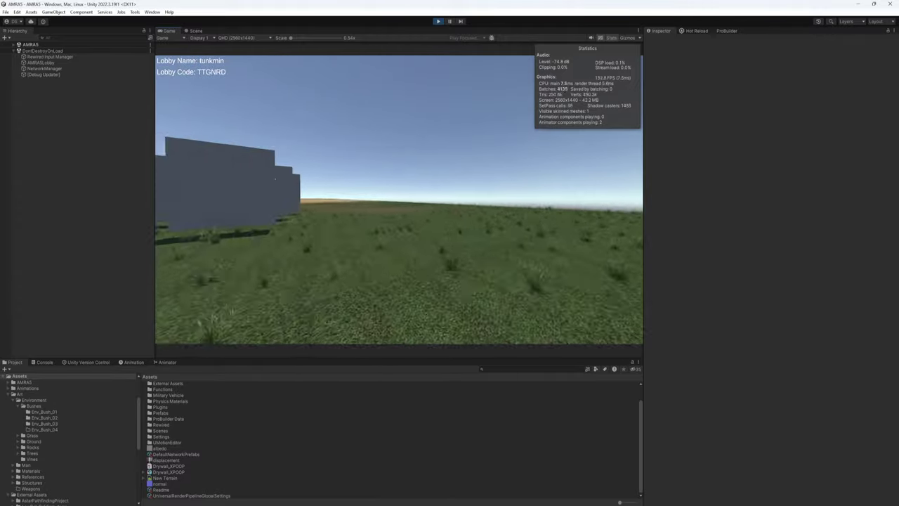
pyautogui.press('s')
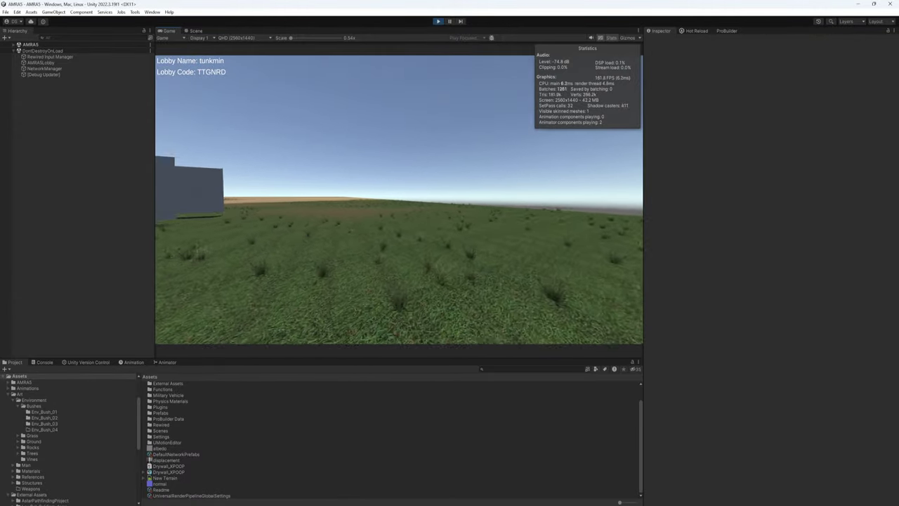
pyautogui.press('w')
pyautogui.press('s')
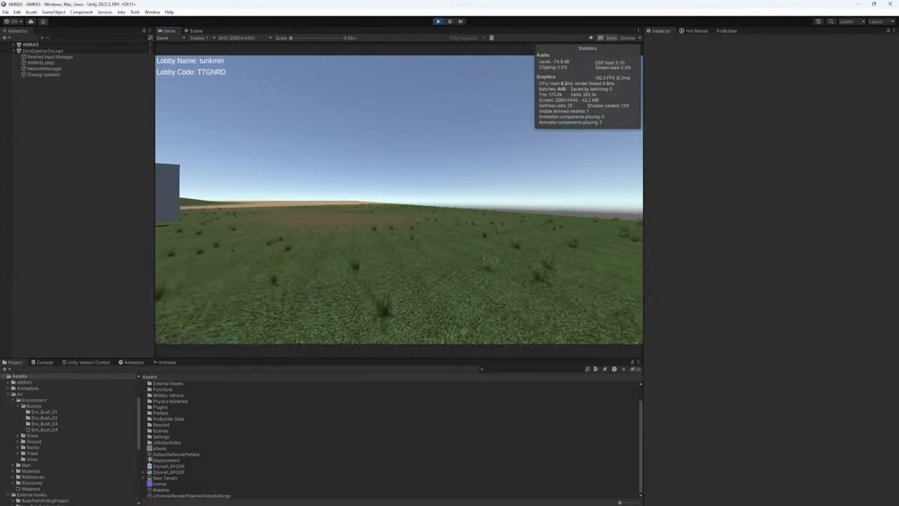
pyautogui.press('w')
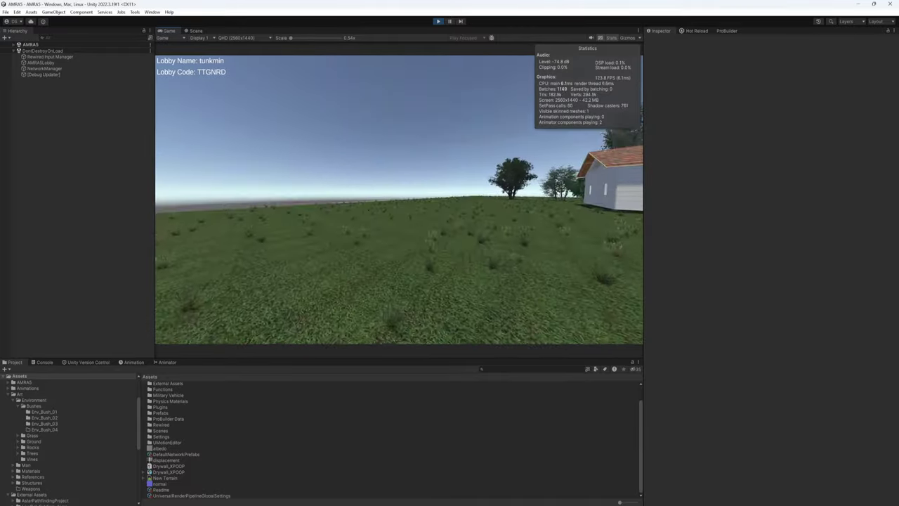
# Glance at the bullet-spawning code, inspect the broken freestanding panels in the running game and exit Play mode.
pyautogui.hotkey('alt', 'Tab')
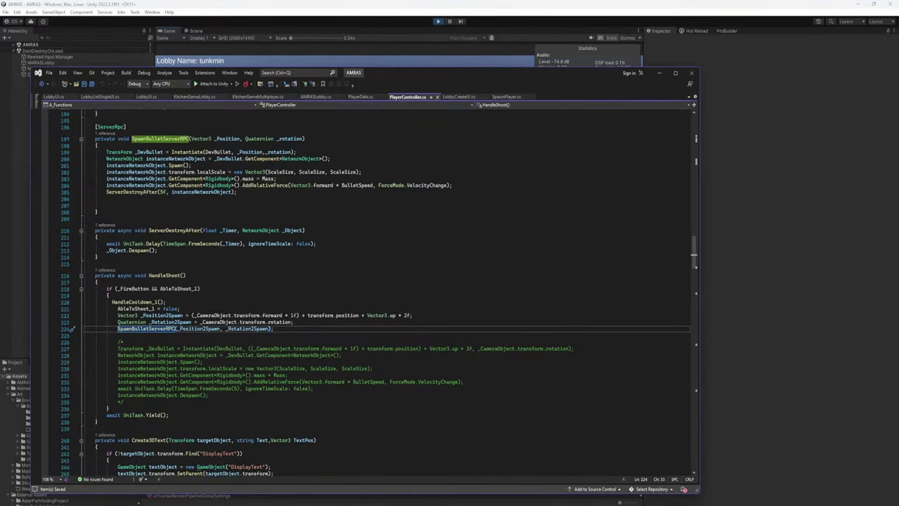
pyautogui.click(775, 243)
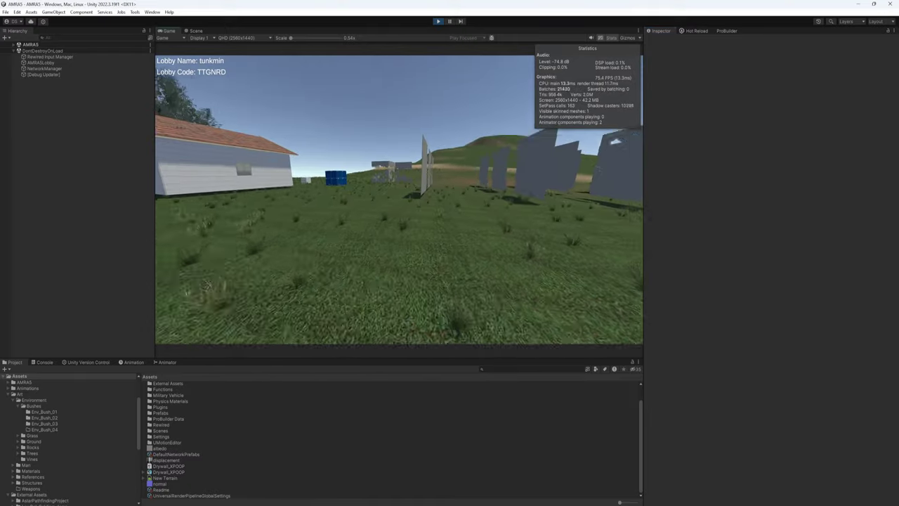
pyautogui.press('w')
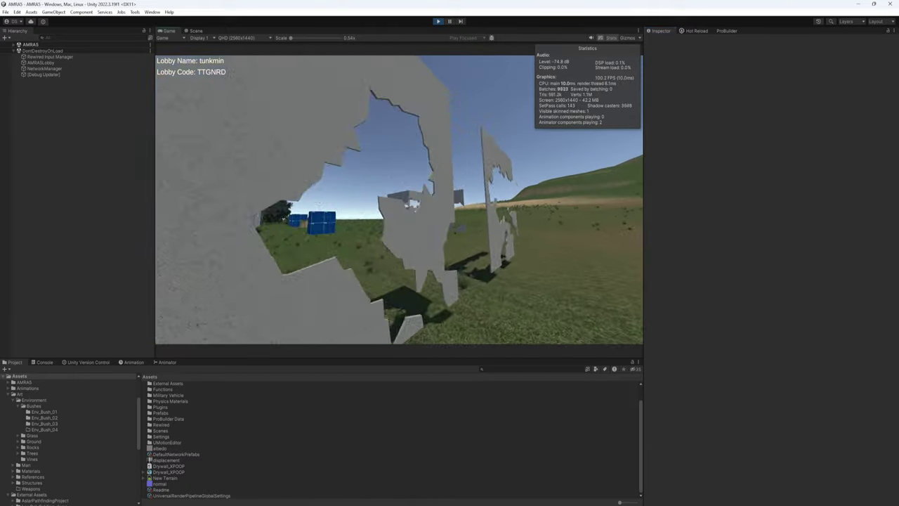
pyautogui.press('w')
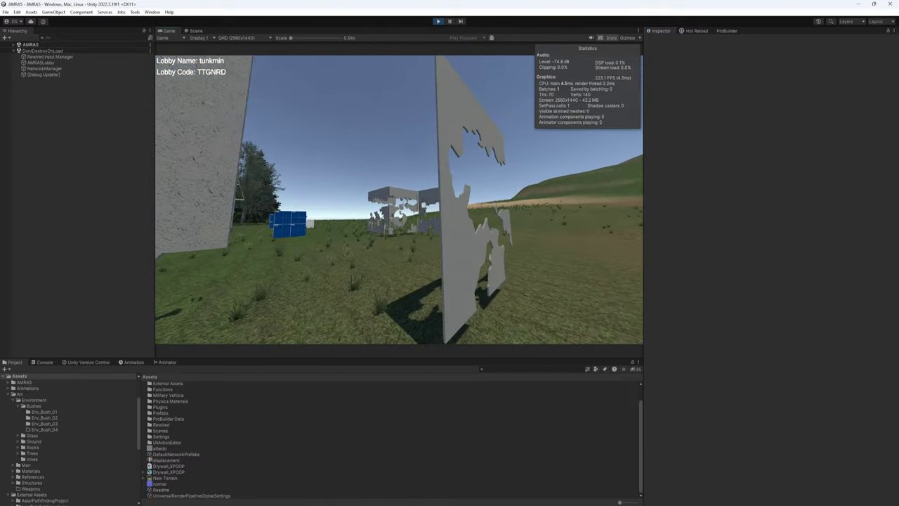
pyautogui.click(437, 21)
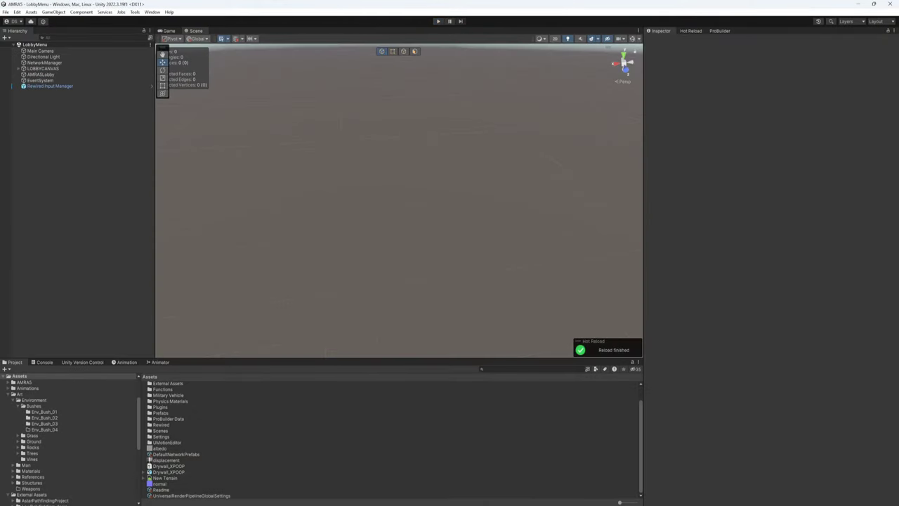